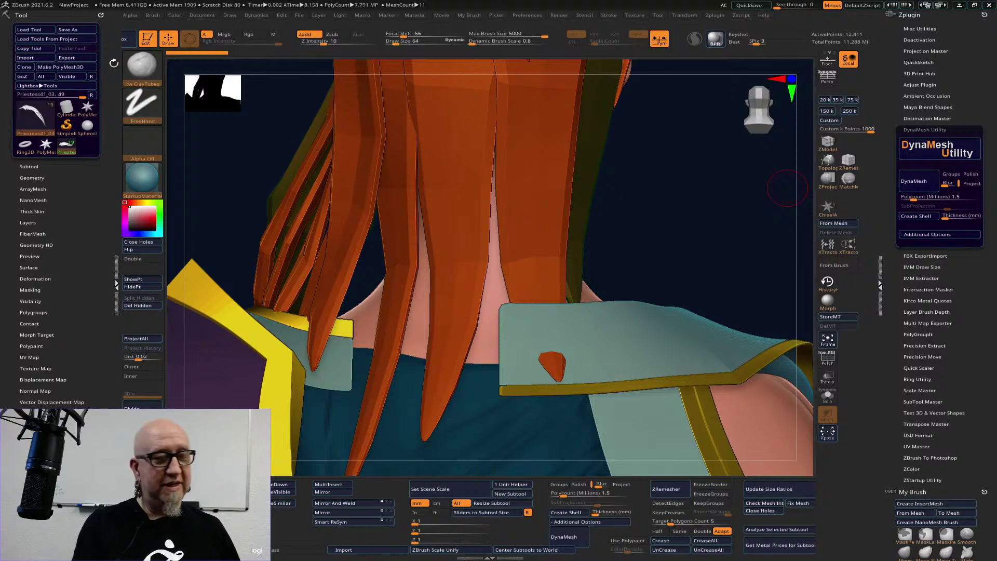
- Load the Venon and Full_decimated tool files from the Pixologic Crit Files Upload folder and turn the dwarf to its front view
{"action": "left_click", "coordinate": [37, 29]}
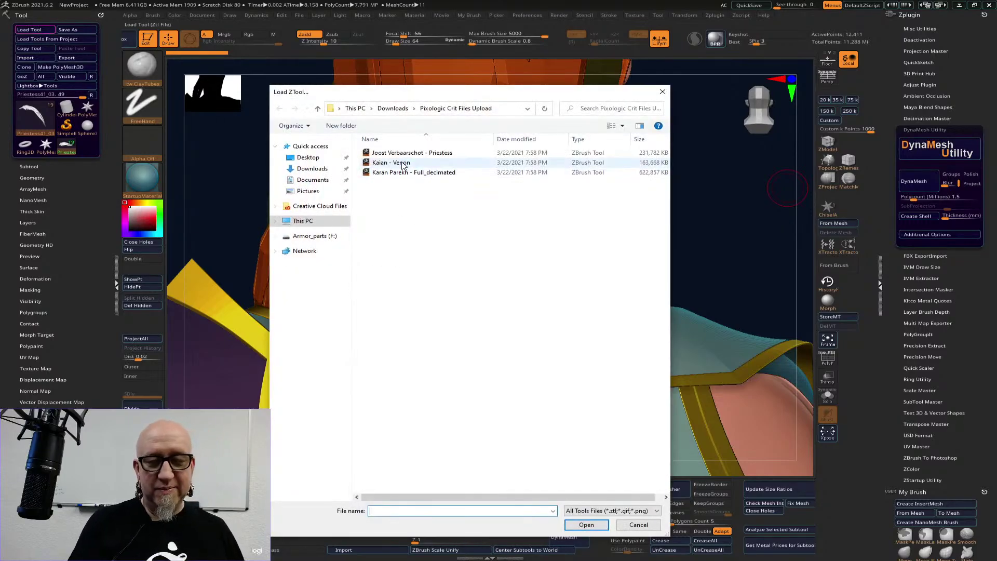
{"action": "double_click", "coordinate": [404, 163]}
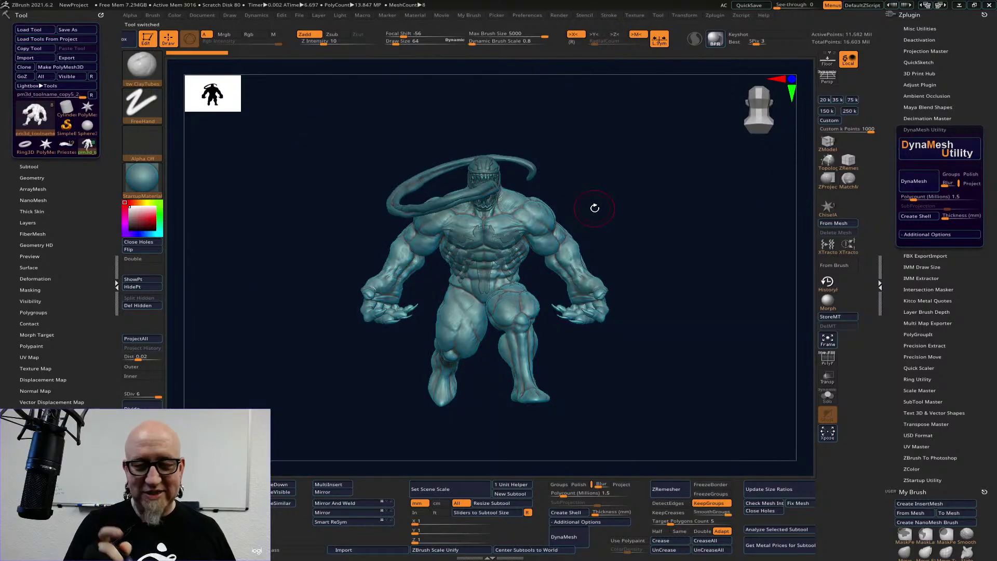
{"action": "left_click", "coordinate": [33, 29]}
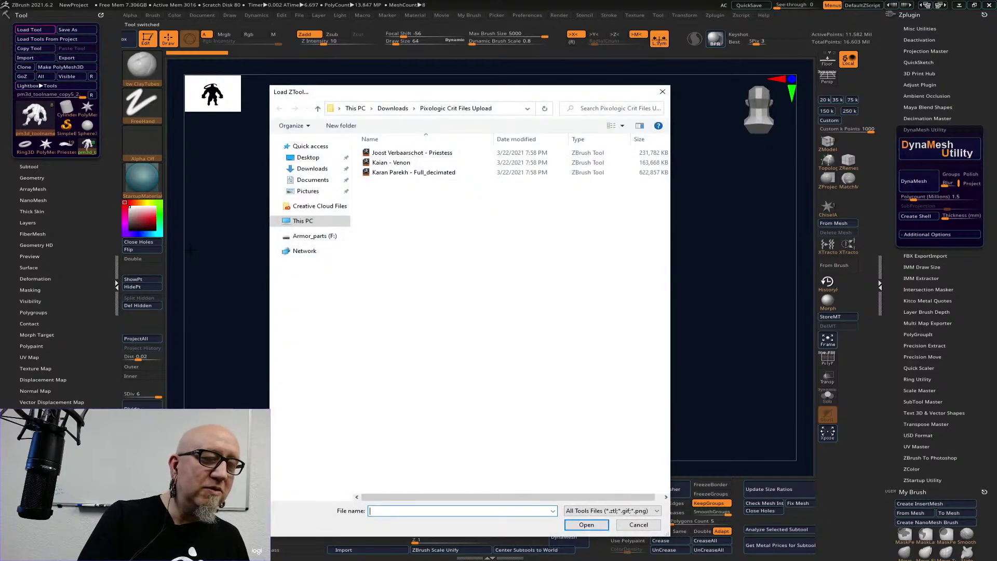
{"action": "double_click", "coordinate": [410, 173]}
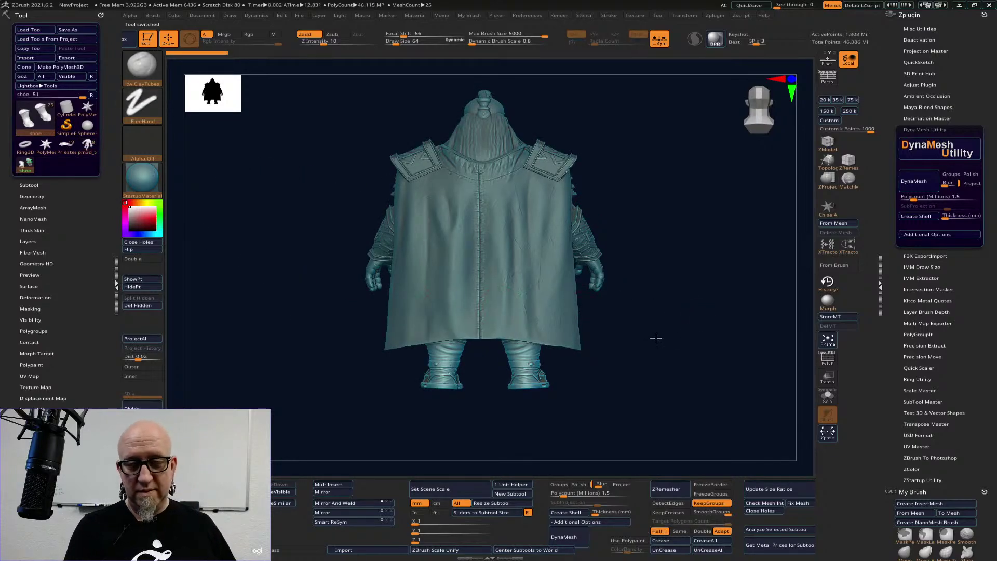
{"action": "left_click_drag", "start_coordinate": [656, 338], "coordinate": [642, 322]}
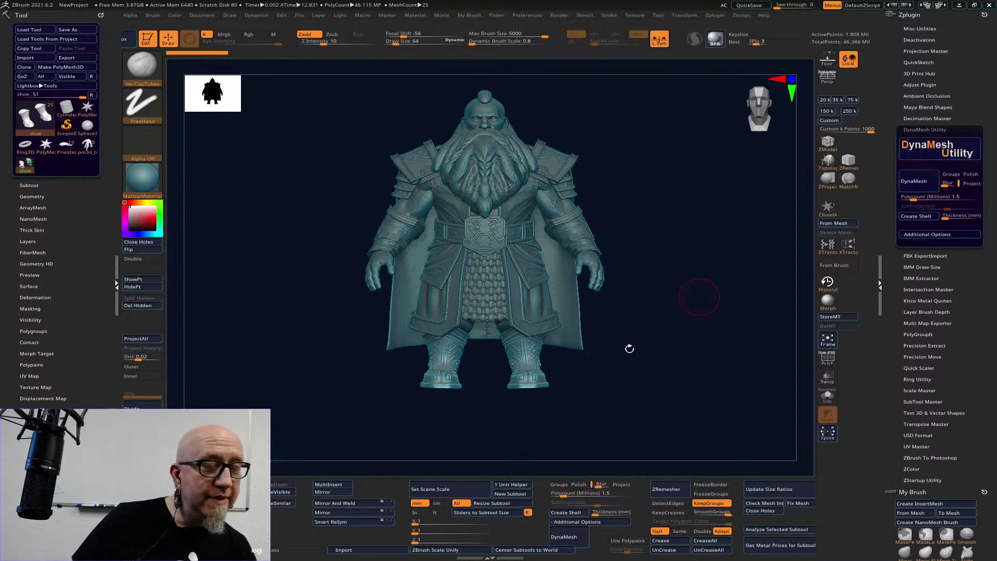
- Compare the subtool lists of the dwarf, the Venom figure and the priestess
{"action": "left_click", "coordinate": [28, 186]}
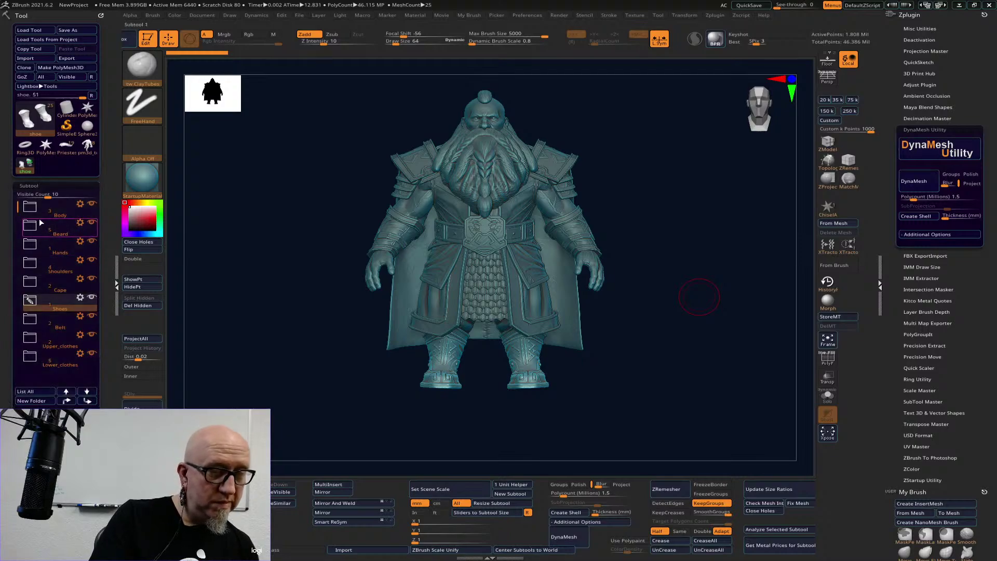
{"action": "left_click", "coordinate": [85, 150]}
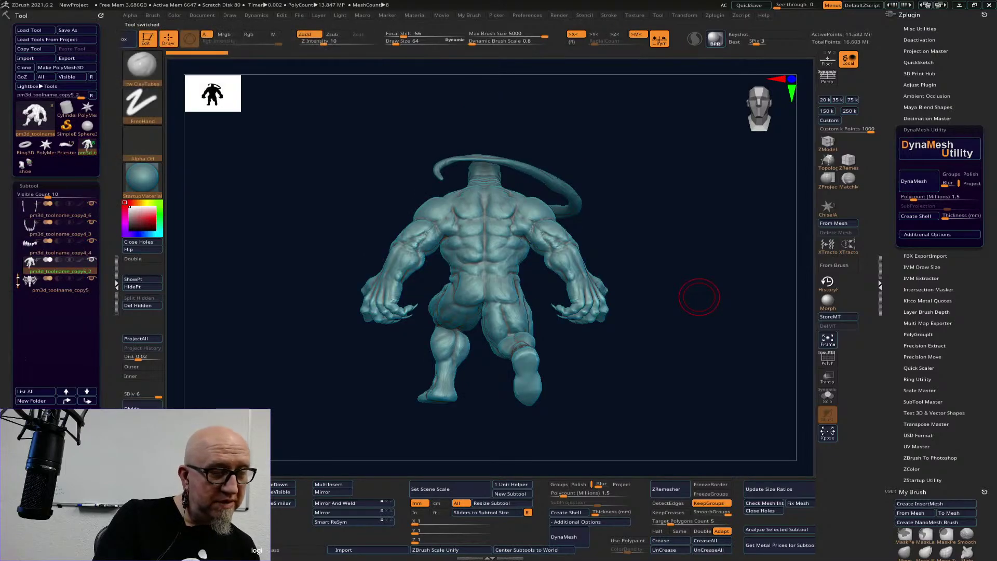
{"action": "scroll", "coordinate": [38, 242], "scroll_direction": "up", "scroll_amount": 3}
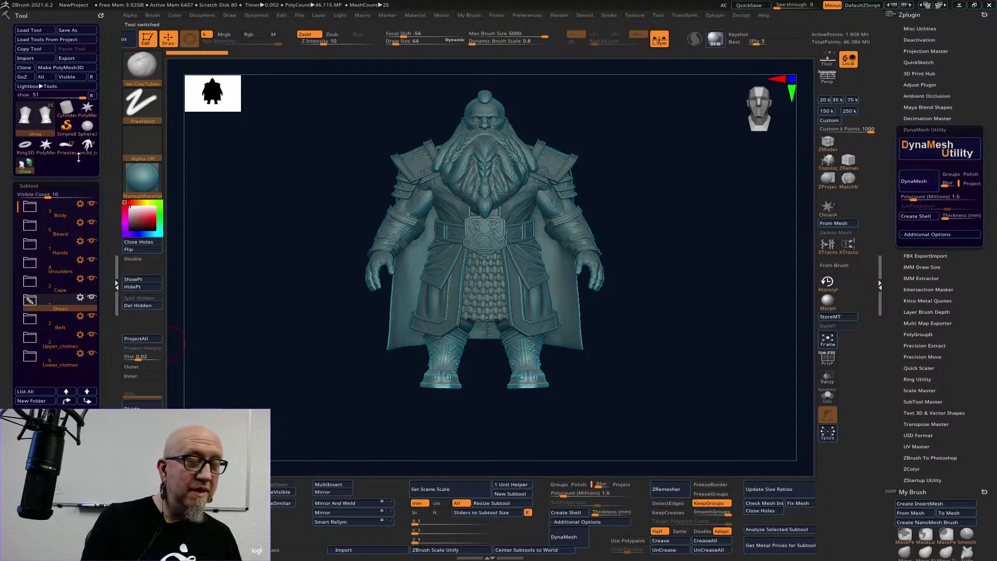
{"action": "left_click", "coordinate": [66, 146]}
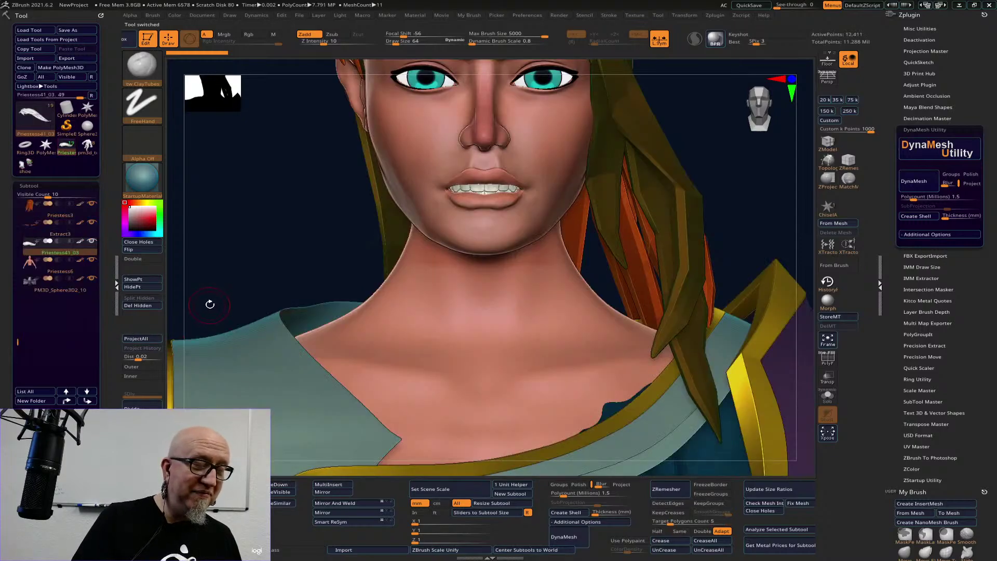
{"action": "left_click_drag", "start_coordinate": [17, 341], "coordinate": [17, 207]}
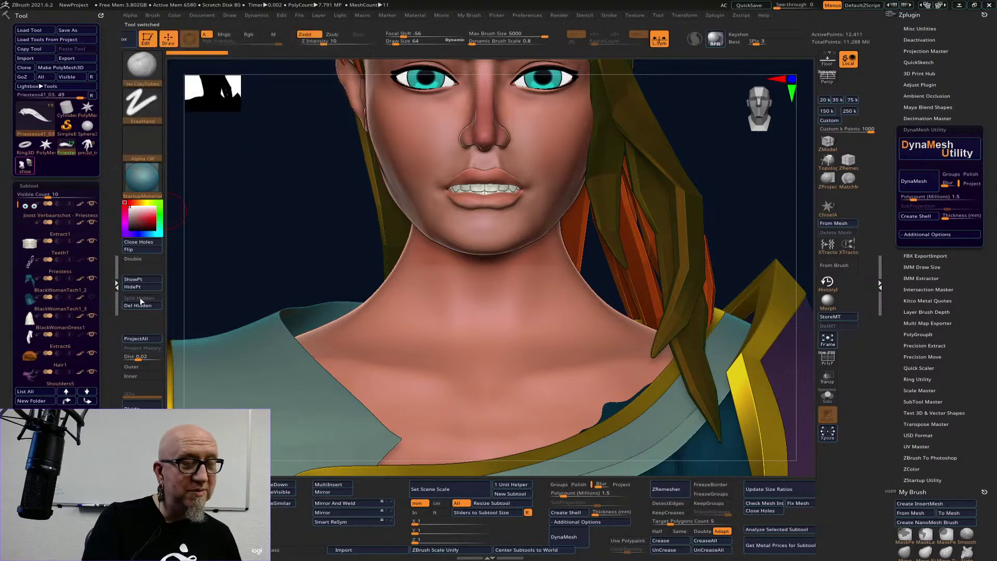
- Switch back to the dwarf tool and expand its Body subtool folder
{"action": "left_click", "coordinate": [27, 166]}
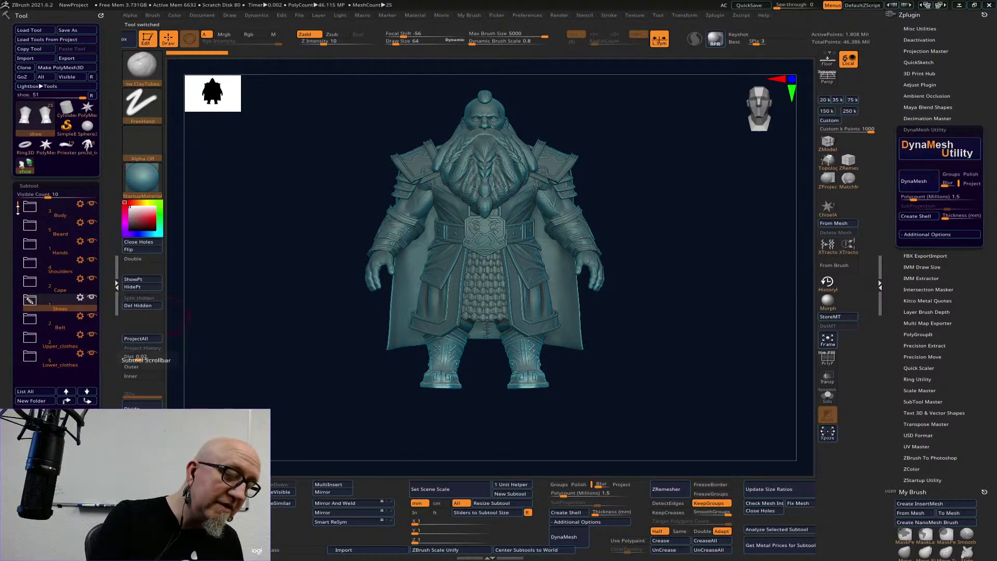
{"action": "mouse_move", "coordinate": [79, 216]}
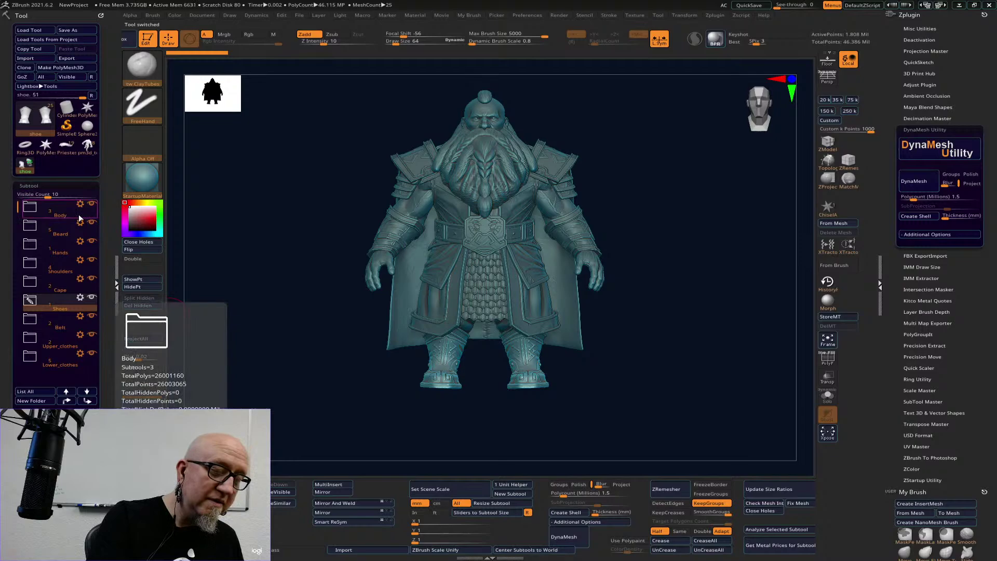
{"action": "left_click", "coordinate": [32, 206]}
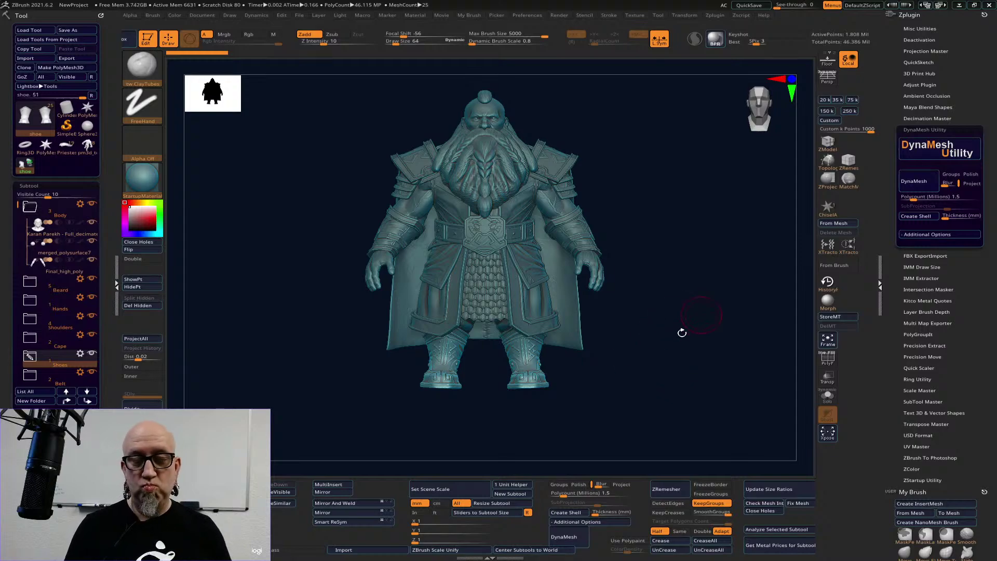
- Examine the dwarf's full figure, then its belt, arm guards and clothing up close from the front and side
{"action": "mouse_move", "coordinate": [668, 338]}
{"action": "left_mouse_down"}
{"action": "mouse_move", "coordinate": [708, 313]}
{"action": "mouse_move", "coordinate": [680, 306]}
{"action": "mouse_move", "coordinate": [682, 347]}
{"action": "left_mouse_up"}
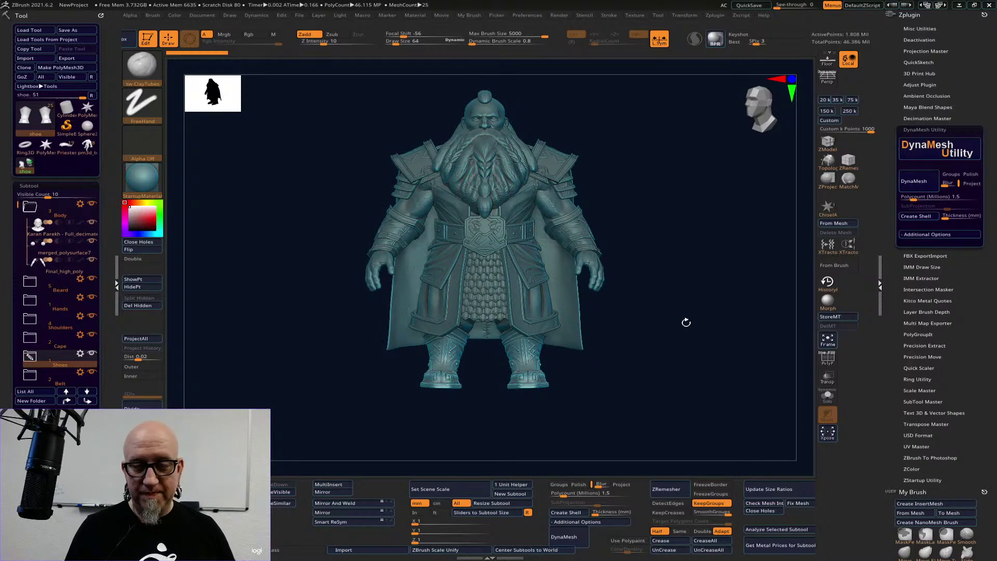
{"action": "mouse_move", "coordinate": [671, 240]}
{"action": "left_mouse_down"}
{"action": "mouse_move", "coordinate": [672, 216]}
{"action": "mouse_move", "coordinate": [674, 253]}
{"action": "left_mouse_up"}
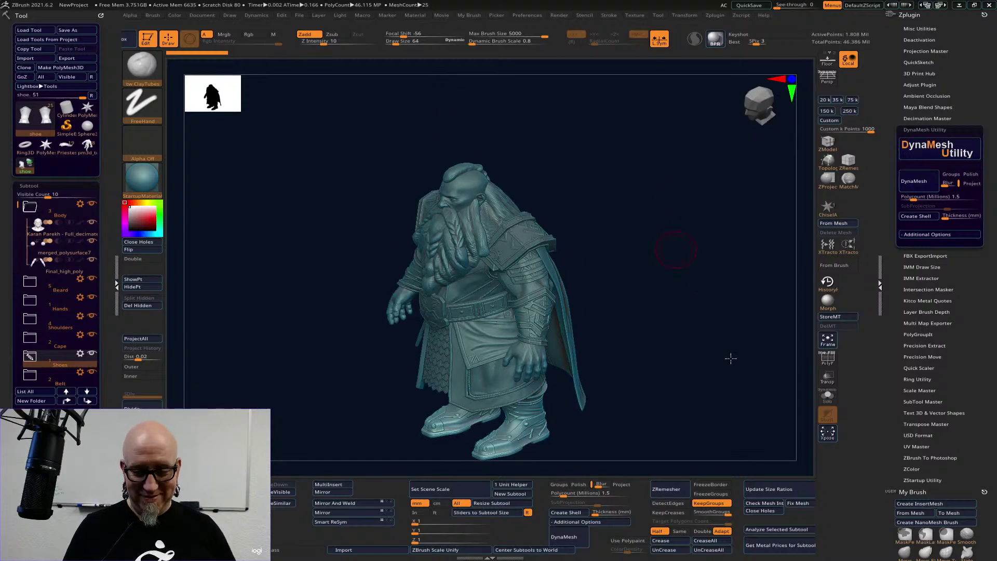
{"action": "scroll", "coordinate": [730, 359], "scroll_direction": "up", "scroll_amount": 5}
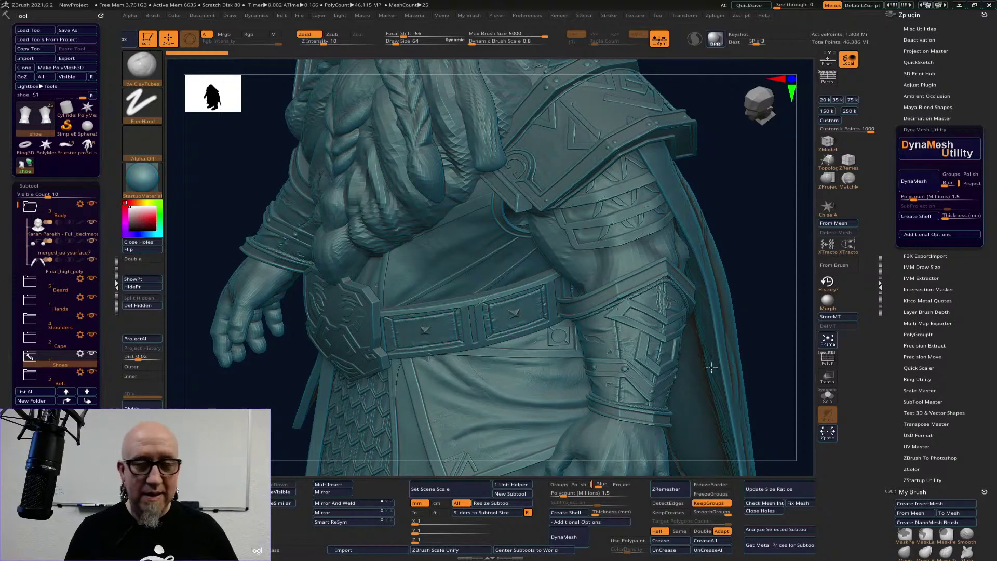
{"action": "scroll", "coordinate": [549, 403], "scroll_direction": "up", "scroll_amount": 1}
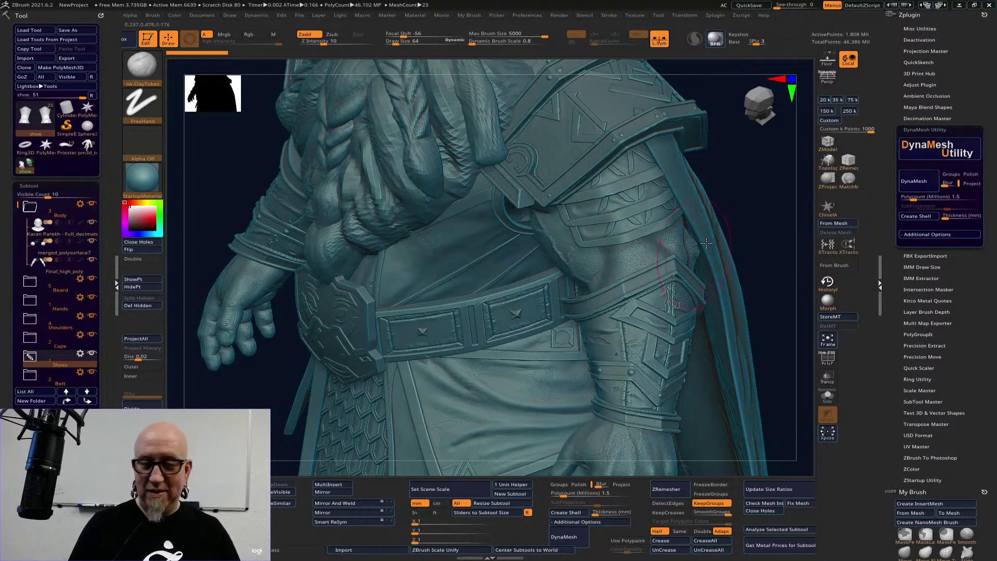
{"action": "left_click_drag", "start_coordinate": [749, 199], "coordinate": [762, 191]}
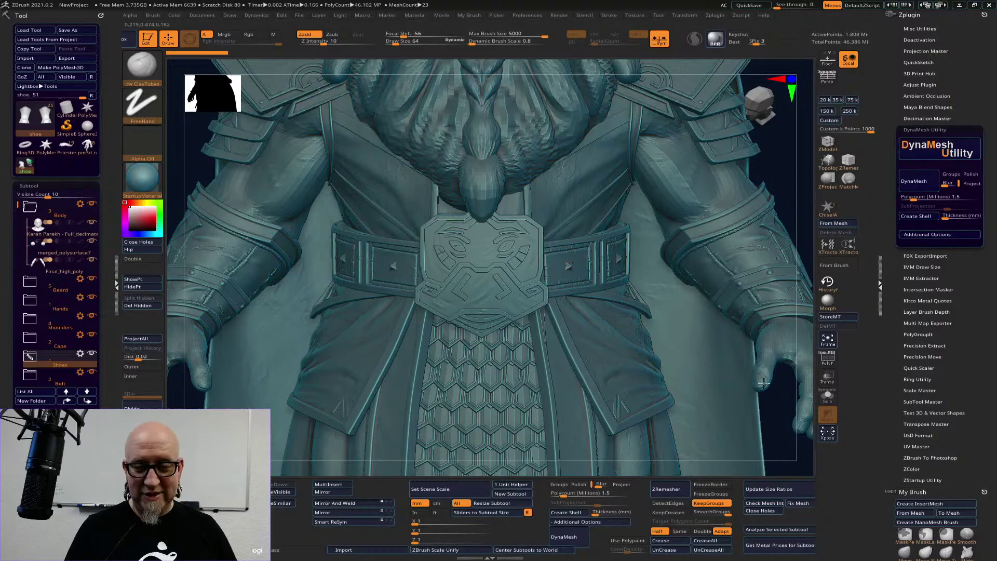
{"action": "right_click_drag", "start_coordinate": [668, 395], "coordinate": [643, 338]}
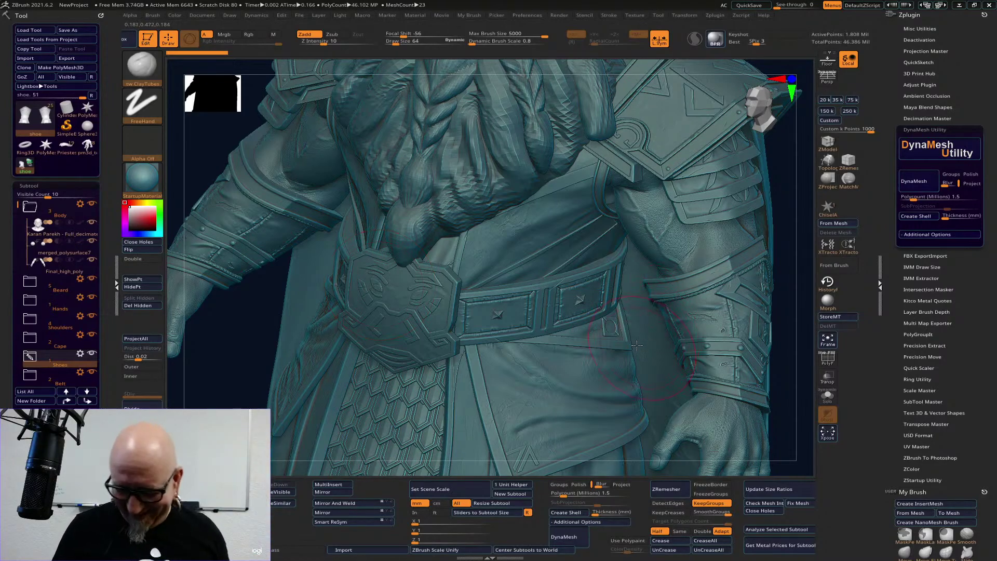
{"action": "left_click_drag", "start_coordinate": [237, 353], "coordinate": [236, 351]}
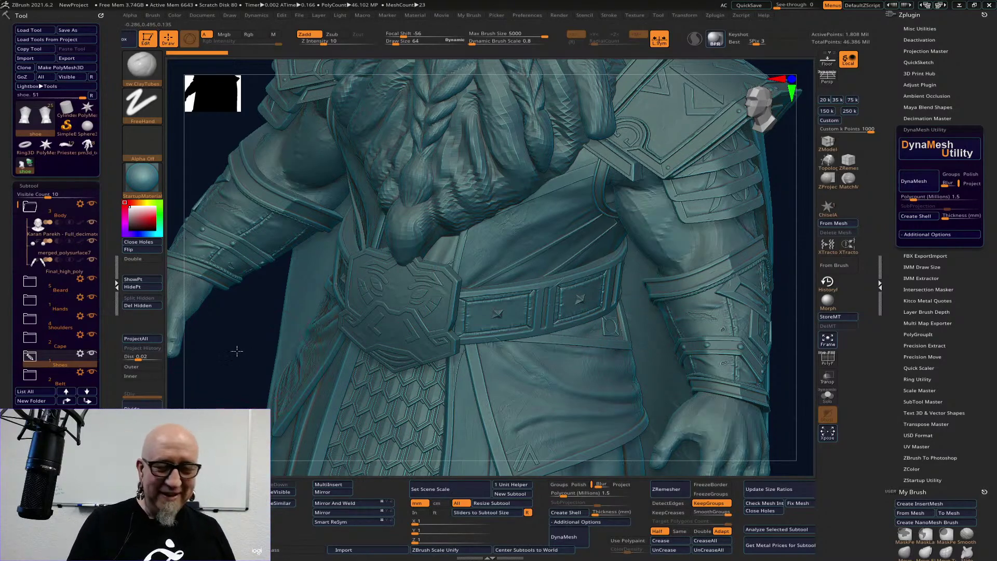
{"action": "left_click_drag", "start_coordinate": [774, 324], "coordinate": [556, 269], "text": "shift"}
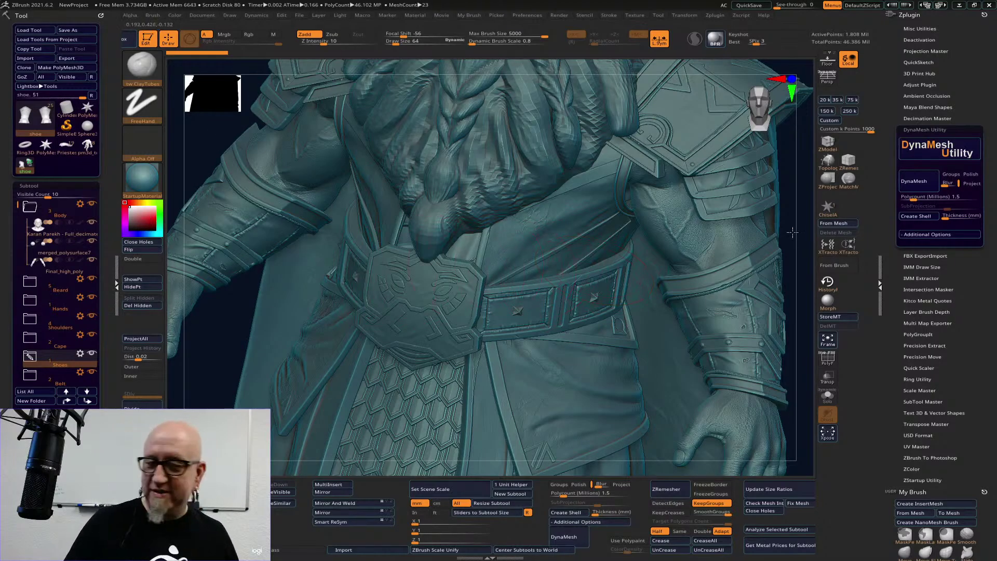
{"action": "mouse_move", "coordinate": [787, 237]}
{"action": "left_mouse_down"}
{"action": "mouse_move", "coordinate": [778, 237]}
{"action": "mouse_move", "coordinate": [793, 230]}
{"action": "left_mouse_up"}
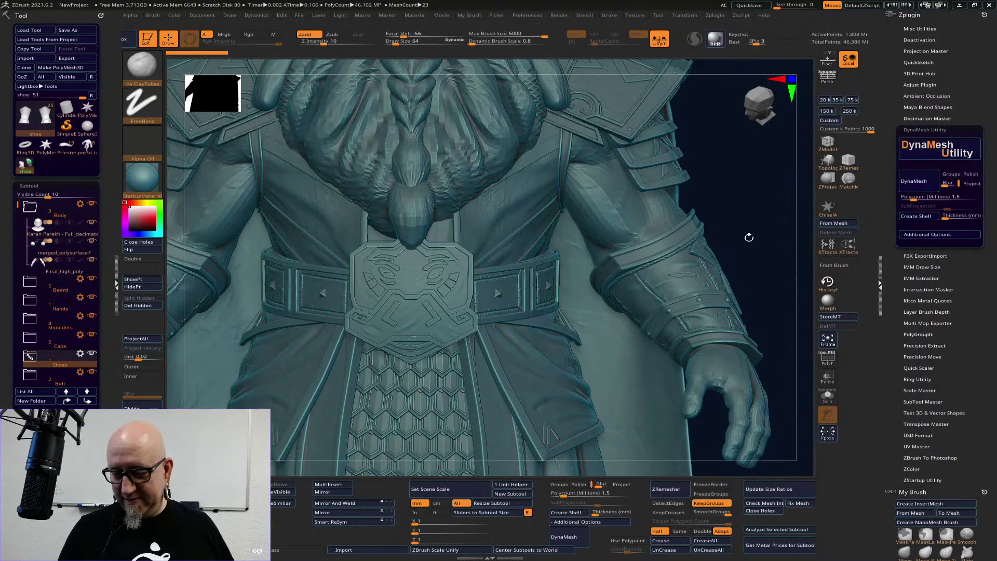
- Hide the dwarf's Beard, Hands, Shoulders, Cape and Belt folders to expose the body and base clothing
{"action": "left_click", "coordinate": [91, 279]}
{"action": "left_click", "coordinate": [92, 297]}
{"action": "left_click", "coordinate": [91, 317]}
{"action": "left_click", "coordinate": [91, 335]}
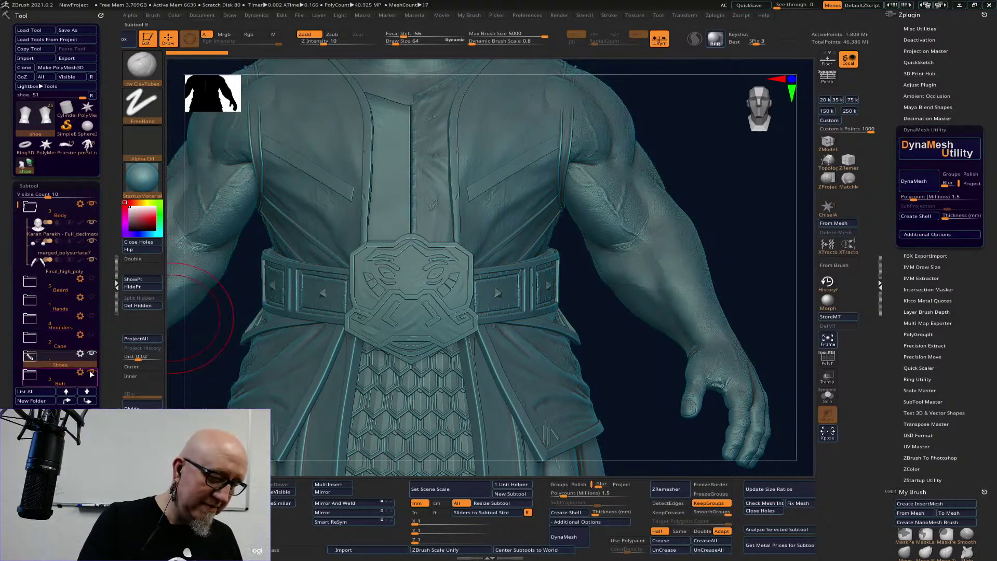
{"action": "left_click", "coordinate": [91, 372]}
{"action": "left_click_drag", "start_coordinate": [770, 267], "coordinate": [543, 342]}
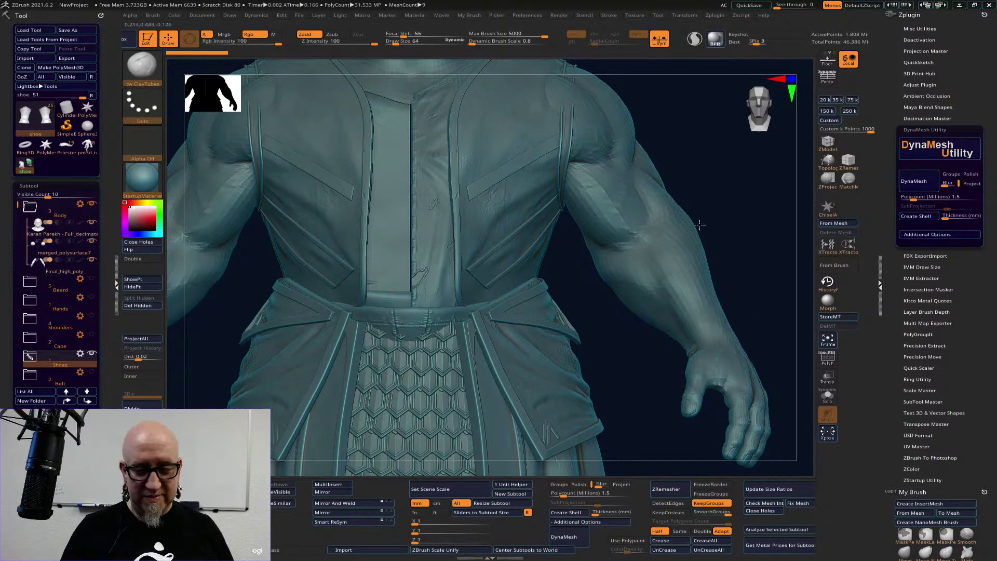
{"action": "left_click_drag", "start_coordinate": [699, 224], "coordinate": [715, 307], "text": "alt"}
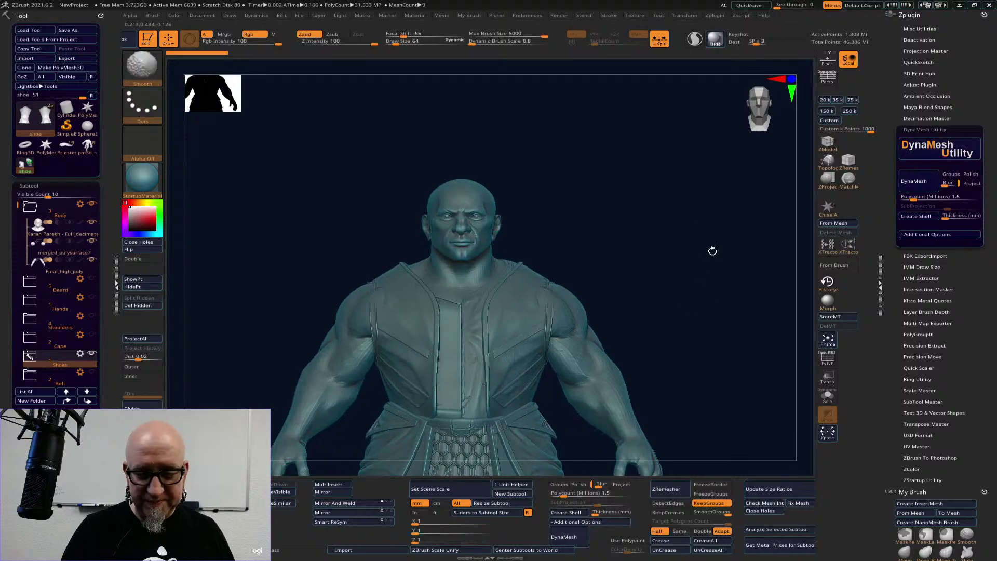
{"action": "left_click_drag", "start_coordinate": [712, 249], "coordinate": [667, 267], "text": "alt"}
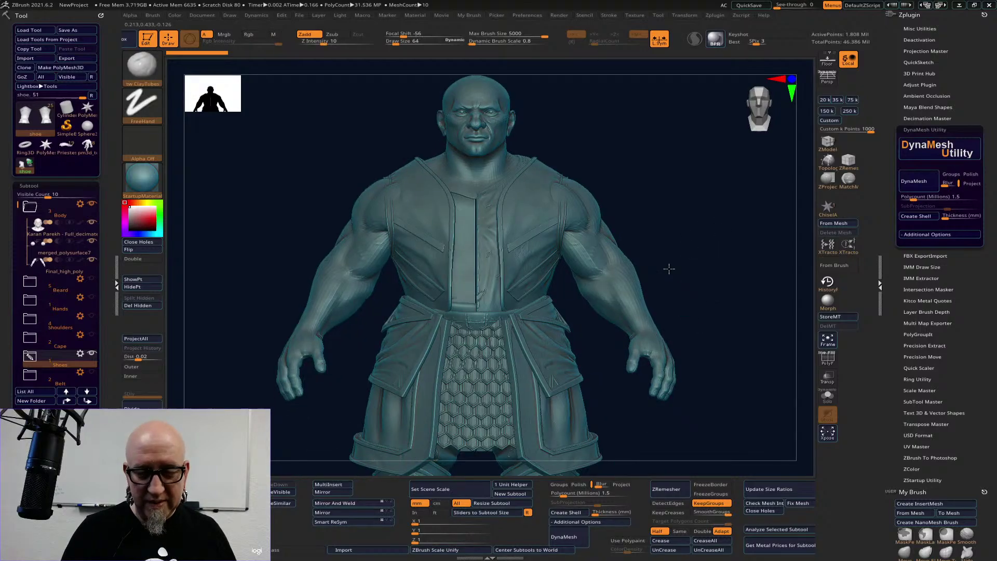
- Show the Beard, Hands and Shoulders folders again and hide the Shoes and Lower_clothes folders
{"action": "left_click", "coordinate": [92, 279]}
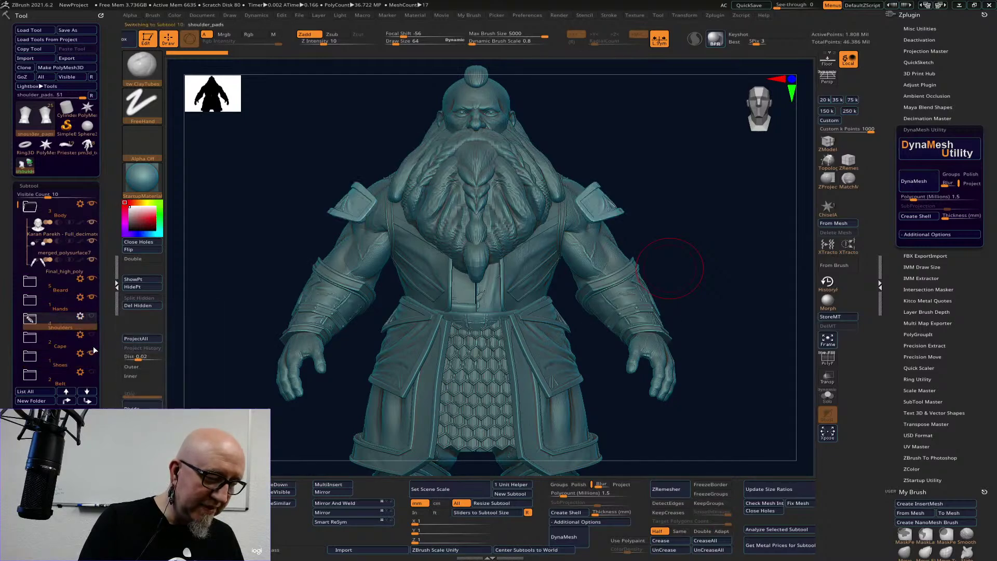
{"action": "left_click", "coordinate": [91, 334]}
{"action": "left_click_drag", "start_coordinate": [16, 203], "coordinate": [15, 247]}
{"action": "left_click", "coordinate": [92, 296]}
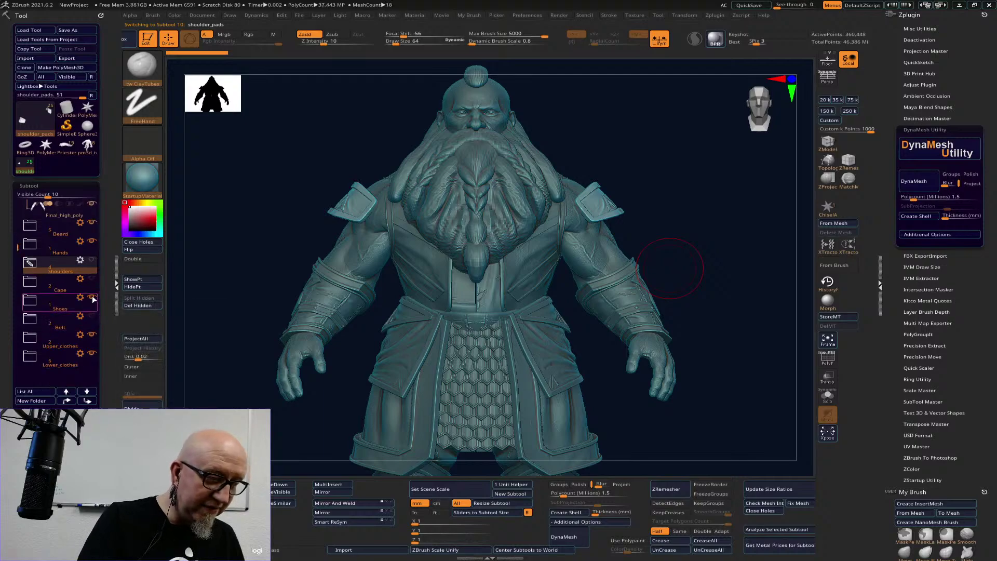
{"action": "left_click", "coordinate": [92, 353]}
{"action": "left_click_drag", "start_coordinate": [708, 282], "coordinate": [681, 286]}
{"action": "left_click", "coordinate": [92, 259]}
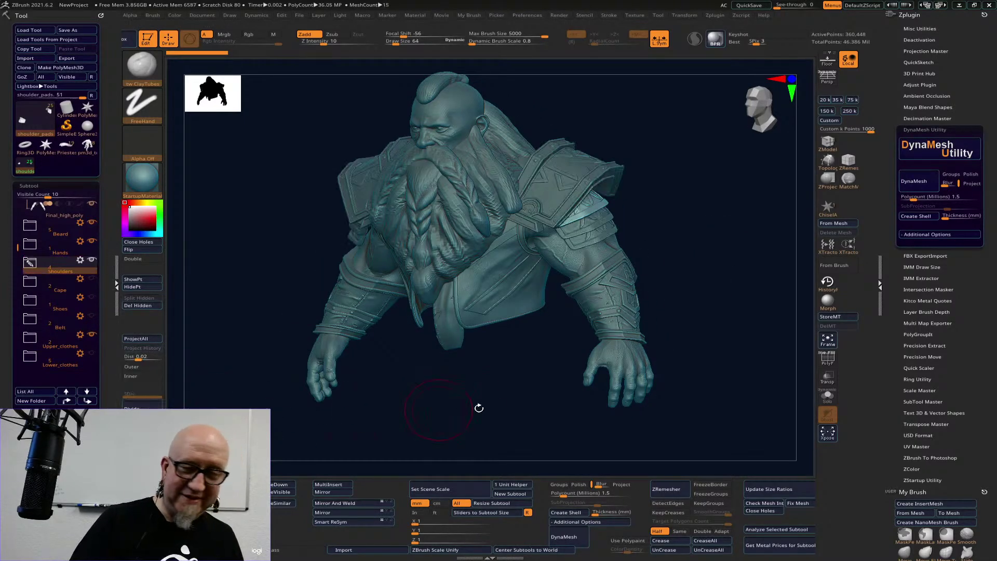
- Inspect the dwarf's isolated upper body from the front and from above, including the lower edge of the vest
{"action": "left_click_drag", "start_coordinate": [476, 407], "coordinate": [516, 400]}
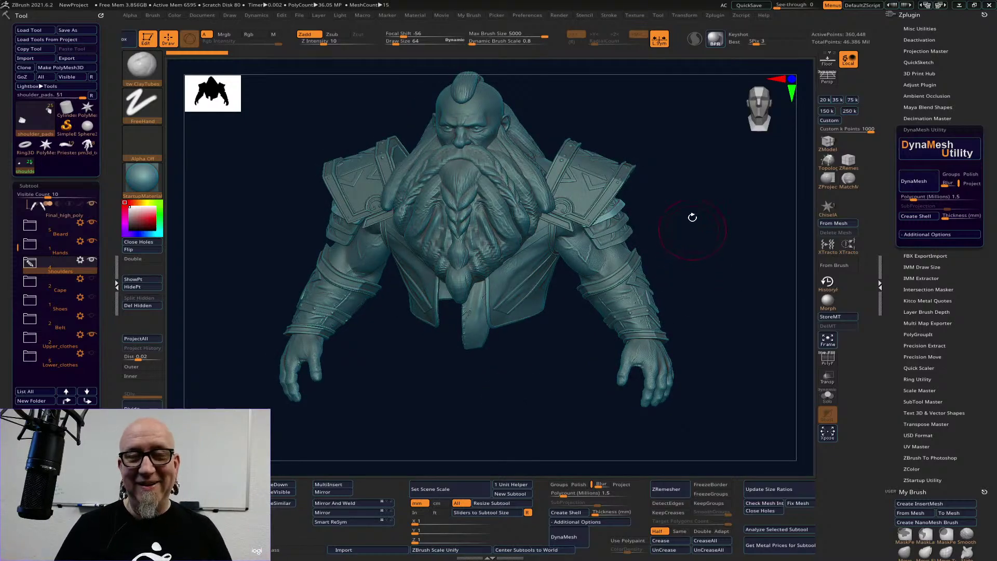
{"action": "left_click_drag", "start_coordinate": [687, 185], "coordinate": [688, 266]}
{"action": "key", "text": "super"}
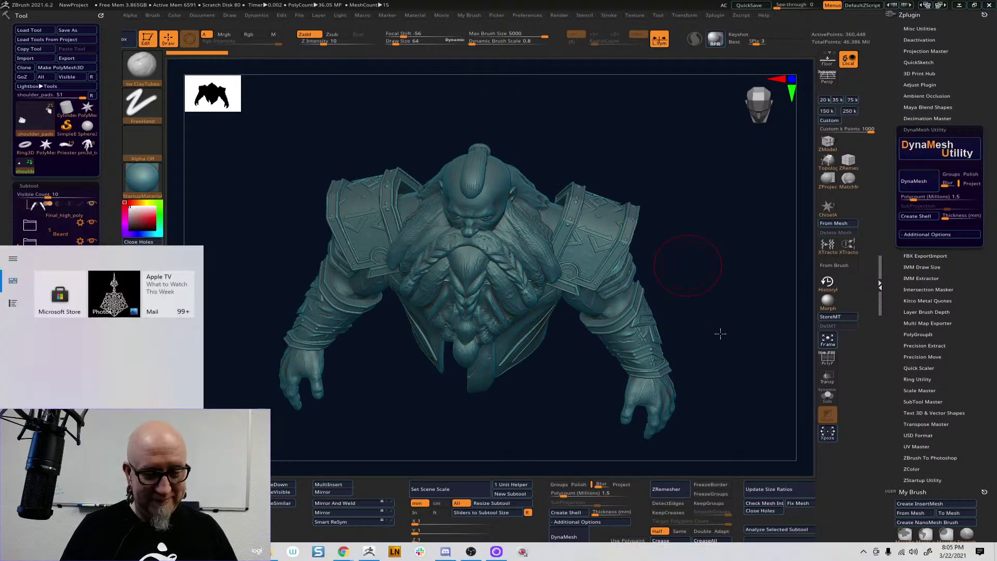
{"action": "left_click", "coordinate": [717, 330]}
{"action": "left_click_drag", "start_coordinate": [715, 338], "coordinate": [719, 290]}
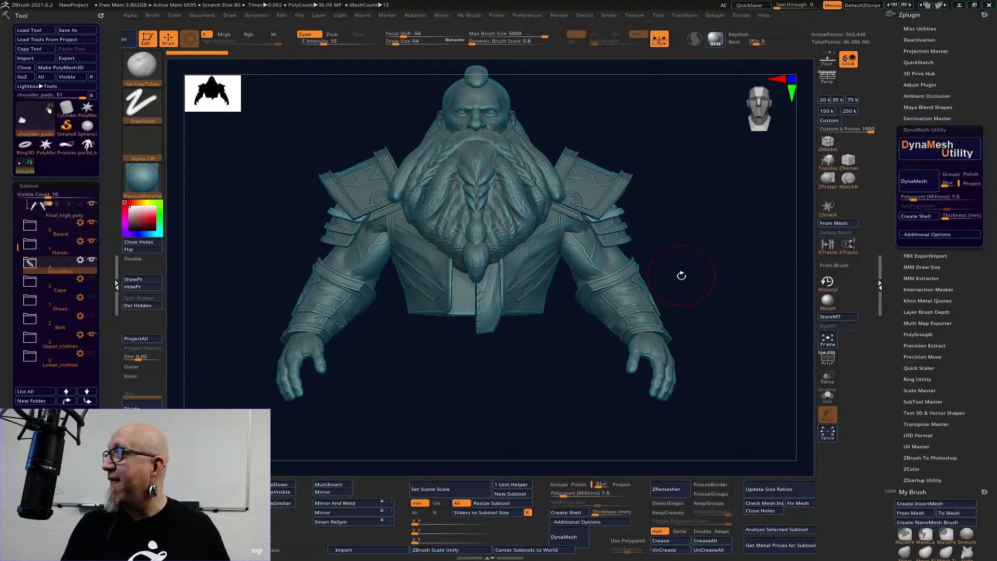
{"action": "key", "text": "super"}
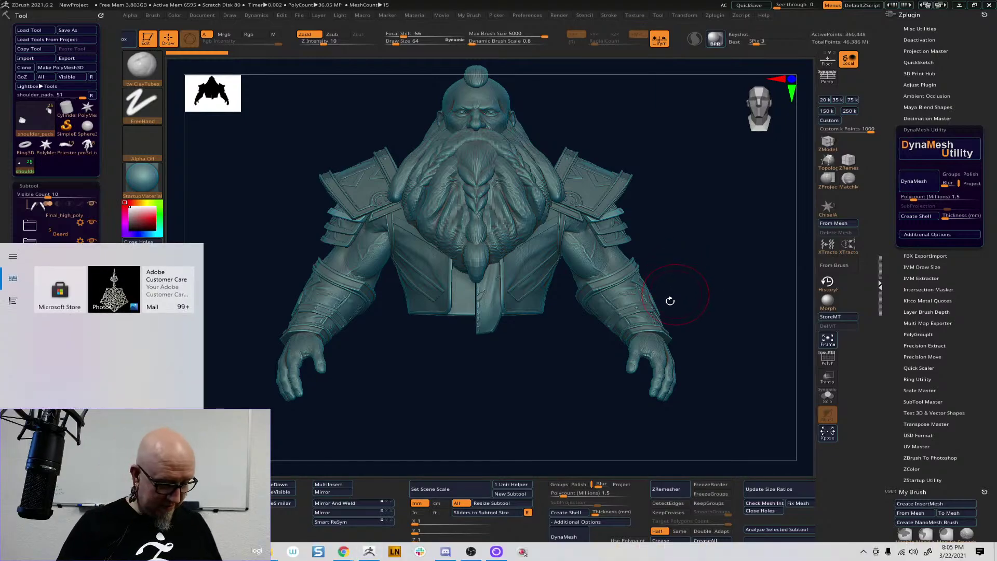
{"action": "key", "text": "super"}
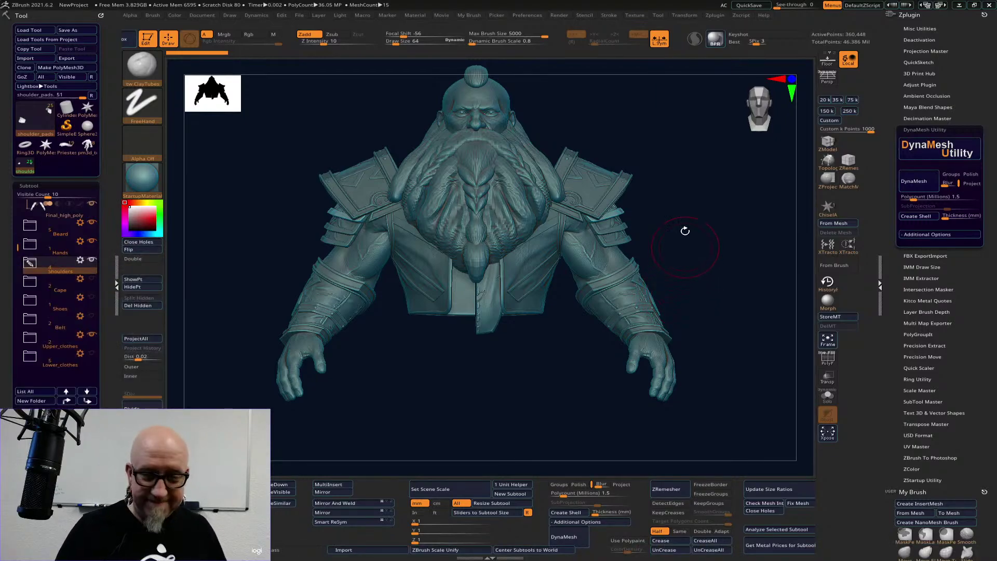
{"action": "mouse_move", "coordinate": [674, 244]}
{"action": "left_mouse_down"}
{"action": "mouse_move", "coordinate": [683, 282]}
{"action": "mouse_move", "coordinate": [707, 305]}
{"action": "mouse_move", "coordinate": [729, 361]}
{"action": "left_mouse_up"}
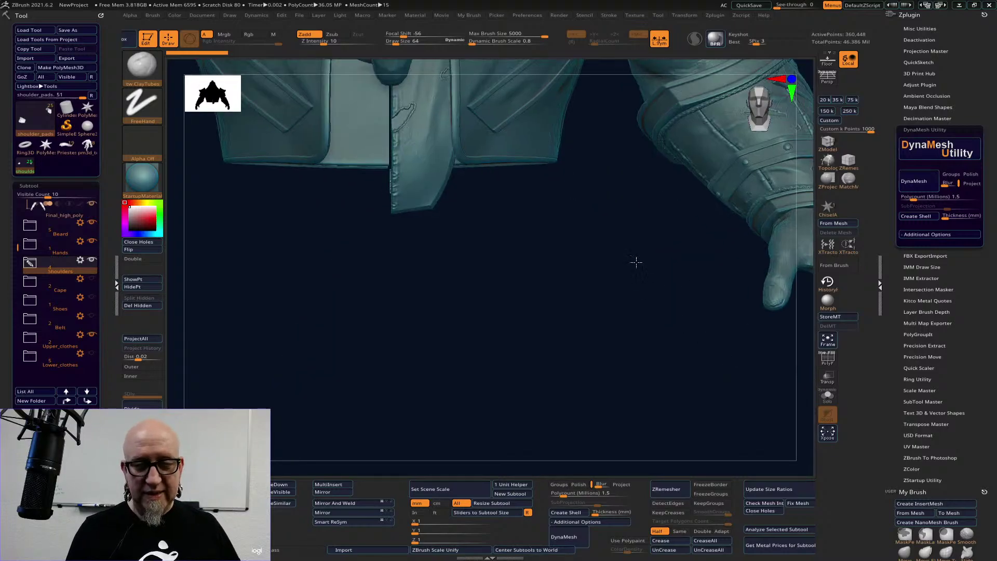
- Hide the Beard folder and inspect the dwarf's face, neck and open vest from the front
{"action": "left_click_drag", "start_coordinate": [592, 134], "coordinate": [611, 492], "text": "alt"}
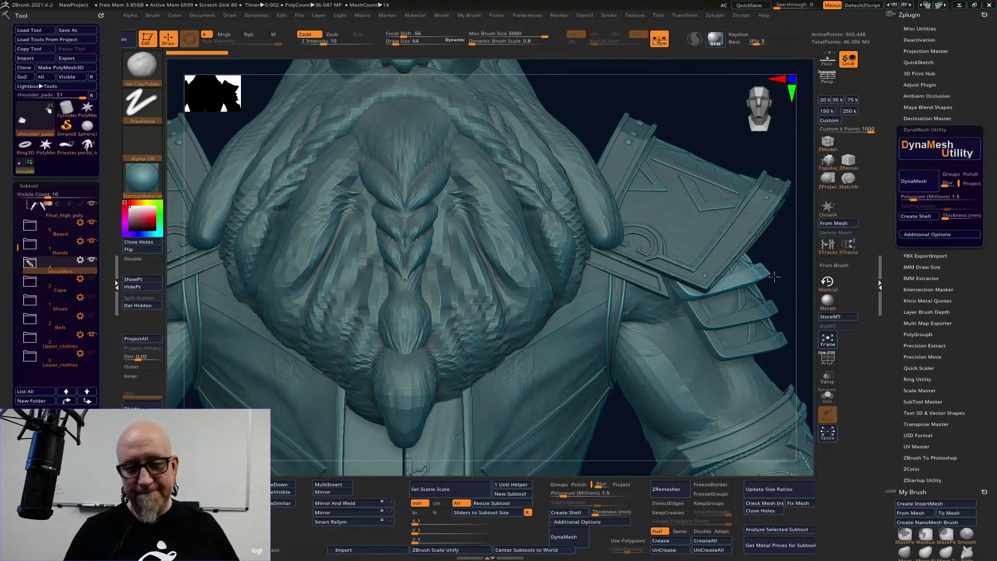
{"action": "left_click_drag", "start_coordinate": [774, 276], "coordinate": [776, 279], "text": "alt"}
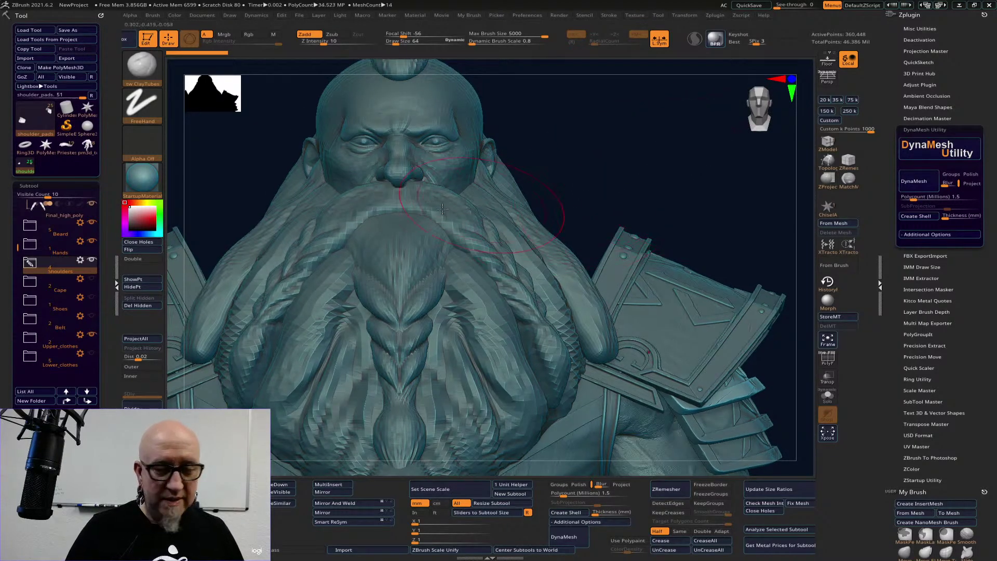
{"action": "left_click", "coordinate": [91, 222]}
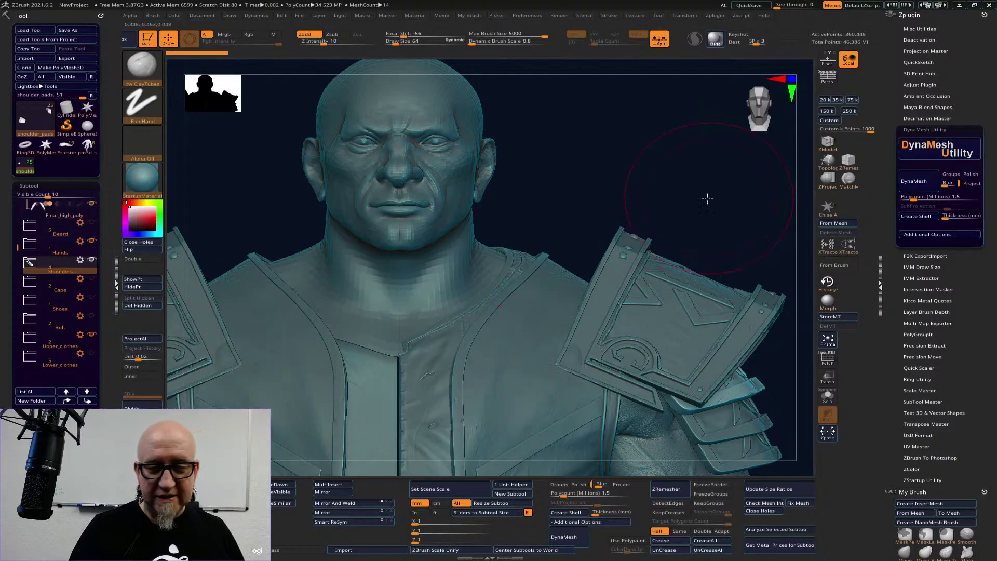
{"action": "mouse_move", "coordinate": [707, 198]}
{"action": "left_mouse_down"}
{"action": "mouse_move", "coordinate": [678, 204]}
{"action": "mouse_move", "coordinate": [699, 170]}
{"action": "mouse_move", "coordinate": [686, 174]}
{"action": "mouse_move", "coordinate": [721, 170]}
{"action": "mouse_move", "coordinate": [624, 182]}
{"action": "mouse_move", "coordinate": [594, 171]}
{"action": "mouse_move", "coordinate": [630, 163]}
{"action": "mouse_move", "coordinate": [111, 231]}
{"action": "left_mouse_up"}
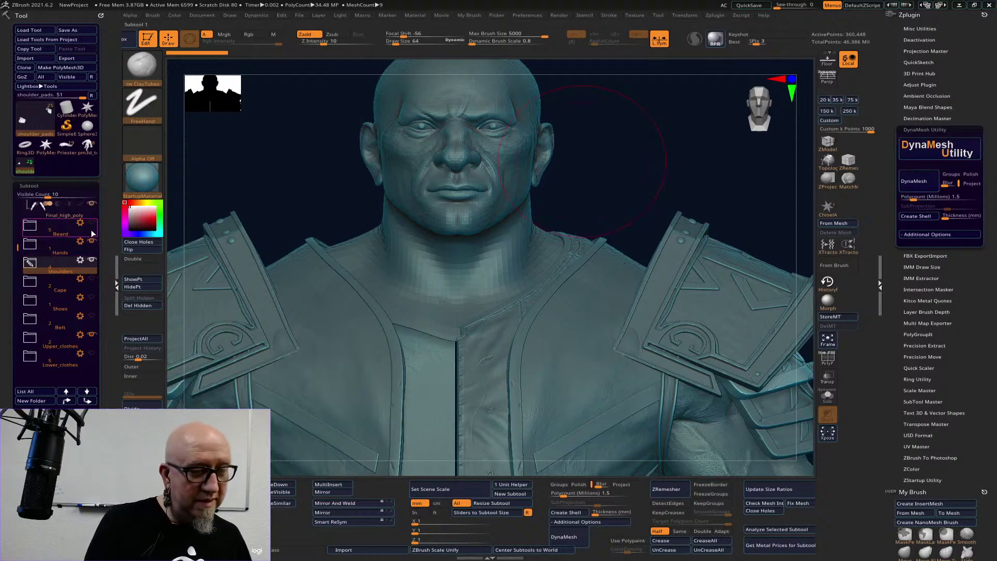
- Show the Beard folder again and inspect the hair and braided beard from behind, the side and the front
{"action": "left_click", "coordinate": [91, 221]}
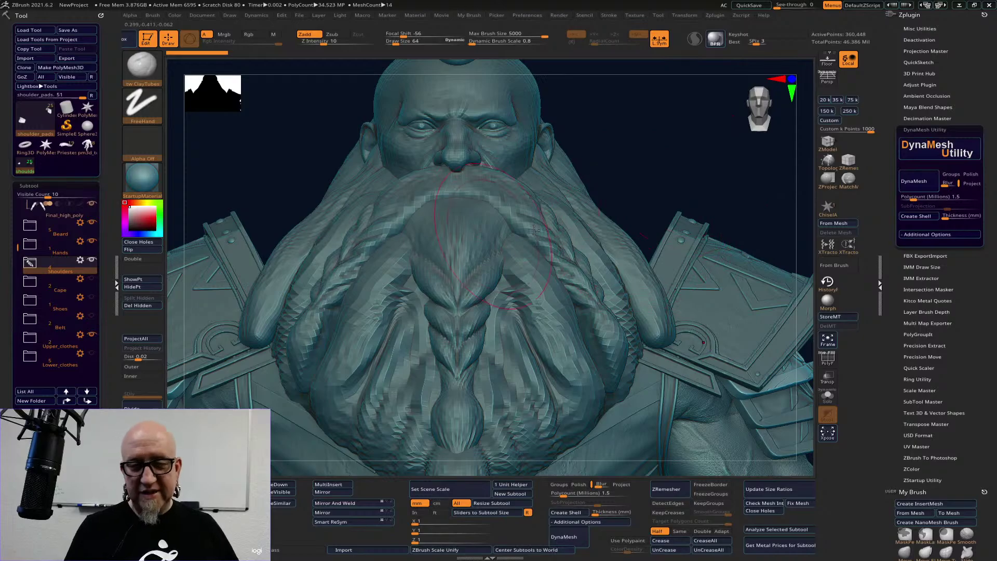
{"action": "mouse_move", "coordinate": [740, 191]}
{"action": "left_mouse_down"}
{"action": "mouse_move", "coordinate": [726, 196]}
{"action": "mouse_move", "coordinate": [717, 169]}
{"action": "mouse_move", "coordinate": [679, 129]}
{"action": "mouse_move", "coordinate": [703, 181]}
{"action": "mouse_move", "coordinate": [685, 160]}
{"action": "mouse_move", "coordinate": [692, 287]}
{"action": "mouse_move", "coordinate": [761, 301]}
{"action": "mouse_move", "coordinate": [734, 323]}
{"action": "mouse_move", "coordinate": [754, 308]}
{"action": "mouse_move", "coordinate": [483, 263]}
{"action": "mouse_move", "coordinate": [276, 187]}
{"action": "left_mouse_up"}
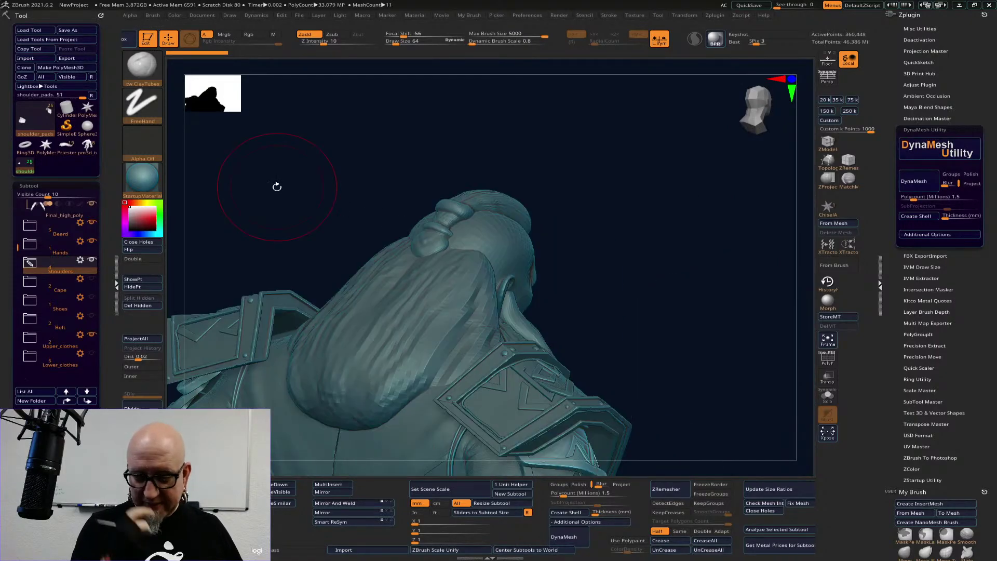
{"action": "mouse_move", "coordinate": [691, 333]}
{"action": "left_mouse_down"}
{"action": "mouse_move", "coordinate": [623, 325]}
{"action": "mouse_move", "coordinate": [282, 355]}
{"action": "left_mouse_up"}
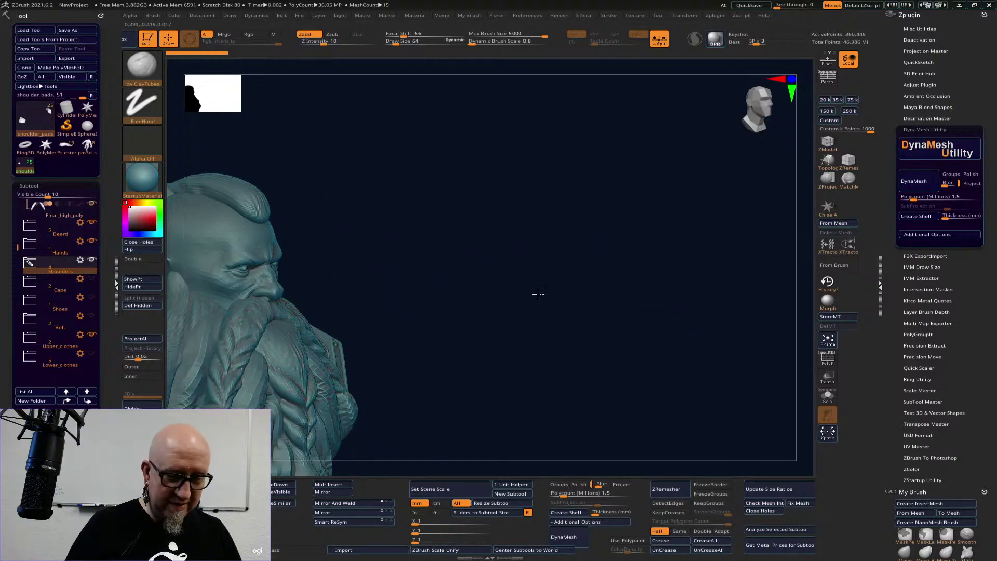
{"action": "mouse_move", "coordinate": [536, 292]}
{"action": "left_mouse_down"}
{"action": "mouse_move", "coordinate": [504, 223]}
{"action": "mouse_move", "coordinate": [709, 216]}
{"action": "mouse_move", "coordinate": [643, 190]}
{"action": "mouse_move", "coordinate": [600, 143]}
{"action": "left_mouse_up"}
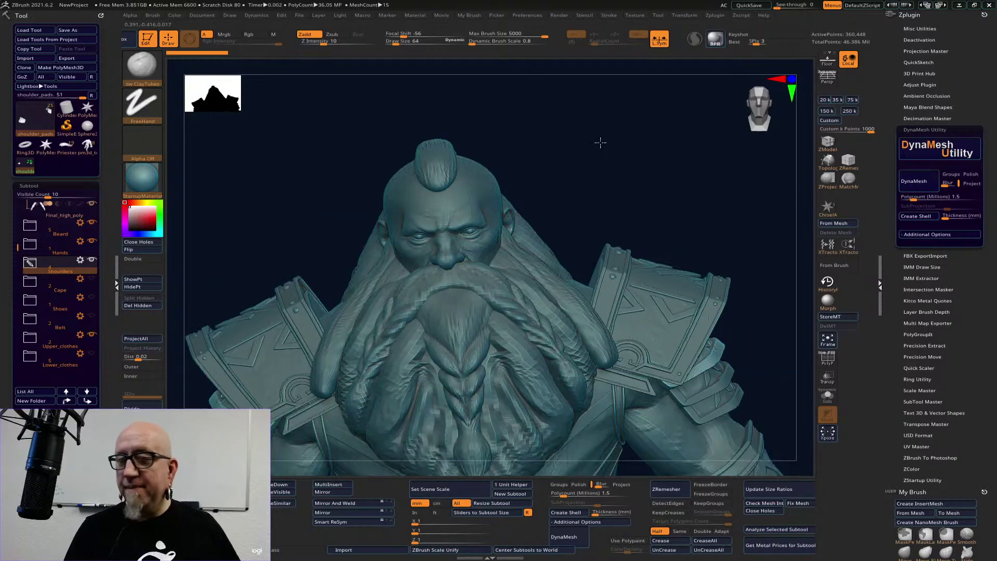
{"action": "left_click_drag", "start_coordinate": [672, 163], "coordinate": [648, 130], "text": "alt"}
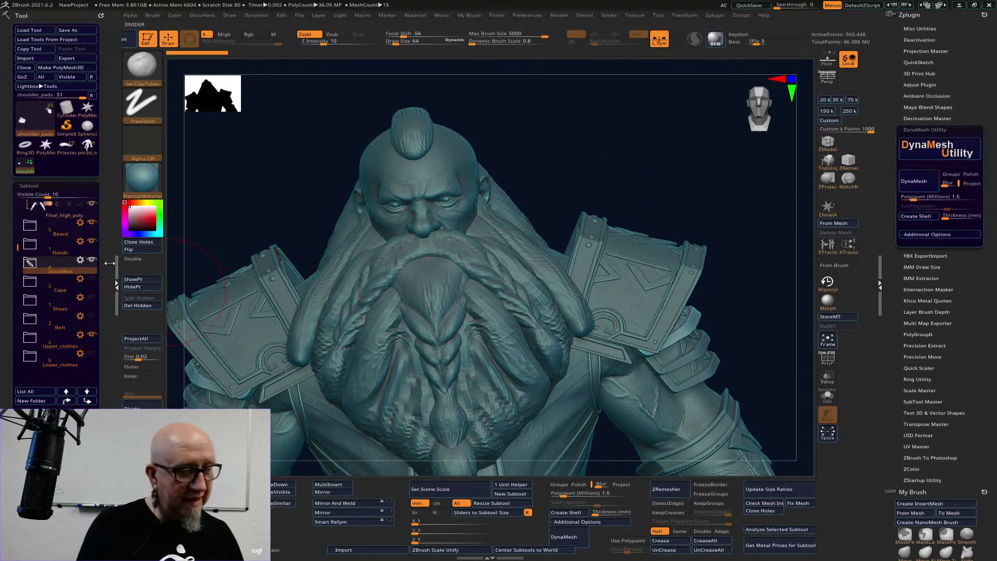
- Hide the Beard folder and inspect the shoulder armor and arm guard from a three-quarter angle
{"action": "left_click", "coordinate": [92, 223]}
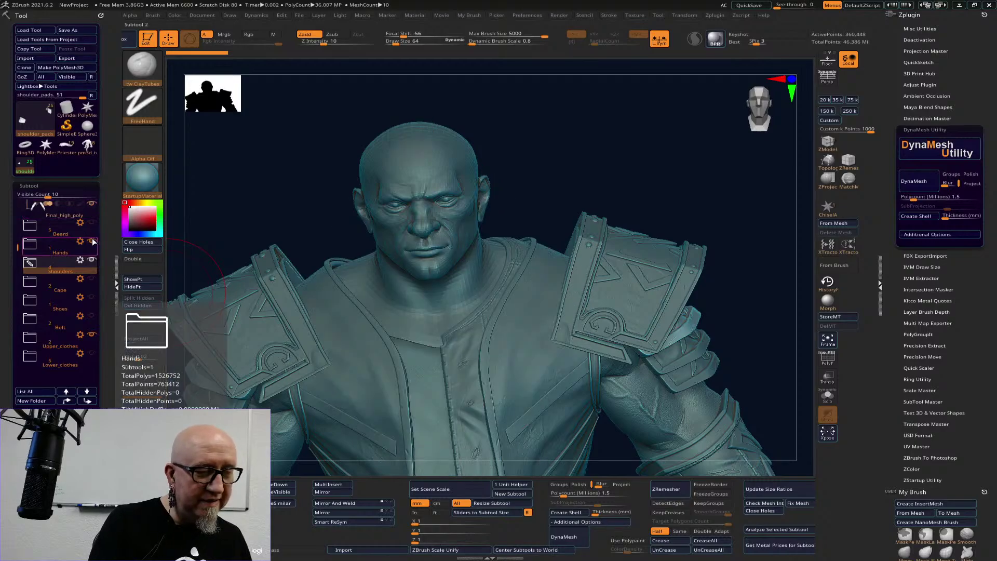
{"action": "left_click_drag", "start_coordinate": [748, 282], "coordinate": [740, 352]}
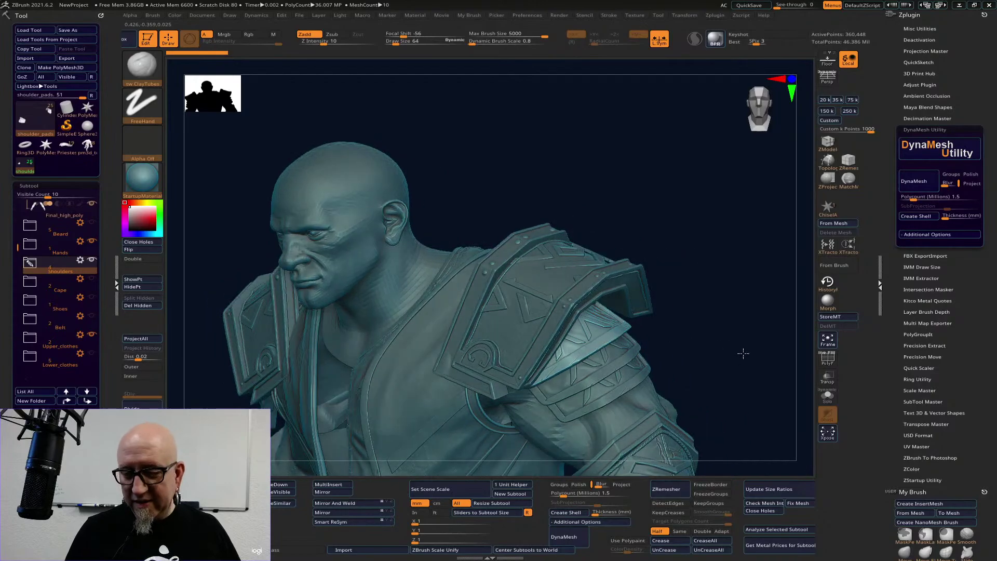
{"action": "left_click_drag", "start_coordinate": [629, 229], "coordinate": [664, 268]}
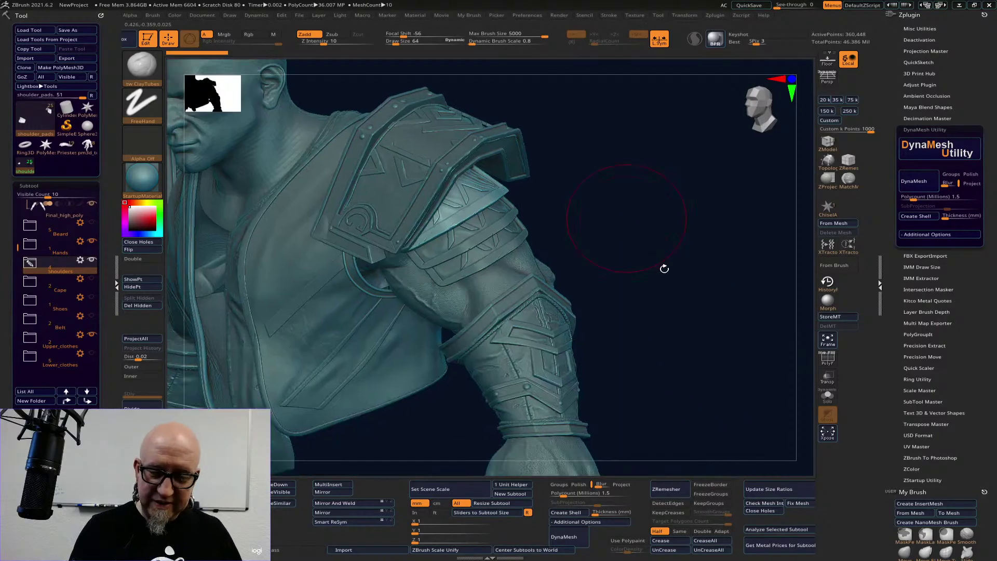
{"action": "left_click_drag", "start_coordinate": [681, 304], "coordinate": [643, 248]}
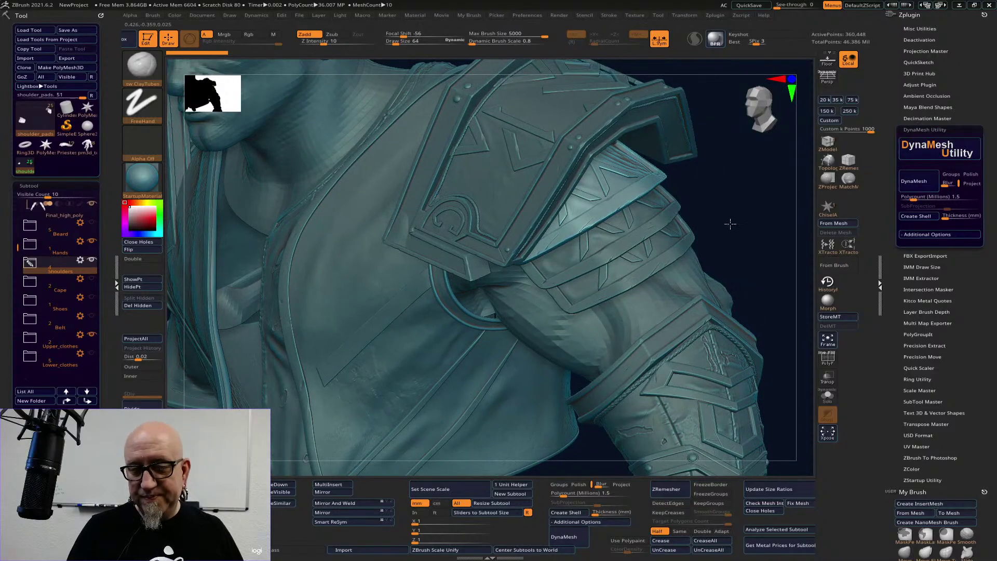
{"action": "left_click_drag", "start_coordinate": [731, 240], "coordinate": [724, 249]}
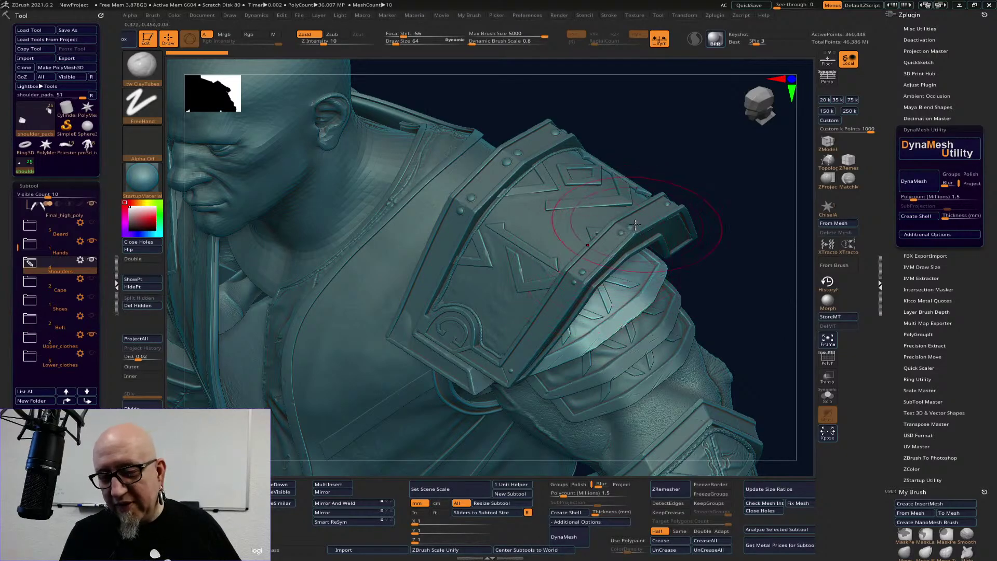
- Reduce the brush draw size to about 5 and examine the shoulder pad's carved pattern and riveted rim up close
{"action": "left_click_drag", "start_coordinate": [732, 196], "coordinate": [715, 203]}
{"action": "key", "text": "s"}
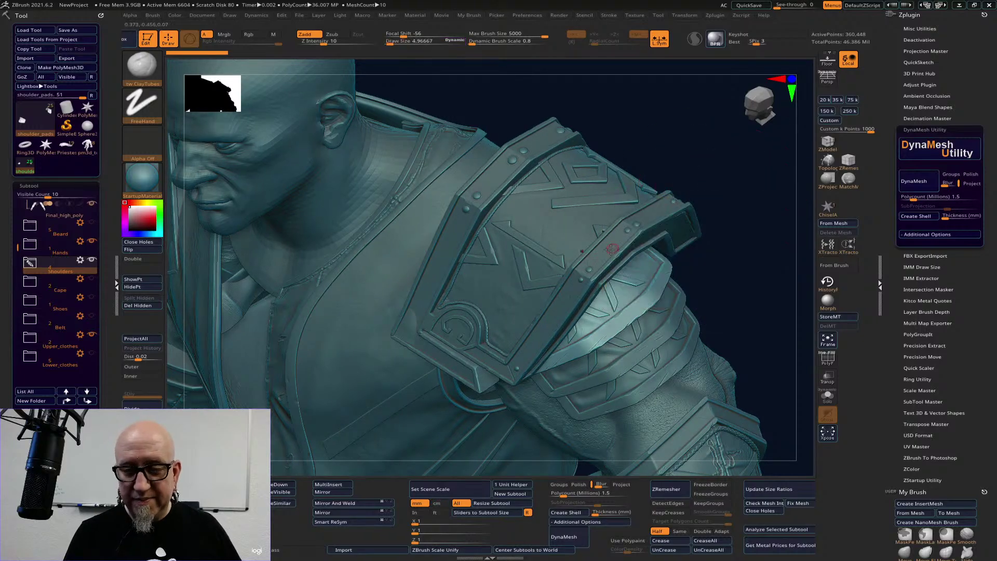
{"action": "left_click_drag", "start_coordinate": [748, 256], "coordinate": [748, 256], "text": "alt"}
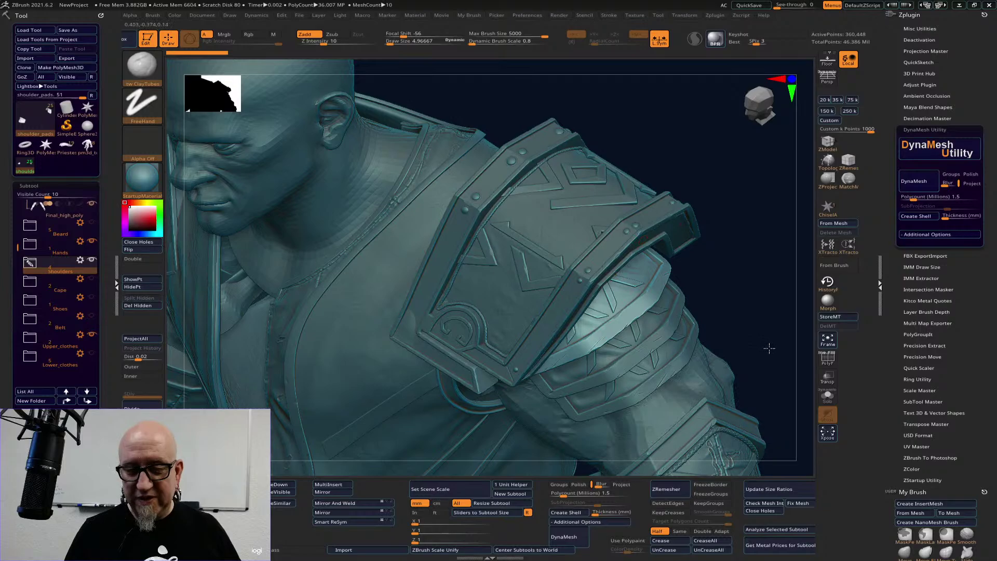
{"action": "left_click_drag", "start_coordinate": [769, 348], "coordinate": [767, 374]}
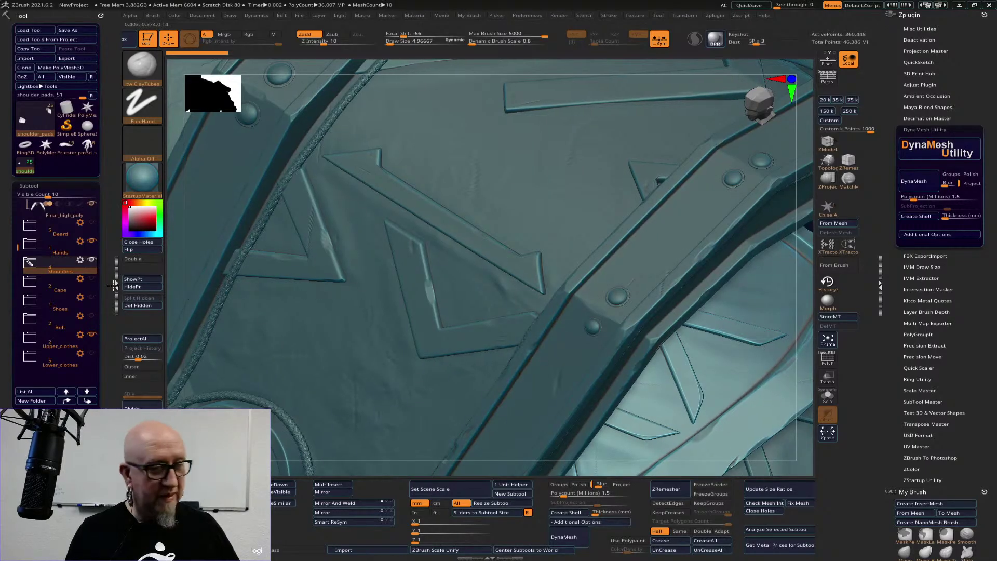
- Turn on polypaint display for the dwarf's subtools and bring the whole shoulder pad into view
{"action": "key", "text": "shift"}
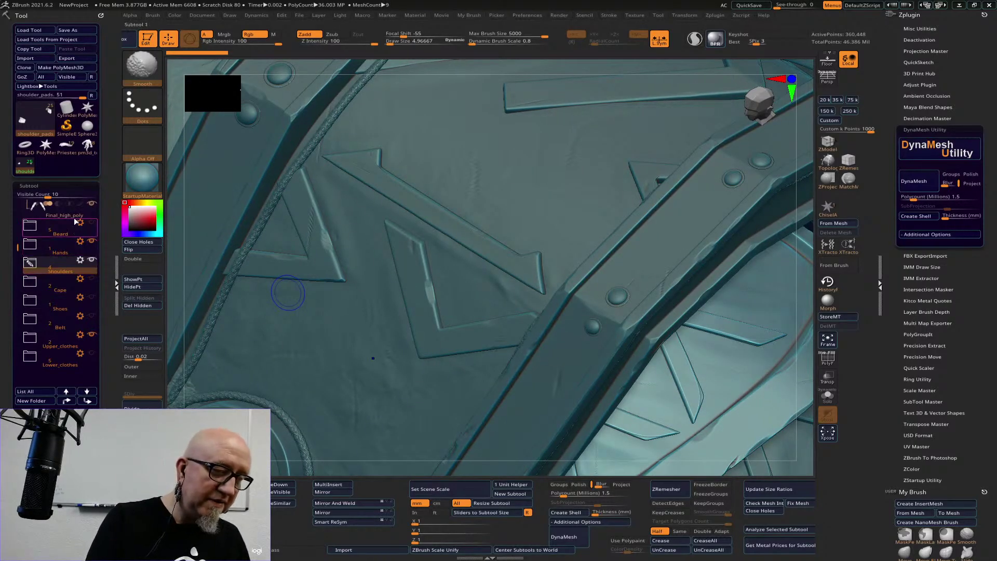
{"action": "mouse_move", "coordinate": [78, 205]}
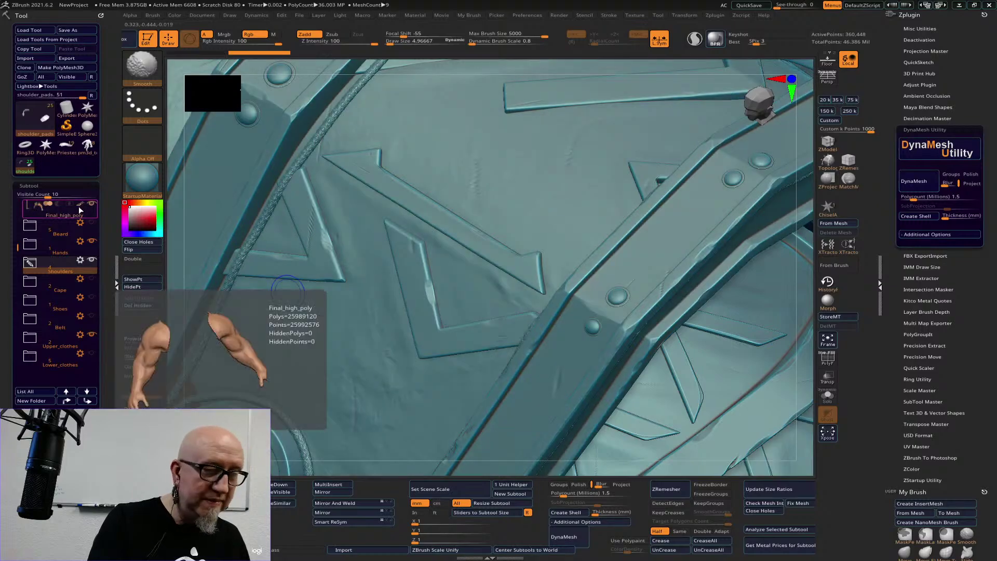
{"action": "mouse_move", "coordinate": [75, 262]}
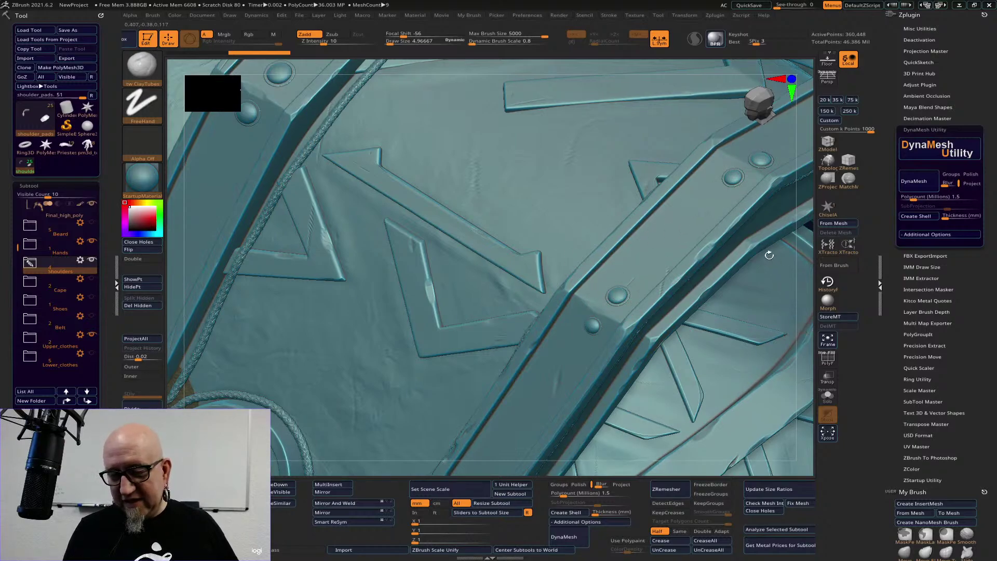
{"action": "key", "text": "f"}
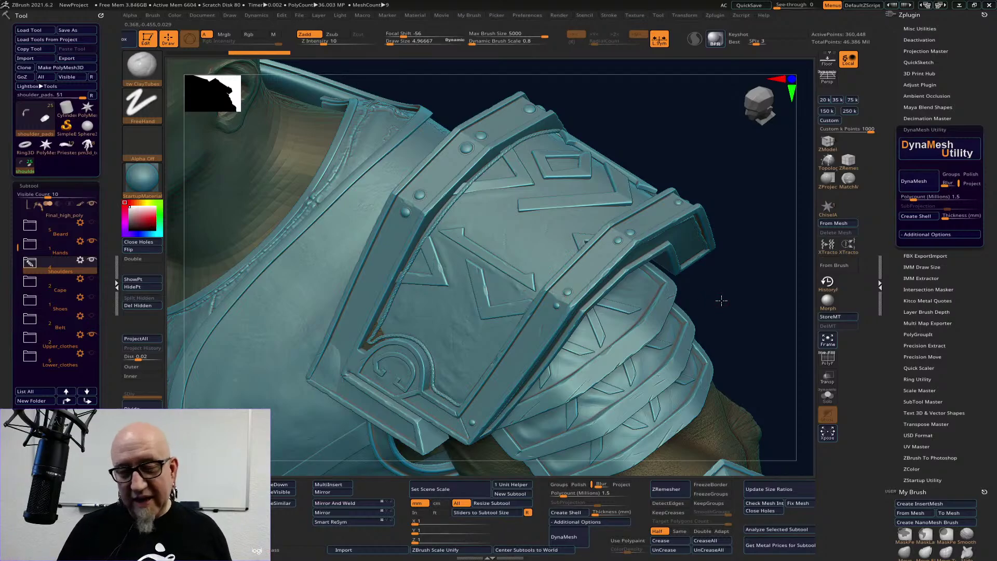
- Examine the shoulder pad's raised ornaments, riveted rims and layered plates from the front and from above
{"action": "left_click_drag", "start_coordinate": [721, 301], "coordinate": [683, 306]}
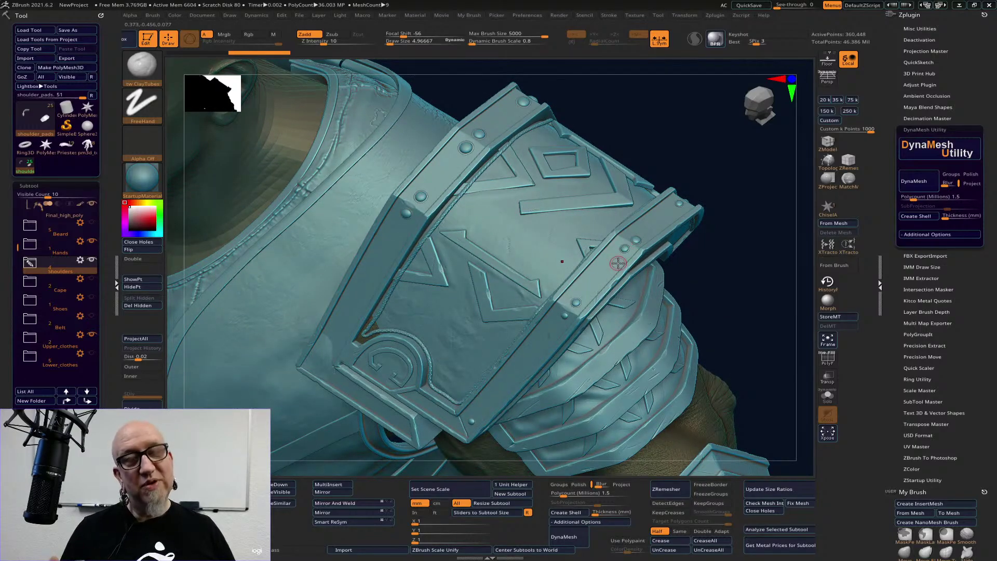
{"action": "left_click_drag", "start_coordinate": [718, 273], "coordinate": [698, 282]}
{"action": "left_click_drag", "start_coordinate": [703, 277], "coordinate": [717, 271]}
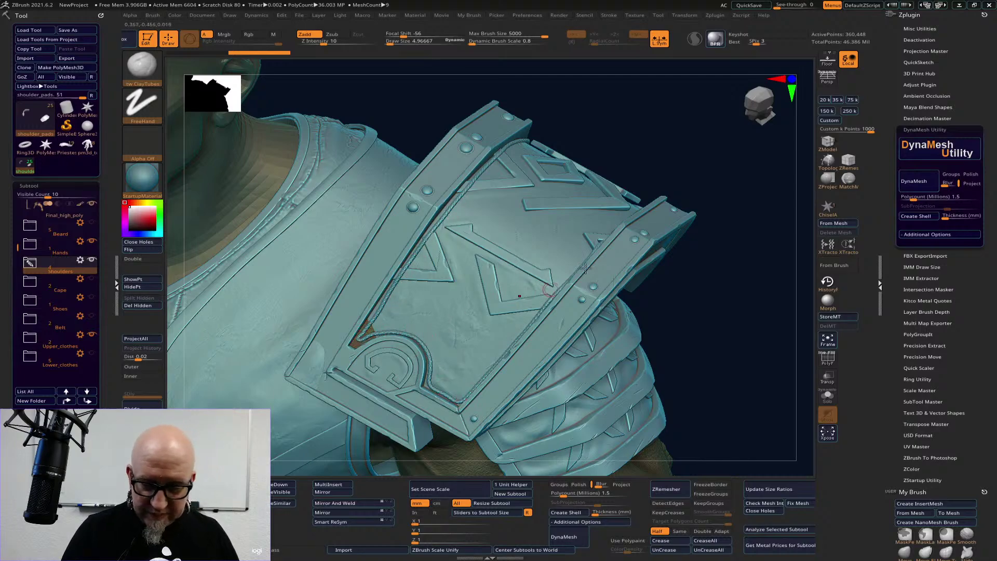
{"action": "mouse_move", "coordinate": [739, 247]}
{"action": "left_mouse_down"}
{"action": "mouse_move", "coordinate": [730, 270]}
{"action": "mouse_move", "coordinate": [736, 239]}
{"action": "left_mouse_up"}
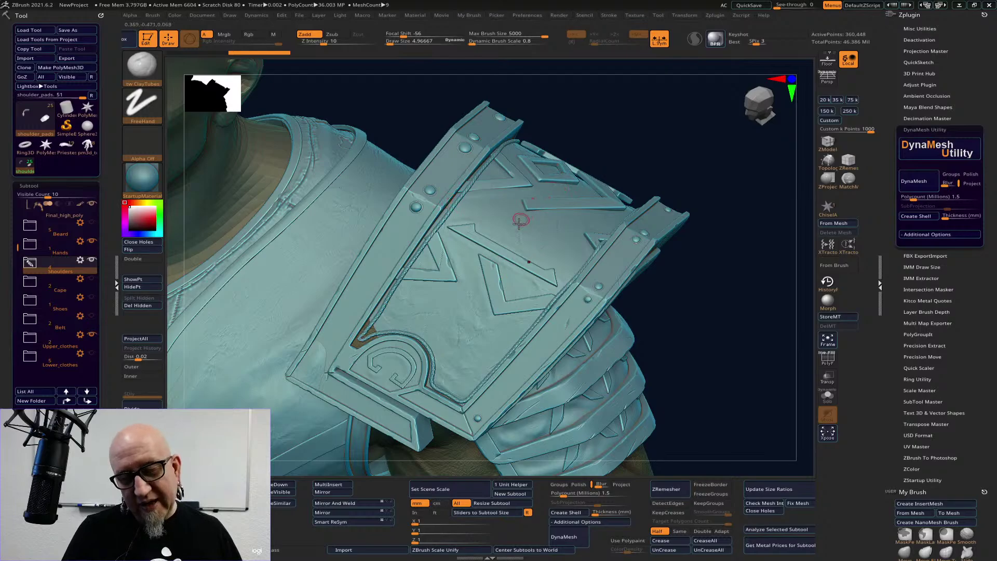
{"action": "left_click_drag", "start_coordinate": [732, 201], "coordinate": [738, 210]}
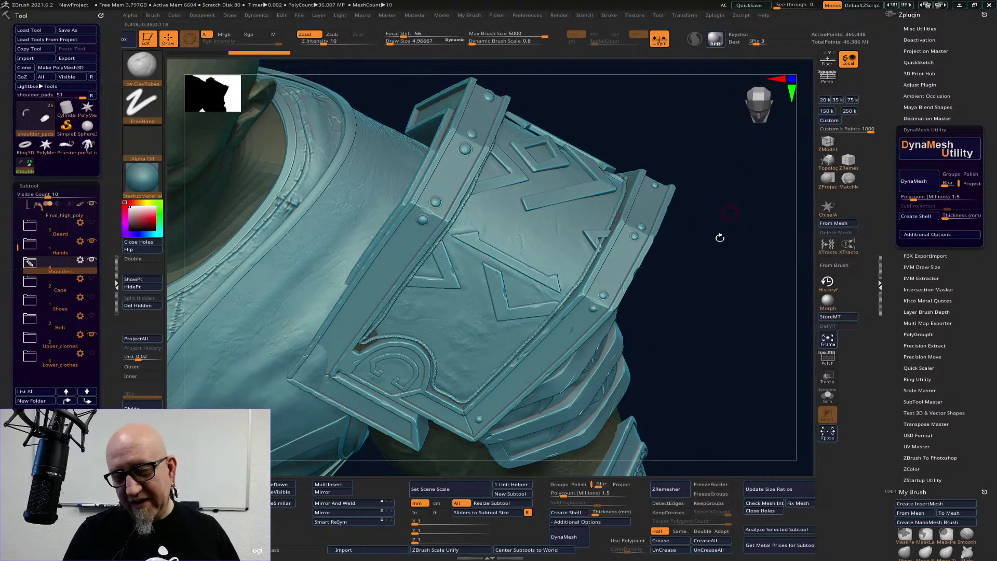
{"action": "left_click_drag", "start_coordinate": [712, 258], "coordinate": [644, 151]}
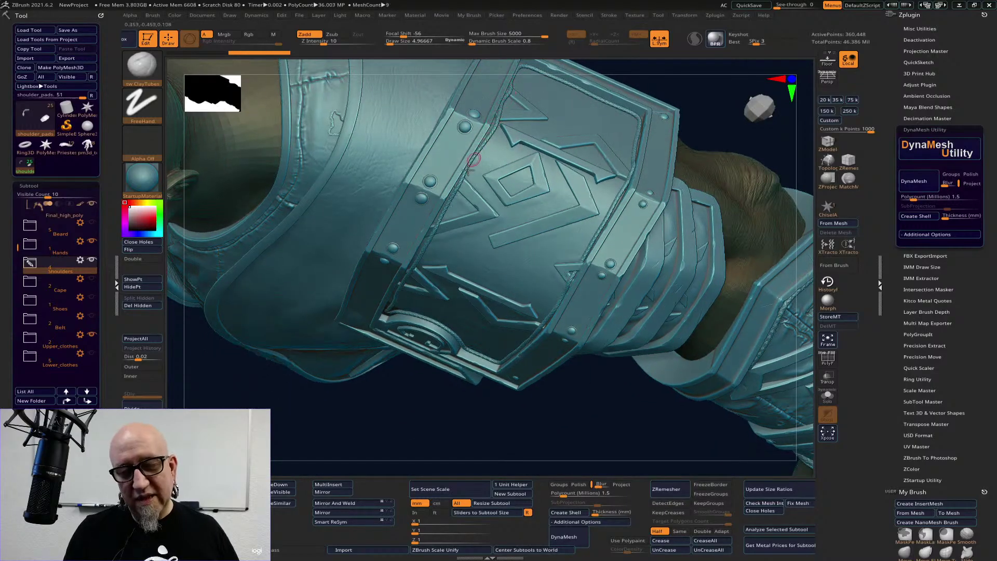
{"action": "left_click_drag", "start_coordinate": [588, 400], "coordinate": [585, 361]}
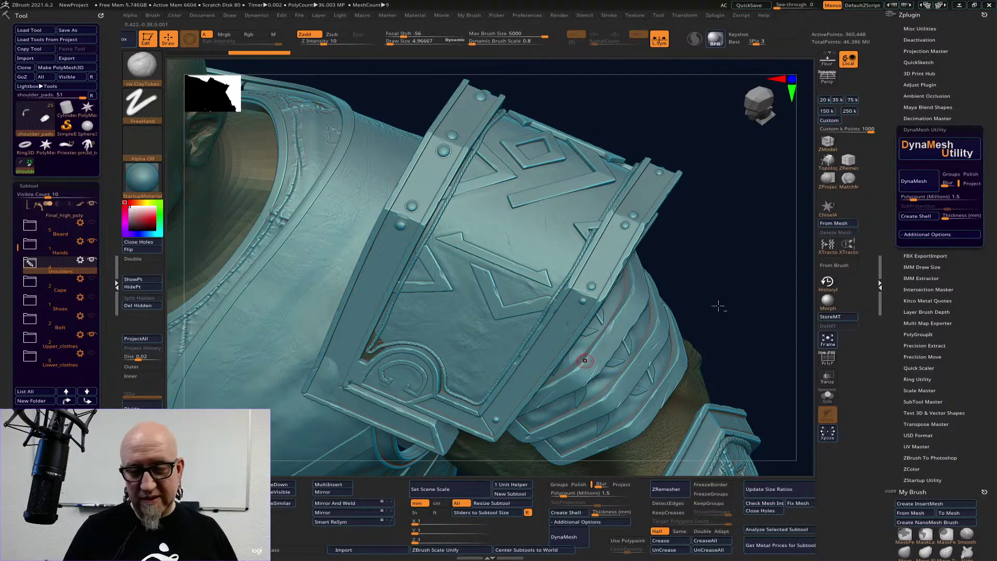
- Compare the shoulder pad with the upper body, then examine its emblem, braided trim and surface wear close up
{"action": "left_click_drag", "start_coordinate": [696, 265], "coordinate": [681, 329], "text": "alt"}
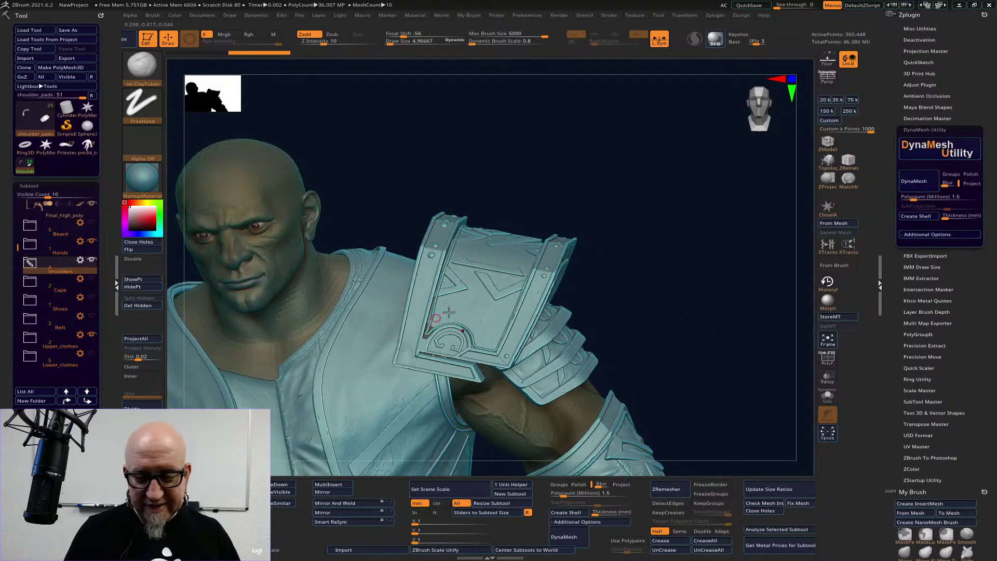
{"action": "left_click_drag", "start_coordinate": [651, 299], "coordinate": [685, 345]}
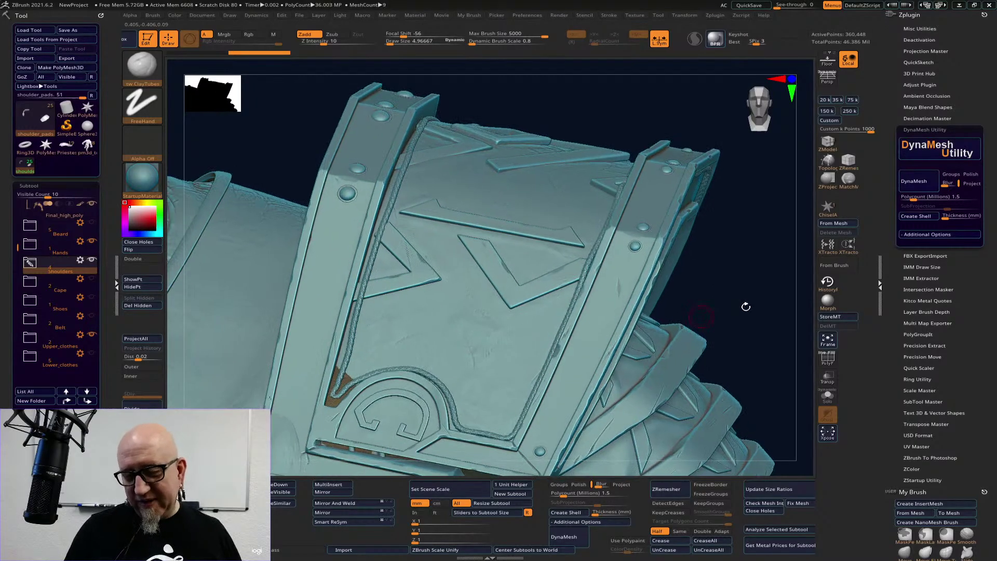
{"action": "left_click_drag", "start_coordinate": [746, 307], "coordinate": [596, 270]}
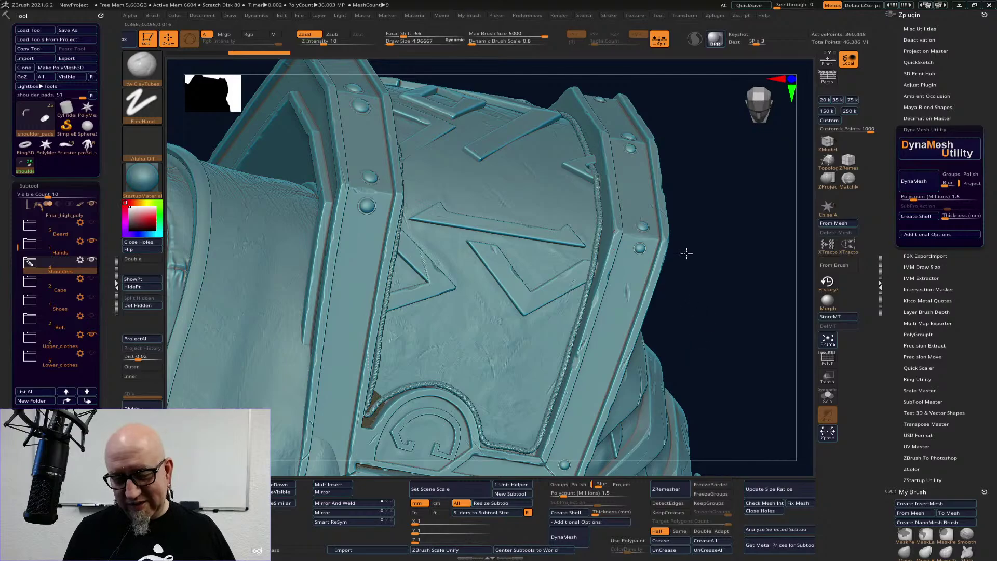
{"action": "left_click_drag", "start_coordinate": [687, 253], "coordinate": [693, 207]}
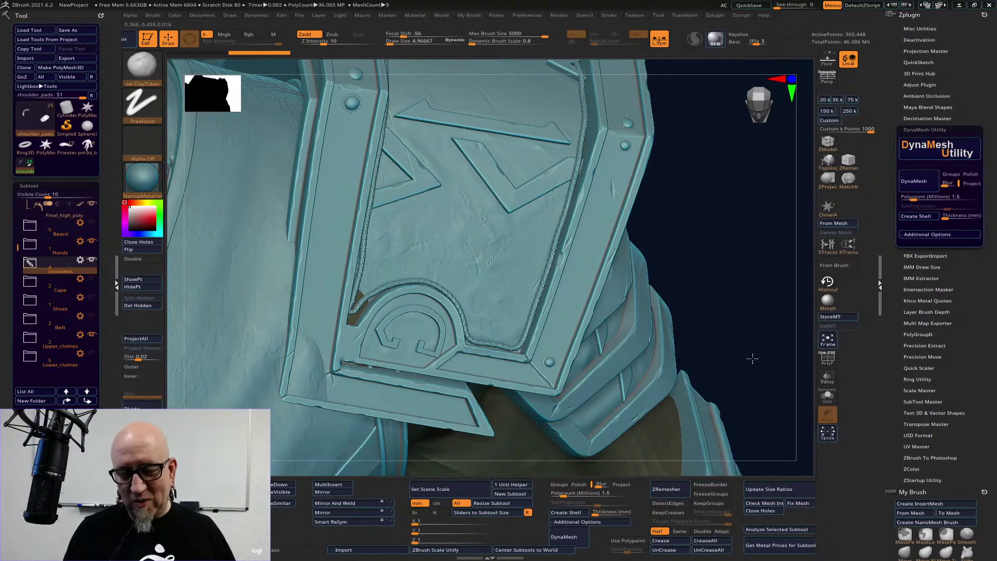
{"action": "mouse_move", "coordinate": [752, 359]}
{"action": "left_mouse_down"}
{"action": "mouse_move", "coordinate": [691, 238]}
{"action": "mouse_move", "coordinate": [752, 358]}
{"action": "left_mouse_up"}
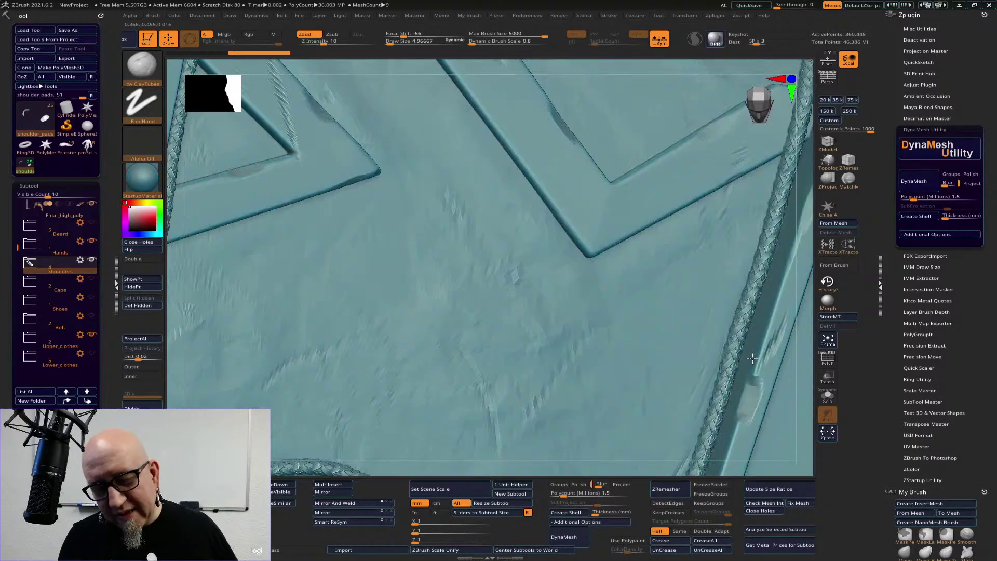
{"action": "left_click_drag", "start_coordinate": [767, 230], "coordinate": [595, 215]}
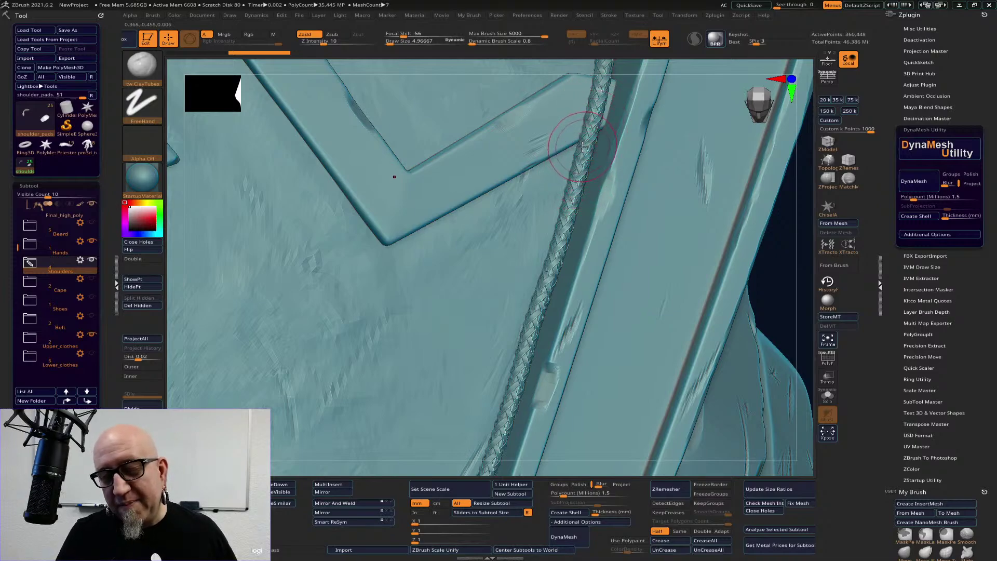
{"action": "left_click", "coordinate": [938, 266]}
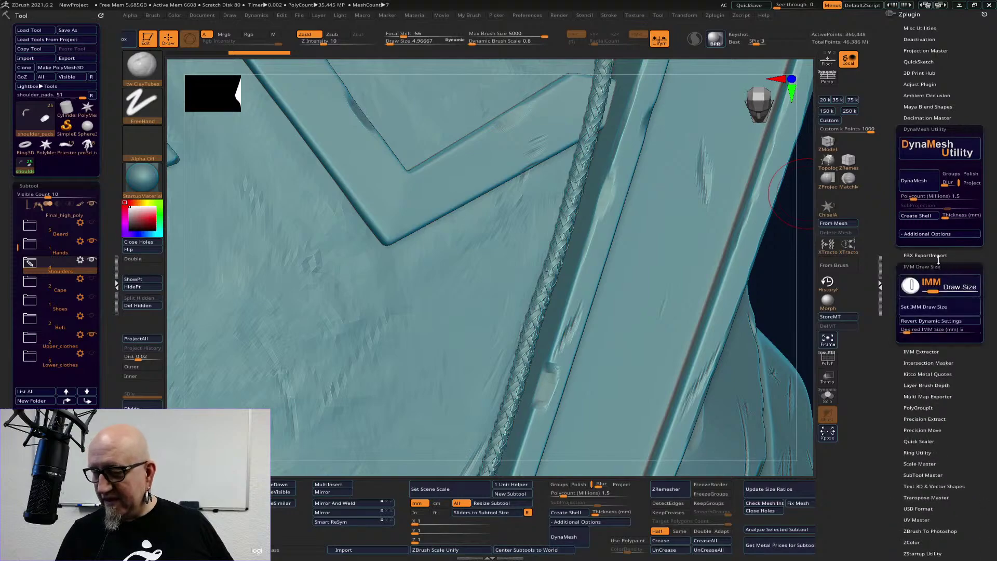
{"action": "left_click", "coordinate": [937, 255]}
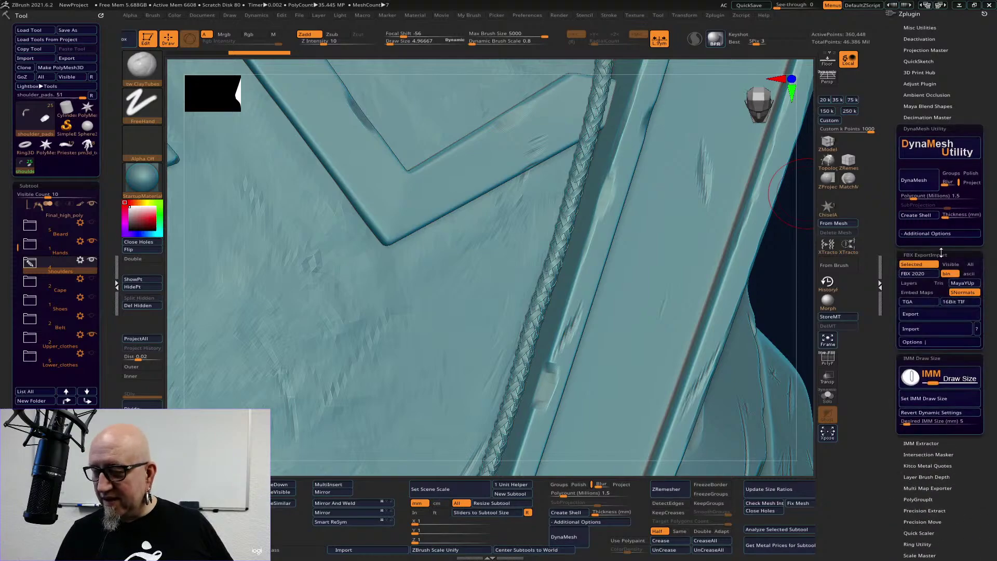
{"action": "left_click", "coordinate": [941, 253]}
{"action": "left_click", "coordinate": [935, 255]}
{"action": "left_click", "coordinate": [936, 255]}
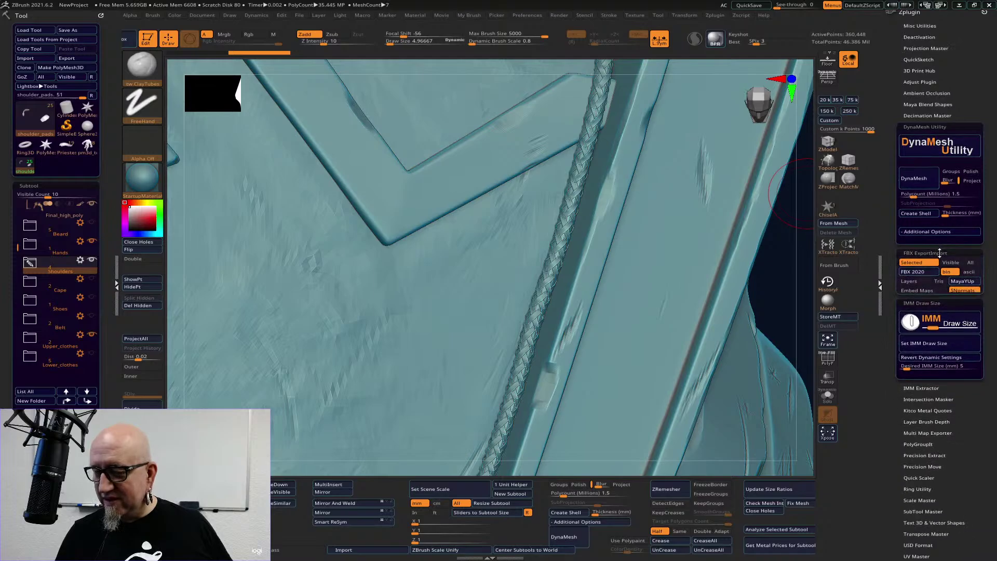
{"action": "left_click", "coordinate": [937, 267]}
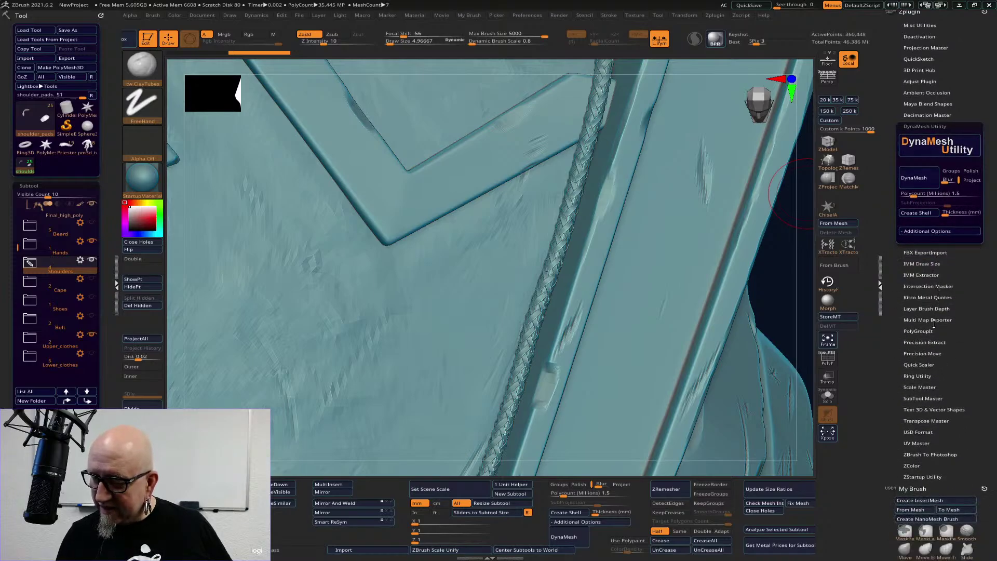
- Look through the clay brush's settings and inspect its modifier options
{"action": "left_click_drag", "start_coordinate": [956, 300], "coordinate": [946, 171]}
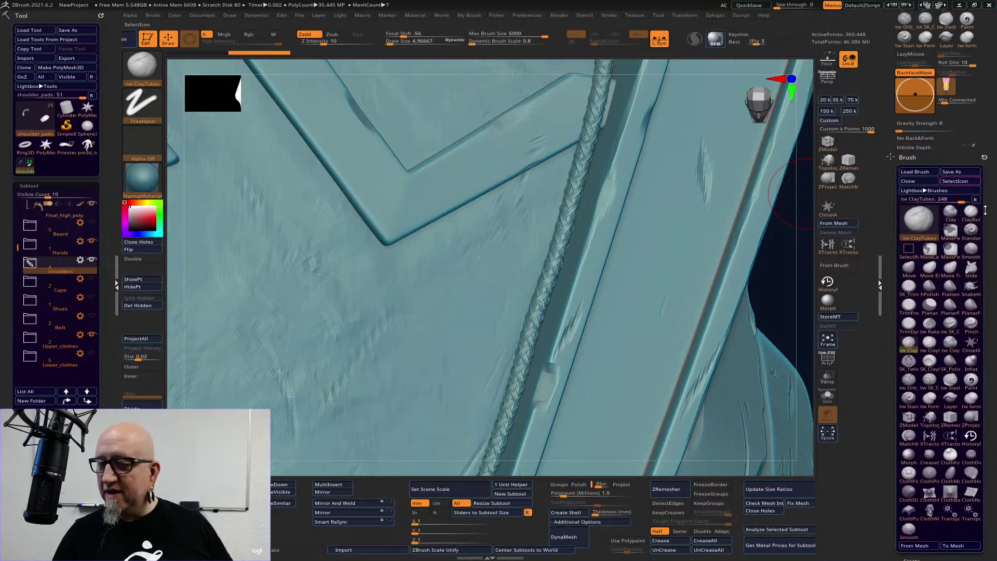
{"action": "scroll", "coordinate": [992, 239], "scroll_direction": "down", "scroll_amount": 8}
{"action": "scroll", "coordinate": [992, 239], "scroll_direction": "up", "scroll_amount": 1}
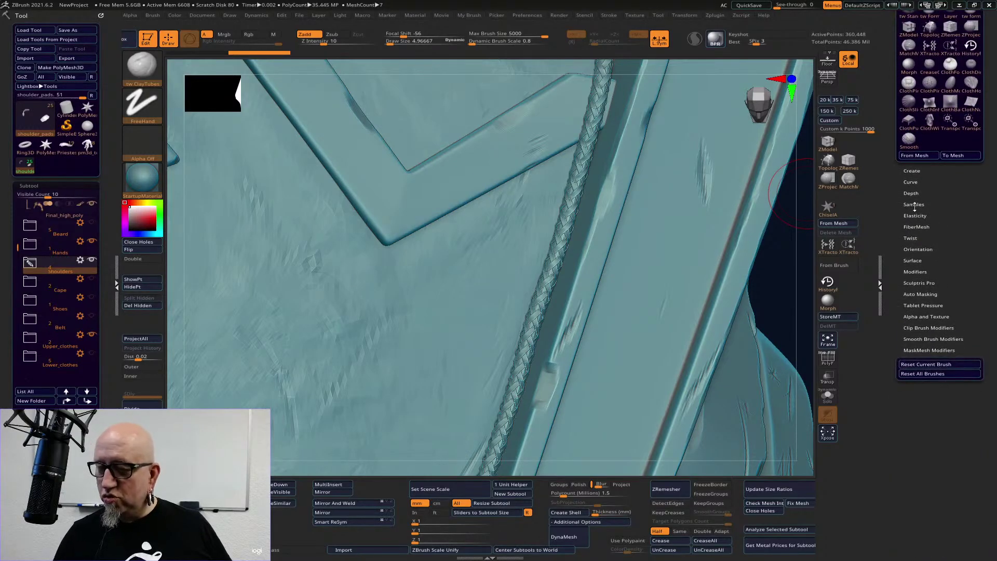
{"action": "left_click", "coordinate": [915, 273]}
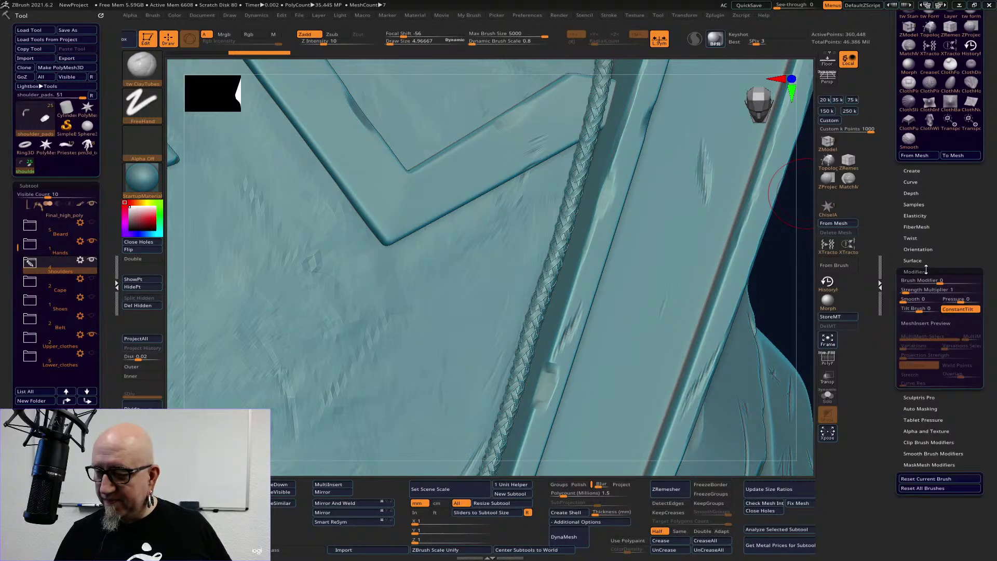
{"action": "left_click", "coordinate": [881, 401]}
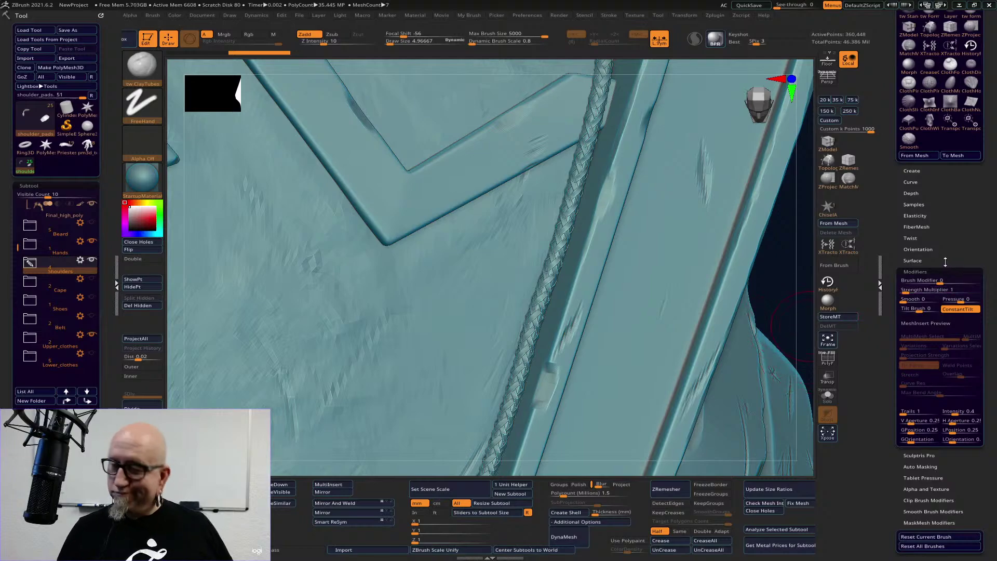
{"action": "left_click", "coordinate": [928, 271]}
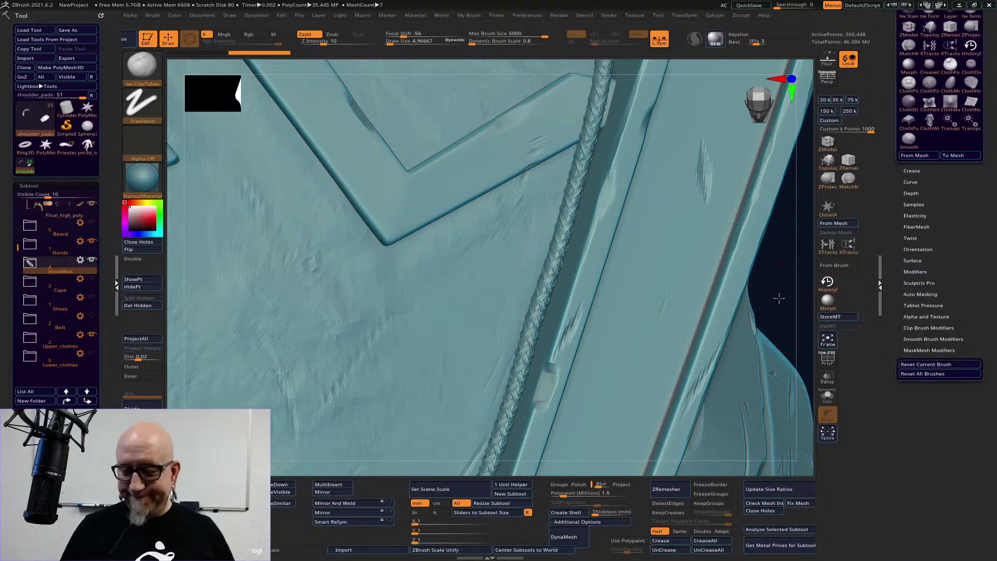
{"action": "key", "text": "super"}
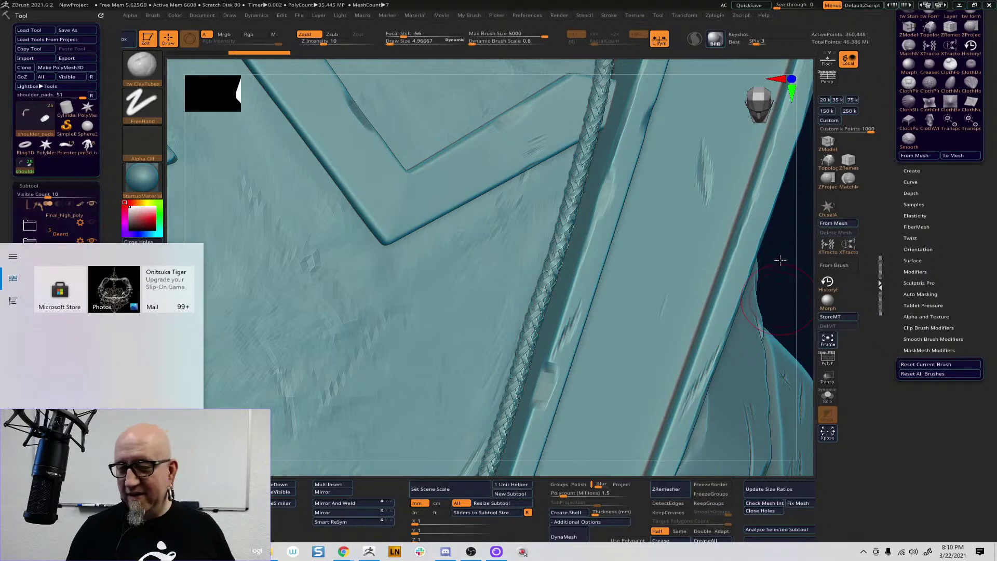
{"action": "key", "text": "super"}
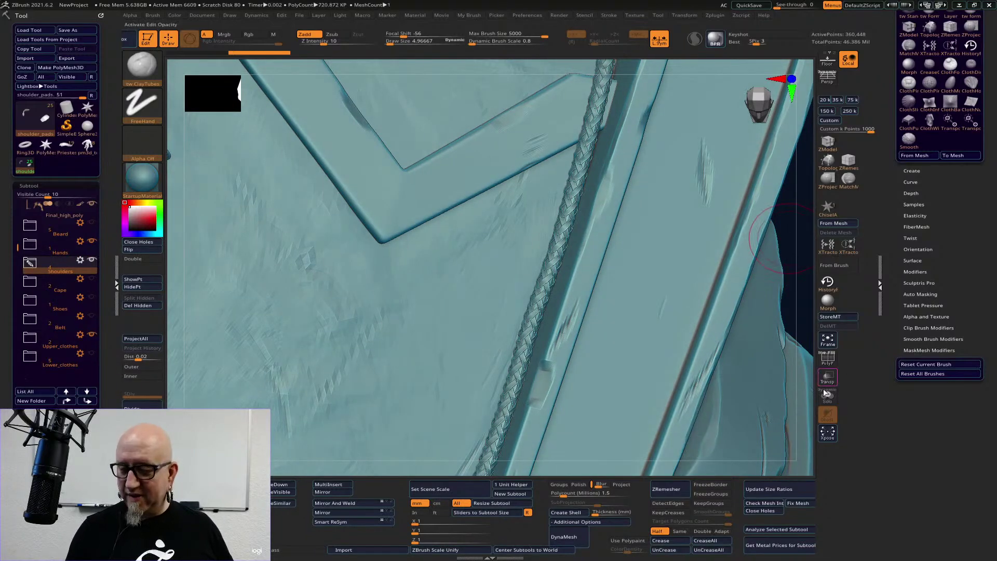
- Frame the whole upper body and examine it from the front and at an angle, with the beard shown and hidden
{"action": "left_click", "coordinate": [827, 340]}
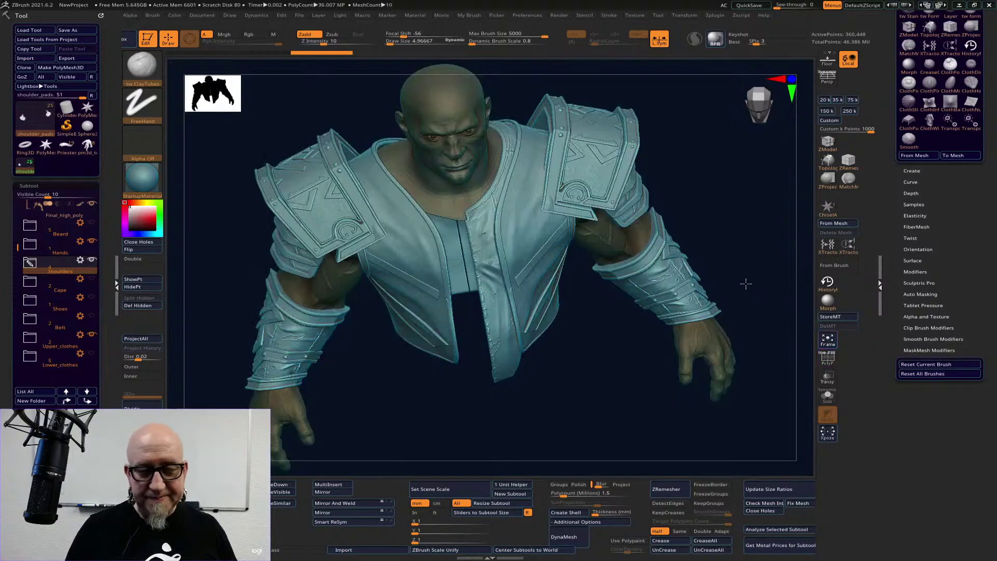
{"action": "left_click_drag", "start_coordinate": [719, 249], "coordinate": [720, 249], "text": "shift"}
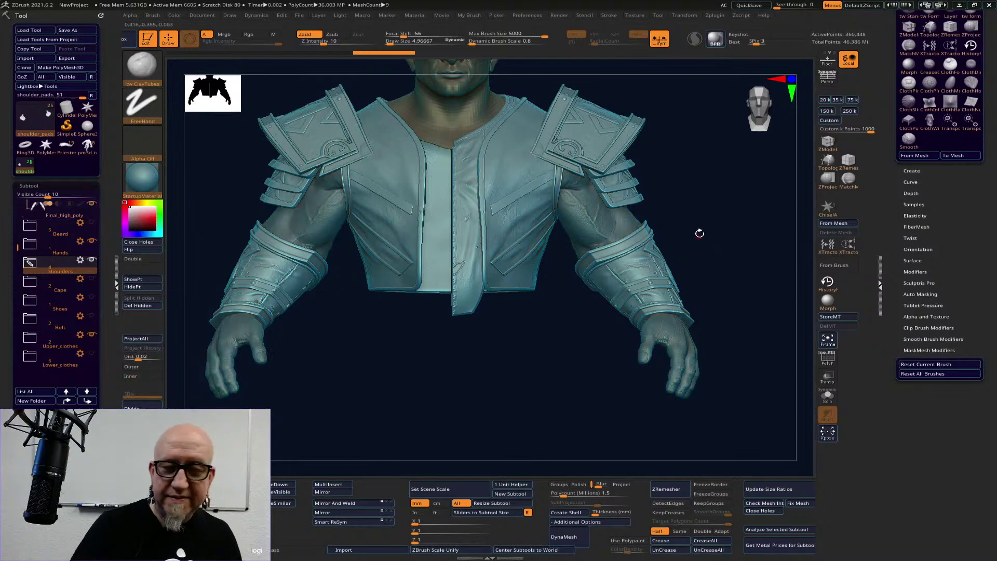
{"action": "left_click_drag", "start_coordinate": [713, 210], "coordinate": [707, 223]}
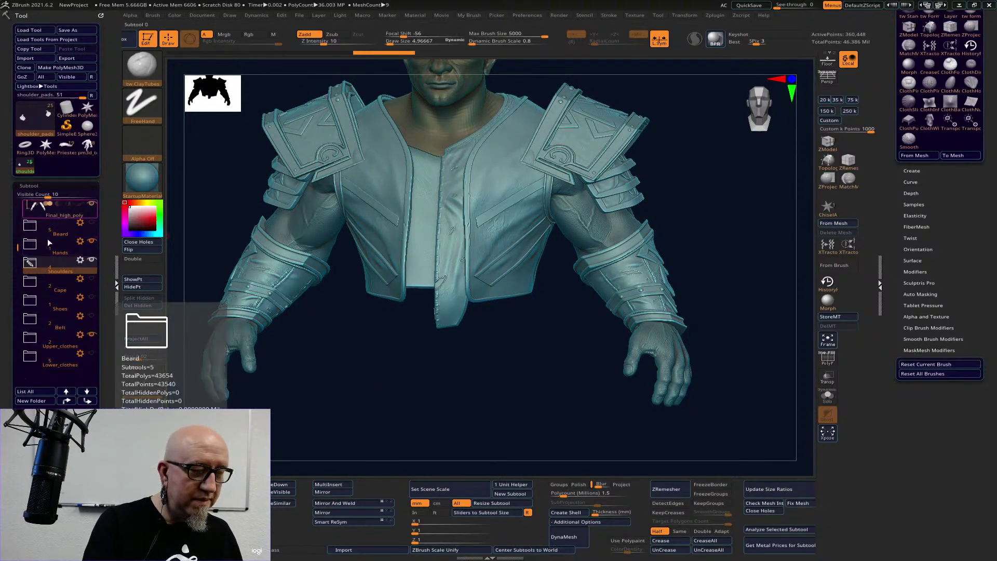
{"action": "left_click_drag", "start_coordinate": [18, 246], "coordinate": [22, 193]}
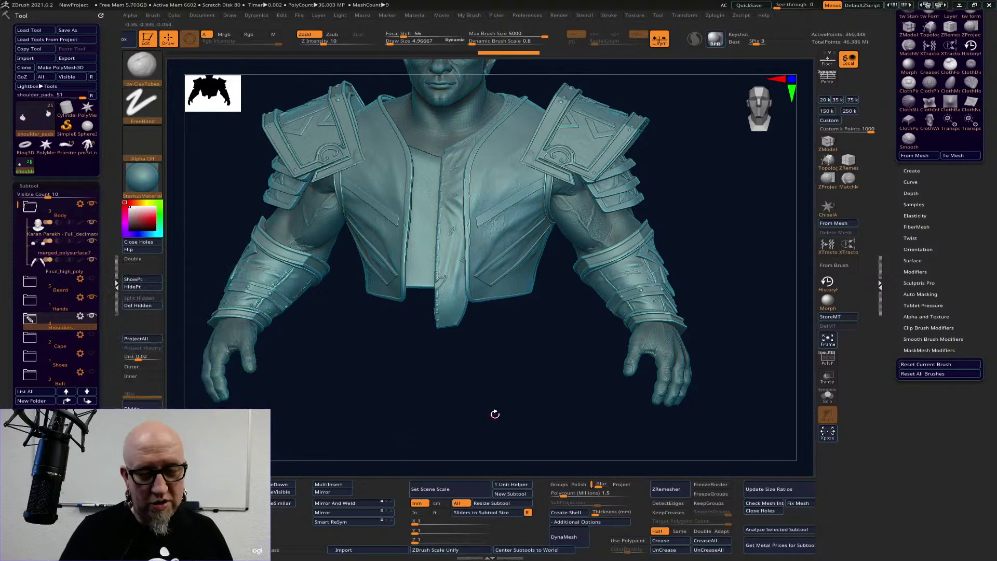
{"action": "left_click_drag", "start_coordinate": [495, 414], "coordinate": [499, 406]}
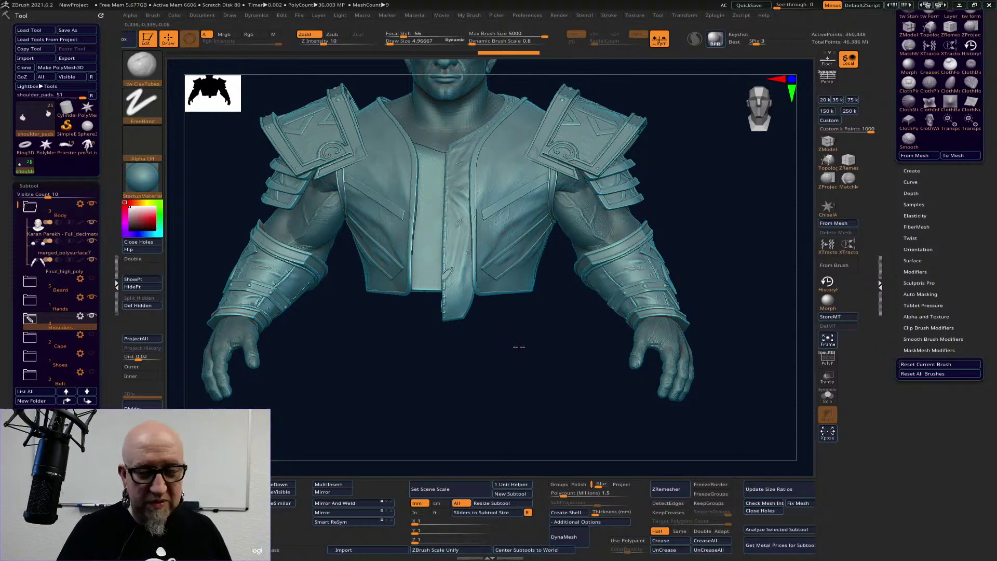
{"action": "mouse_move", "coordinate": [519, 346]}
{"action": "left_mouse_down"}
{"action": "mouse_move", "coordinate": [514, 355]}
{"action": "mouse_move", "coordinate": [525, 348]}
{"action": "left_mouse_up"}
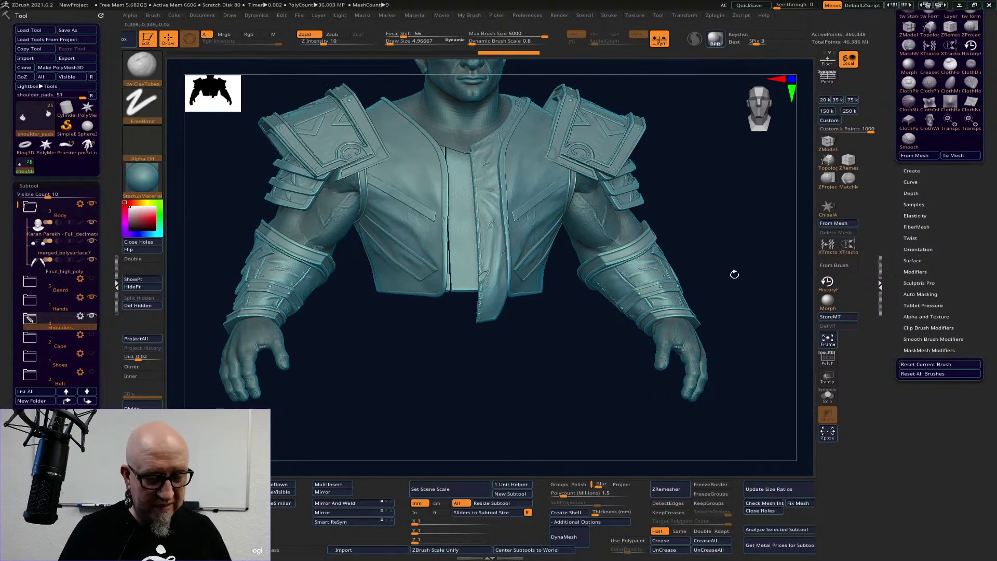
{"action": "left_click_drag", "start_coordinate": [763, 265], "coordinate": [713, 331]}
{"action": "mouse_move", "coordinate": [709, 367]}
{"action": "left_mouse_down"}
{"action": "mouse_move", "coordinate": [710, 383]}
{"action": "mouse_move", "coordinate": [694, 379]}
{"action": "left_mouse_up"}
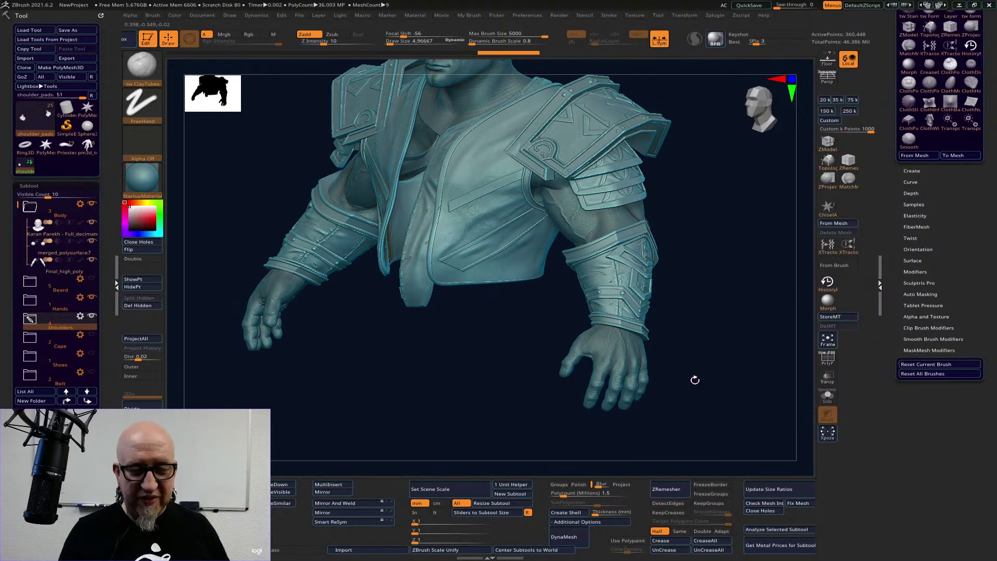
{"action": "left_click", "coordinate": [93, 281]}
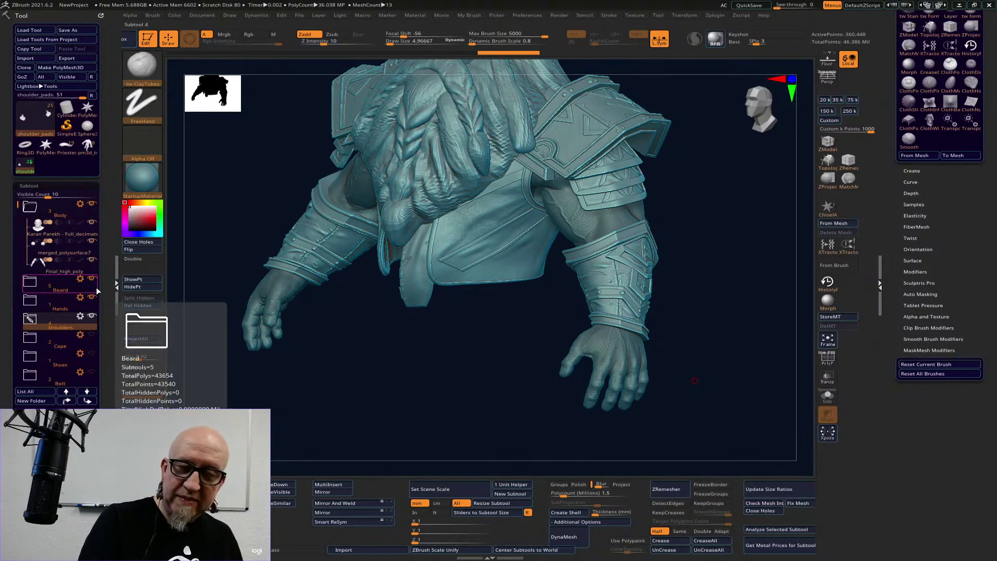
{"action": "left_click", "coordinate": [92, 279]}
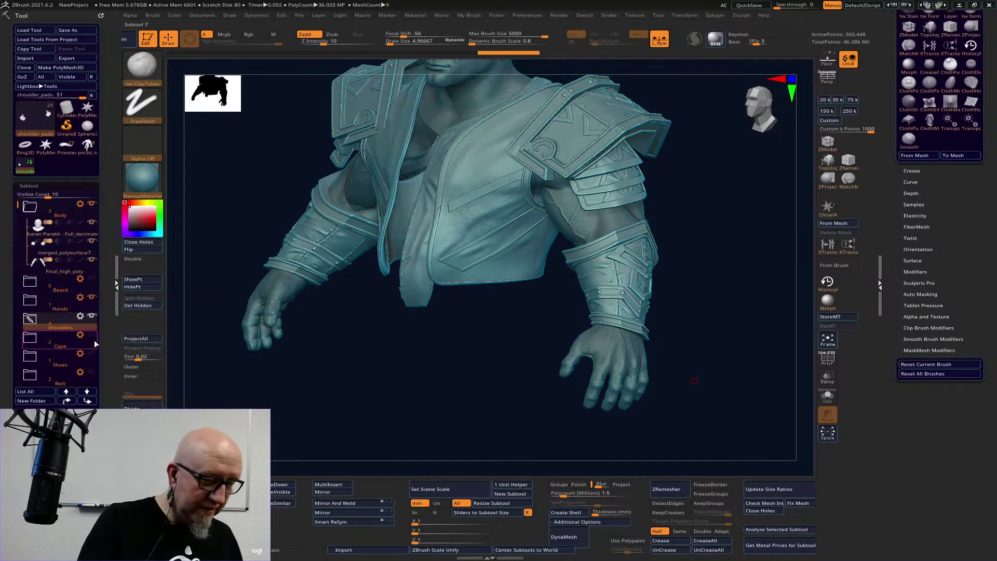
- Show the Cape folder and examine the cape's folds and stitched seam from the side, back and front
{"action": "left_click", "coordinate": [91, 335]}
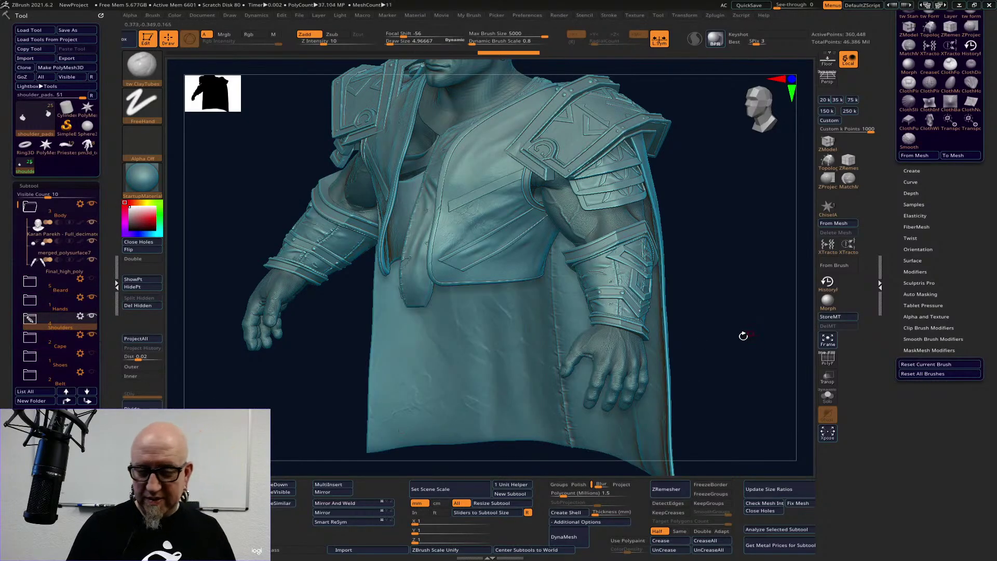
{"action": "left_click_drag", "start_coordinate": [740, 336], "coordinate": [695, 356]}
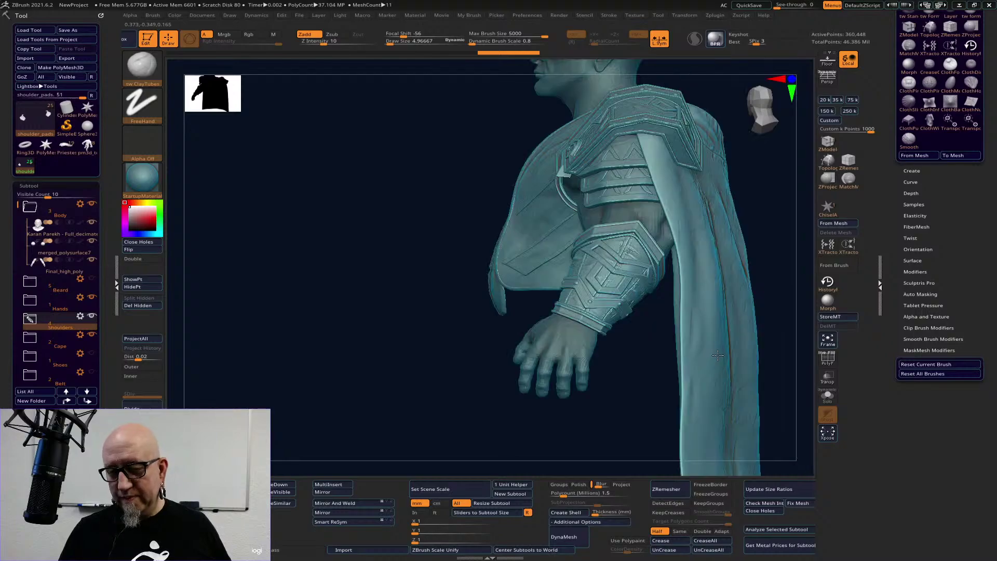
{"action": "left_click_drag", "start_coordinate": [770, 338], "coordinate": [643, 415]}
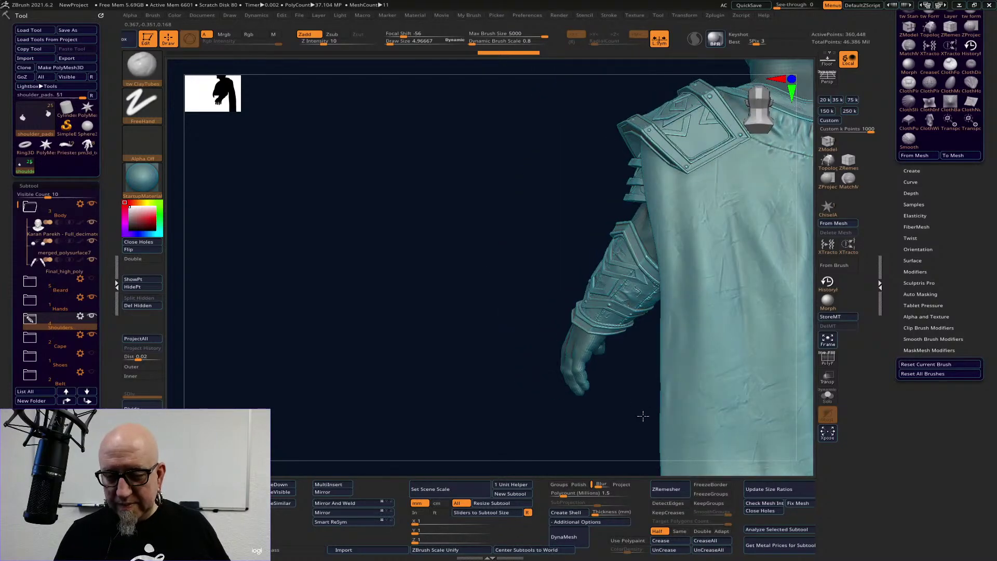
{"action": "left_click_drag", "start_coordinate": [487, 399], "coordinate": [333, 389]}
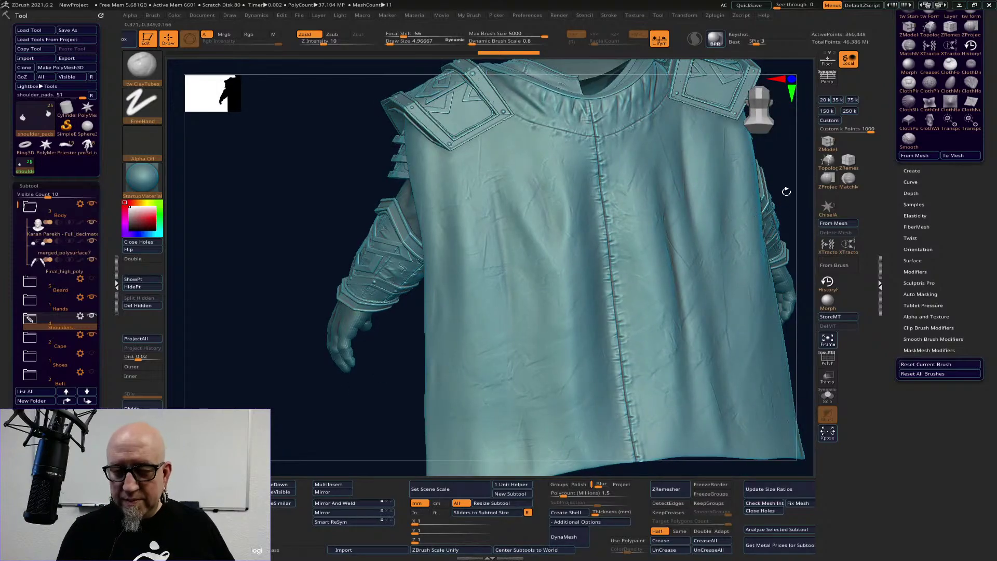
{"action": "mouse_move", "coordinate": [786, 192]}
{"action": "left_mouse_down"}
{"action": "mouse_move", "coordinate": [781, 178]}
{"action": "mouse_move", "coordinate": [768, 187]}
{"action": "left_mouse_up"}
{"action": "right_click_drag", "start_coordinate": [765, 192], "coordinate": [700, 191]}
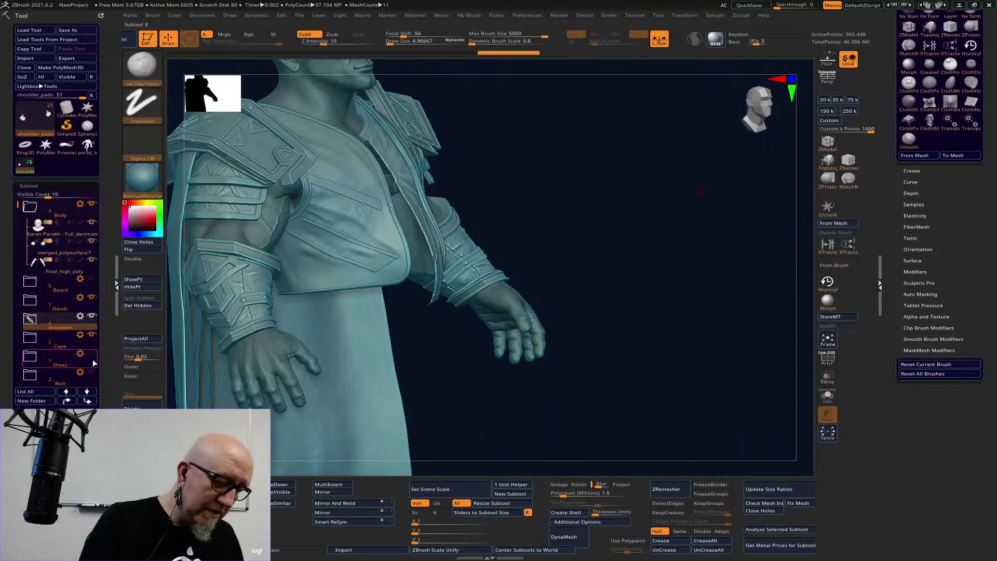
- Show the Shoes, Belt and Lower_clothes folders and bring the dressed torso and legs into view
{"action": "left_click", "coordinate": [29, 250]}
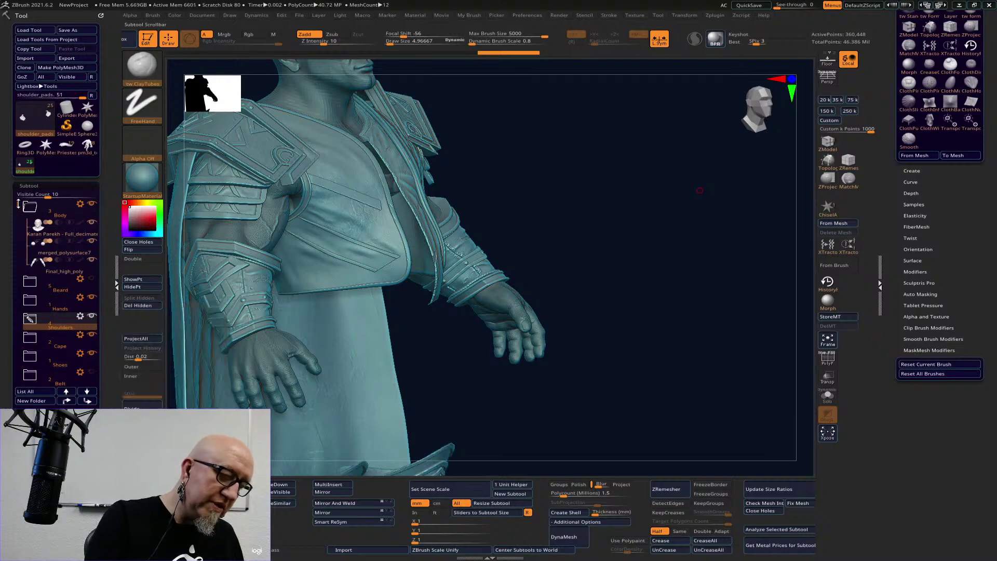
{"action": "left_click_drag", "start_coordinate": [18, 206], "coordinate": [18, 245]}
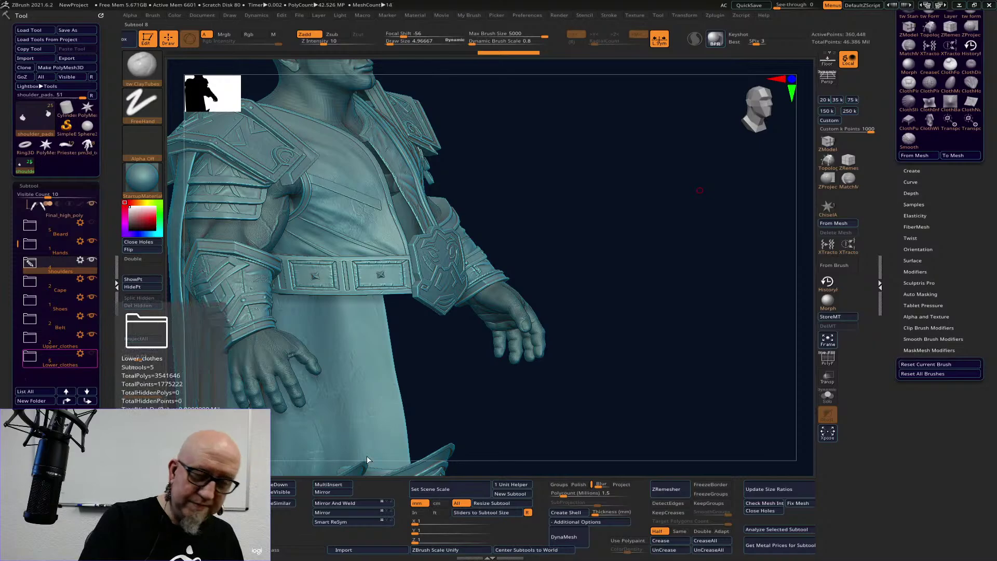
{"action": "left_click_drag", "start_coordinate": [616, 336], "coordinate": [528, 380]}
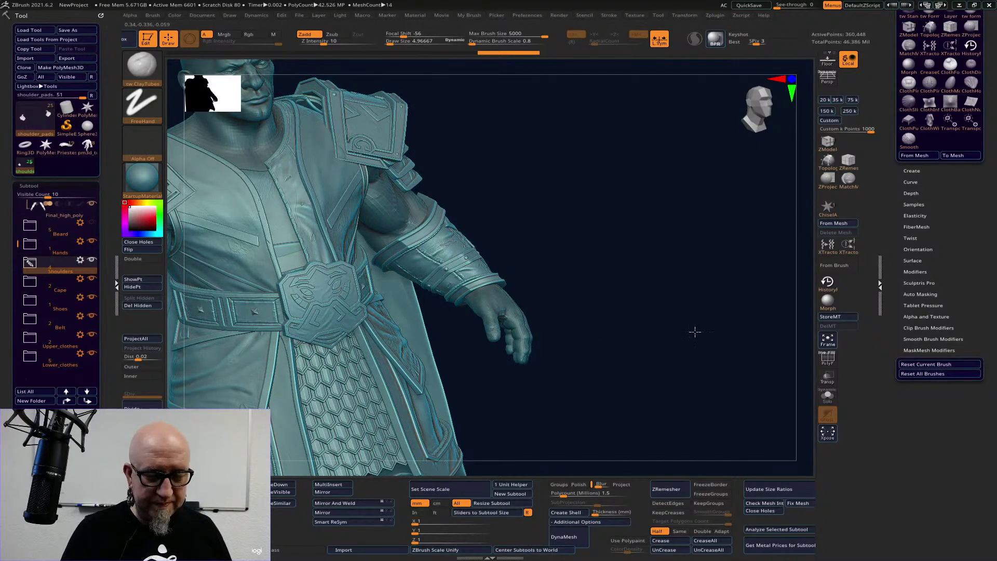
{"action": "left_click_drag", "start_coordinate": [699, 329], "coordinate": [699, 329]}
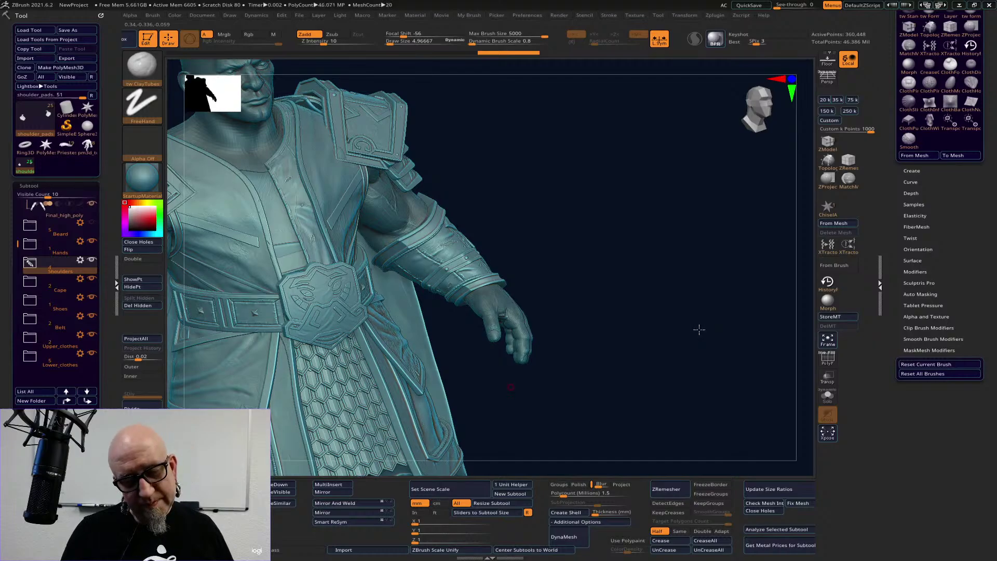
{"action": "left_click_drag", "start_coordinate": [510, 387], "coordinate": [698, 329], "text": "alt"}
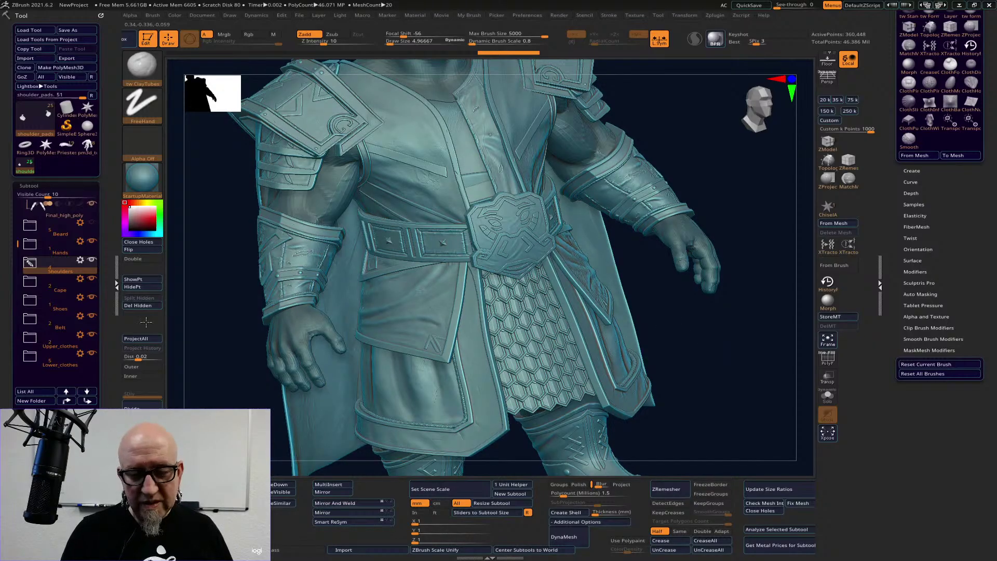
- Isolate the Belt folder from the other subtools and examine the belt's buckle and studded panels up close
{"action": "left_click", "coordinate": [78, 321]}
{"action": "left_click", "coordinate": [92, 315], "text": "shift"}
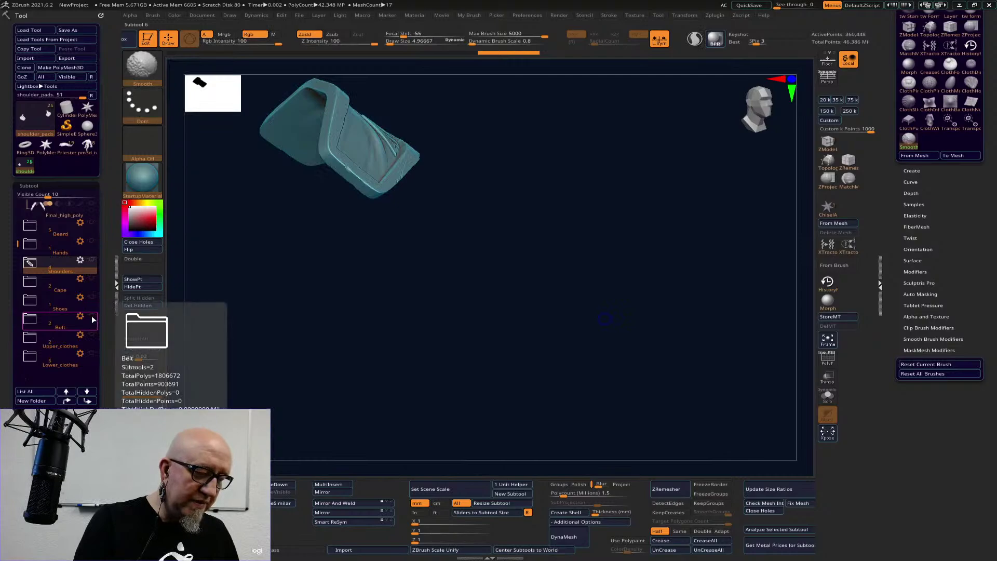
{"action": "left_click", "coordinate": [92, 317], "text": "shift"}
{"action": "left_click", "coordinate": [92, 317], "text": "shift"}
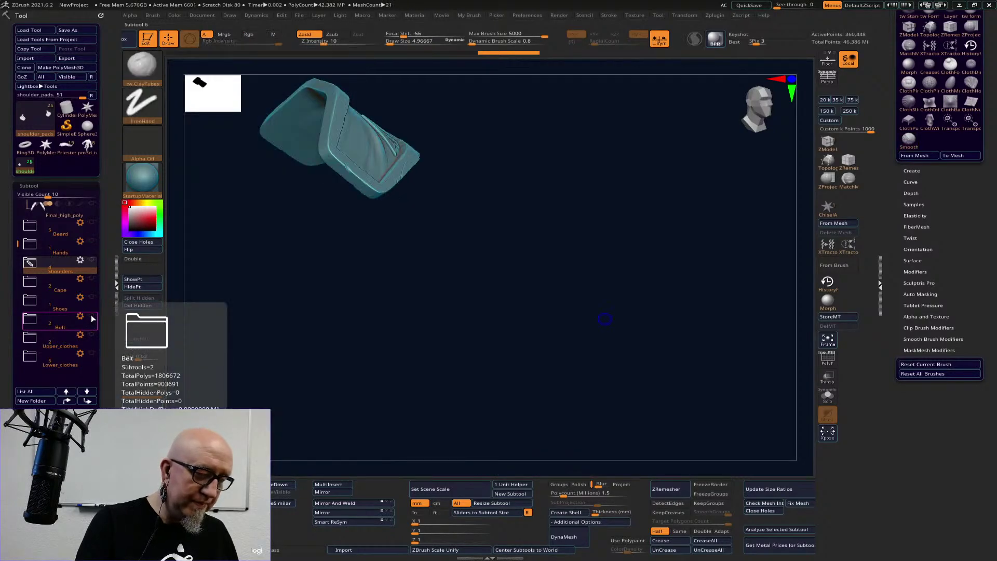
{"action": "left_click", "coordinate": [91, 318]}
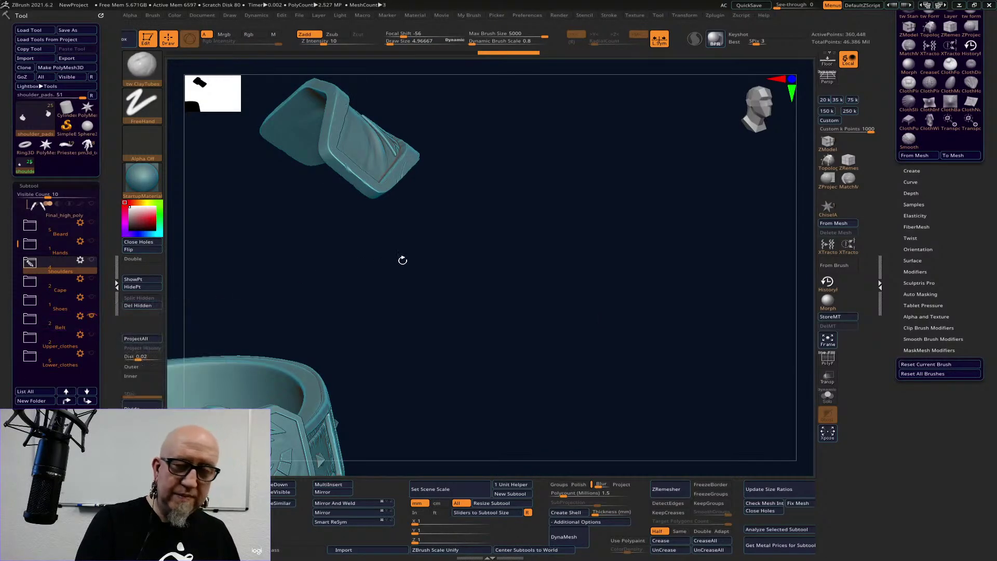
{"action": "left_click_drag", "start_coordinate": [610, 310], "coordinate": [741, 207]}
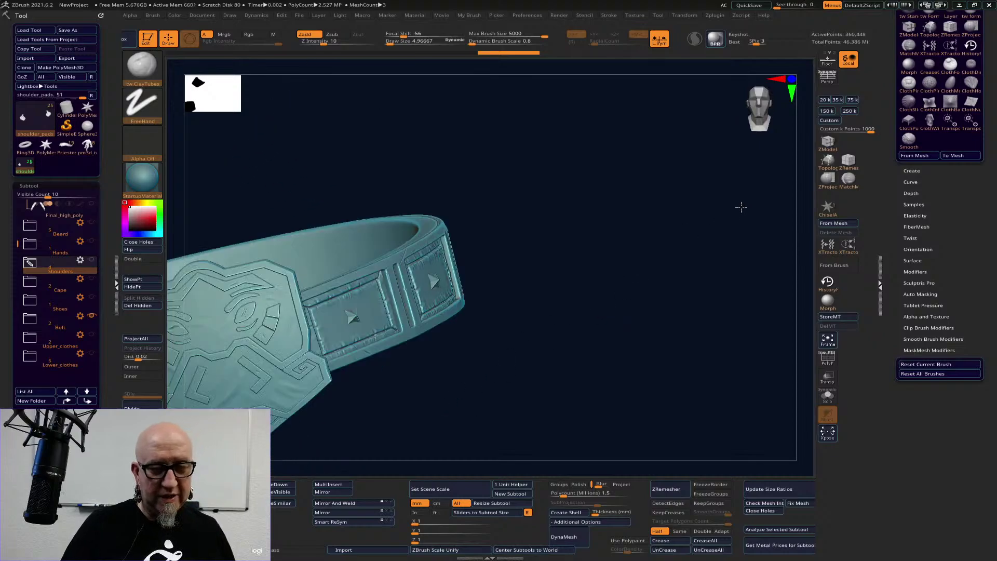
{"action": "left_click_drag", "start_coordinate": [572, 360], "coordinate": [553, 218]}
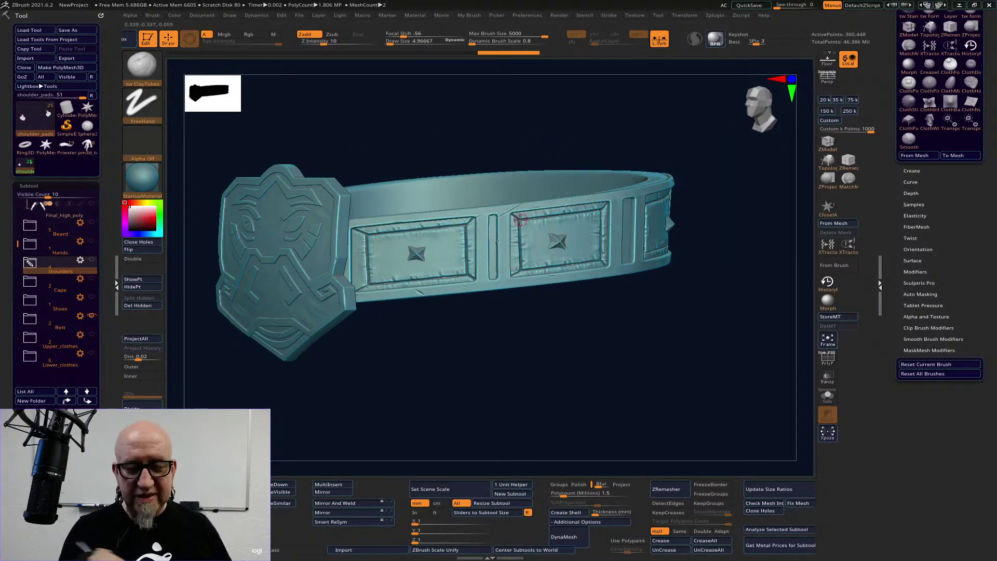
- Make the belt strap the active subtool and smooth out the wrinkles around the border of its middle studded panel
{"action": "left_click_drag", "start_coordinate": [629, 350], "coordinate": [707, 238]}
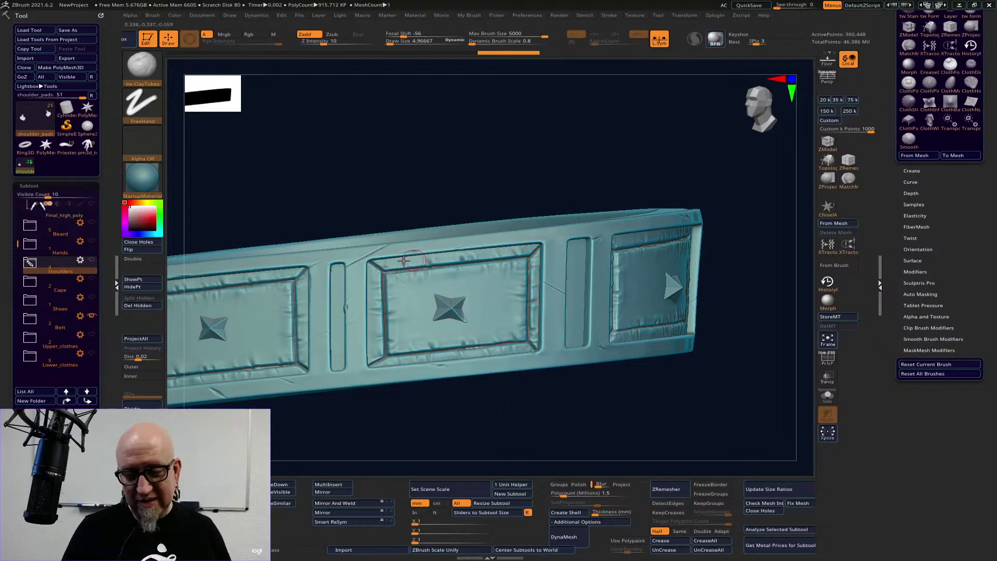
{"action": "left_click_drag", "start_coordinate": [421, 409], "coordinate": [482, 382]}
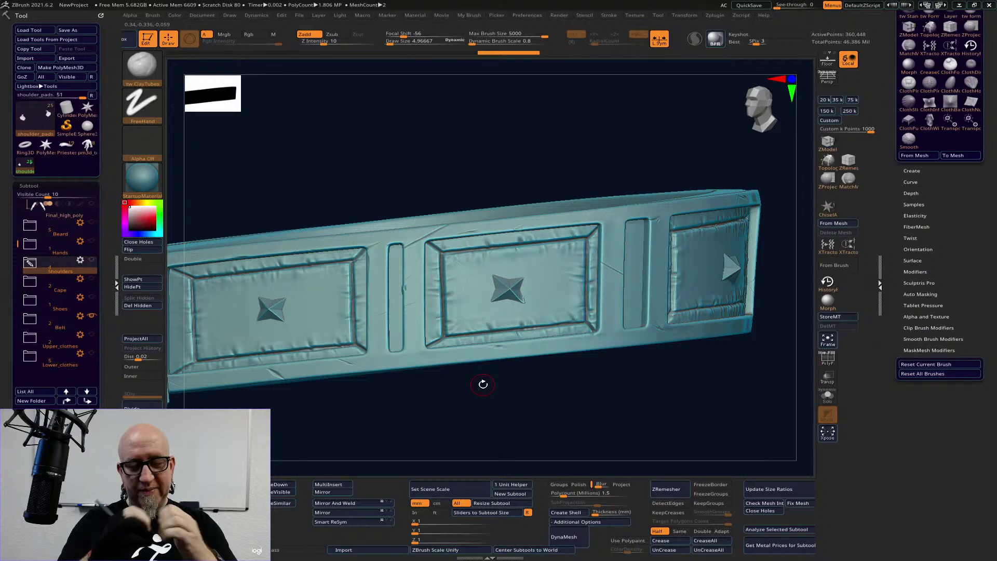
{"action": "left_click_drag", "start_coordinate": [483, 384], "coordinate": [547, 403]}
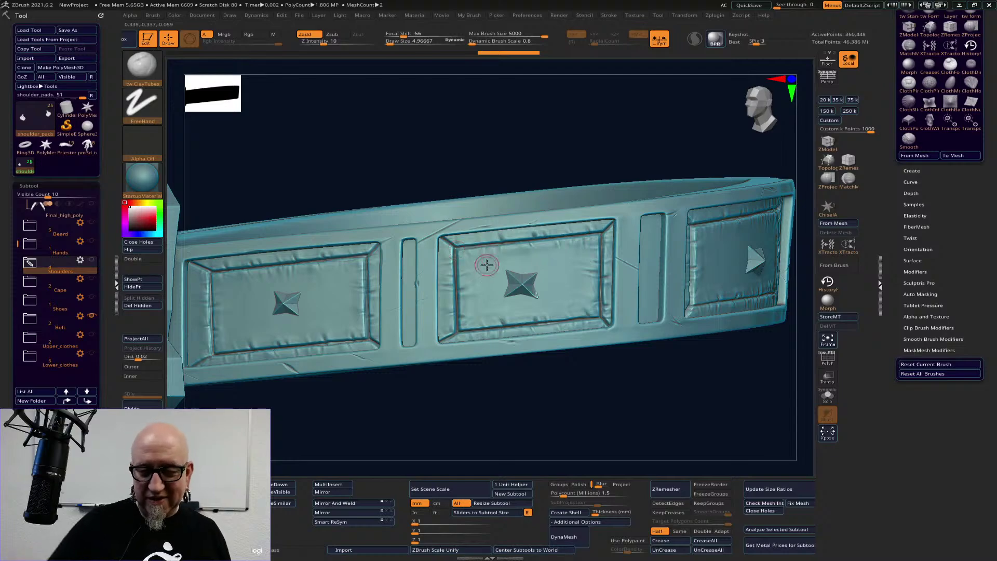
{"action": "left_click_drag", "start_coordinate": [597, 382], "coordinate": [598, 383]}
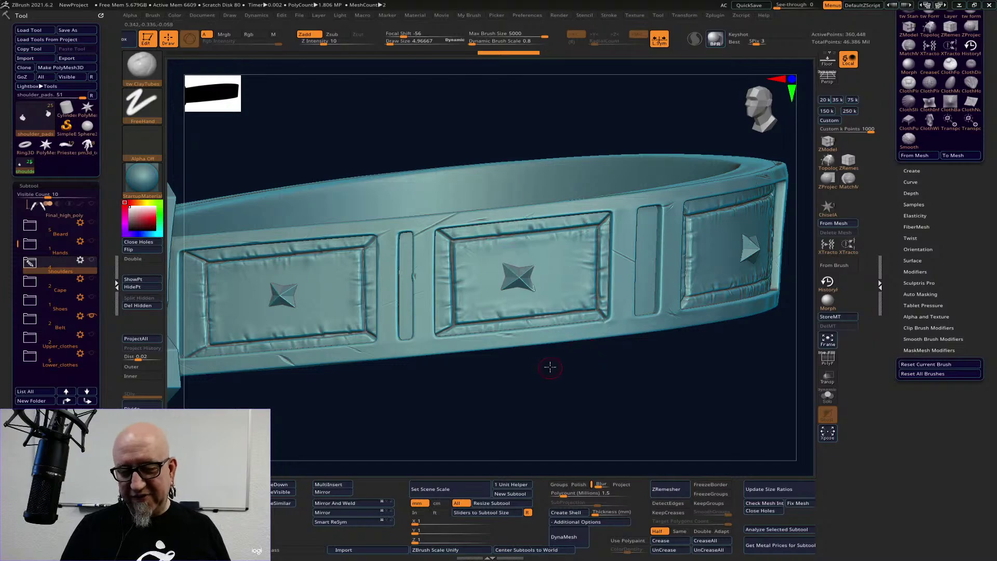
{"action": "left_click_drag", "start_coordinate": [550, 367], "coordinate": [565, 384]}
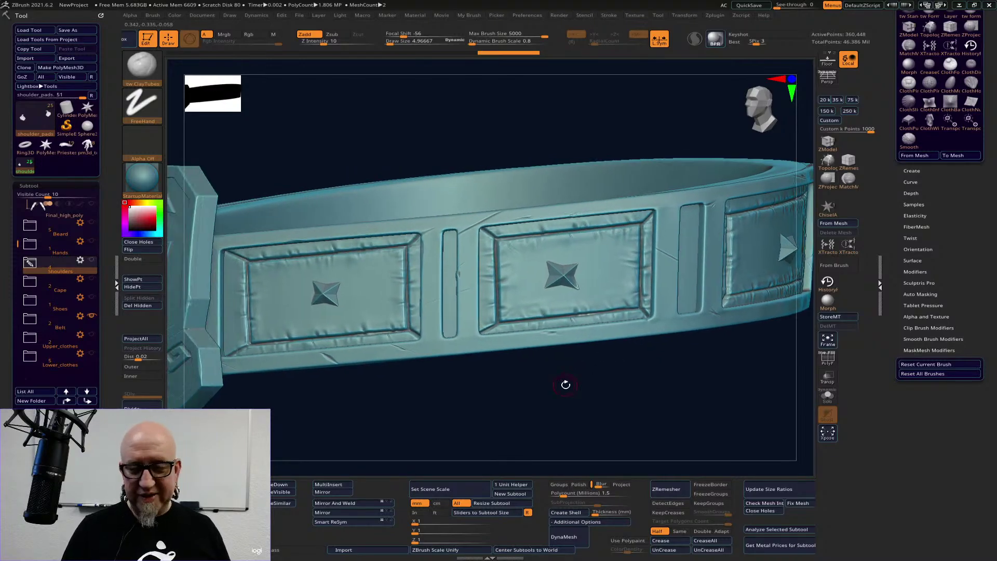
{"action": "left_click", "coordinate": [489, 320], "text": "alt"}
{"action": "key", "text": "shift"}
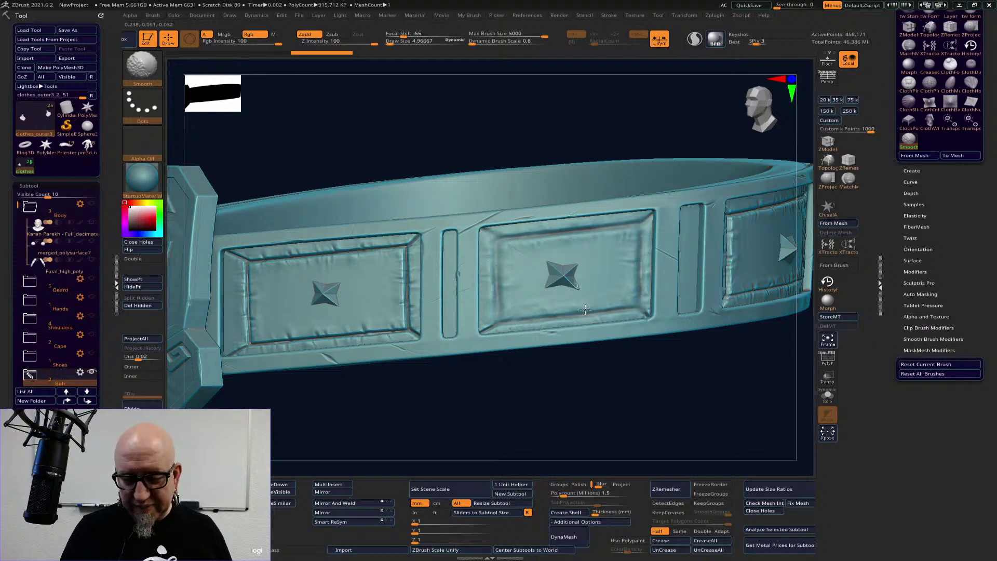
- Tighten the seam around the smoothed panel's raised center with the SK_Twist brush, softening it with Smooth where needed
{"action": "mouse_move", "coordinate": [514, 377]}
{"action": "left_mouse_down"}
{"action": "mouse_move", "coordinate": [543, 398]}
{"action": "mouse_move", "coordinate": [552, 366]}
{"action": "left_mouse_up"}
{"action": "scroll", "coordinate": [961, 226], "scroll_direction": "up", "scroll_amount": 5}
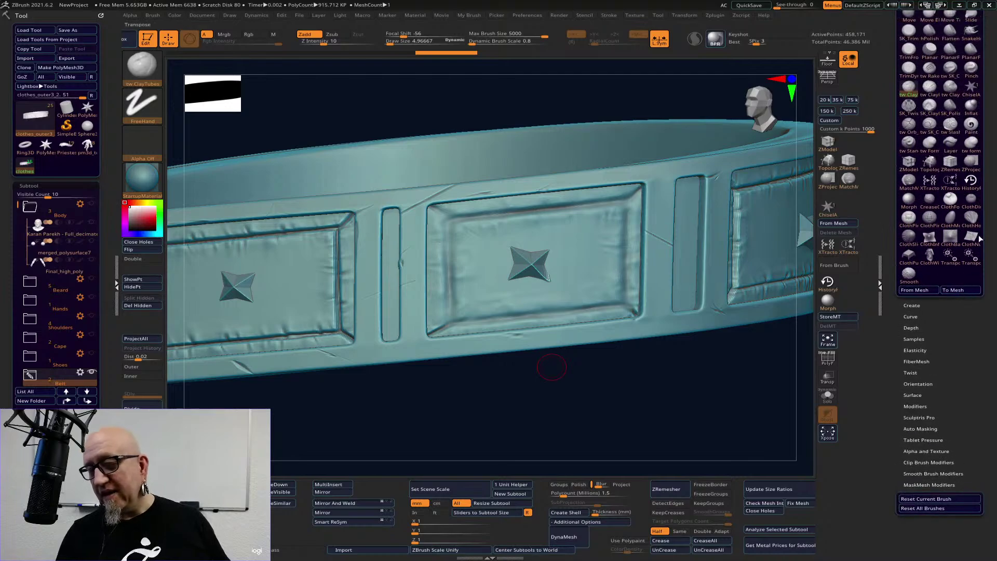
{"action": "scroll", "coordinate": [987, 197], "scroll_direction": "up", "scroll_amount": 5}
{"action": "scroll", "coordinate": [995, 242], "scroll_direction": "up", "scroll_amount": 10}
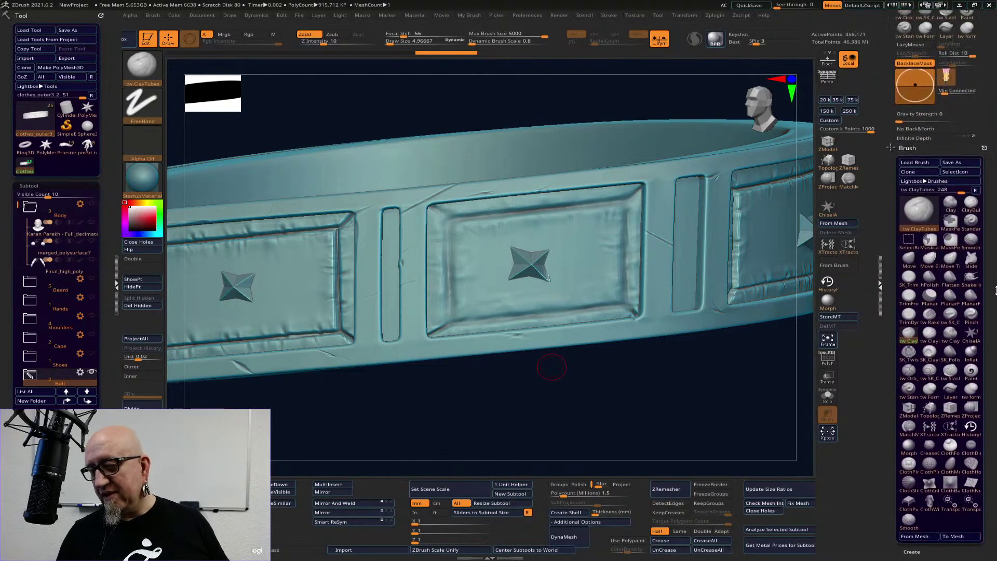
{"action": "scroll", "coordinate": [995, 316], "scroll_direction": "up", "scroll_amount": 1}
{"action": "left_click", "coordinate": [904, 205]}
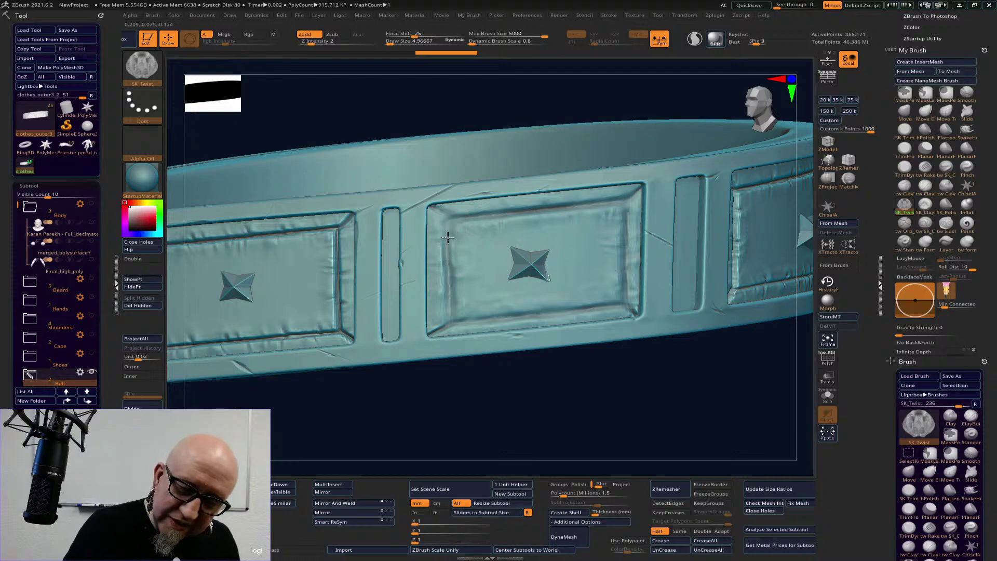
{"action": "key", "text": "shift"}
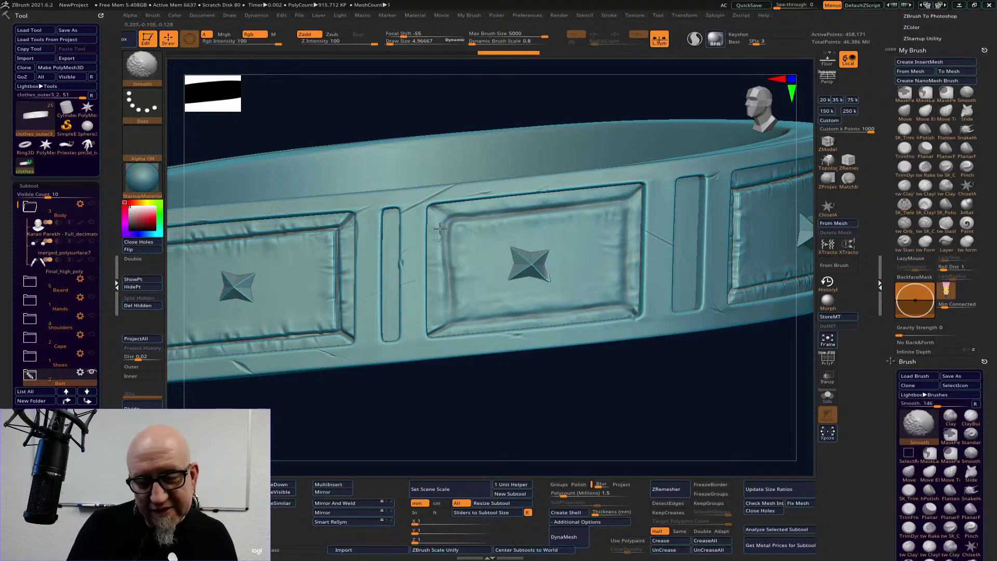
{"action": "mouse_move", "coordinate": [505, 394]}
{"action": "left_mouse_down"}
{"action": "mouse_move", "coordinate": [601, 403]}
{"action": "mouse_move", "coordinate": [689, 300]}
{"action": "mouse_move", "coordinate": [690, 280]}
{"action": "mouse_move", "coordinate": [571, 200]}
{"action": "left_mouse_up"}
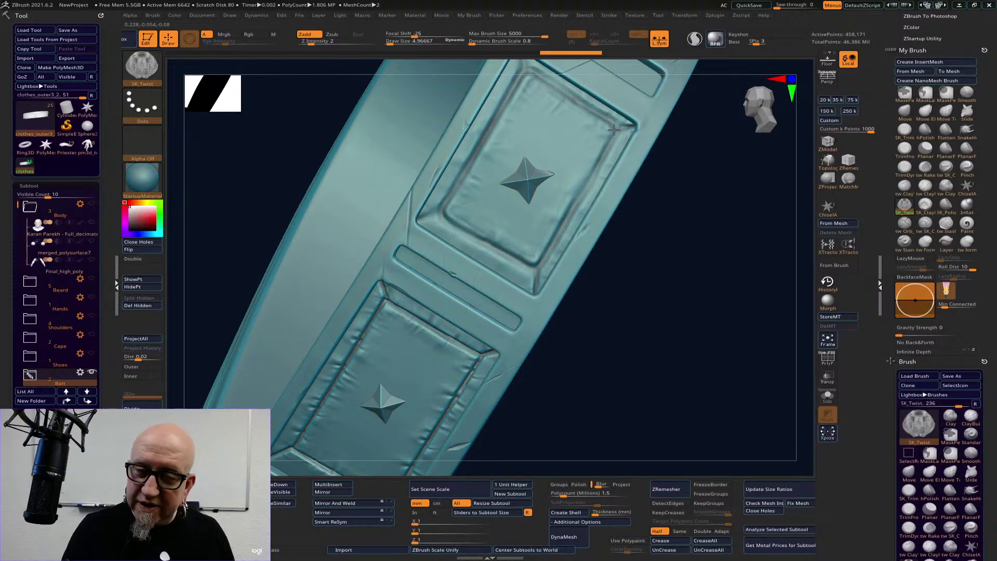
{"action": "left_click_drag", "start_coordinate": [634, 213], "coordinate": [674, 283]}
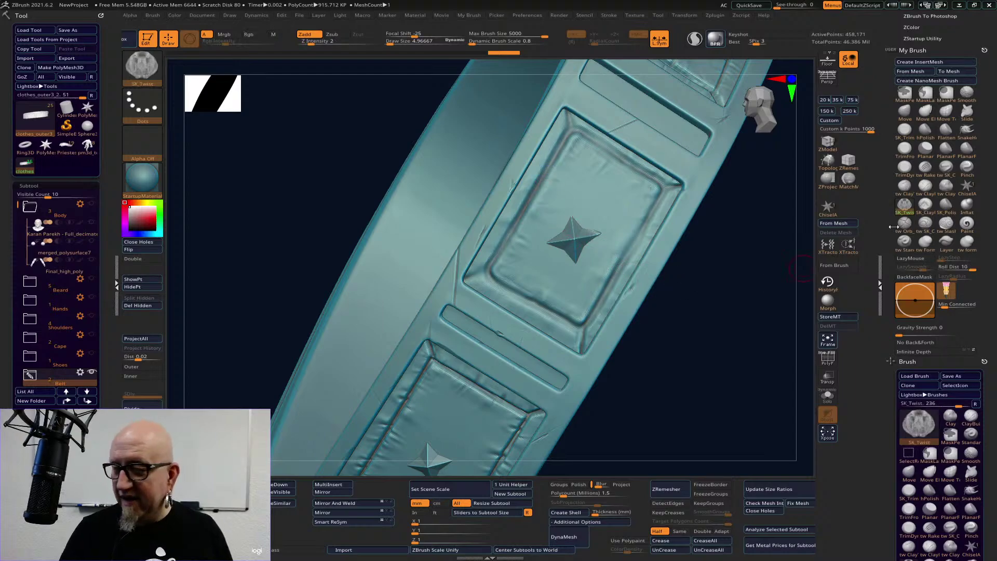
- Fill and even out the beveled border around the panel's padded center with the SK_ClayFill brush and light smoothing
{"action": "left_click", "coordinate": [924, 205]}
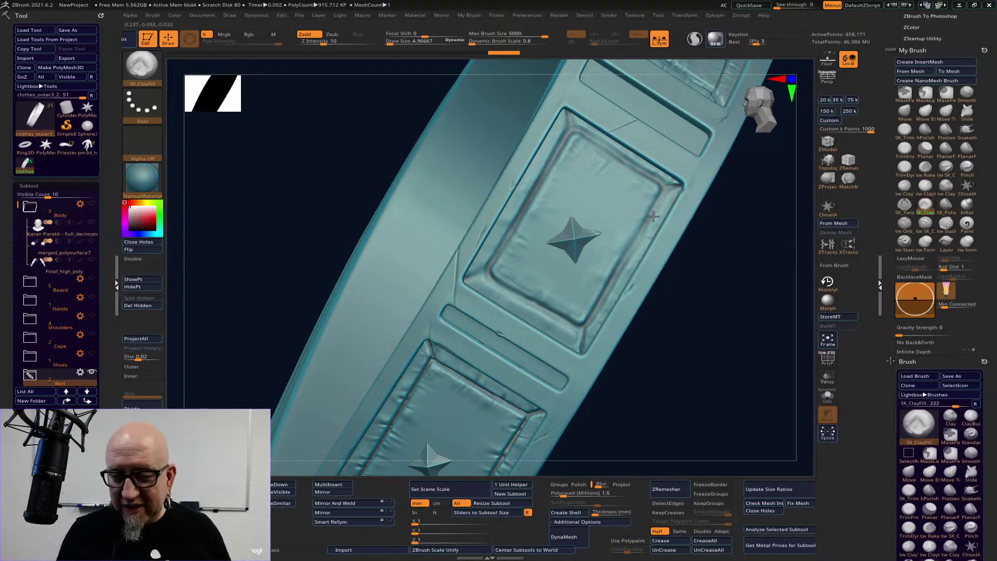
{"action": "mouse_move", "coordinate": [593, 318]}
{"action": "left_mouse_down"}
{"action": "mouse_move", "coordinate": [586, 330]}
{"action": "mouse_move", "coordinate": [560, 325]}
{"action": "left_mouse_up"}
{"action": "left_click_drag", "start_coordinate": [514, 296], "coordinate": [477, 273]}
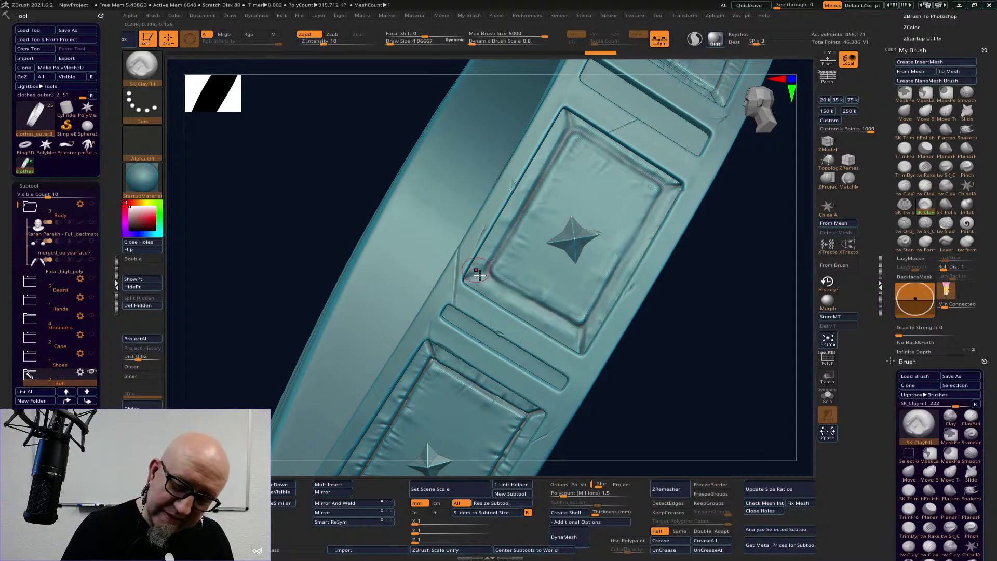
{"action": "left_click_drag", "start_coordinate": [521, 225], "coordinate": [481, 265]}
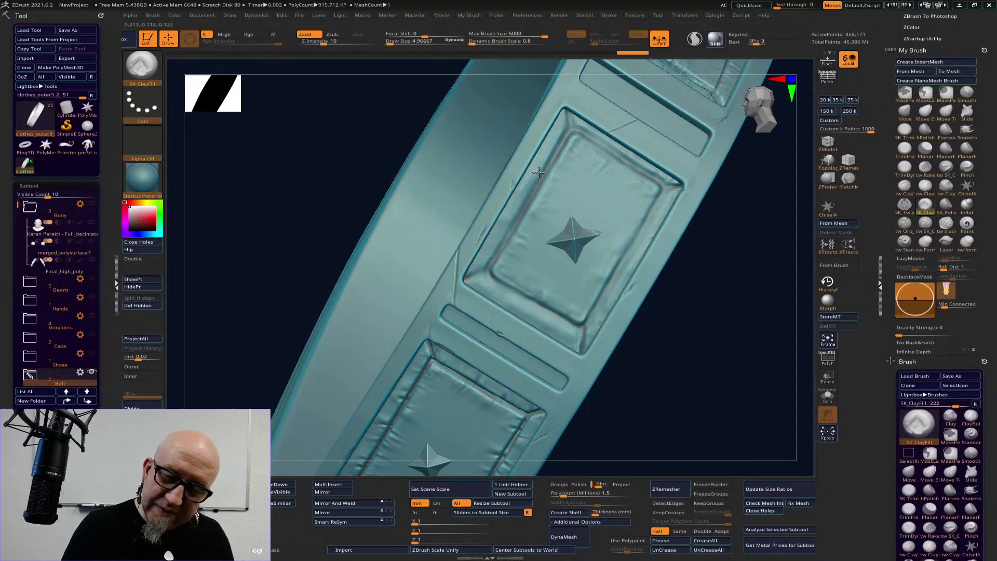
{"action": "mouse_move", "coordinate": [538, 173]}
{"action": "left_mouse_down"}
{"action": "mouse_move", "coordinate": [565, 111]}
{"action": "mouse_move", "coordinate": [672, 186]}
{"action": "left_mouse_up"}
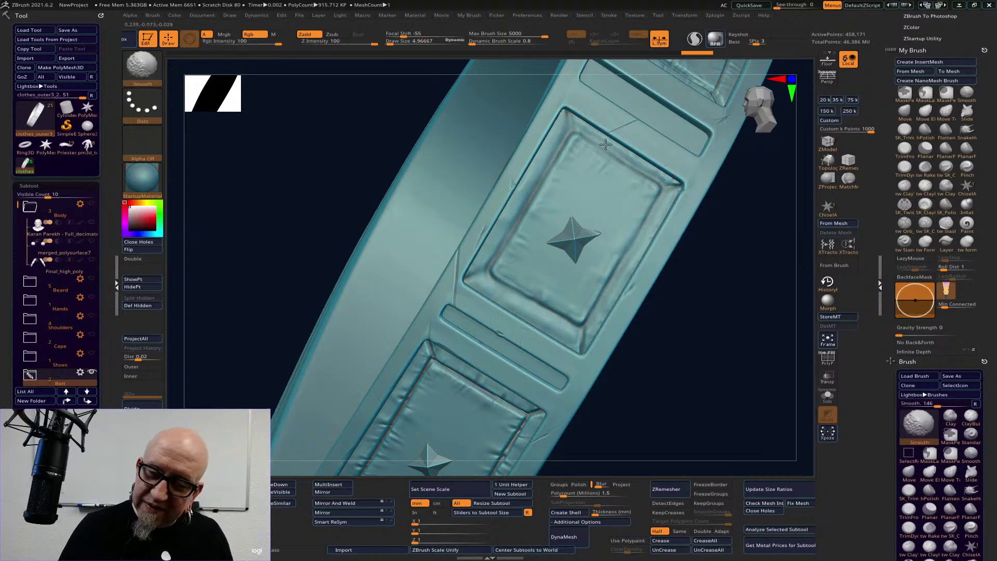
{"action": "left_click_drag", "start_coordinate": [605, 144], "coordinate": [565, 121], "text": "shift"}
{"action": "left_click_drag", "start_coordinate": [538, 176], "coordinate": [481, 269]}
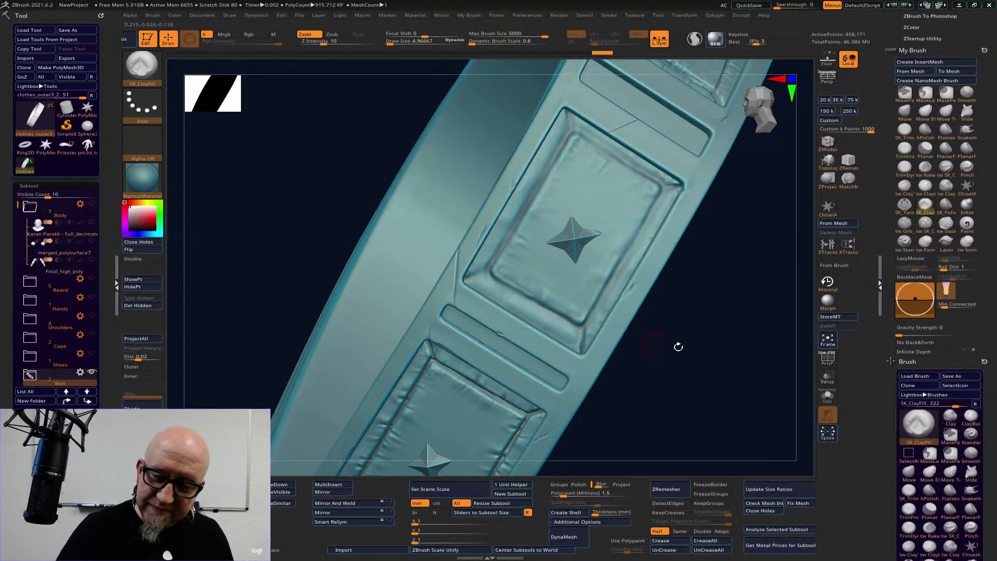
{"action": "left_click", "coordinate": [679, 343], "text": "ctrl+shift"}
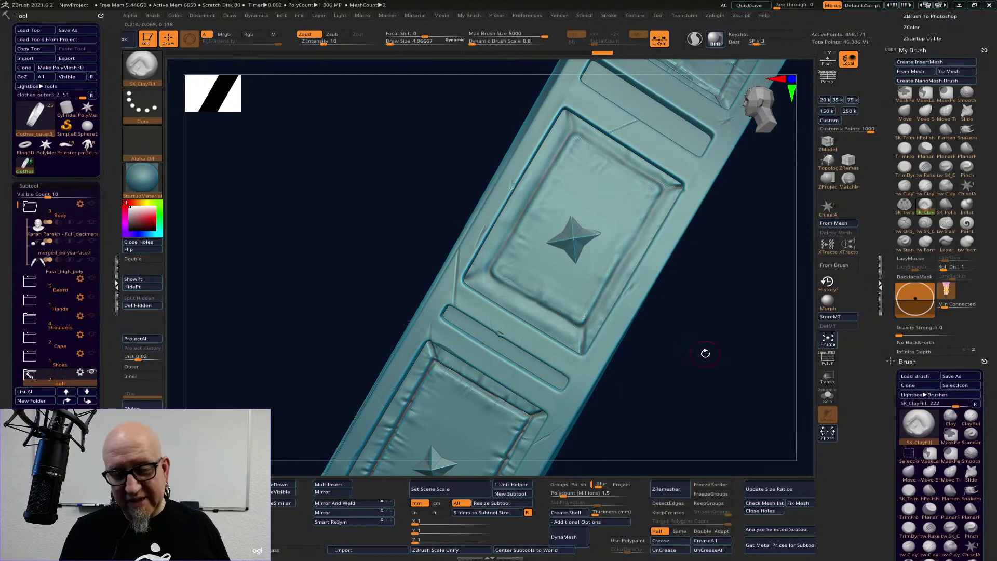
- Choose the tw SK_Carve brush, lower the dynamic brush scale to 0.02 and raise the draw size to about 169
{"action": "left_click", "coordinate": [930, 223]}
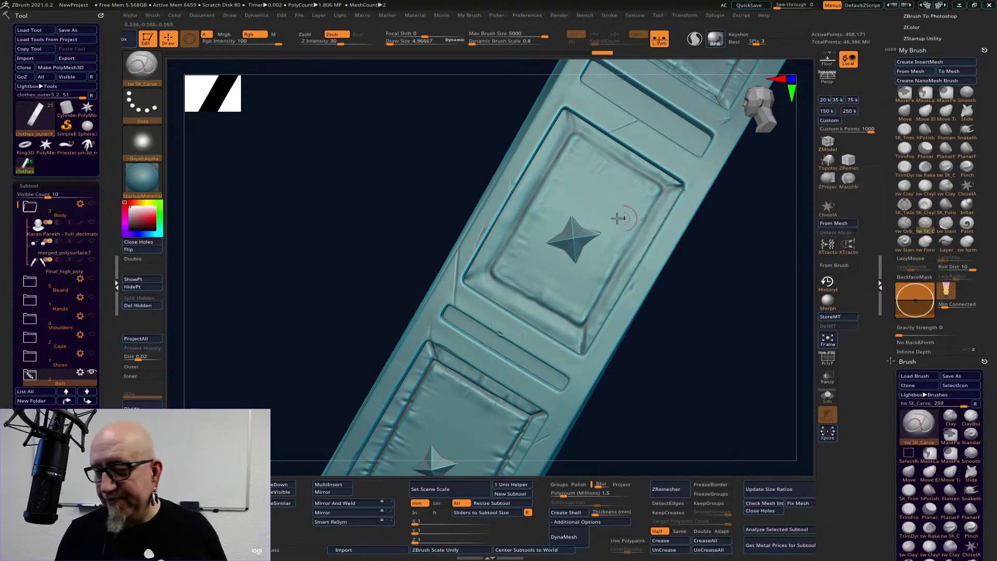
{"action": "key", "text": "space"}
{"action": "left_click_drag", "start_coordinate": [621, 216], "coordinate": [616, 216]}
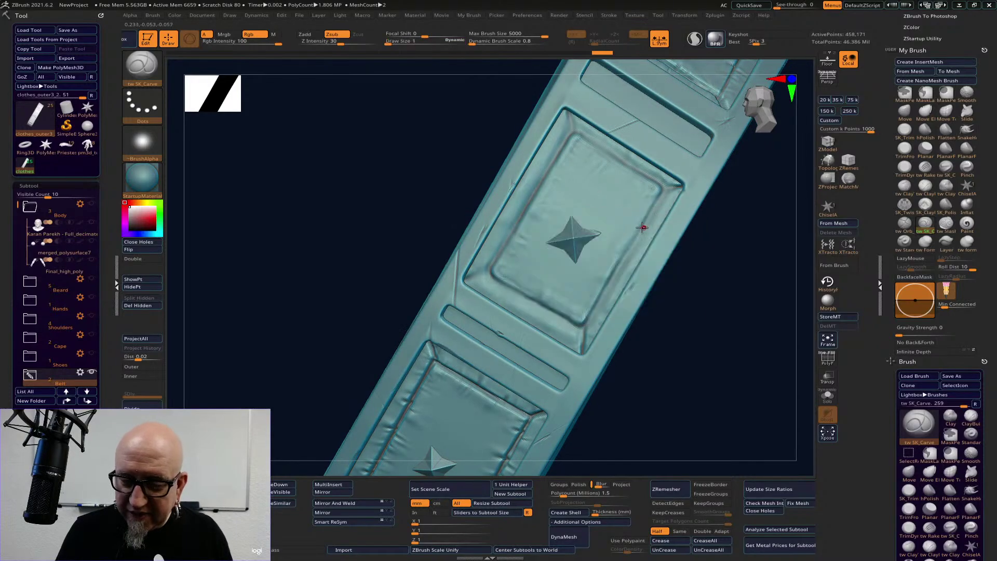
{"action": "key", "text": "space"}
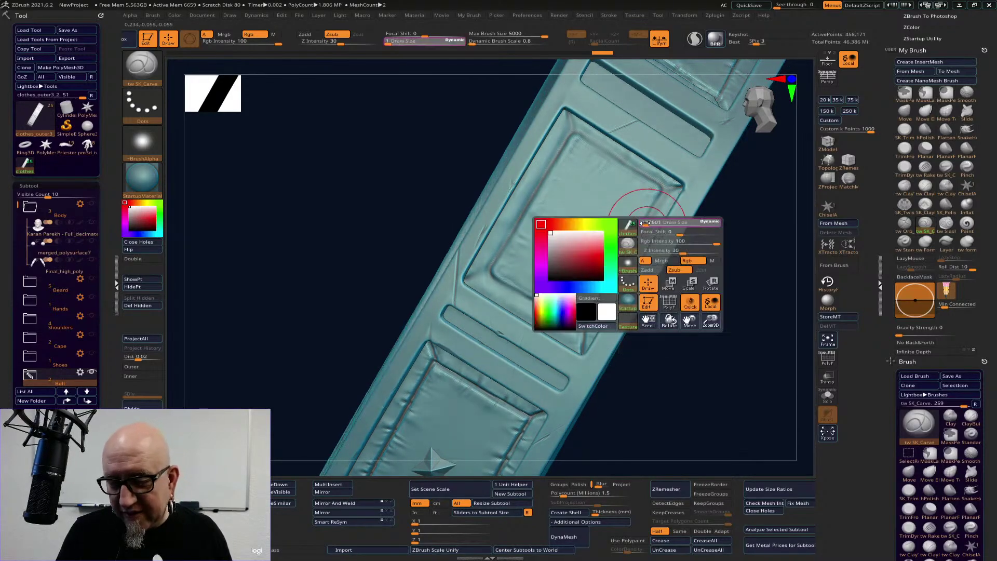
{"action": "left_click_drag", "start_coordinate": [644, 222], "coordinate": [650, 222]}
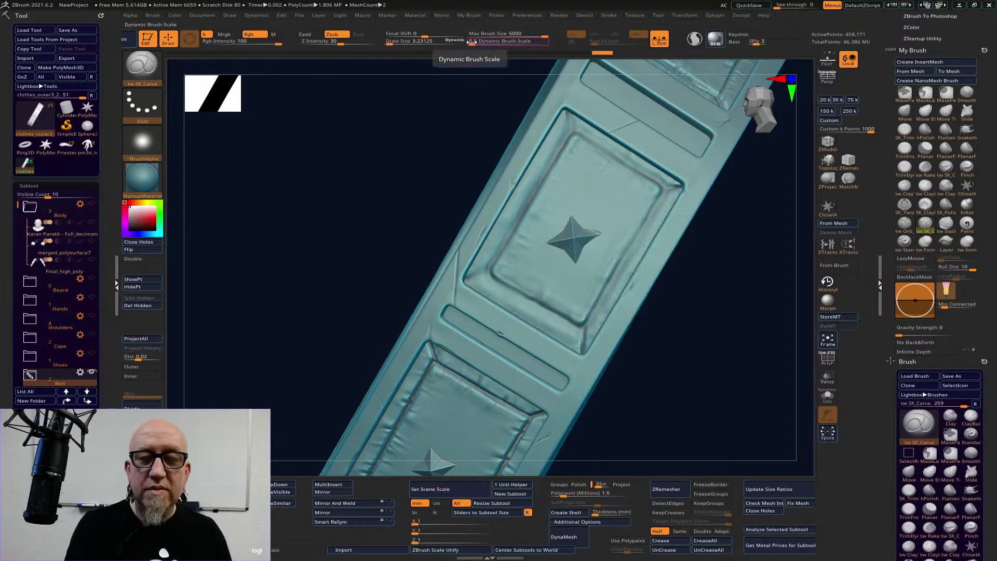
{"action": "key", "text": "space"}
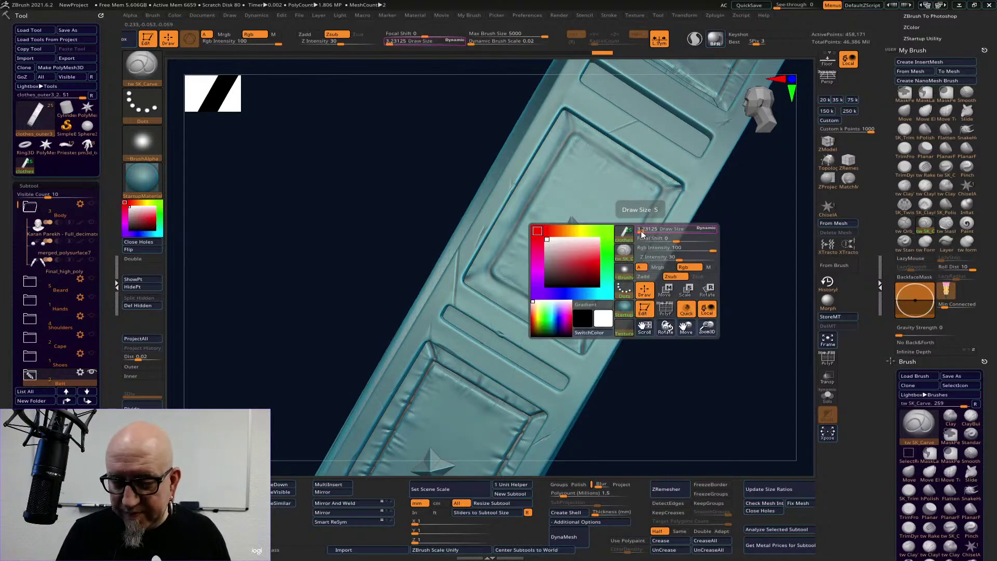
{"action": "left_click_drag", "start_coordinate": [642, 233], "coordinate": [650, 234]}
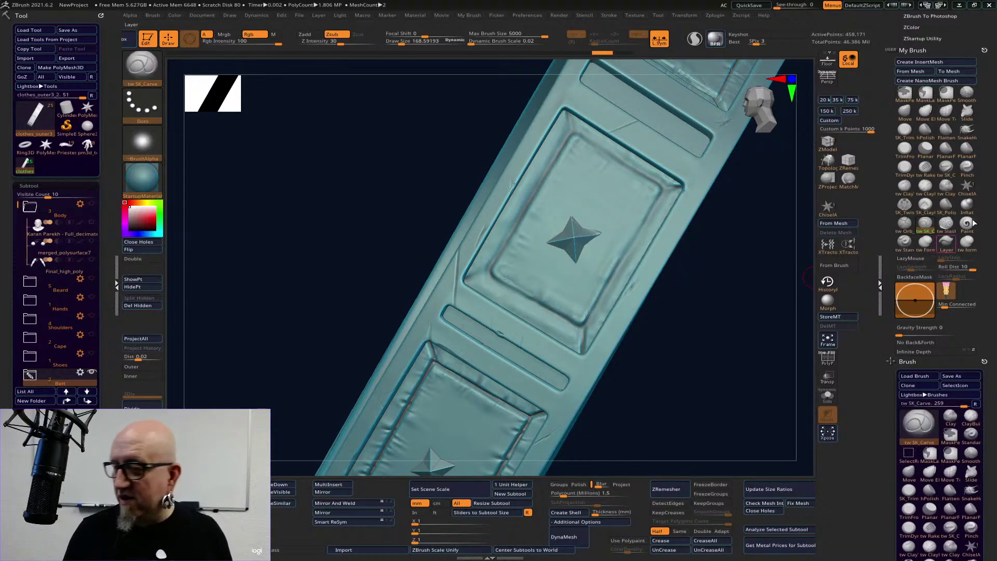
- Sculpt small fabric wrinkles along the panel's lower border with the tw SK_Cloth brush, reducing the draw size to about 90
{"action": "left_click", "coordinate": [946, 167]}
{"action": "left_click_drag", "start_coordinate": [757, 267], "coordinate": [626, 262], "text": "alt"}
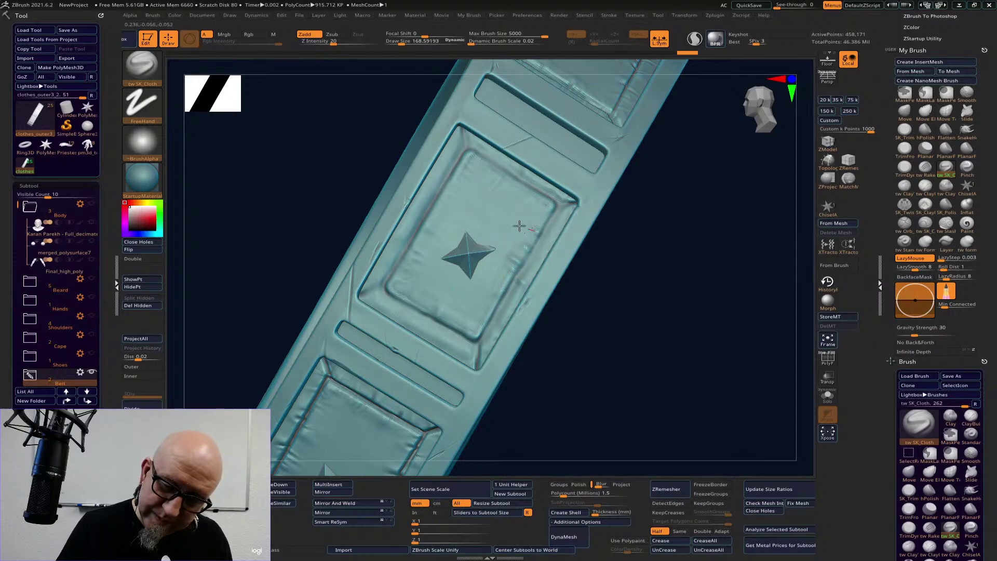
{"action": "left_click_drag", "start_coordinate": [652, 213], "coordinate": [592, 207]}
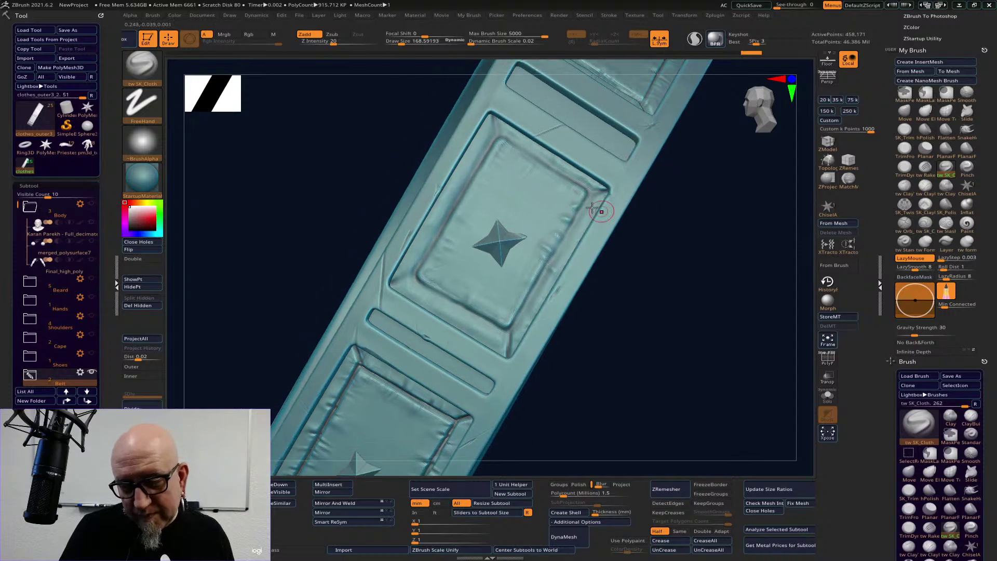
{"action": "key", "text": "space"}
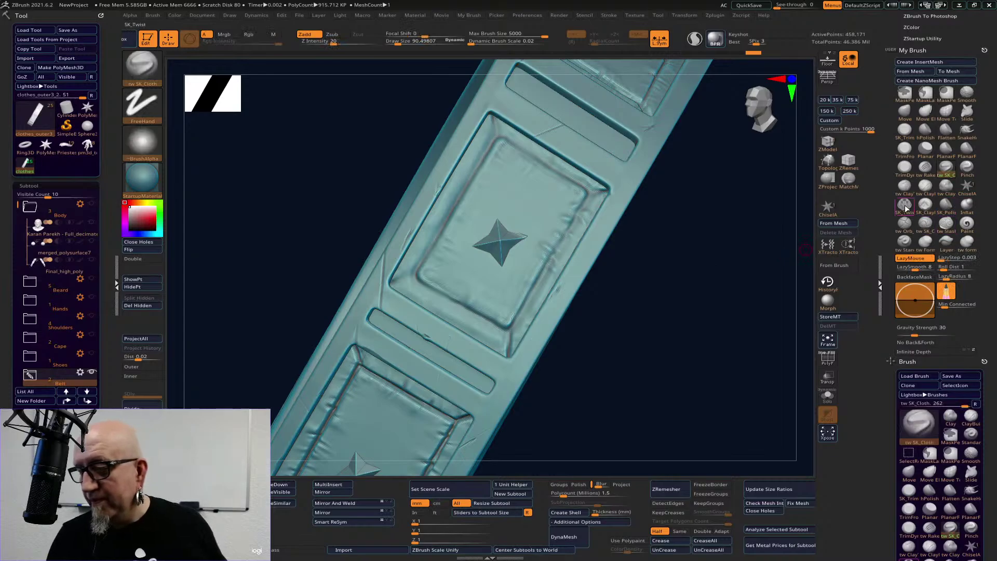
- Sharpen and pinch the new wrinkles around the panel's seam up close with the SK_Twist brush
{"action": "left_click", "coordinate": [905, 207]}
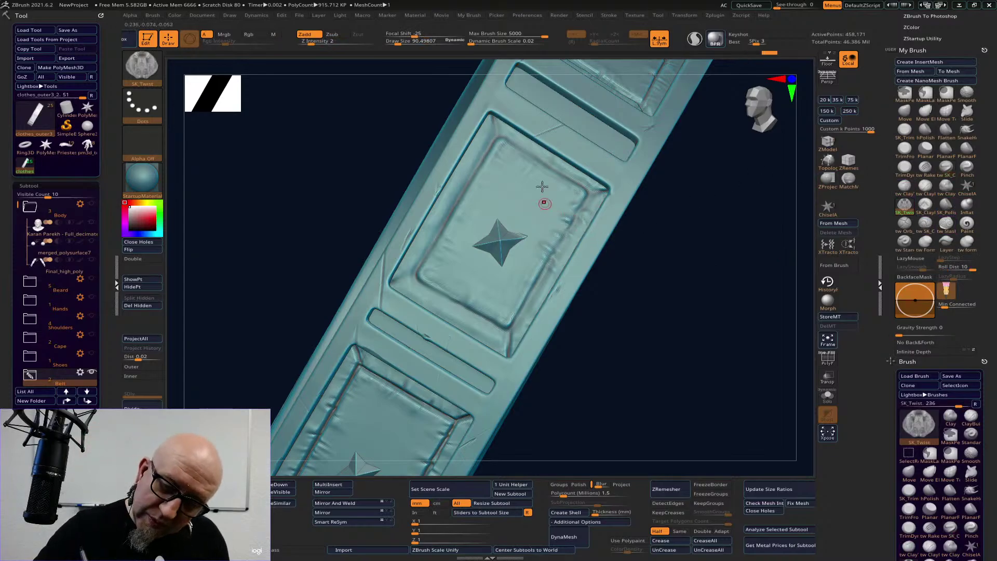
{"action": "left_click_drag", "start_coordinate": [665, 285], "coordinate": [712, 332], "text": "alt"}
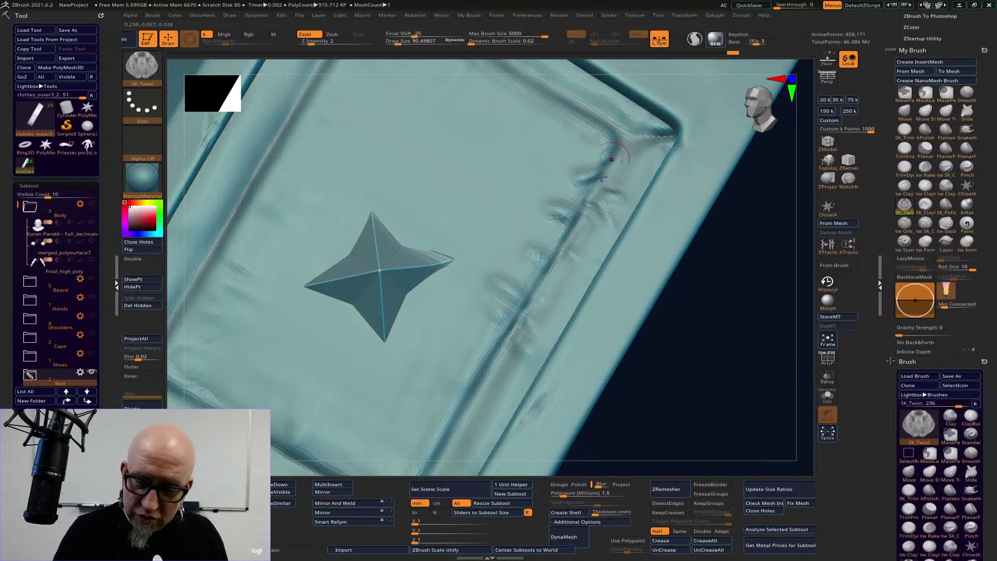
{"action": "left_click_drag", "start_coordinate": [698, 363], "coordinate": [755, 298], "text": "alt"}
- Choose the tw Slash brush and set its Z Intensity to 11, trying a stroke on the panel's lower border
{"action": "left_click", "coordinate": [946, 224]}
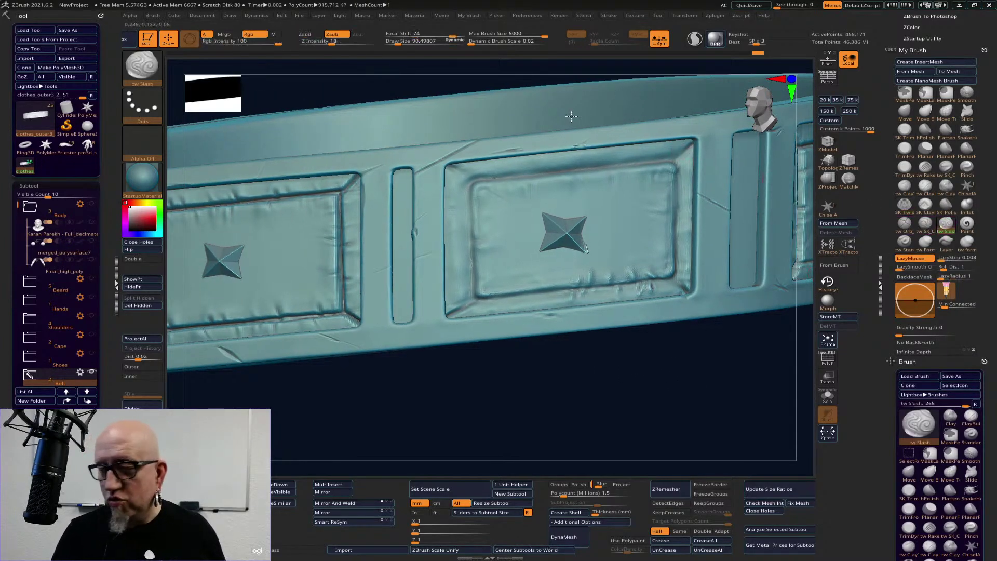
{"action": "left_click_drag", "start_coordinate": [331, 45], "coordinate": [303, 45]}
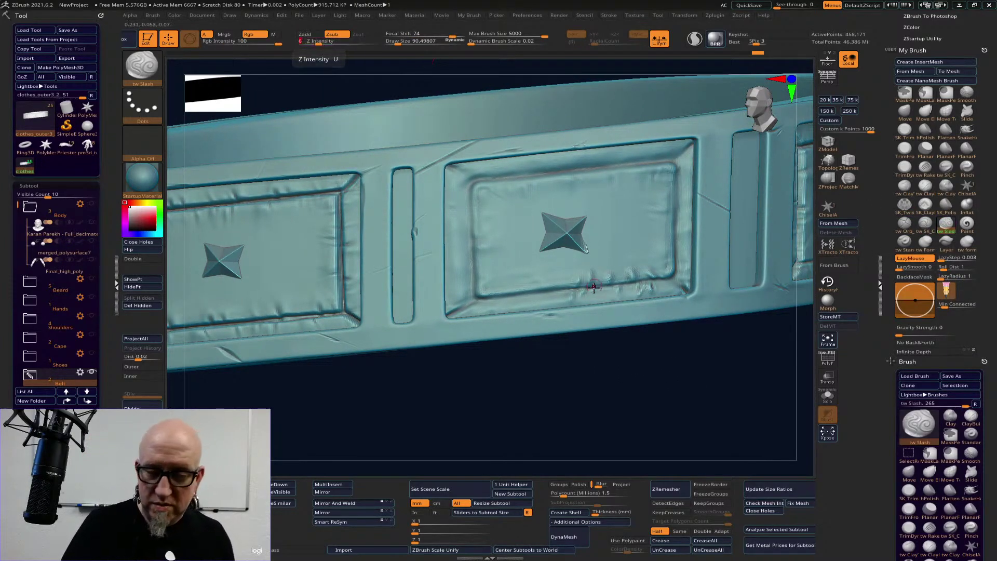
{"action": "left_click_drag", "start_coordinate": [581, 285], "coordinate": [566, 188]}
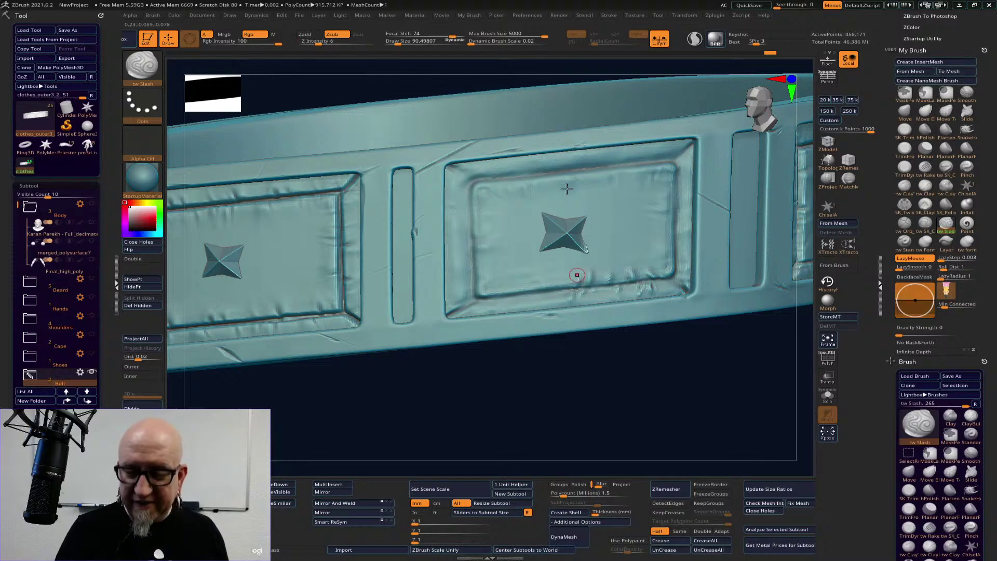
{"action": "left_click", "coordinate": [325, 43]}
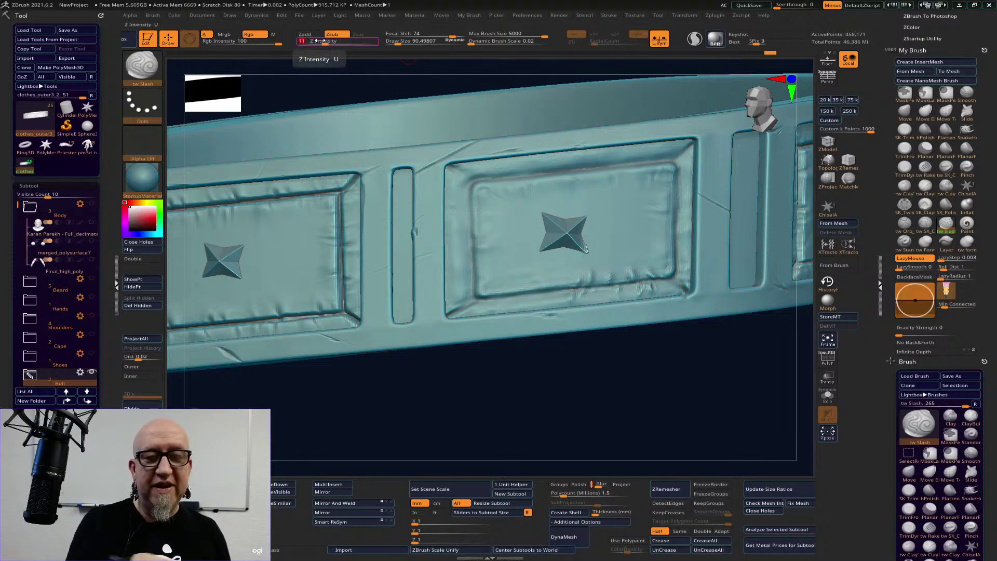
{"action": "key", "text": "Return"}
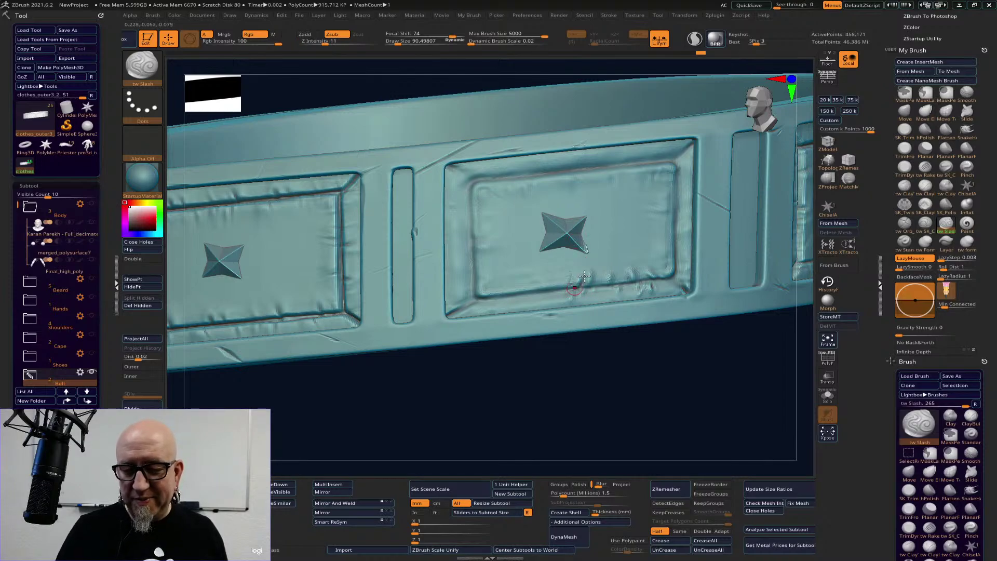
- Carve thin creases into the lower-right part of the panel's bottom seam with the tw Slash brush
{"action": "left_click_drag", "start_coordinate": [584, 276], "coordinate": [631, 233]}
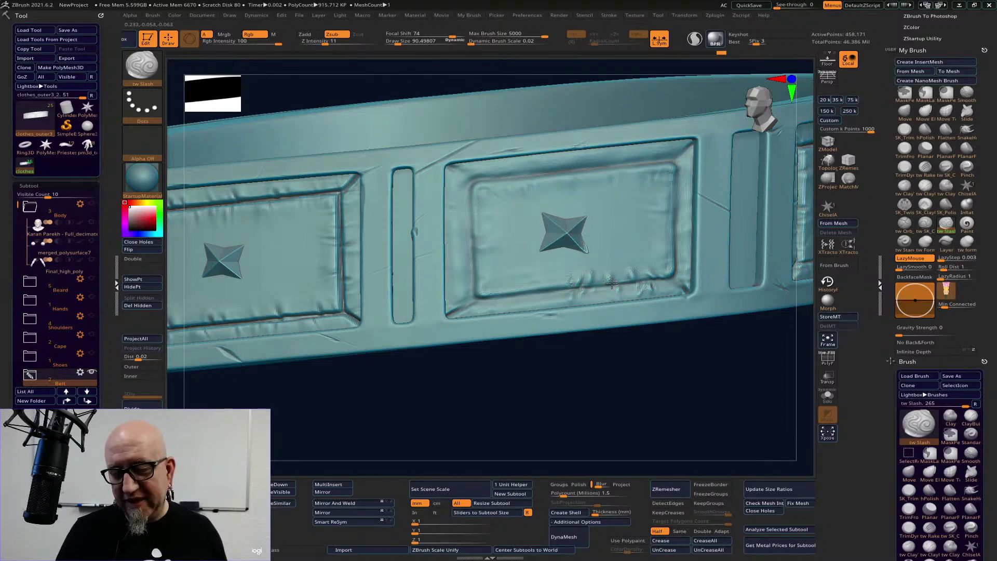
{"action": "mouse_move", "coordinate": [625, 282]}
{"action": "left_mouse_down"}
{"action": "mouse_move", "coordinate": [630, 265]}
{"action": "mouse_move", "coordinate": [621, 304]}
{"action": "mouse_move", "coordinate": [642, 288]}
{"action": "left_mouse_up"}
{"action": "mouse_move", "coordinate": [653, 287]}
{"action": "left_mouse_down"}
{"action": "mouse_move", "coordinate": [644, 262]}
{"action": "mouse_move", "coordinate": [663, 251]}
{"action": "left_mouse_up"}
- Raise the draw size to about 182 and cut broader creases along the panel's lower seam and corners
{"action": "key", "text": "space"}
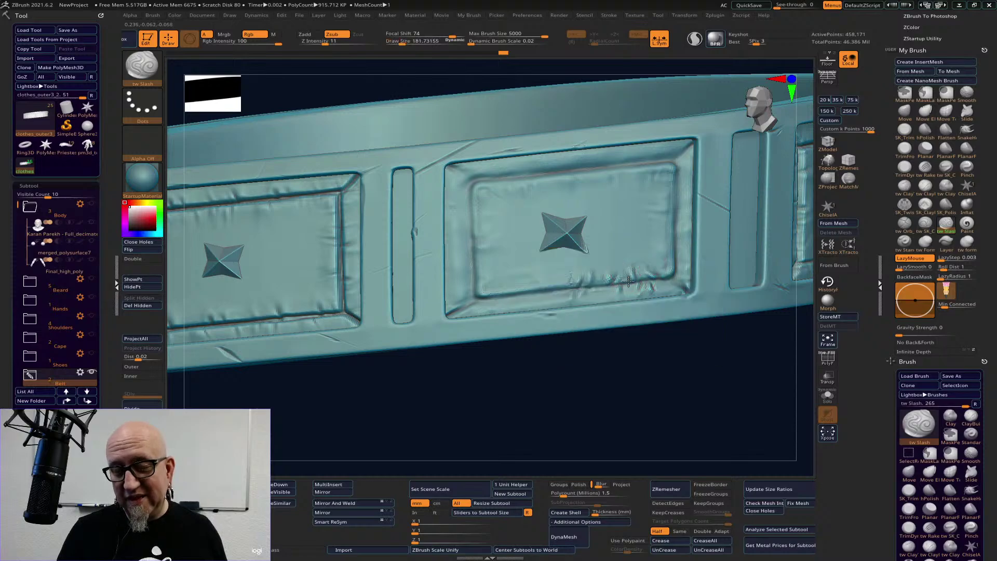
{"action": "left_click_drag", "start_coordinate": [637, 294], "coordinate": [660, 278]}
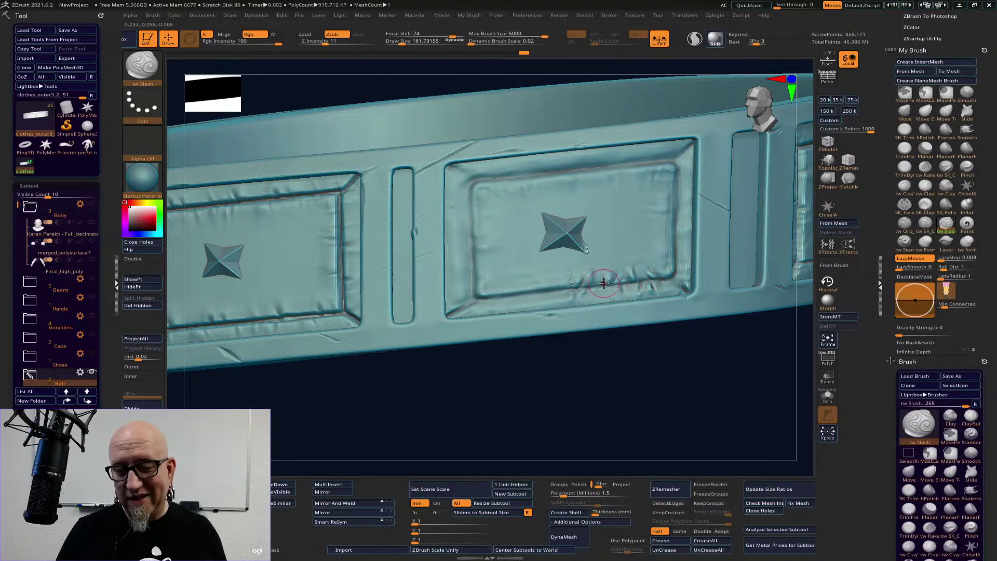
{"action": "mouse_move", "coordinate": [590, 297]}
{"action": "left_mouse_down"}
{"action": "mouse_move", "coordinate": [601, 285]}
{"action": "mouse_move", "coordinate": [579, 281]}
{"action": "mouse_move", "coordinate": [660, 279]}
{"action": "mouse_move", "coordinate": [677, 260]}
{"action": "left_mouse_up"}
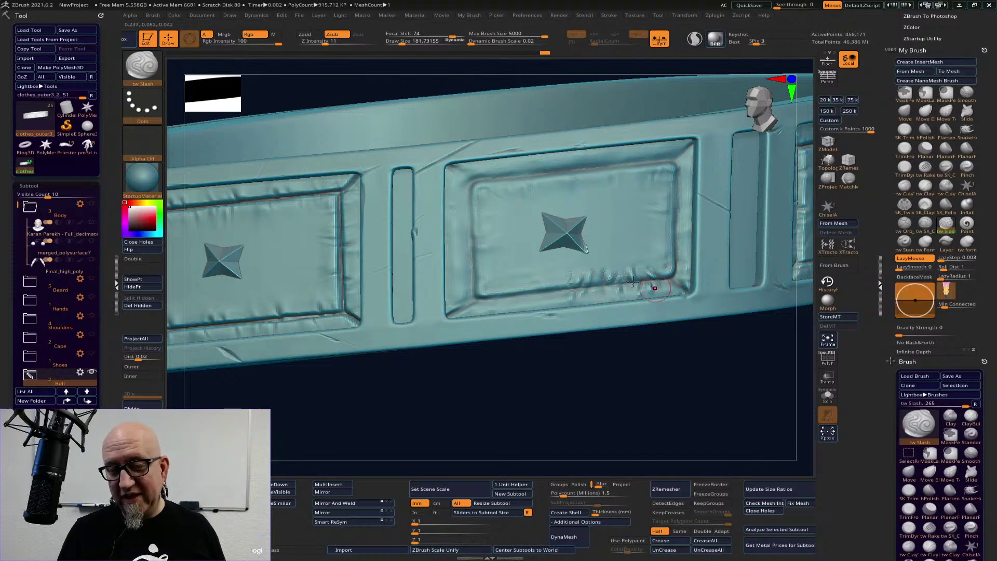
{"action": "left_click_drag", "start_coordinate": [478, 297], "coordinate": [451, 313]}
{"action": "mouse_move", "coordinate": [502, 369]}
{"action": "left_mouse_down"}
{"action": "mouse_move", "coordinate": [497, 333]}
{"action": "mouse_move", "coordinate": [519, 358]}
{"action": "mouse_move", "coordinate": [524, 392]}
{"action": "mouse_move", "coordinate": [551, 390]}
{"action": "mouse_move", "coordinate": [549, 323]}
{"action": "left_mouse_up"}
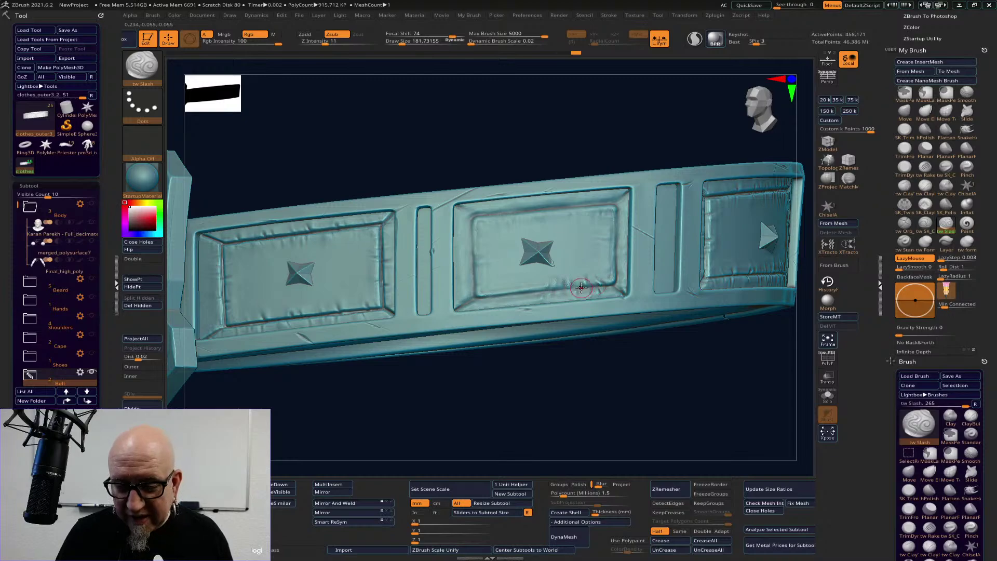
{"action": "left_click_drag", "start_coordinate": [583, 288], "coordinate": [591, 287]}
- Check the whole belt from several angles and show the Cape, Shoulders and Shoes folders around it
{"action": "mouse_move", "coordinate": [538, 330]}
{"action": "right_mouse_down", "text": "ctrl"}
{"action": "mouse_move", "coordinate": [528, 327]}
{"action": "mouse_move", "coordinate": [549, 376]}
{"action": "mouse_move", "coordinate": [546, 359]}
{"action": "right_mouse_up", "text": "ctrl"}
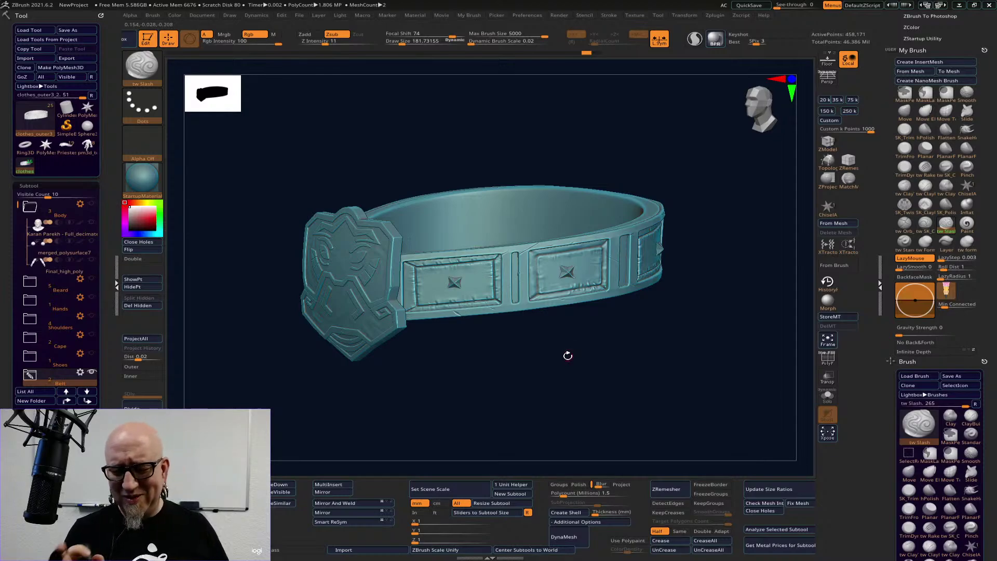
{"action": "mouse_move", "coordinate": [615, 341]}
{"action": "left_mouse_down"}
{"action": "mouse_move", "coordinate": [640, 357]}
{"action": "mouse_move", "coordinate": [708, 326]}
{"action": "mouse_move", "coordinate": [717, 298]}
{"action": "mouse_move", "coordinate": [680, 230]}
{"action": "left_mouse_up"}
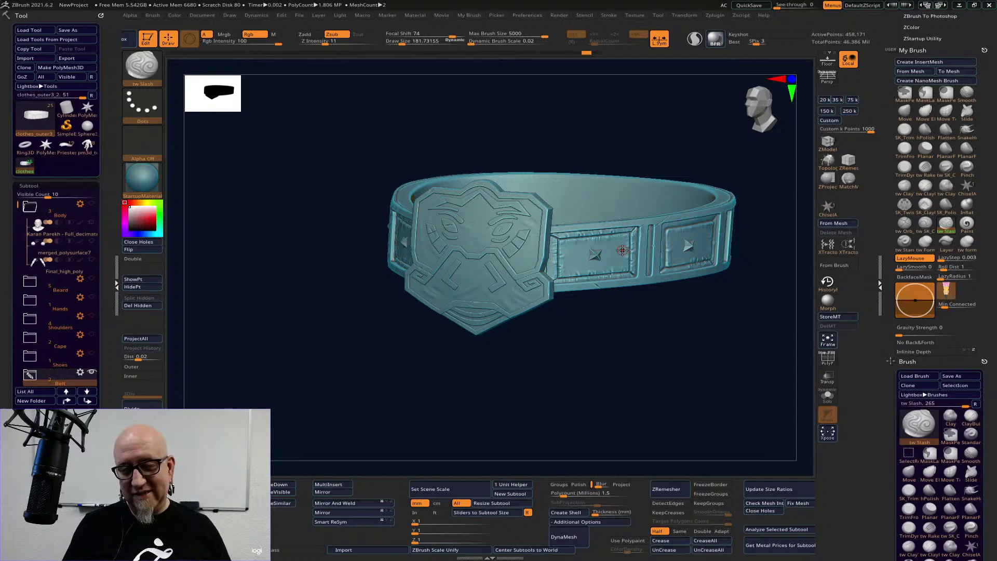
{"action": "left_click_drag", "start_coordinate": [585, 344], "coordinate": [663, 407]}
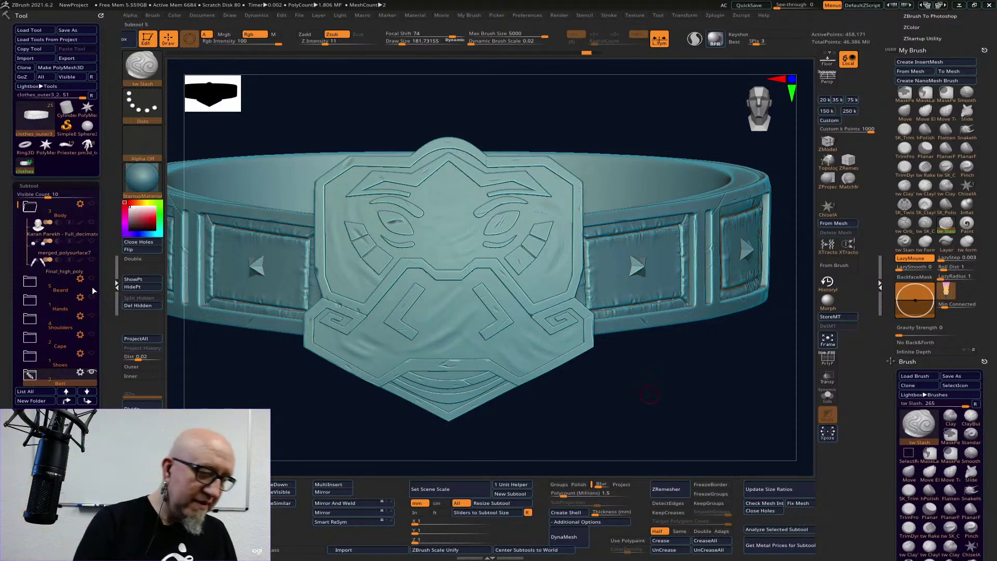
{"action": "left_click", "coordinate": [91, 334]}
{"action": "left_click", "coordinate": [91, 316]}
{"action": "left_click", "coordinate": [91, 353]}
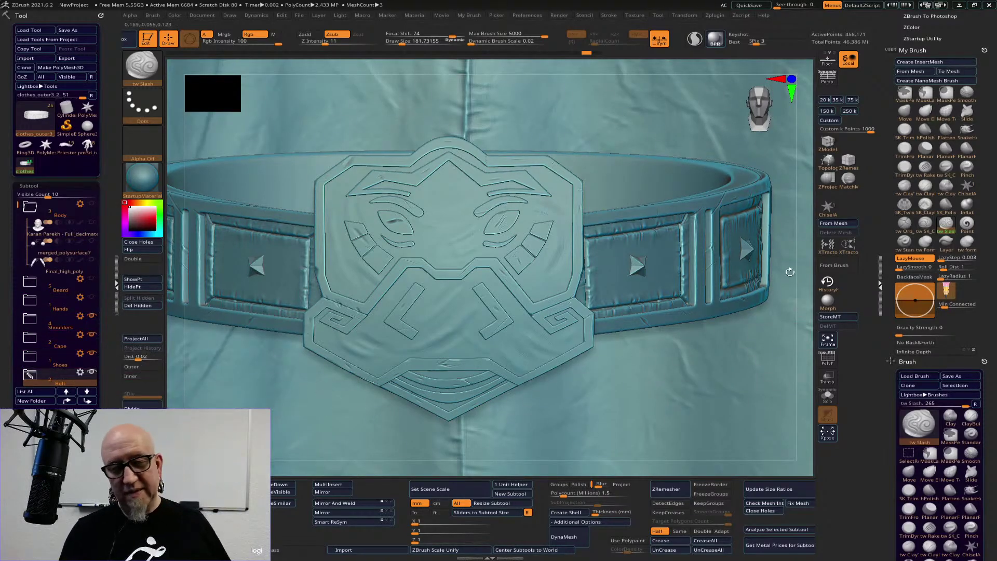
- Show the Beard folder and inspect how the belt sits against the cape, shoulder armor and beard
{"action": "left_click_drag", "start_coordinate": [780, 242], "coordinate": [766, 210], "text": "alt"}
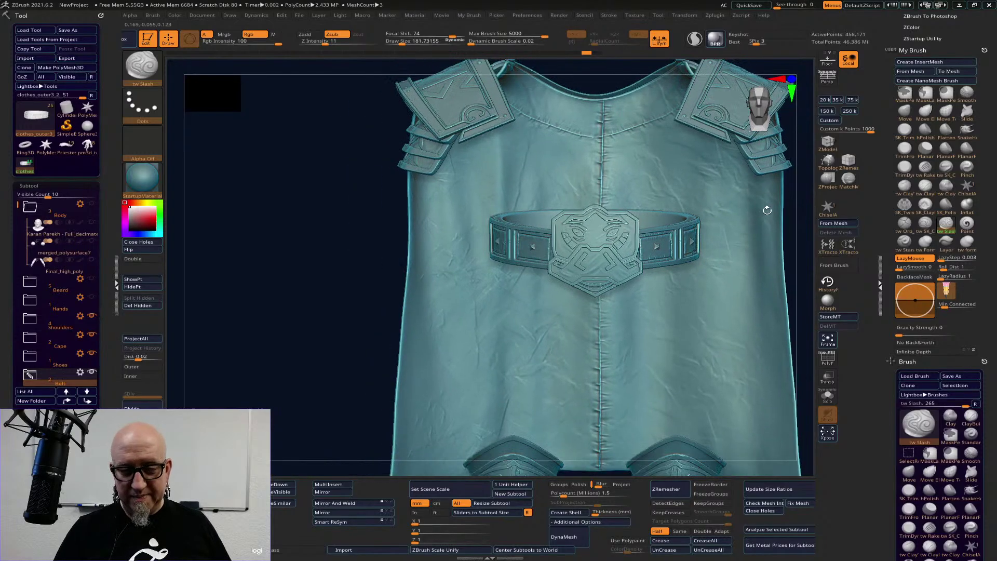
{"action": "left_click_drag", "start_coordinate": [344, 363], "coordinate": [353, 358]}
{"action": "left_click_drag", "start_coordinate": [451, 196], "coordinate": [686, 281]}
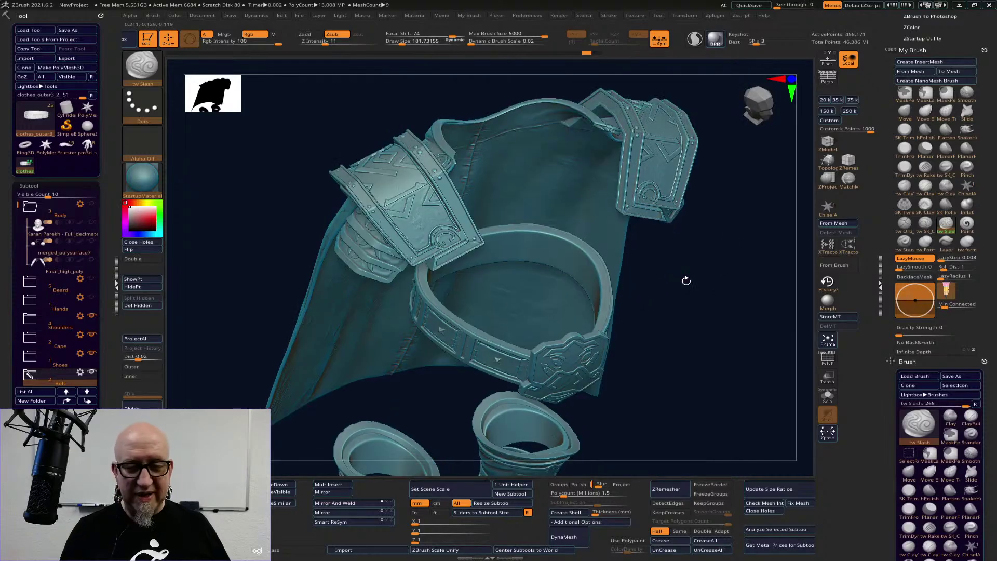
{"action": "left_click_drag", "start_coordinate": [739, 310], "coordinate": [731, 255]}
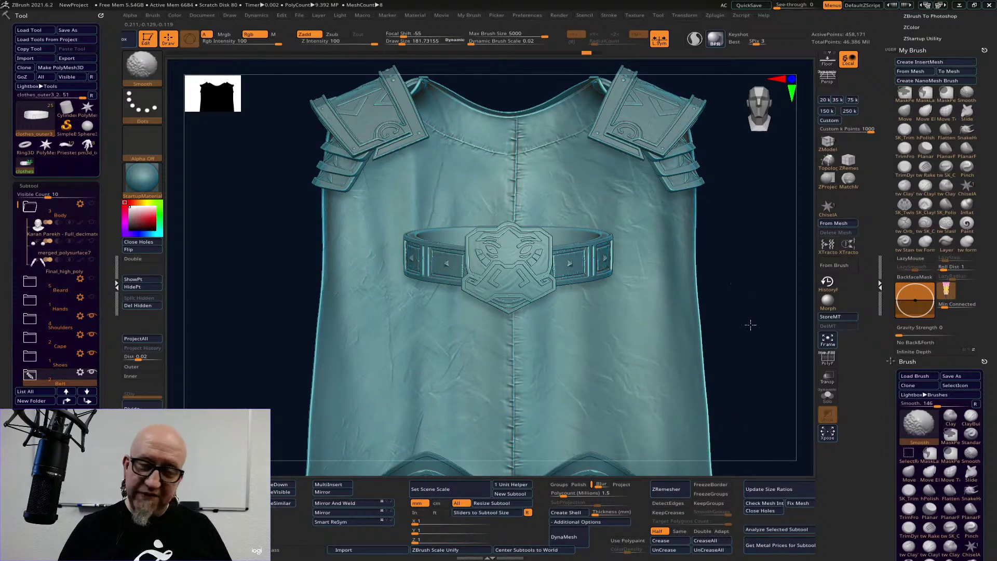
{"action": "left_click_drag", "start_coordinate": [750, 325], "coordinate": [739, 321], "text": "alt"}
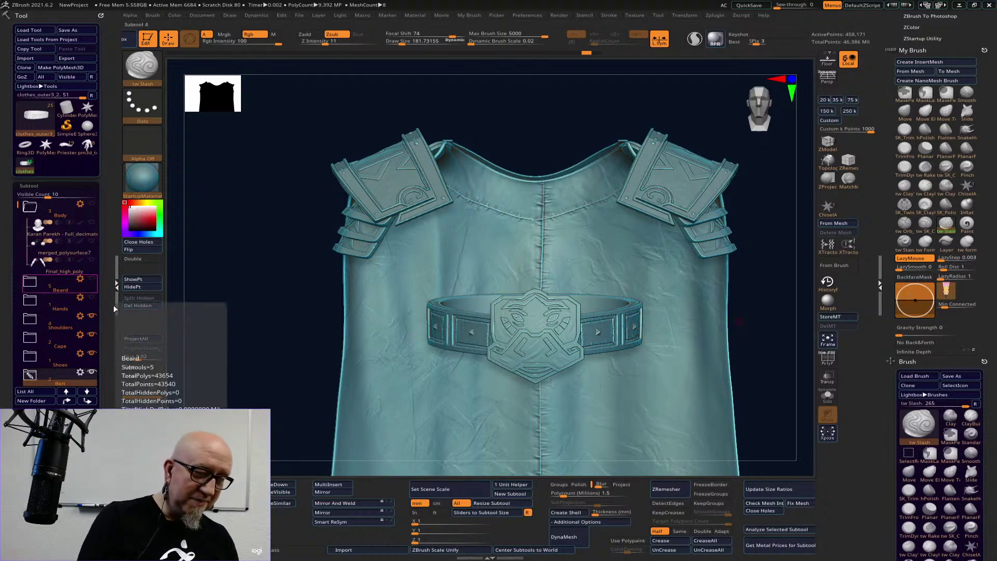
{"action": "left_click", "coordinate": [91, 279]}
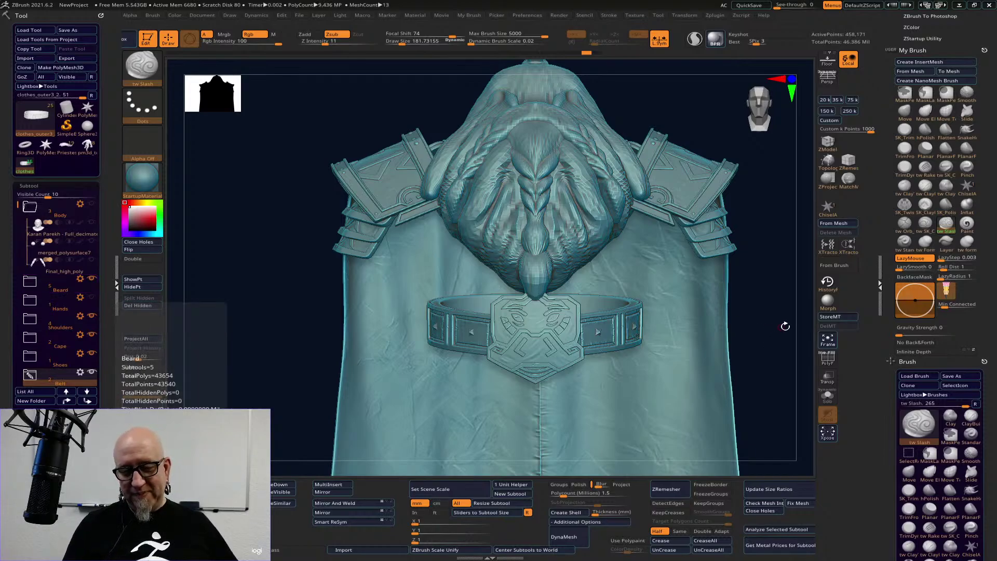
{"action": "left_click_drag", "start_coordinate": [787, 312], "coordinate": [774, 314]}
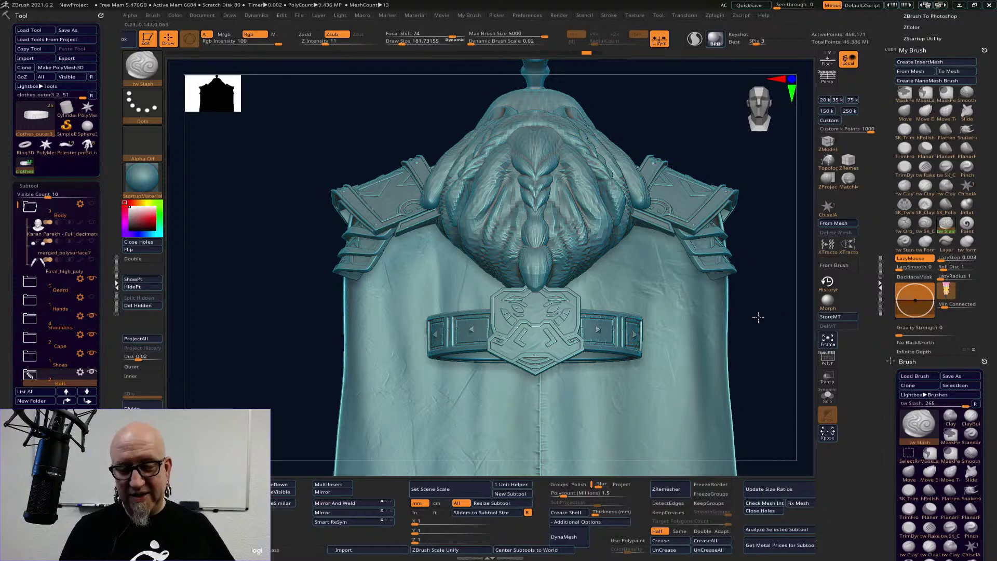
{"action": "left_click_drag", "start_coordinate": [757, 317], "coordinate": [754, 318]}
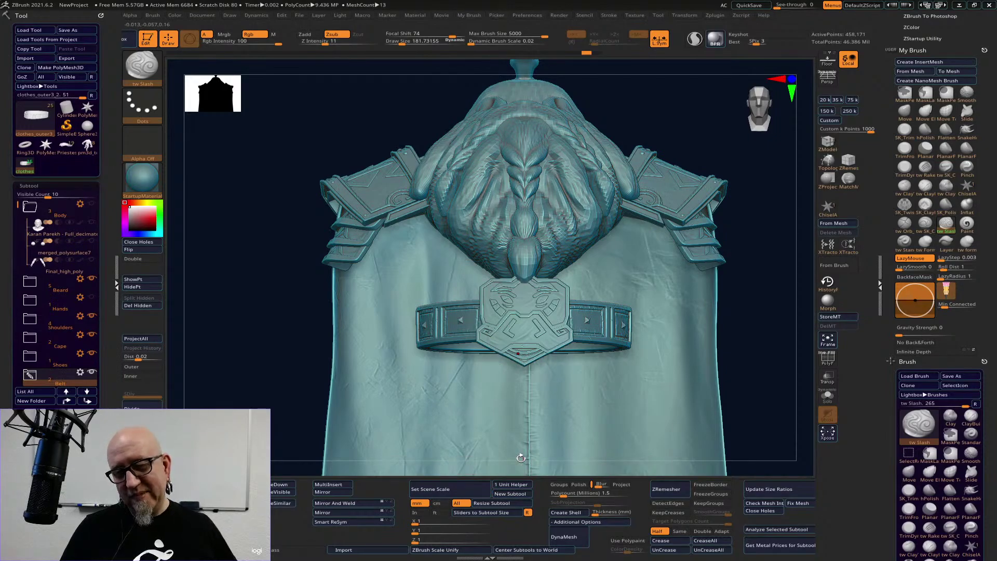
{"action": "mouse_move", "coordinate": [741, 338]}
{"action": "left_mouse_down"}
{"action": "mouse_move", "coordinate": [745, 358]}
{"action": "mouse_move", "coordinate": [744, 346]}
{"action": "left_mouse_up"}
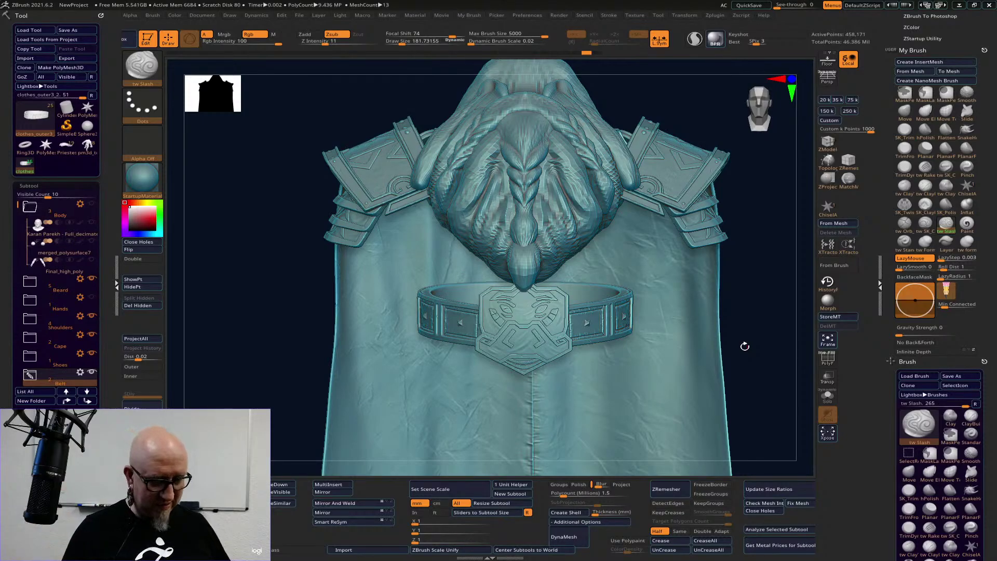
- Switch to SwordSoft Mousetrack, enable its control bar, close the settings and toggle the overlays from the bar
{"action": "left_click", "coordinate": [523, 552]}
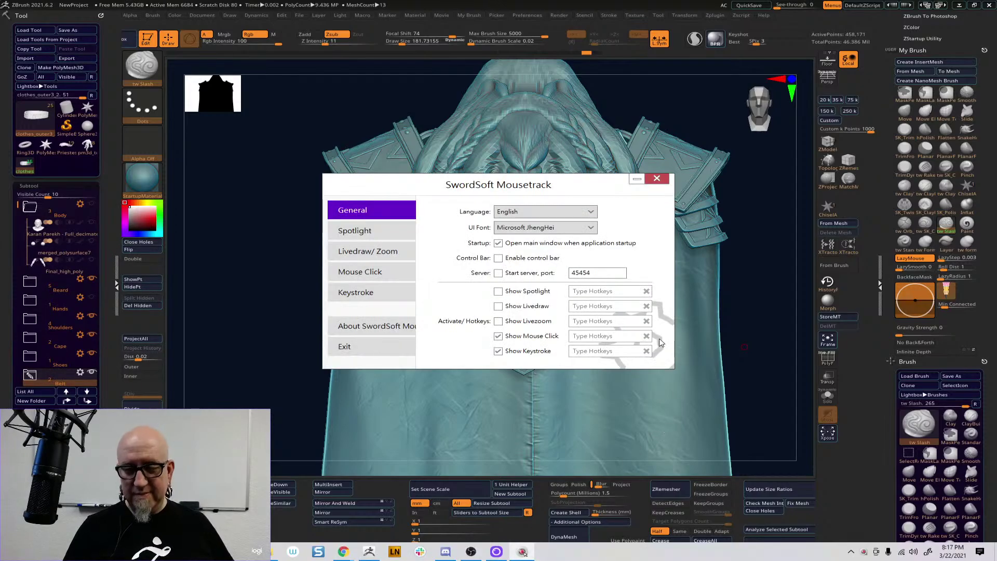
{"action": "left_click", "coordinate": [498, 258]}
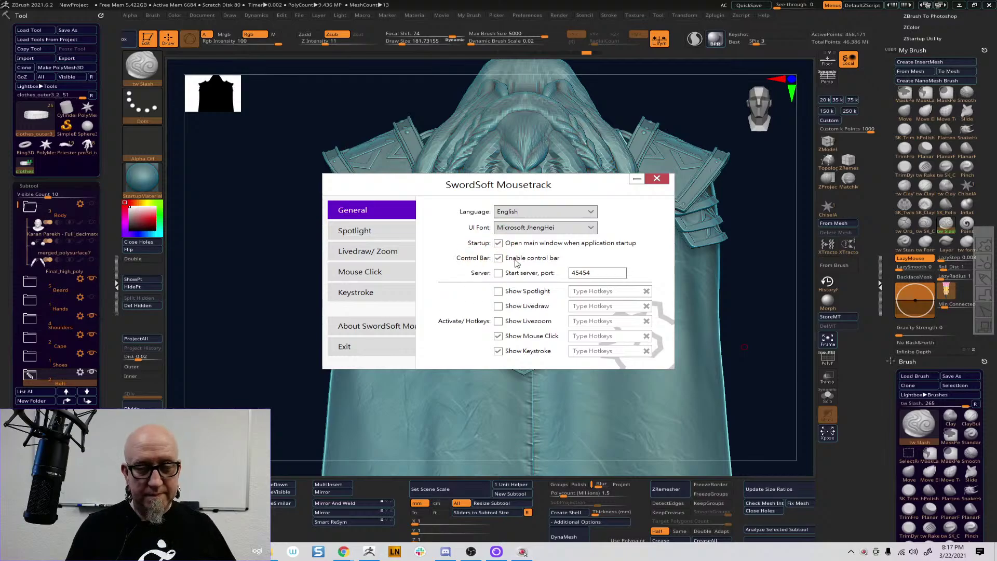
{"action": "left_click", "coordinate": [657, 178]}
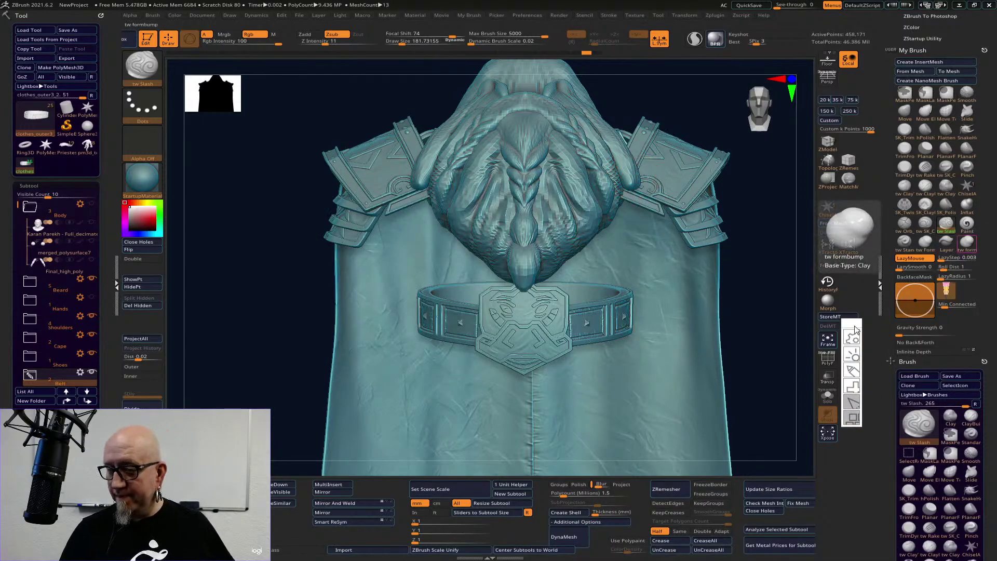
{"action": "left_click_drag", "start_coordinate": [855, 329], "coordinate": [854, 334]}
{"action": "left_click", "coordinate": [855, 406]}
{"action": "left_click", "coordinate": [853, 420]}
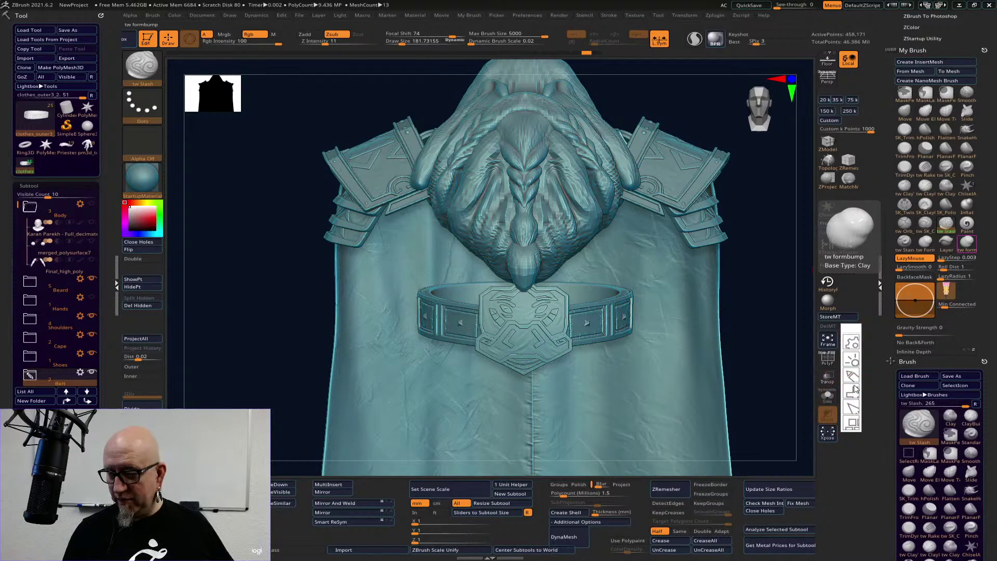
{"action": "left_click", "coordinate": [853, 377]}
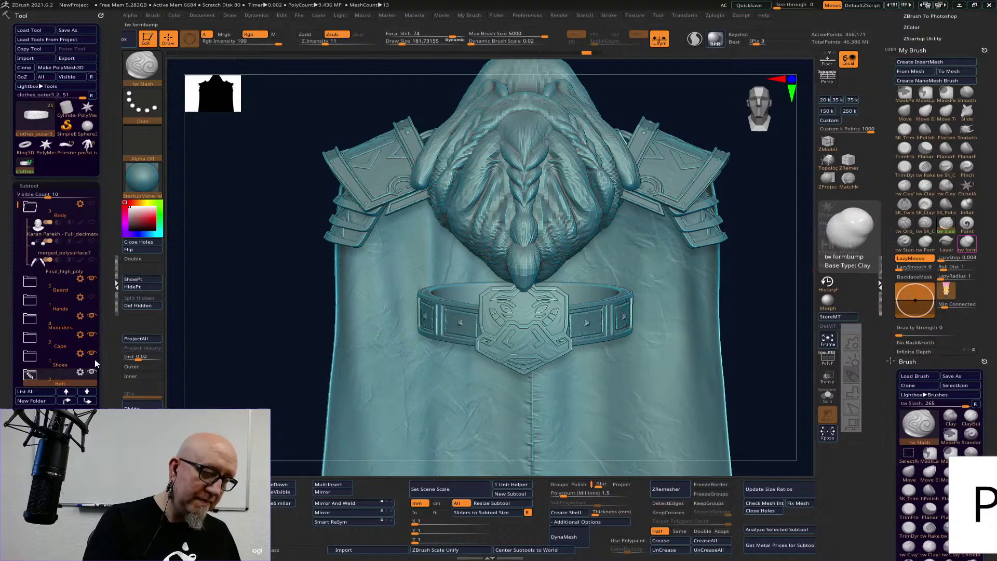
- Show the Body subtools and the Hands, Upper_clothes and Lower_clothes folders, and frame the complete dwarf from the front
{"action": "left_click", "coordinate": [91, 229]}
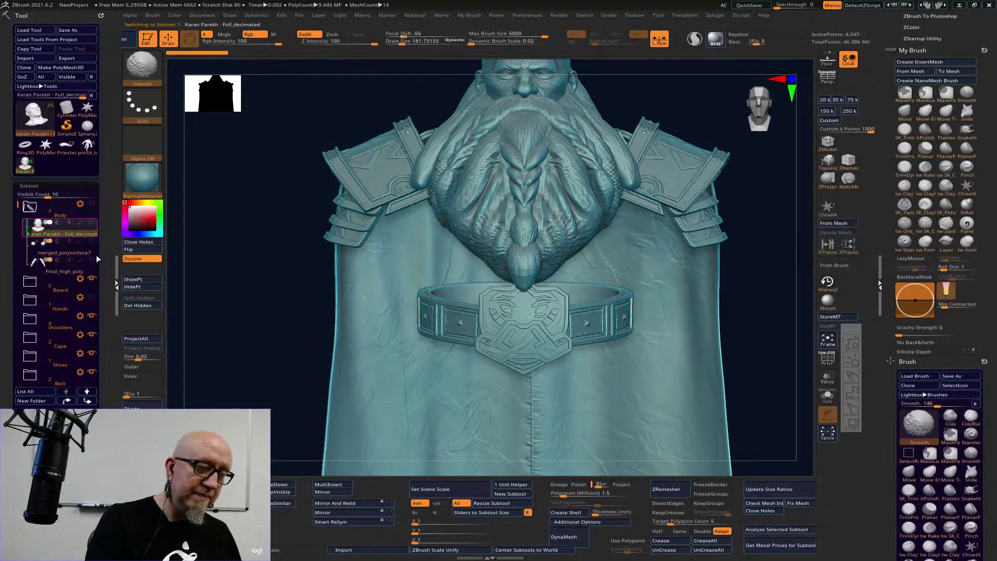
{"action": "left_click_drag", "start_coordinate": [96, 255], "coordinate": [95, 268], "text": "shift"}
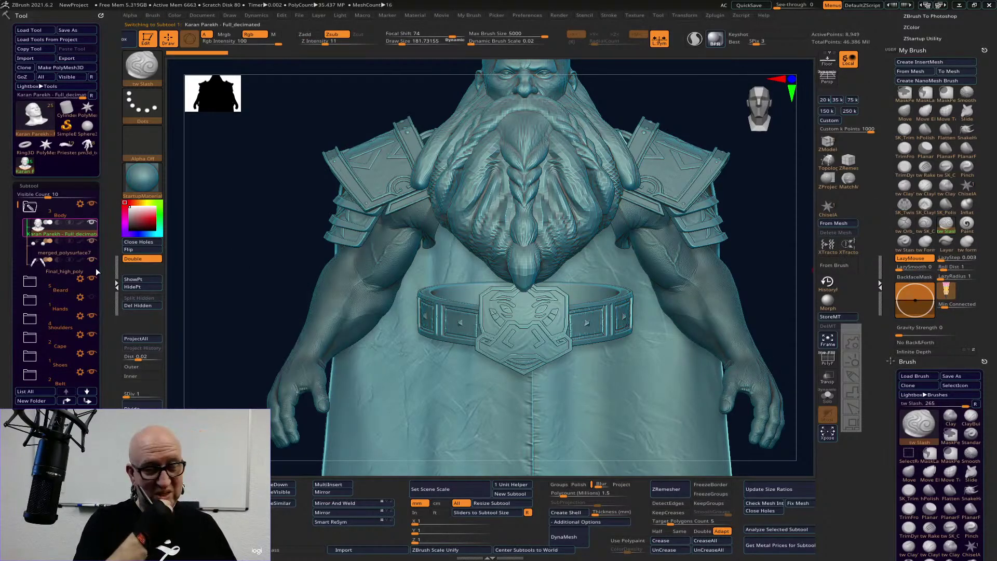
{"action": "left_click", "coordinate": [92, 297]}
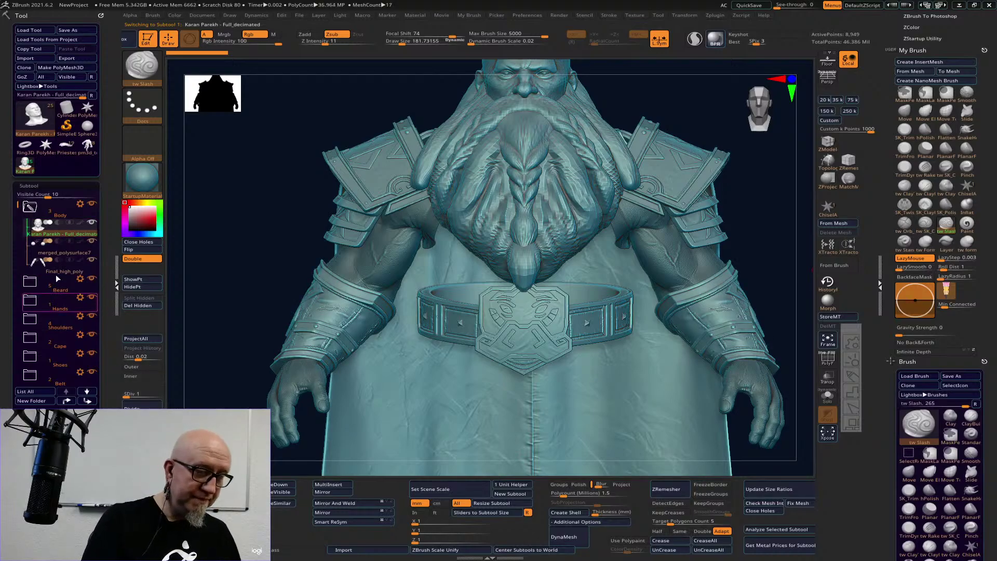
{"action": "scroll", "coordinate": [21, 249], "scroll_direction": "down", "scroll_amount": 3}
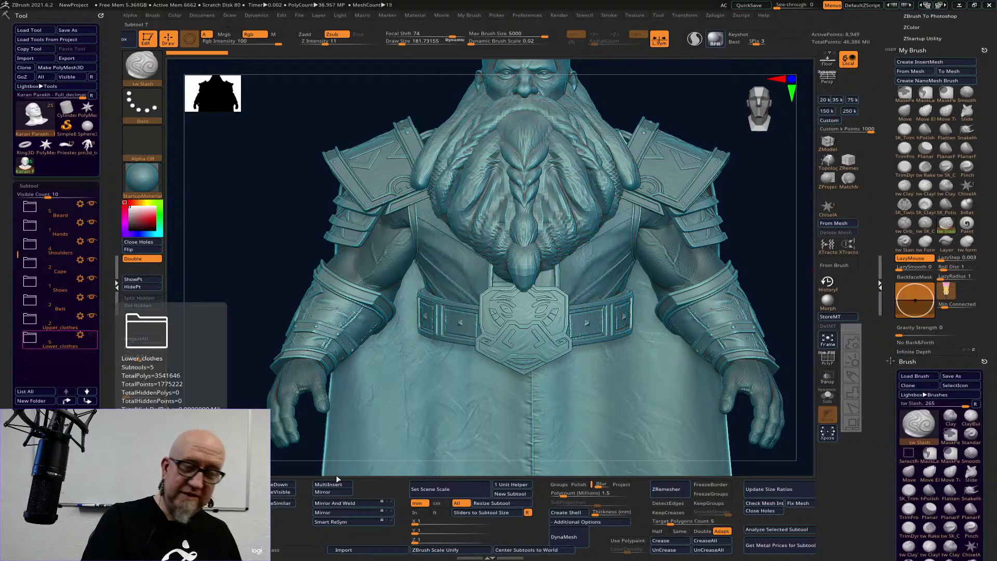
{"action": "left_click", "coordinate": [92, 334]}
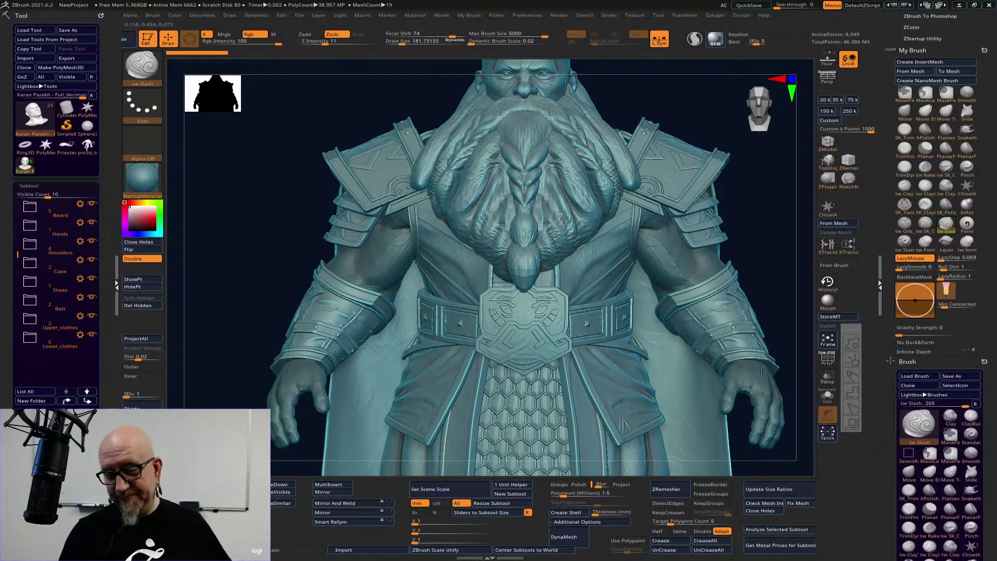
{"action": "key", "text": "f"}
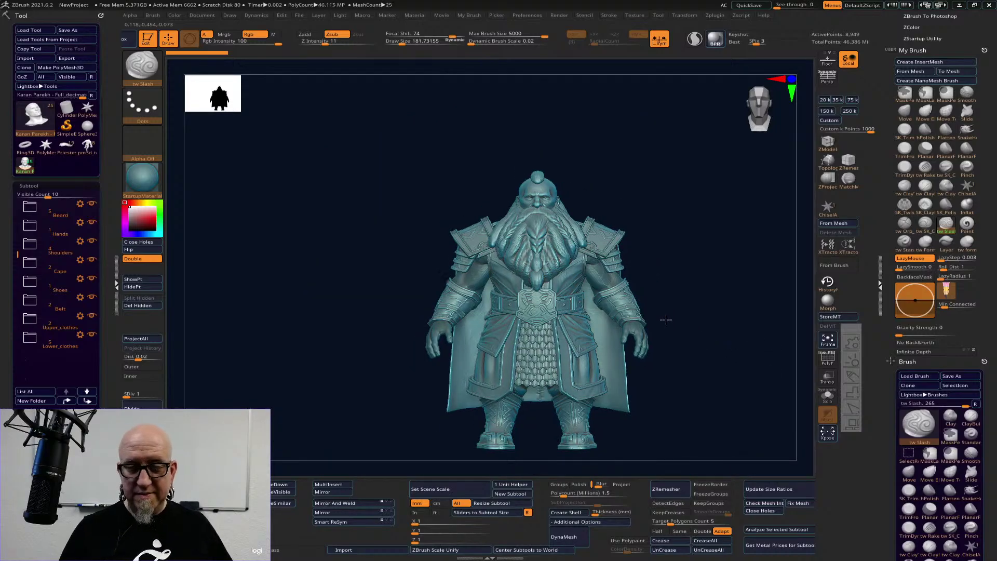
{"action": "left_click_drag", "start_coordinate": [665, 319], "coordinate": [677, 336]}
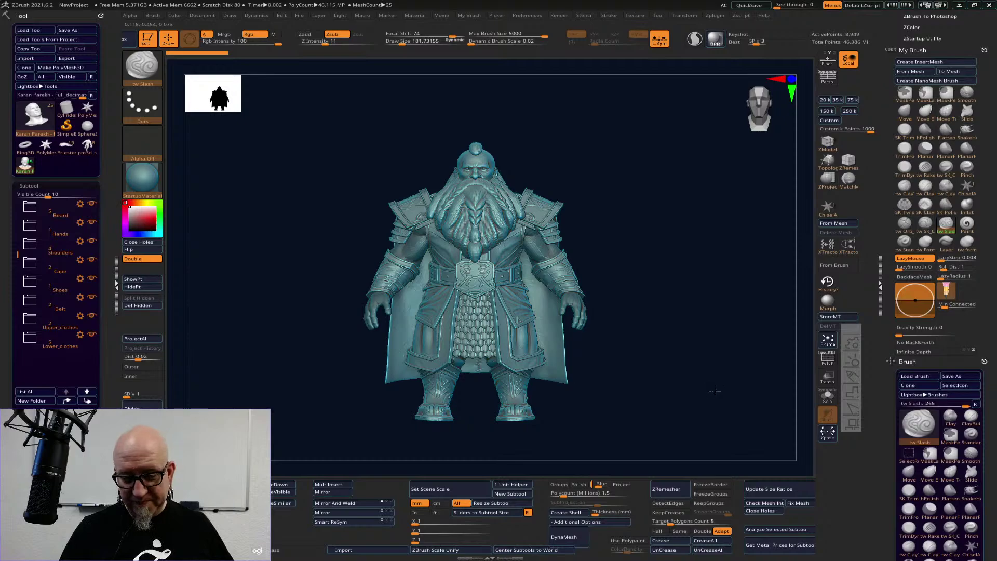
{"action": "left_click_drag", "start_coordinate": [714, 391], "coordinate": [798, 429], "text": "alt"}
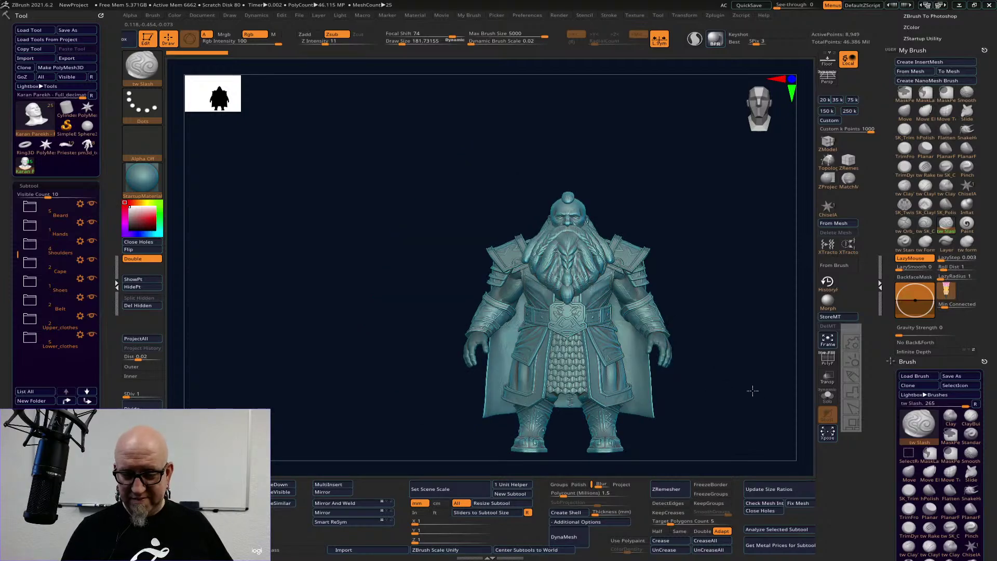
- Inspect the complete dwarf from the side, three-quarter and front views, ending on a close front view of the belt buckle
{"action": "left_click_drag", "start_coordinate": [752, 391], "coordinate": [685, 364]}
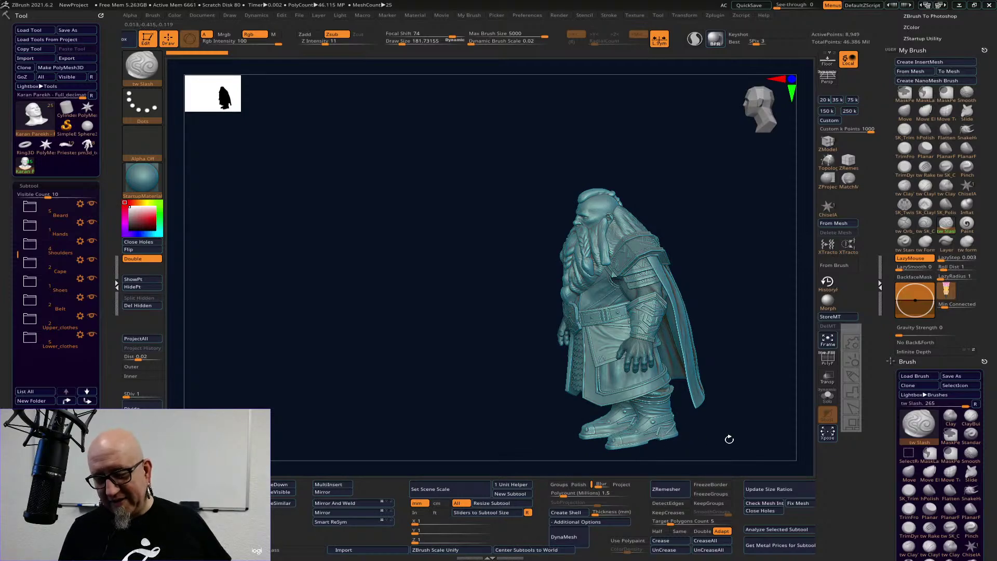
{"action": "left_click_drag", "start_coordinate": [729, 438], "coordinate": [752, 424]}
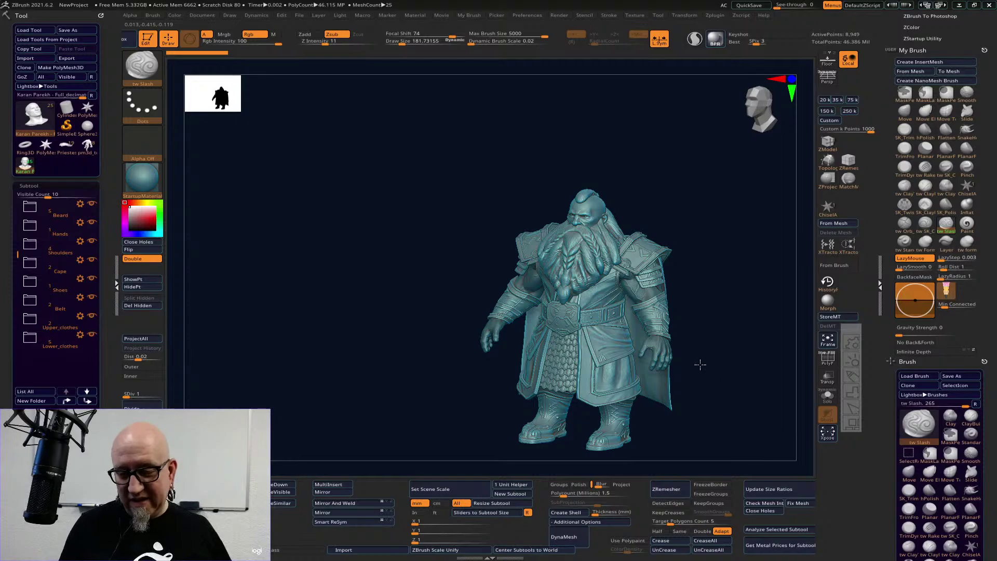
{"action": "left_click_drag", "start_coordinate": [708, 356], "coordinate": [679, 342], "text": "alt"}
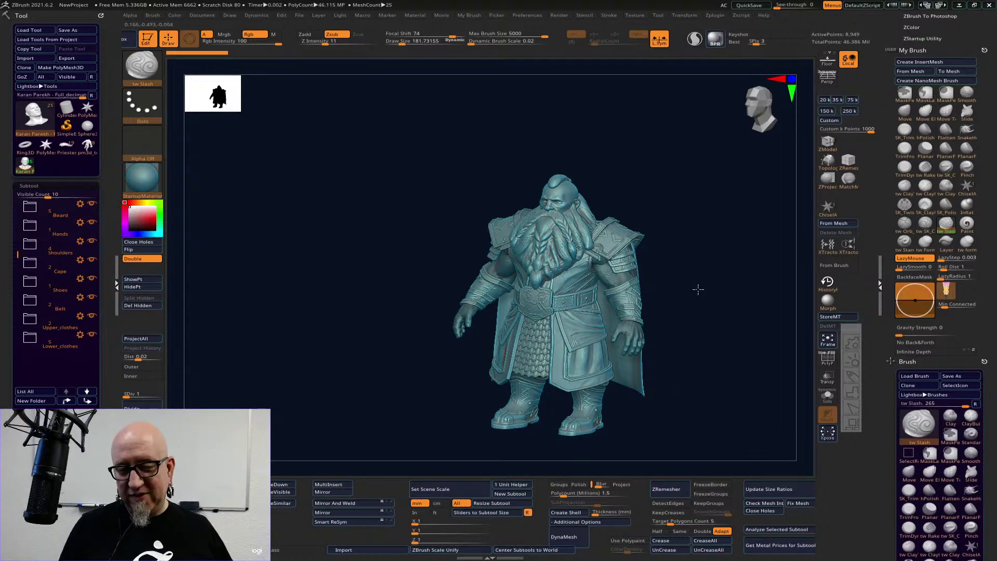
{"action": "left_click_drag", "start_coordinate": [696, 288], "coordinate": [695, 289], "text": "shift"}
{"action": "key", "text": "shift"}
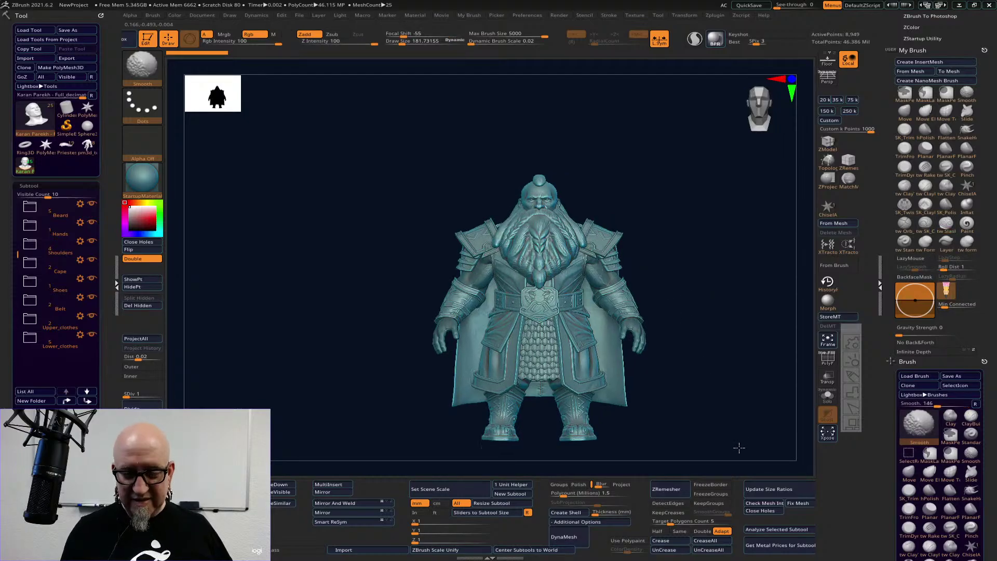
{"action": "key", "text": "f"}
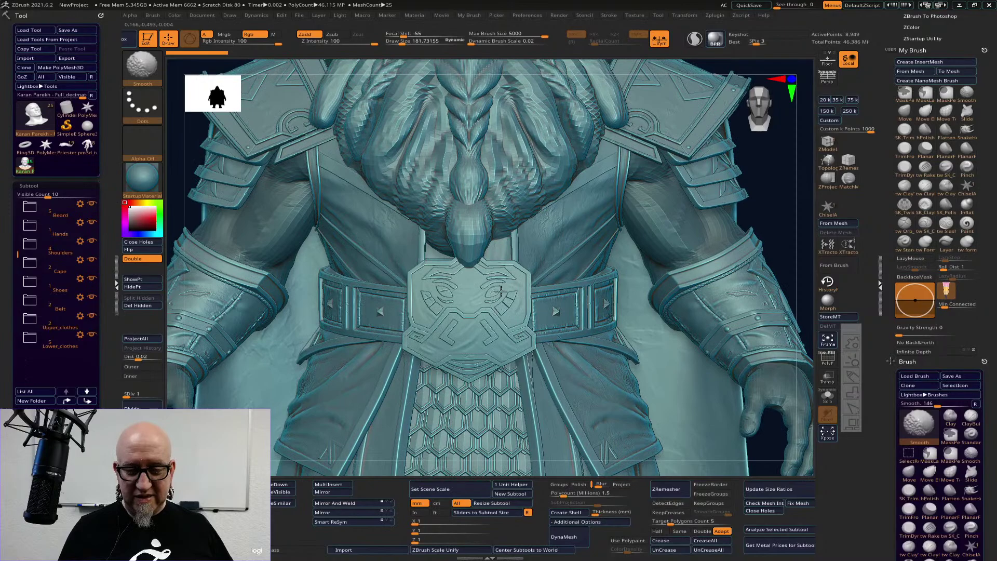
- Trace the face motif's eyes, nose and mouth and the outer contour of the belt buckle in red, and clear the markup
{"action": "left_click", "coordinate": [857, 374]}
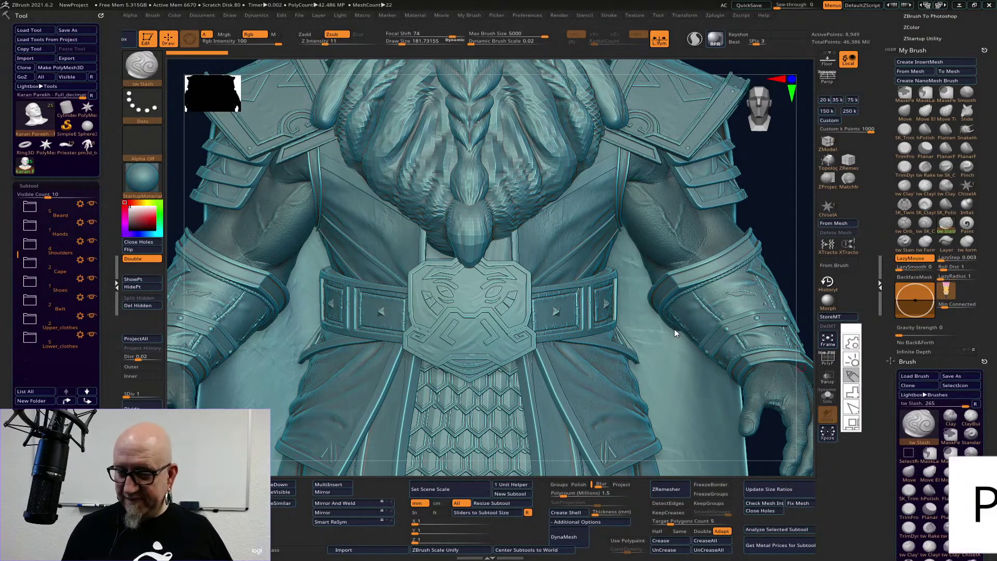
{"action": "mouse_move", "coordinate": [494, 310]}
{"action": "left_mouse_down"}
{"action": "mouse_move", "coordinate": [517, 289]}
{"action": "mouse_move", "coordinate": [507, 287]}
{"action": "mouse_move", "coordinate": [510, 309]}
{"action": "left_mouse_up"}
{"action": "mouse_move", "coordinate": [506, 296]}
{"action": "left_mouse_down"}
{"action": "mouse_move", "coordinate": [517, 300]}
{"action": "mouse_move", "coordinate": [485, 298]}
{"action": "mouse_move", "coordinate": [503, 285]}
{"action": "mouse_move", "coordinate": [475, 291]}
{"action": "mouse_move", "coordinate": [505, 280]}
{"action": "left_mouse_up"}
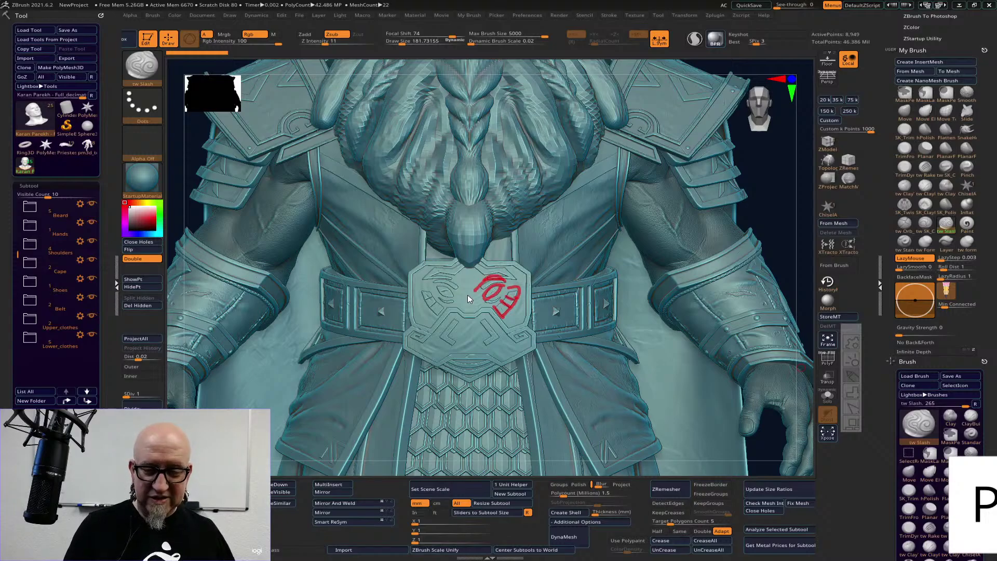
{"action": "left_click_drag", "start_coordinate": [433, 298], "coordinate": [437, 284]}
{"action": "mouse_move", "coordinate": [511, 271]}
{"action": "left_mouse_down"}
{"action": "mouse_move", "coordinate": [477, 290]}
{"action": "mouse_move", "coordinate": [492, 296]}
{"action": "left_mouse_up"}
{"action": "left_click_drag", "start_coordinate": [456, 309], "coordinate": [478, 309]}
{"action": "mouse_move", "coordinate": [439, 362]}
{"action": "left_mouse_down"}
{"action": "mouse_move", "coordinate": [498, 358]}
{"action": "mouse_move", "coordinate": [454, 381]}
{"action": "mouse_move", "coordinate": [409, 335]}
{"action": "mouse_move", "coordinate": [409, 317]}
{"action": "mouse_move", "coordinate": [444, 265]}
{"action": "left_mouse_up"}
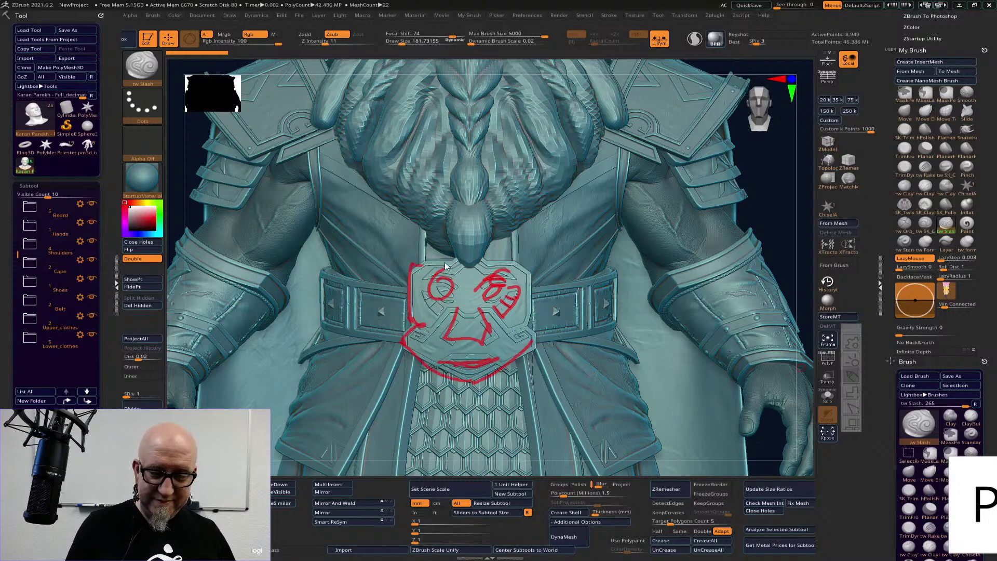
{"action": "left_click_drag", "start_coordinate": [516, 261], "coordinate": [532, 336]}
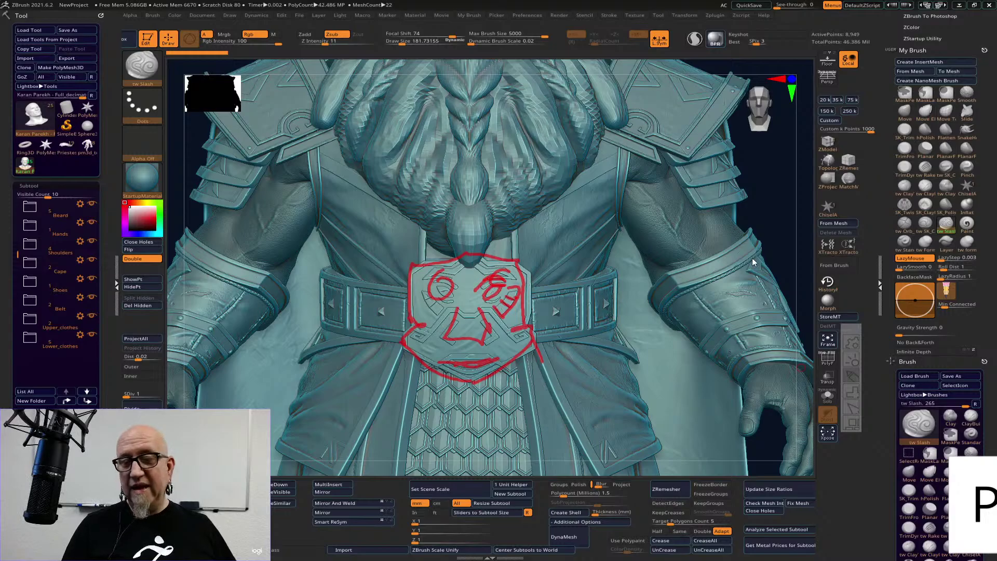
{"action": "key", "text": "Escape"}
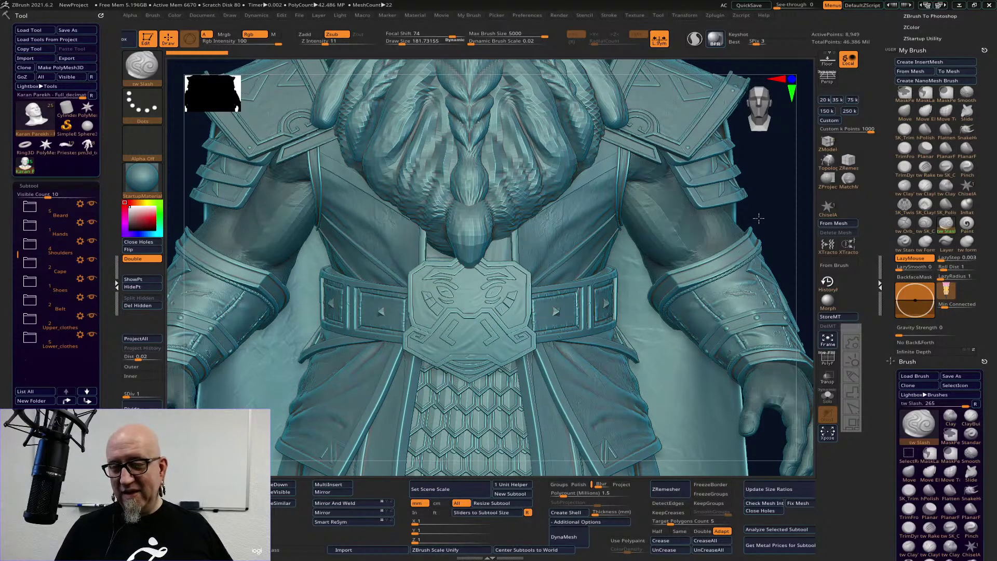
- Mark the corner ornaments and borders of the hip cloth below the belt in red, and clear the markup
{"action": "left_click_drag", "start_coordinate": [755, 218], "coordinate": [682, 226]}
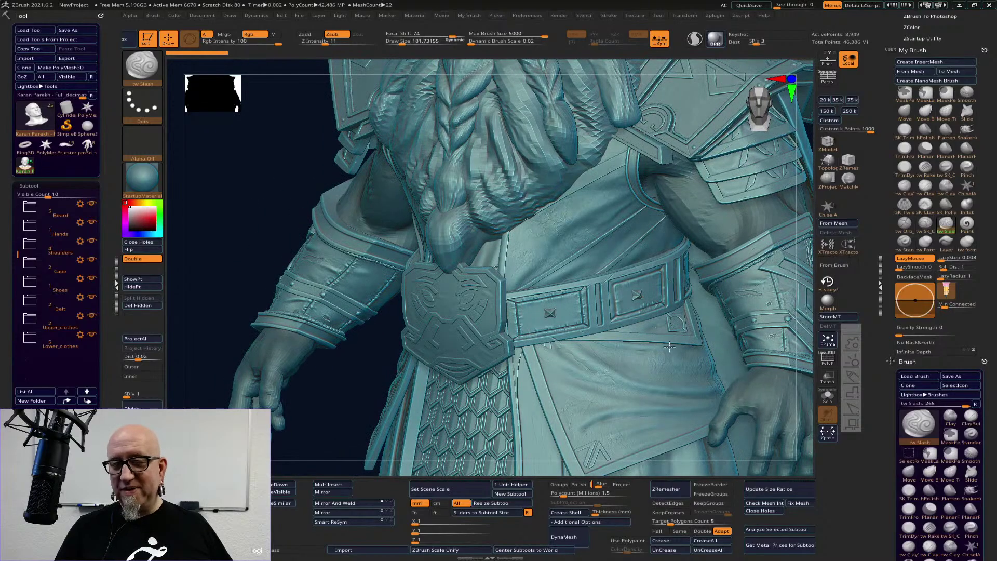
{"action": "left_click_drag", "start_coordinate": [234, 367], "coordinate": [175, 362]}
{"action": "left_click_drag", "start_coordinate": [744, 258], "coordinate": [530, 318]}
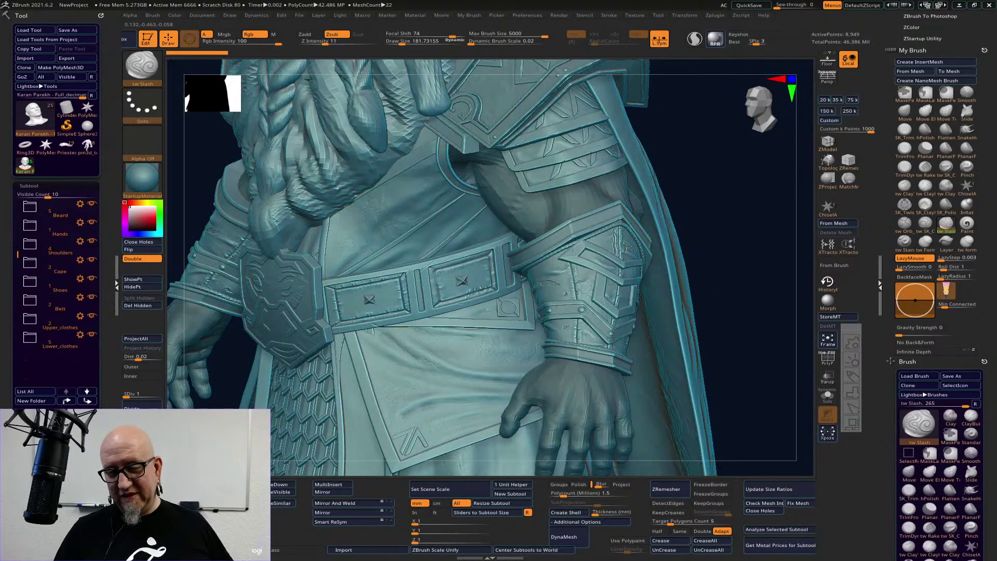
{"action": "left_click_drag", "start_coordinate": [618, 336], "coordinate": [598, 330]}
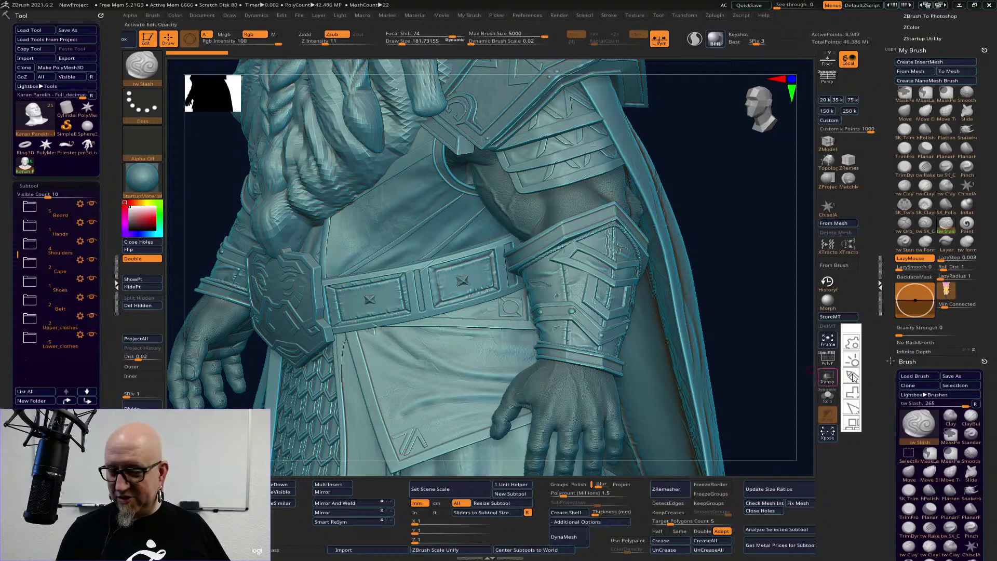
{"action": "mouse_move", "coordinate": [522, 296]}
{"action": "left_mouse_down"}
{"action": "mouse_move", "coordinate": [522, 307]}
{"action": "mouse_move", "coordinate": [489, 315]}
{"action": "mouse_move", "coordinate": [499, 291]}
{"action": "mouse_move", "coordinate": [533, 322]}
{"action": "mouse_move", "coordinate": [462, 326]}
{"action": "left_mouse_up"}
{"action": "mouse_move", "coordinate": [397, 457]}
{"action": "left_mouse_down"}
{"action": "mouse_move", "coordinate": [411, 428]}
{"action": "mouse_move", "coordinate": [427, 446]}
{"action": "mouse_move", "coordinate": [390, 465]}
{"action": "mouse_move", "coordinate": [439, 451]}
{"action": "mouse_move", "coordinate": [415, 434]}
{"action": "left_mouse_up"}
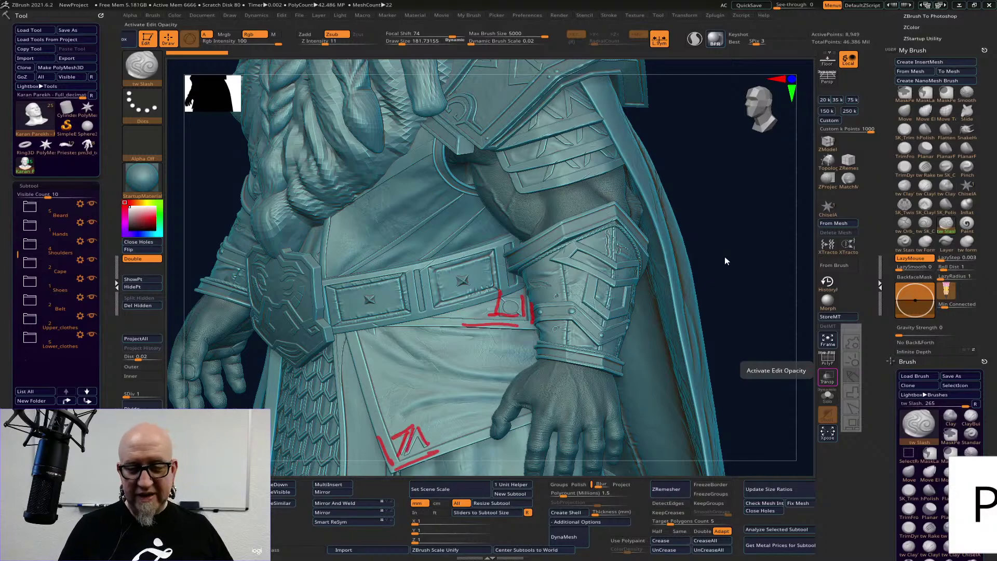
{"action": "key", "text": "Escape"}
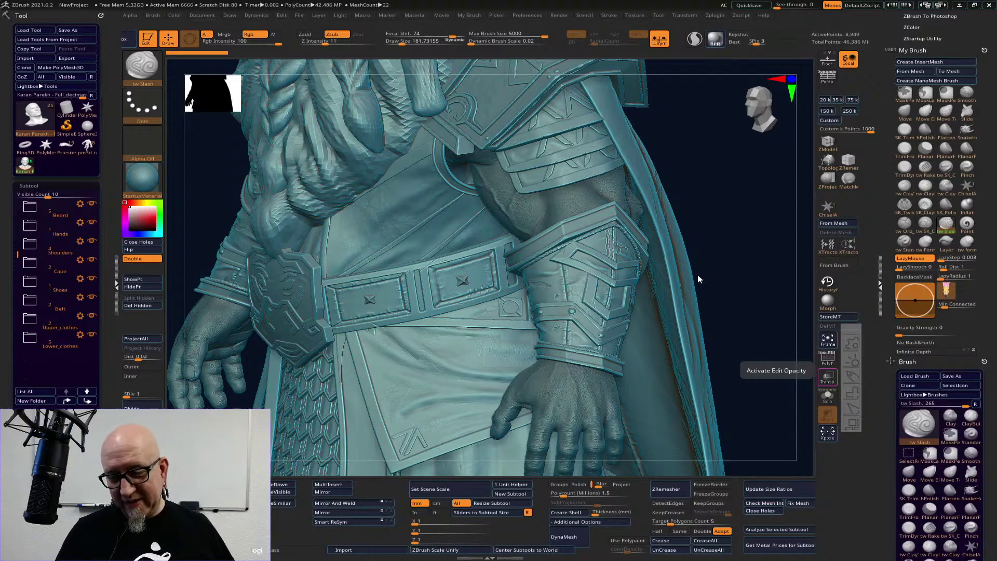
- Examine the belt, bracers and layered skirt from the front and three-quarter views, and the cape from behind
{"action": "left_click_drag", "start_coordinate": [742, 260], "coordinate": [740, 218]}
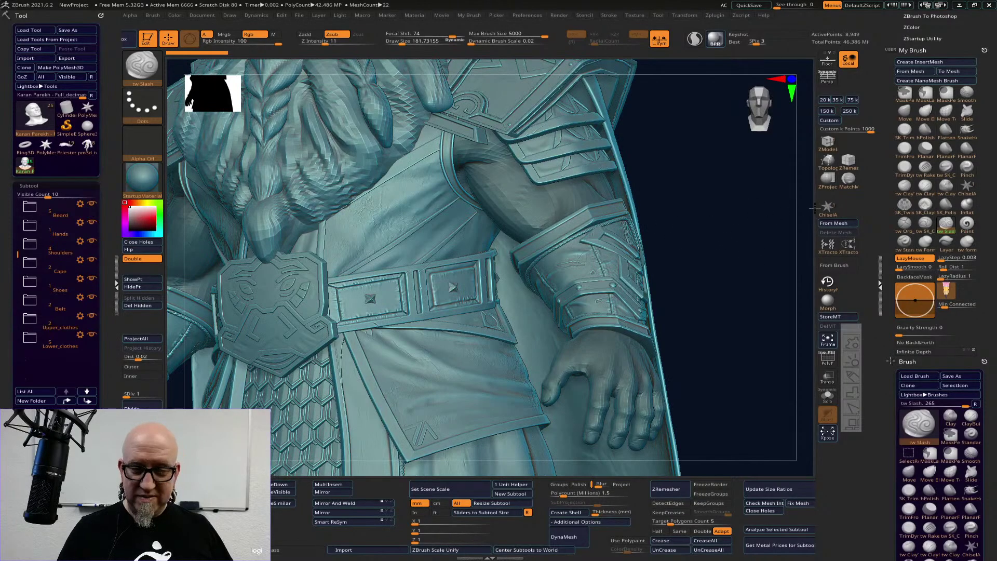
{"action": "left_click_drag", "start_coordinate": [841, 204], "coordinate": [810, 200]}
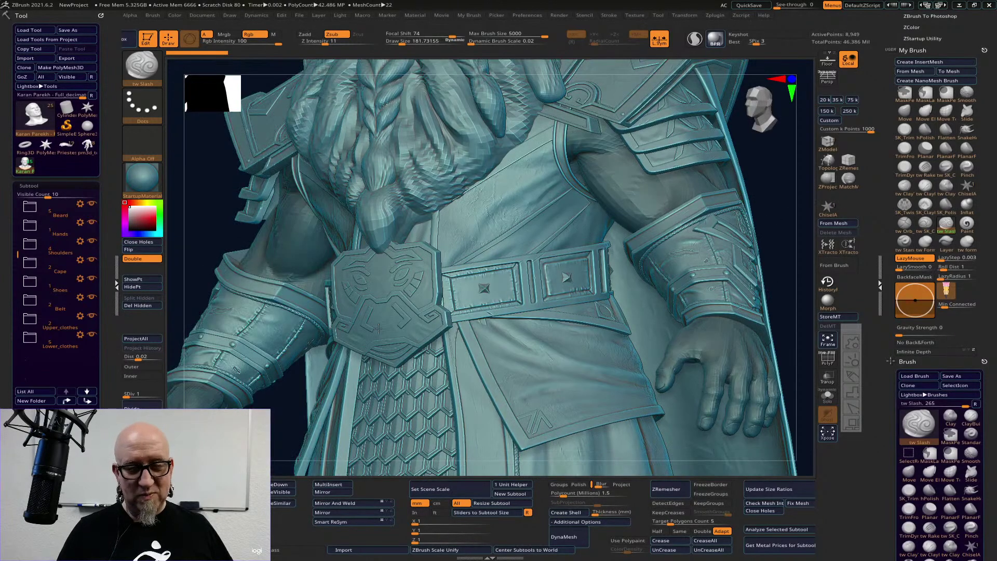
{"action": "left_click_drag", "start_coordinate": [192, 328], "coordinate": [245, 318], "text": "alt"}
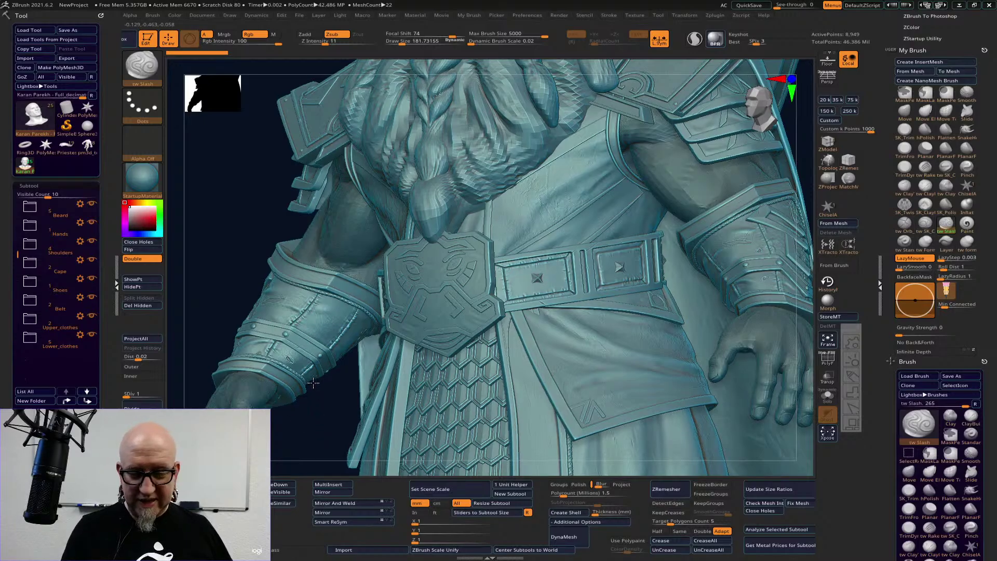
{"action": "key", "text": "f"}
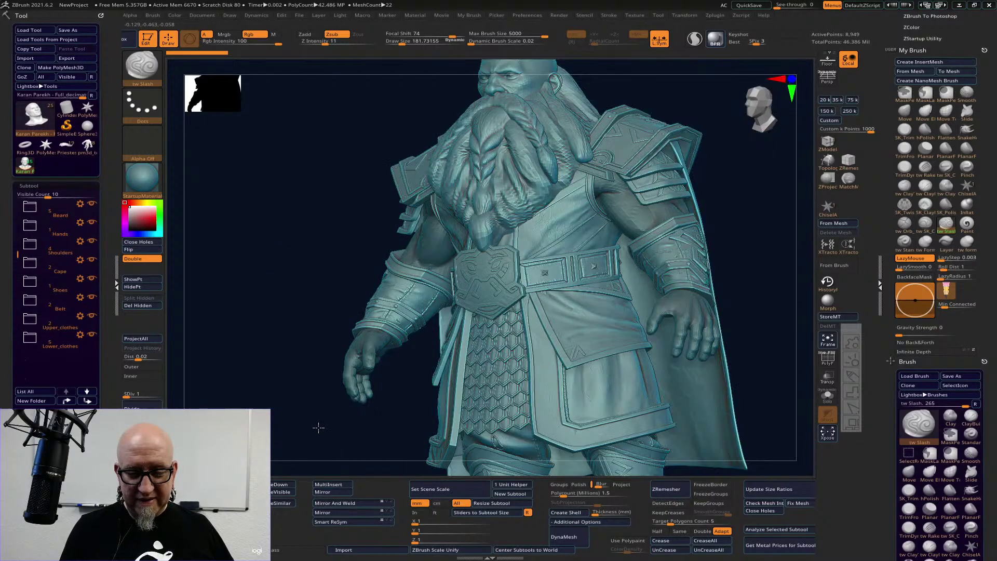
{"action": "left_click_drag", "start_coordinate": [335, 431], "coordinate": [347, 426]}
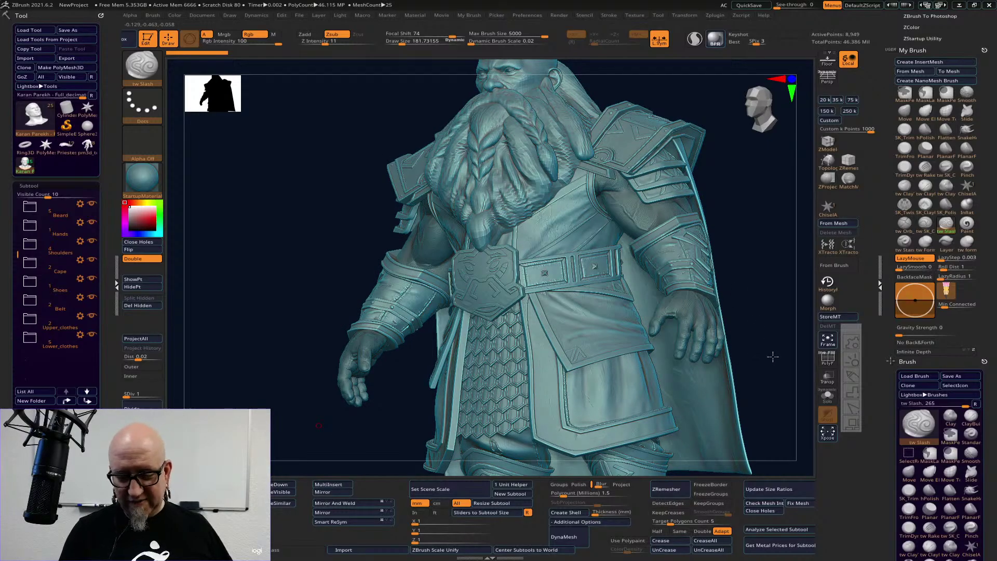
{"action": "left_click_drag", "start_coordinate": [772, 356], "coordinate": [726, 313], "text": "shift"}
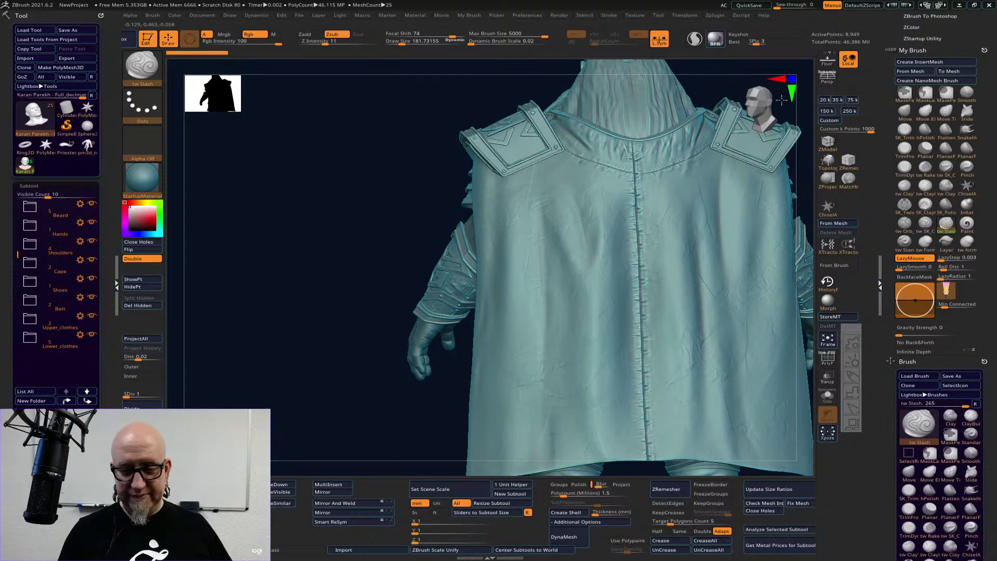
{"action": "left_click", "coordinate": [790, 78]}
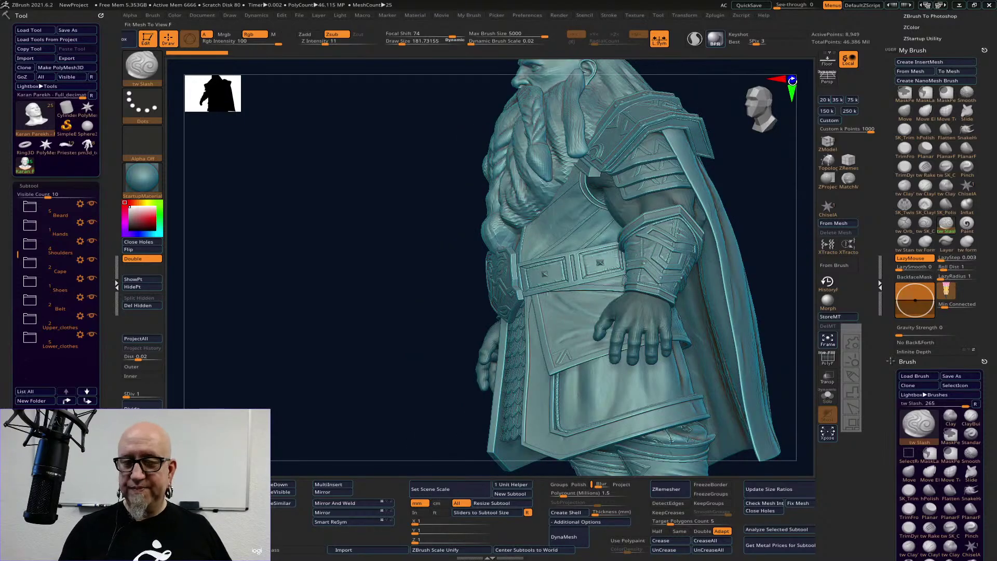
{"action": "left_click", "coordinate": [789, 78]}
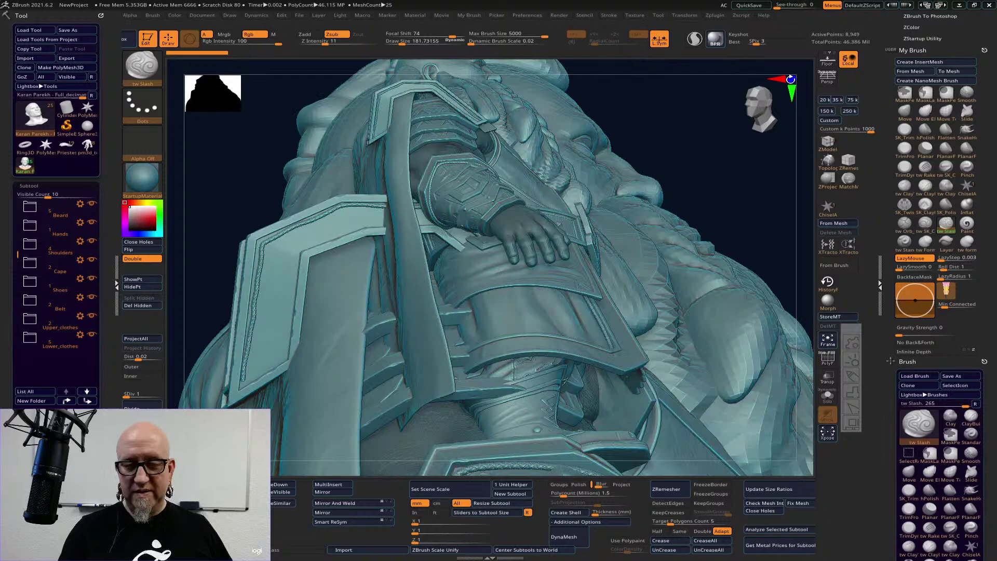
{"action": "left_click", "coordinate": [758, 113]}
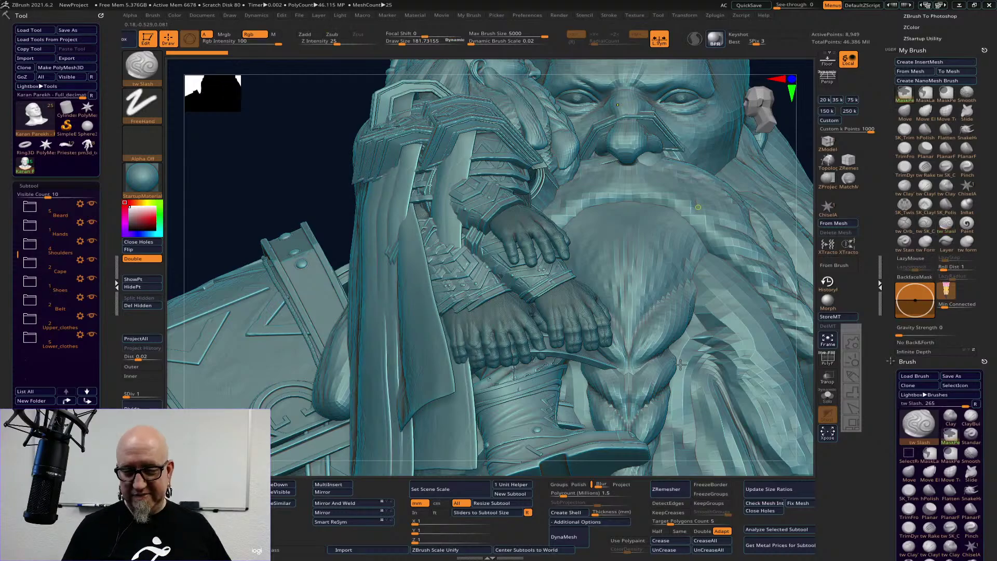
{"action": "key", "text": "ctrl+z"}
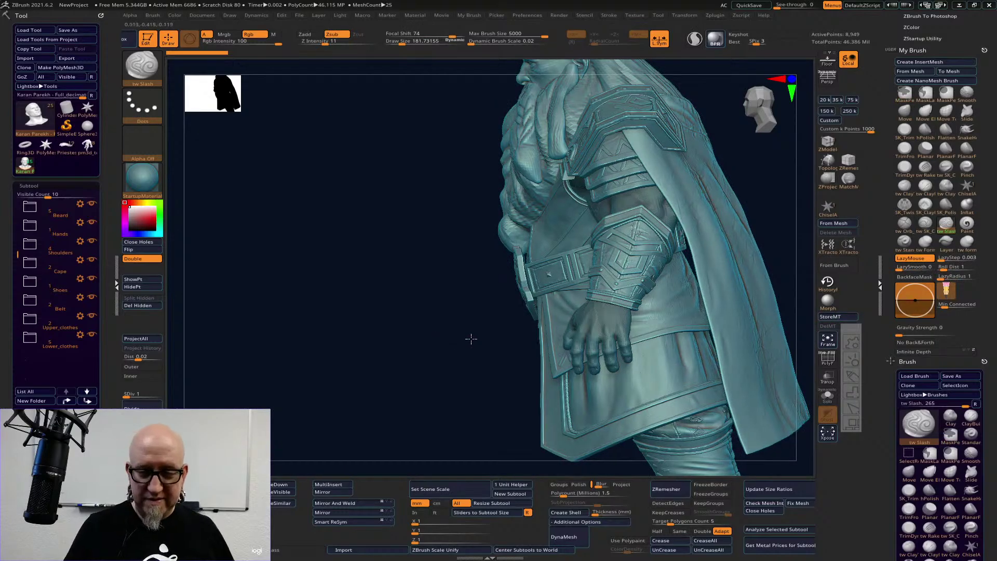
{"action": "key", "text": "ctrl+z"}
{"action": "key", "text": "ctrl+z"}
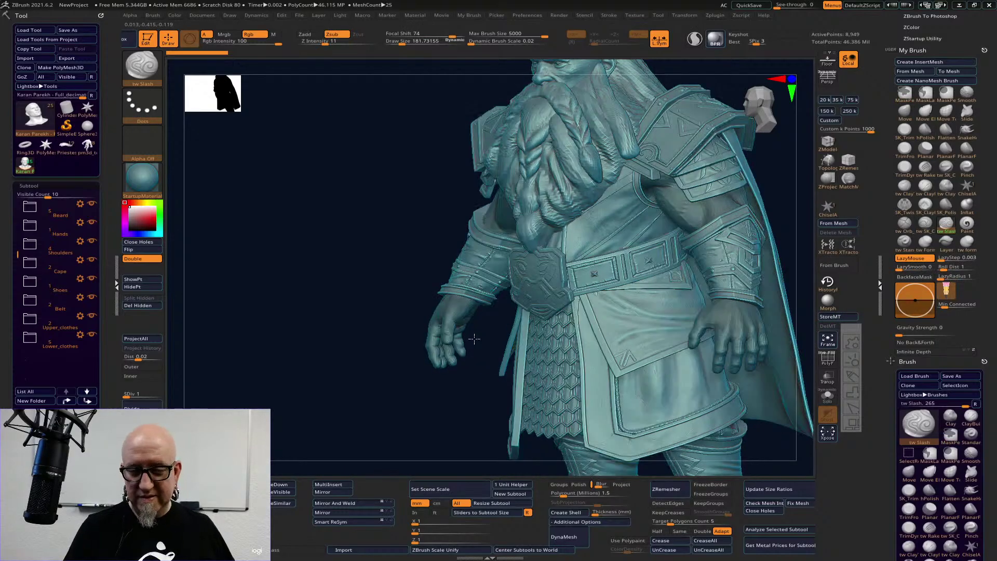
{"action": "key", "text": "ctrl+z"}
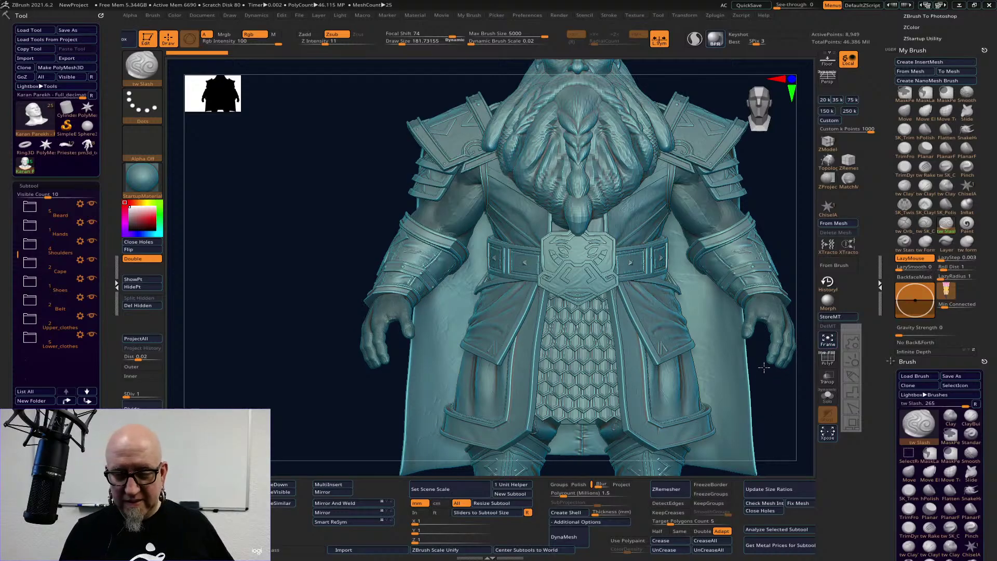
- Frame the whole dwarf from the front, mark the chest, waist and coat lines leading to the outlined buckle in red, and clear the markup
{"action": "key", "text": "f"}
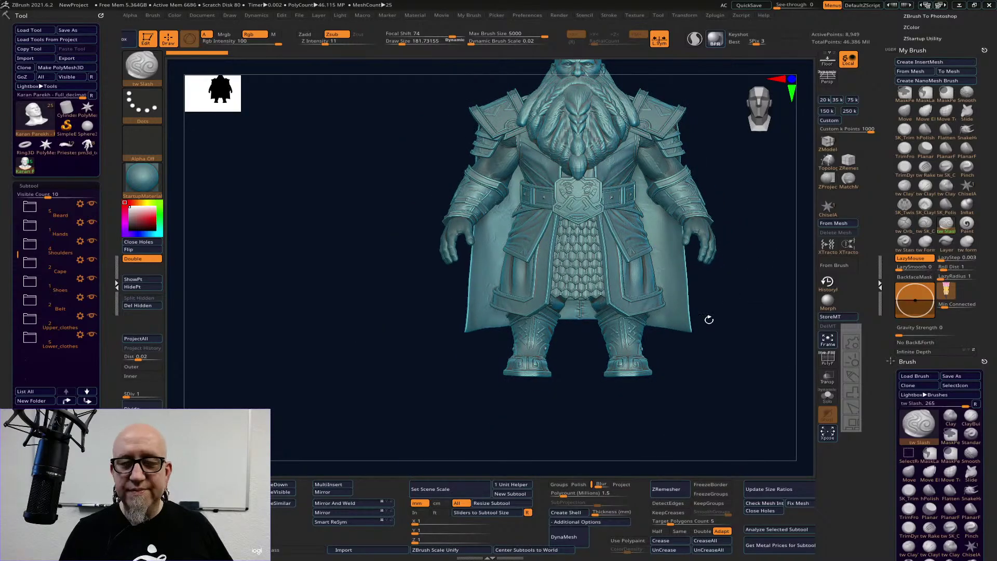
{"action": "left_click_drag", "start_coordinate": [707, 318], "coordinate": [654, 353], "text": "alt"}
{"action": "key", "text": "f"}
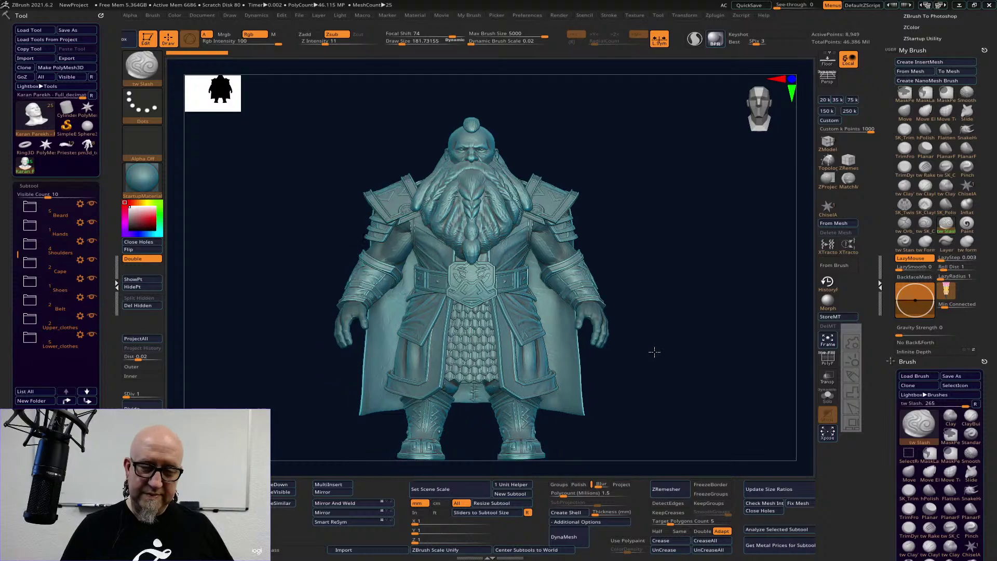
{"action": "left_click_drag", "start_coordinate": [660, 335], "coordinate": [655, 341]}
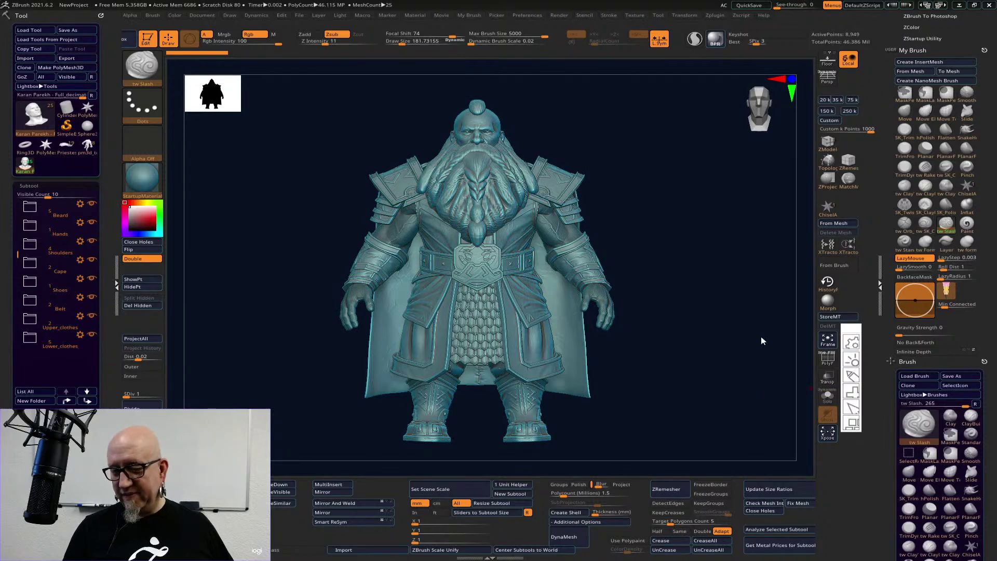
{"action": "left_click_drag", "start_coordinate": [571, 192], "coordinate": [555, 205]}
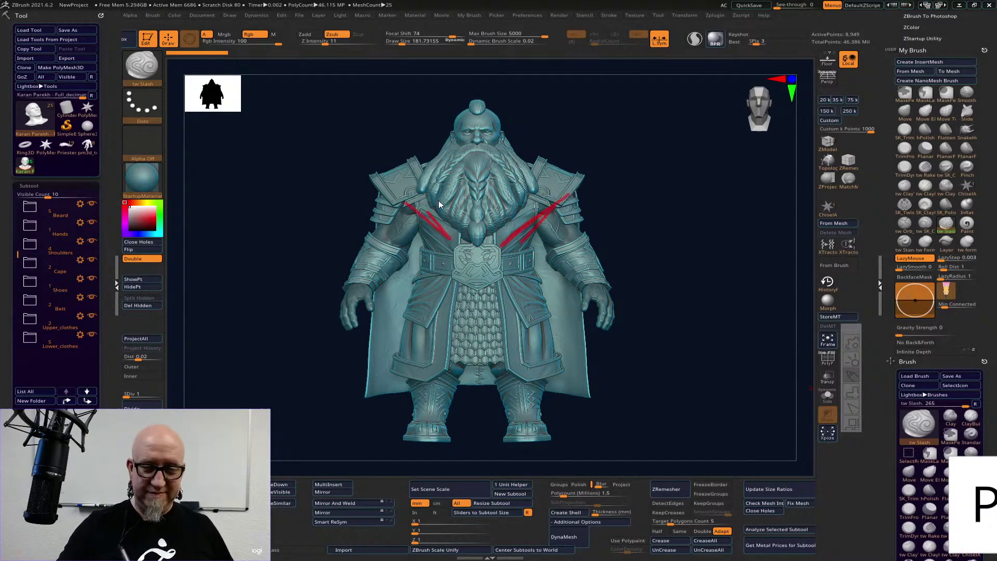
{"action": "left_click_drag", "start_coordinate": [420, 179], "coordinate": [475, 240]}
{"action": "left_click_drag", "start_coordinate": [542, 174], "coordinate": [478, 240]}
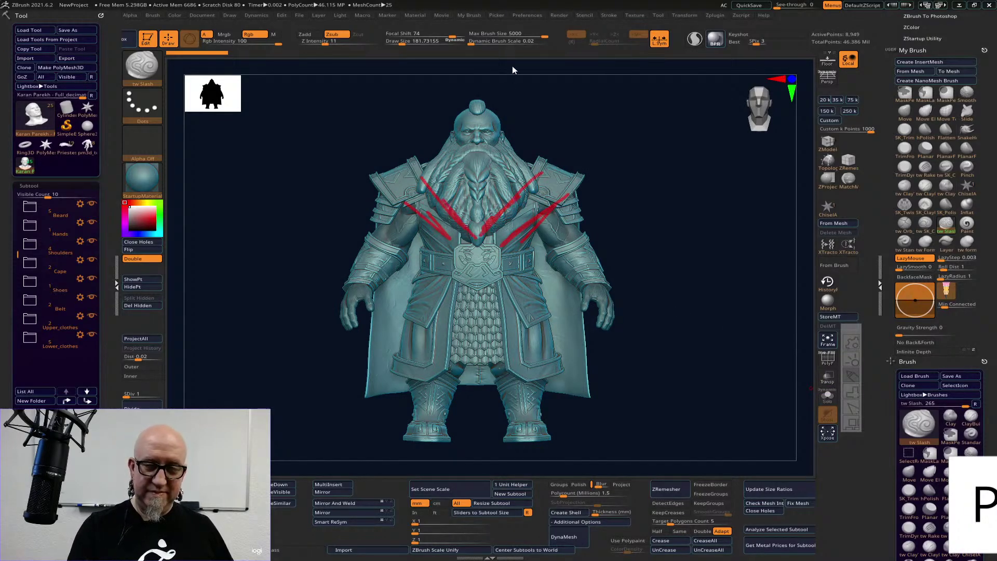
{"action": "left_click_drag", "start_coordinate": [440, 380], "coordinate": [488, 287]}
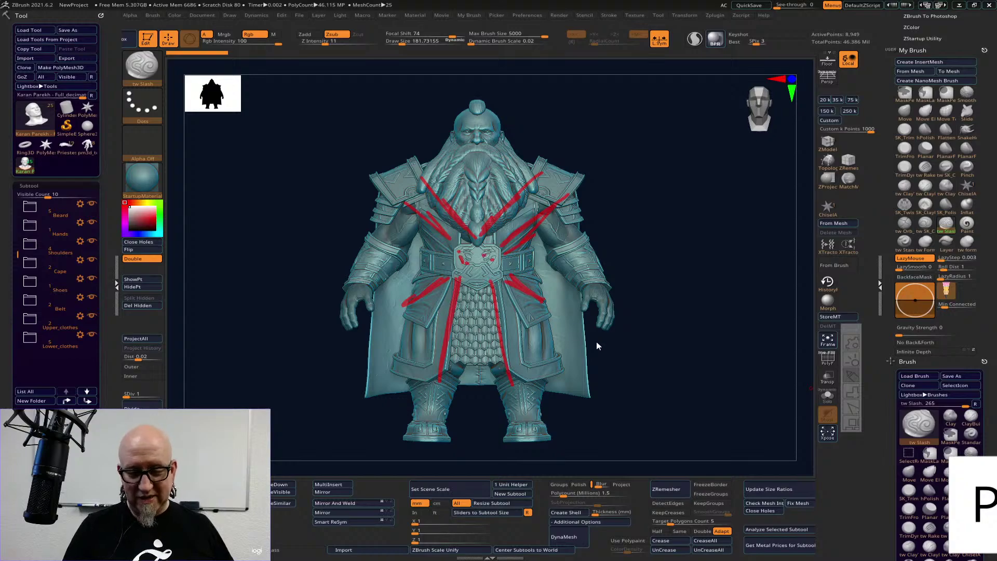
{"action": "mouse_move", "coordinate": [469, 259]}
{"action": "left_mouse_down"}
{"action": "mouse_move", "coordinate": [458, 250]}
{"action": "mouse_move", "coordinate": [498, 263]}
{"action": "left_mouse_up"}
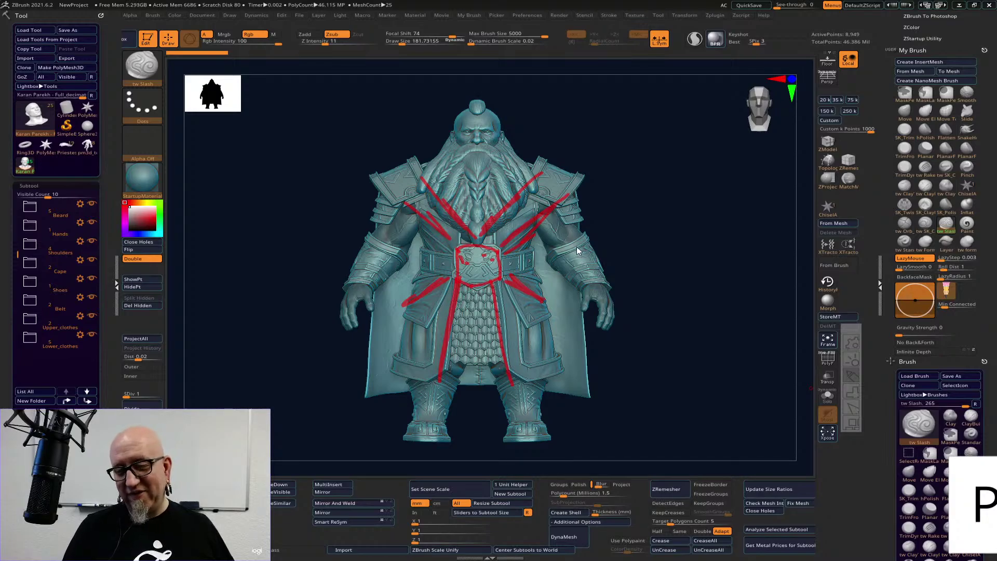
{"action": "key", "text": "Escape"}
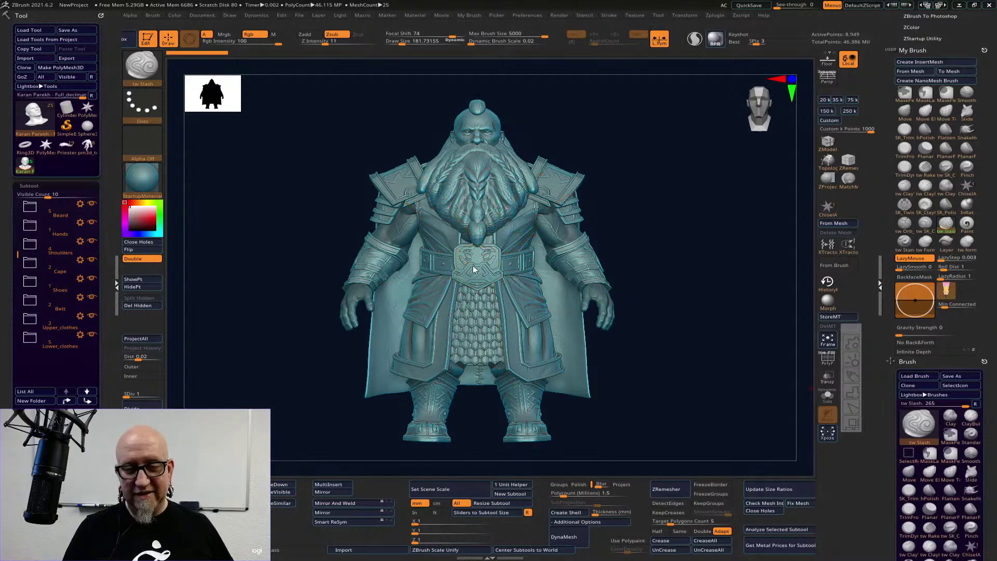
{"action": "left_click_drag", "start_coordinate": [684, 258], "coordinate": [663, 254]}
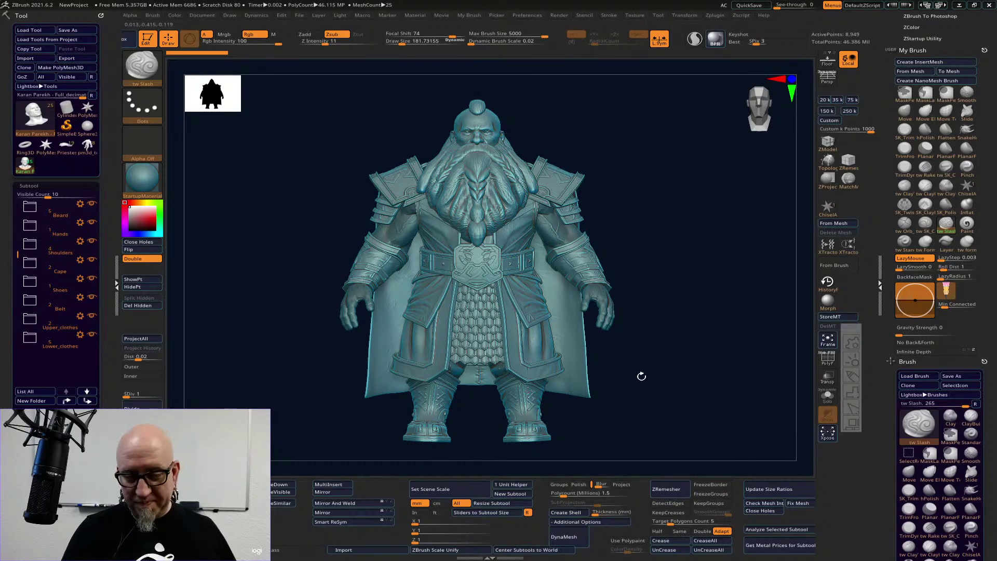
{"action": "left_click_drag", "start_coordinate": [726, 357], "coordinate": [608, 435]}
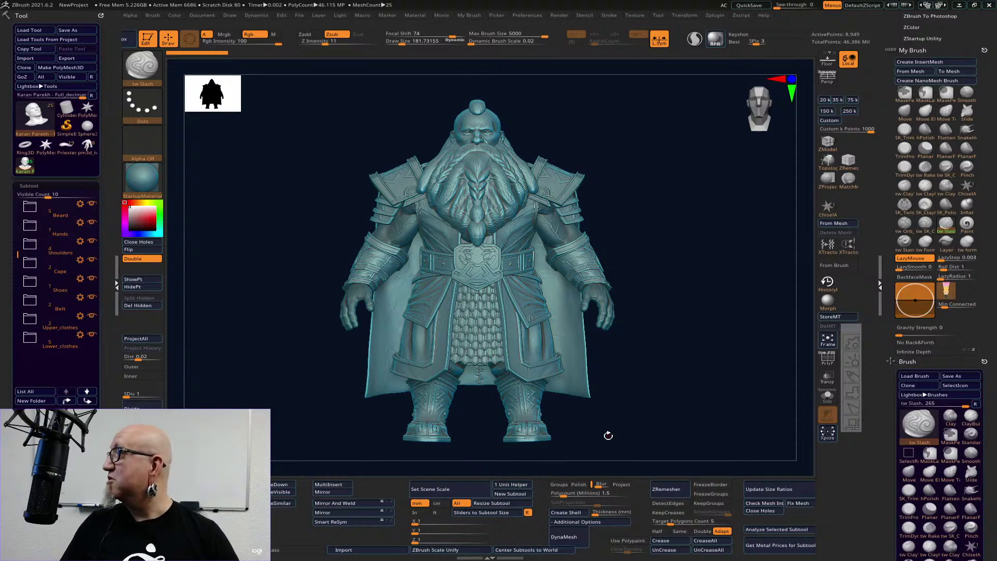
- Switch to Discord, check the messages in the admin-only-text and hub channels, and return to the dwarf in ZBrush
{"action": "key", "text": "super"}
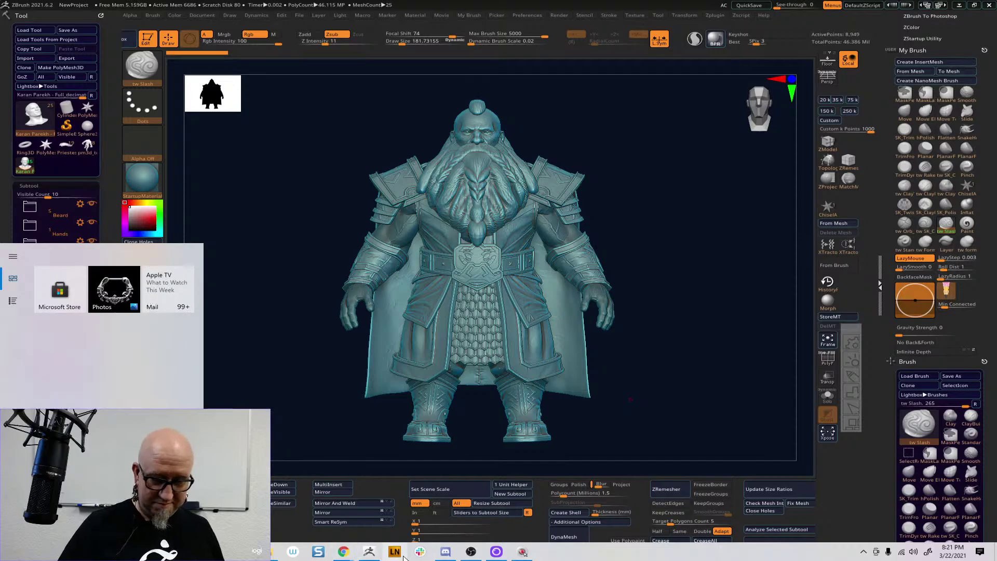
{"action": "left_click", "coordinate": [447, 553]}
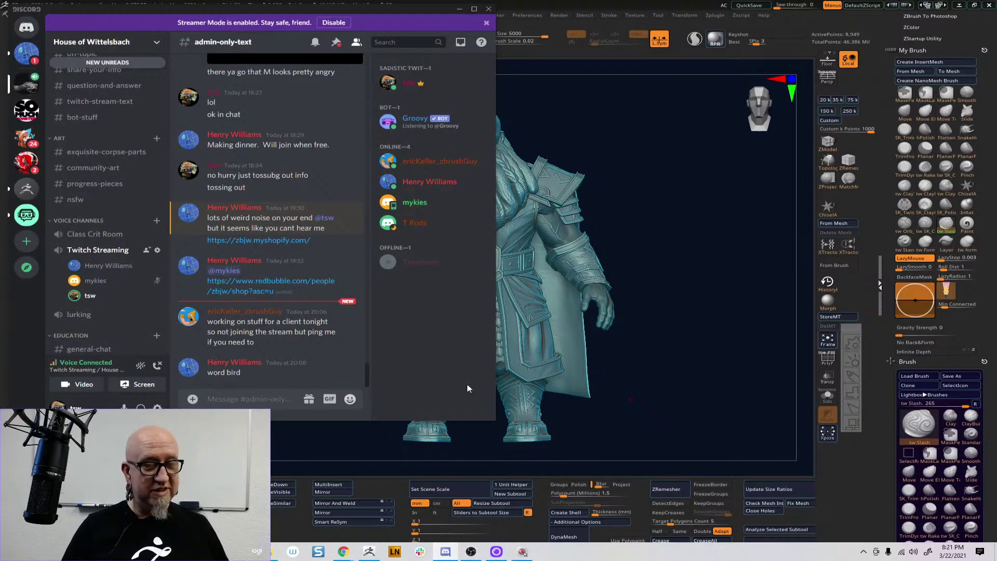
{"action": "left_click", "coordinate": [696, 309]}
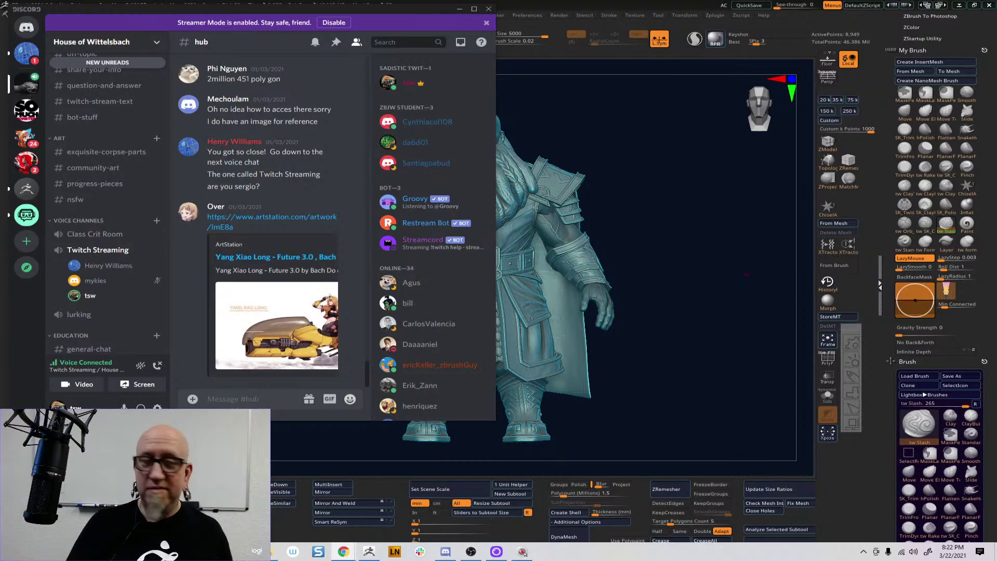
{"action": "key", "text": "super"}
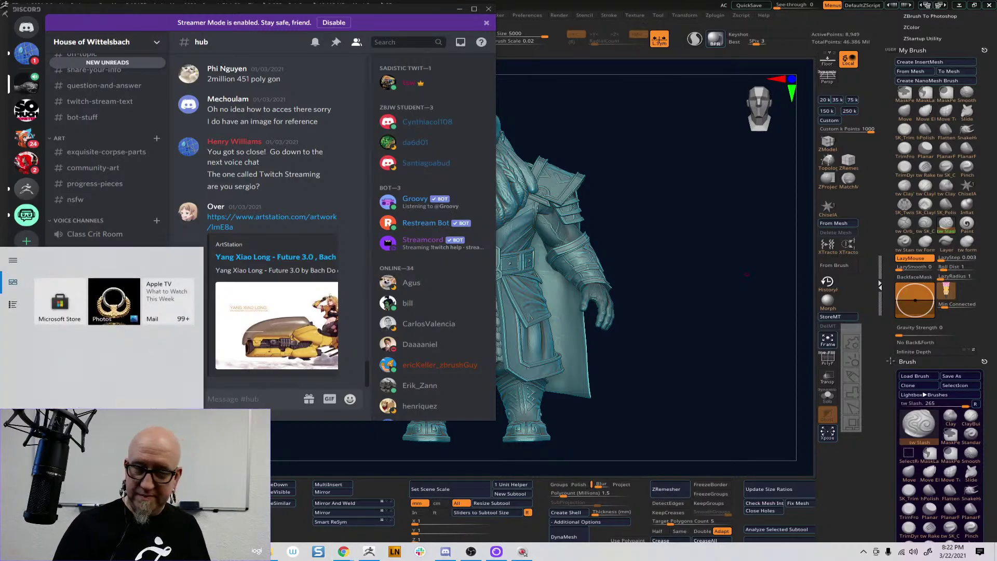
{"action": "left_click", "coordinate": [659, 263]}
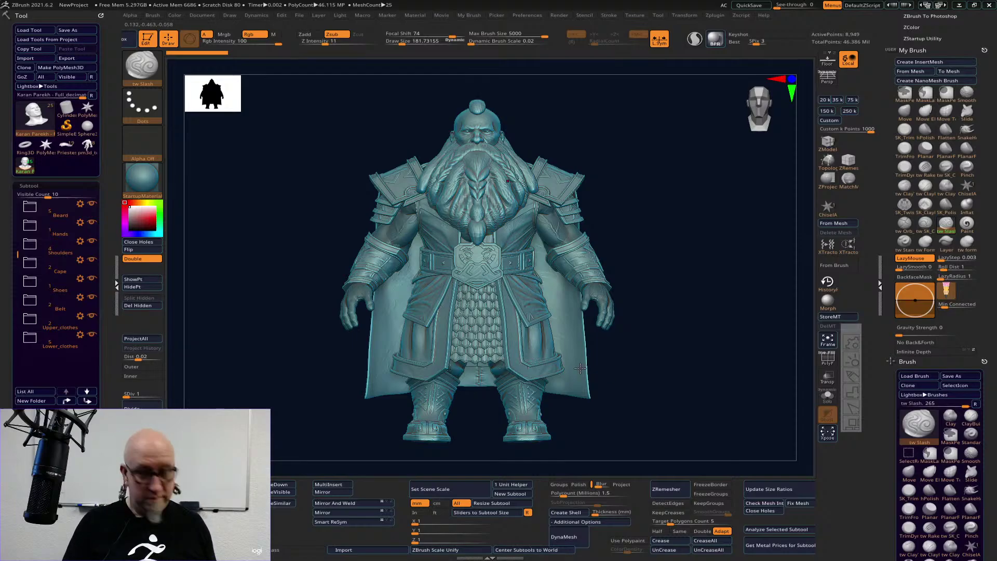
- Switch to Discord and open the off-topic channel of the House of Wittelsbach server
{"action": "key", "text": "super"}
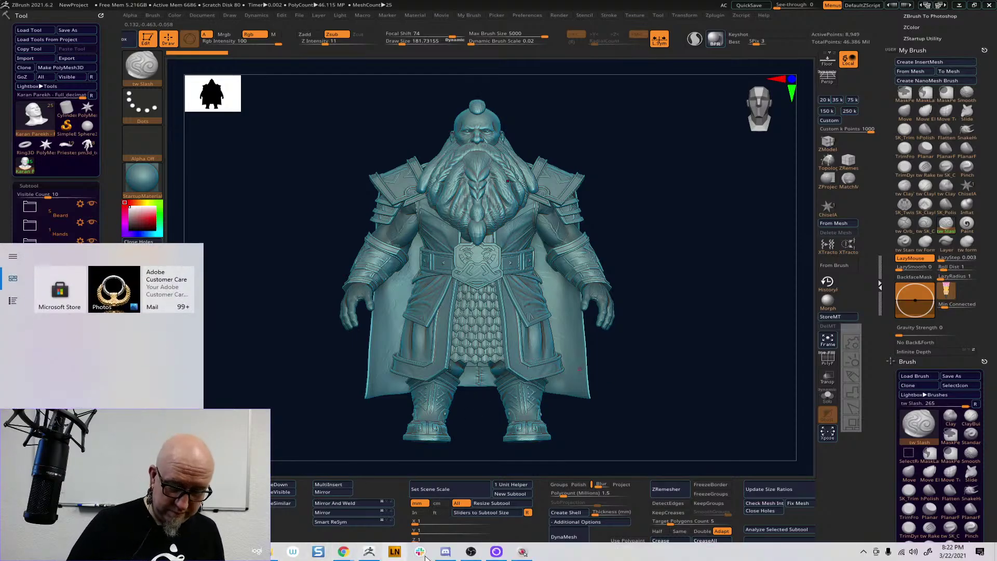
{"action": "left_click", "coordinate": [446, 552]}
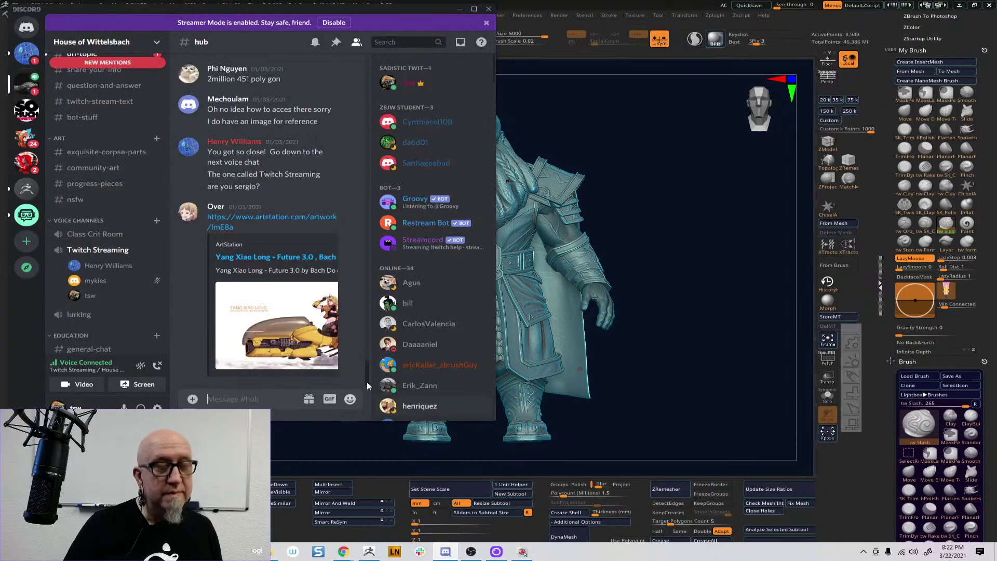
{"action": "left_click", "coordinate": [112, 51]}
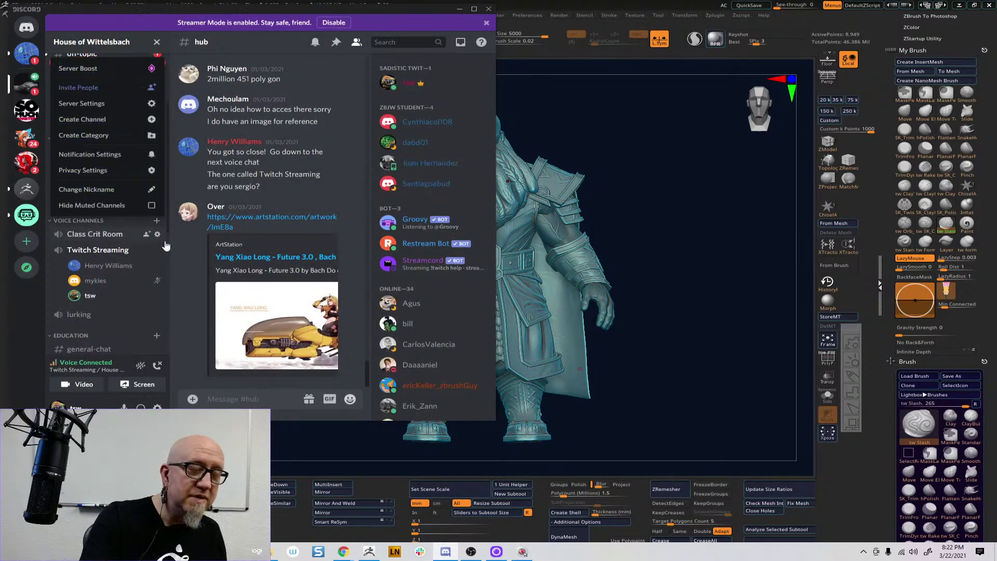
{"action": "left_click", "coordinate": [167, 125]}
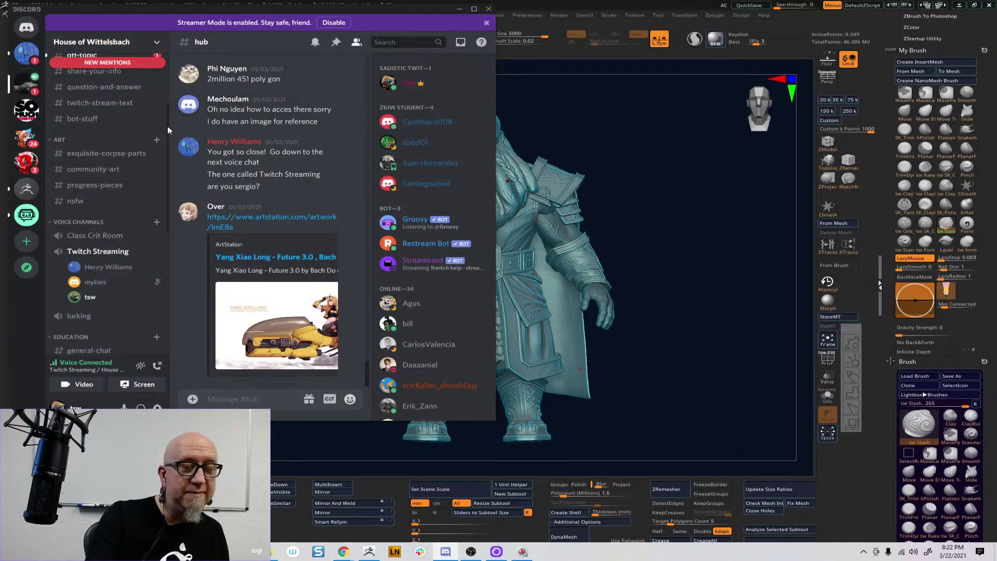
{"action": "left_click_drag", "start_coordinate": [167, 125], "coordinate": [167, 84]}
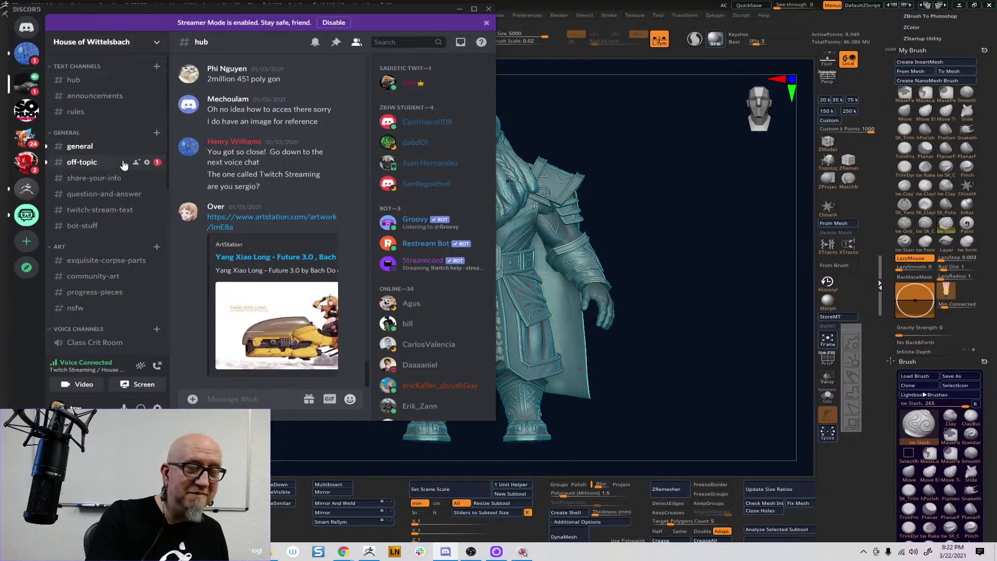
{"action": "left_click", "coordinate": [123, 164]}
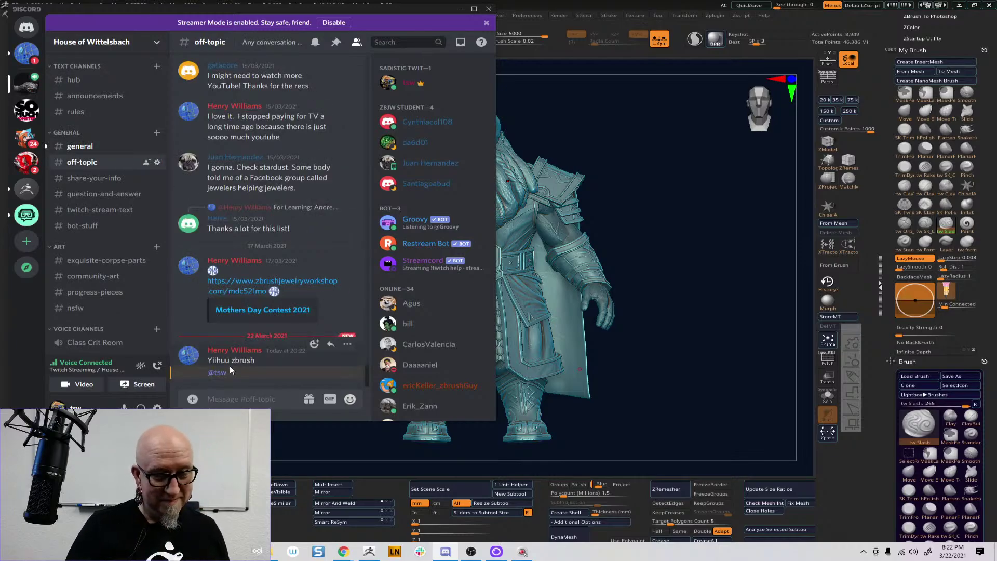
- Copy the text "Yiihuu zbrush" from the newest message in the off-topic channel
{"action": "left_click_drag", "start_coordinate": [257, 361], "coordinate": [216, 361]}
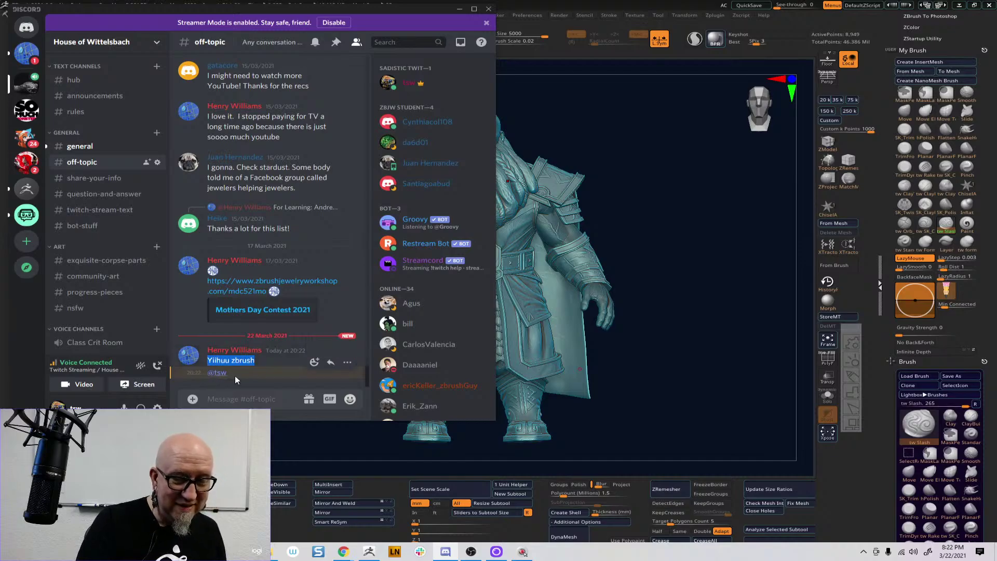
{"action": "right_click", "coordinate": [244, 362]}
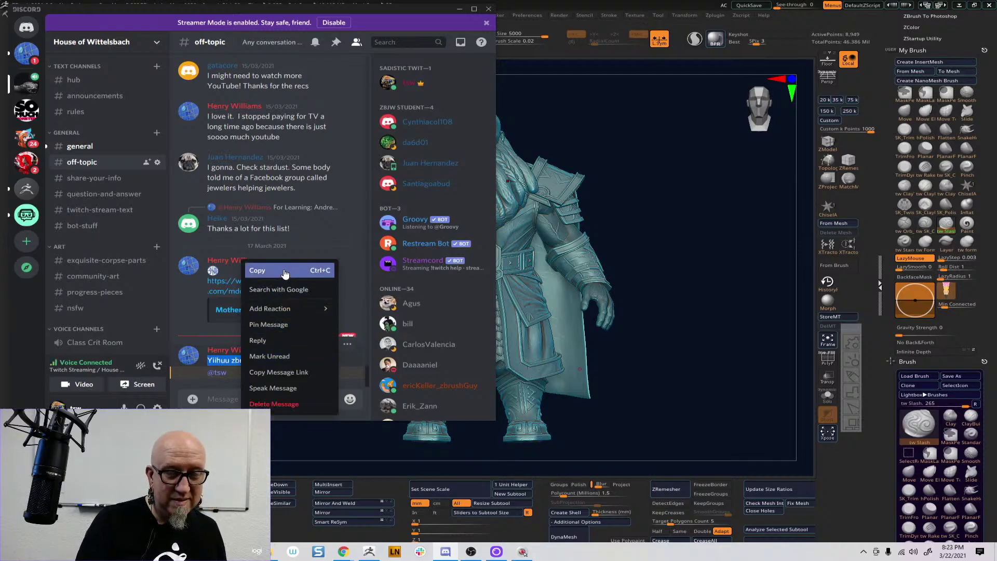
{"action": "left_click", "coordinate": [285, 271]}
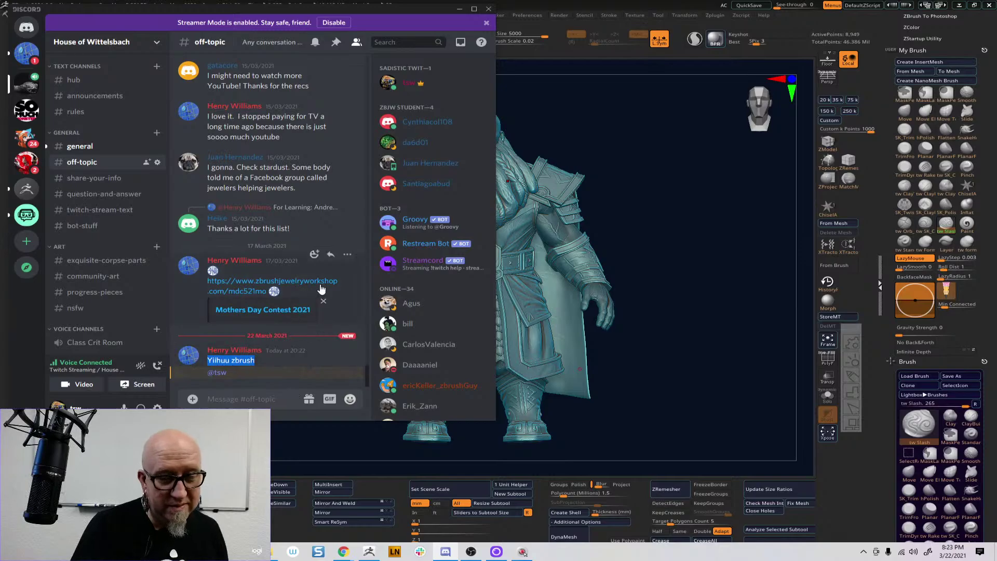
{"action": "scroll", "coordinate": [368, 362], "scroll_direction": "up", "scroll_amount": 1}
{"action": "scroll", "coordinate": [367, 362], "scroll_direction": "down", "scroll_amount": 1}
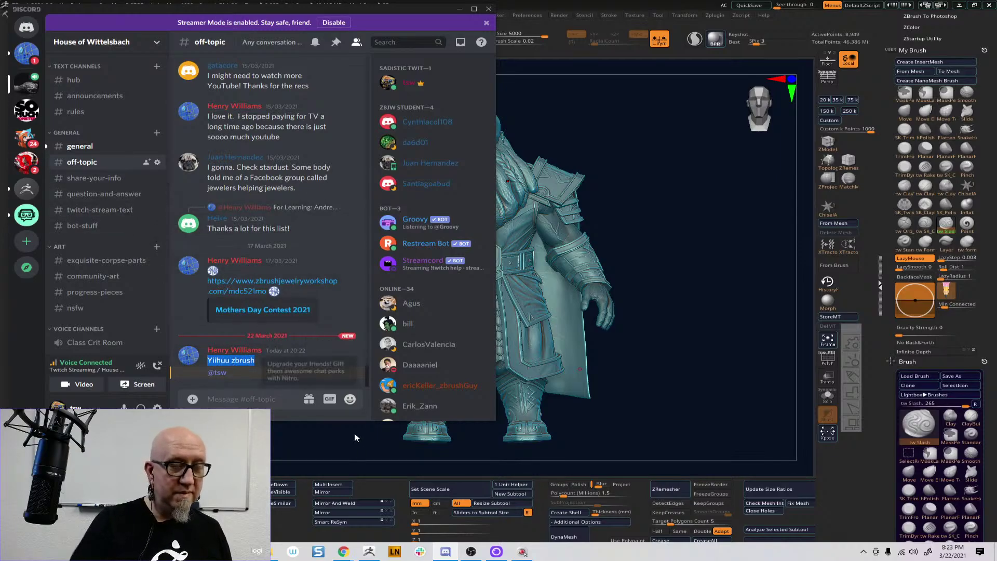
- Switch to Chrome, search Google for "Yiihuu zbrush" in a new tab, and show the image results
{"action": "mouse_move", "coordinate": [343, 552]}
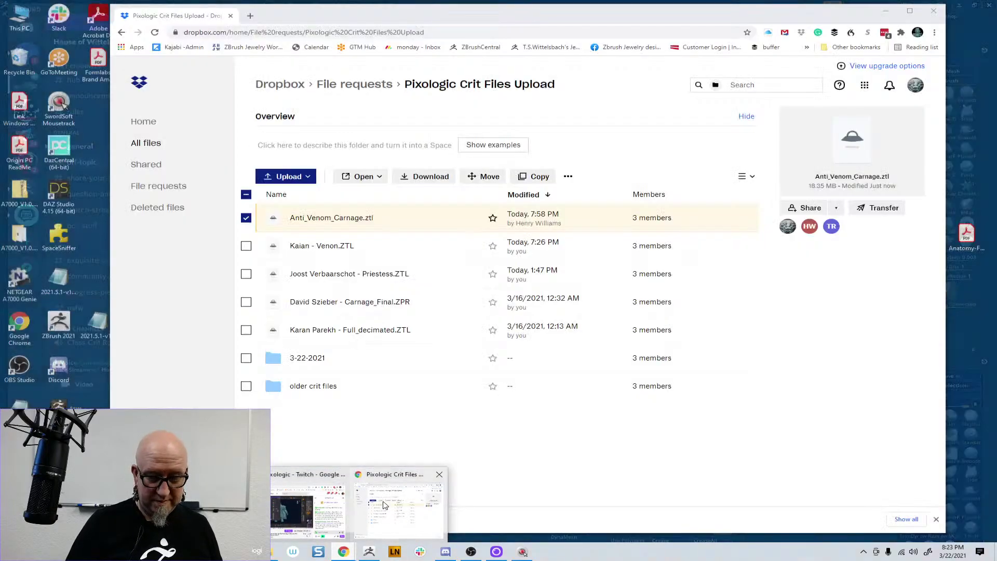
{"action": "left_click", "coordinate": [384, 505]}
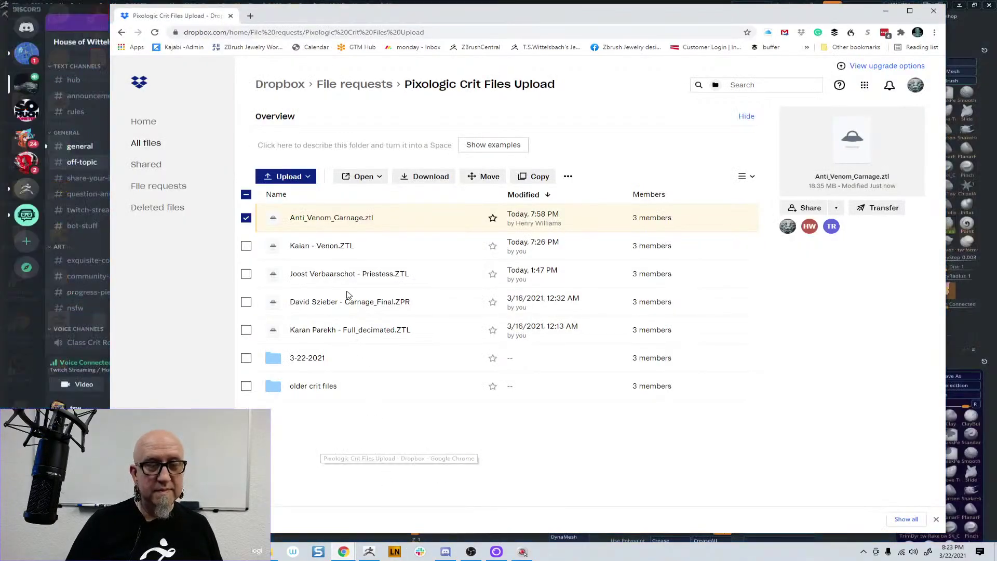
{"action": "left_click", "coordinate": [250, 15]}
{"action": "left_click", "coordinate": [286, 34]}
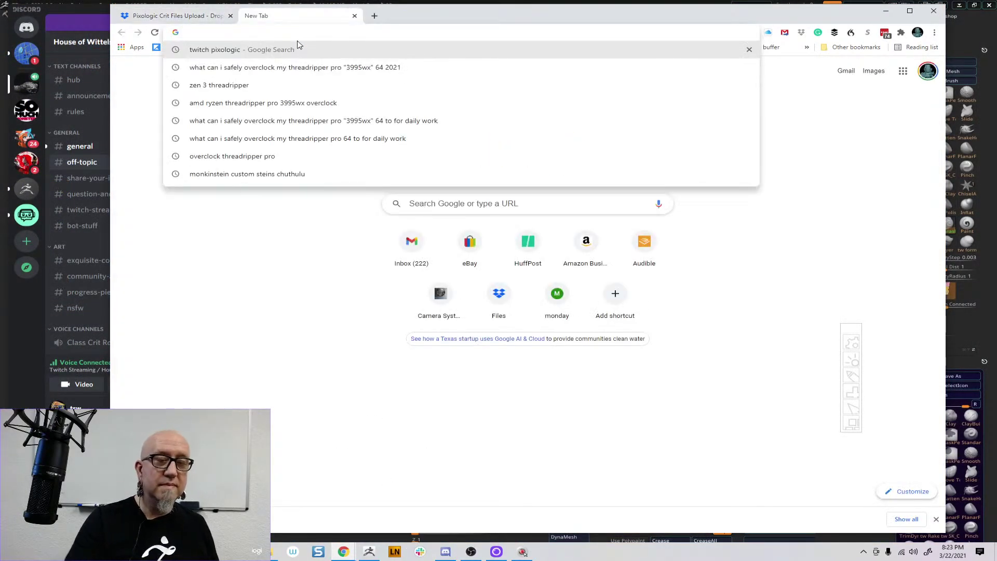
{"action": "type", "text": "Yihuu zbrush"}
{"action": "key", "text": "Return"}
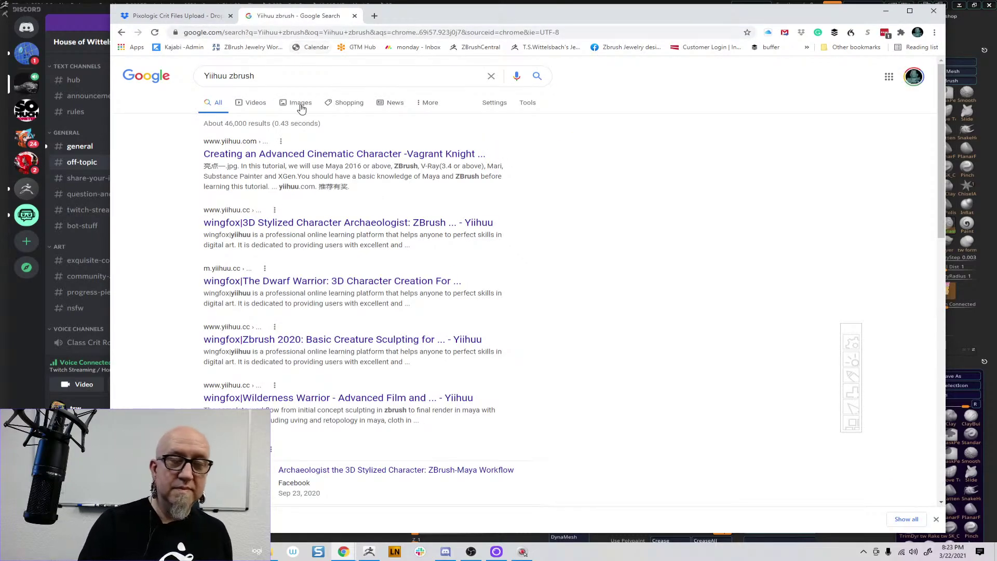
{"action": "left_click", "coordinate": [301, 107]}
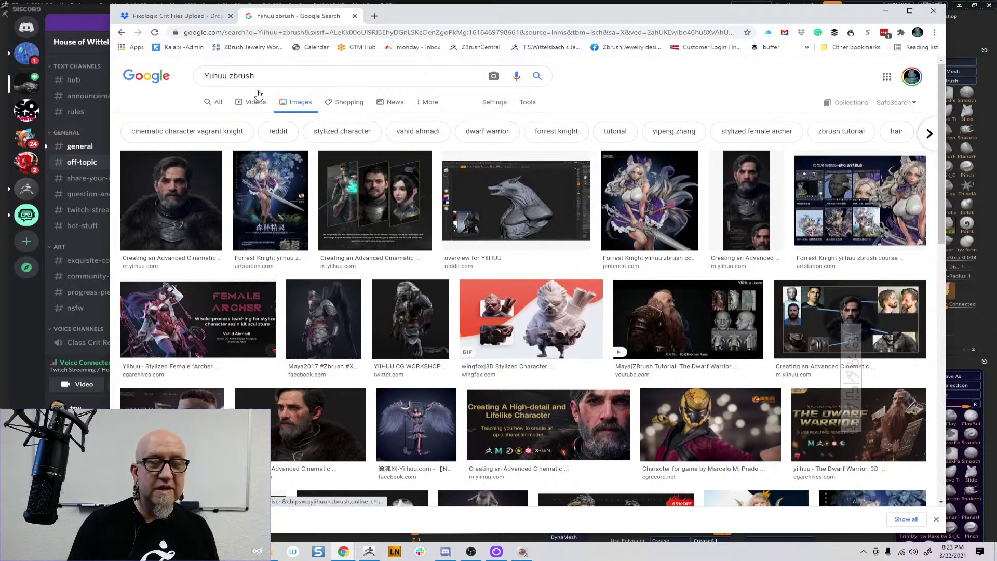
- Replace "zbrush" in the image search with a backslash, search again, and browse the results for dwarf warrior renders
{"action": "double_click", "coordinate": [276, 82]}
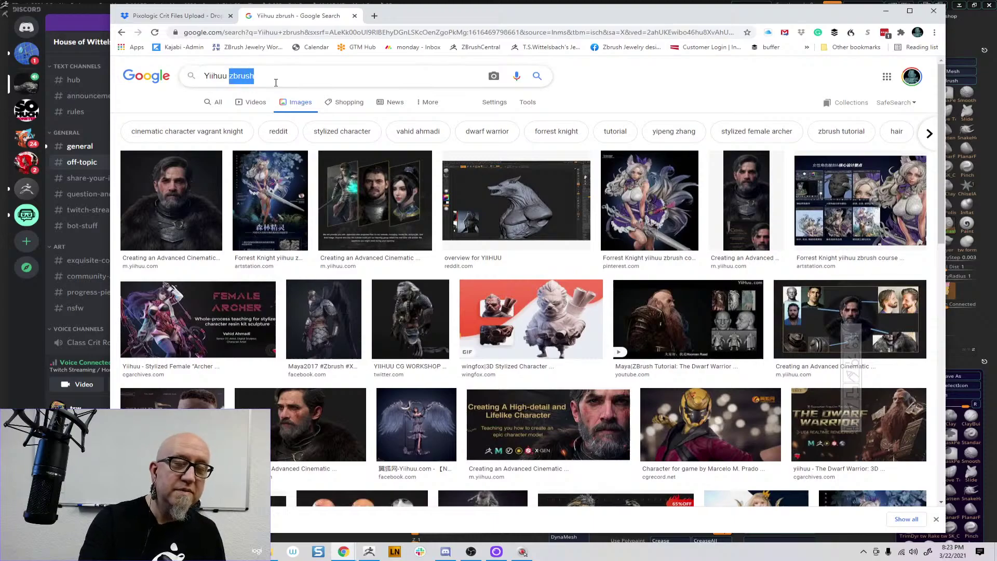
{"action": "type", "text": "\\"}
{"action": "key", "text": "Return"}
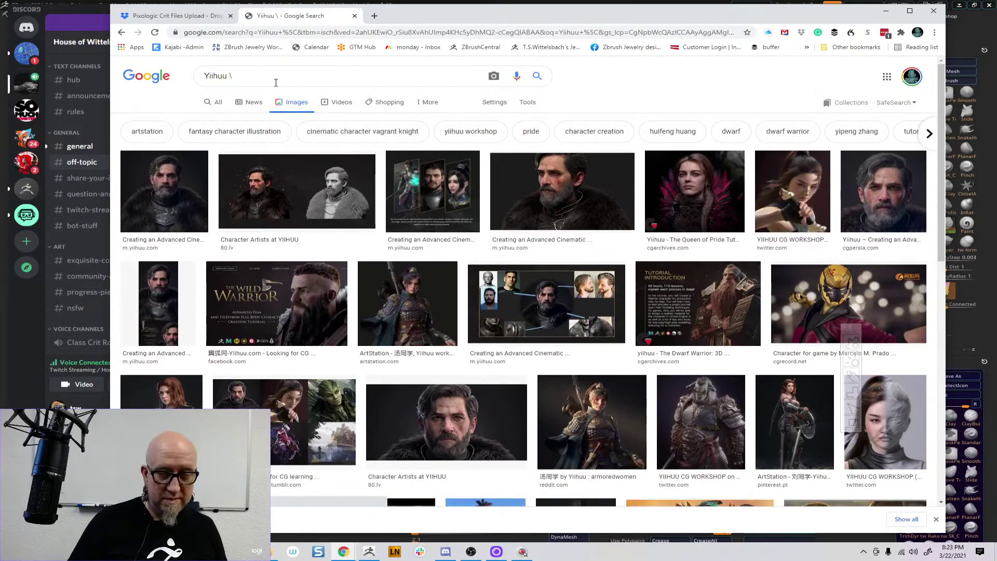
{"action": "scroll", "coordinate": [940, 227], "scroll_direction": "down", "scroll_amount": 3}
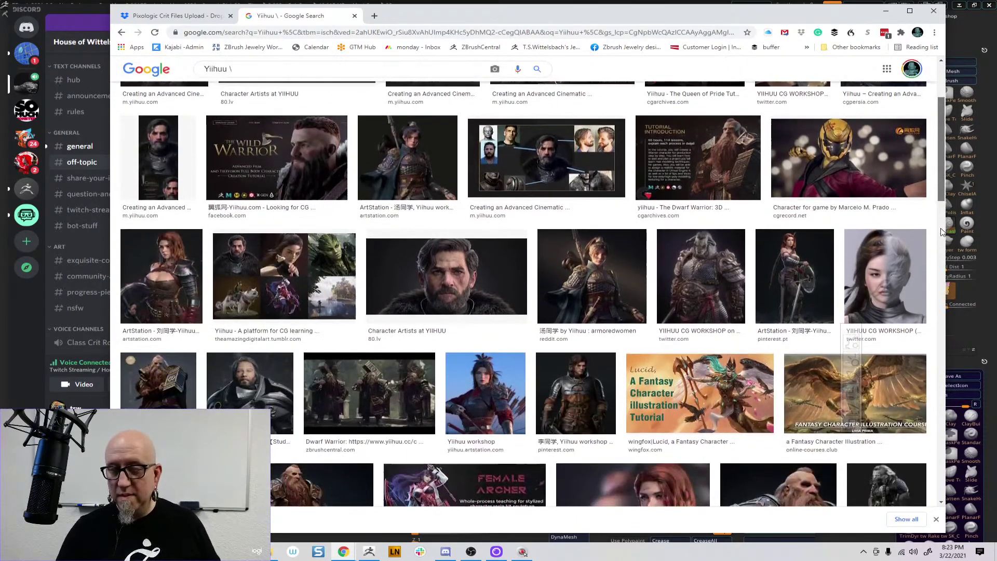
{"action": "scroll", "coordinate": [941, 250], "scroll_direction": "down", "scroll_amount": 7}
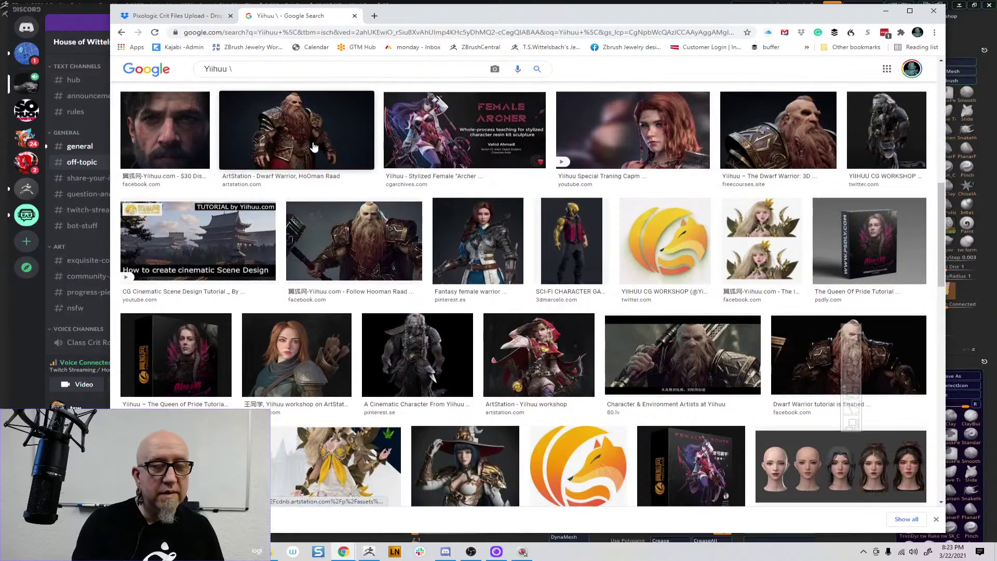
- Preview the ArtStation Dwarf Warrior image and the related full-body render of the dwarf holding a hammer
{"action": "left_click", "coordinate": [314, 146]}
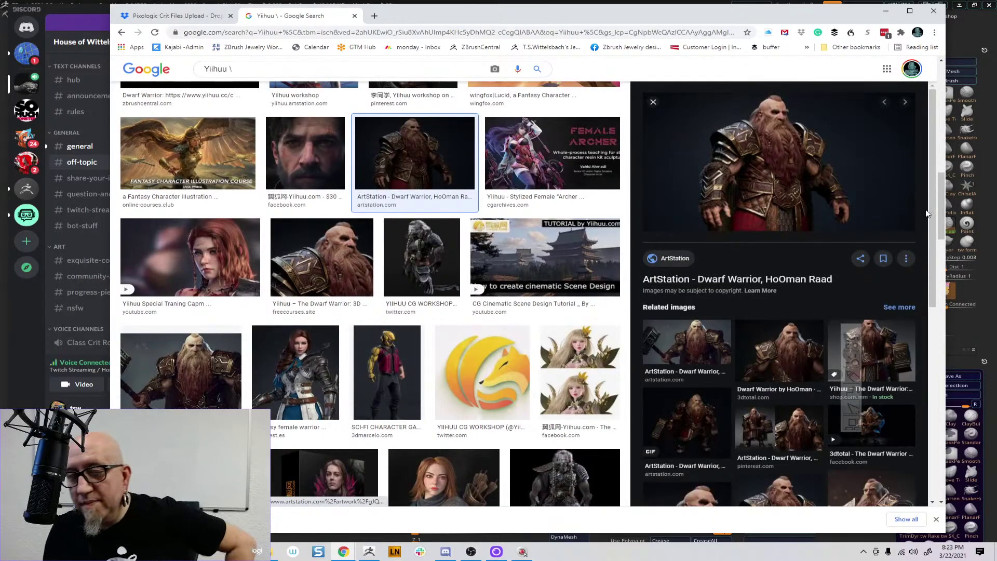
{"action": "scroll", "coordinate": [929, 210], "scroll_direction": "down", "scroll_amount": 1}
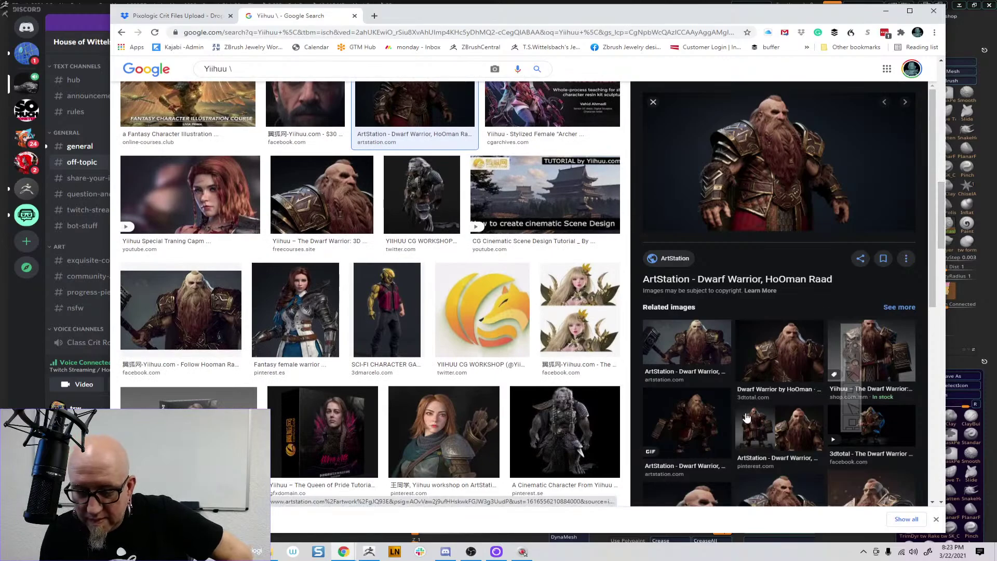
{"action": "left_click", "coordinate": [705, 407]}
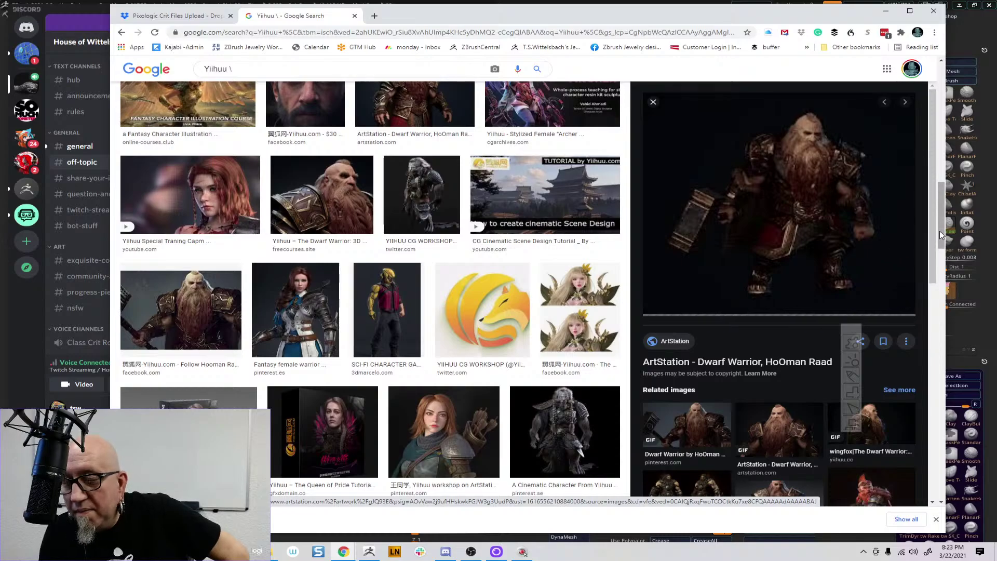
{"action": "left_click_drag", "start_coordinate": [939, 230], "coordinate": [937, 237]}
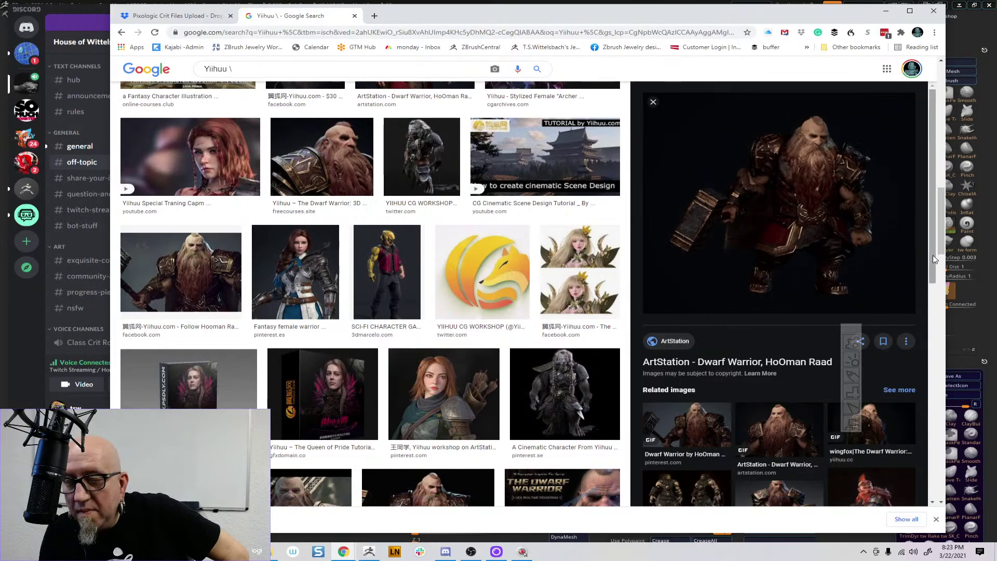
- Browse the related images, previewing the front-facing ArtStation Dwarf Warrior bust and the Dwarf Warrior tutorial introduction
{"action": "scroll", "coordinate": [922, 340], "scroll_direction": "down", "scroll_amount": 3}
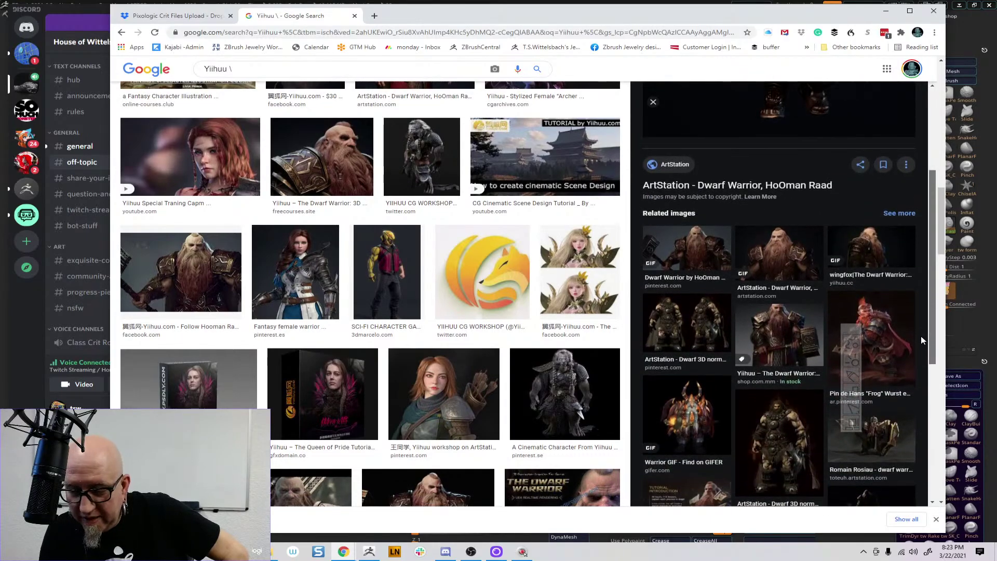
{"action": "scroll", "coordinate": [921, 345], "scroll_direction": "down", "scroll_amount": 1}
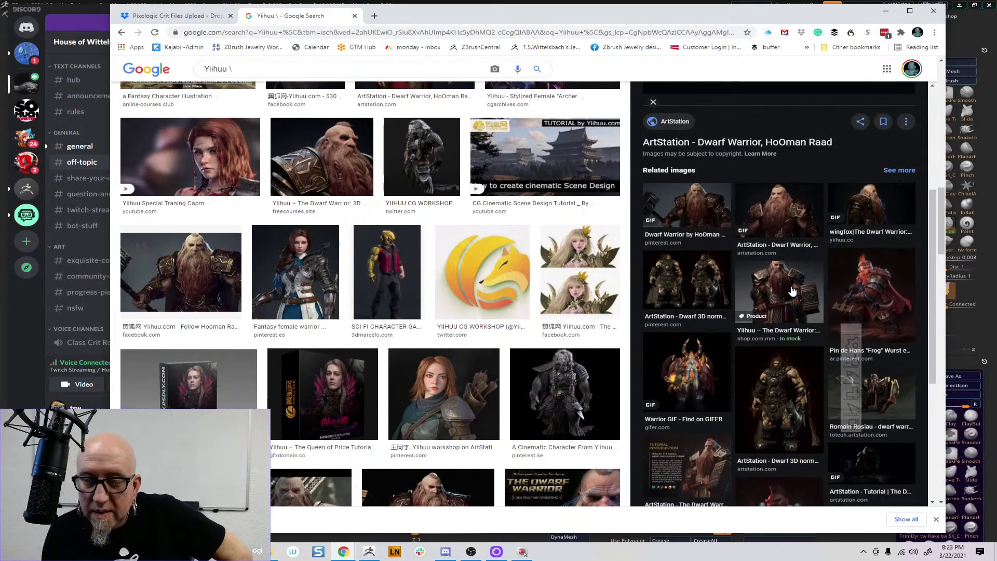
{"action": "left_click", "coordinate": [785, 231]}
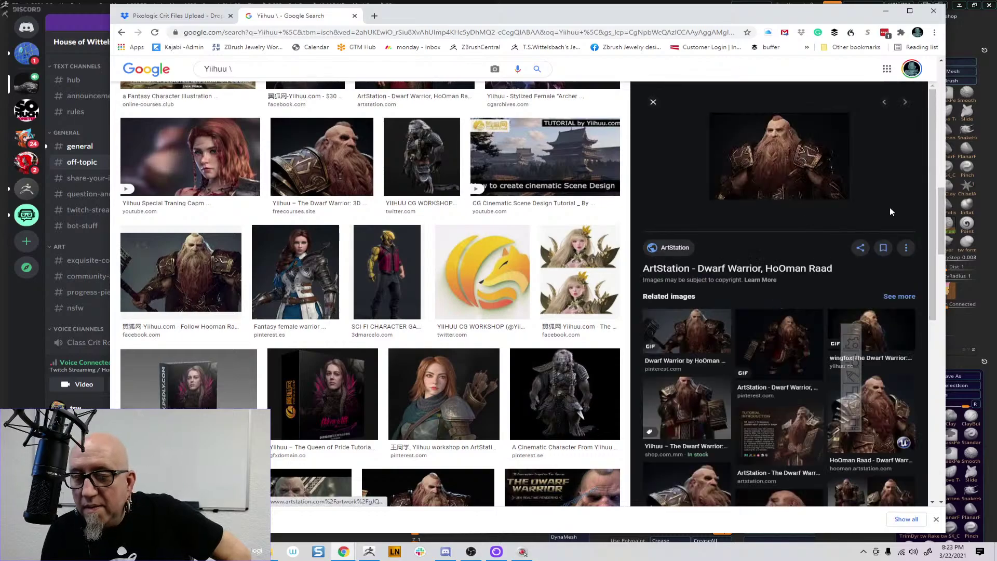
{"action": "left_click", "coordinate": [795, 450]}
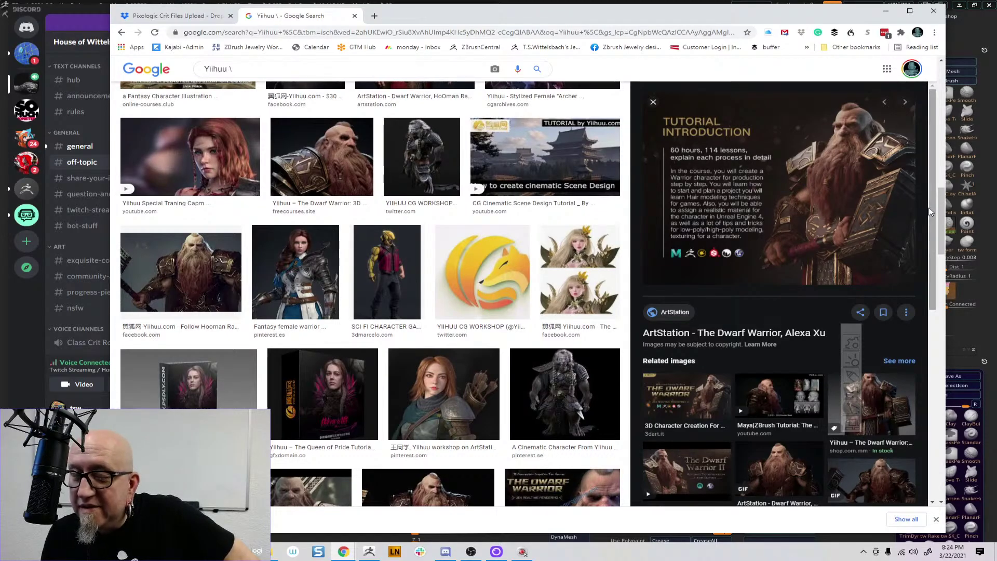
{"action": "left_click_drag", "start_coordinate": [929, 208], "coordinate": [921, 376]}
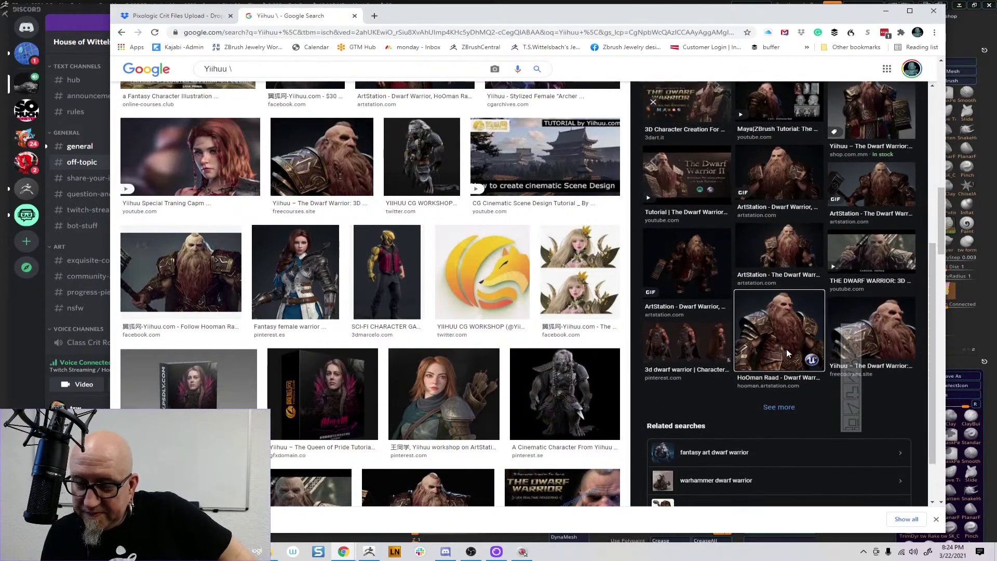
- Preview the Unreal Engine-badged ArtStation Dwarf Warrior image and browse its related dwarf images
{"action": "left_click", "coordinate": [786, 349]}
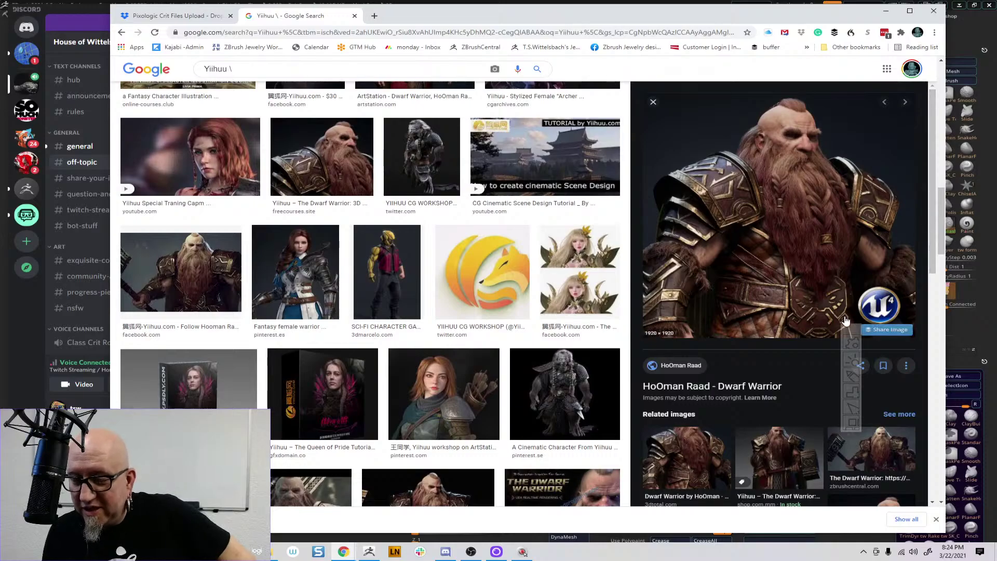
{"action": "left_click_drag", "start_coordinate": [932, 248], "coordinate": [922, 295]}
{"action": "scroll", "coordinate": [916, 333], "scroll_direction": "down", "scroll_amount": 2}
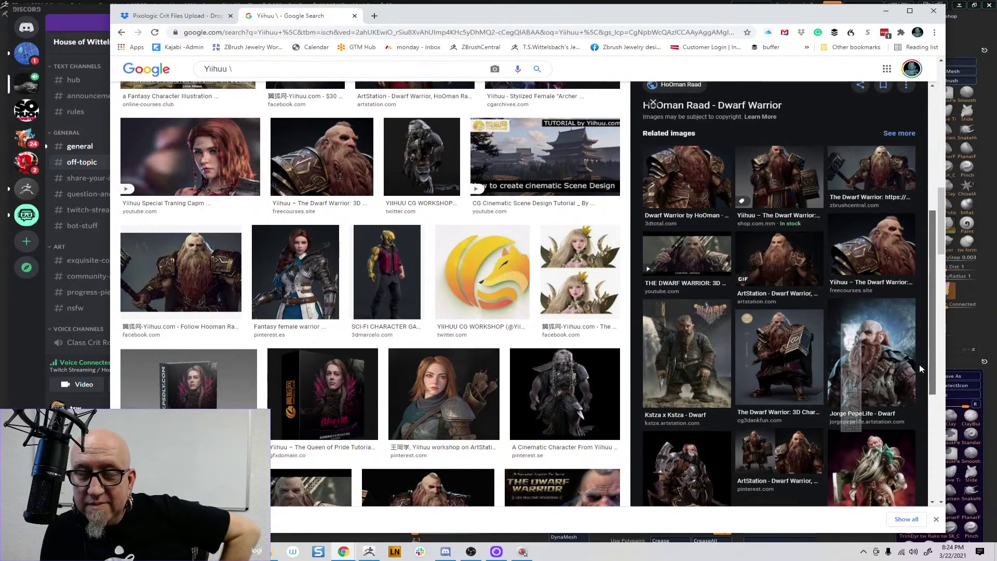
{"action": "scroll", "coordinate": [919, 370], "scroll_direction": "down", "scroll_amount": 1}
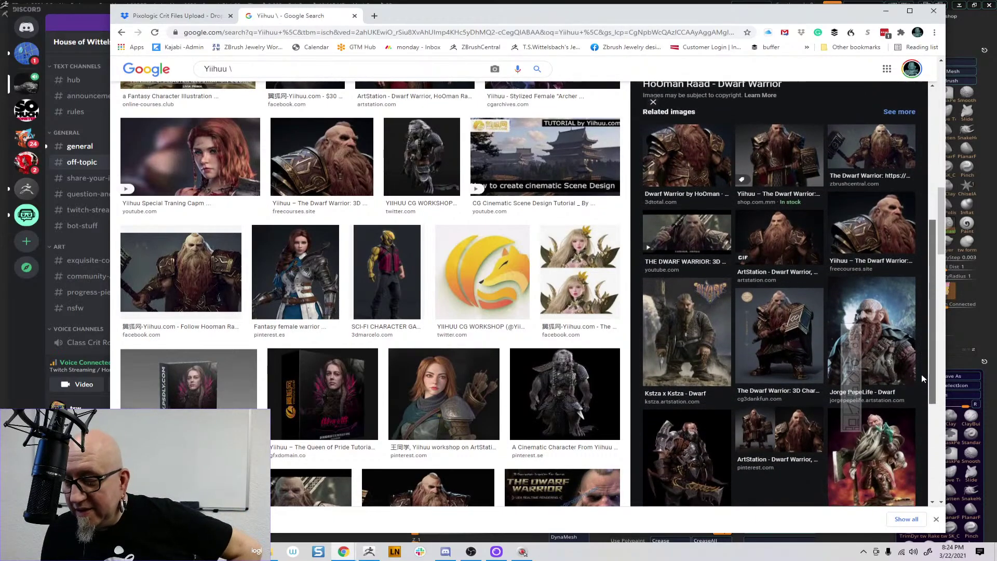
{"action": "scroll", "coordinate": [926, 407], "scroll_direction": "down", "scroll_amount": 1}
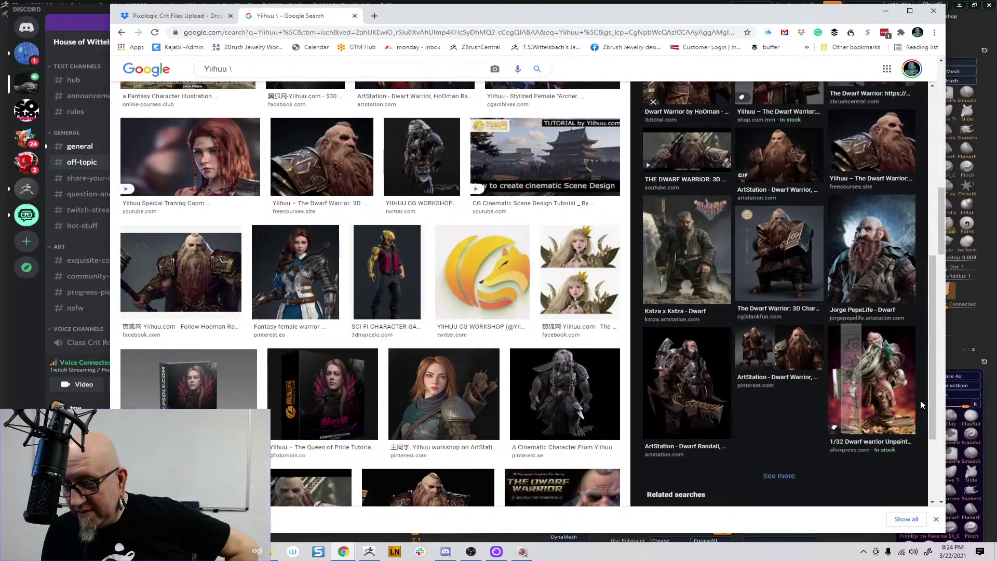
- Preview the paired full-body and bust Dwarf Warrior image, open its Pinterest pin, and follow it to the source ArtStation artwork page
{"action": "left_click", "coordinate": [758, 349]}
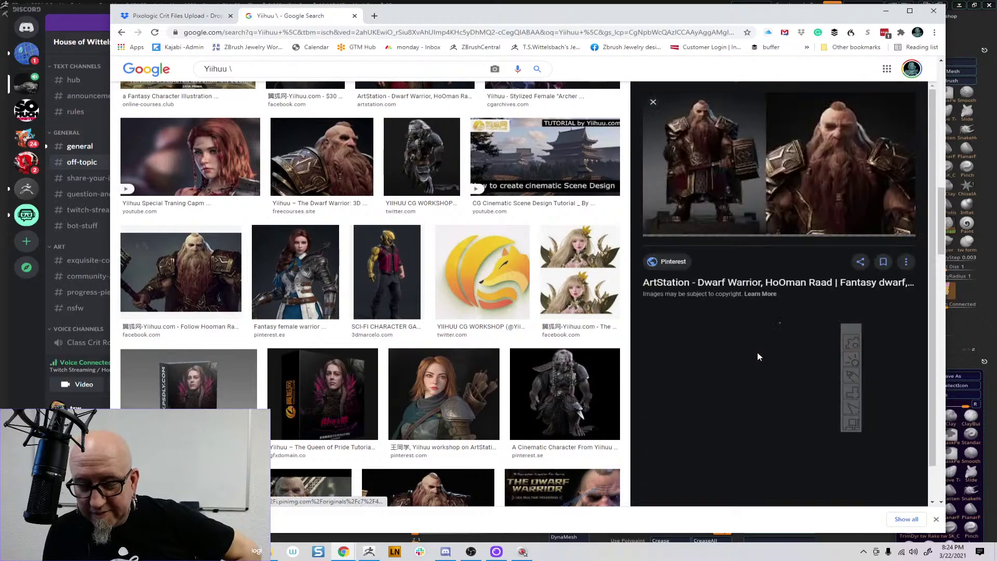
{"action": "left_click", "coordinate": [714, 168]}
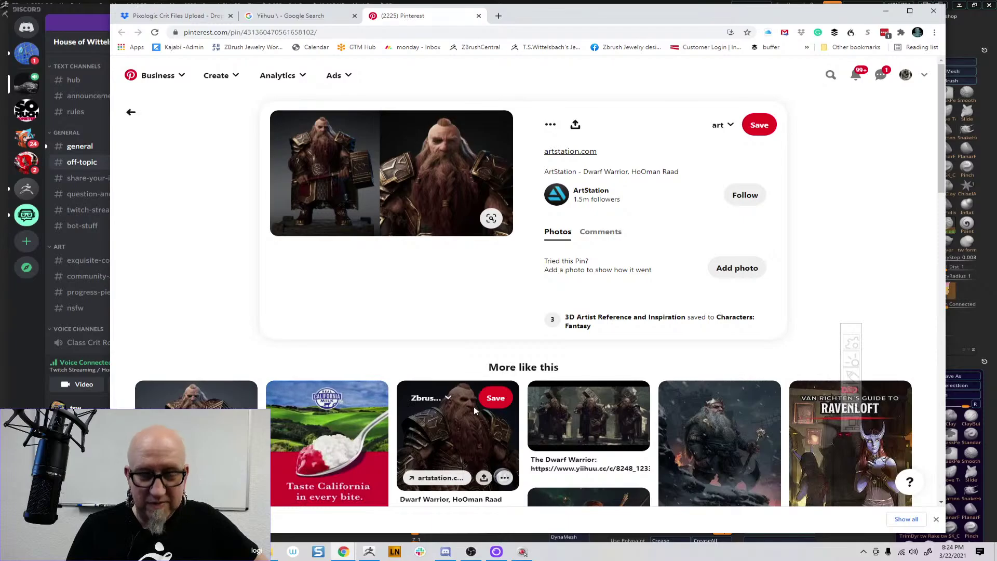
{"action": "left_click", "coordinate": [465, 167]}
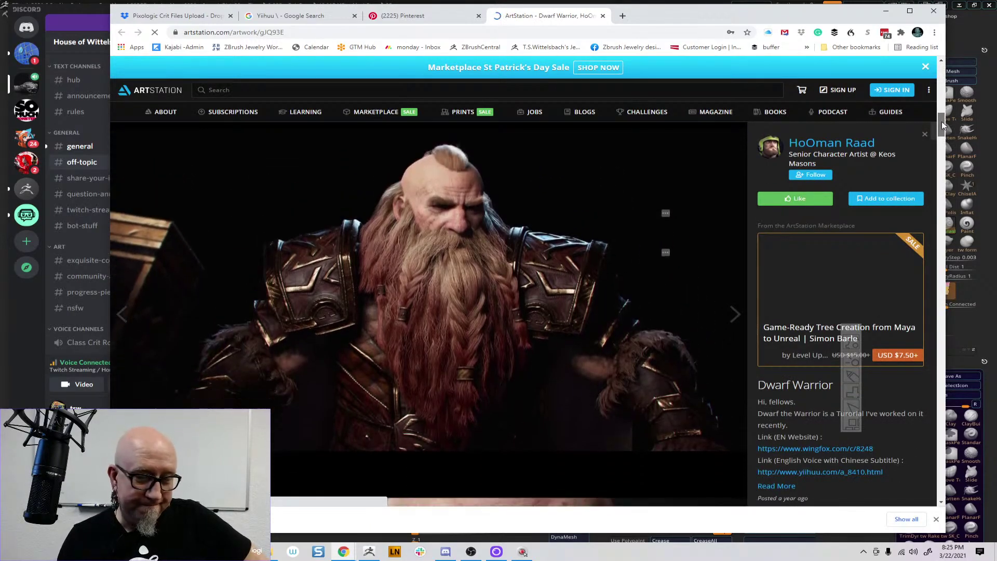
- Look through the Dwarf Warrior renders on the ArtStation page, then return to the paired full-body and bust image
{"action": "left_click_drag", "start_coordinate": [942, 123], "coordinate": [931, 199]}
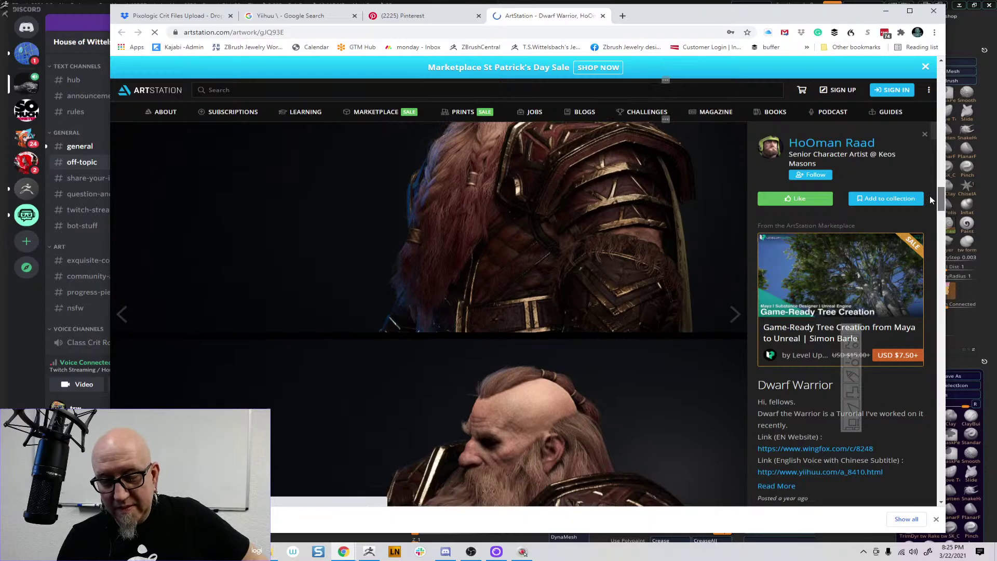
{"action": "left_click_drag", "start_coordinate": [930, 199], "coordinate": [919, 215]}
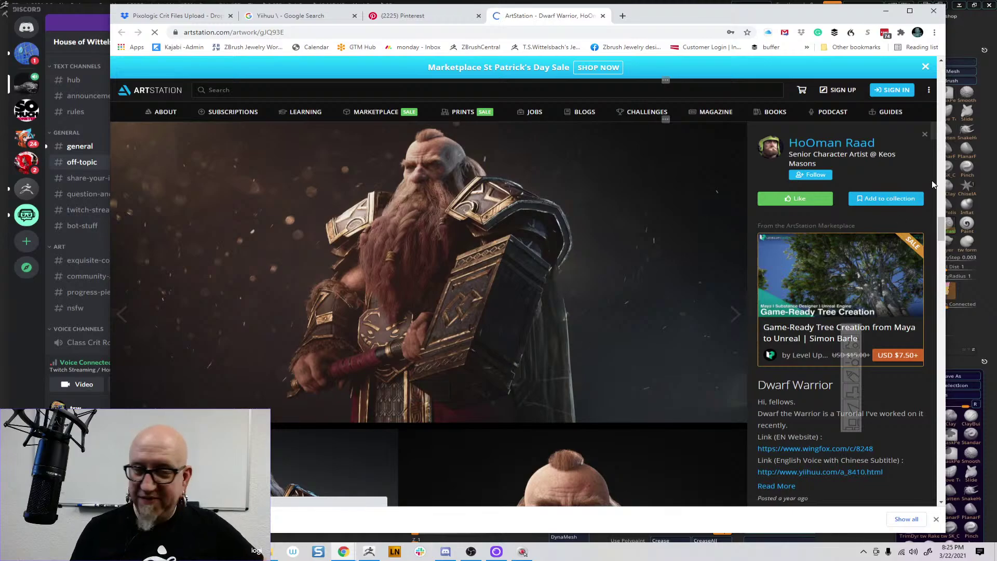
{"action": "left_click_drag", "start_coordinate": [941, 236], "coordinate": [937, 298]}
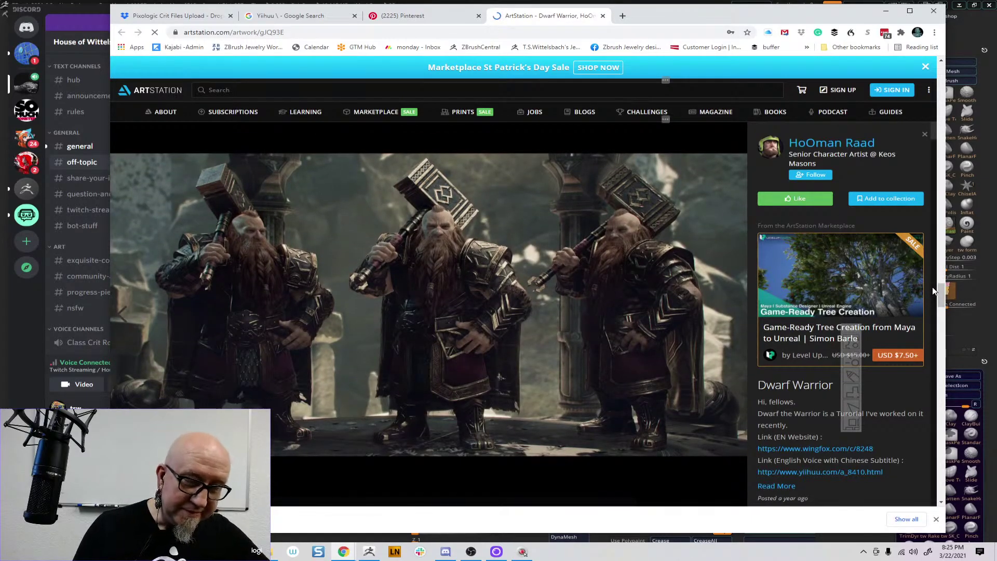
{"action": "left_click_drag", "start_coordinate": [939, 292], "coordinate": [938, 315]}
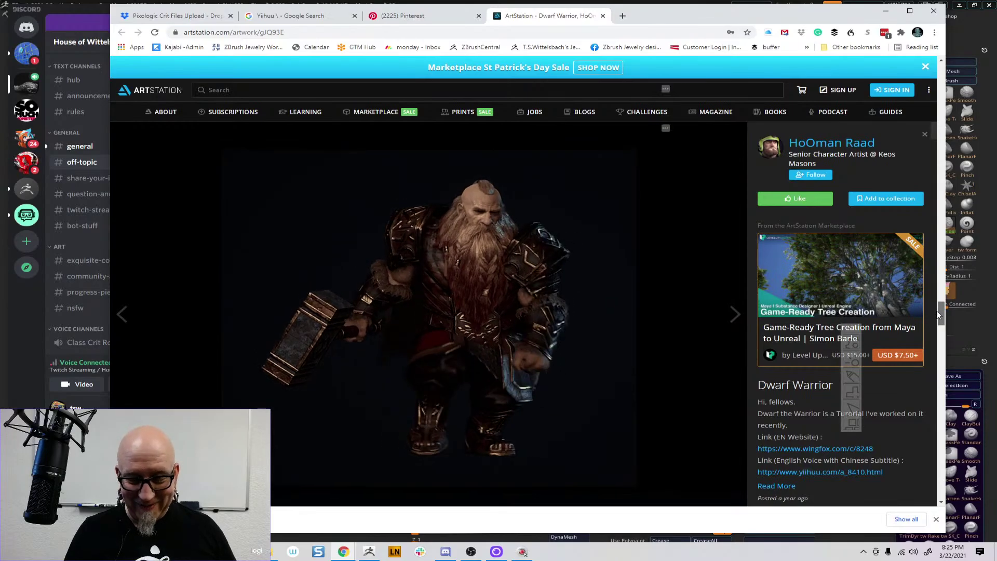
{"action": "left_click_drag", "start_coordinate": [938, 315], "coordinate": [924, 235]}
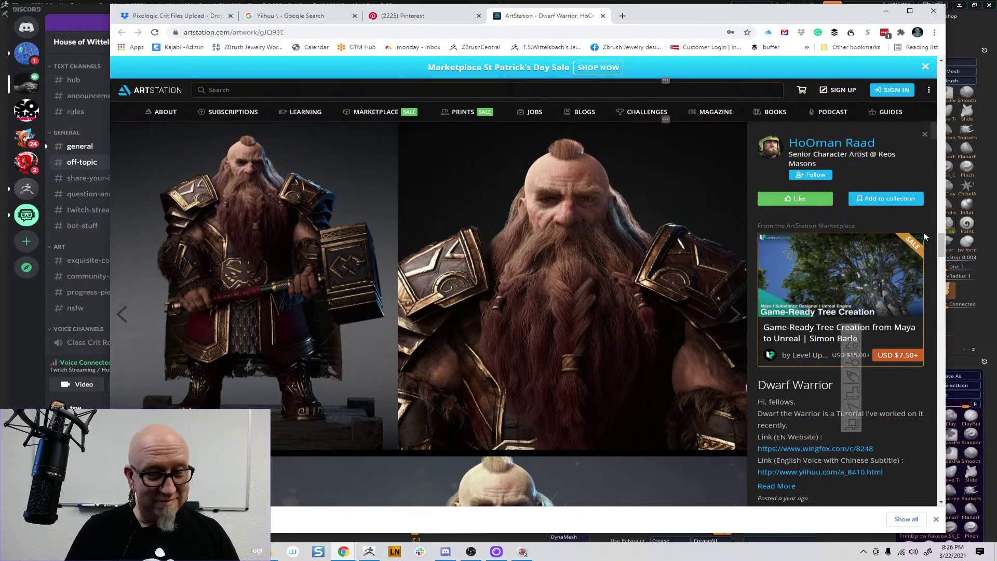
- Minimize the browser, return to the dwarf sculpt in ZBrush, and turn on X symmetry
{"action": "left_click", "coordinate": [886, 11]}
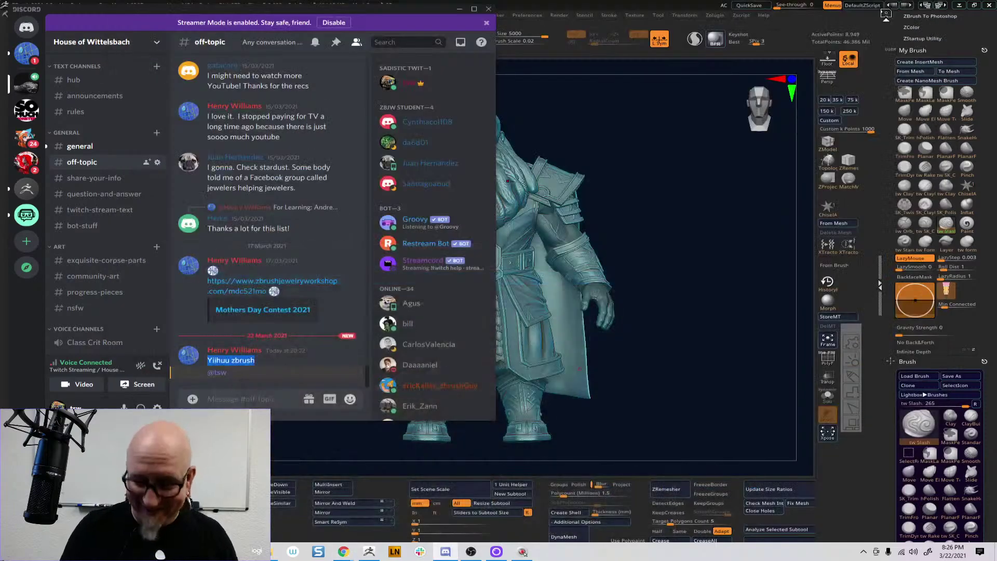
{"action": "left_click", "coordinate": [692, 326]}
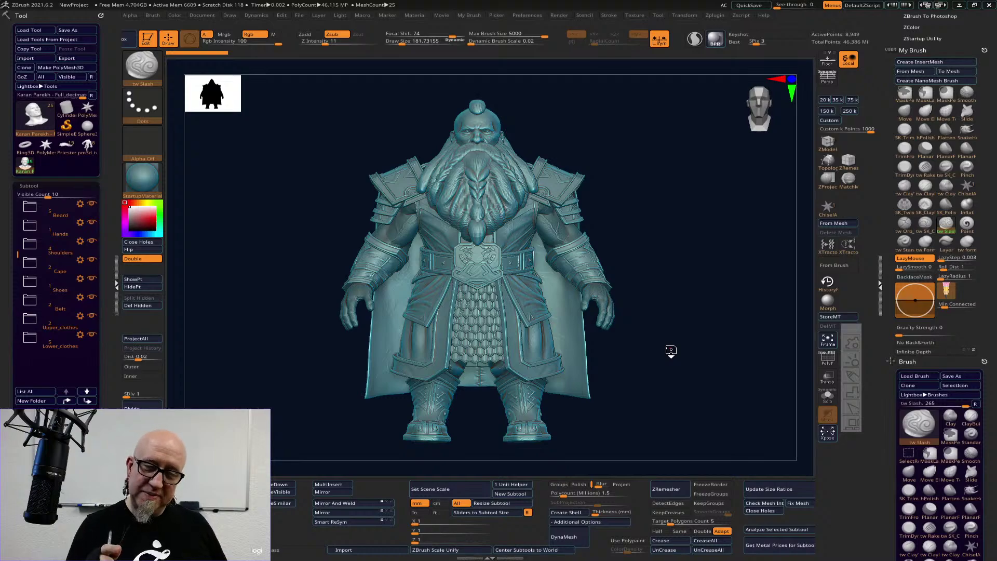
{"action": "key", "text": "x"}
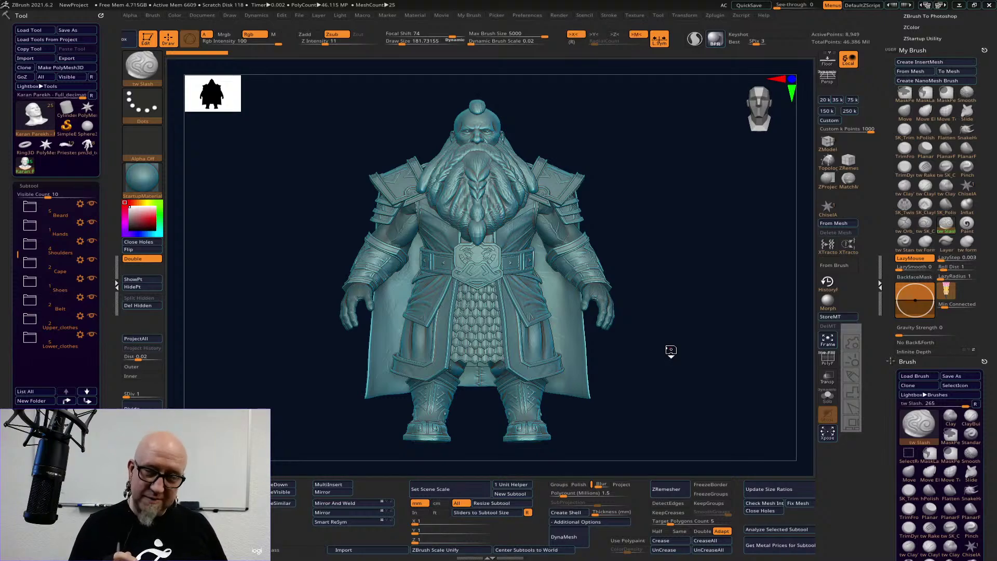
- Switch back to the ArtStation page in Chrome, outline the full-body dwarf's belt buckle in red, and view the render with three hammer-carrying dwarves
{"action": "key", "text": "super"}
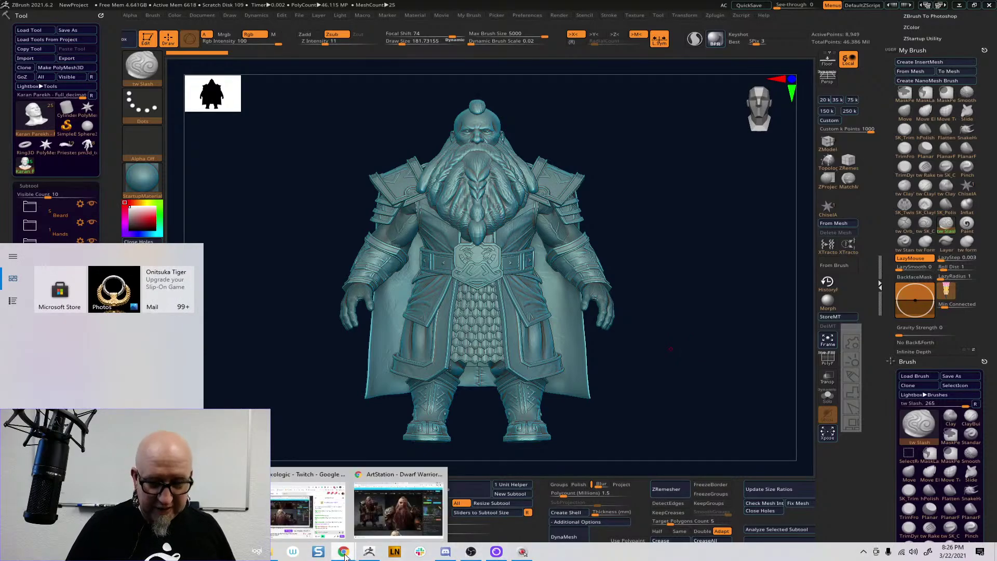
{"action": "left_click", "coordinate": [401, 515]}
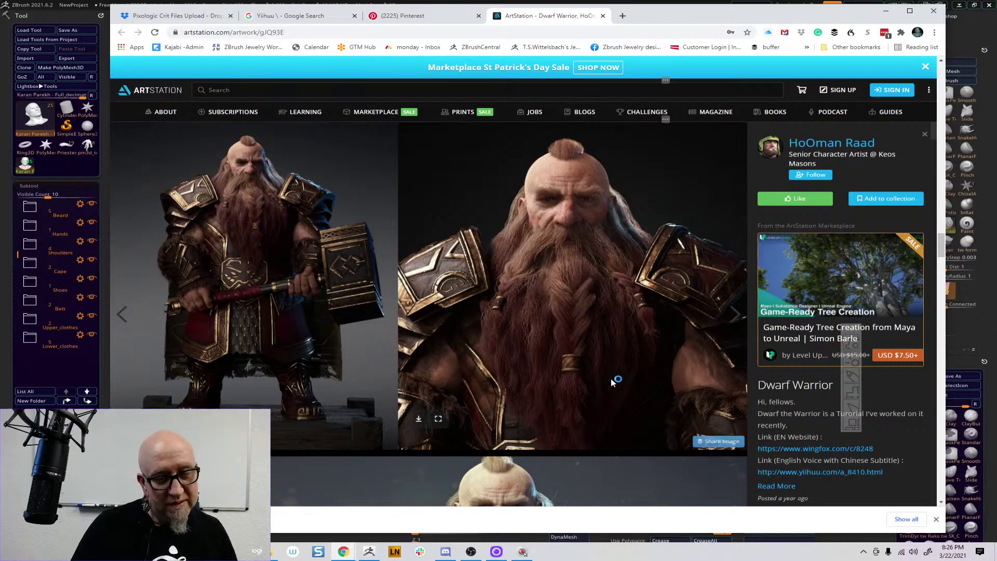
{"action": "left_click", "coordinate": [877, 554]}
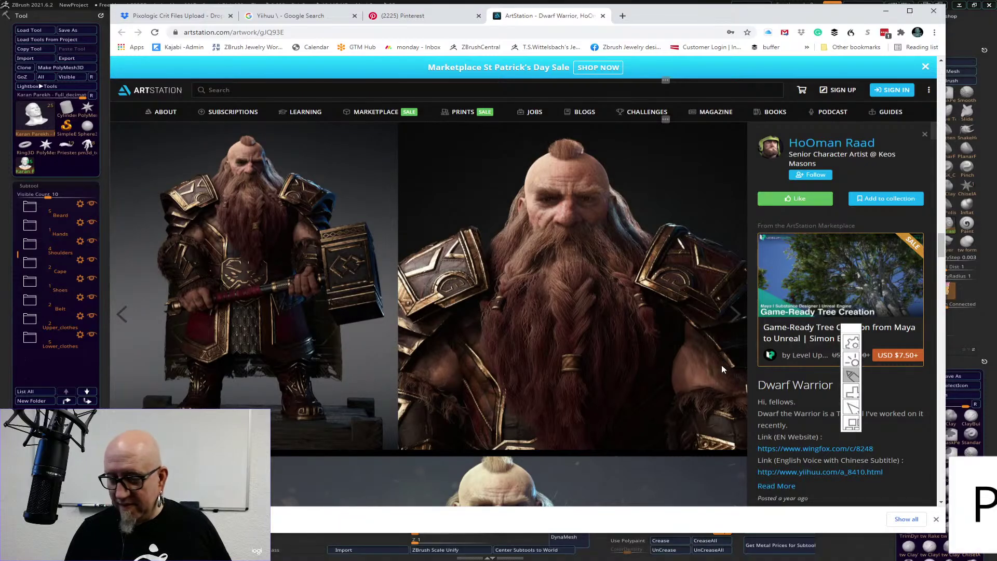
{"action": "mouse_move", "coordinate": [219, 261]}
{"action": "left_mouse_down"}
{"action": "mouse_move", "coordinate": [257, 257]}
{"action": "mouse_move", "coordinate": [228, 290]}
{"action": "left_mouse_up"}
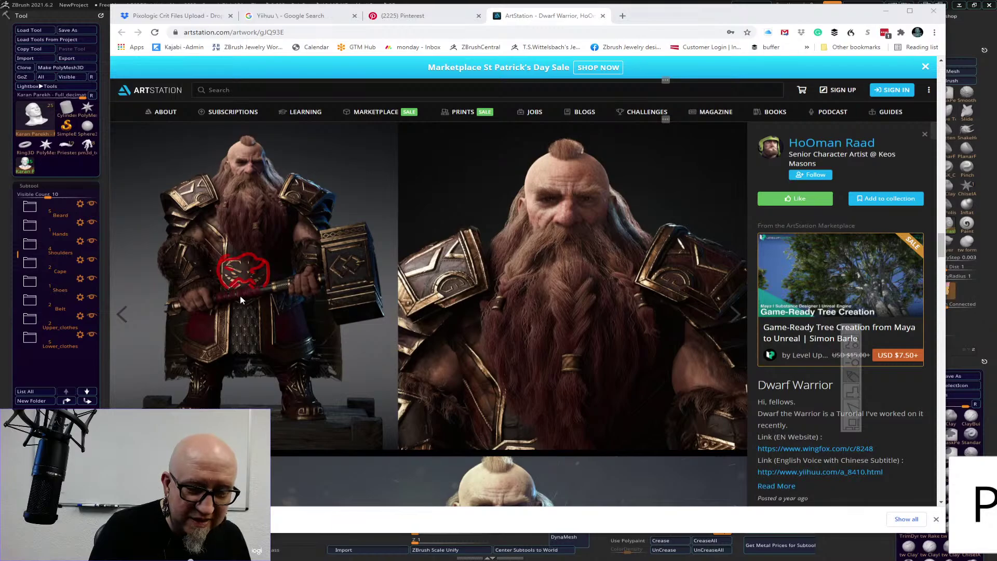
{"action": "left_click_drag", "start_coordinate": [236, 292], "coordinate": [253, 294]}
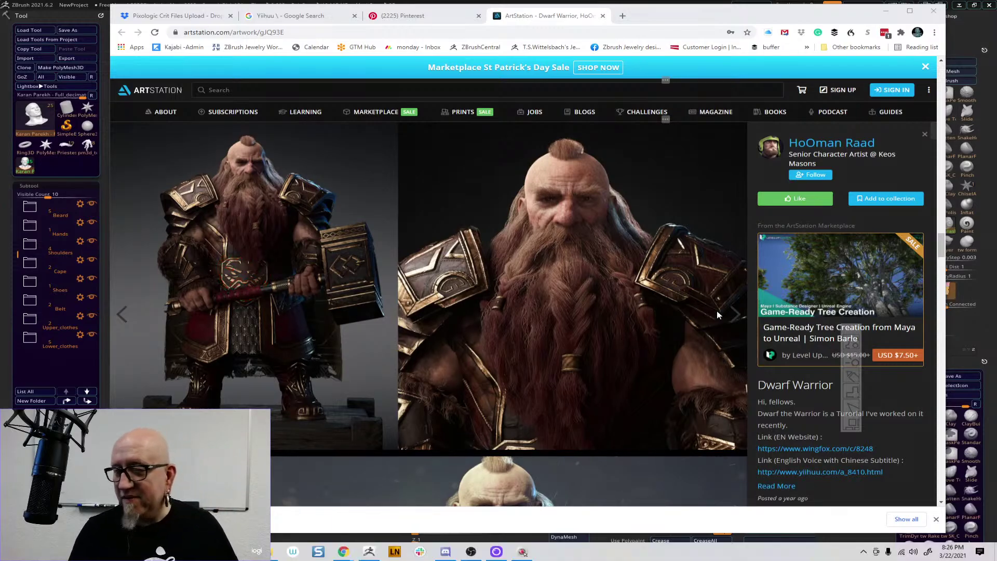
{"action": "left_click_drag", "start_coordinate": [941, 248], "coordinate": [942, 299]}
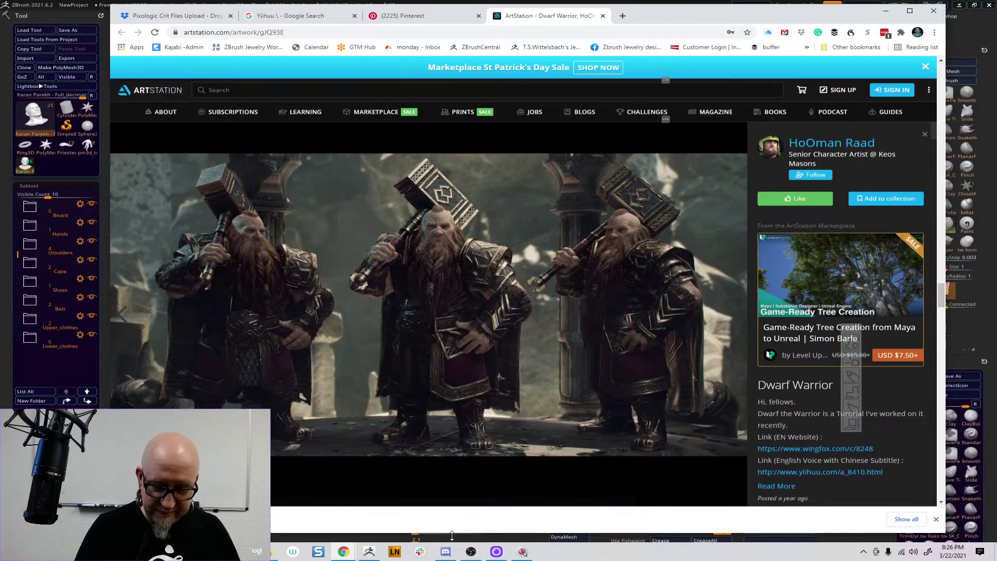
- Switch to ZBrush, select the beltsign subtool in the Belt folder, show it alone, and frame it closely
{"action": "left_click", "coordinate": [522, 553]}
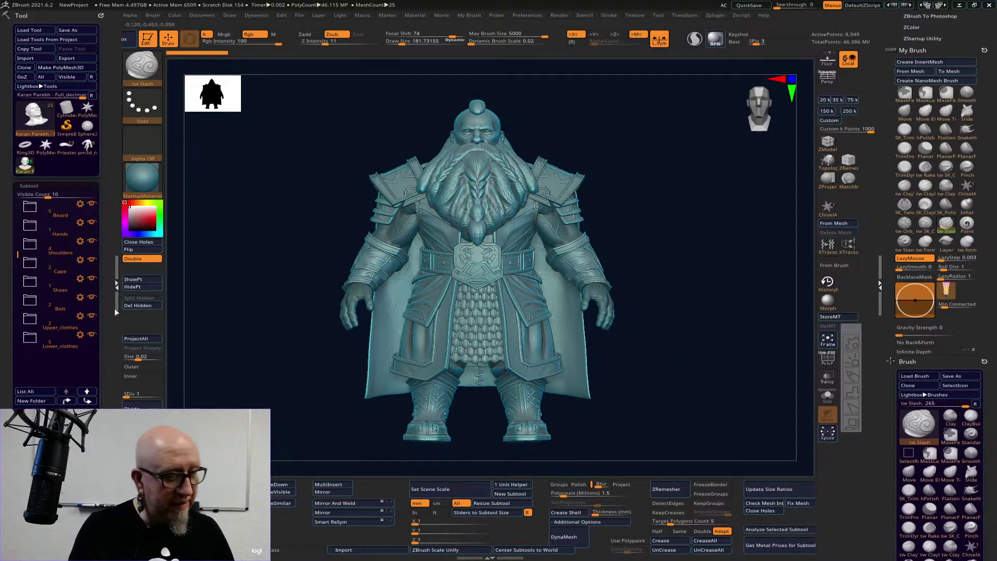
{"action": "left_click", "coordinate": [61, 309]}
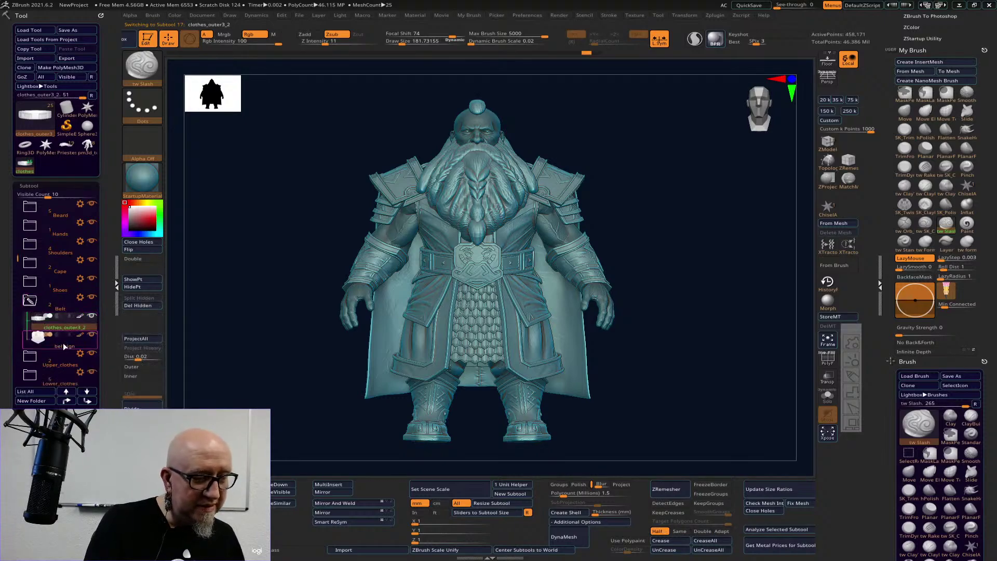
{"action": "left_click", "coordinate": [63, 346]}
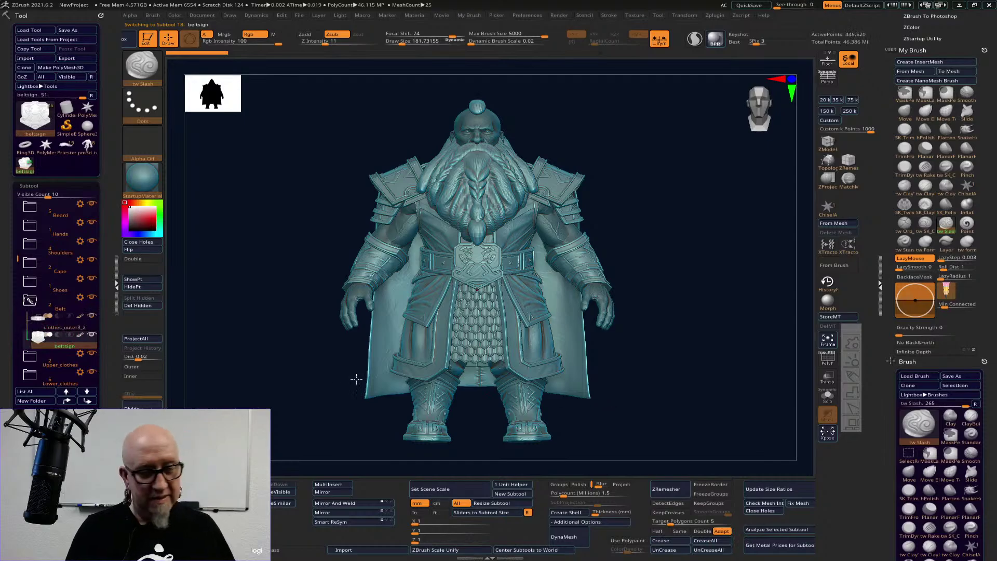
{"action": "left_click", "coordinate": [92, 335]}
{"action": "left_click_drag", "start_coordinate": [548, 329], "coordinate": [654, 319], "text": "alt"}
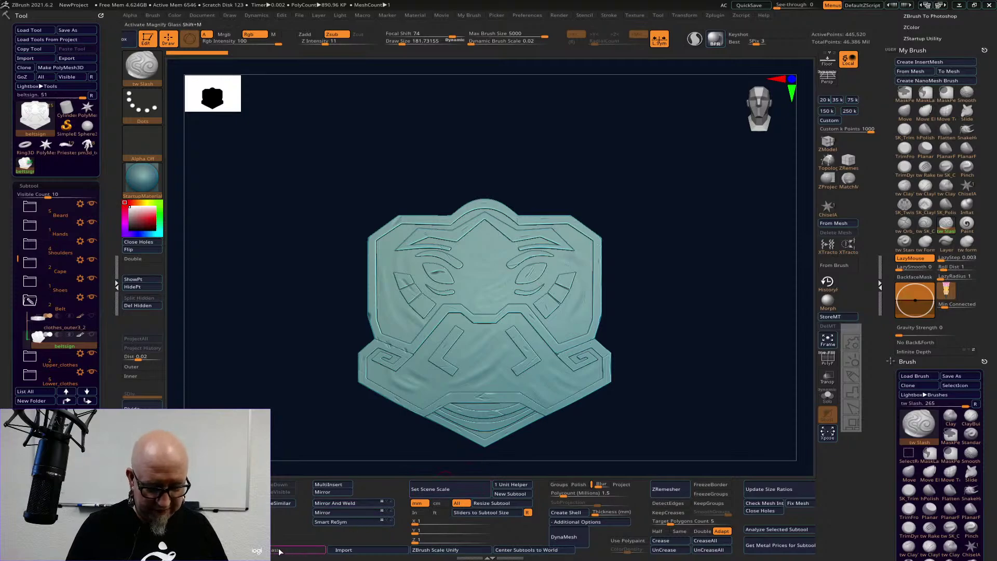
- Bring up the textured front and three-quarter dwarf views on the ArtStation page in Chrome, and overlay them in ZBrush with See-through at 59
{"action": "key", "text": "super"}
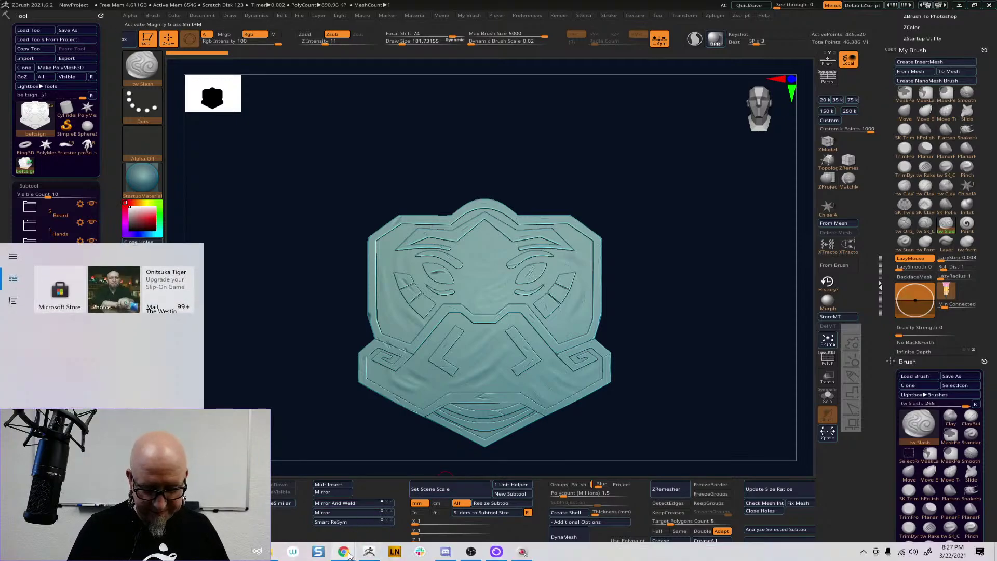
{"action": "mouse_move", "coordinate": [347, 553]}
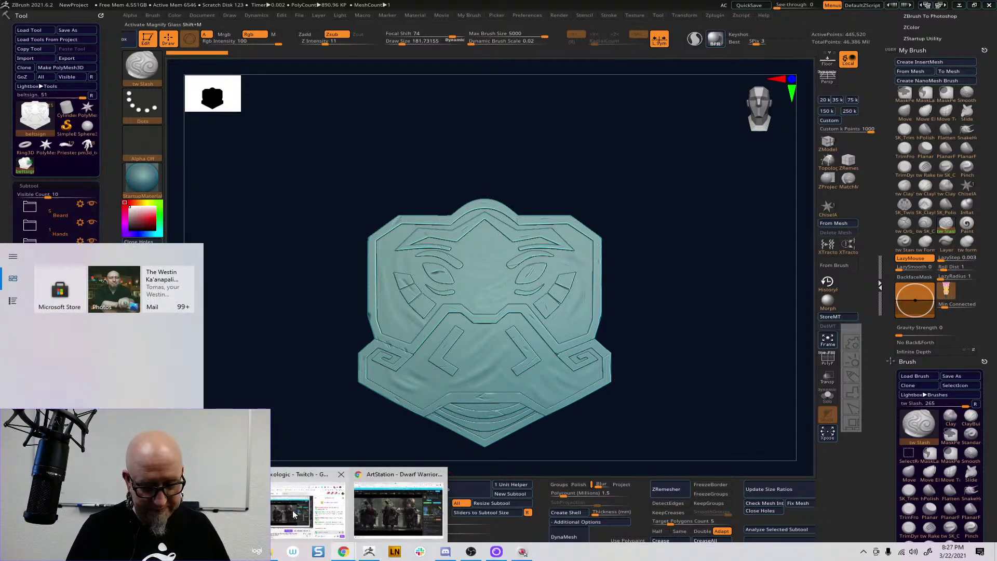
{"action": "left_click", "coordinate": [393, 513]}
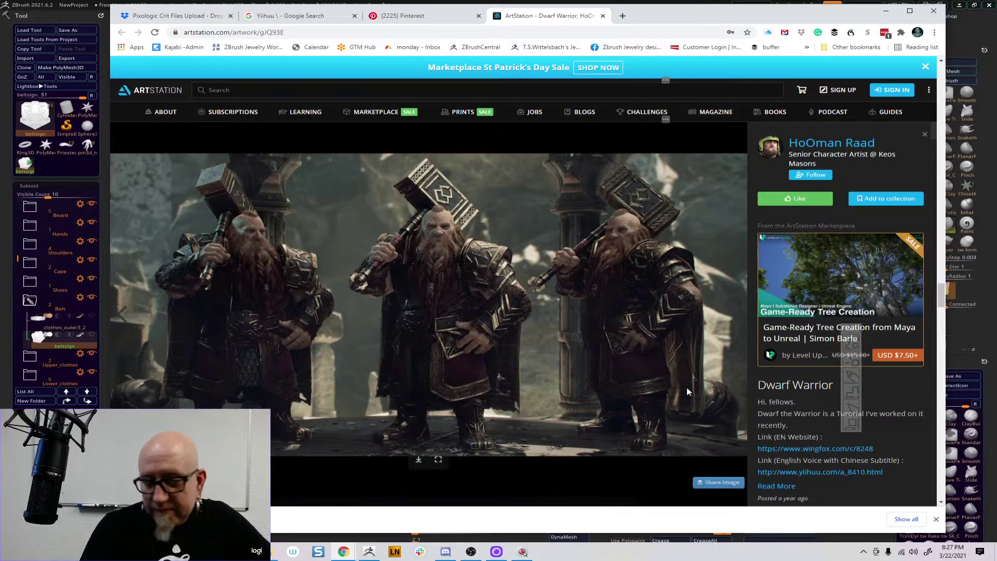
{"action": "left_click_drag", "start_coordinate": [943, 292], "coordinate": [940, 383]}
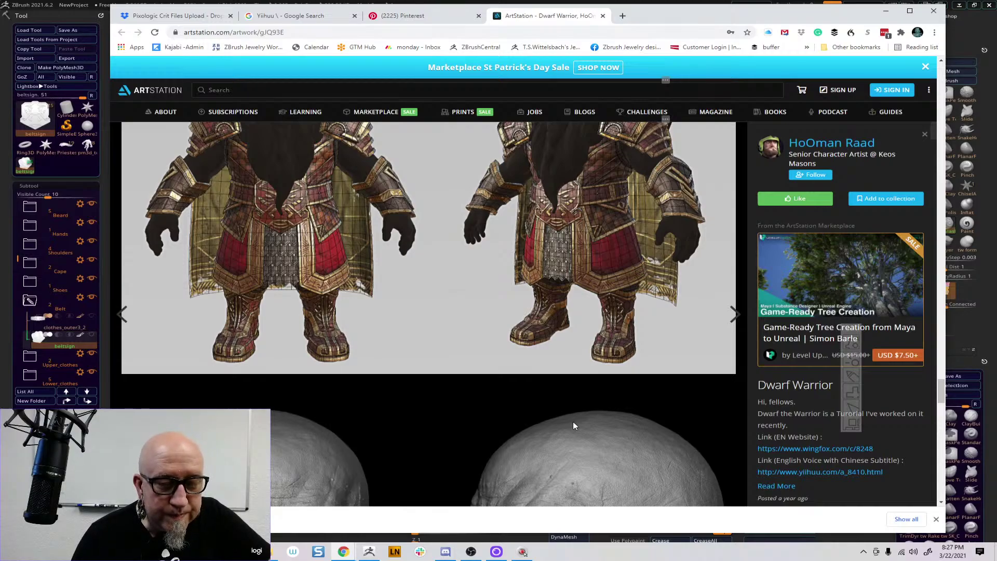
{"action": "left_click", "coordinate": [369, 551]}
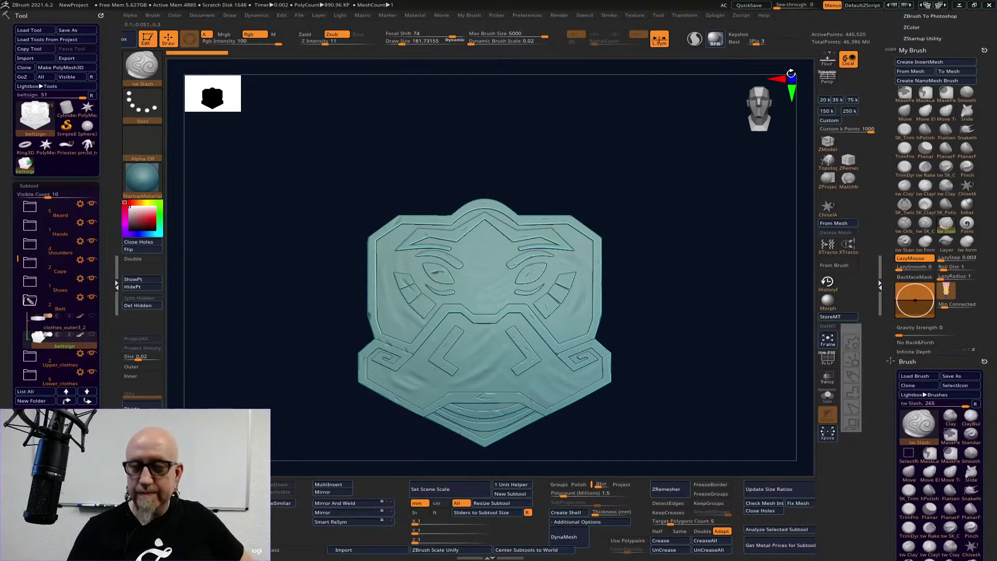
{"action": "mouse_move", "coordinate": [789, 4]}
{"action": "left_mouse_down"}
{"action": "mouse_move", "coordinate": [824, 6]}
{"action": "mouse_move", "coordinate": [792, 8]}
{"action": "left_mouse_up"}
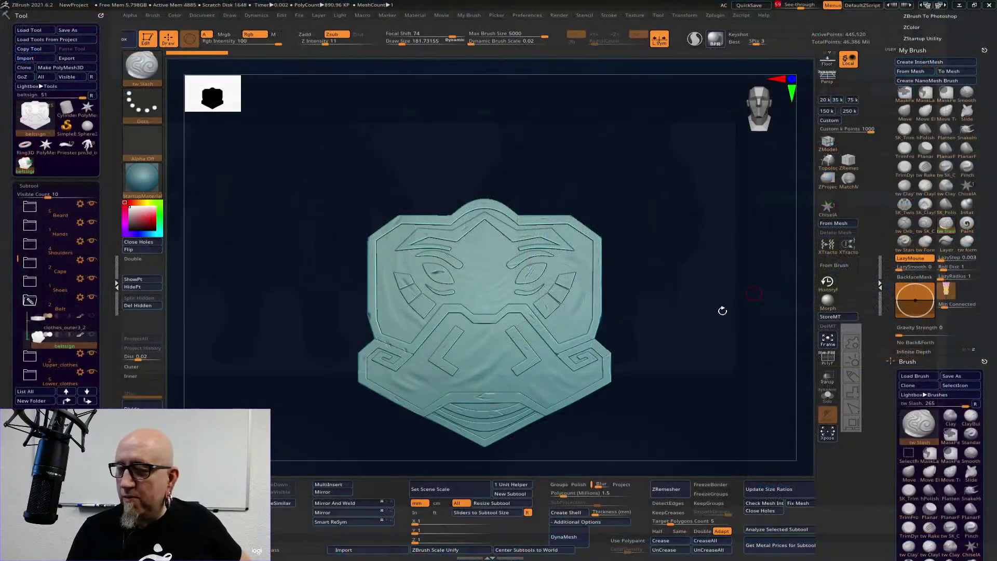
- With the Move brush at a draw size of about 1396, push the sides of the beltsign face outward into a rounder outline
{"action": "left_click", "coordinate": [908, 473]}
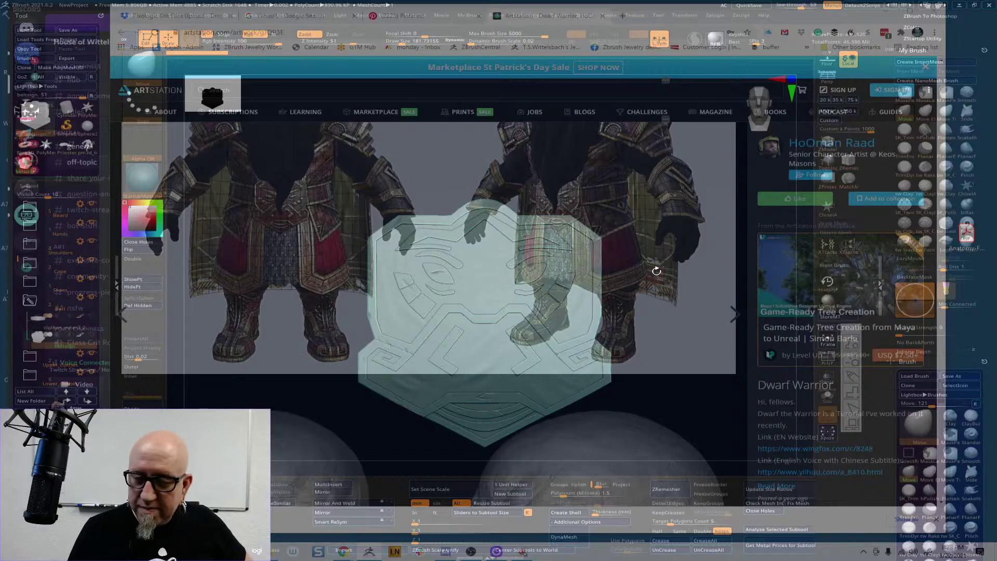
{"action": "key", "text": "space"}
{"action": "left_click_drag", "start_coordinate": [669, 270], "coordinate": [681, 271]}
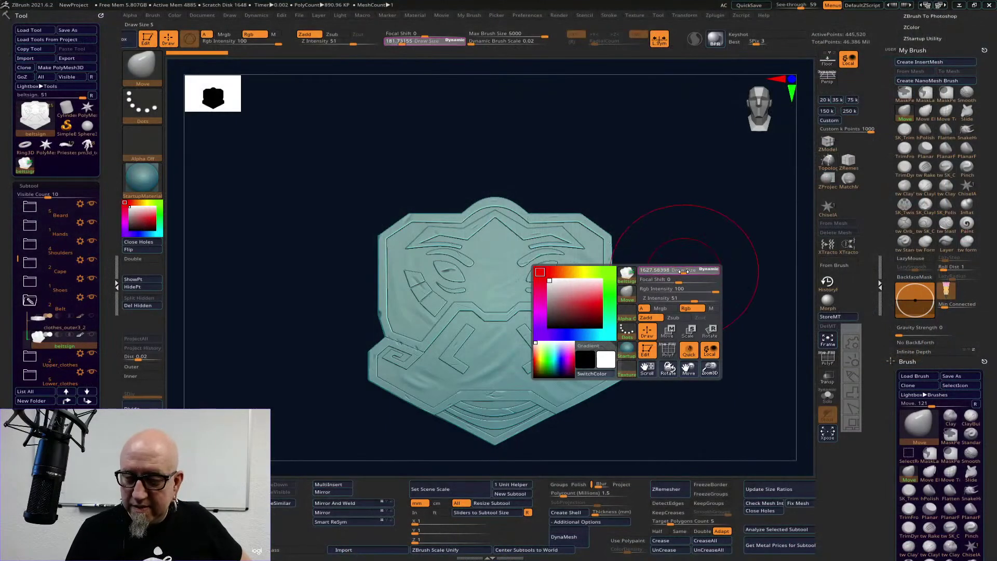
{"action": "mouse_move", "coordinate": [490, 315]}
{"action": "right_mouse_down", "text": "alt"}
{"action": "mouse_move", "coordinate": [479, 300]}
{"action": "mouse_move", "coordinate": [480, 322]}
{"action": "right_mouse_up", "text": "alt"}
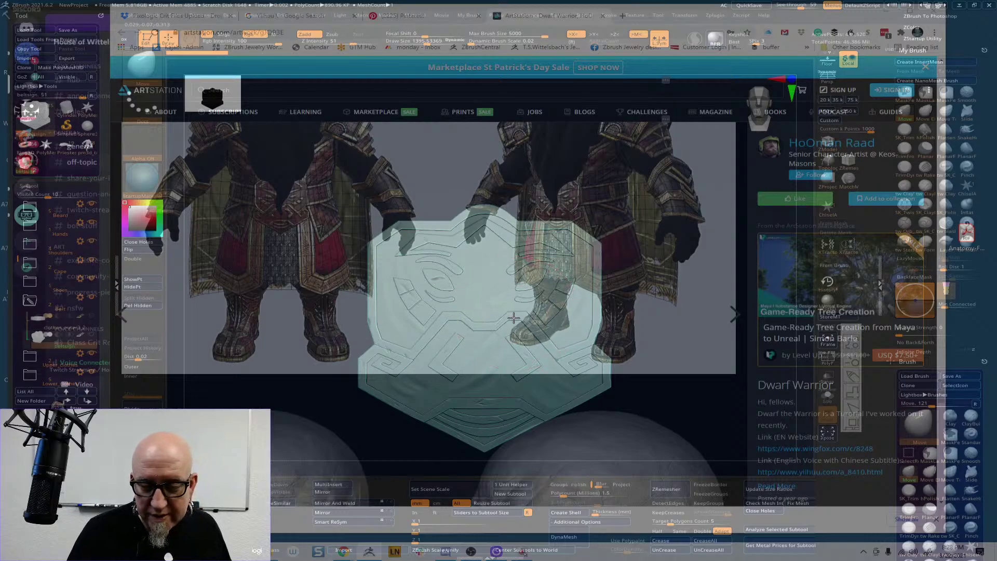
{"action": "left_click_drag", "start_coordinate": [578, 334], "coordinate": [591, 329]}
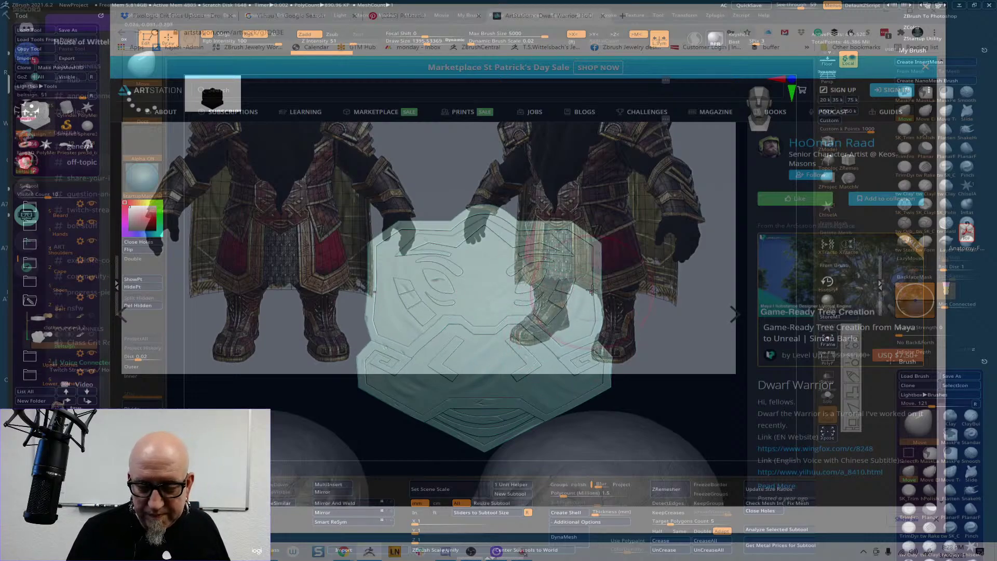
{"action": "mouse_move", "coordinate": [592, 290]}
{"action": "left_mouse_down"}
{"action": "mouse_move", "coordinate": [603, 284]}
{"action": "mouse_move", "coordinate": [515, 273]}
{"action": "mouse_move", "coordinate": [506, 281]}
{"action": "mouse_move", "coordinate": [529, 273]}
{"action": "mouse_move", "coordinate": [580, 289]}
{"action": "mouse_move", "coordinate": [562, 310]}
{"action": "mouse_move", "coordinate": [516, 327]}
{"action": "left_mouse_up"}
- Use a smaller Move brush to reshape the nose, cheek lines, mouth and eyes of the beltsign face
{"action": "key", "text": "space"}
{"action": "left_click_drag", "start_coordinate": [483, 332], "coordinate": [519, 325]}
{"action": "left_click_drag", "start_coordinate": [436, 338], "coordinate": [423, 347]}
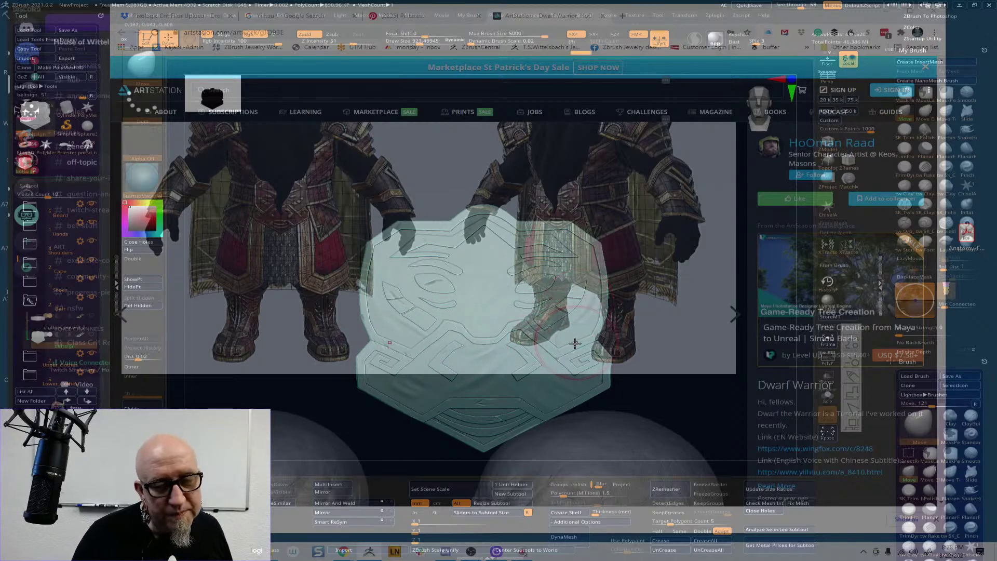
{"action": "mouse_move", "coordinate": [486, 401]}
{"action": "left_mouse_down"}
{"action": "mouse_move", "coordinate": [489, 393]}
{"action": "mouse_move", "coordinate": [534, 402]}
{"action": "mouse_move", "coordinate": [526, 395]}
{"action": "mouse_move", "coordinate": [534, 406]}
{"action": "mouse_move", "coordinate": [500, 471]}
{"action": "left_mouse_up"}
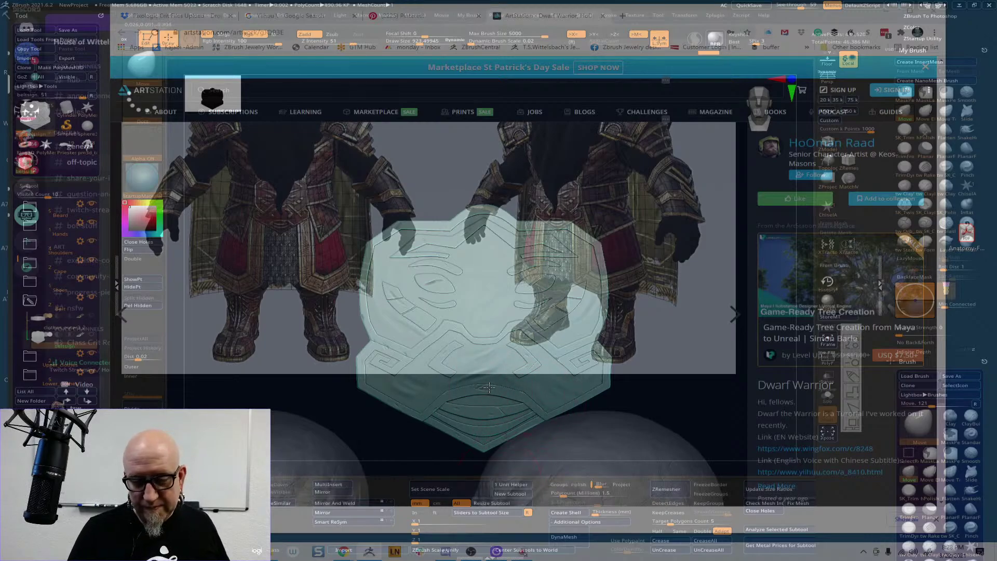
{"action": "left_click_drag", "start_coordinate": [490, 387], "coordinate": [483, 376]}
{"action": "left_click_drag", "start_coordinate": [501, 337], "coordinate": [510, 332]}
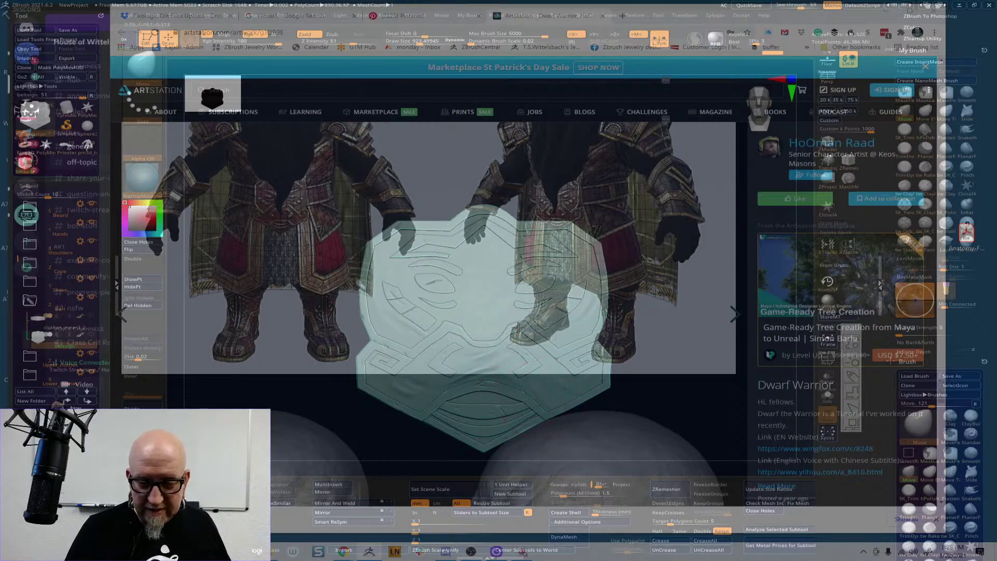
{"action": "mouse_move", "coordinate": [452, 288]}
{"action": "left_mouse_down"}
{"action": "mouse_move", "coordinate": [443, 283]}
{"action": "mouse_move", "coordinate": [462, 256]}
{"action": "mouse_move", "coordinate": [442, 281]}
{"action": "left_mouse_up"}
- Enlarge the Move brush to about 1396, pull the brows and eyes into flatter shapes, and bend the nose, cheek and mouth lines
{"action": "key", "text": "space"}
{"action": "left_click_drag", "start_coordinate": [550, 258], "coordinate": [514, 284]}
{"action": "left_click_drag", "start_coordinate": [548, 240], "coordinate": [547, 232]}
{"action": "left_click_drag", "start_coordinate": [528, 277], "coordinate": [534, 284]}
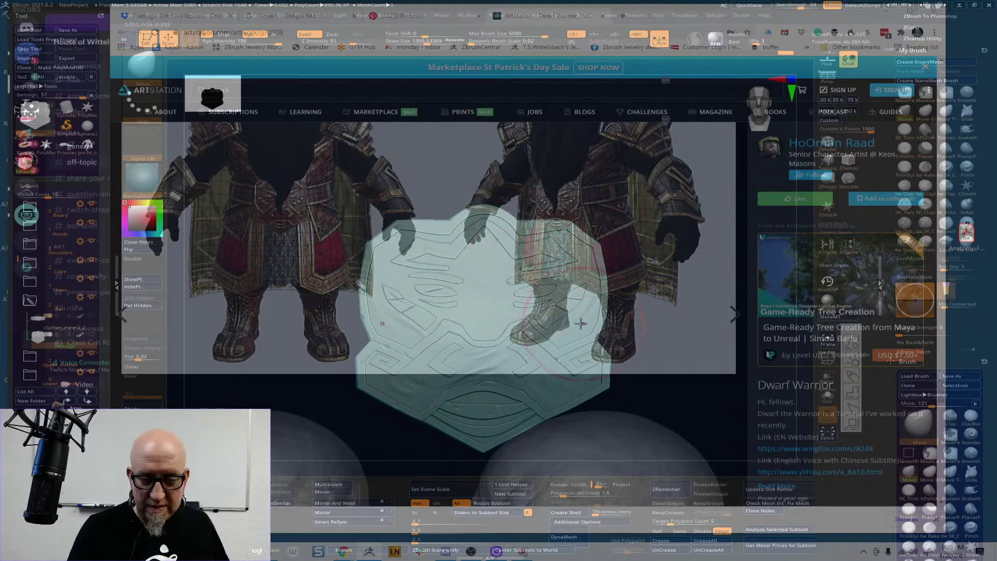
{"action": "left_click_drag", "start_coordinate": [580, 323], "coordinate": [581, 313]}
{"action": "left_click_drag", "start_coordinate": [527, 339], "coordinate": [524, 331]}
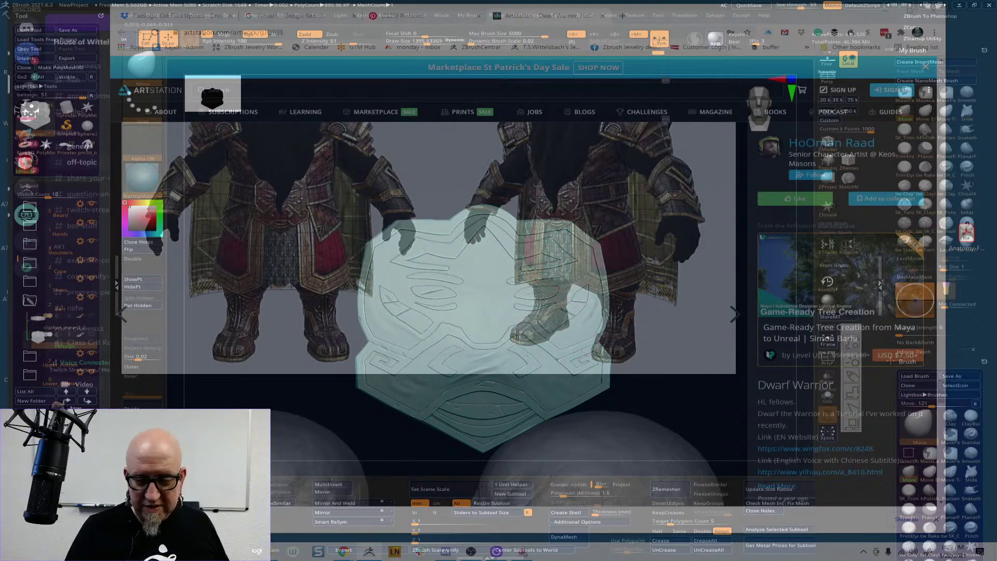
{"action": "left_click_drag", "start_coordinate": [515, 367], "coordinate": [514, 361]}
{"action": "mouse_move", "coordinate": [502, 398]}
{"action": "left_mouse_down"}
{"action": "mouse_move", "coordinate": [503, 383]}
{"action": "mouse_move", "coordinate": [546, 414]}
{"action": "mouse_move", "coordinate": [525, 420]}
{"action": "left_mouse_up"}
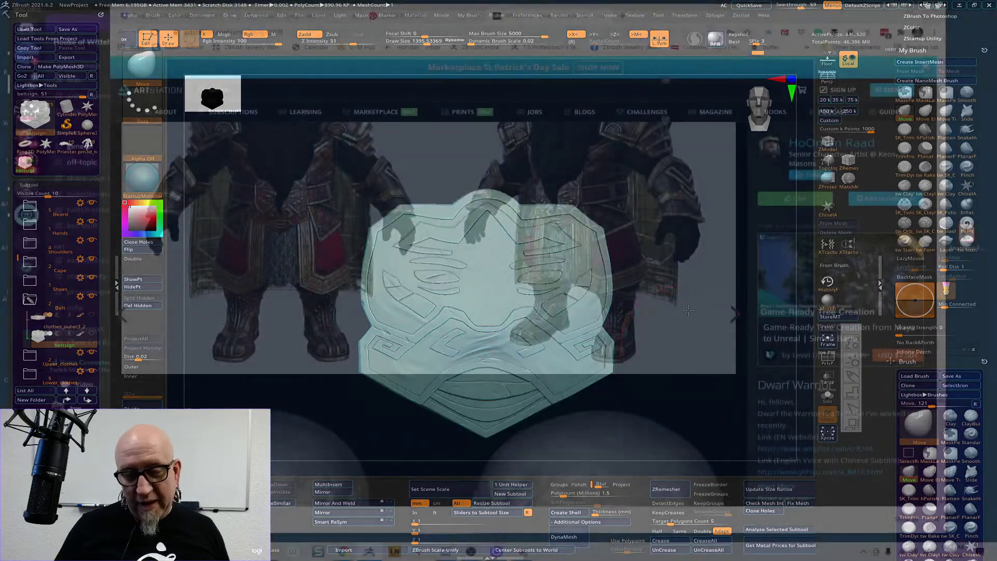
- Reposition the beltsign in view and set See-through to 0
{"action": "left_click_drag", "start_coordinate": [644, 317], "coordinate": [648, 351]}
{"action": "left_click_drag", "start_coordinate": [674, 403], "coordinate": [635, 305]}
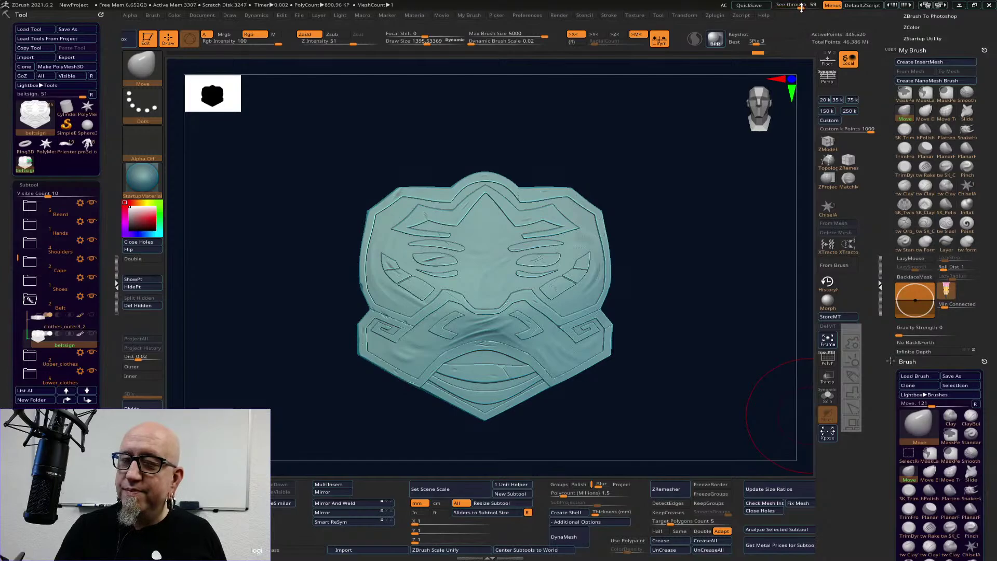
{"action": "left_click_drag", "start_coordinate": [801, 7], "coordinate": [776, 7]}
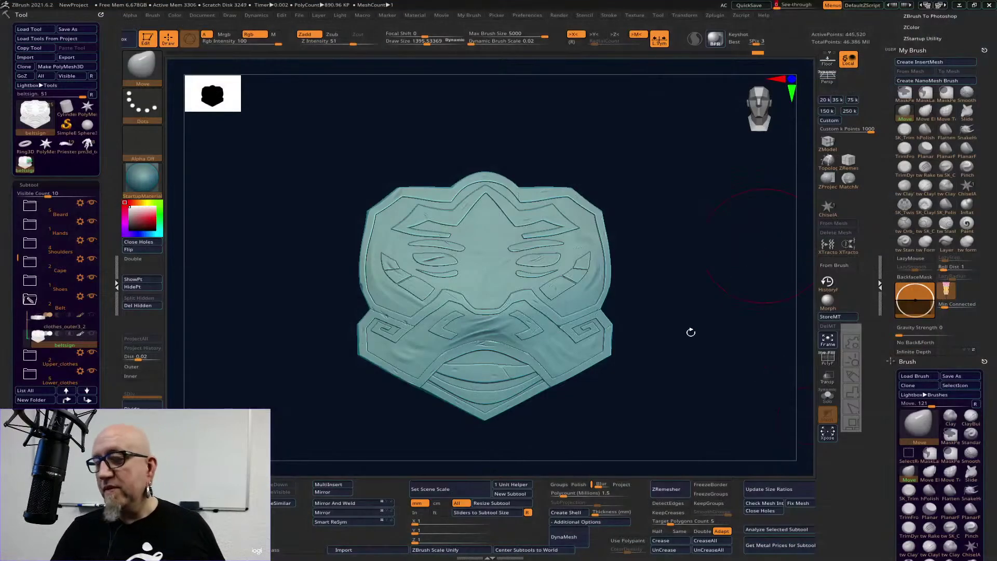
- Switch to the ArtStation Dwarf Warrior page in Chrome, sketch a red face over the three-quarter dwarf's buckle, circle the front view's, and clear the marks
{"action": "key", "text": "super"}
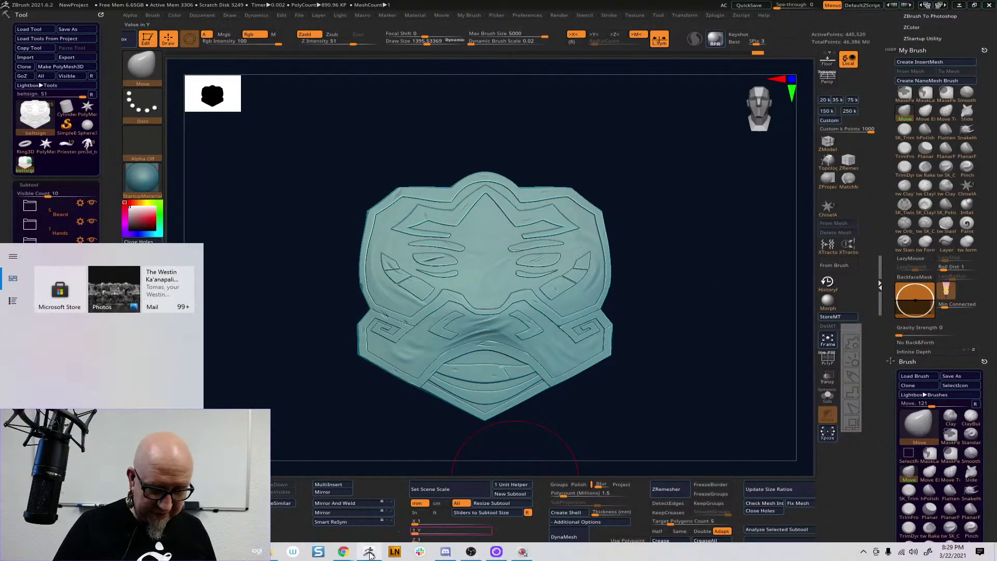
{"action": "mouse_move", "coordinate": [343, 551]}
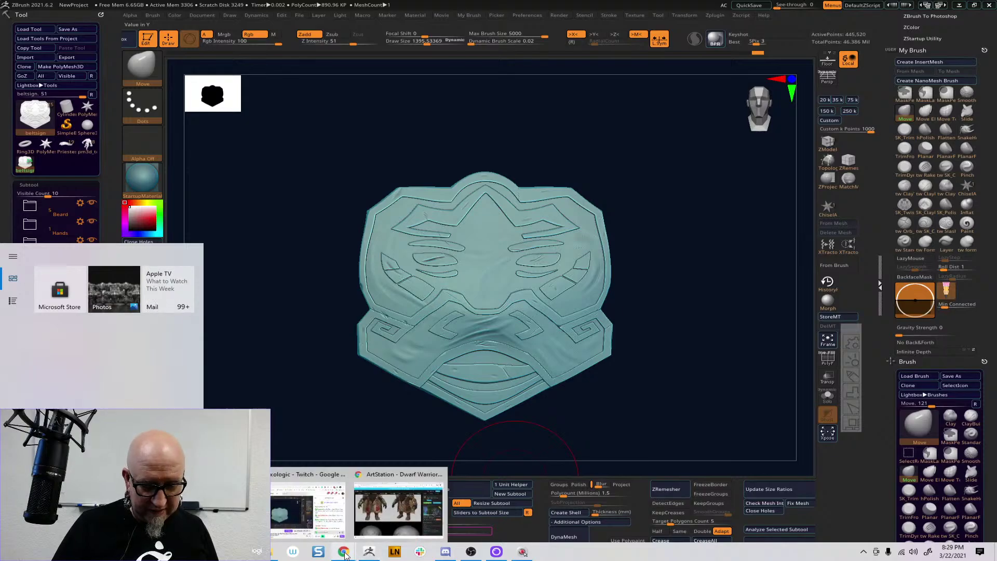
{"action": "left_click", "coordinate": [383, 511]}
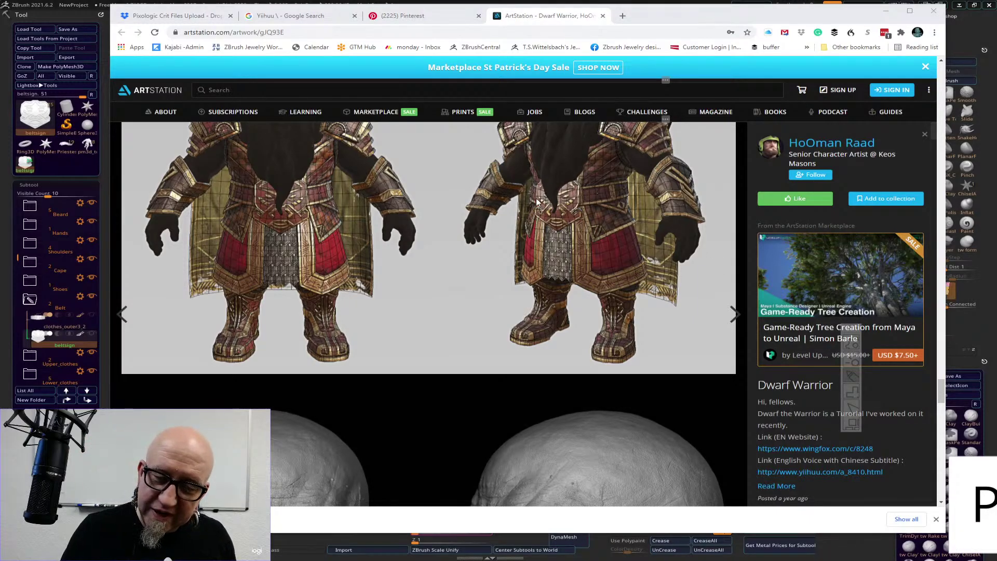
{"action": "left_click_drag", "start_coordinate": [536, 197], "coordinate": [540, 182]}
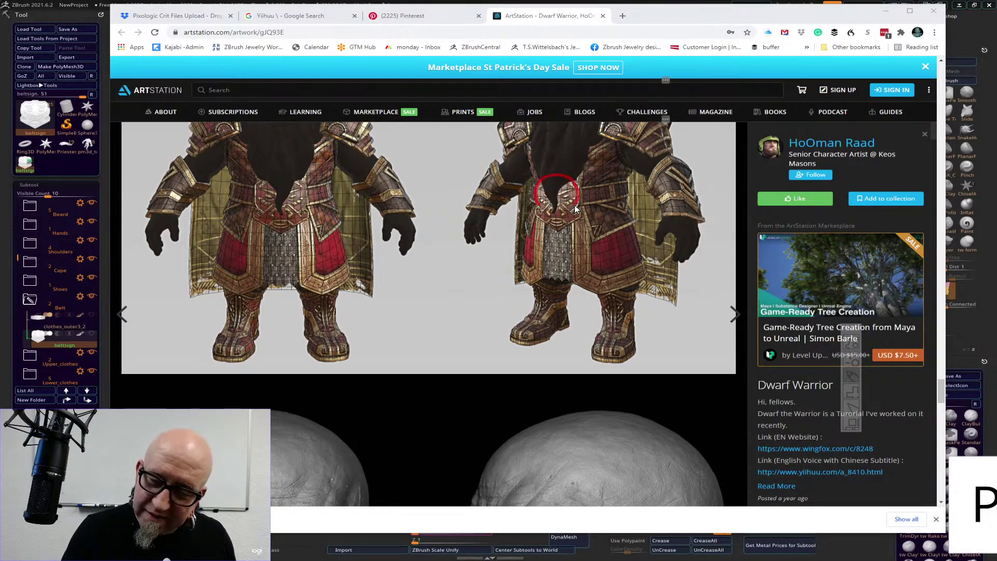
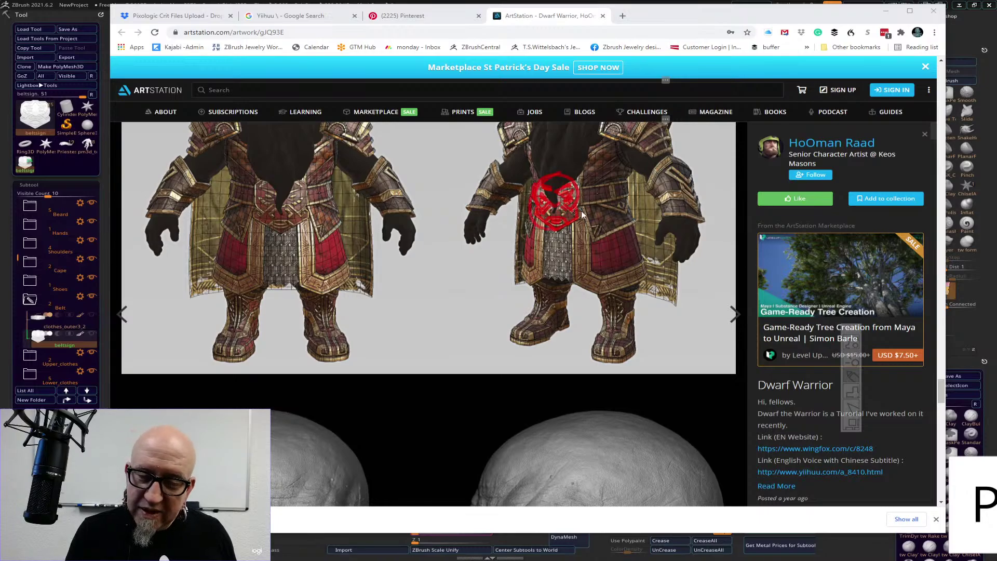
{"action": "left_click_drag", "start_coordinate": [254, 182], "coordinate": [309, 164]}
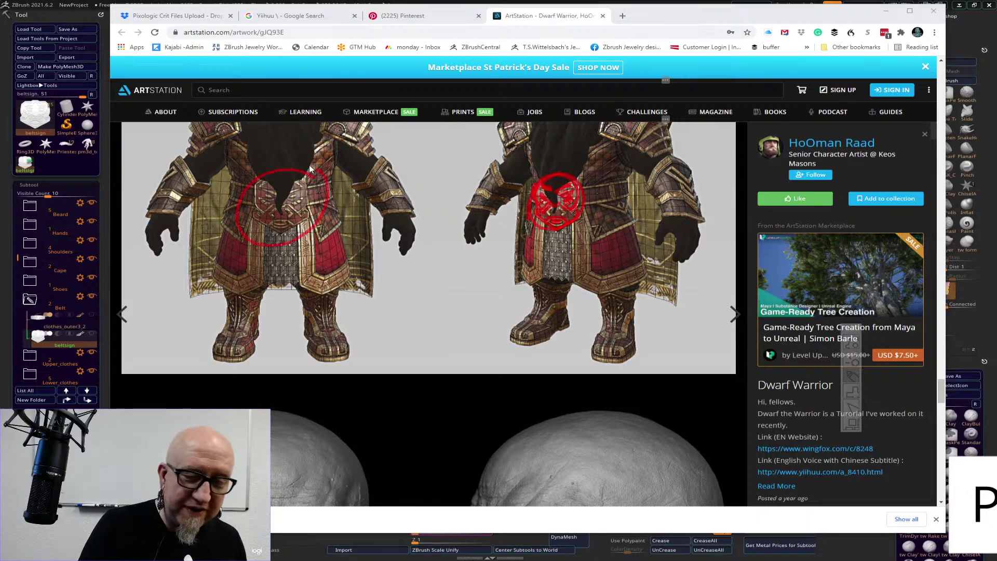
{"action": "key", "text": "Escape"}
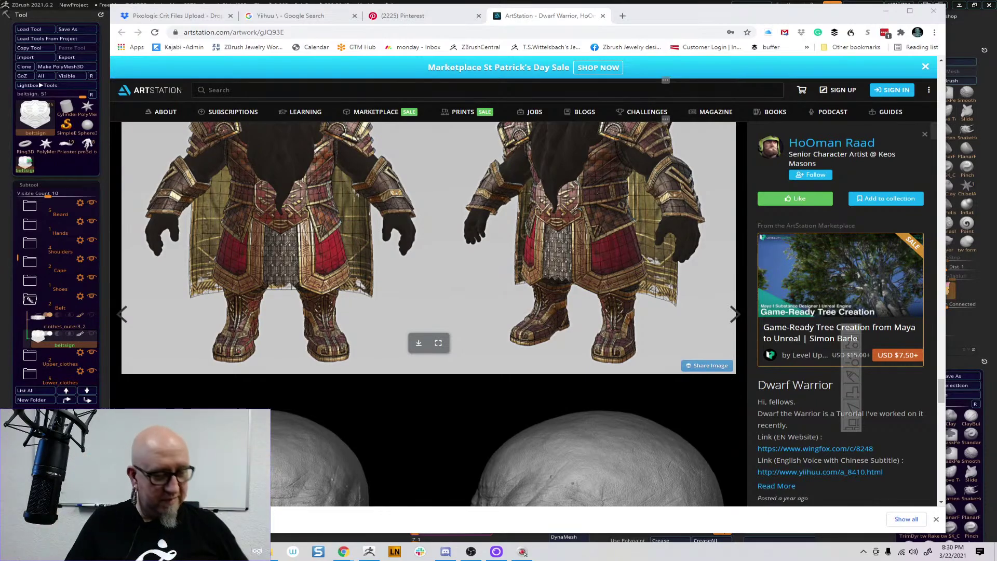
- Return to ZBrush and undo the Move brush reshaping of the beltsign face
{"action": "key", "text": "alt+Tab"}
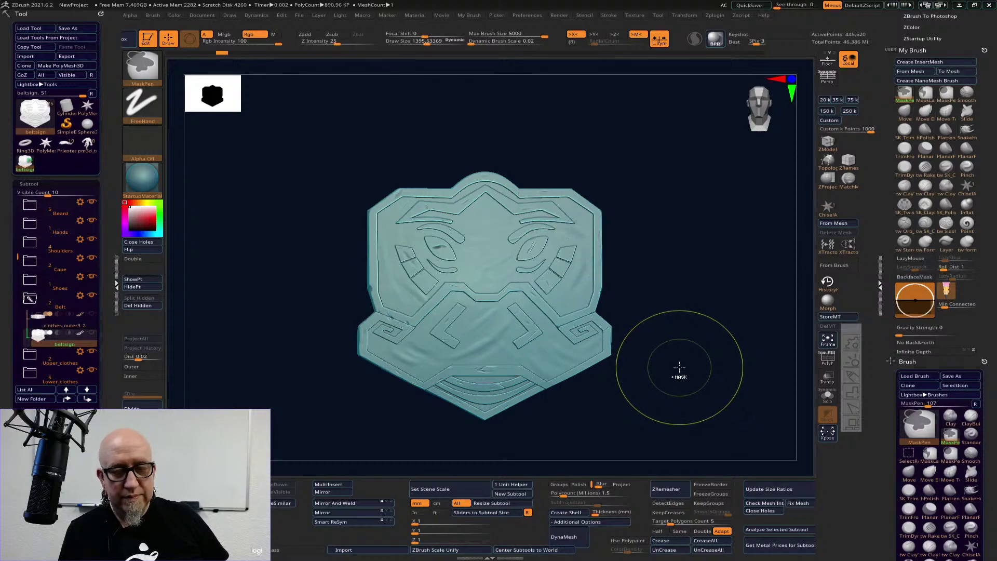
{"action": "key", "text": "ctrl+z"}
{"action": "key", "text": "ctrl+z"}
{"action": "key", "text": "ctrl+z"}
{"action": "key", "text": "ctrl+z"}
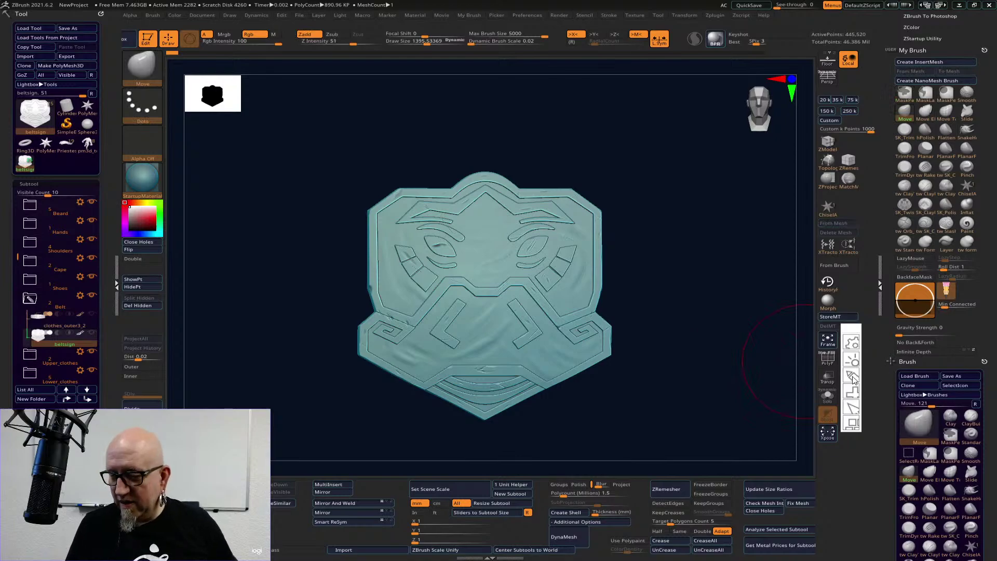
- Draw red annotations over the beltsign marking curved cheeks, narrower eyes, lowered brows, an arched top, a pointed nose and a fuller mouth
{"action": "left_click", "coordinate": [853, 377]}
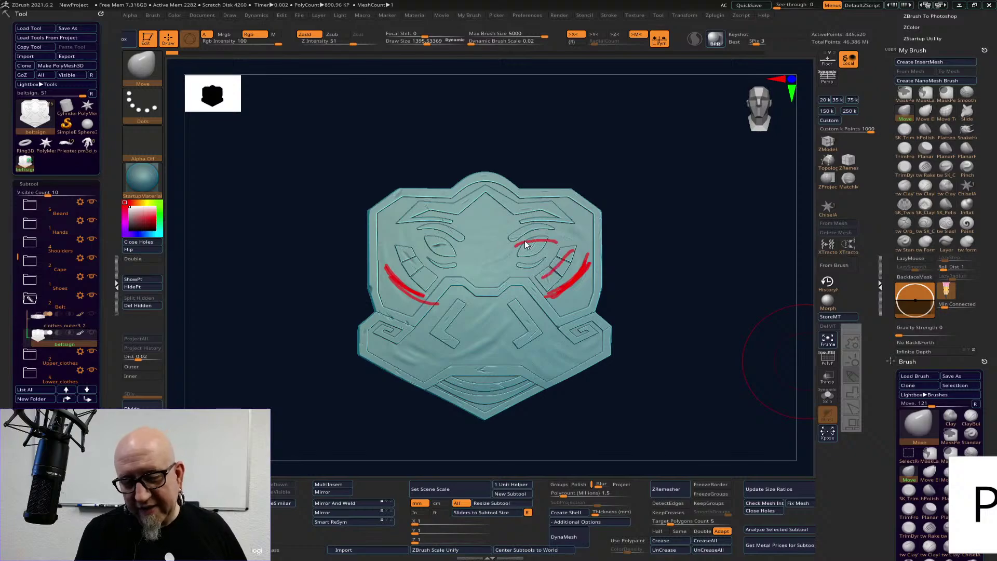
{"action": "mouse_move", "coordinate": [516, 248]}
{"action": "left_mouse_down"}
{"action": "mouse_move", "coordinate": [541, 251]}
{"action": "mouse_move", "coordinate": [536, 258]}
{"action": "left_mouse_up"}
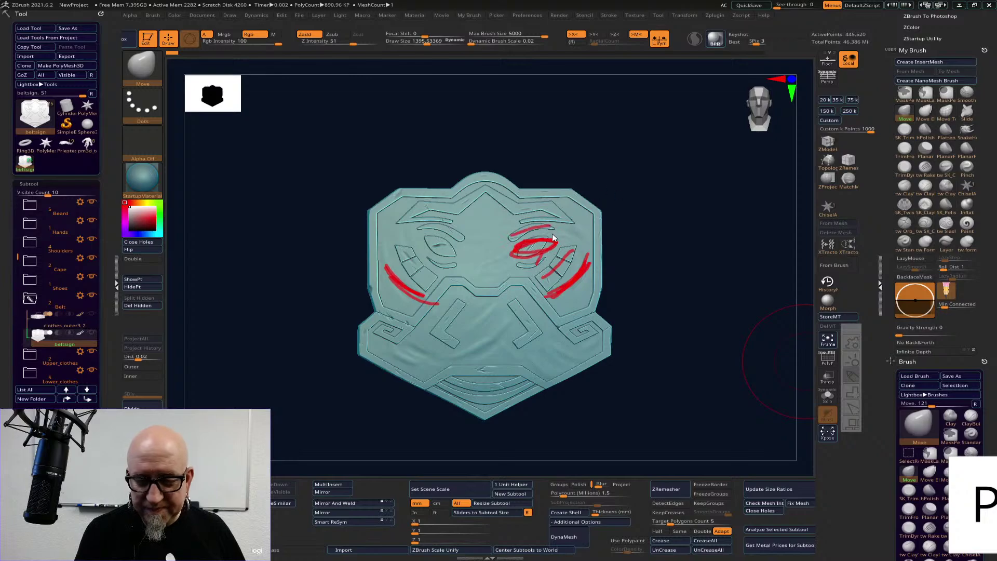
{"action": "left_click_drag", "start_coordinate": [532, 200], "coordinate": [531, 223]}
{"action": "mouse_move", "coordinate": [380, 206]}
{"action": "left_mouse_down"}
{"action": "mouse_move", "coordinate": [567, 187]}
{"action": "mouse_move", "coordinate": [491, 184]}
{"action": "left_mouse_up"}
{"action": "mouse_move", "coordinate": [443, 205]}
{"action": "left_mouse_down"}
{"action": "mouse_move", "coordinate": [442, 226]}
{"action": "mouse_move", "coordinate": [457, 215]}
{"action": "left_mouse_up"}
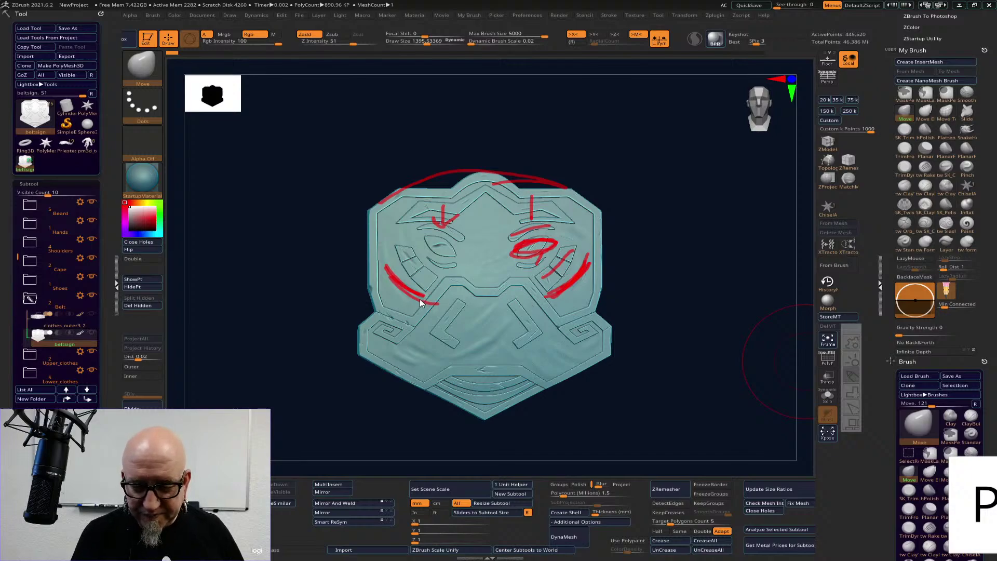
{"action": "mouse_move", "coordinate": [435, 307]}
{"action": "left_mouse_down"}
{"action": "mouse_move", "coordinate": [454, 294]}
{"action": "mouse_move", "coordinate": [482, 313]}
{"action": "left_mouse_up"}
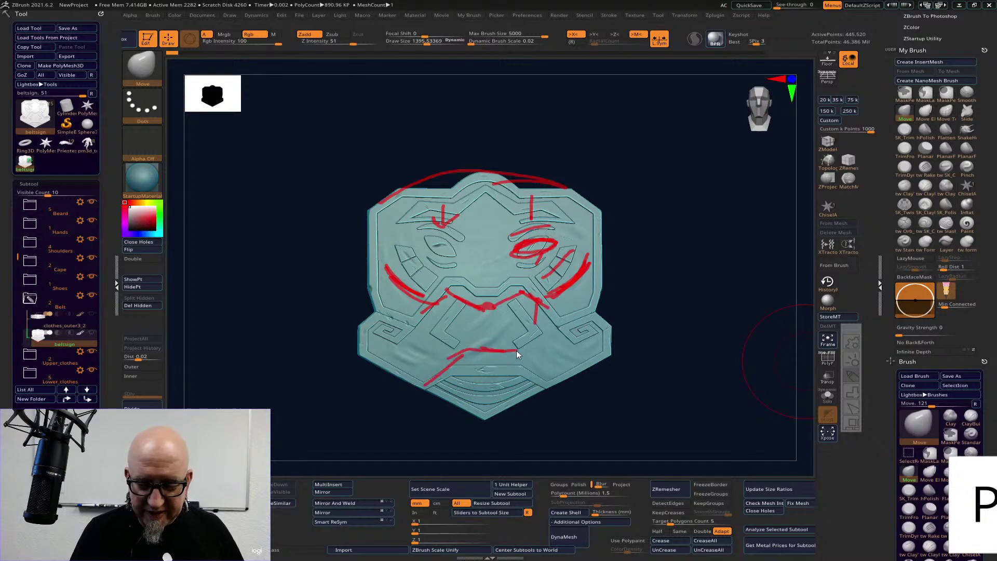
{"action": "left_click_drag", "start_coordinate": [427, 380], "coordinate": [450, 357]}
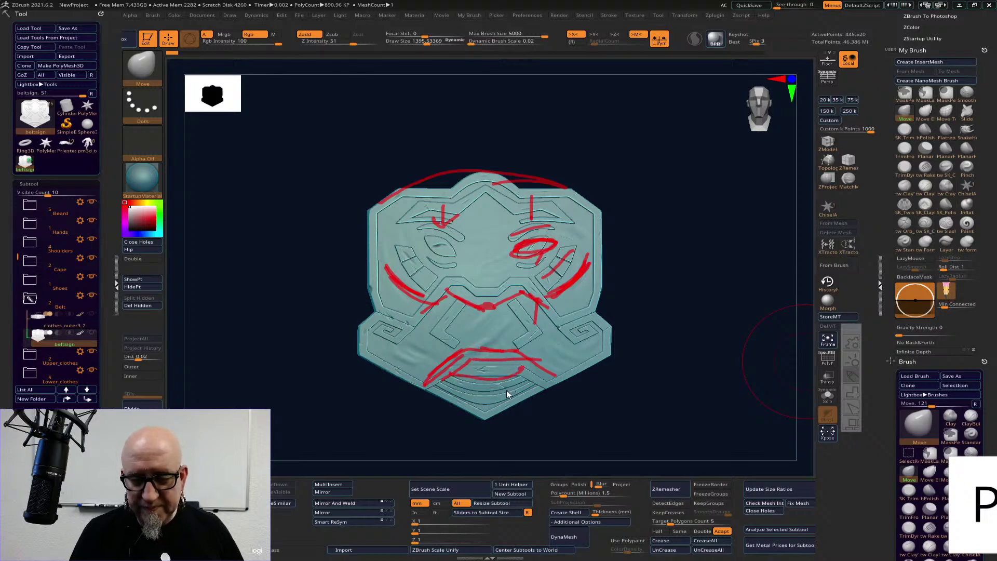
- Draw a red head circle with eye, nose, mouth and center guidelines over the beltsign, emphasize the eye and nose, and clear the annotations
{"action": "mouse_move", "coordinate": [598, 246]}
{"action": "left_mouse_down"}
{"action": "mouse_move", "coordinate": [363, 282]}
{"action": "mouse_move", "coordinate": [618, 303]}
{"action": "left_mouse_up"}
{"action": "mouse_move", "coordinate": [623, 268]}
{"action": "left_mouse_down"}
{"action": "mouse_move", "coordinate": [373, 283]}
{"action": "mouse_move", "coordinate": [605, 218]}
{"action": "mouse_move", "coordinate": [464, 401]}
{"action": "mouse_move", "coordinate": [580, 232]}
{"action": "left_mouse_up"}
{"action": "mouse_move", "coordinate": [363, 292]}
{"action": "left_mouse_down"}
{"action": "mouse_move", "coordinate": [612, 294]}
{"action": "mouse_move", "coordinate": [595, 268]}
{"action": "left_mouse_up"}
{"action": "mouse_move", "coordinate": [399, 256]}
{"action": "left_mouse_down"}
{"action": "mouse_move", "coordinate": [362, 263]}
{"action": "mouse_move", "coordinate": [649, 273]}
{"action": "left_mouse_up"}
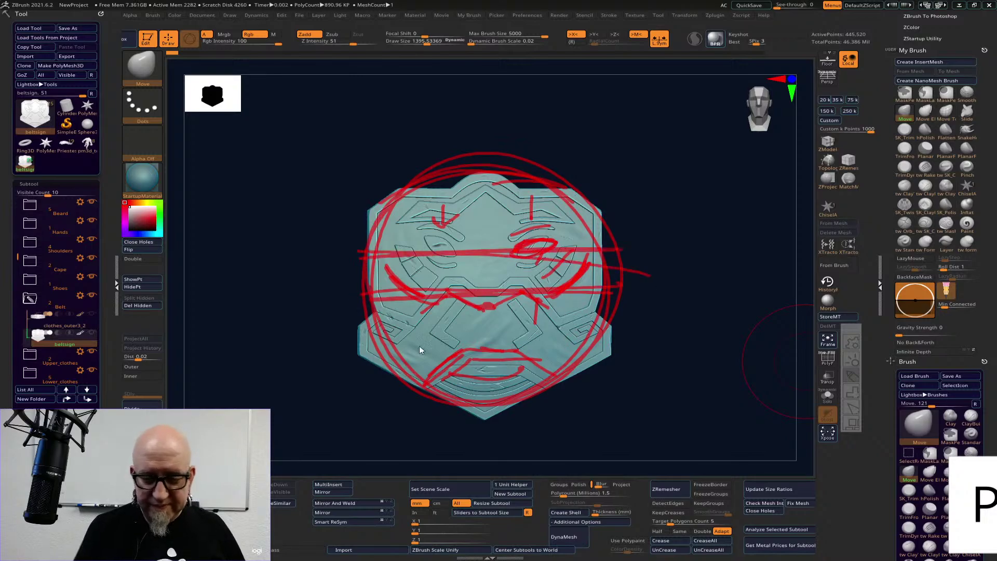
{"action": "mouse_move", "coordinate": [418, 349]}
{"action": "left_mouse_down"}
{"action": "mouse_move", "coordinate": [602, 338]}
{"action": "mouse_move", "coordinate": [579, 347]}
{"action": "left_mouse_up"}
{"action": "left_click_drag", "start_coordinate": [476, 143], "coordinate": [475, 421]}
{"action": "mouse_move", "coordinate": [554, 250]}
{"action": "left_mouse_down"}
{"action": "mouse_move", "coordinate": [530, 255]}
{"action": "mouse_move", "coordinate": [517, 276]}
{"action": "left_mouse_up"}
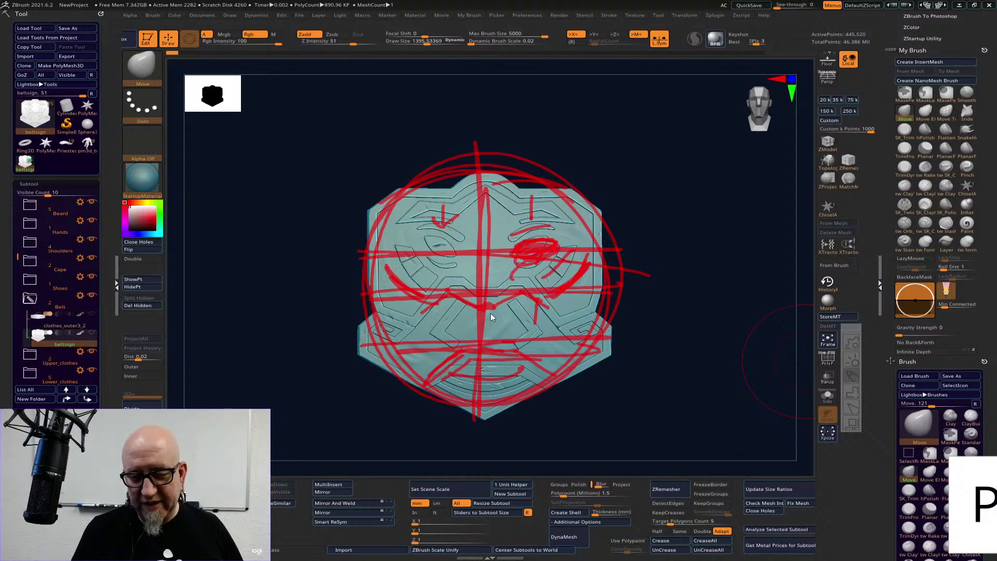
{"action": "left_click_drag", "start_coordinate": [493, 309], "coordinate": [470, 299]}
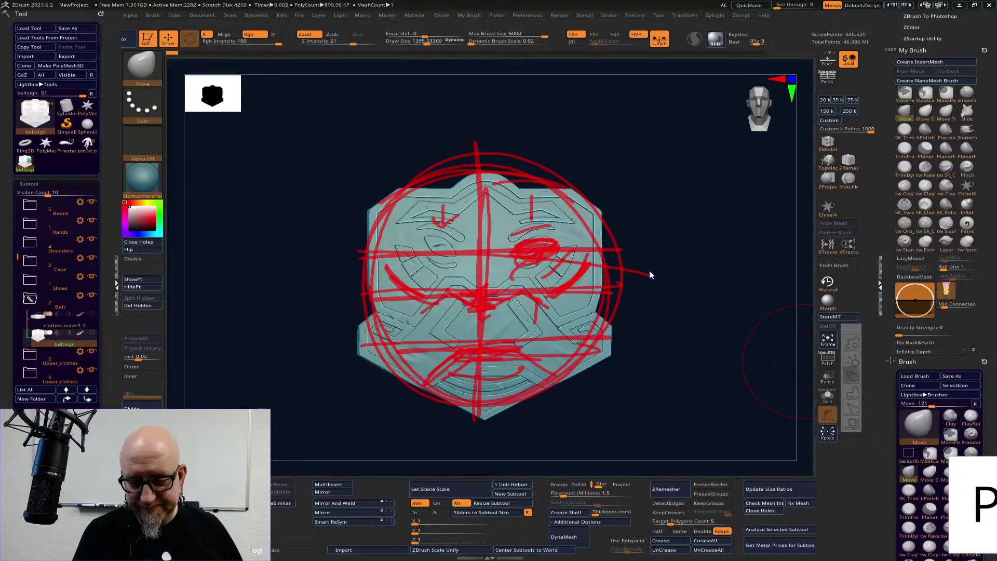
{"action": "key", "text": "Escape"}
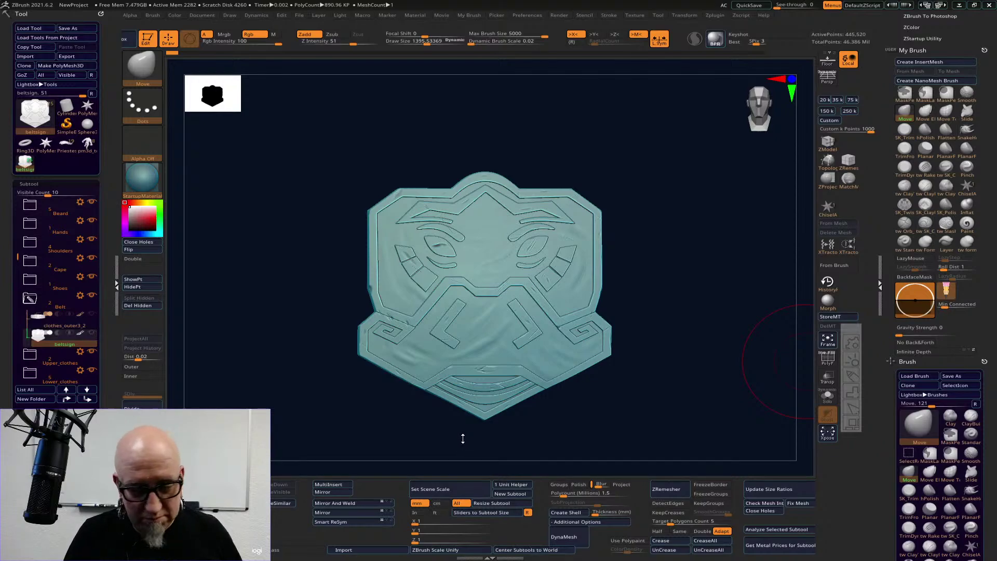
- Show all the dwarf's subtools again, frame the full figure, and turn it to a three-quarter view
{"action": "mouse_move", "coordinate": [684, 354]}
{"action": "left_mouse_down"}
{"action": "mouse_move", "coordinate": [686, 336]}
{"action": "mouse_move", "coordinate": [678, 342]}
{"action": "left_mouse_up"}
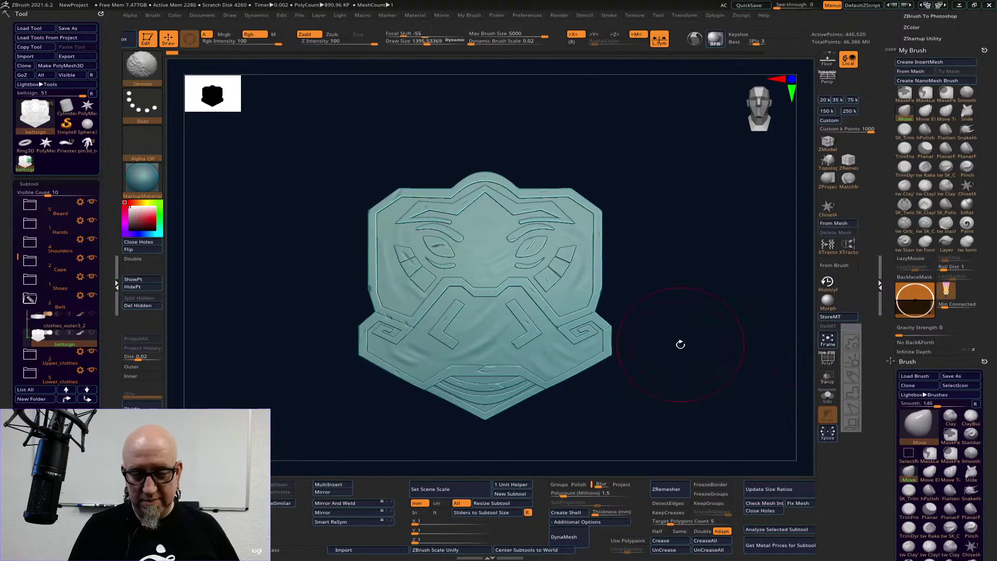
{"action": "key", "text": "shift"}
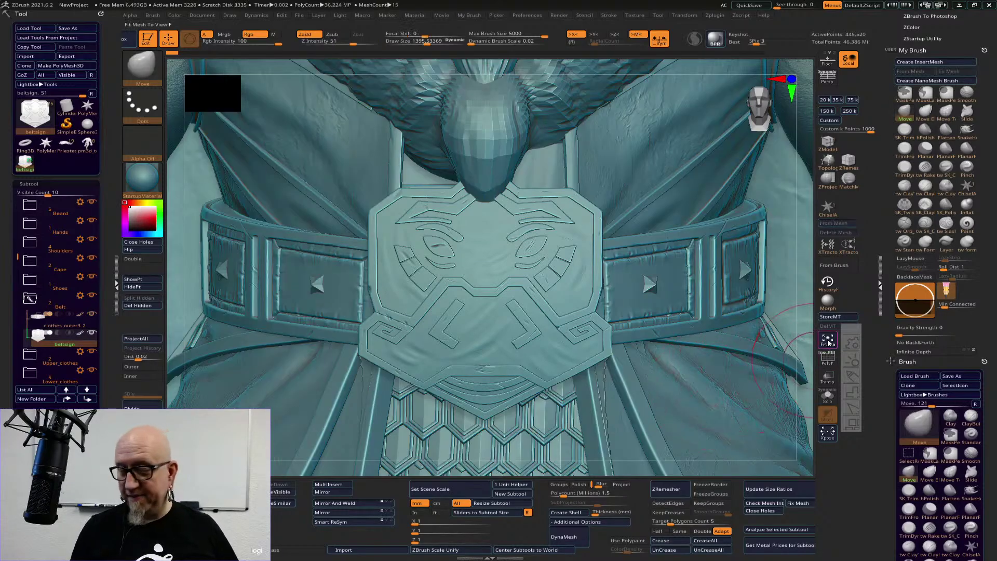
{"action": "left_click", "coordinate": [824, 342]}
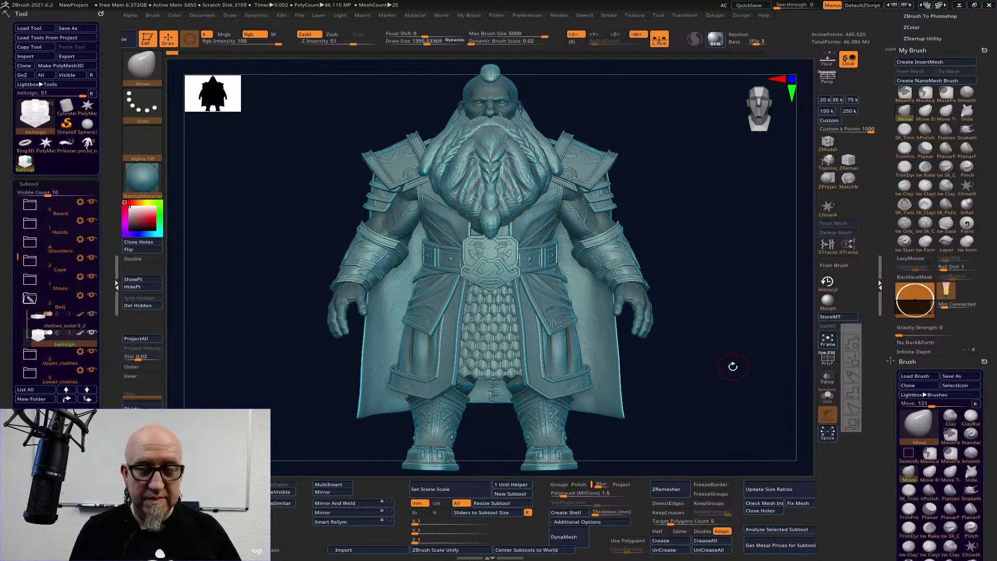
{"action": "left_click_drag", "start_coordinate": [724, 374], "coordinate": [720, 370]}
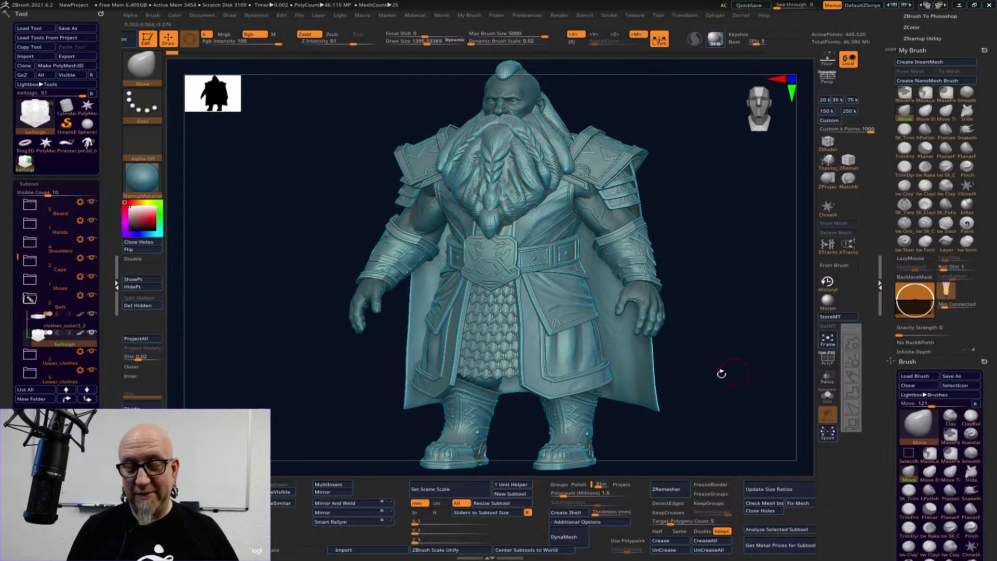
{"action": "left_click_drag", "start_coordinate": [721, 373], "coordinate": [783, 402]}
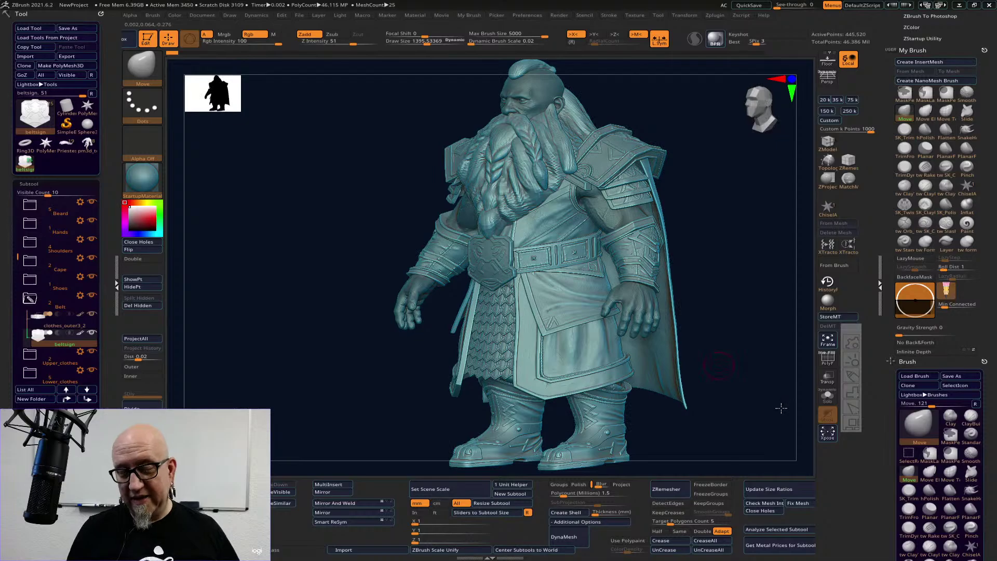
- Draw red annotations over the dwarf's first belt panel, marking its rectangular border, a lengthwise line and short edge notches, and clear them
{"action": "left_click_drag", "start_coordinate": [782, 409], "coordinate": [780, 406], "text": "alt"}
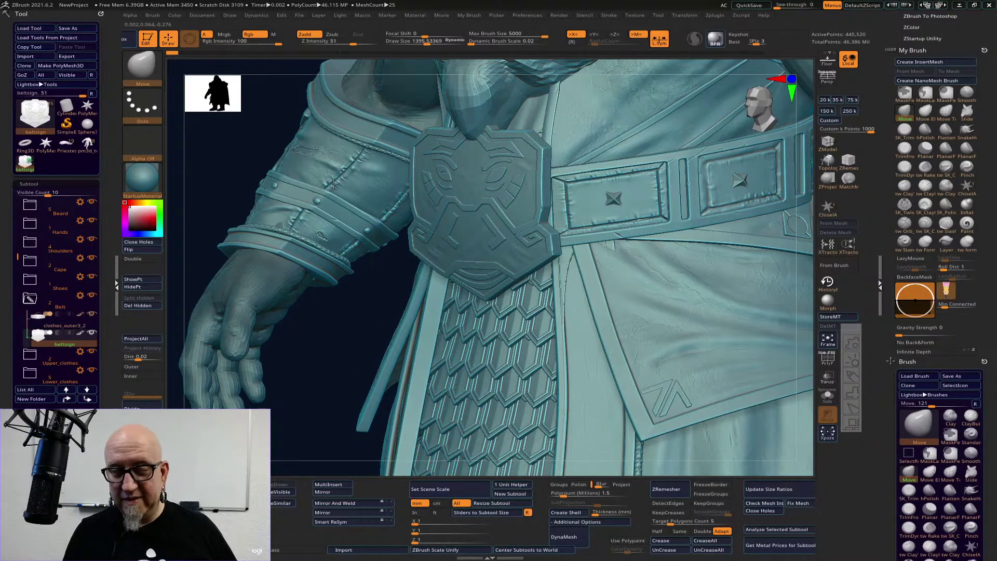
{"action": "left_click", "coordinate": [852, 376]}
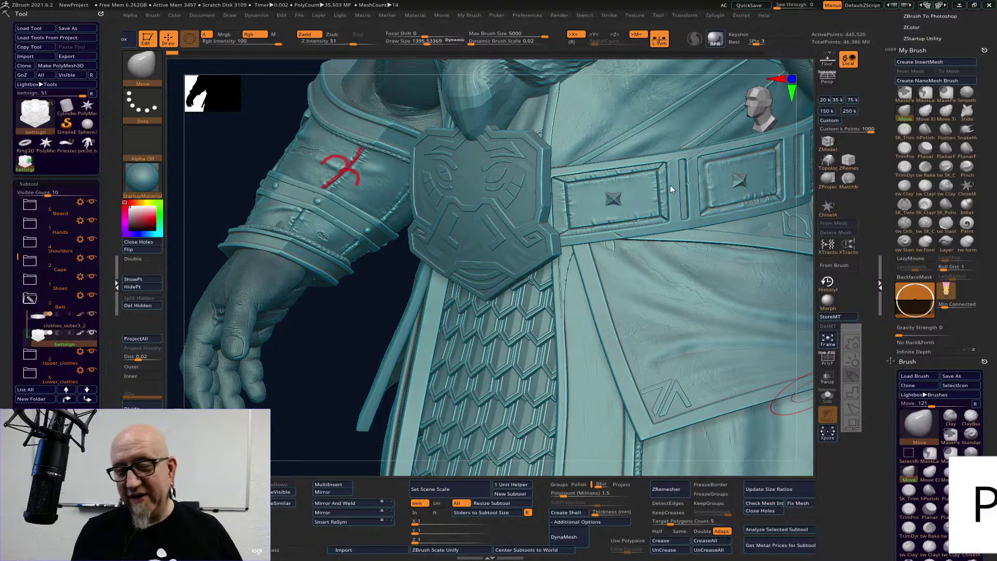
{"action": "left_click_drag", "start_coordinate": [671, 185], "coordinate": [534, 214]}
{"action": "left_click_drag", "start_coordinate": [568, 184], "coordinate": [653, 178]}
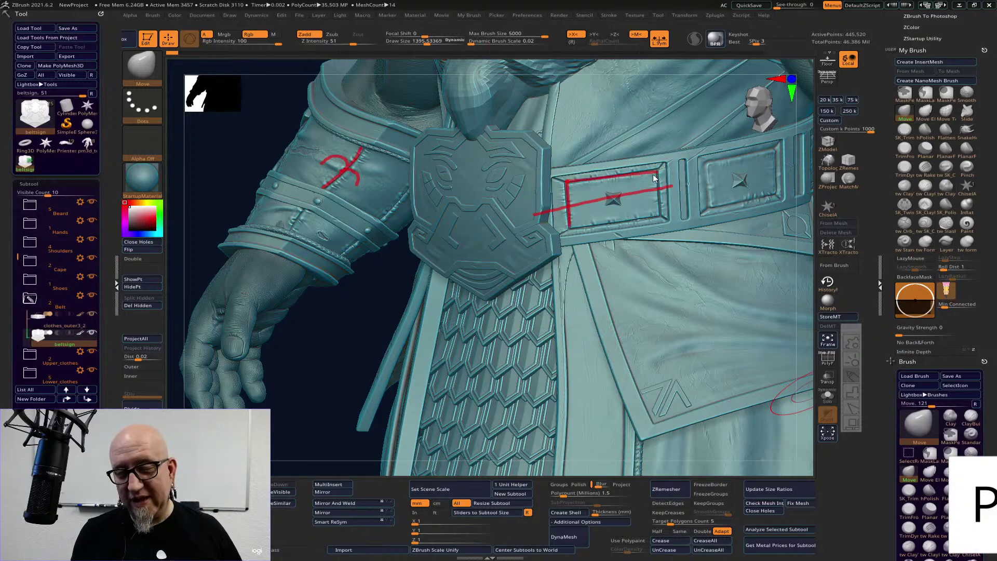
{"action": "left_click_drag", "start_coordinate": [635, 216], "coordinate": [566, 227]}
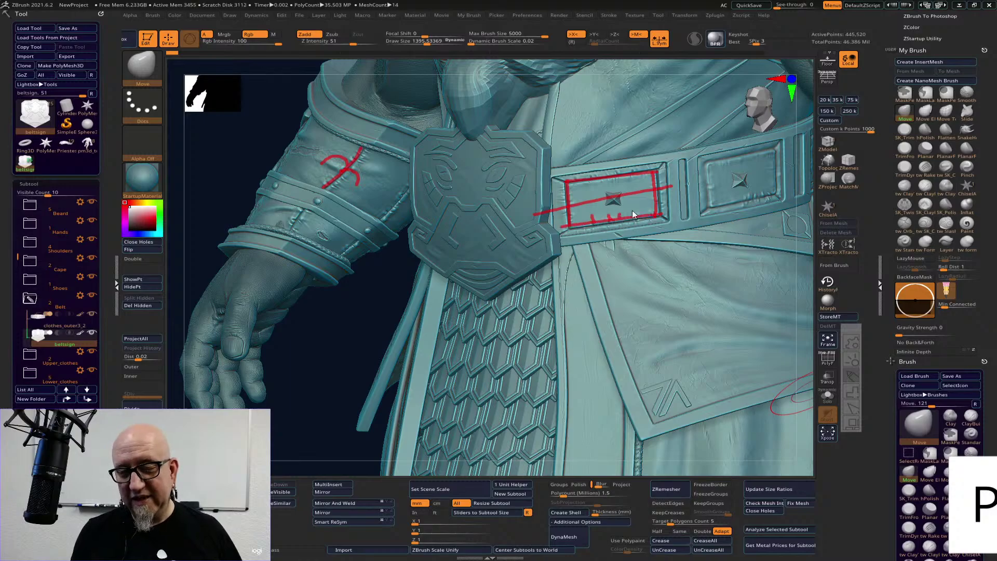
{"action": "left_click_drag", "start_coordinate": [632, 210], "coordinate": [652, 213]}
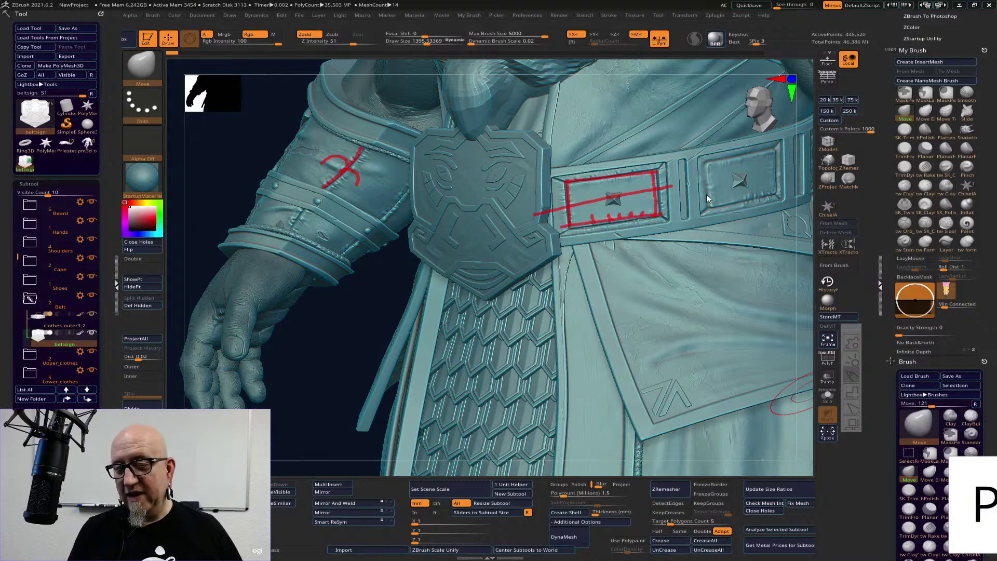
{"action": "left_click_drag", "start_coordinate": [712, 196], "coordinate": [725, 185]}
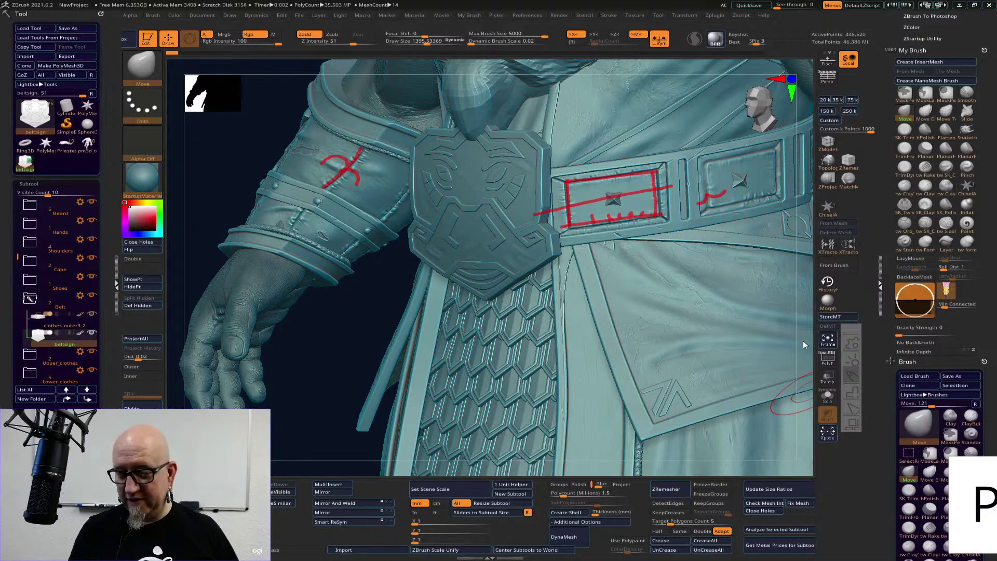
{"action": "key", "text": "Escape"}
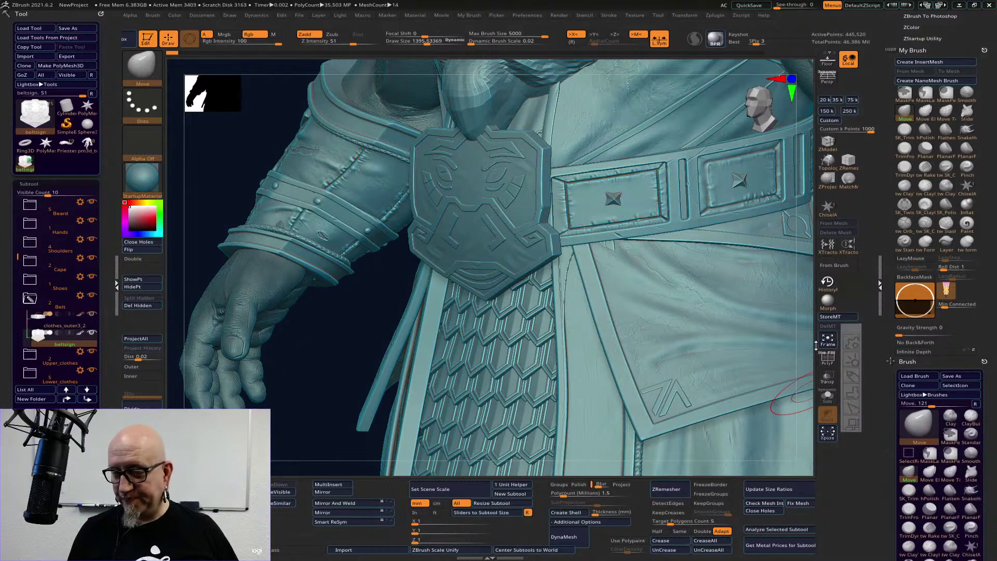
- Turn the dwarf to a straight front view to examine the belt and its ornament
{"action": "left_click_drag", "start_coordinate": [808, 353], "coordinate": [808, 352]}
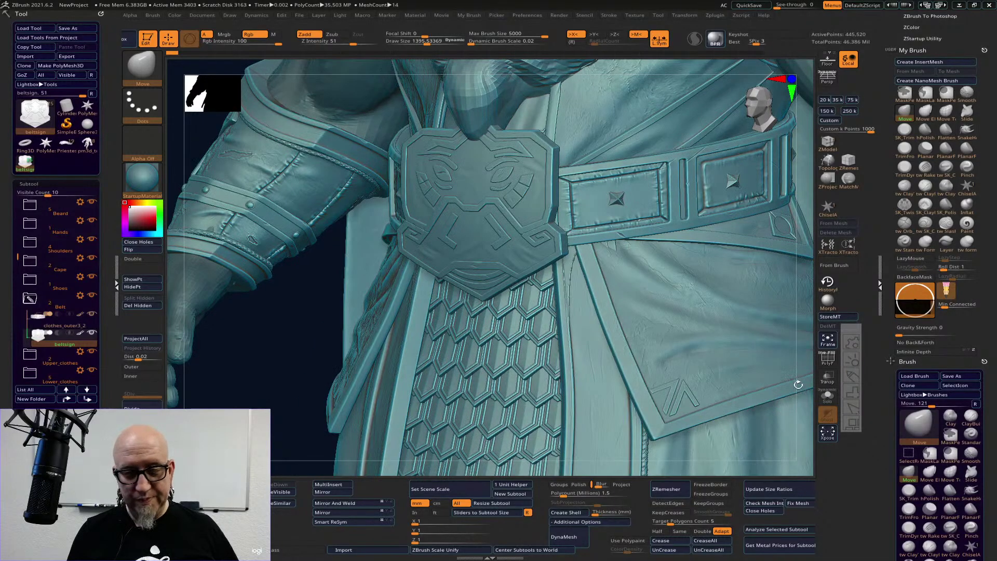
{"action": "left_click_drag", "start_coordinate": [805, 400], "coordinate": [802, 386], "text": "shift"}
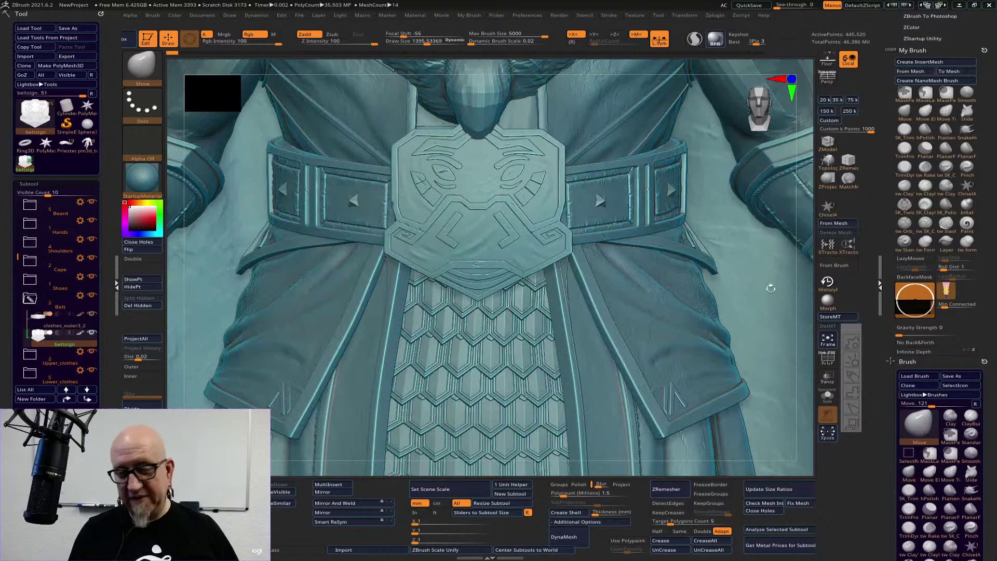
{"action": "key", "text": "f"}
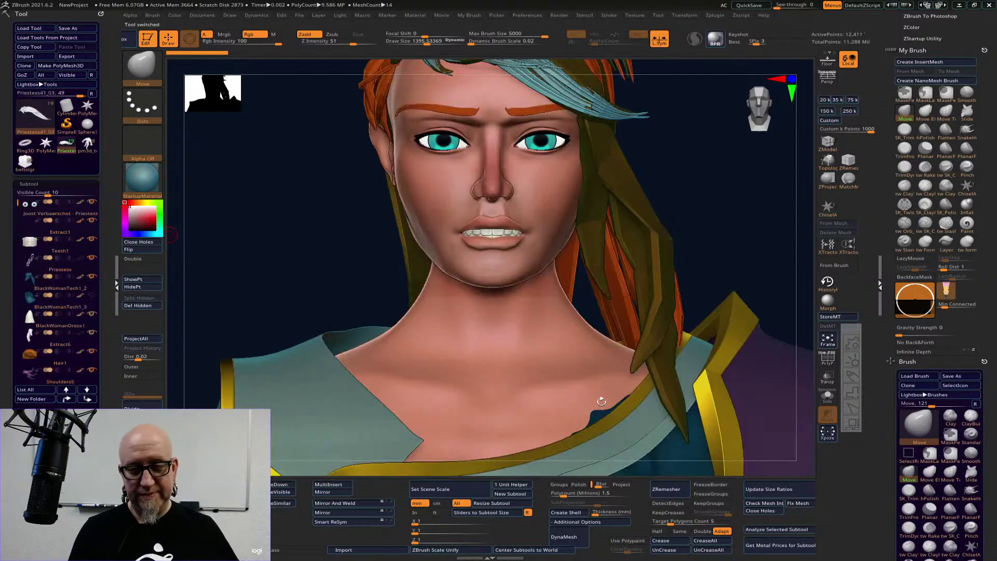
- Frame the full priestess together with her owl and turn off the polypaint colors on all subtools
{"action": "left_click", "coordinate": [827, 340]}
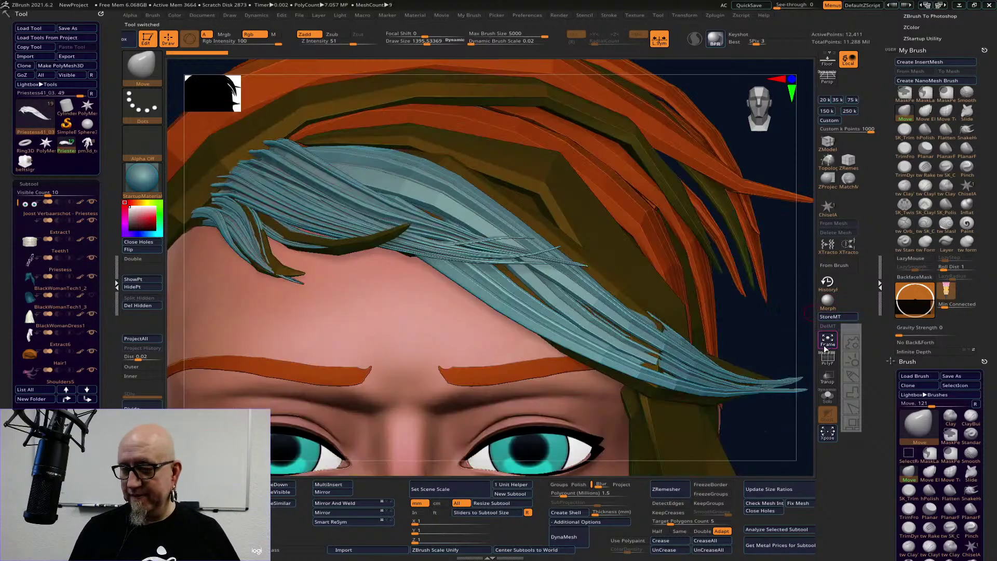
{"action": "left_click_drag", "start_coordinate": [802, 440], "coordinate": [706, 257]}
{"action": "key", "text": "f"}
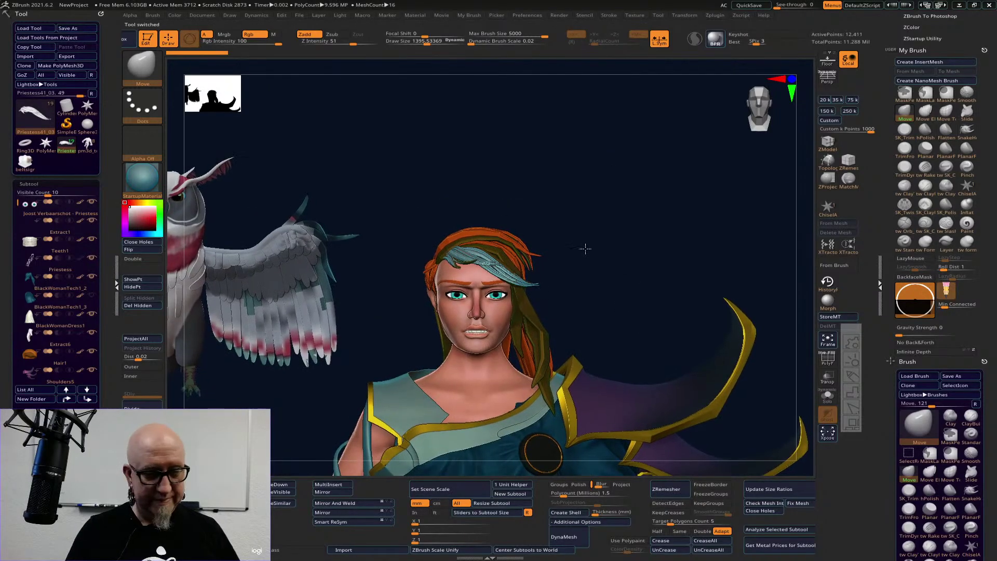
{"action": "left_click_drag", "start_coordinate": [679, 412], "coordinate": [669, 300]}
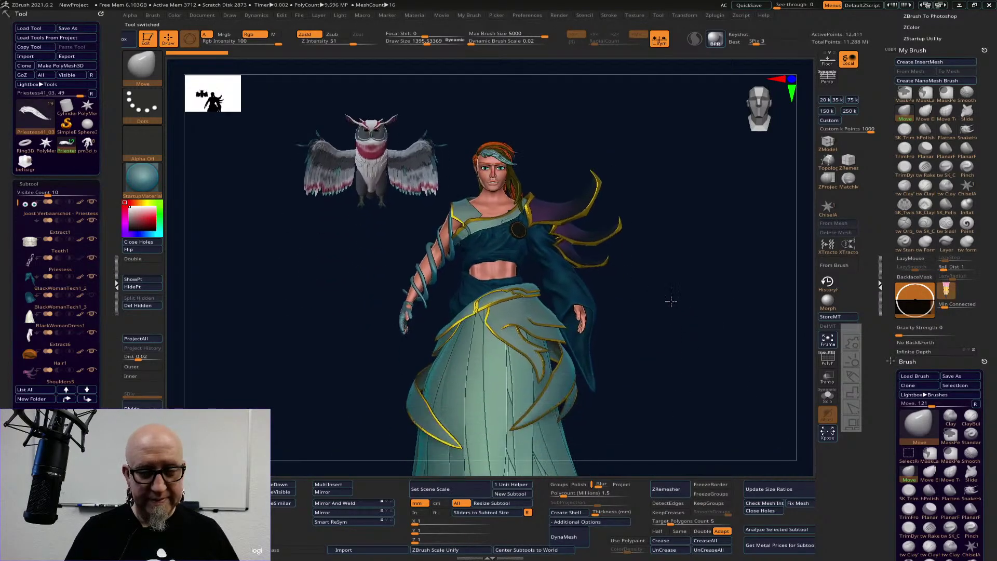
{"action": "key", "text": "shift"}
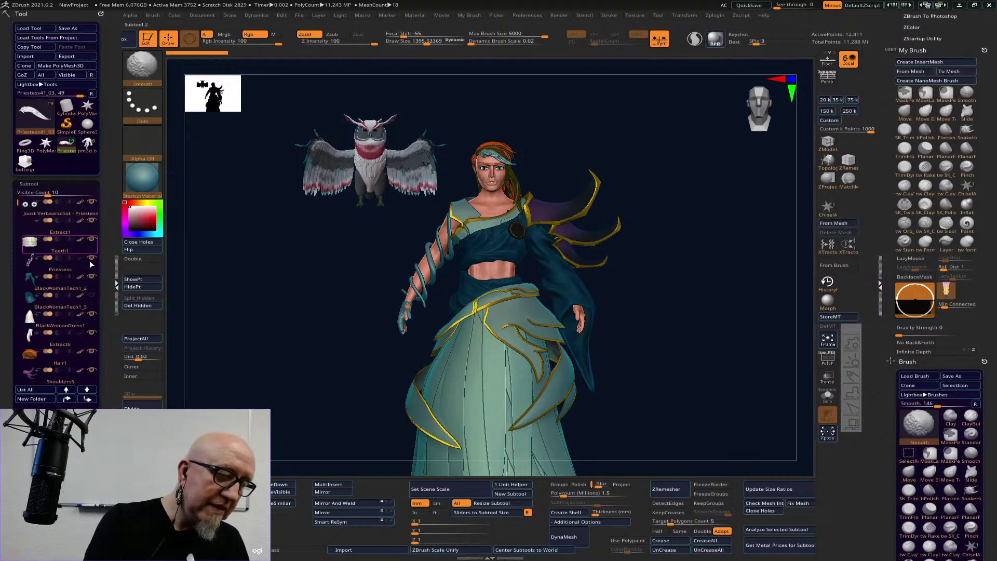
{"action": "left_click", "coordinate": [81, 203], "text": "shift"}
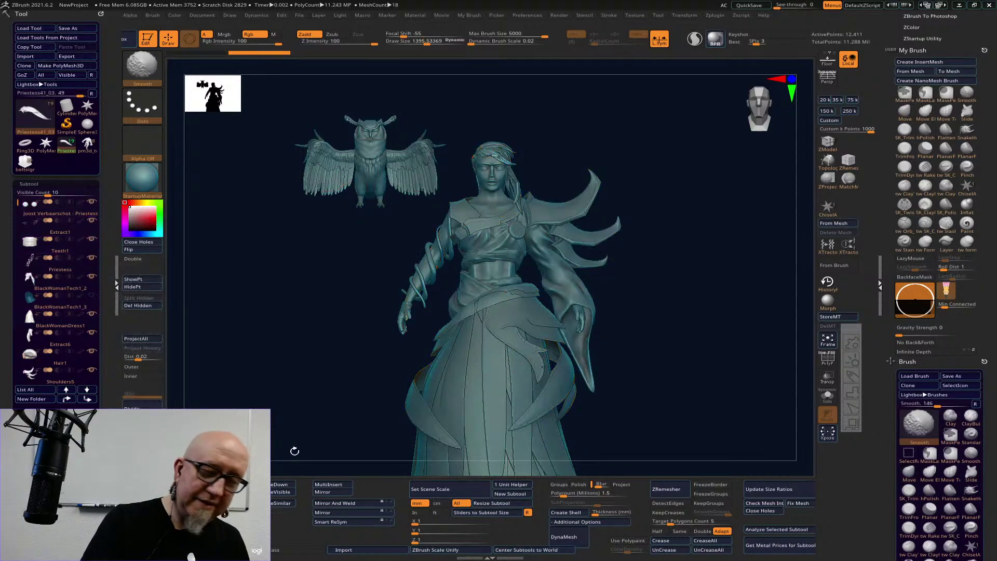
- Examine the uncolored priestess sculpt from the face and shoulder spikes down to the skirt, from front and three-quarter views
{"action": "scroll", "coordinate": [730, 279], "scroll_direction": "up", "scroll_amount": 5}
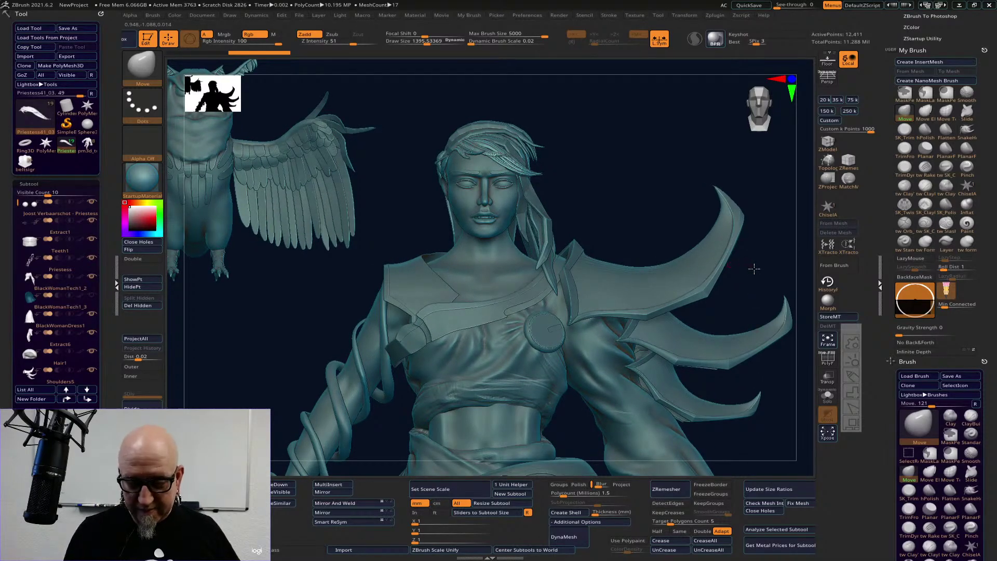
{"action": "left_click_drag", "start_coordinate": [756, 269], "coordinate": [724, 139]}
{"action": "left_click_drag", "start_coordinate": [746, 366], "coordinate": [739, 156], "text": "alt"}
{"action": "left_click_drag", "start_coordinate": [736, 223], "coordinate": [741, 185], "text": "alt"}
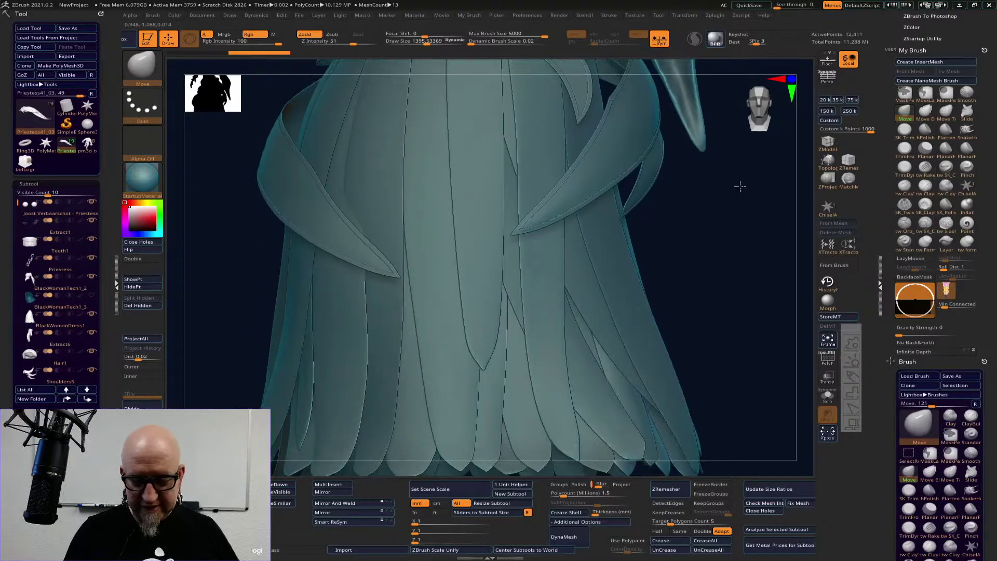
{"action": "left_click_drag", "start_coordinate": [753, 328], "coordinate": [727, 298]}
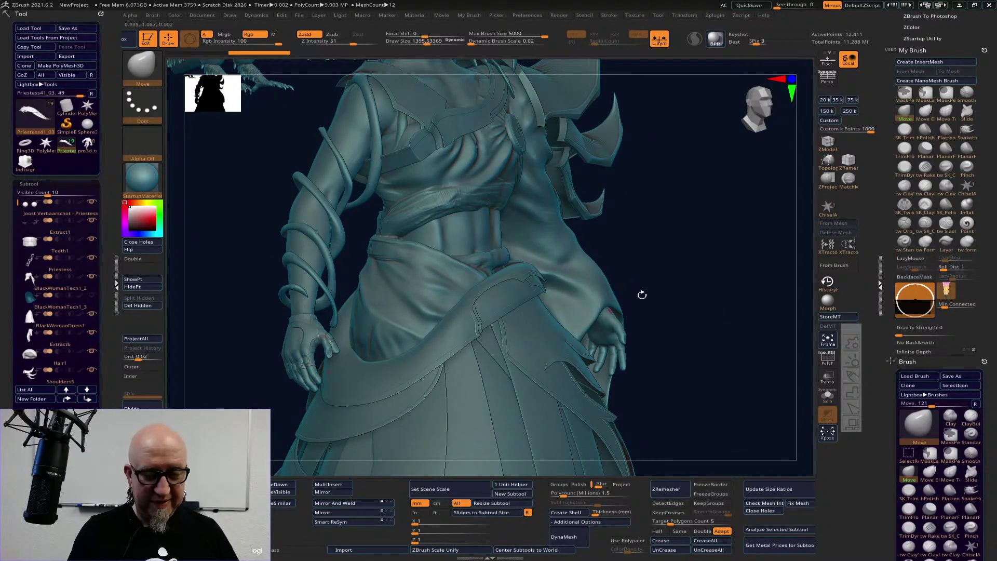
{"action": "left_click_drag", "start_coordinate": [734, 273], "coordinate": [740, 372]}
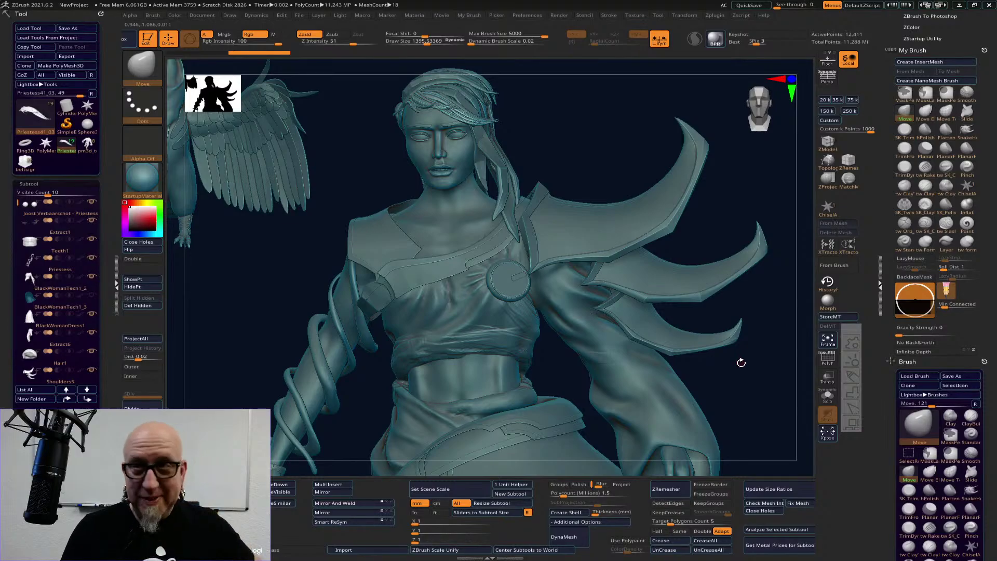
{"action": "left_click_drag", "start_coordinate": [742, 366], "coordinate": [730, 391]}
- Select the chest wrap subtool BlackWomanTech1_2 near the round brooch and subdivide it once
{"action": "left_click_drag", "start_coordinate": [734, 430], "coordinate": [625, 96], "text": "alt"}
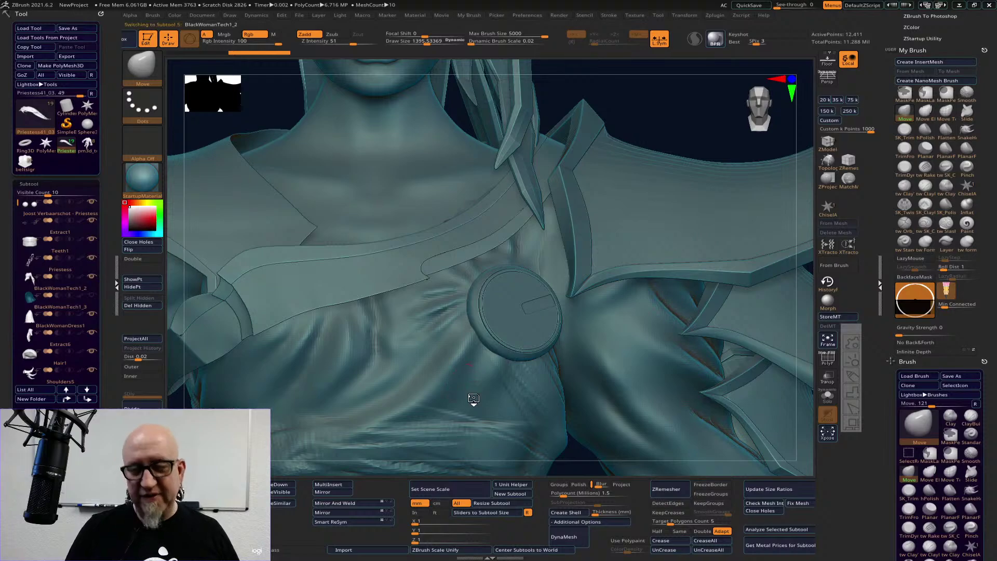
{"action": "left_click", "coordinate": [471, 400], "text": "alt"}
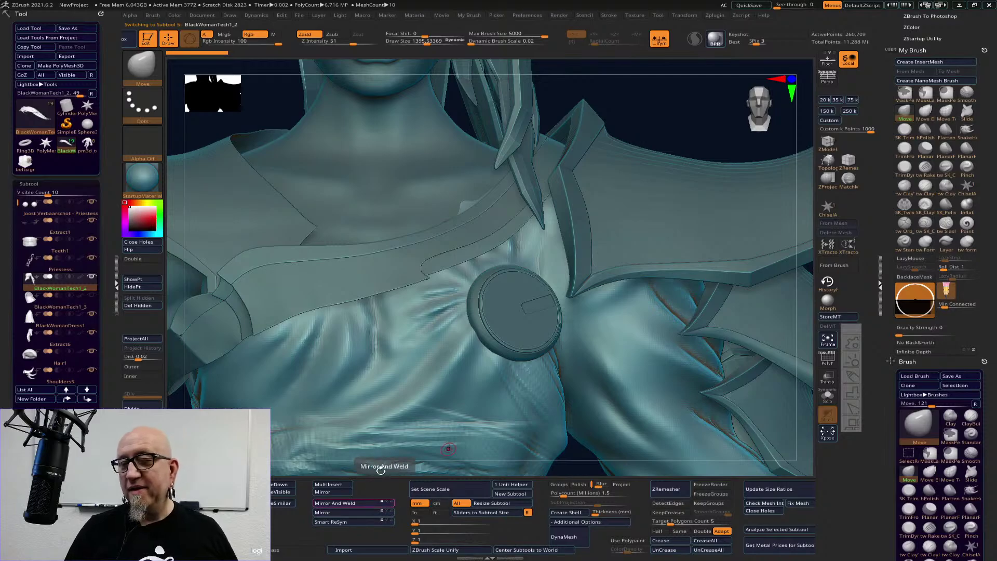
{"action": "left_click", "coordinate": [143, 412]}
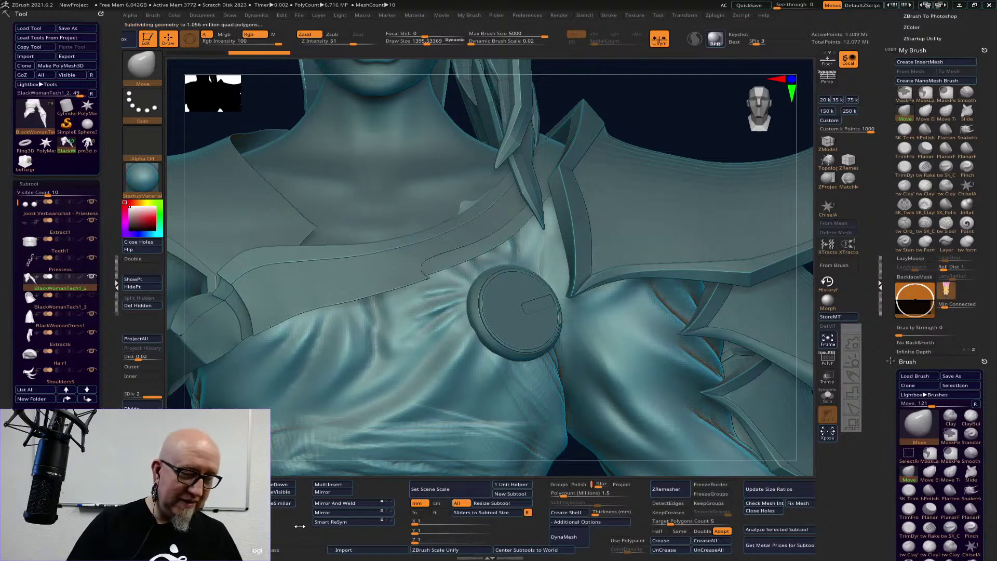
- Sculpt cloth folds radiating from the round brooch across the chest wrap with the tw SK_Cloth brush
{"action": "left_click", "coordinate": [947, 168]}
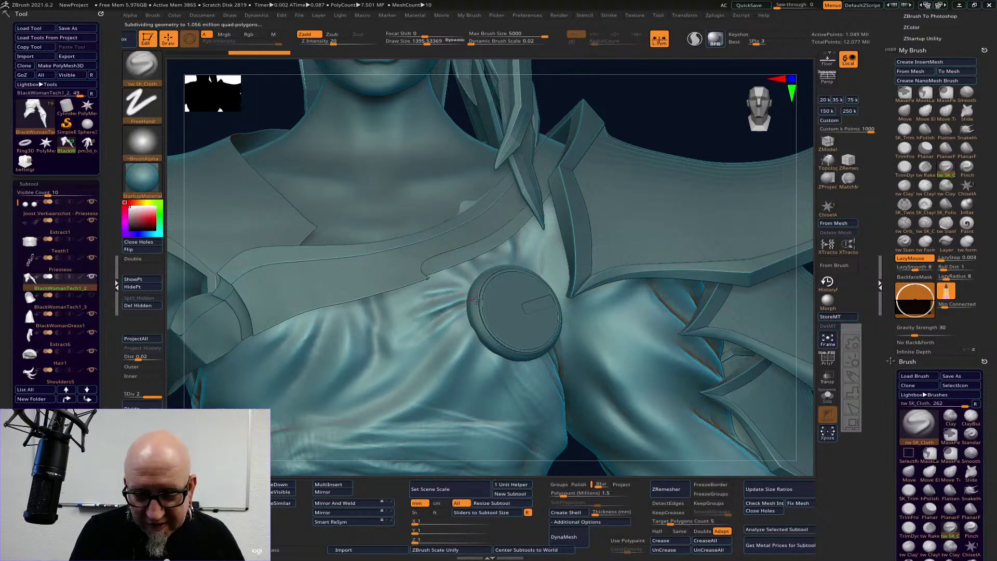
{"action": "left_click_drag", "start_coordinate": [421, 363], "coordinate": [453, 327]}
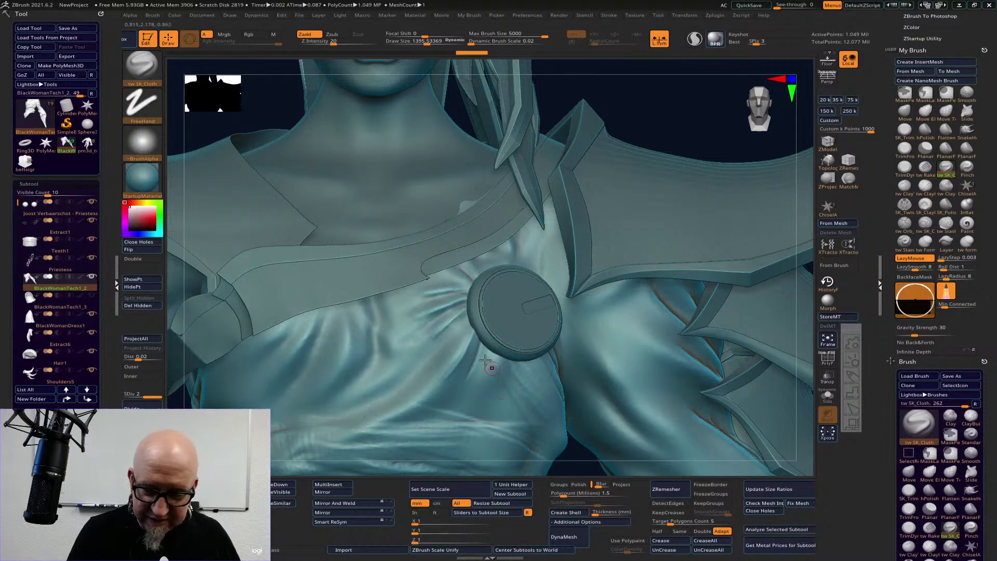
{"action": "key", "text": "shift"}
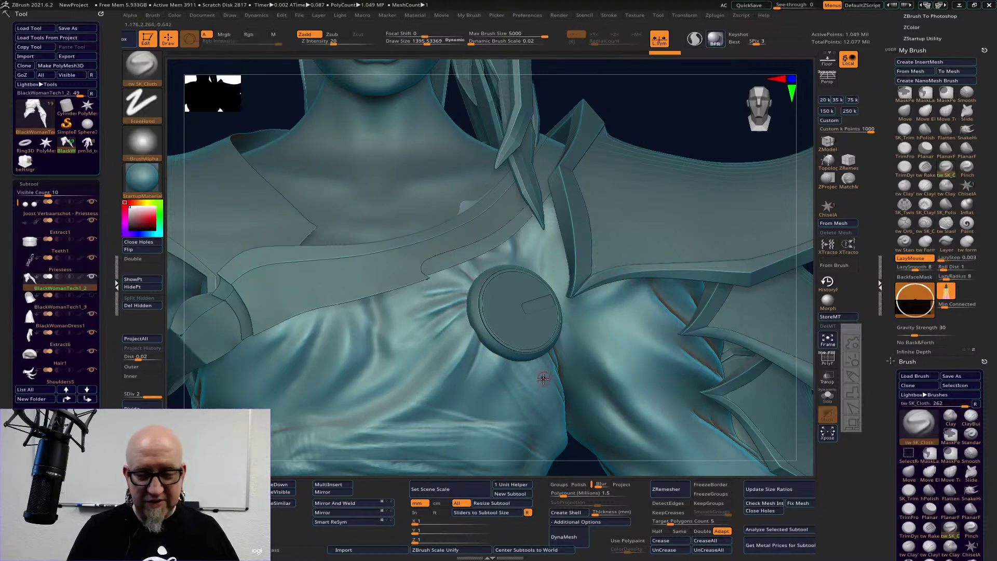
- Draw red lines over the chest wrap showing folds radiating from the brooch, and clear the annotations
{"action": "mouse_move", "coordinate": [543, 378]}
{"action": "right_mouse_down", "text": "ctrl"}
{"action": "mouse_move", "coordinate": [578, 460]}
{"action": "mouse_move", "coordinate": [563, 414]}
{"action": "mouse_move", "coordinate": [584, 368]}
{"action": "mouse_move", "coordinate": [712, 332]}
{"action": "mouse_move", "coordinate": [480, 302]}
{"action": "mouse_move", "coordinate": [491, 305]}
{"action": "right_mouse_up", "text": "ctrl"}
{"action": "right_click_drag", "start_coordinate": [725, 377], "coordinate": [732, 309]}
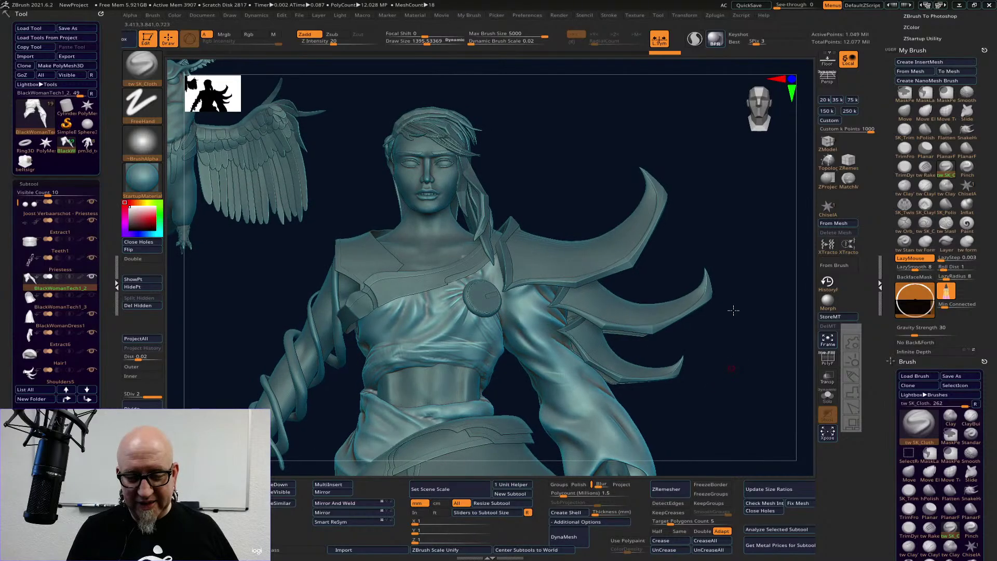
{"action": "right_click_drag", "start_coordinate": [517, 386], "coordinate": [543, 267], "text": "alt"}
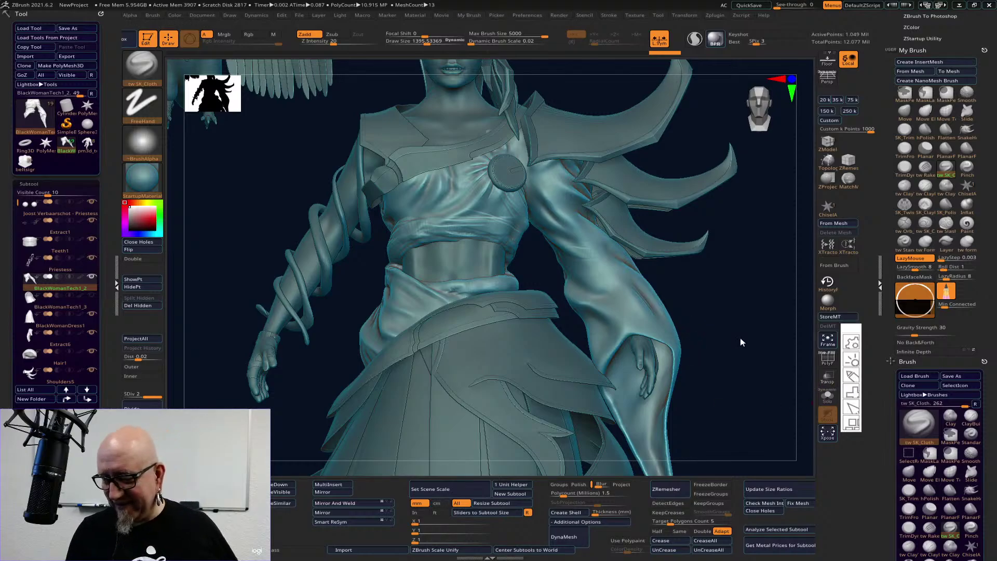
{"action": "left_click_drag", "start_coordinate": [439, 222], "coordinate": [480, 185]}
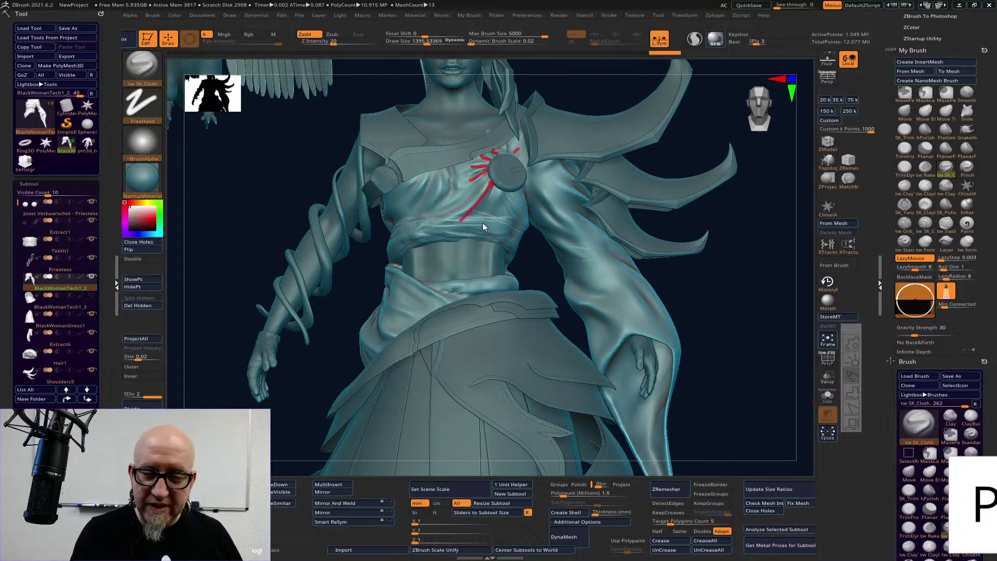
{"action": "key", "text": "Escape"}
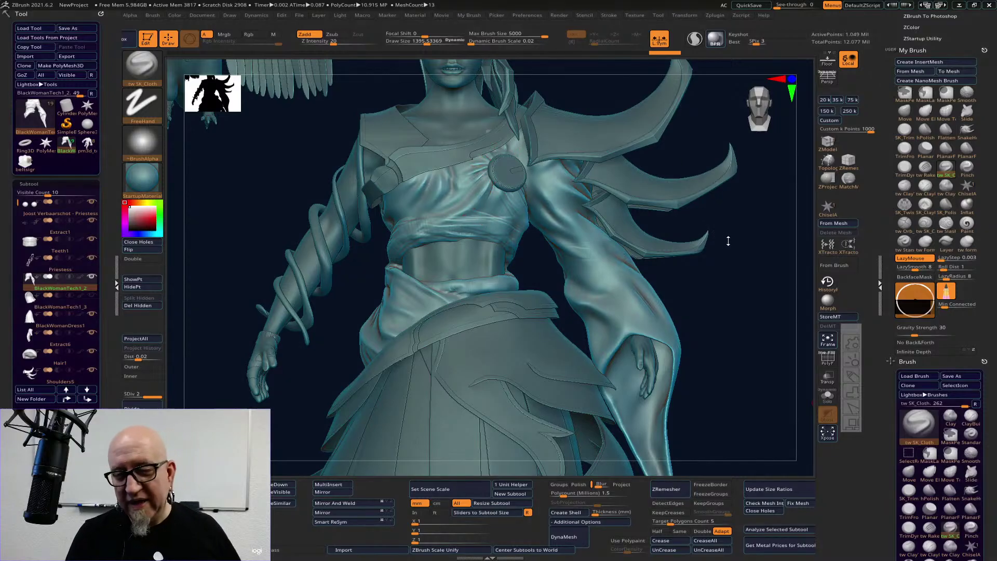
- Draw red fold-direction lines from the brooch up to the shoulder, along the wrap's upper edge, down the side and diagonally across the chest
{"action": "mouse_move", "coordinate": [768, 271]}
{"action": "left_mouse_down"}
{"action": "mouse_move", "coordinate": [752, 276]}
{"action": "mouse_move", "coordinate": [765, 276]}
{"action": "mouse_move", "coordinate": [727, 341]}
{"action": "mouse_move", "coordinate": [734, 329]}
{"action": "left_mouse_up"}
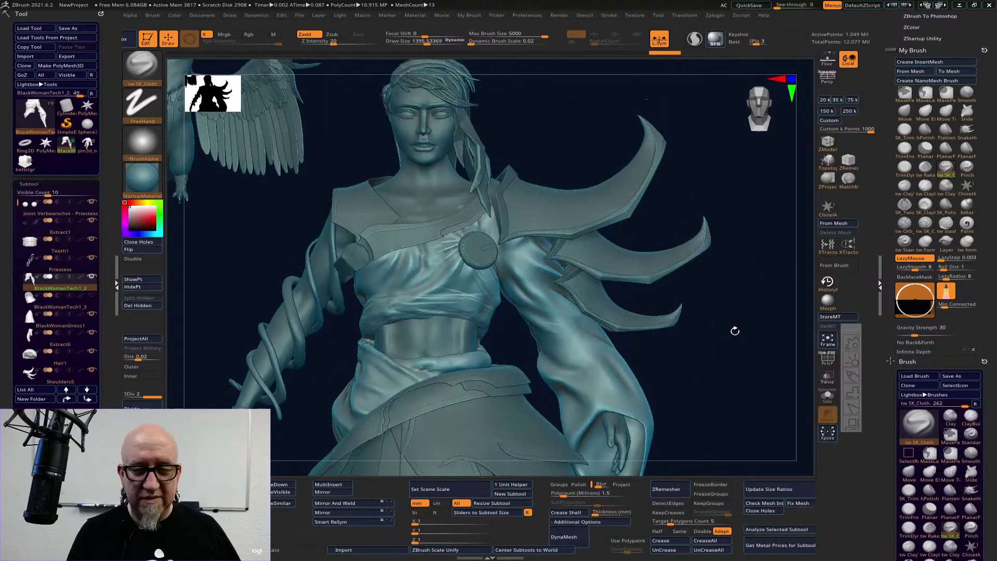
{"action": "left_click_drag", "start_coordinate": [737, 363], "coordinate": [737, 365], "text": "alt"}
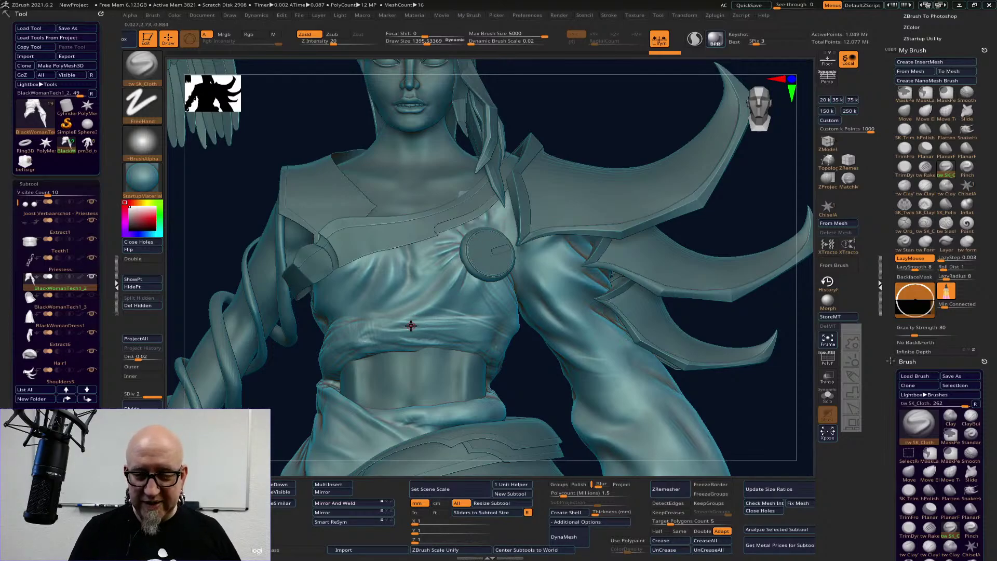
{"action": "mouse_move", "coordinate": [767, 412]}
{"action": "left_mouse_down"}
{"action": "mouse_move", "coordinate": [752, 416]}
{"action": "mouse_move", "coordinate": [767, 415]}
{"action": "left_mouse_up"}
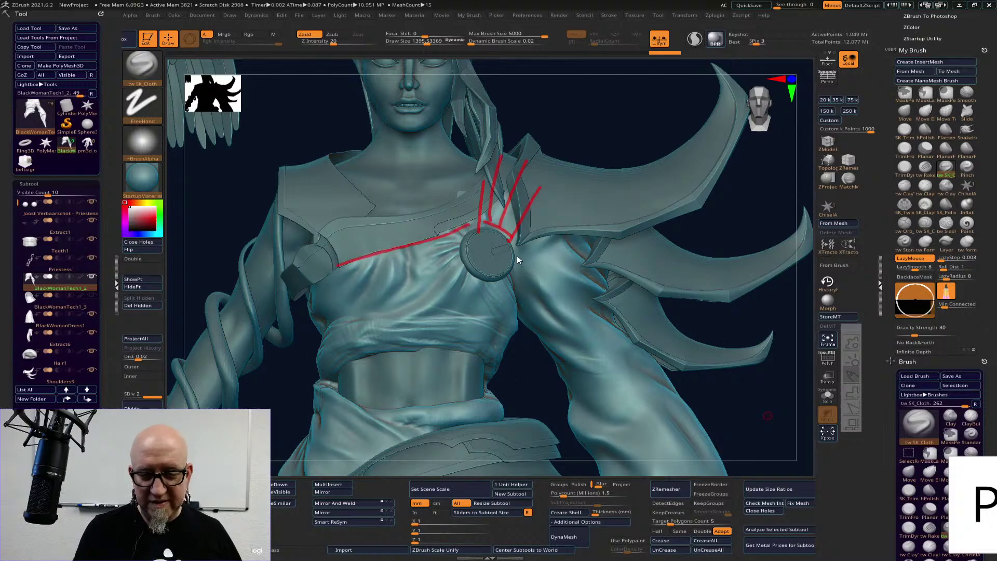
{"action": "left_click_drag", "start_coordinate": [516, 256], "coordinate": [525, 324]}
{"action": "left_click_drag", "start_coordinate": [470, 254], "coordinate": [412, 325]}
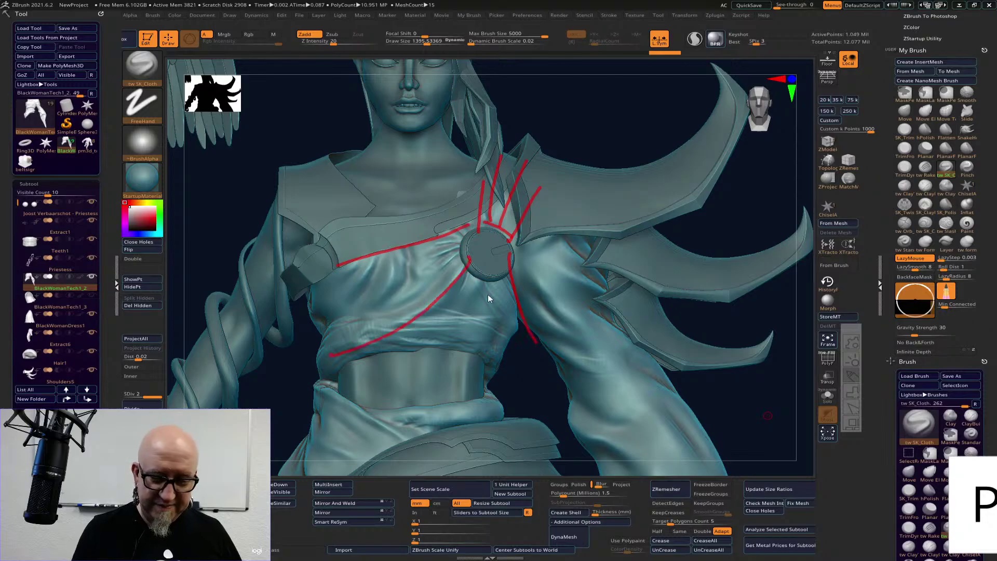
- Annotate the chest wrap's outline and tension lines around the disc in red and clear the marks
{"action": "left_click_drag", "start_coordinate": [304, 286], "coordinate": [314, 335]}
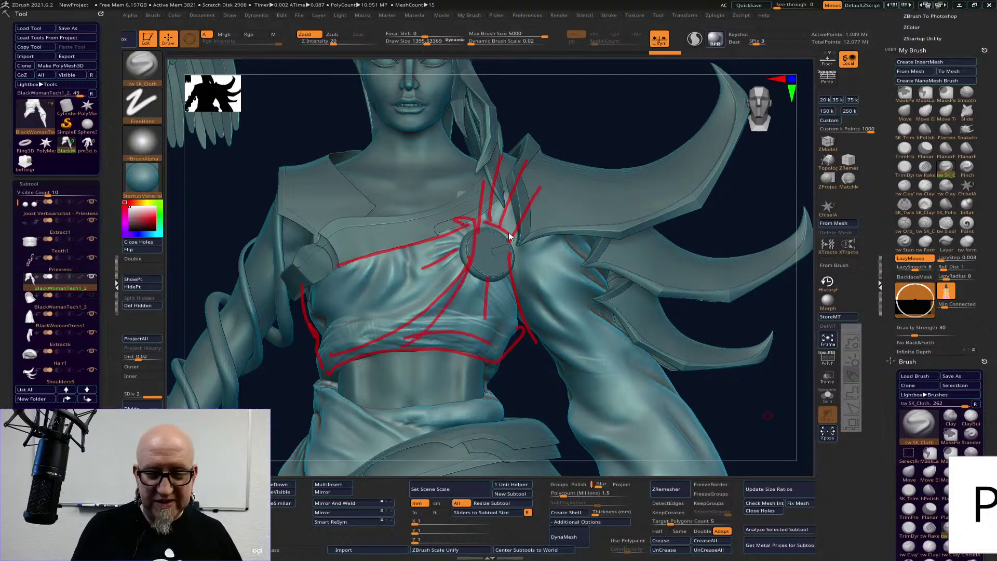
{"action": "mouse_move", "coordinate": [499, 369]}
{"action": "left_mouse_down"}
{"action": "mouse_move", "coordinate": [472, 274]}
{"action": "mouse_move", "coordinate": [481, 229]}
{"action": "left_mouse_up"}
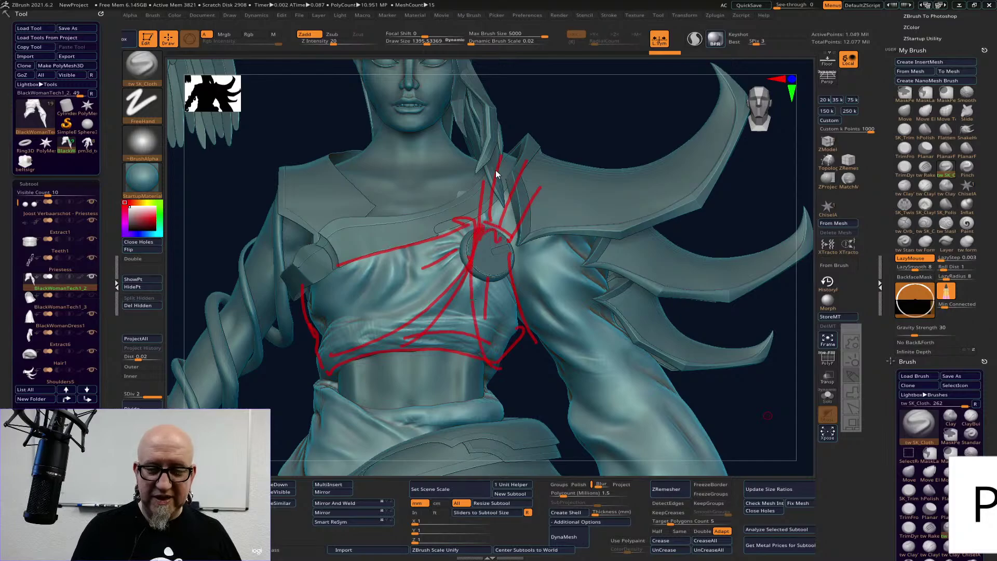
{"action": "left_click_drag", "start_coordinate": [486, 172], "coordinate": [511, 229]}
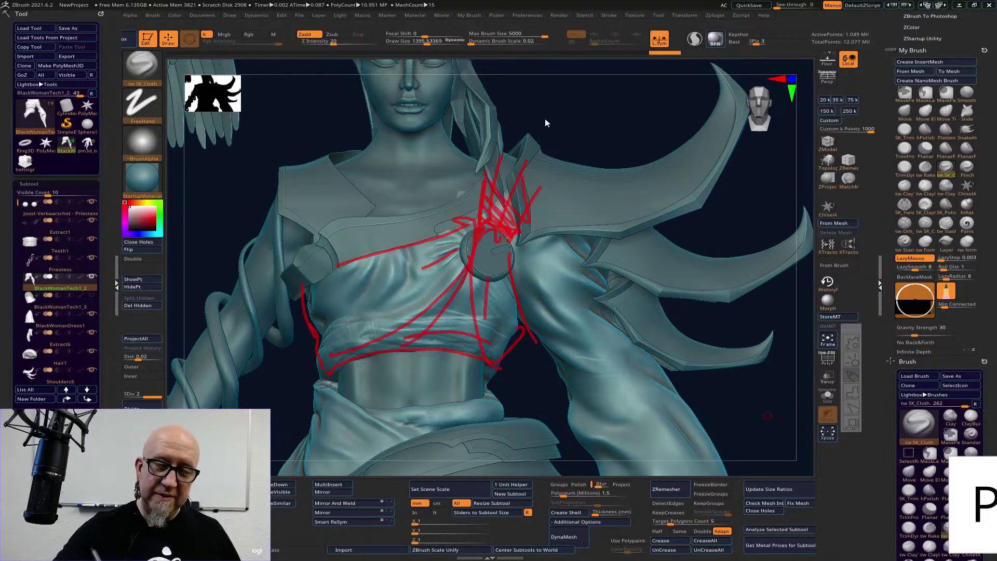
{"action": "key", "text": "Escape"}
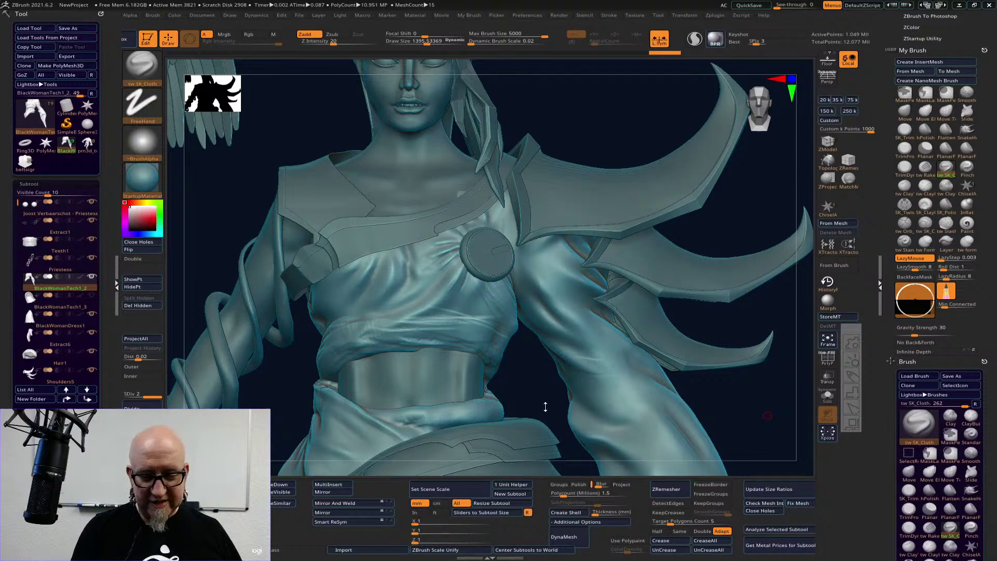
- Examine the draped top's folds around the chest disc and shoulder from several angles and distances
{"action": "mouse_move", "coordinate": [545, 406]}
{"action": "left_mouse_down"}
{"action": "mouse_move", "coordinate": [630, 276]}
{"action": "mouse_move", "coordinate": [708, 223]}
{"action": "left_mouse_up"}
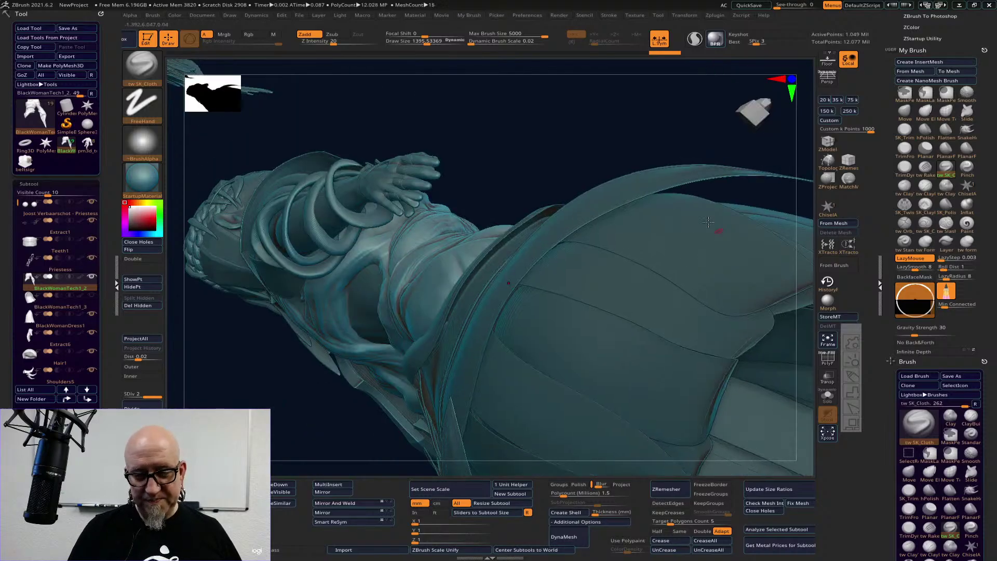
{"action": "left_click_drag", "start_coordinate": [658, 123], "coordinate": [646, 175]}
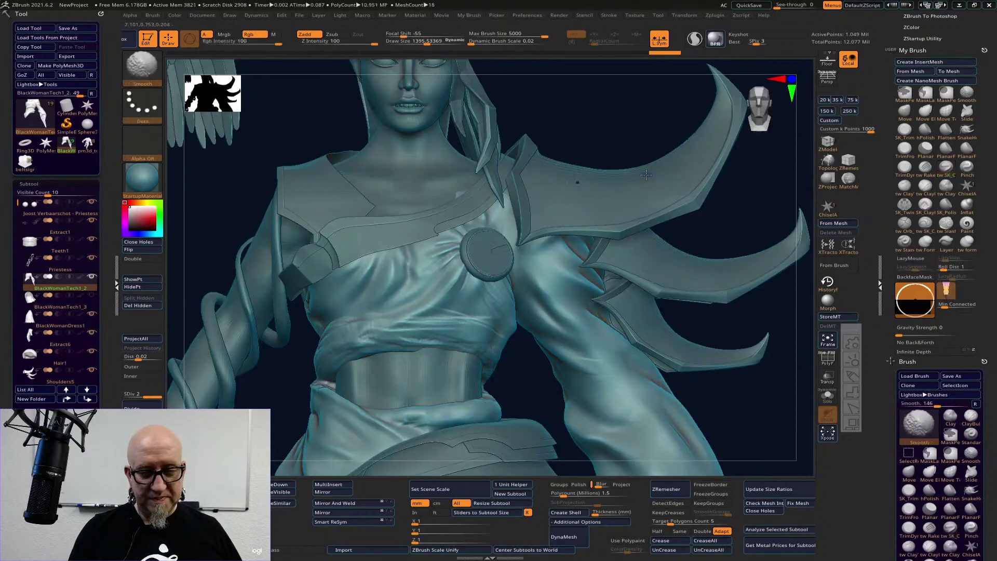
{"action": "left_click_drag", "start_coordinate": [592, 125], "coordinate": [740, 313], "text": "alt"}
{"action": "left_click_drag", "start_coordinate": [570, 292], "coordinate": [581, 289], "text": "alt"}
{"action": "key", "text": "f"}
{"action": "left_click_drag", "start_coordinate": [750, 162], "coordinate": [727, 149], "text": "alt"}
{"action": "left_click_drag", "start_coordinate": [748, 220], "coordinate": [659, 141], "text": "alt"}
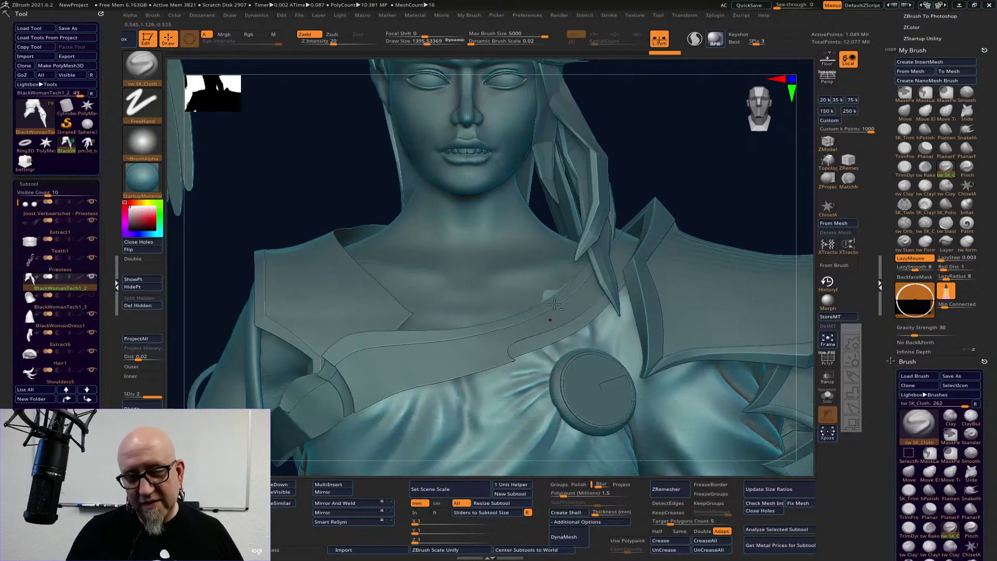
{"action": "left_click_drag", "start_coordinate": [771, 241], "coordinate": [730, 193], "text": "alt"}
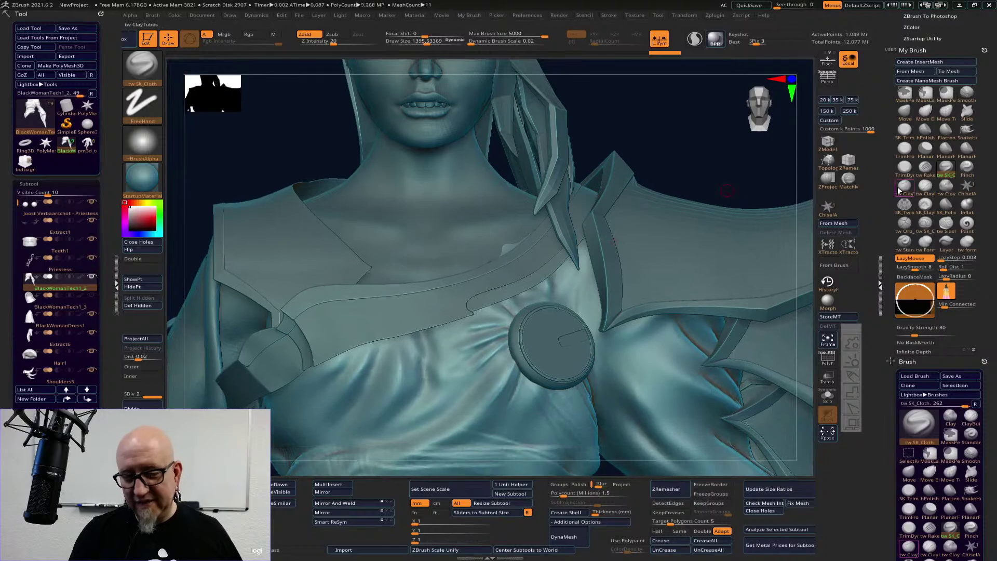
- Enlarge the cloth brush's draw size to about 3512 and sculpt folds into the back wrap below the opening
{"action": "right_click_drag", "start_coordinate": [509, 240], "coordinate": [530, 235]}
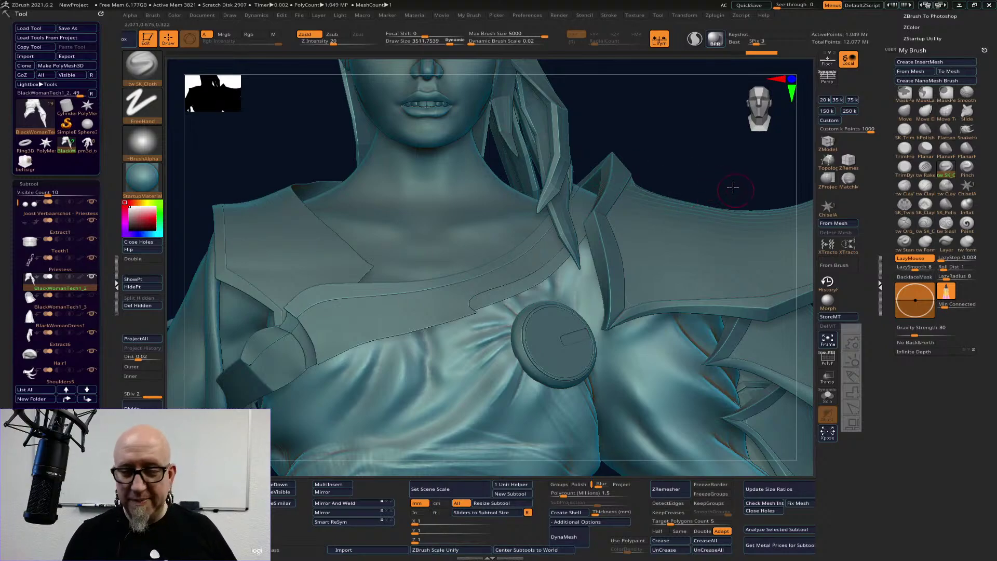
{"action": "mouse_move", "coordinate": [732, 187]}
{"action": "left_mouse_down"}
{"action": "mouse_move", "coordinate": [696, 134]}
{"action": "mouse_move", "coordinate": [680, 84]}
{"action": "mouse_move", "coordinate": [549, 398]}
{"action": "mouse_move", "coordinate": [851, 322]}
{"action": "mouse_move", "coordinate": [825, 321]}
{"action": "mouse_move", "coordinate": [838, 326]}
{"action": "left_mouse_up"}
{"action": "mouse_move", "coordinate": [750, 238]}
{"action": "left_mouse_down", "text": "alt"}
{"action": "mouse_move", "coordinate": [789, 285]}
{"action": "mouse_move", "coordinate": [523, 281]}
{"action": "left_mouse_up", "text": "alt"}
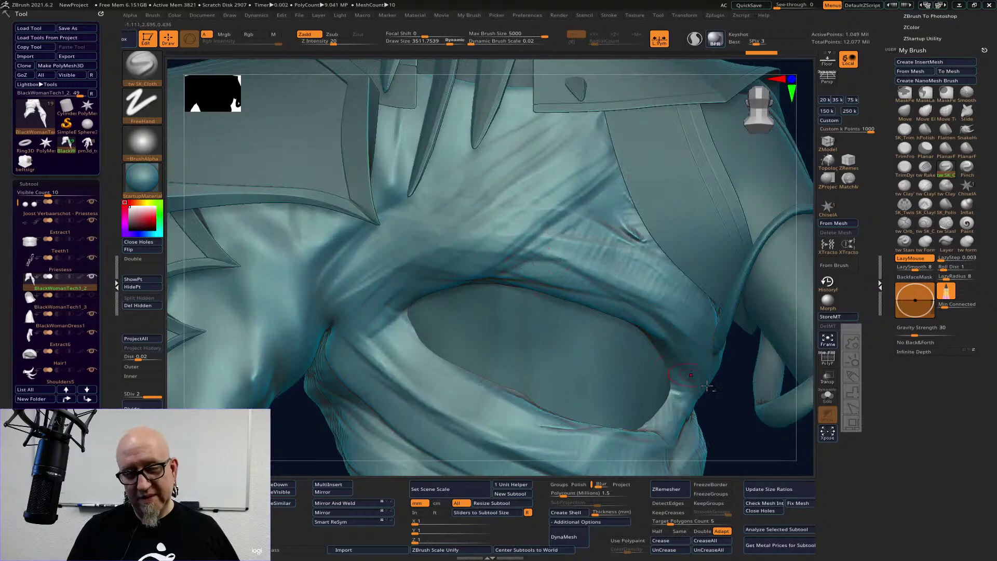
{"action": "mouse_move", "coordinate": [765, 460]}
{"action": "left_mouse_down", "text": "alt"}
{"action": "mouse_move", "coordinate": [721, 384]}
{"action": "mouse_move", "coordinate": [704, 380]}
{"action": "left_mouse_up", "text": "alt"}
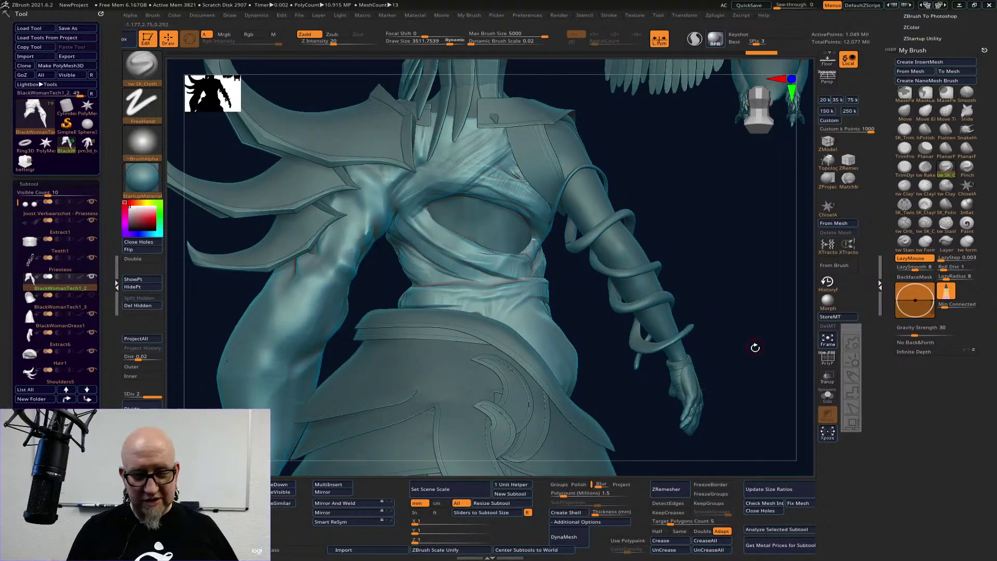
{"action": "mouse_move", "coordinate": [755, 347]}
{"action": "left_mouse_down"}
{"action": "mouse_move", "coordinate": [707, 363]}
{"action": "mouse_move", "coordinate": [649, 358]}
{"action": "left_mouse_up"}
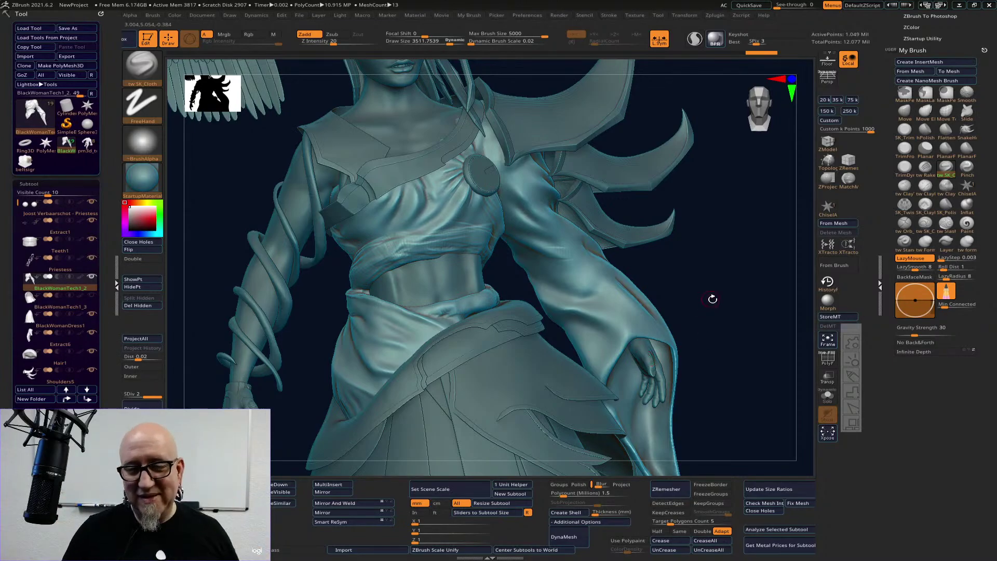
{"action": "mouse_move", "coordinate": [712, 299]}
{"action": "left_mouse_down"}
{"action": "mouse_move", "coordinate": [712, 289]}
{"action": "mouse_move", "coordinate": [694, 305]}
{"action": "mouse_move", "coordinate": [604, 321]}
{"action": "mouse_move", "coordinate": [585, 307]}
{"action": "left_mouse_up"}
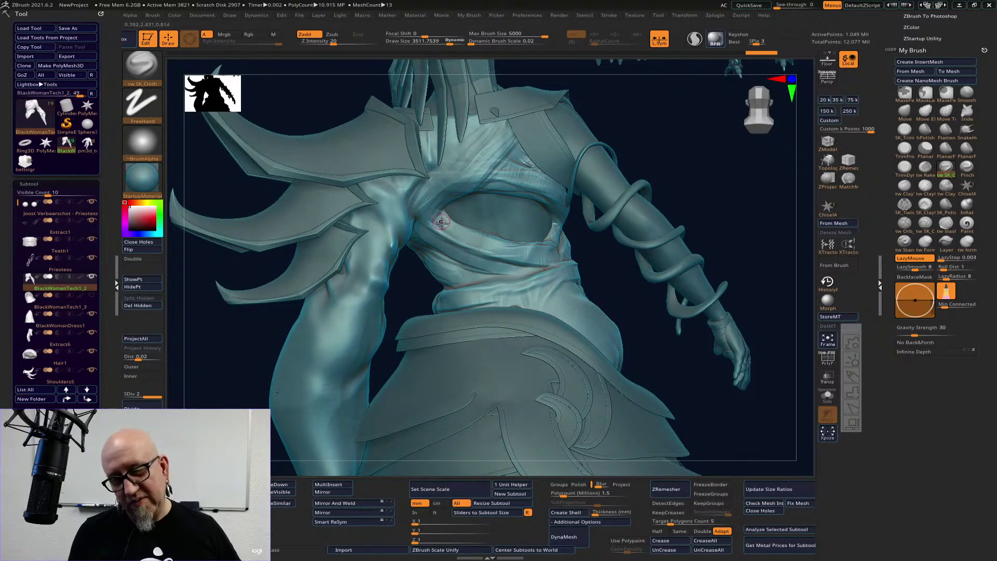
{"action": "left_click_drag", "start_coordinate": [540, 242], "coordinate": [563, 210]}
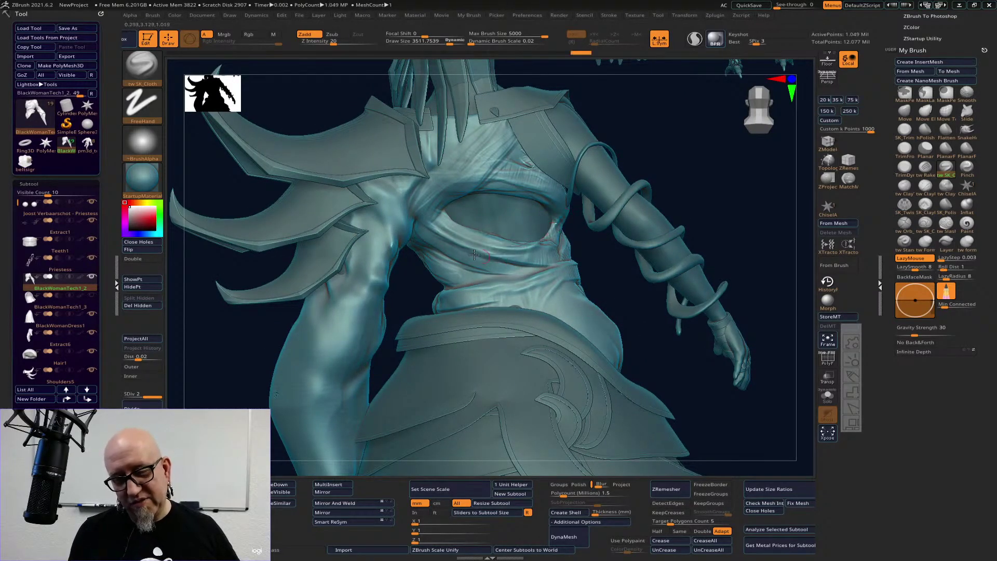
{"action": "left_click_drag", "start_coordinate": [550, 262], "coordinate": [481, 254]}
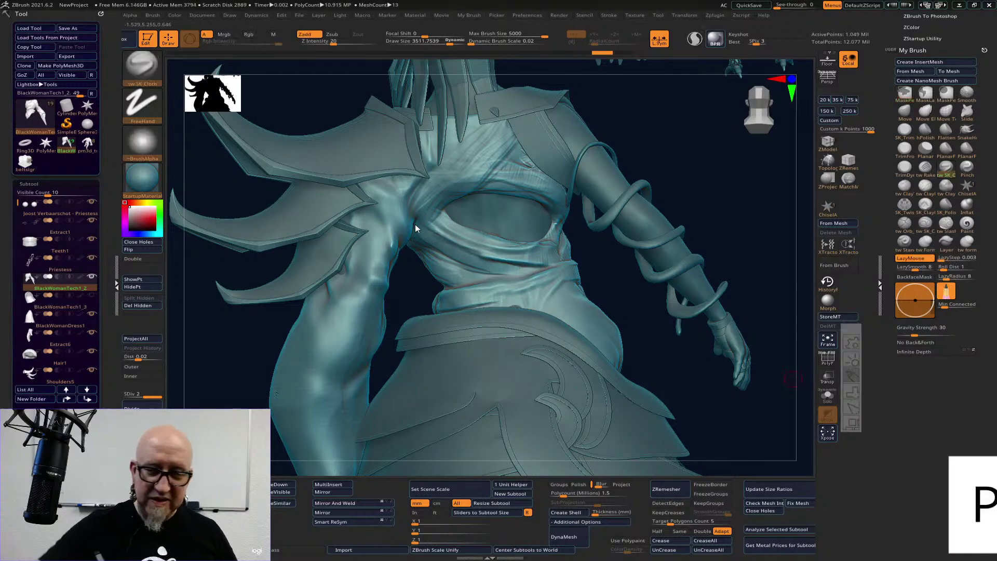
- Annotate the back wrap's crossing bands and fold directions in red and clear the marks
{"action": "left_click_drag", "start_coordinate": [432, 213], "coordinate": [521, 245]}
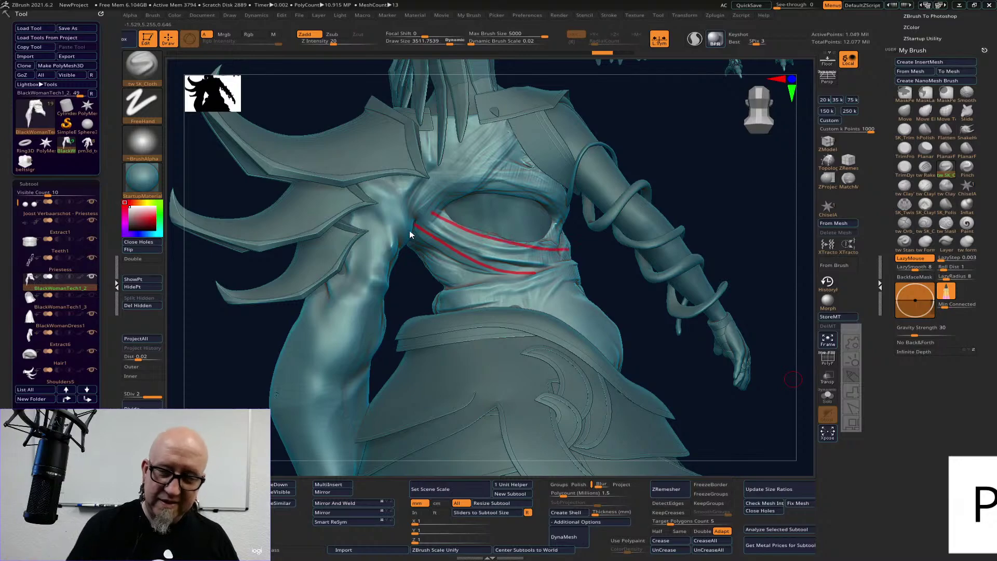
{"action": "left_click_drag", "start_coordinate": [409, 230], "coordinate": [514, 142]}
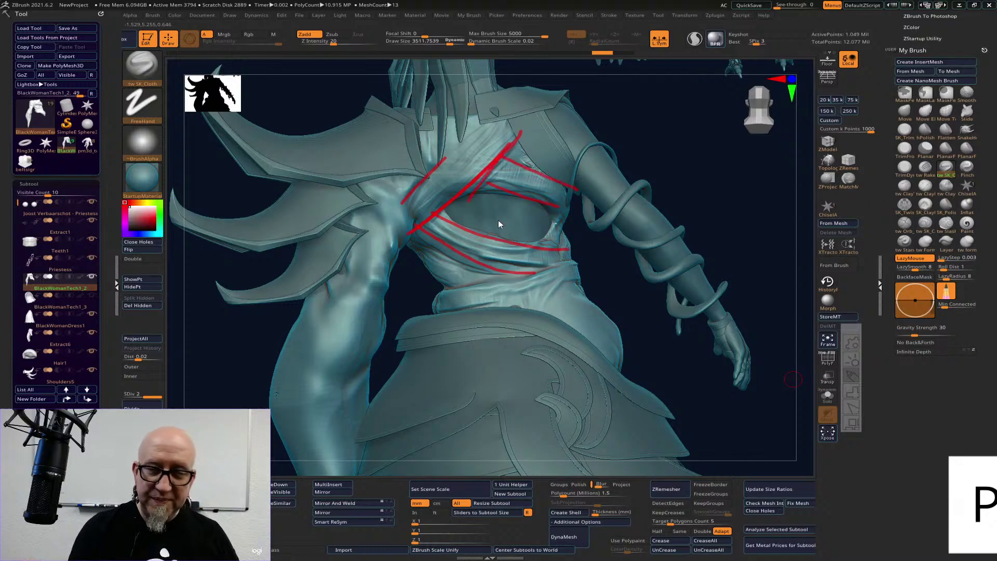
{"action": "left_click_drag", "start_coordinate": [469, 200], "coordinate": [487, 165]}
{"action": "left_click_drag", "start_coordinate": [416, 183], "coordinate": [381, 141]}
{"action": "left_click_drag", "start_coordinate": [375, 110], "coordinate": [399, 149]}
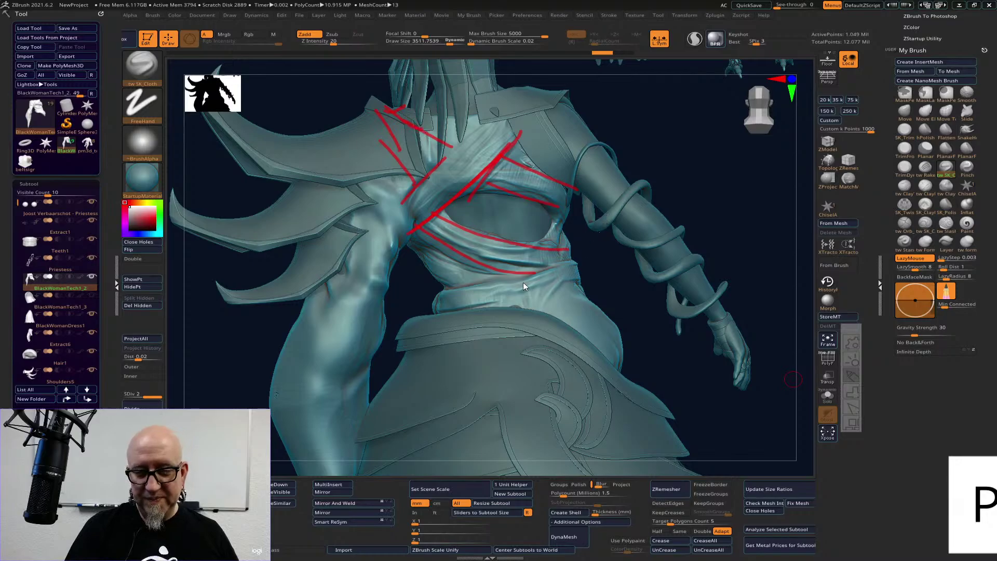
{"action": "left_click_drag", "start_coordinate": [426, 272], "coordinate": [454, 276]}
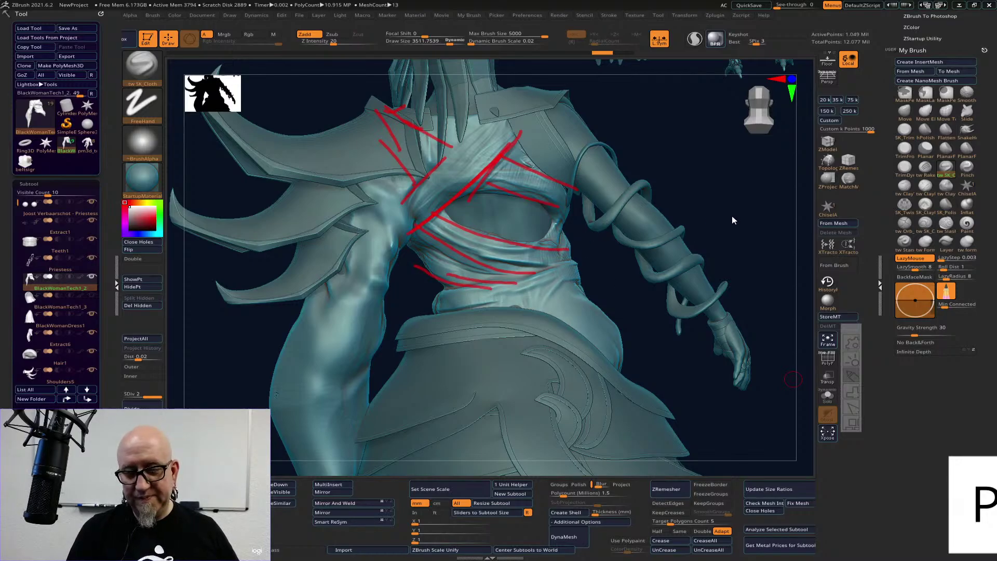
{"action": "key", "text": "Escape"}
- Select the Priestess6 body subtool, hide all other subtools and frame the body from the front
{"action": "mouse_move", "coordinate": [735, 213]}
{"action": "left_mouse_down"}
{"action": "mouse_move", "coordinate": [671, 236]}
{"action": "mouse_move", "coordinate": [354, 275]}
{"action": "left_mouse_up"}
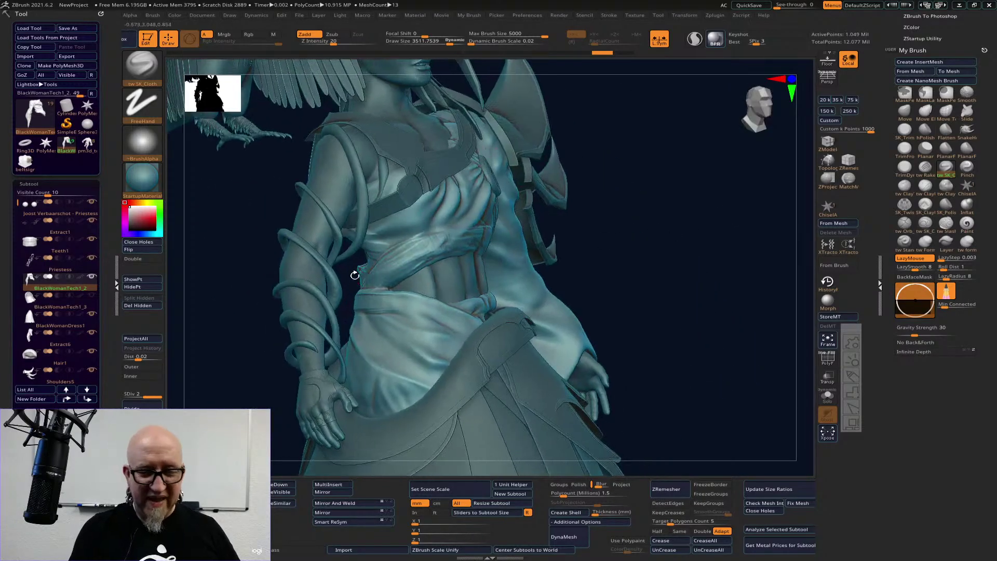
{"action": "mouse_move", "coordinate": [628, 196]}
{"action": "left_mouse_down"}
{"action": "mouse_move", "coordinate": [660, 213]}
{"action": "mouse_move", "coordinate": [646, 214]}
{"action": "left_mouse_up"}
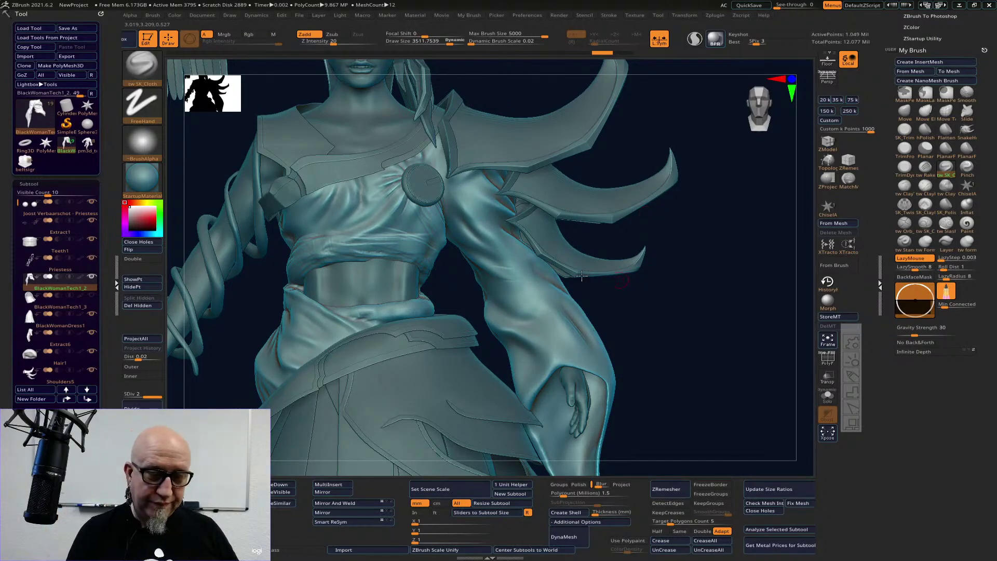
{"action": "left_click", "coordinate": [359, 281], "text": "alt"}
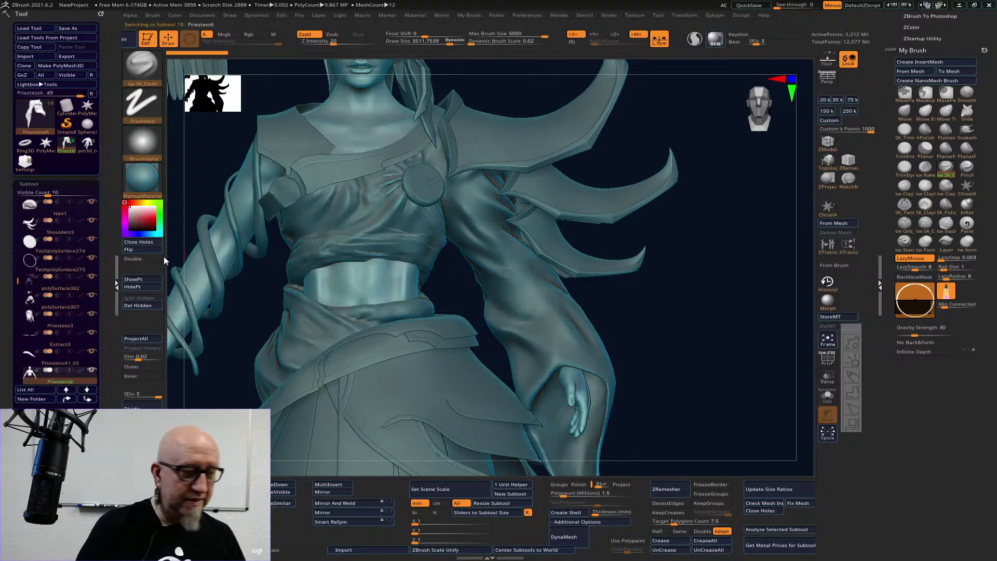
{"action": "left_click", "coordinate": [91, 372], "text": "shift"}
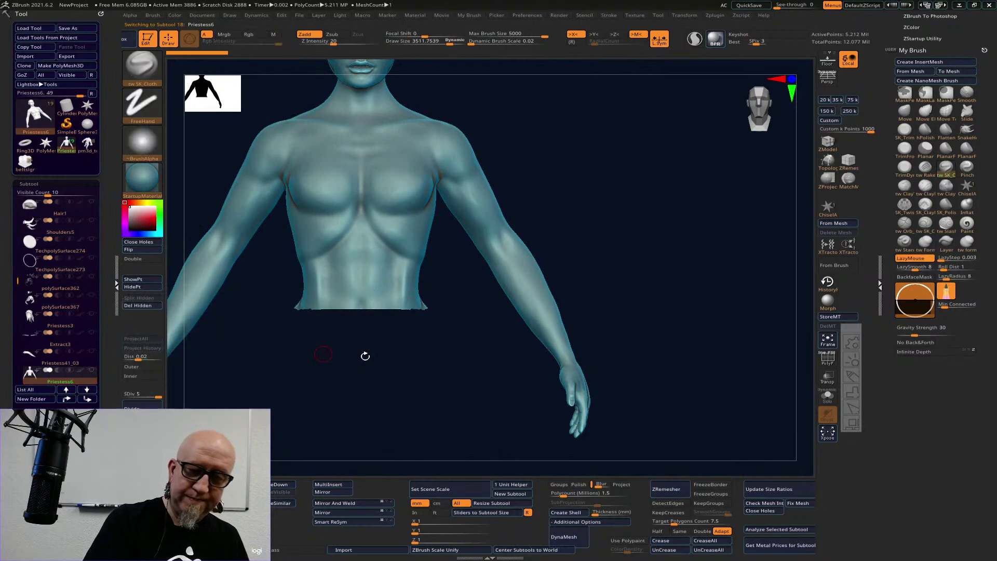
{"action": "key", "text": "f"}
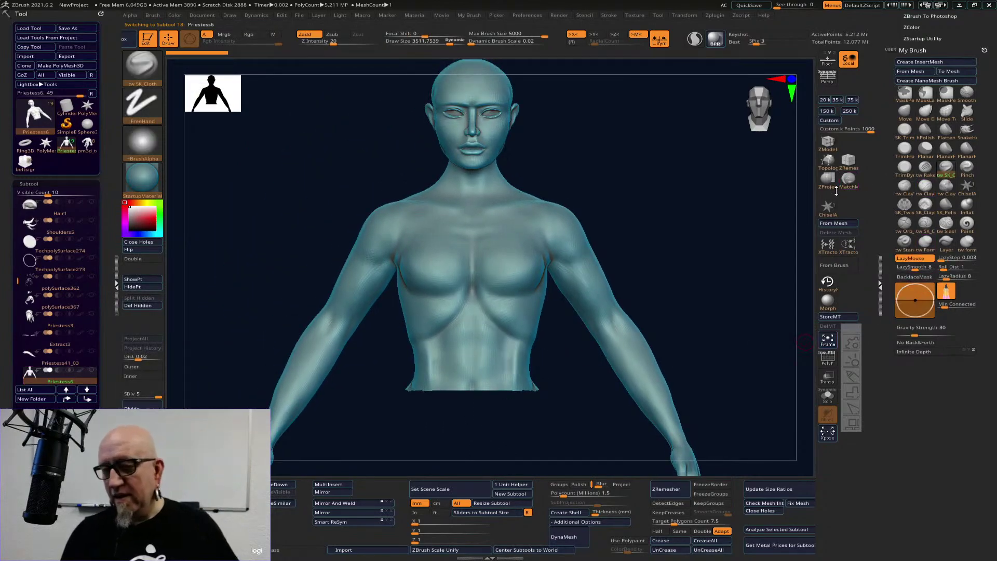
- Turn off symmetry on the body and set the draw size to about 4191
{"action": "key", "text": "ctrl"}
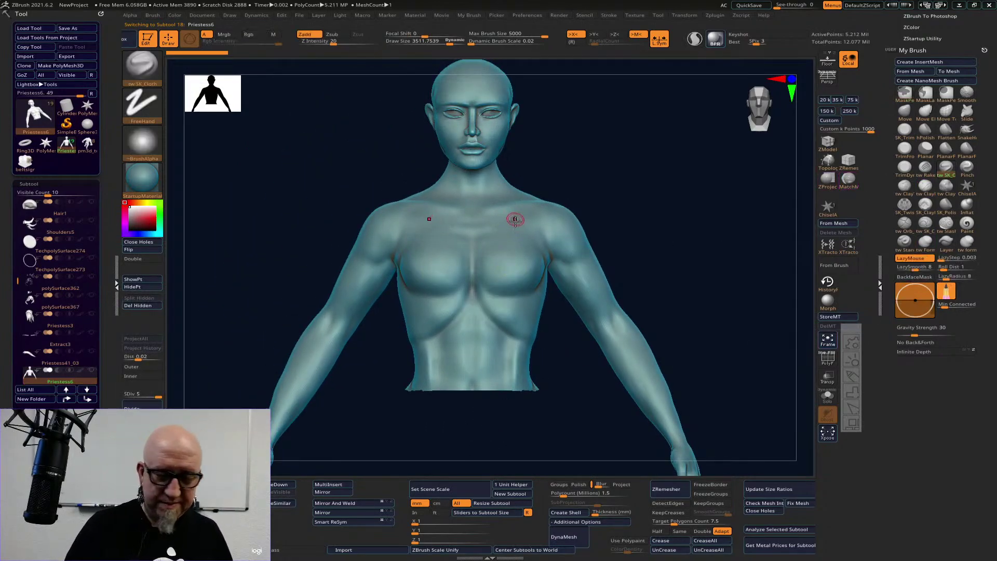
{"action": "key", "text": "x"}
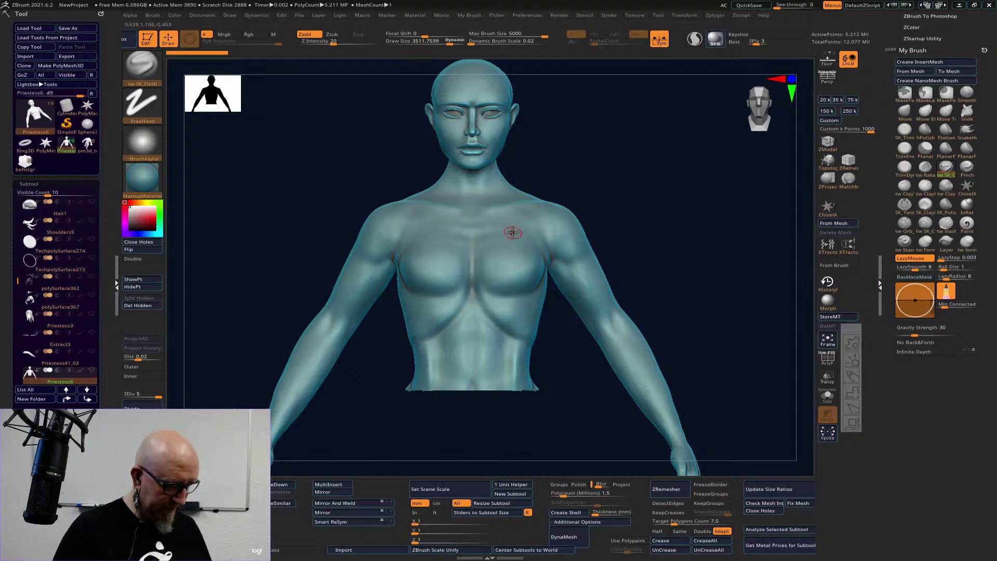
{"action": "key", "text": "ctrl"}
{"action": "right_click_drag", "start_coordinate": [513, 246], "coordinate": [512, 246]}
{"action": "key", "text": "space"}
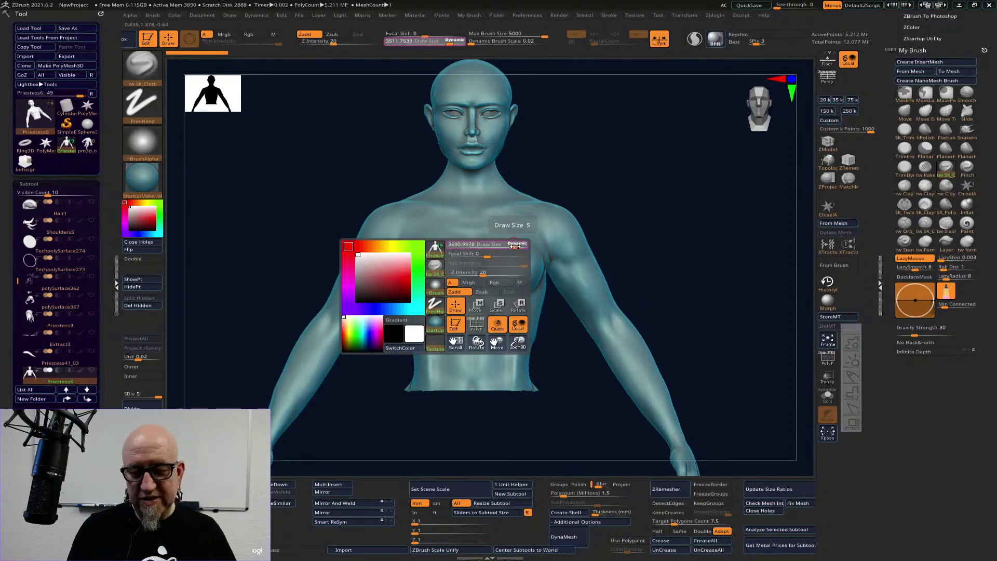
{"action": "key", "text": "ctrl"}
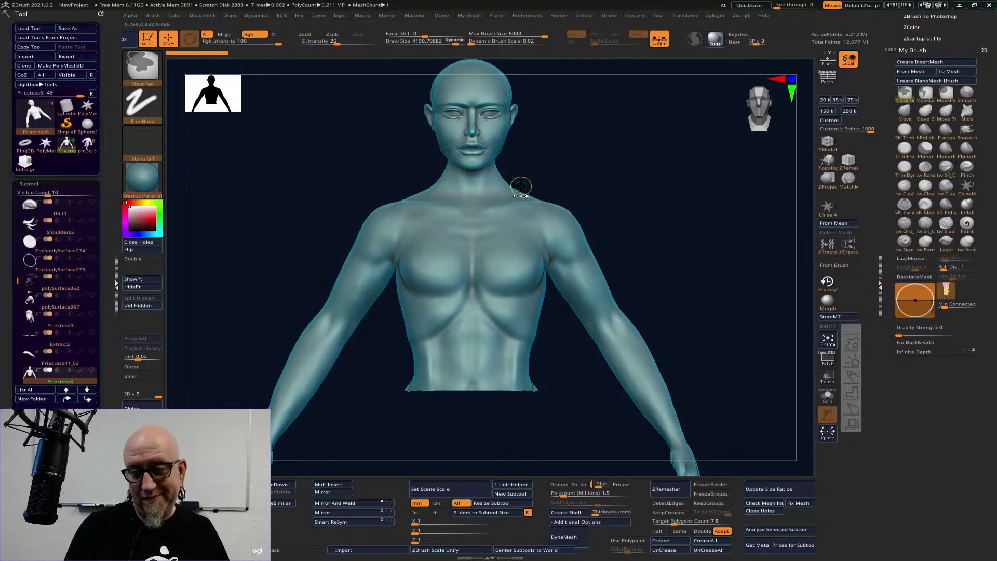
- Mask a strap running from the body's left upper chest over the shoulder onto the upper back
{"action": "mouse_move", "coordinate": [516, 188]}
{"action": "left_mouse_down", "text": "ctrl"}
{"action": "mouse_move", "coordinate": [505, 241]}
{"action": "mouse_move", "coordinate": [521, 245]}
{"action": "mouse_move", "coordinate": [539, 201]}
{"action": "left_mouse_up", "text": "ctrl"}
{"action": "mouse_move", "coordinate": [521, 235]}
{"action": "left_mouse_down", "text": "ctrl"}
{"action": "mouse_move", "coordinate": [522, 199]}
{"action": "mouse_move", "coordinate": [506, 183]}
{"action": "mouse_move", "coordinate": [523, 194]}
{"action": "mouse_move", "coordinate": [507, 190]}
{"action": "left_mouse_up", "text": "ctrl"}
{"action": "left_click_drag", "start_coordinate": [627, 138], "coordinate": [602, 333]}
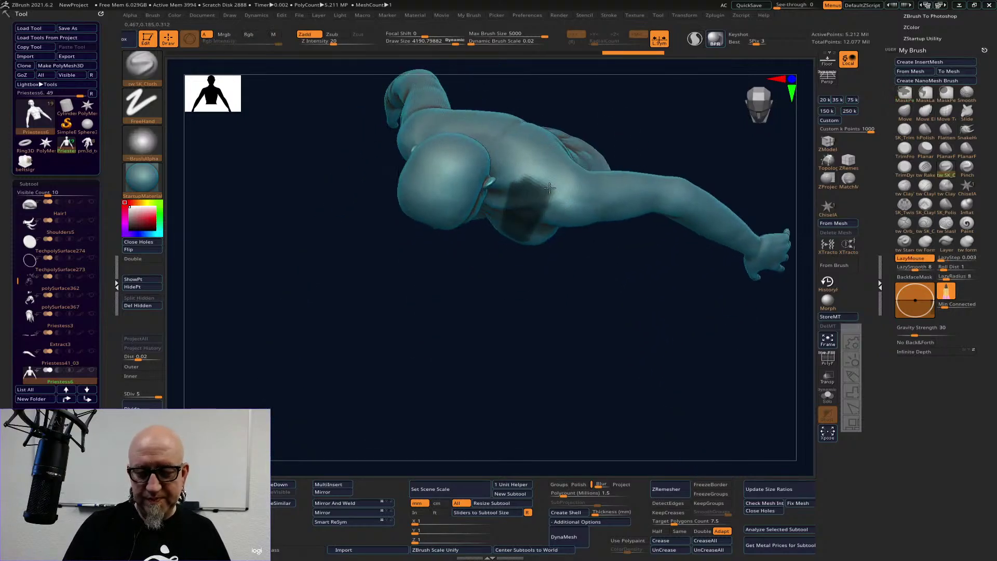
{"action": "left_click_drag", "start_coordinate": [519, 228], "coordinate": [519, 133], "text": "ctrl"}
{"action": "mouse_move", "coordinate": [531, 164]}
{"action": "left_mouse_down", "text": "ctrl"}
{"action": "mouse_move", "coordinate": [542, 194]}
{"action": "mouse_move", "coordinate": [540, 145]}
{"action": "mouse_move", "coordinate": [551, 194]}
{"action": "left_mouse_up", "text": "ctrl"}
- Extend the mask from the strap's lower end in bands across the chest and down the left side of the torso
{"action": "mouse_move", "coordinate": [606, 345]}
{"action": "left_mouse_down"}
{"action": "mouse_move", "coordinate": [620, 316]}
{"action": "mouse_move", "coordinate": [610, 269]}
{"action": "left_mouse_up"}
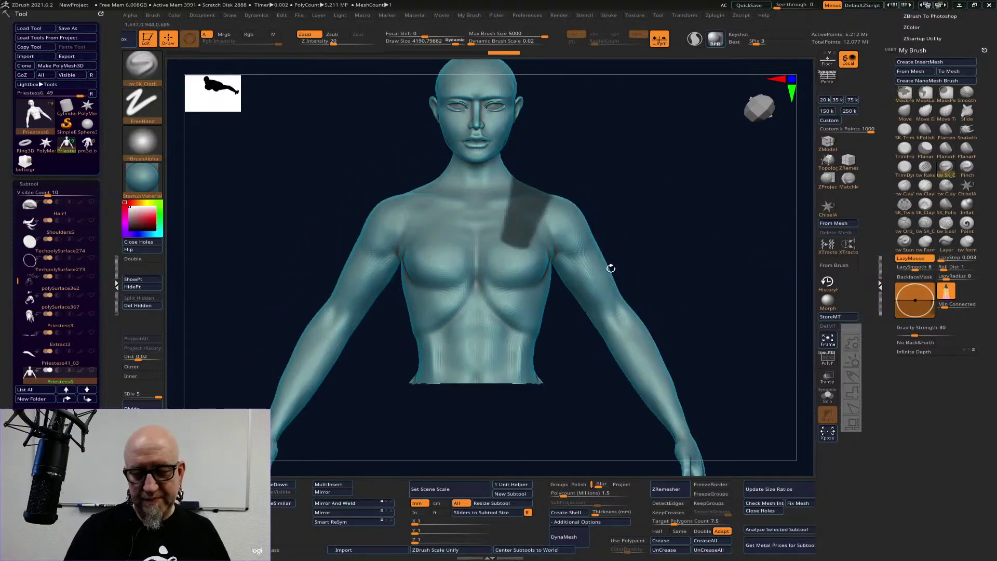
{"action": "mouse_move", "coordinate": [495, 248]}
{"action": "left_mouse_down", "text": "ctrl"}
{"action": "mouse_move", "coordinate": [506, 262]}
{"action": "mouse_move", "coordinate": [422, 358]}
{"action": "mouse_move", "coordinate": [473, 266]}
{"action": "mouse_move", "coordinate": [405, 311]}
{"action": "mouse_move", "coordinate": [501, 257]}
{"action": "mouse_move", "coordinate": [418, 329]}
{"action": "mouse_move", "coordinate": [451, 310]}
{"action": "left_mouse_up", "text": "ctrl"}
{"action": "mouse_move", "coordinate": [488, 259]}
{"action": "left_mouse_down", "text": "ctrl"}
{"action": "mouse_move", "coordinate": [525, 261]}
{"action": "mouse_move", "coordinate": [542, 327]}
{"action": "left_mouse_up", "text": "ctrl"}
{"action": "mouse_move", "coordinate": [519, 254]}
{"action": "left_mouse_down", "text": "ctrl"}
{"action": "mouse_move", "coordinate": [512, 306]}
{"action": "mouse_move", "coordinate": [528, 371]}
{"action": "mouse_move", "coordinate": [518, 271]}
{"action": "mouse_move", "coordinate": [531, 356]}
{"action": "left_mouse_up", "text": "ctrl"}
- Mask a diagonal band across the upper back to the right armpit and a second band down the left side
{"action": "mouse_move", "coordinate": [749, 276]}
{"action": "left_mouse_down"}
{"action": "mouse_move", "coordinate": [708, 291]}
{"action": "mouse_move", "coordinate": [681, 322]}
{"action": "left_mouse_up"}
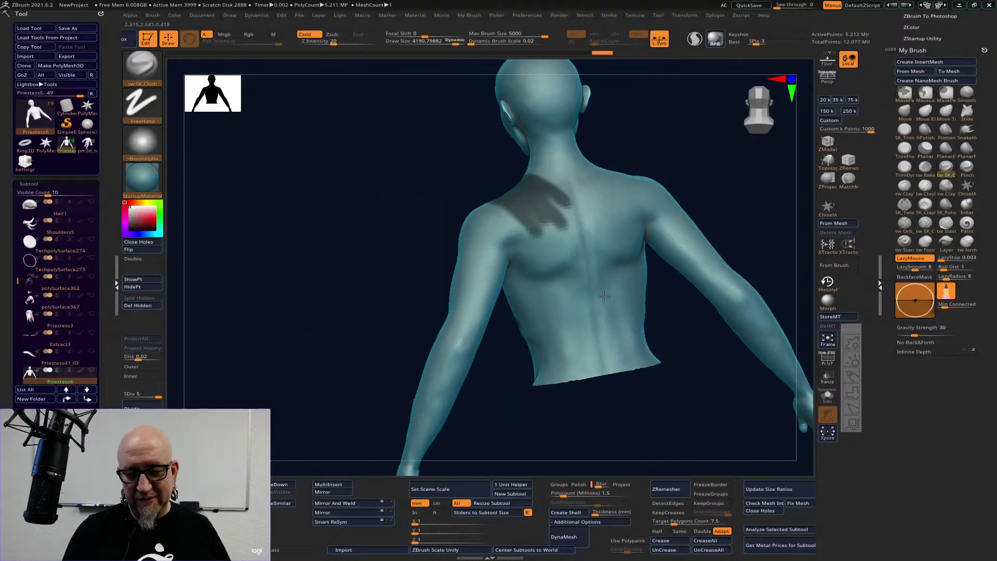
{"action": "left_click_drag", "start_coordinate": [581, 423], "coordinate": [596, 358]}
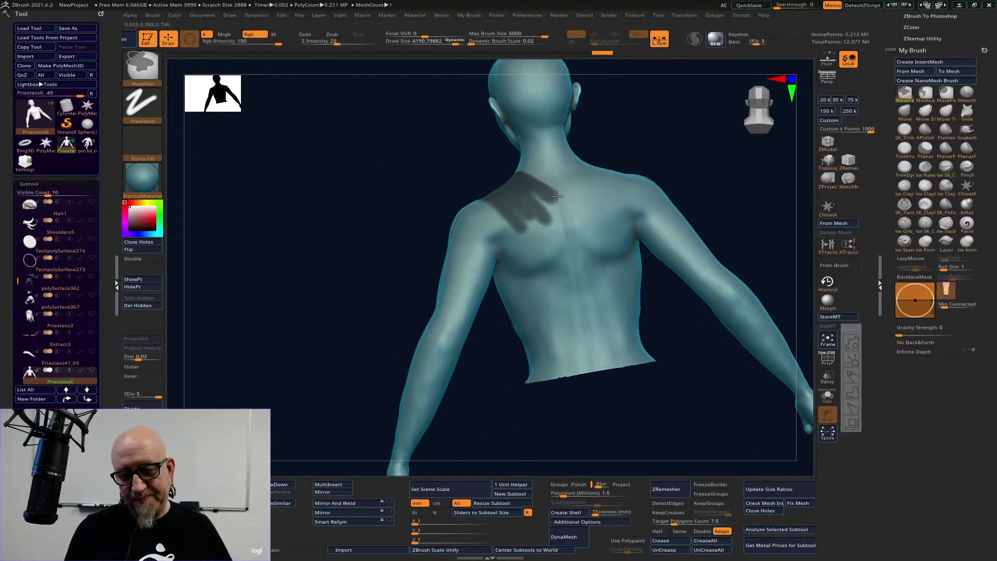
{"action": "left_click_drag", "start_coordinate": [556, 196], "coordinate": [639, 244], "text": "ctrl"}
{"action": "mouse_move", "coordinate": [528, 207]}
{"action": "left_mouse_down", "text": "ctrl"}
{"action": "mouse_move", "coordinate": [641, 265]}
{"action": "mouse_move", "coordinate": [569, 210]}
{"action": "mouse_move", "coordinate": [627, 240]}
{"action": "left_mouse_up", "text": "ctrl"}
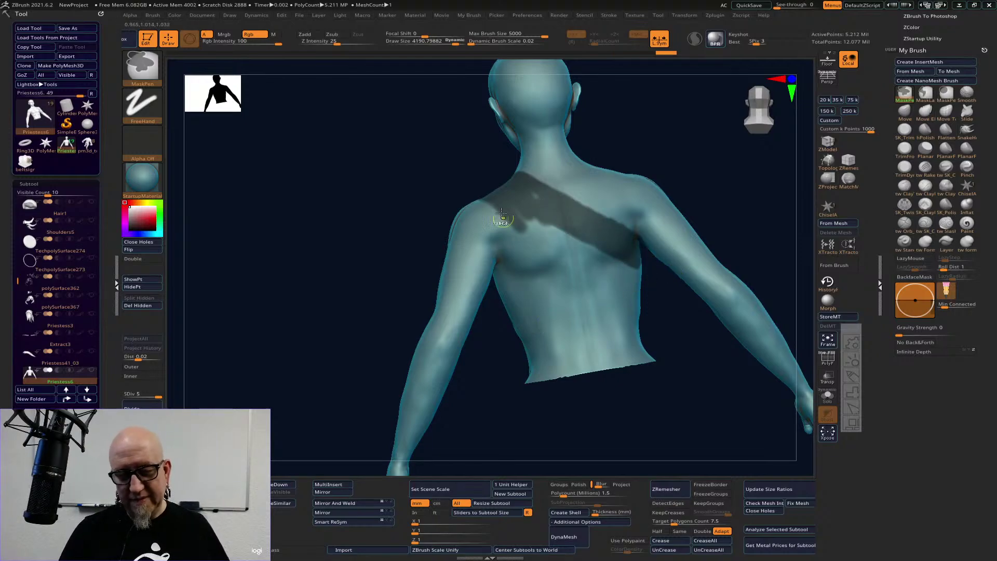
{"action": "mouse_move", "coordinate": [490, 198]}
{"action": "left_mouse_down", "text": "ctrl"}
{"action": "mouse_move", "coordinate": [514, 253]}
{"action": "mouse_move", "coordinate": [509, 278]}
{"action": "left_mouse_up", "text": "ctrl"}
{"action": "left_click_drag", "start_coordinate": [497, 223], "coordinate": [507, 307], "text": "ctrl"}
{"action": "mouse_move", "coordinate": [523, 204]}
{"action": "left_mouse_down", "text": "ctrl"}
{"action": "mouse_move", "coordinate": [532, 308]}
{"action": "mouse_move", "coordinate": [531, 218]}
{"action": "left_mouse_up", "text": "ctrl"}
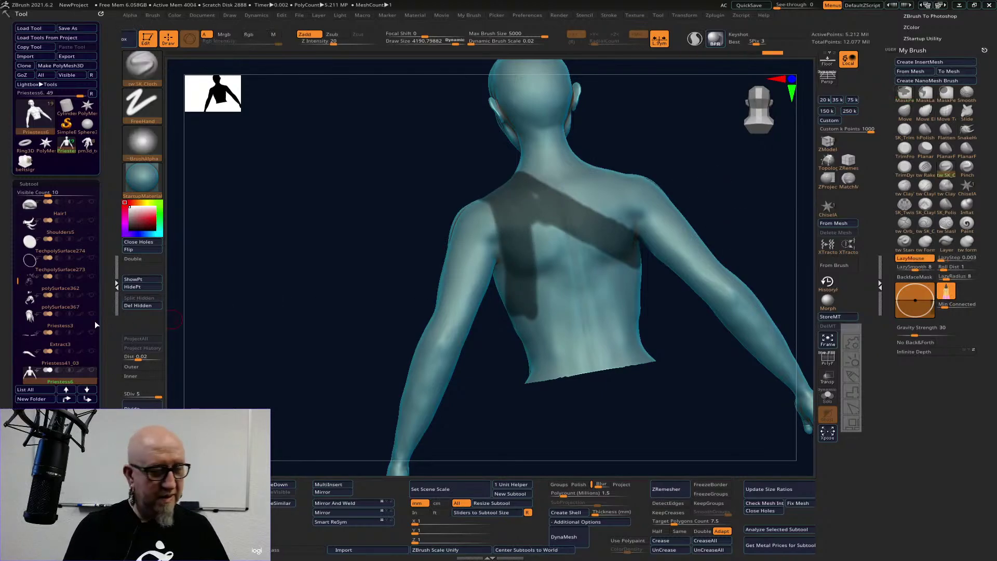
- Make the polySurface367 clothing subtool visible alongside the masked body
{"action": "left_click", "coordinate": [91, 295]}
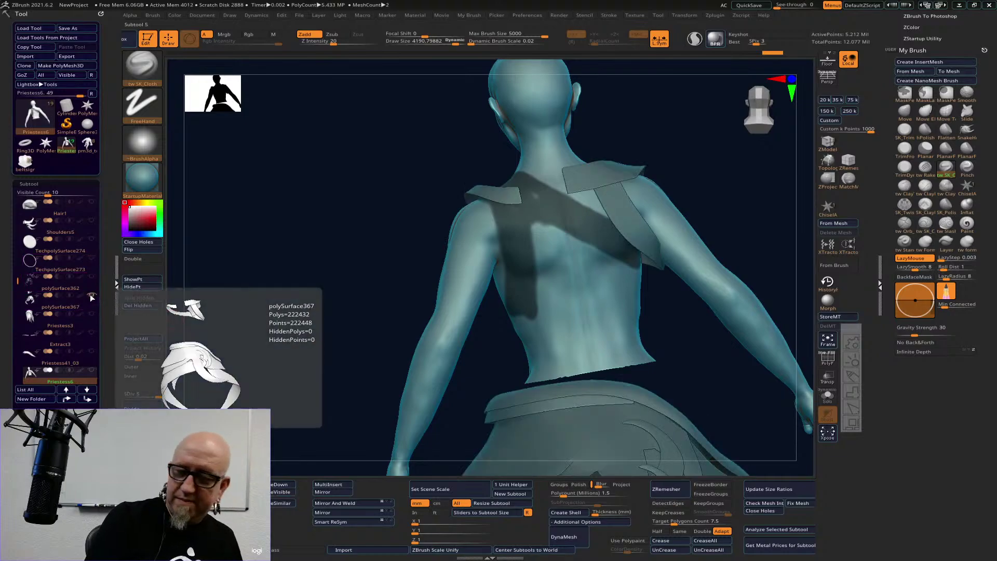
- Hide the polySurface367 subtool and show the draped cloth subtool BlackWomanTech1_2 over the masked body, viewed from behind
{"action": "left_click", "coordinate": [91, 295]}
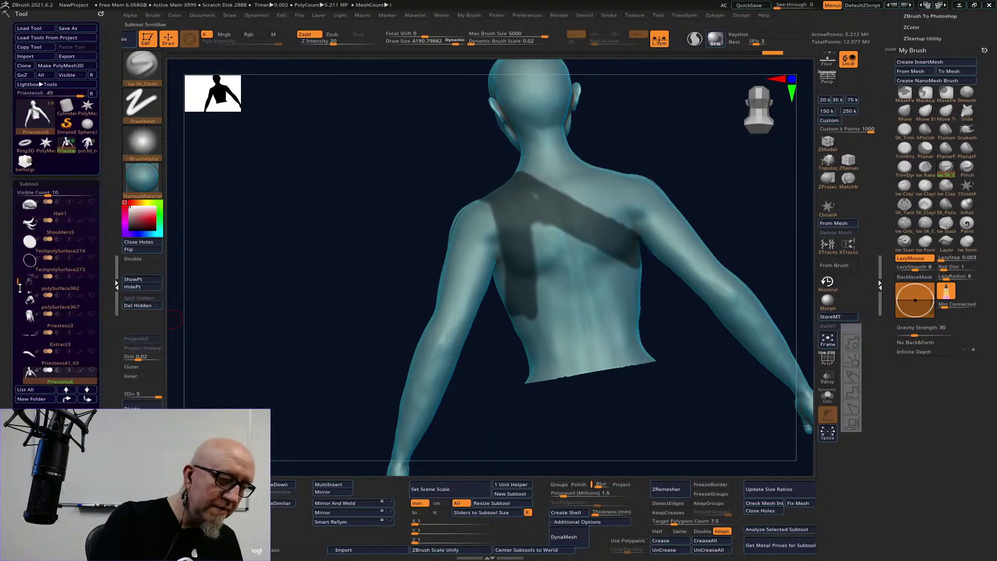
{"action": "left_click_drag", "start_coordinate": [17, 257], "coordinate": [23, 197]}
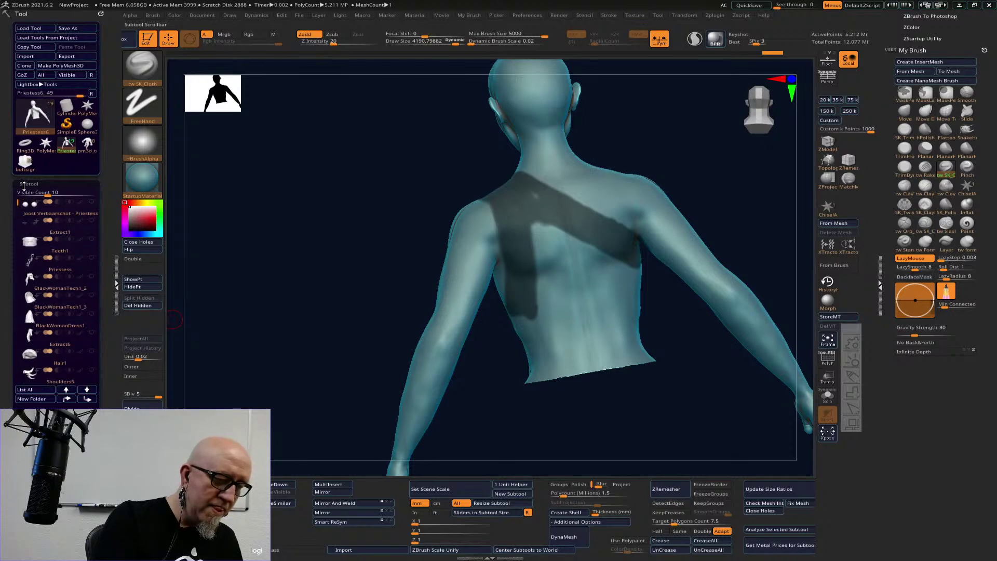
{"action": "left_click", "coordinate": [92, 276]}
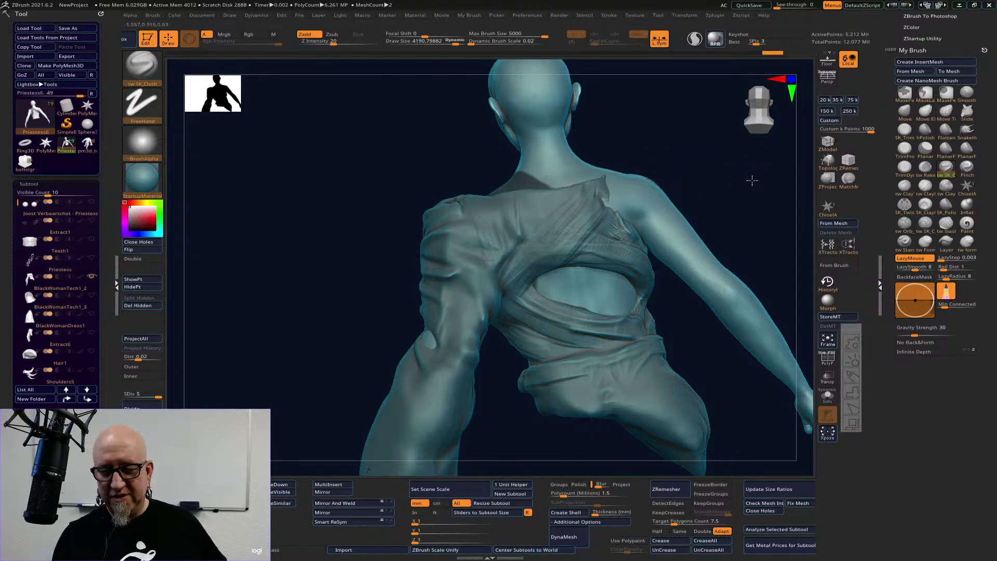
{"action": "mouse_move", "coordinate": [751, 180]}
{"action": "left_mouse_down"}
{"action": "mouse_move", "coordinate": [712, 207]}
{"action": "mouse_move", "coordinate": [668, 271]}
{"action": "mouse_move", "coordinate": [648, 245]}
{"action": "mouse_move", "coordinate": [755, 187]}
{"action": "left_mouse_up"}
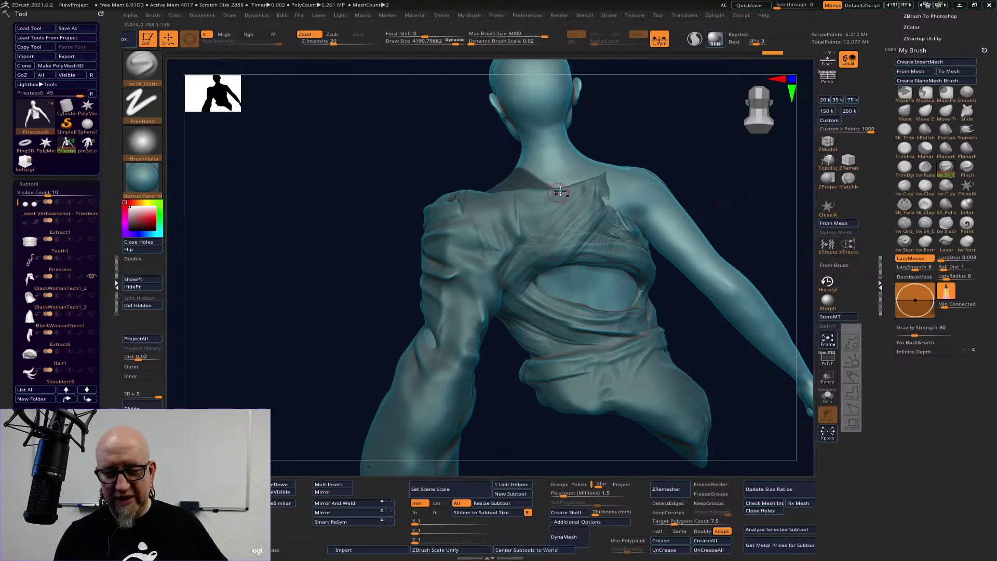
{"action": "left_click_drag", "start_coordinate": [735, 162], "coordinate": [606, 203]}
- Hide the BlackWomanTech1_2 cloth and extend the mask over the body's left breast and the front of the left upper arm
{"action": "left_click", "coordinate": [92, 276]}
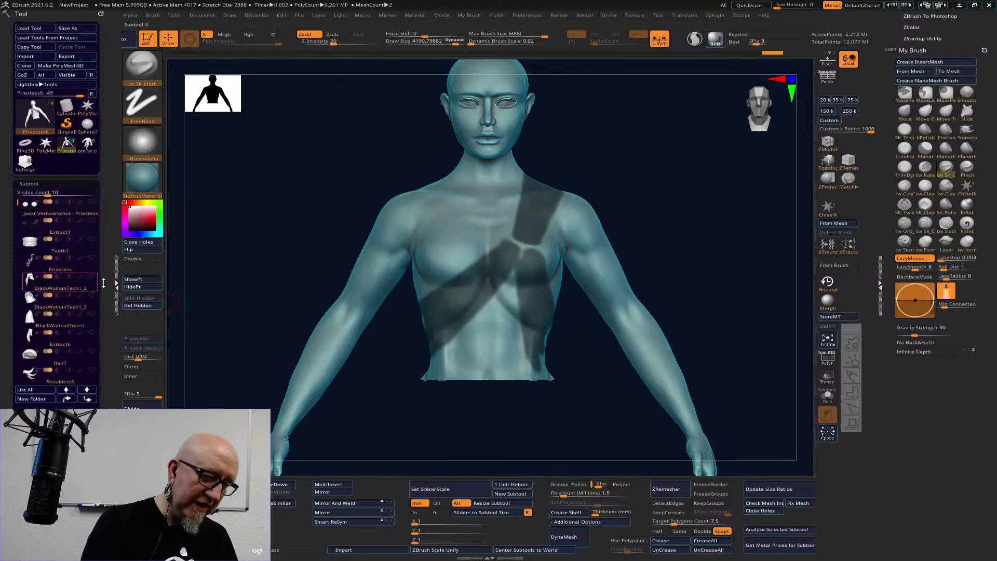
{"action": "left_click_drag", "start_coordinate": [669, 204], "coordinate": [597, 207]}
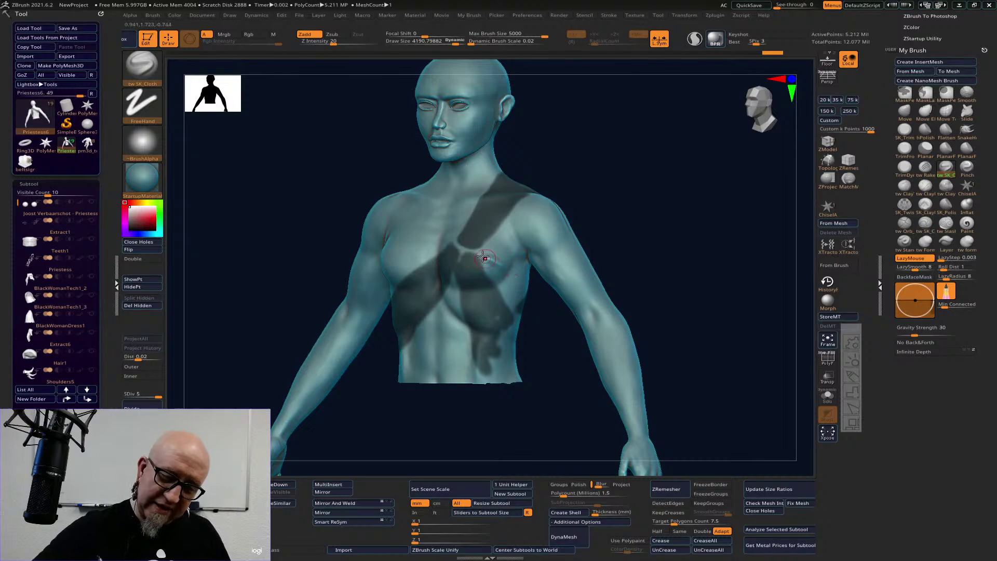
{"action": "key", "text": "ctrl"}
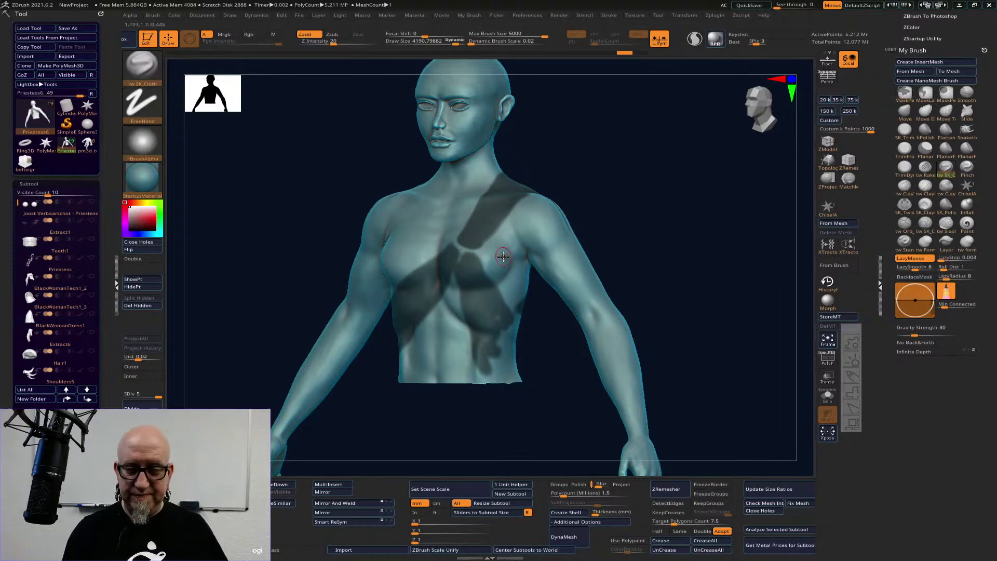
{"action": "mouse_move", "coordinate": [478, 261]}
{"action": "left_mouse_down", "text": "ctrl"}
{"action": "mouse_move", "coordinate": [501, 259]}
{"action": "mouse_move", "coordinate": [519, 277]}
{"action": "mouse_move", "coordinate": [488, 270]}
{"action": "mouse_move", "coordinate": [511, 296]}
{"action": "mouse_move", "coordinate": [532, 255]}
{"action": "mouse_move", "coordinate": [519, 189]}
{"action": "mouse_move", "coordinate": [490, 243]}
{"action": "mouse_move", "coordinate": [492, 219]}
{"action": "mouse_move", "coordinate": [451, 249]}
{"action": "mouse_move", "coordinate": [527, 257]}
{"action": "mouse_move", "coordinate": [522, 231]}
{"action": "mouse_move", "coordinate": [540, 200]}
{"action": "mouse_move", "coordinate": [524, 225]}
{"action": "mouse_move", "coordinate": [526, 255]}
{"action": "mouse_move", "coordinate": [542, 257]}
{"action": "mouse_move", "coordinate": [548, 222]}
{"action": "mouse_move", "coordinate": [571, 280]}
{"action": "left_mouse_up", "text": "ctrl"}
- Continue the mask around the back of the left upper arm, leaving a thin unmasked seam between sleeve and shoulder blade
{"action": "mouse_move", "coordinate": [711, 238]}
{"action": "left_mouse_down"}
{"action": "mouse_move", "coordinate": [527, 223]}
{"action": "mouse_move", "coordinate": [498, 207]}
{"action": "mouse_move", "coordinate": [519, 262]}
{"action": "mouse_move", "coordinate": [504, 244]}
{"action": "mouse_move", "coordinate": [484, 253]}
{"action": "mouse_move", "coordinate": [480, 291]}
{"action": "mouse_move", "coordinate": [516, 205]}
{"action": "mouse_move", "coordinate": [526, 259]}
{"action": "left_mouse_up"}
{"action": "key", "text": "space"}
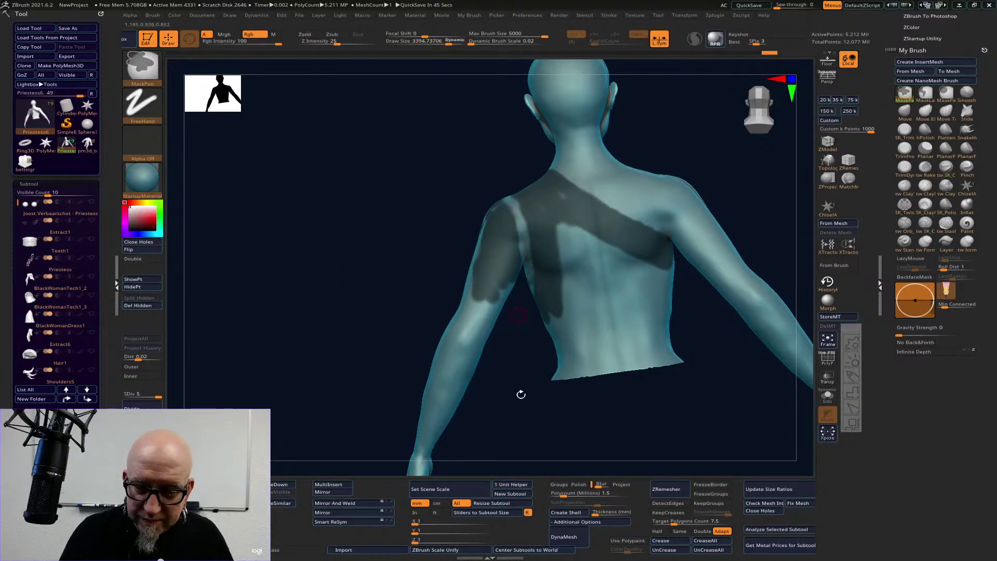
{"action": "left_click_drag", "start_coordinate": [519, 394], "coordinate": [534, 231]}
{"action": "left_click_drag", "start_coordinate": [530, 274], "coordinate": [535, 285], "text": "ctrl"}
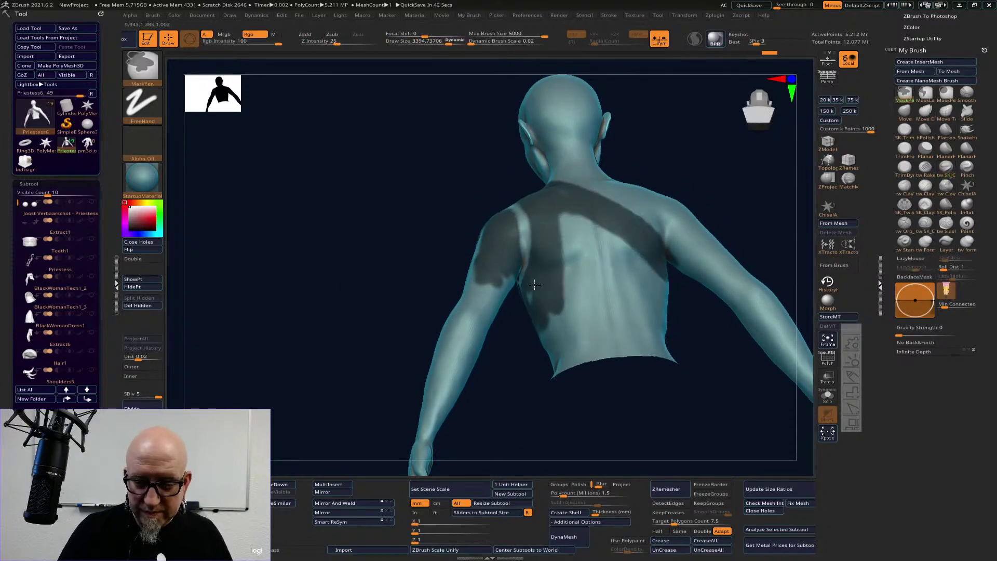
{"action": "mouse_move", "coordinate": [667, 407]}
{"action": "left_mouse_down"}
{"action": "mouse_move", "coordinate": [703, 383]}
{"action": "mouse_move", "coordinate": [562, 312]}
{"action": "mouse_move", "coordinate": [587, 348]}
{"action": "mouse_move", "coordinate": [554, 314]}
{"action": "mouse_move", "coordinate": [557, 348]}
{"action": "mouse_move", "coordinate": [589, 381]}
{"action": "mouse_move", "coordinate": [626, 341]}
{"action": "mouse_move", "coordinate": [625, 422]}
{"action": "left_mouse_up"}
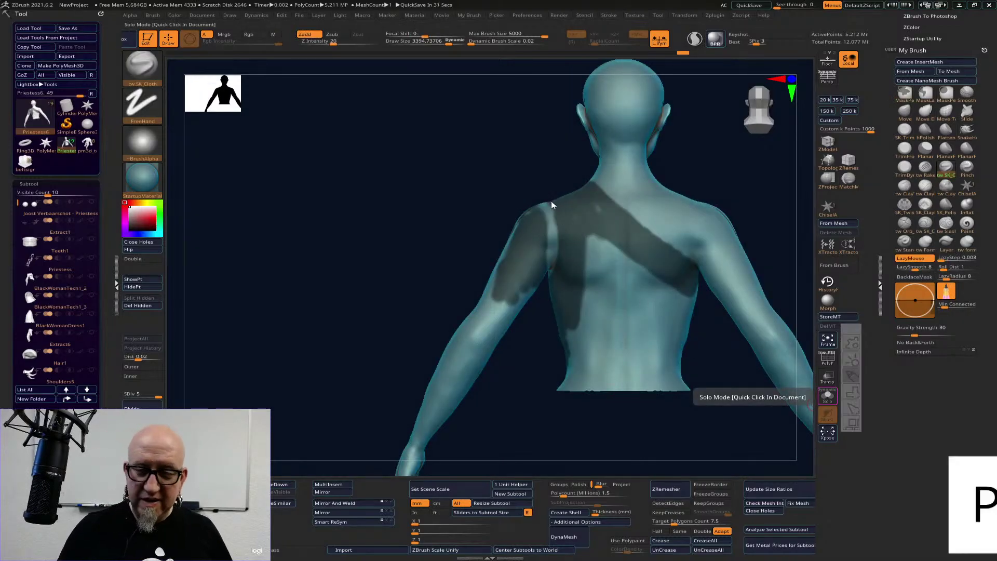
- Outline the armhole seam, sleeve, diagonal back strap and waist wrap in red over the back view, and clear the annotations
{"action": "left_click_drag", "start_coordinate": [551, 201], "coordinate": [552, 271]}
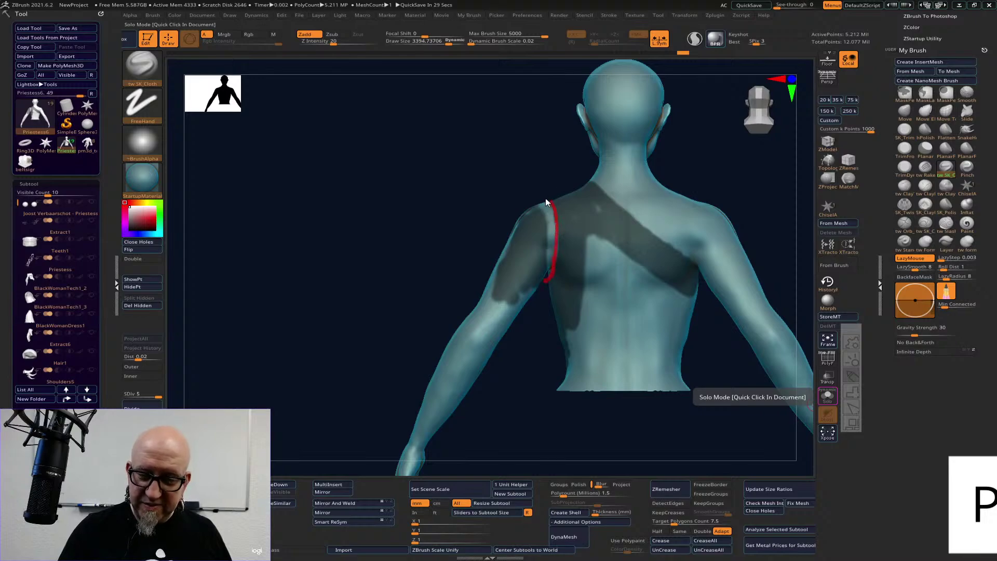
{"action": "left_click_drag", "start_coordinate": [527, 192], "coordinate": [450, 348]}
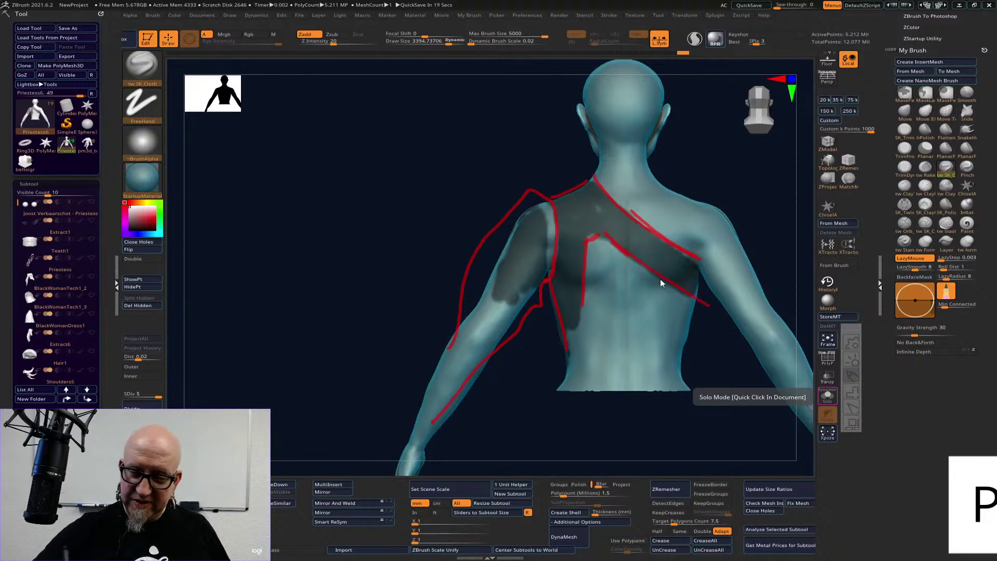
{"action": "left_click_drag", "start_coordinate": [556, 451], "coordinate": [573, 433]}
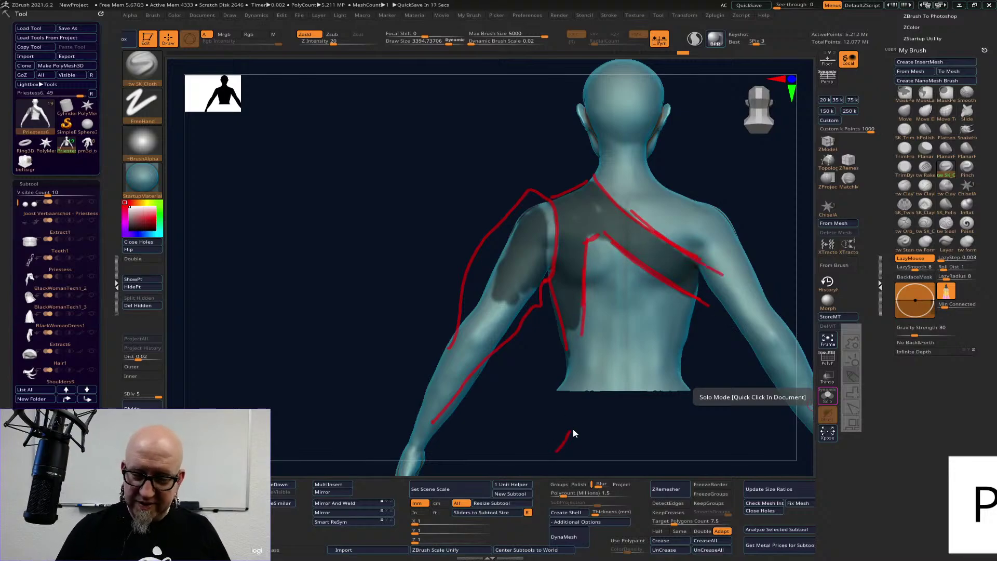
{"action": "left_click_drag", "start_coordinate": [560, 347], "coordinate": [573, 317]}
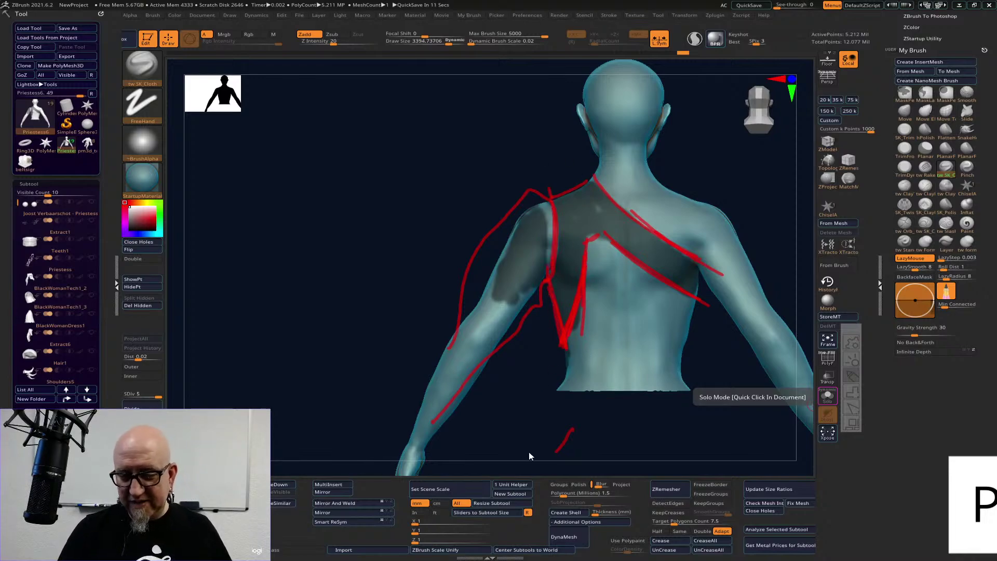
{"action": "left_click_drag", "start_coordinate": [543, 287], "coordinate": [560, 342]}
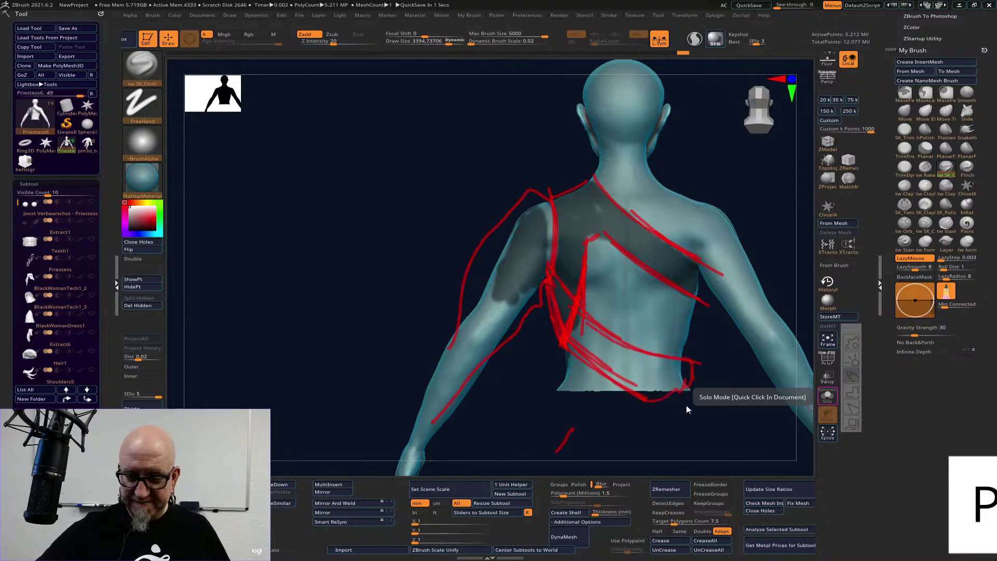
{"action": "key", "text": "Escape"}
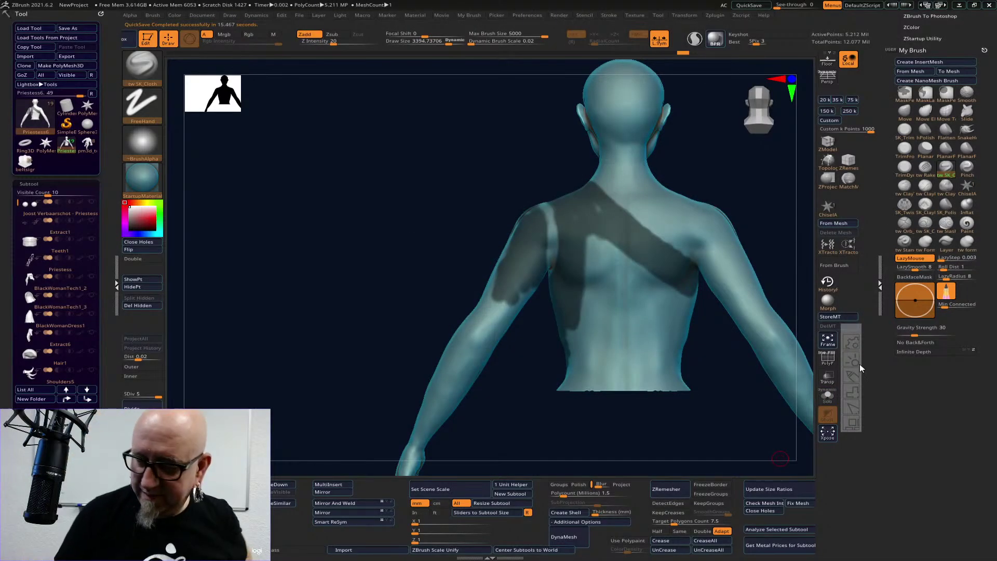
- Annotate the strap's edges and folds, the sleeve and the crossing lower-back wraps in red over the back view, and clear the marks
{"action": "left_click_drag", "start_coordinate": [552, 203], "coordinate": [578, 194]}
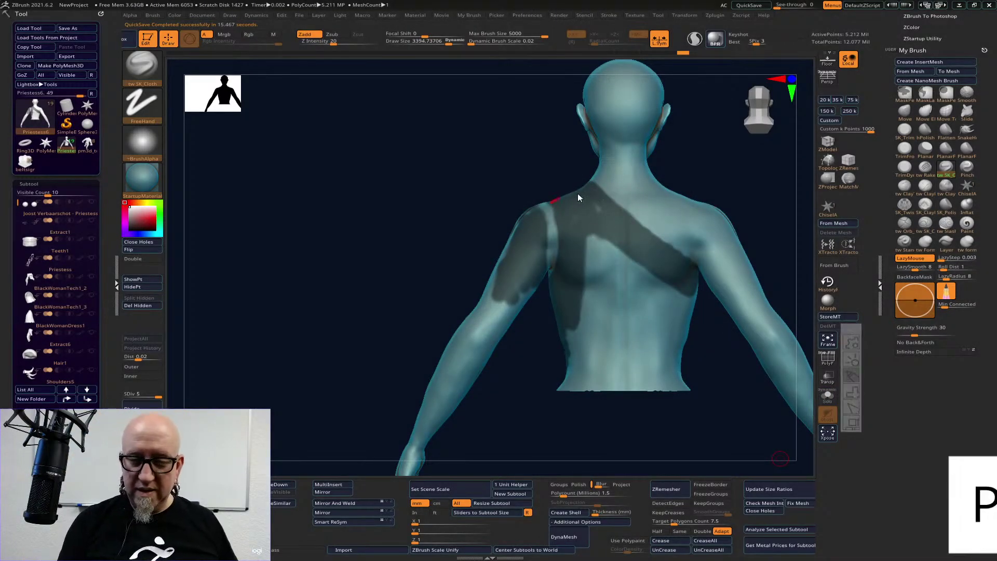
{"action": "left_click_drag", "start_coordinate": [611, 248], "coordinate": [688, 301]}
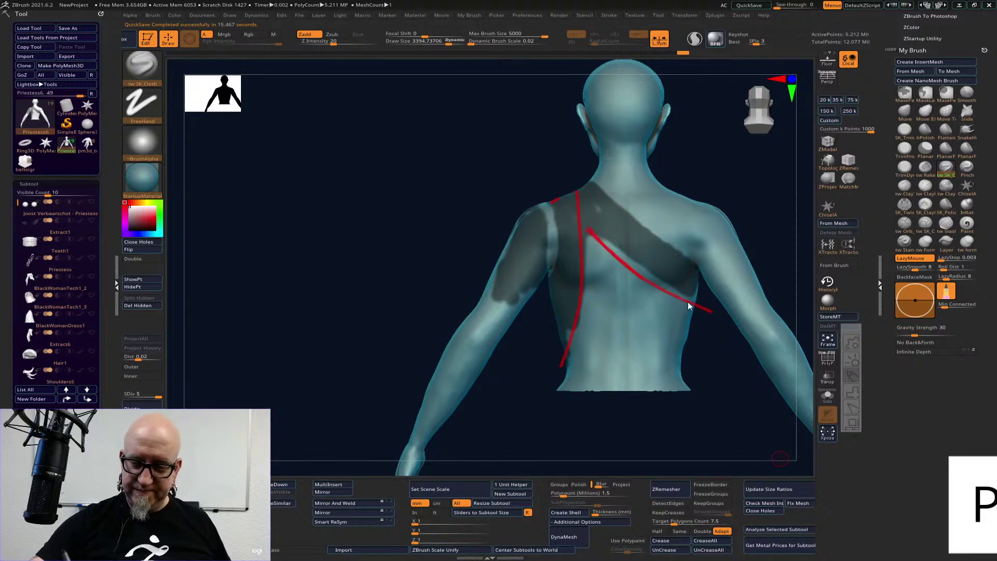
{"action": "left_click_drag", "start_coordinate": [587, 181], "coordinate": [623, 221]}
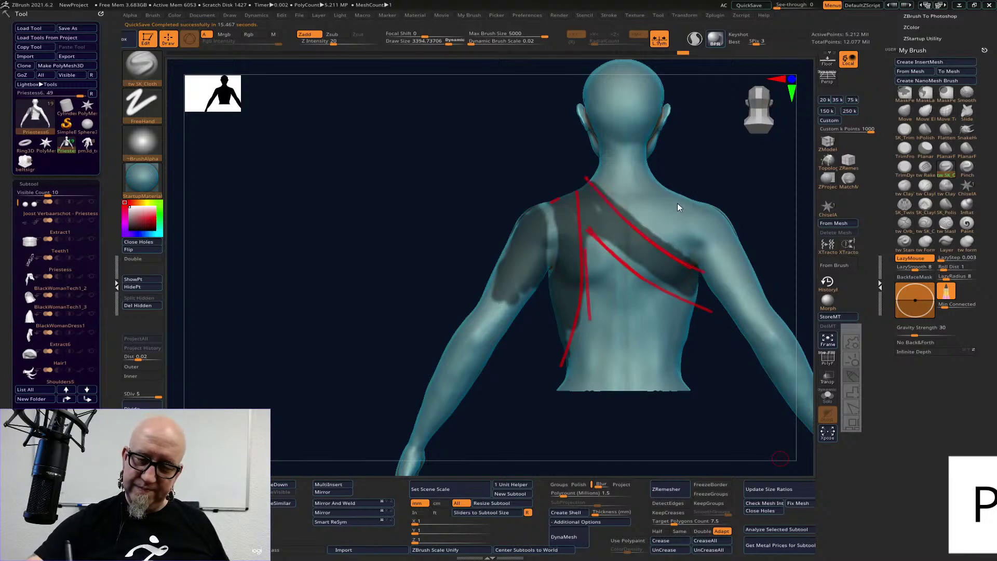
{"action": "left_click_drag", "start_coordinate": [702, 275], "coordinate": [699, 291]}
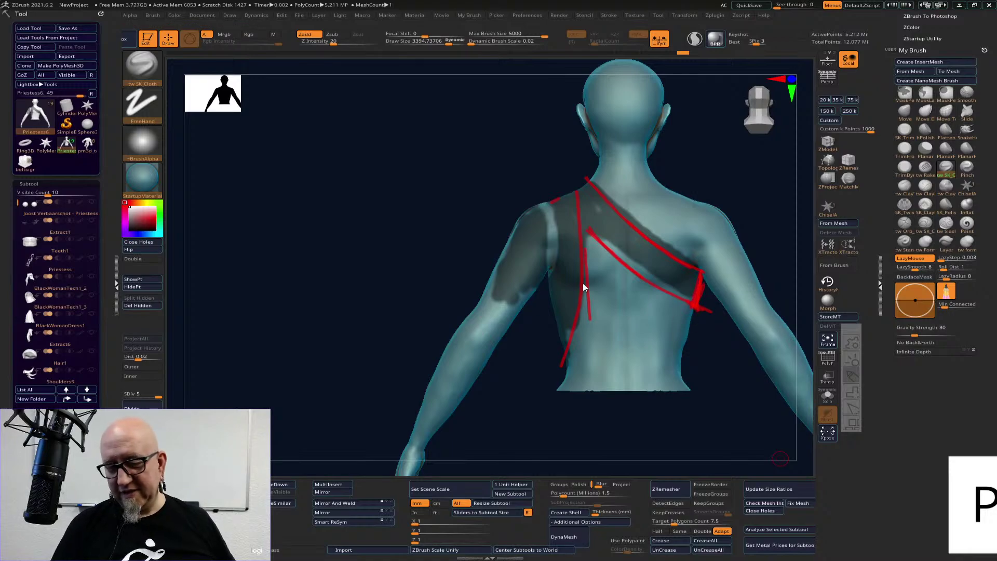
{"action": "left_click_drag", "start_coordinate": [560, 194], "coordinate": [651, 269]}
{"action": "left_click_drag", "start_coordinate": [577, 184], "coordinate": [667, 267]}
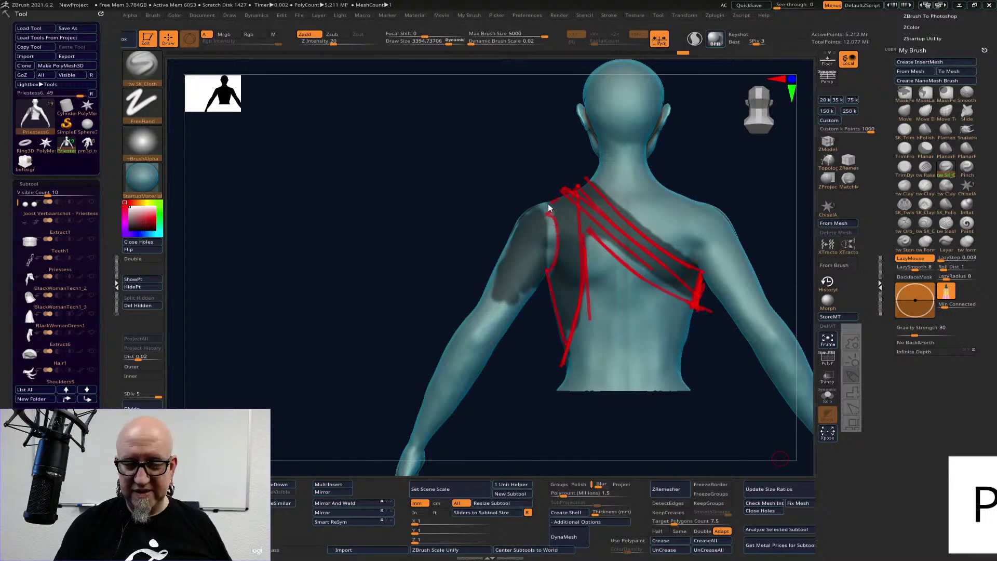
{"action": "left_click_drag", "start_coordinate": [548, 207], "coordinate": [437, 360]}
{"action": "left_click_drag", "start_coordinate": [509, 326], "coordinate": [429, 432]}
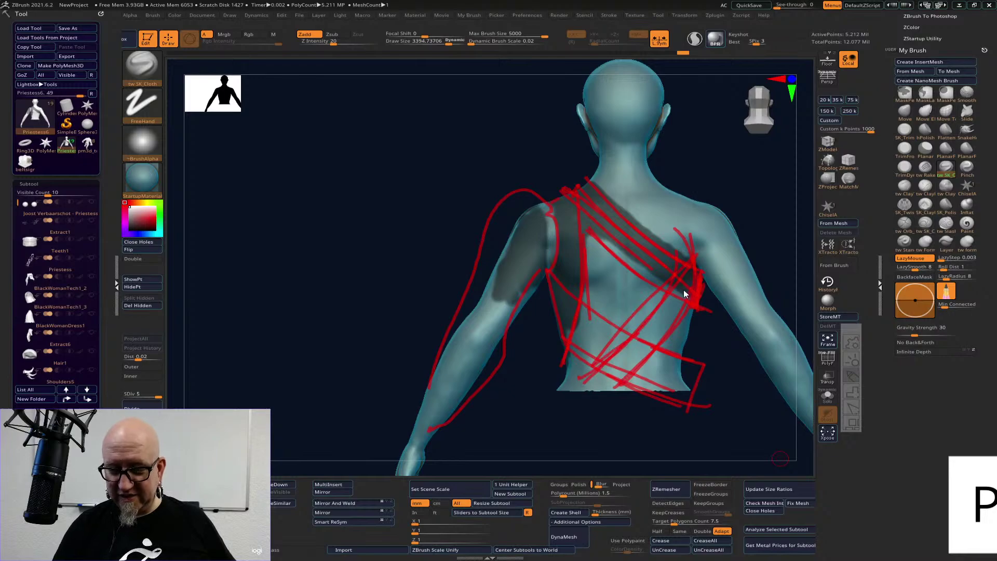
{"action": "key", "text": "Escape"}
- Check the drape from the front, sketch the shoulder strap and fold lines radiating from the chest in red, and clear the marks
{"action": "left_click_drag", "start_coordinate": [782, 237], "coordinate": [700, 251]}
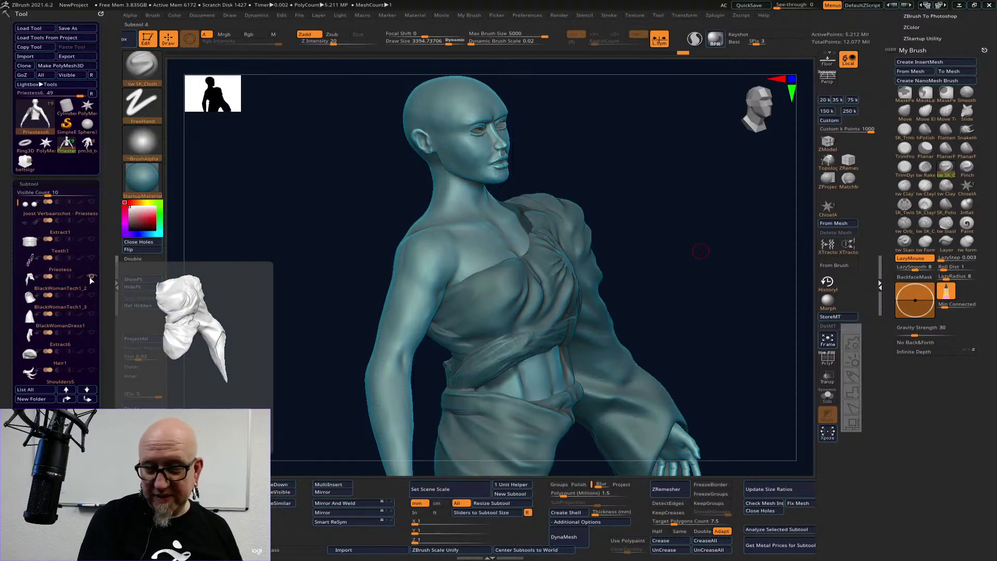
{"action": "left_click_drag", "start_coordinate": [457, 311], "coordinate": [675, 251]}
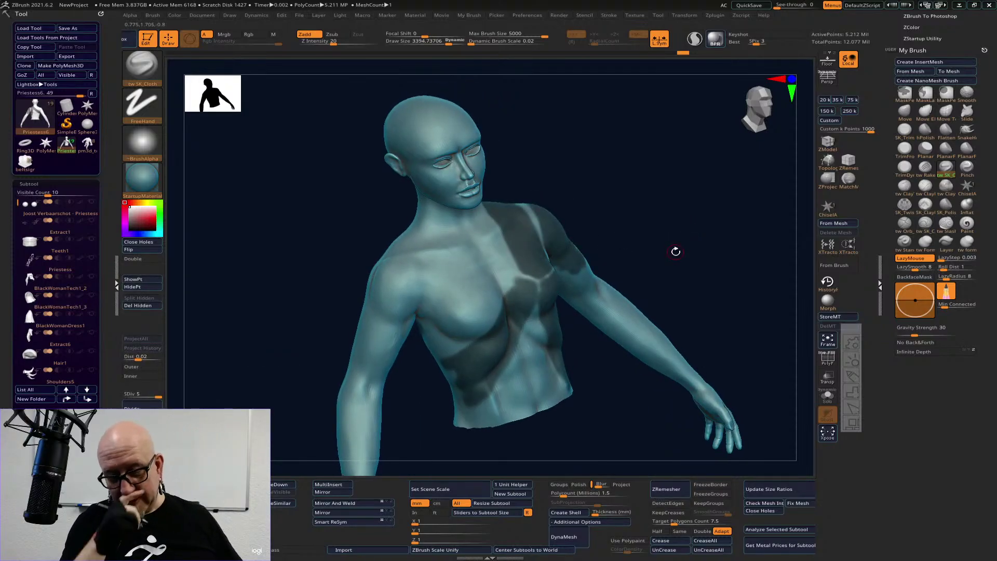
{"action": "left_click", "coordinate": [852, 374]}
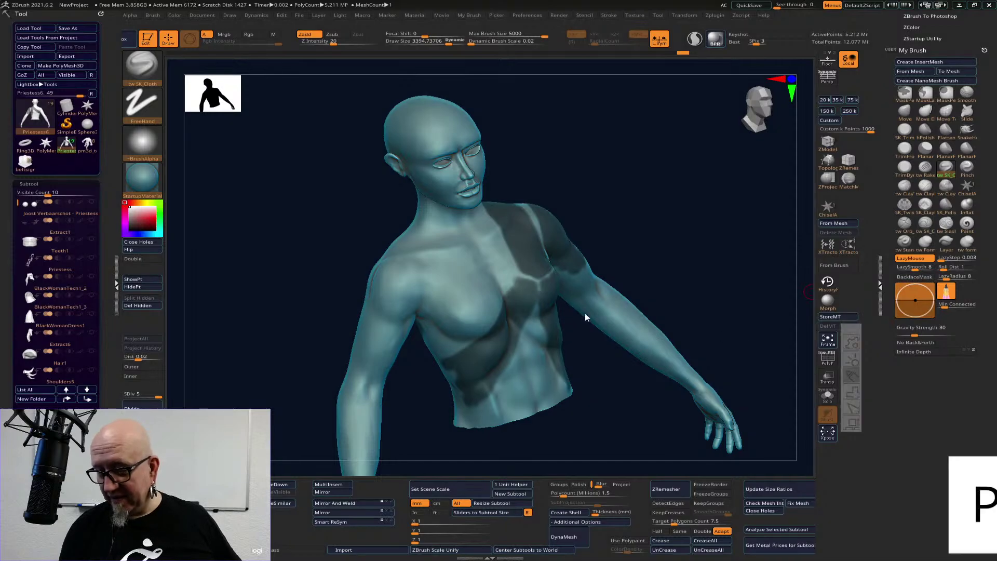
{"action": "mouse_move", "coordinate": [496, 234]}
{"action": "left_mouse_down"}
{"action": "mouse_move", "coordinate": [503, 250]}
{"action": "mouse_move", "coordinate": [456, 360]}
{"action": "left_mouse_up"}
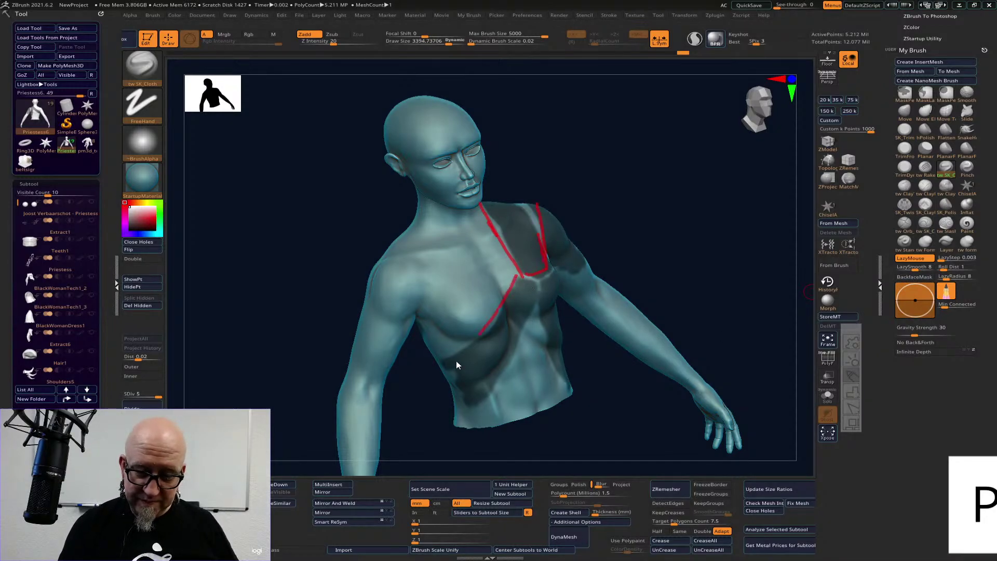
{"action": "mouse_move", "coordinate": [518, 275]}
{"action": "left_mouse_down"}
{"action": "mouse_move", "coordinate": [425, 335]}
{"action": "mouse_move", "coordinate": [506, 266]}
{"action": "left_mouse_up"}
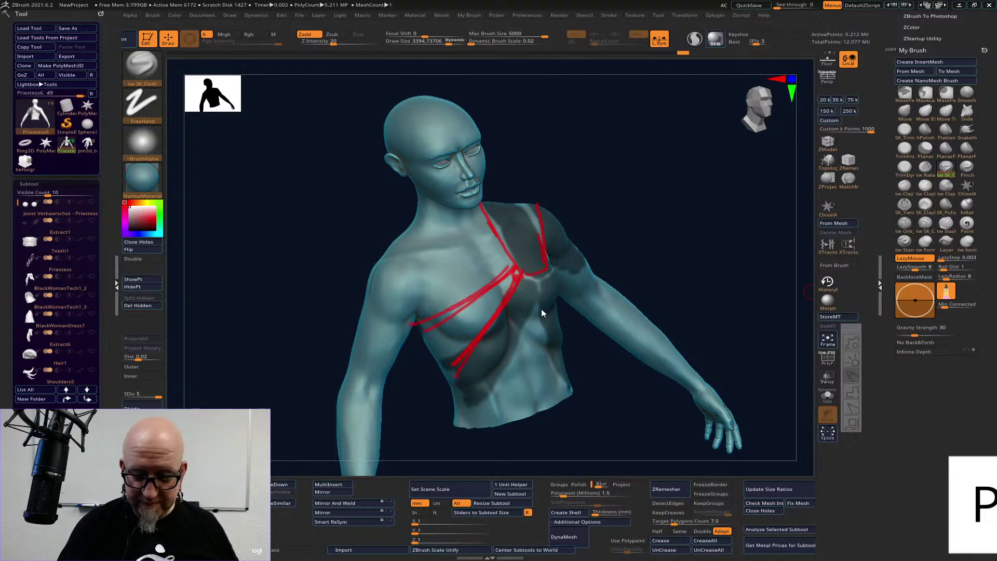
{"action": "left_click_drag", "start_coordinate": [522, 353], "coordinate": [508, 407]}
{"action": "left_click_drag", "start_coordinate": [530, 268], "coordinate": [515, 413]}
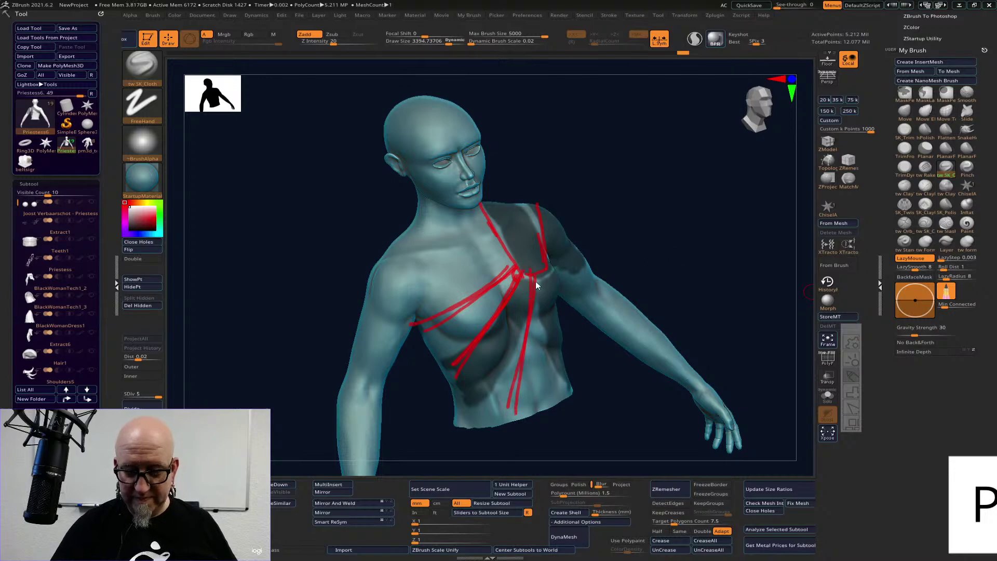
{"action": "left_click_drag", "start_coordinate": [535, 282], "coordinate": [558, 383]}
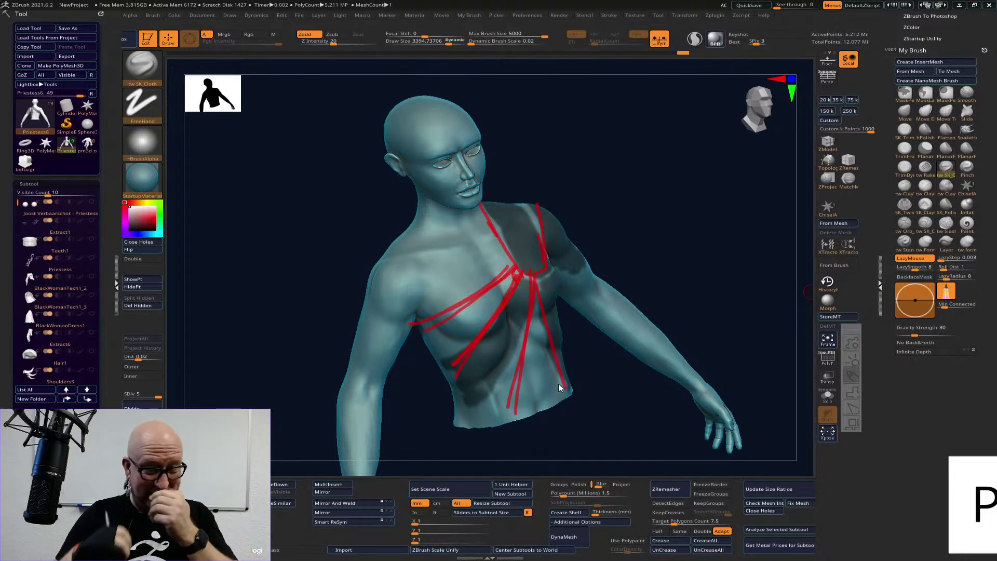
{"action": "key", "text": "Escape"}
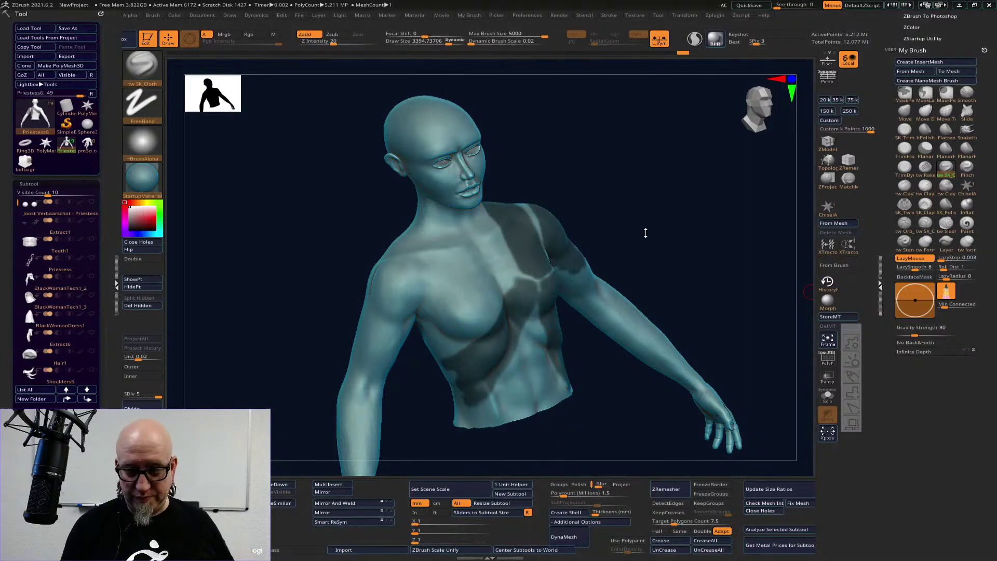
- Show the draped cloth top over the masked body and turn the figure to a front view
{"action": "right_click_drag", "start_coordinate": [705, 220], "coordinate": [729, 248]}
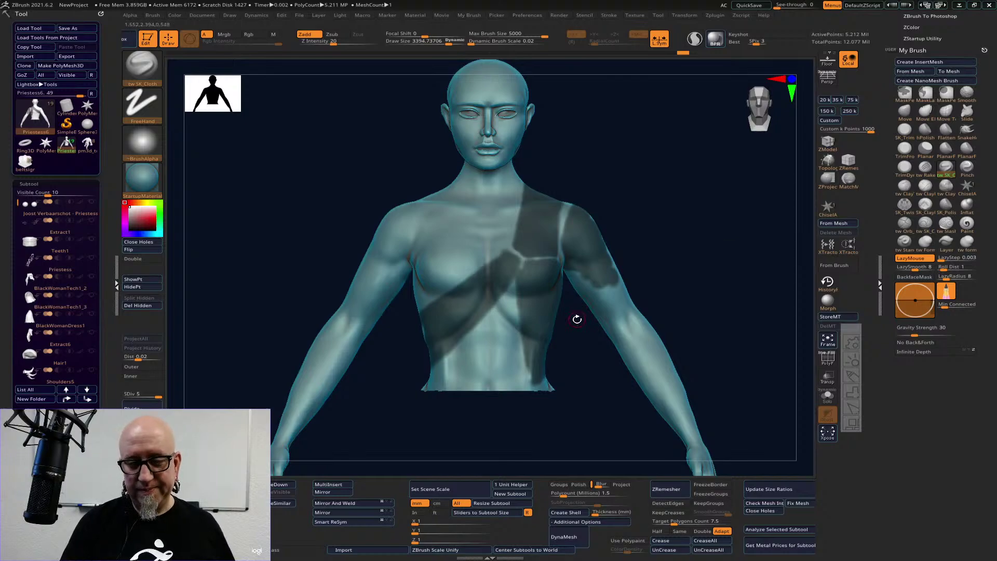
{"action": "key", "text": "space"}
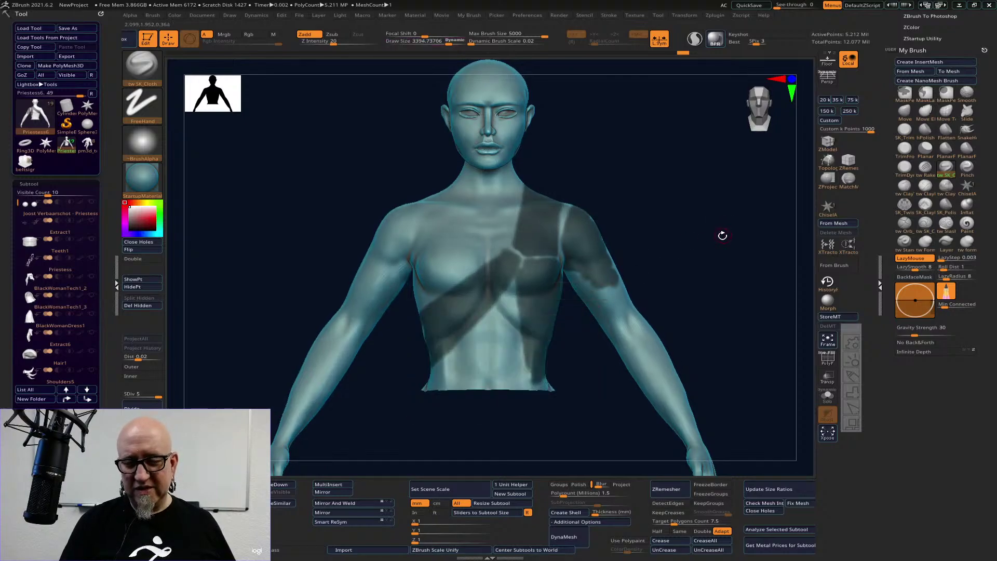
{"action": "left_click", "coordinate": [93, 276]}
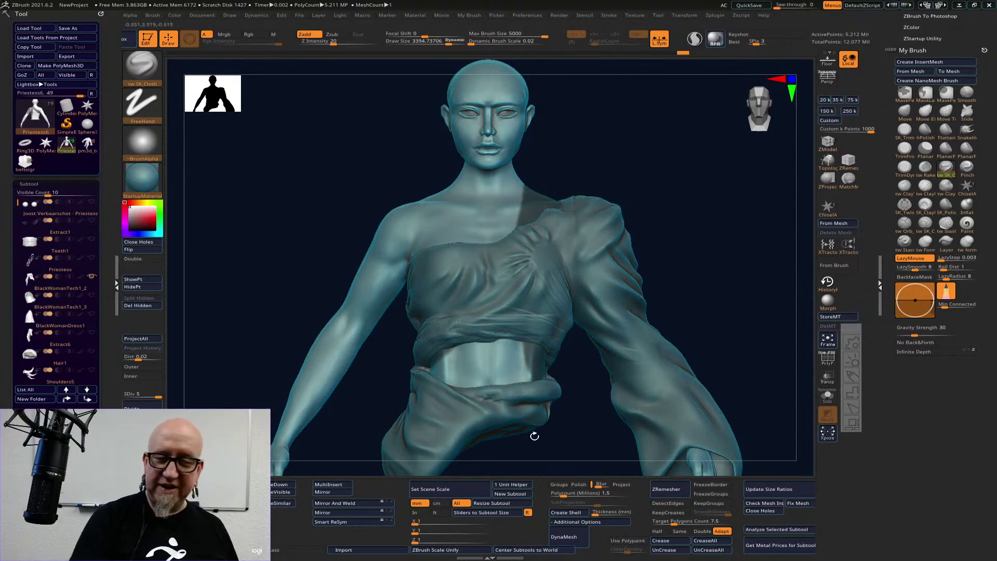
{"action": "left_click_drag", "start_coordinate": [596, 444], "coordinate": [584, 322]}
{"action": "left_click_drag", "start_coordinate": [732, 299], "coordinate": [540, 270]}
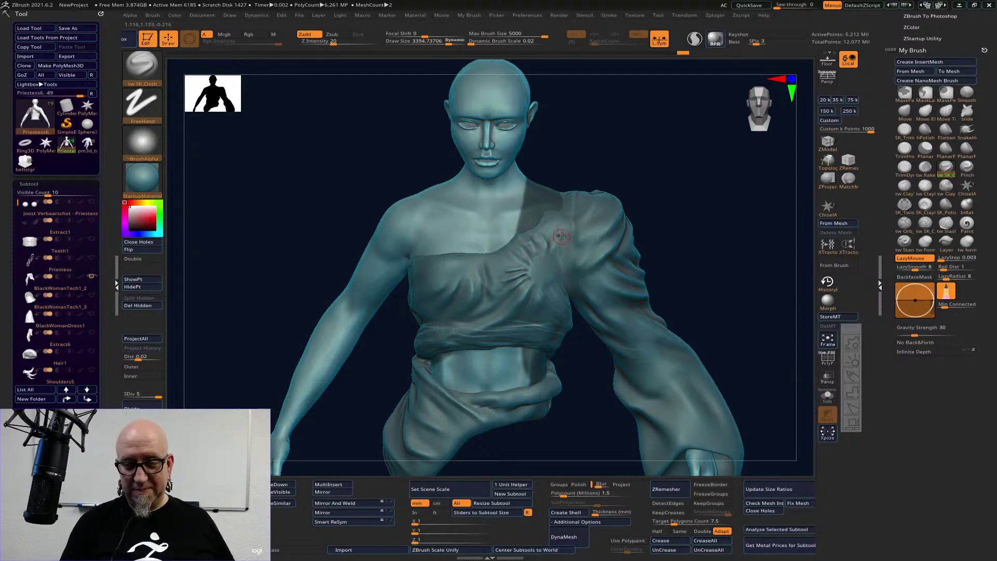
- Mark the gathering point on the chest in red and outline the shoulder strap and diagonal neckline running from it
{"action": "key", "text": "p"}
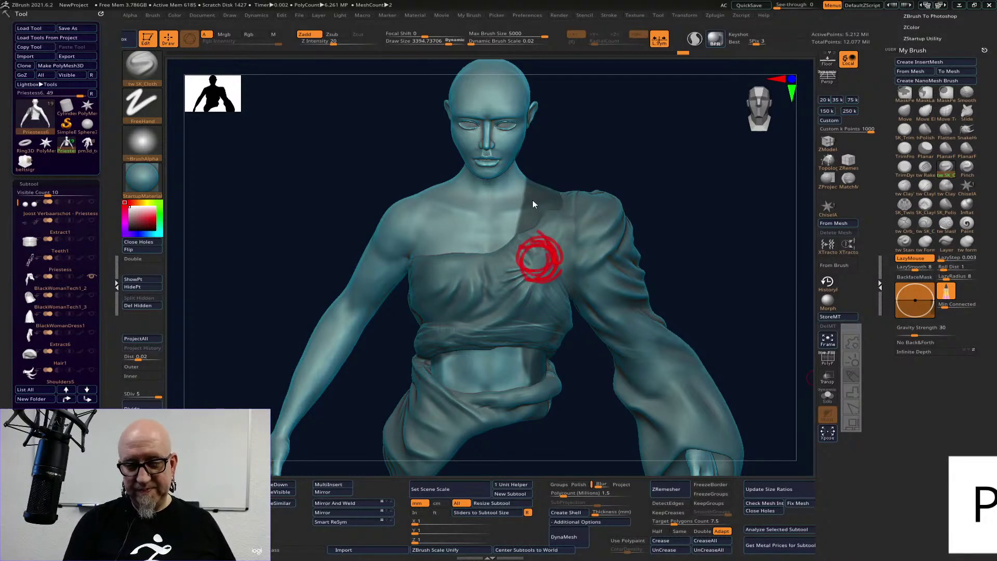
{"action": "left_click_drag", "start_coordinate": [531, 173], "coordinate": [524, 242]}
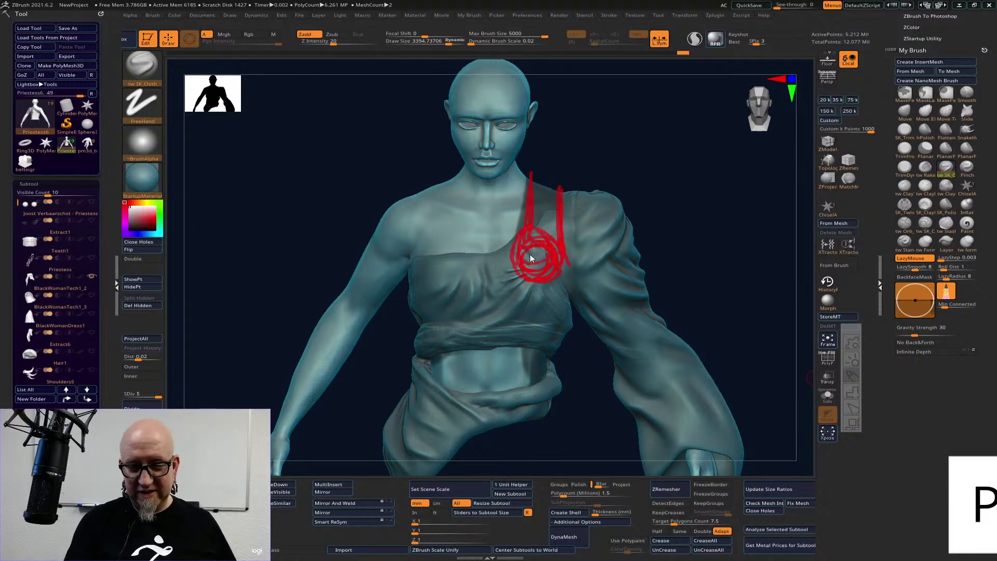
{"action": "left_click_drag", "start_coordinate": [419, 267], "coordinate": [389, 274]}
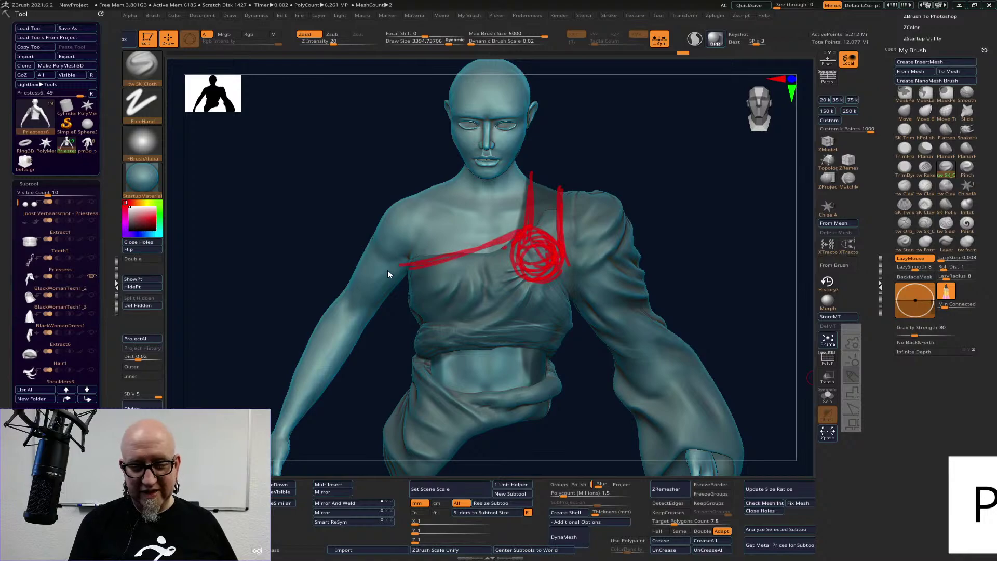
{"action": "mouse_move", "coordinate": [531, 167]}
{"action": "left_mouse_down"}
{"action": "mouse_move", "coordinate": [522, 246]}
{"action": "mouse_move", "coordinate": [563, 184]}
{"action": "left_mouse_up"}
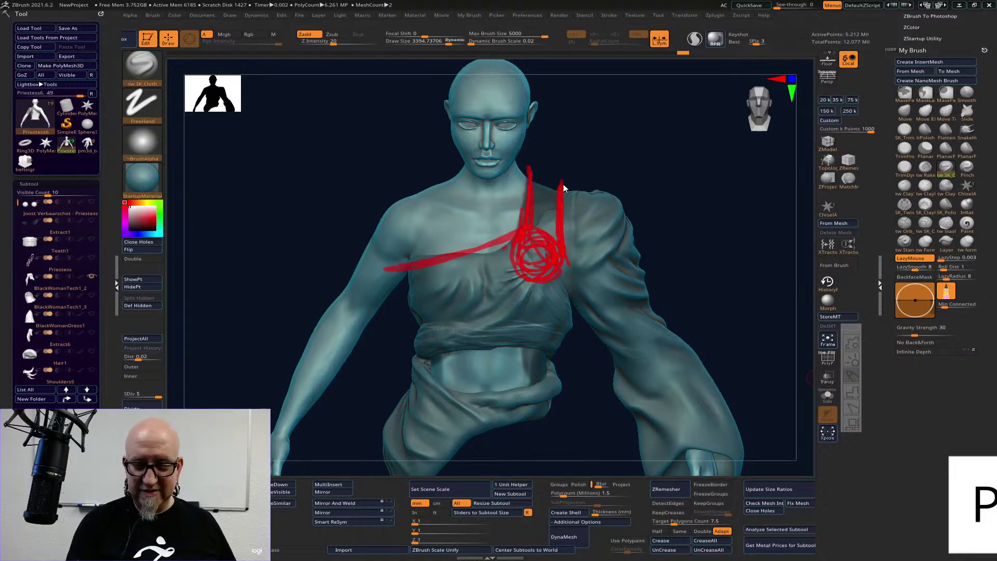
- Outline the long draped sleeve in red, from the shoulder and armpit down to the cuff
{"action": "left_click_drag", "start_coordinate": [565, 281], "coordinate": [580, 323]}
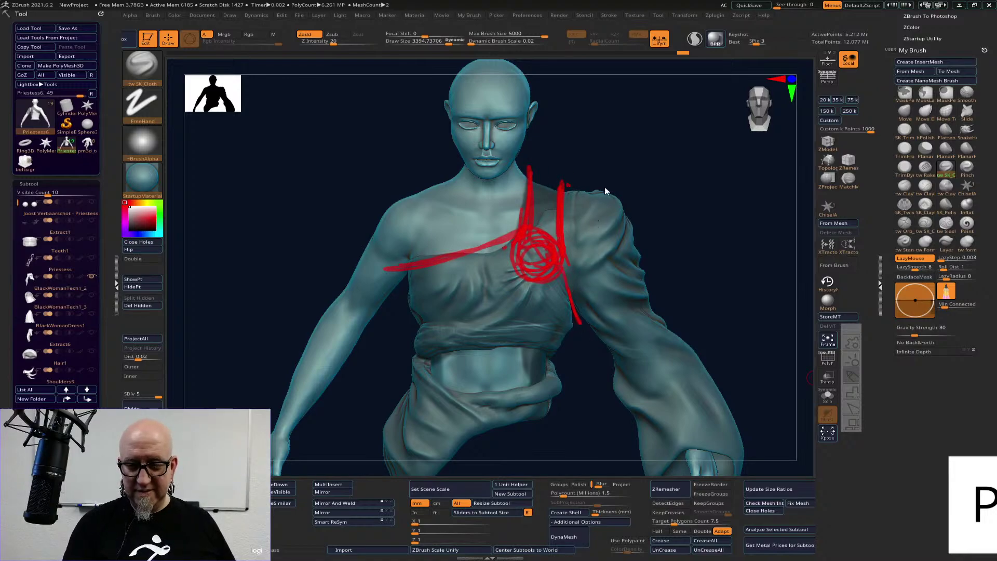
{"action": "left_click_drag", "start_coordinate": [606, 191], "coordinate": [667, 346]}
{"action": "left_click_drag", "start_coordinate": [586, 321], "coordinate": [648, 472]}
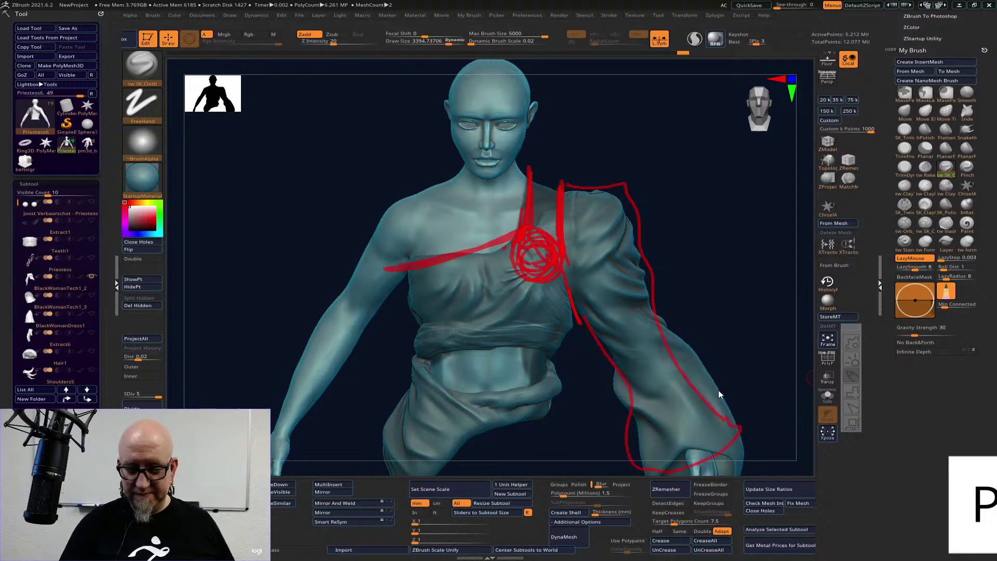
{"action": "left_click_drag", "start_coordinate": [718, 391], "coordinate": [665, 278]}
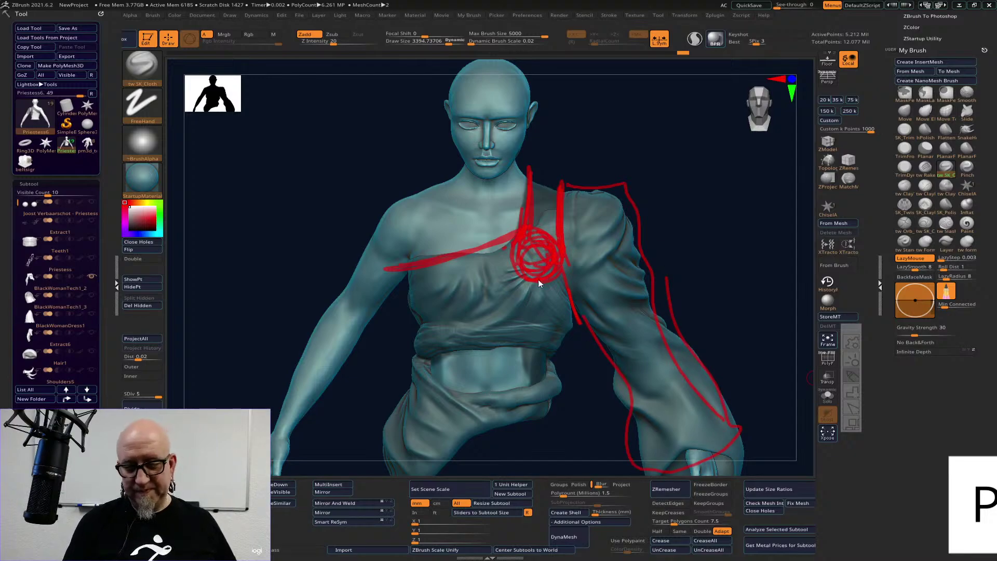
- Sketch the crossing wraps, side edge and hatched waistband below the chest in red, and clear the marks
{"action": "left_click_drag", "start_coordinate": [456, 350], "coordinate": [558, 264]}
{"action": "left_click_drag", "start_coordinate": [470, 333], "coordinate": [398, 359]}
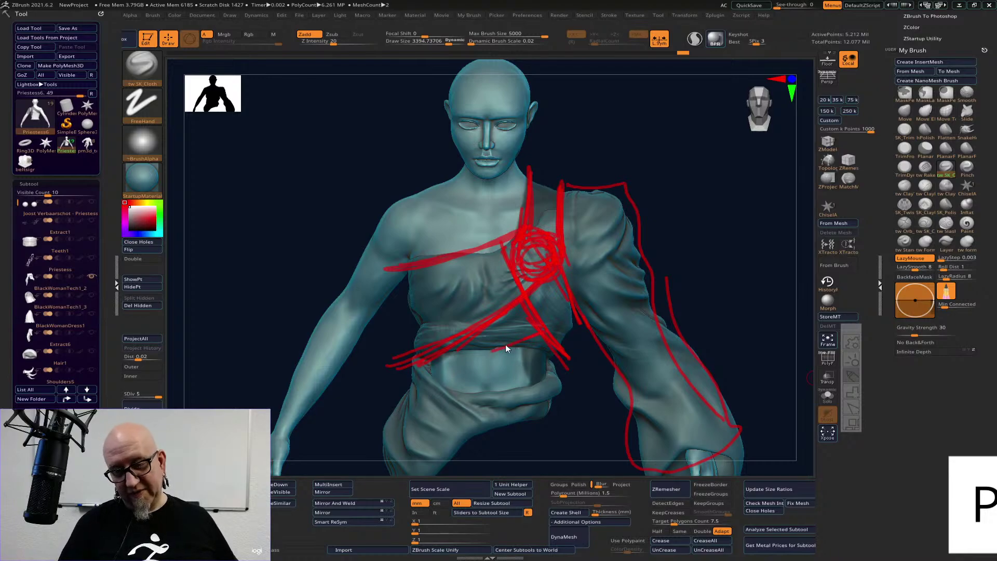
{"action": "left_click_drag", "start_coordinate": [505, 344], "coordinate": [440, 359]}
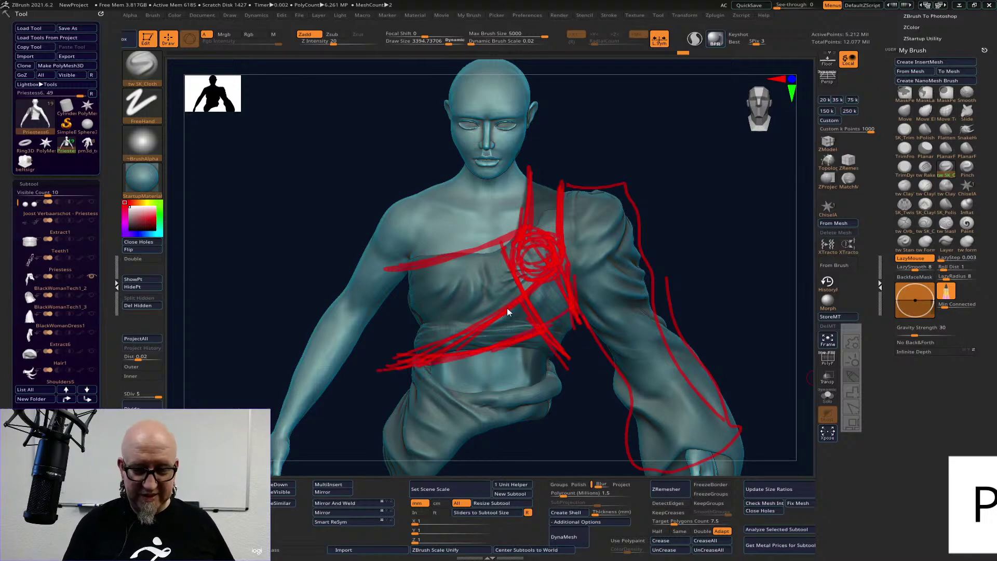
{"action": "left_click_drag", "start_coordinate": [398, 269], "coordinate": [399, 357]}
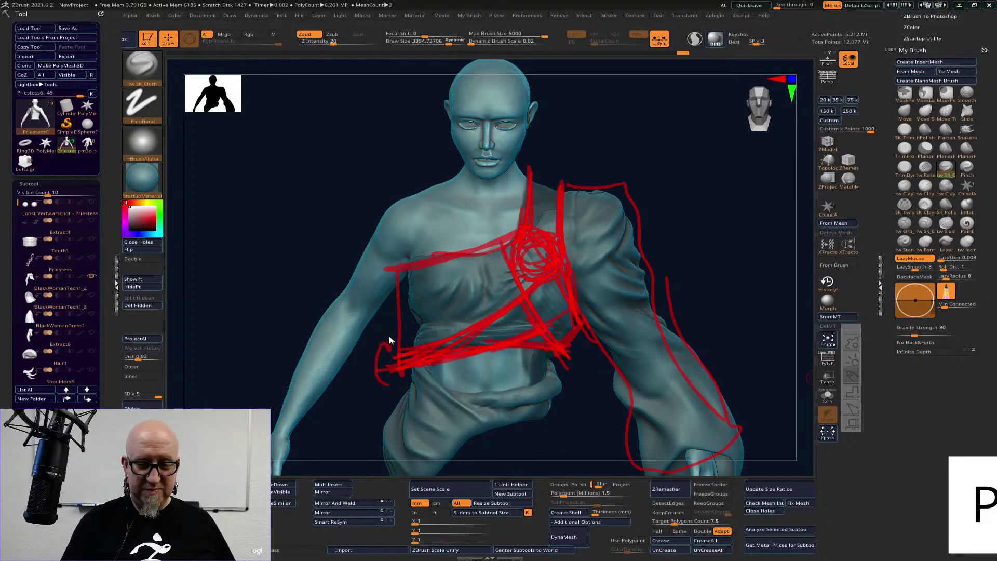
{"action": "left_click_drag", "start_coordinate": [567, 325], "coordinate": [354, 376]}
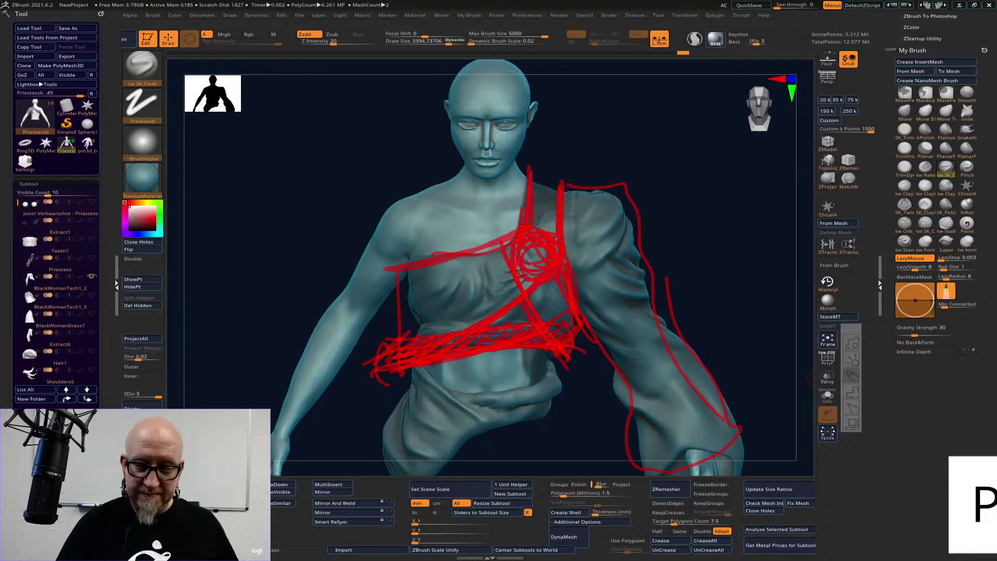
{"action": "key", "text": "Escape"}
- Turn to the back and outline the armhole seam, diagonal lower edge and shoulder-to-side strap in red
{"action": "mouse_move", "coordinate": [752, 292]}
{"action": "left_mouse_down"}
{"action": "mouse_move", "coordinate": [380, 220]}
{"action": "mouse_move", "coordinate": [359, 229]}
{"action": "left_mouse_up"}
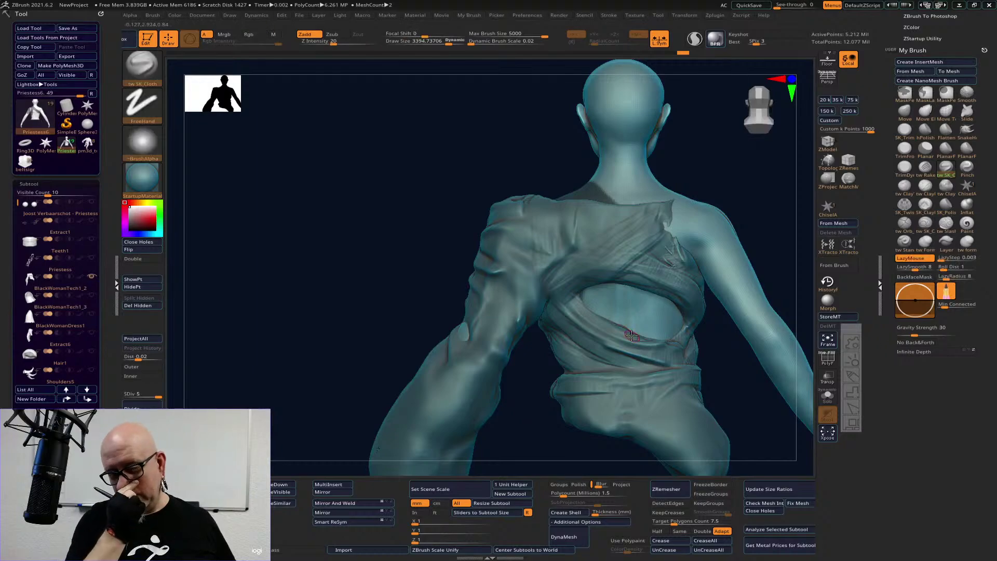
{"action": "left_click_drag", "start_coordinate": [760, 425], "coordinate": [634, 413], "text": "alt"}
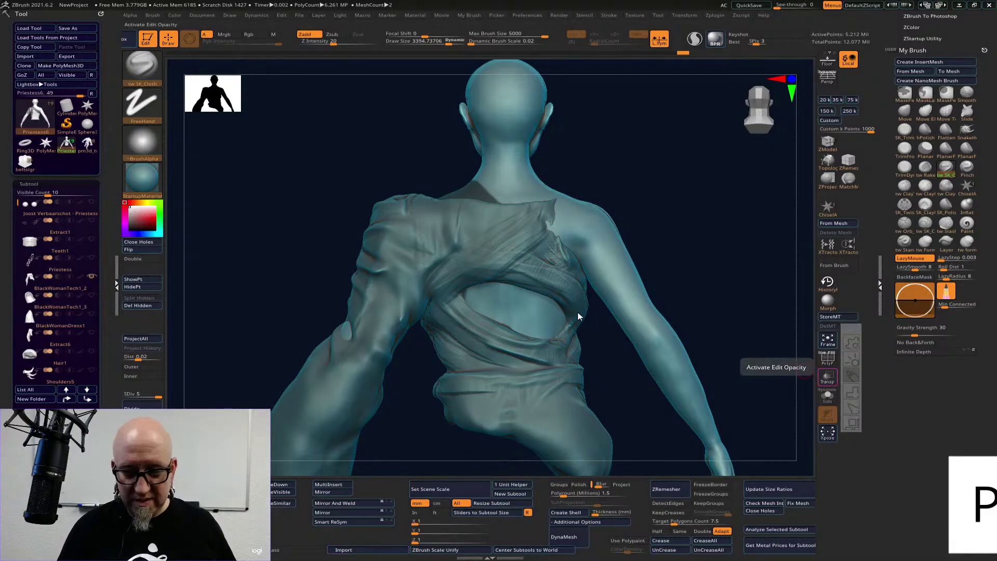
{"action": "left_click_drag", "start_coordinate": [578, 325], "coordinate": [475, 275]}
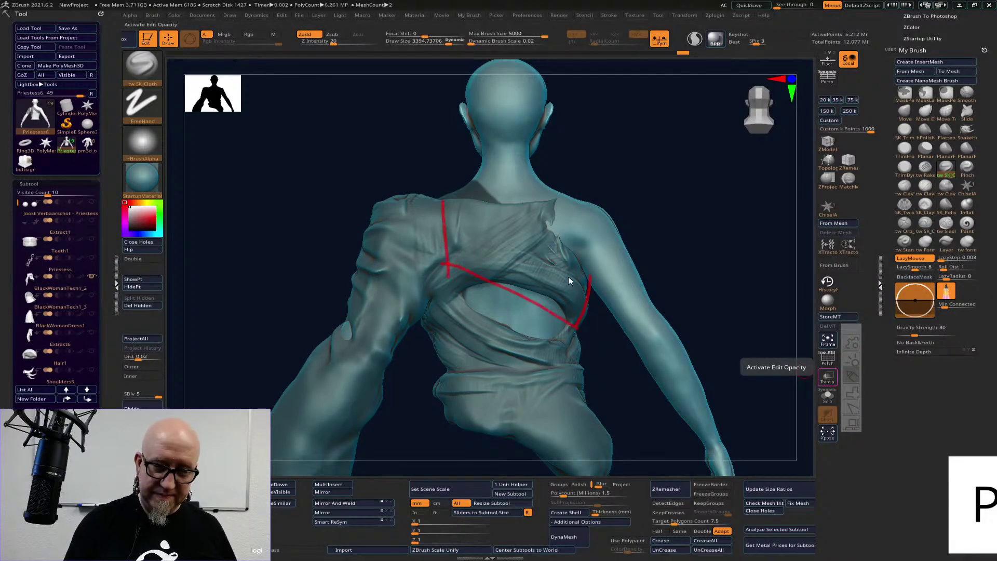
{"action": "left_click_drag", "start_coordinate": [578, 268], "coordinate": [455, 181]}
{"action": "left_click_drag", "start_coordinate": [463, 183], "coordinate": [571, 259]}
{"action": "mouse_move", "coordinate": [473, 183]}
{"action": "left_mouse_down"}
{"action": "mouse_move", "coordinate": [570, 265]}
{"action": "mouse_move", "coordinate": [463, 285]}
{"action": "mouse_move", "coordinate": [470, 309]}
{"action": "left_mouse_up"}
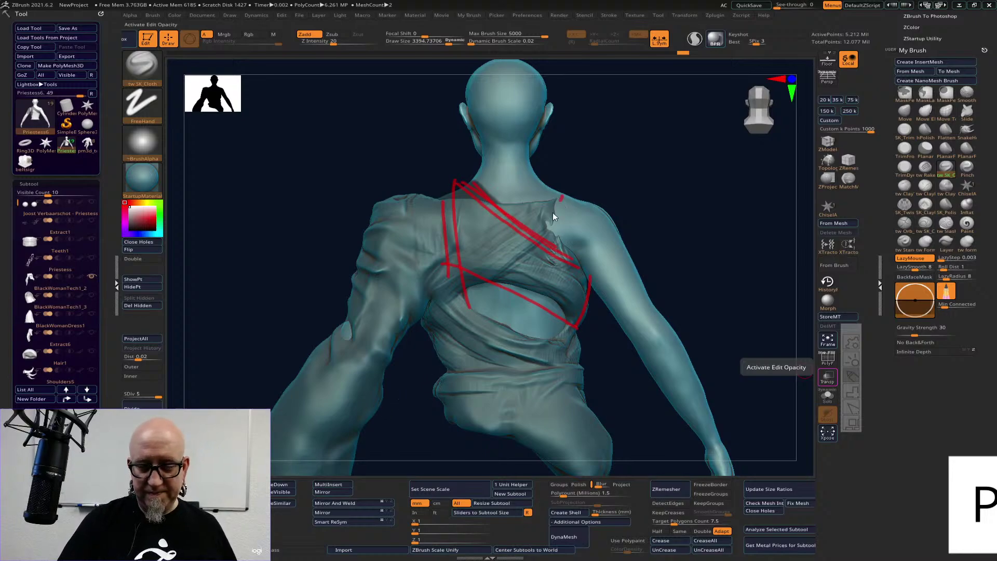
- Draw the opposing diagonal strap and hatched lower-back wraps in red over the back view, and clear the marks
{"action": "left_click_drag", "start_coordinate": [552, 213], "coordinate": [440, 307]}
{"action": "left_click_drag", "start_coordinate": [533, 229], "coordinate": [437, 360]}
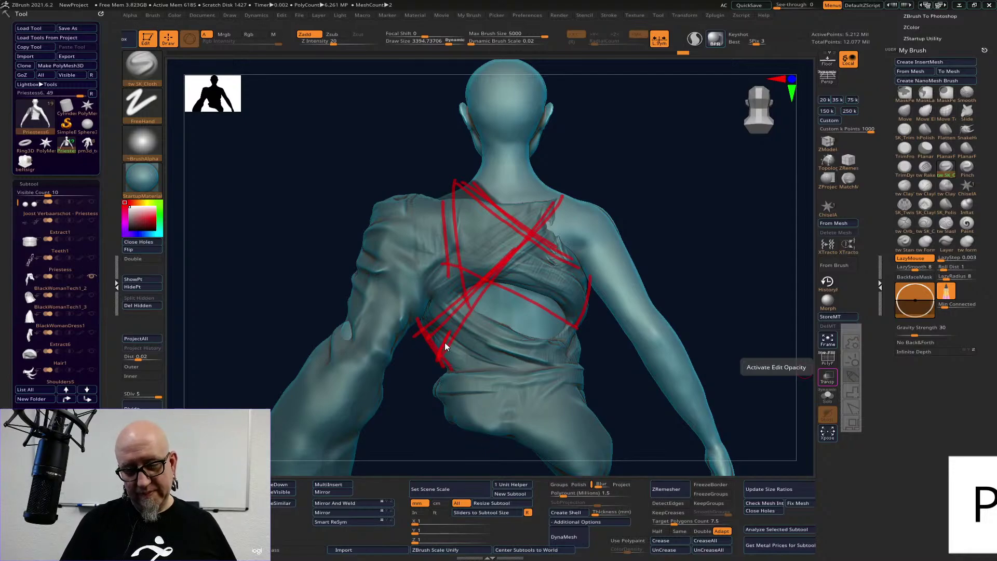
{"action": "mouse_move", "coordinate": [448, 364]}
{"action": "left_mouse_down"}
{"action": "mouse_move", "coordinate": [593, 347]}
{"action": "mouse_move", "coordinate": [433, 358]}
{"action": "left_mouse_up"}
{"action": "left_click_drag", "start_coordinate": [515, 350], "coordinate": [539, 293]}
{"action": "mouse_move", "coordinate": [531, 363]}
{"action": "left_mouse_down"}
{"action": "mouse_move", "coordinate": [545, 312]}
{"action": "mouse_move", "coordinate": [540, 322]}
{"action": "left_mouse_up"}
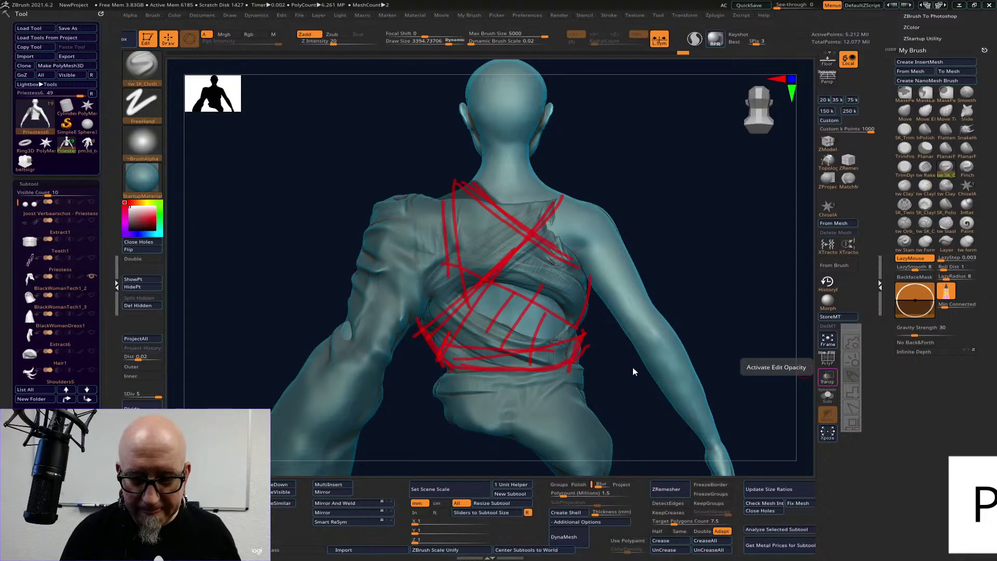
{"action": "key", "text": "Escape"}
- Return to the front view and show all subtools of the priestess
{"action": "mouse_move", "coordinate": [710, 301]}
{"action": "left_mouse_down"}
{"action": "mouse_move", "coordinate": [642, 321]}
{"action": "mouse_move", "coordinate": [632, 249]}
{"action": "mouse_move", "coordinate": [757, 218]}
{"action": "left_mouse_up"}
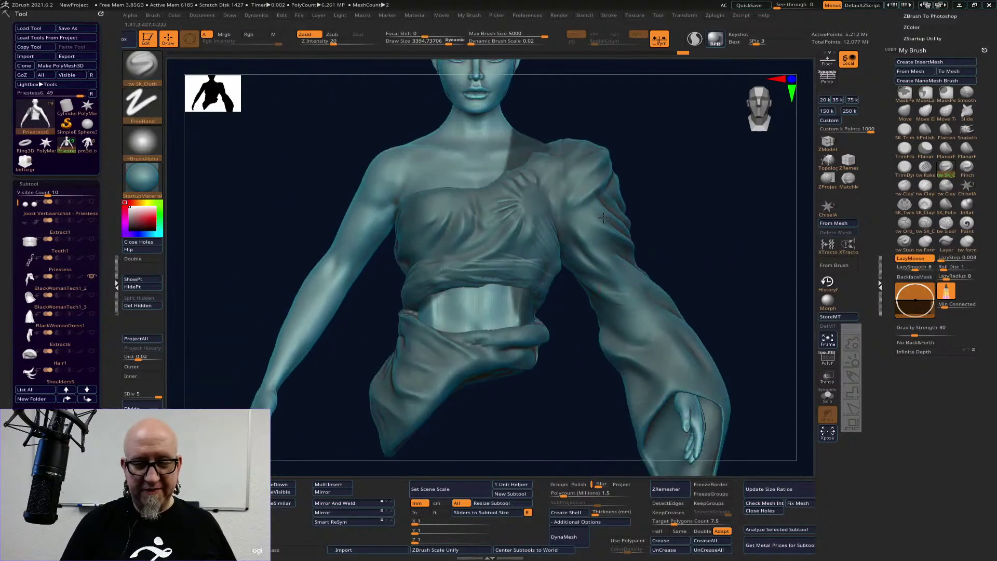
{"action": "key", "text": "ctrl+shift"}
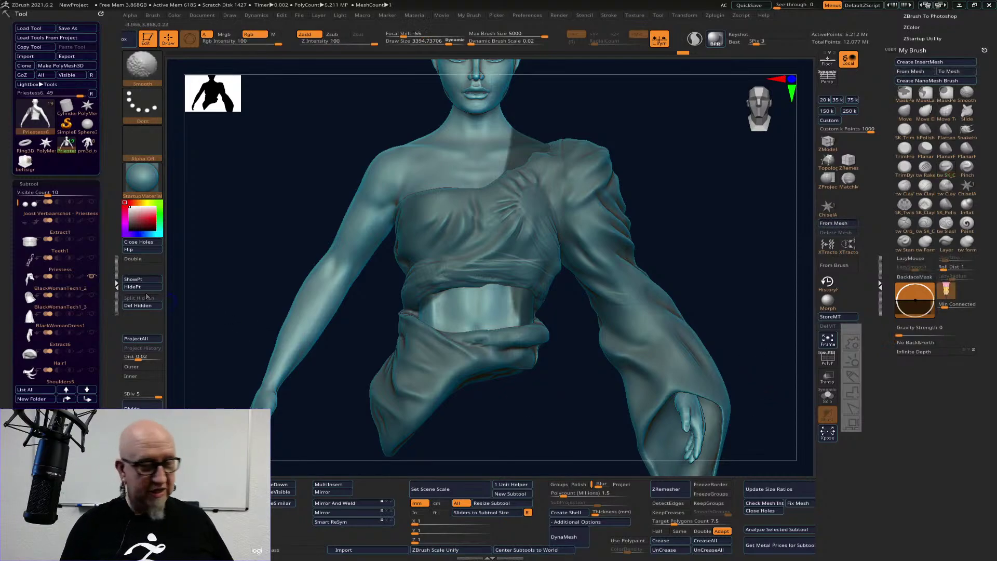
{"action": "left_click", "coordinate": [92, 276]}
{"action": "left_click", "coordinate": [91, 275], "text": "shift"}
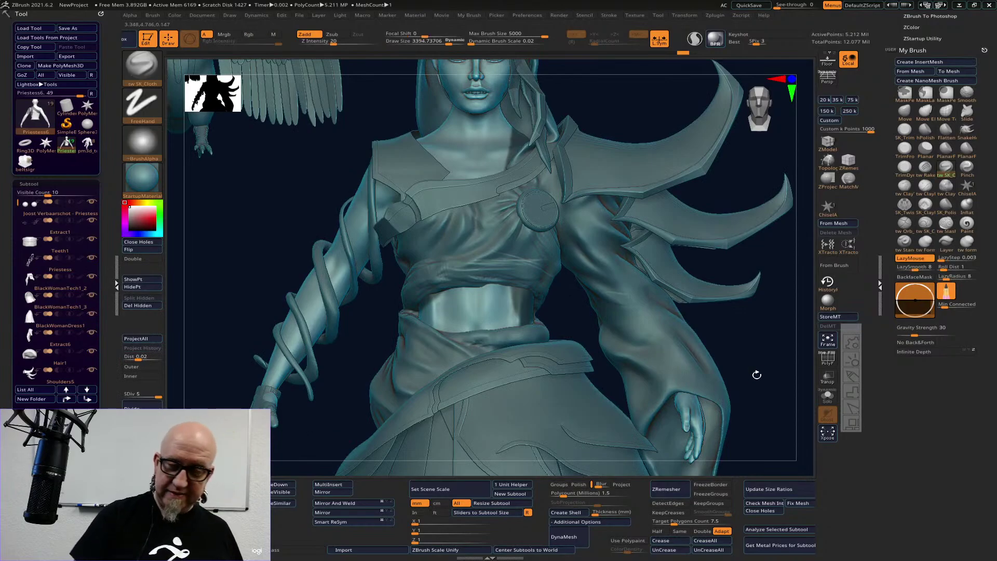
- Examine the complete outfit from front and back, checking the hood, shoulder armour and skirt around the cloth top
{"action": "mouse_move", "coordinate": [757, 345]}
{"action": "right_mouse_down", "text": "ctrl"}
{"action": "mouse_move", "coordinate": [734, 315]}
{"action": "mouse_move", "coordinate": [711, 319]}
{"action": "mouse_move", "coordinate": [647, 269]}
{"action": "mouse_move", "coordinate": [425, 329]}
{"action": "right_mouse_up", "text": "ctrl"}
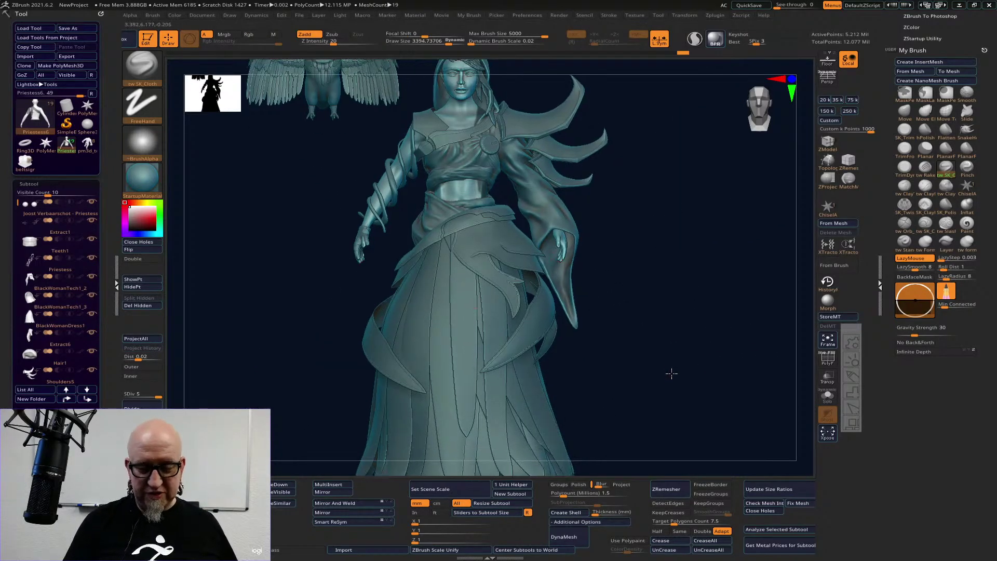
{"action": "right_click_drag", "start_coordinate": [670, 372], "coordinate": [668, 423], "text": "alt"}
{"action": "right_click_drag", "start_coordinate": [682, 357], "coordinate": [724, 422], "text": "alt"}
{"action": "right_click_drag", "start_coordinate": [589, 164], "coordinate": [608, 423], "text": "alt"}
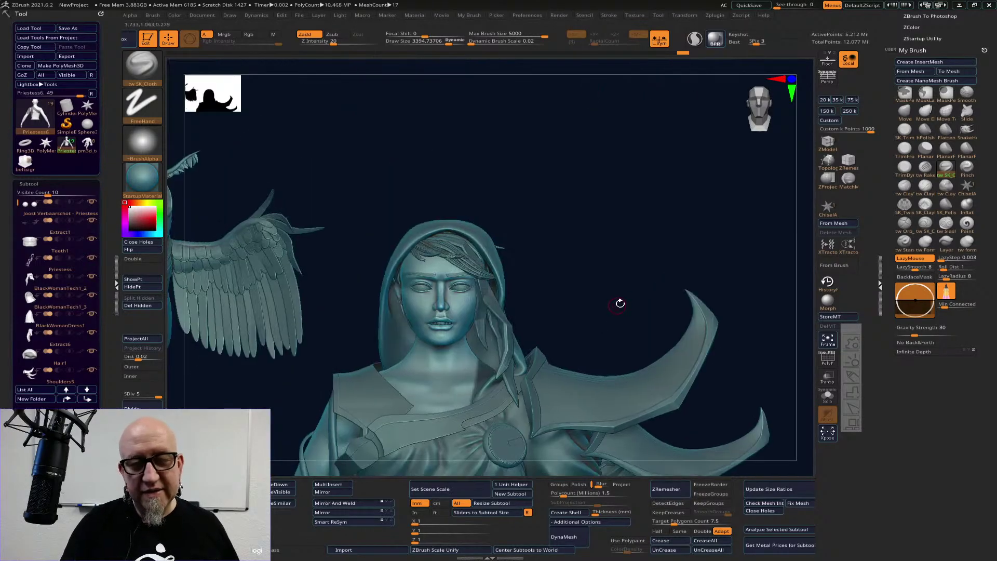
{"action": "right_click_drag", "start_coordinate": [619, 304], "coordinate": [572, 167]}
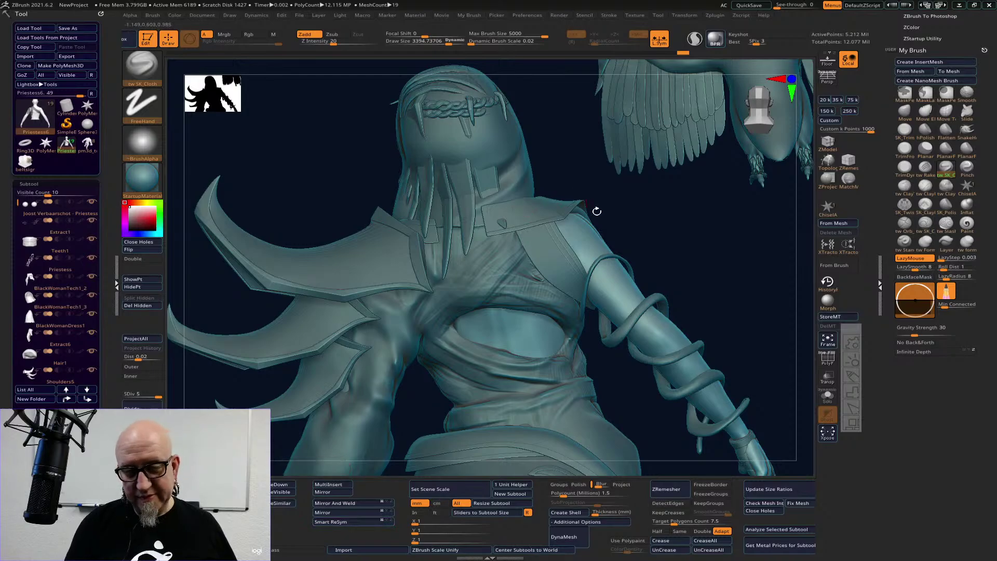
{"action": "right_click_drag", "start_coordinate": [719, 242], "coordinate": [804, 218]}
{"action": "right_click_drag", "start_coordinate": [498, 412], "coordinate": [334, 433]}
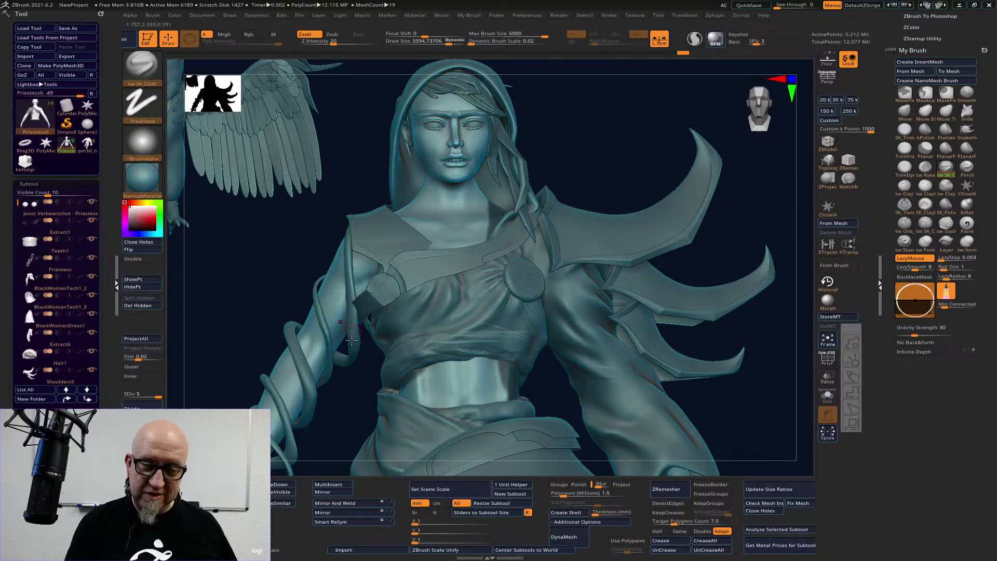
- Examine how the wraps sit under the armour from three-quarter and back views, and frame the full figure with the owl
{"action": "left_click_drag", "start_coordinate": [346, 411], "coordinate": [435, 403]}
{"action": "right_click_drag", "start_coordinate": [435, 403], "coordinate": [438, 399]}
{"action": "left_click_drag", "start_coordinate": [583, 312], "coordinate": [534, 330]}
{"action": "right_click_drag", "start_coordinate": [534, 331], "coordinate": [466, 296]}
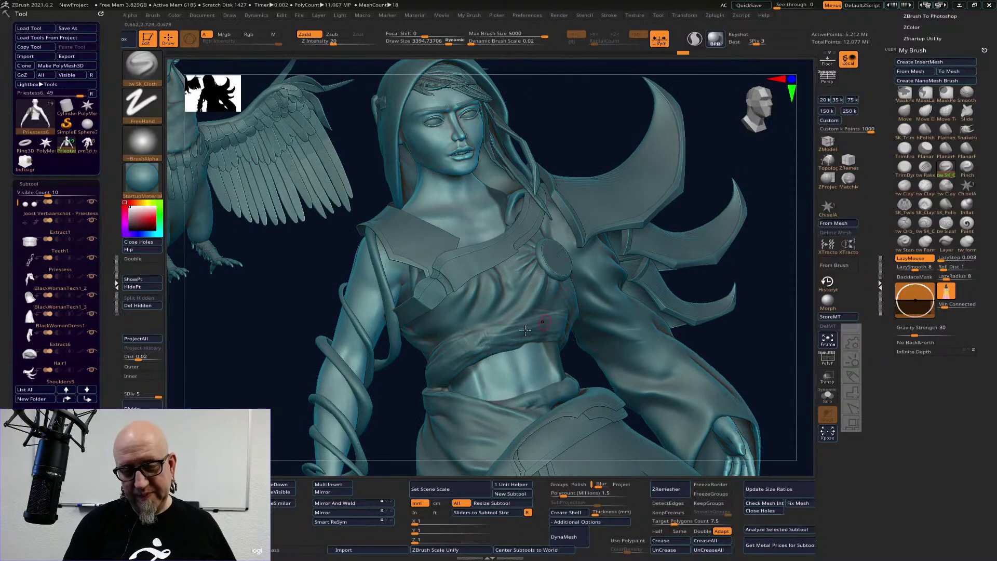
{"action": "left_click_drag", "start_coordinate": [751, 321], "coordinate": [823, 290]}
{"action": "left_click_drag", "start_coordinate": [619, 354], "coordinate": [768, 291]}
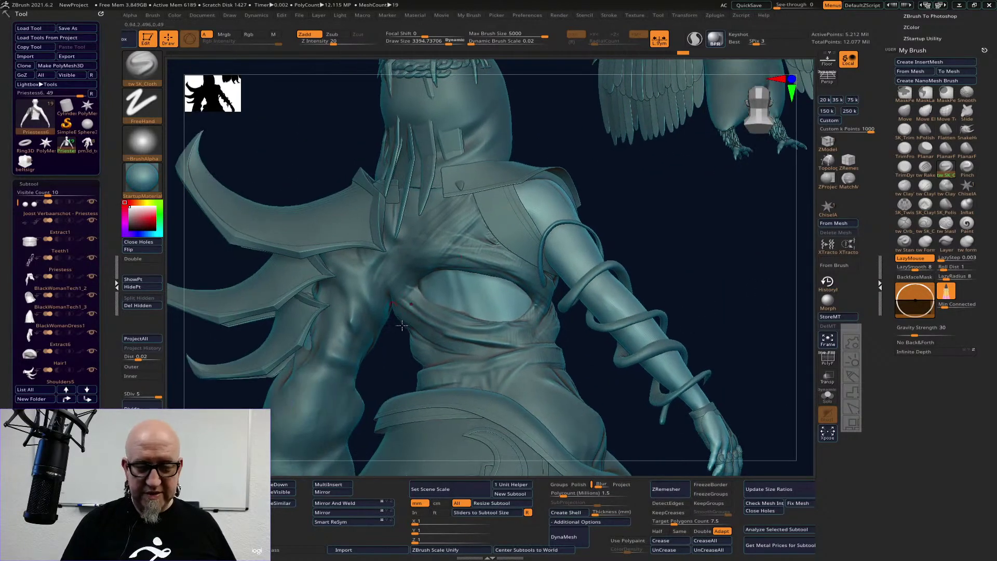
{"action": "left_click_drag", "start_coordinate": [712, 338], "coordinate": [577, 402]}
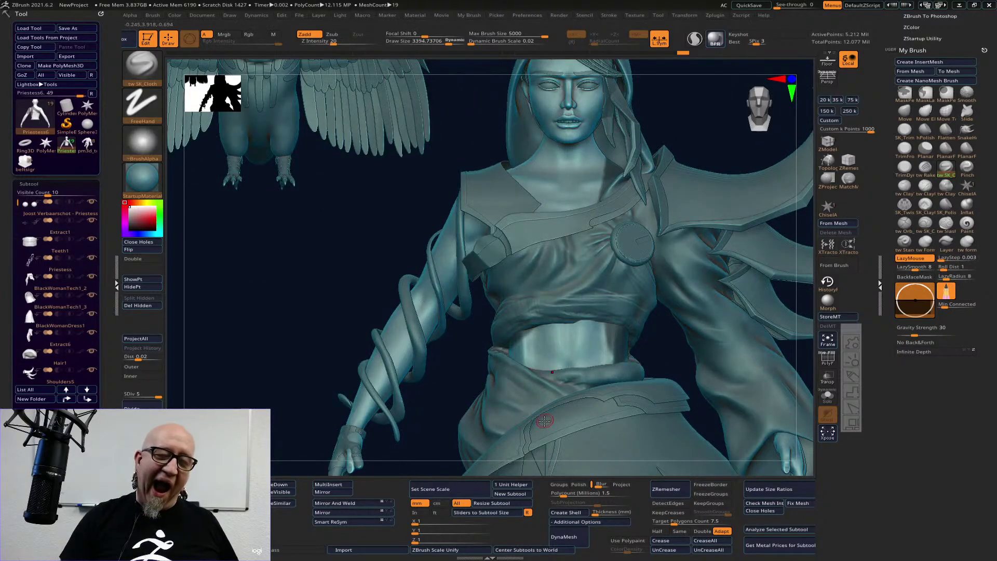
{"action": "left_click_drag", "start_coordinate": [301, 345], "coordinate": [263, 307], "text": "alt"}
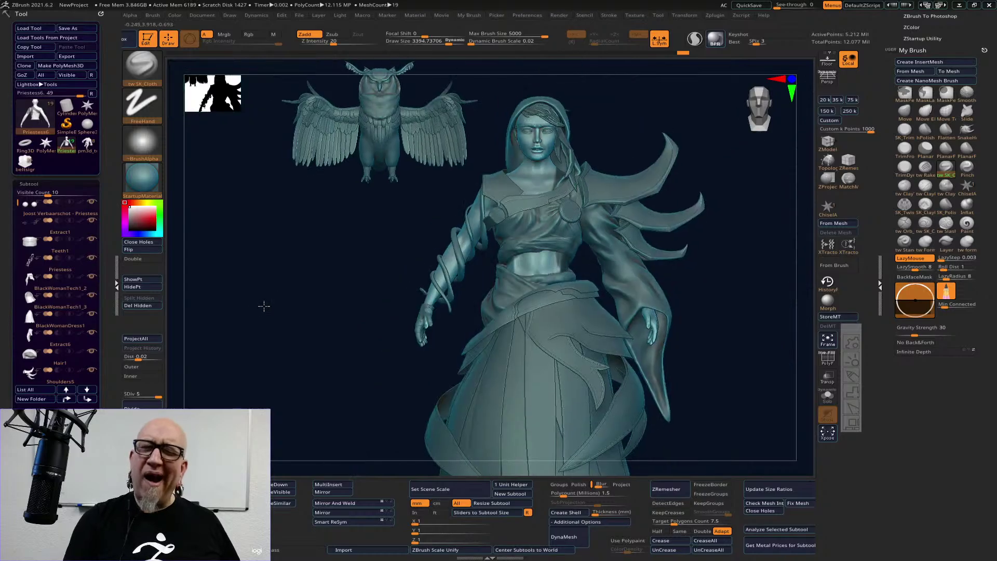
{"action": "left_click_drag", "start_coordinate": [744, 345], "coordinate": [657, 349], "text": "alt"}
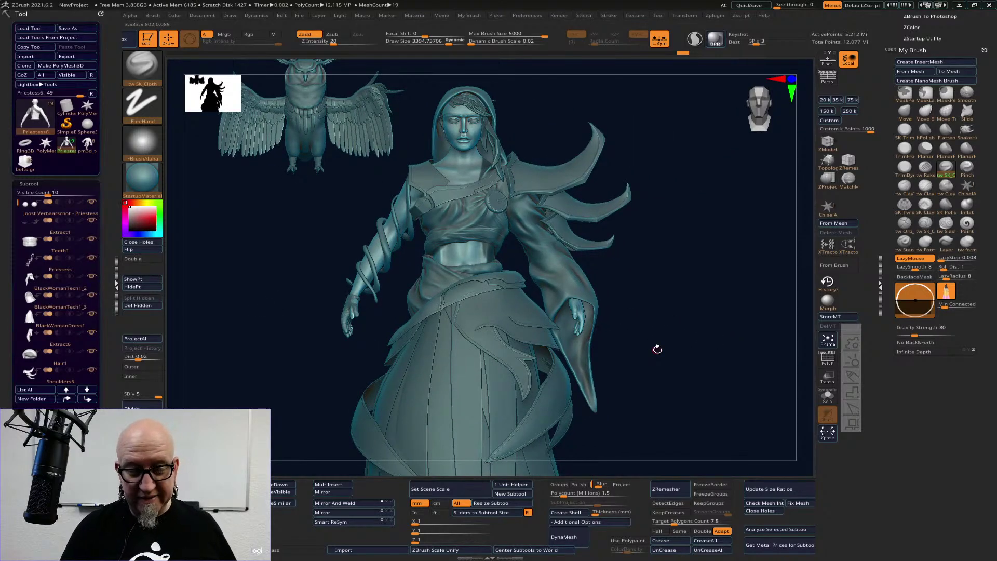
{"action": "left_click_drag", "start_coordinate": [657, 348], "coordinate": [687, 405]}
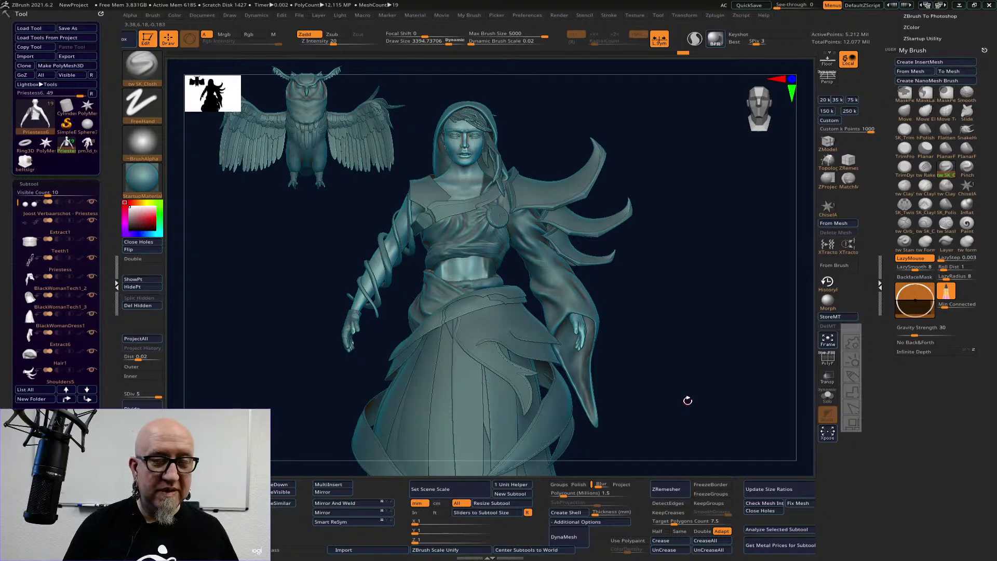
{"action": "mouse_move", "coordinate": [688, 399]}
{"action": "left_mouse_down"}
{"action": "mouse_move", "coordinate": [594, 416]}
{"action": "mouse_move", "coordinate": [645, 388]}
{"action": "mouse_move", "coordinate": [699, 382]}
{"action": "mouse_move", "coordinate": [763, 356]}
{"action": "mouse_move", "coordinate": [698, 332]}
{"action": "mouse_move", "coordinate": [777, 410]}
{"action": "mouse_move", "coordinate": [777, 401]}
{"action": "mouse_move", "coordinate": [680, 433]}
{"action": "mouse_move", "coordinate": [670, 434]}
{"action": "mouse_move", "coordinate": [669, 423]}
{"action": "left_mouse_up"}
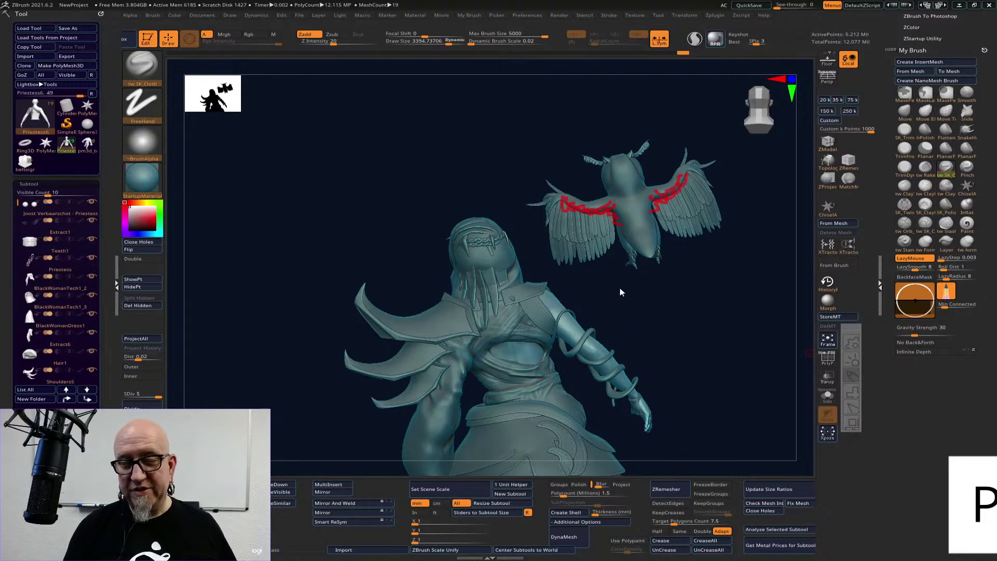
- View the priestess and owl from the front, and switch to the Venom model with its full figure framed from the front
{"action": "mouse_move", "coordinate": [615, 295]}
{"action": "left_mouse_down"}
{"action": "mouse_move", "coordinate": [725, 287]}
{"action": "mouse_move", "coordinate": [708, 171]}
{"action": "left_mouse_up"}
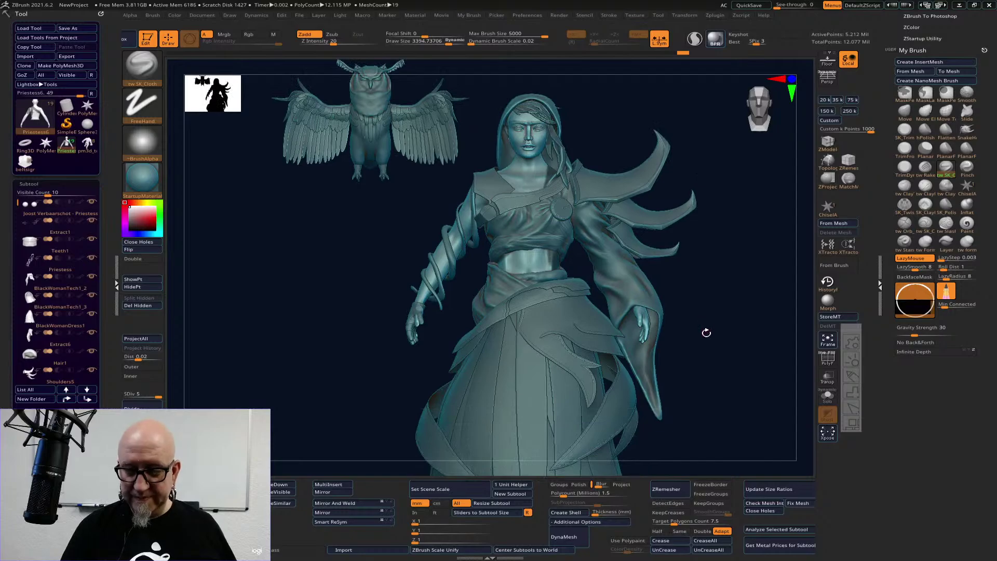
{"action": "left_click_drag", "start_coordinate": [678, 397], "coordinate": [730, 385]}
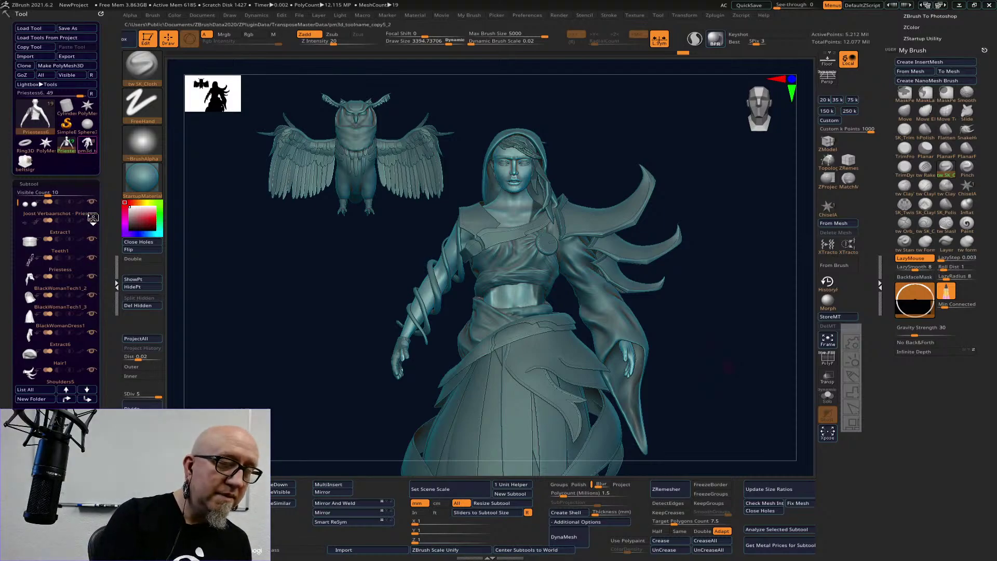
{"action": "left_click", "coordinate": [87, 145]}
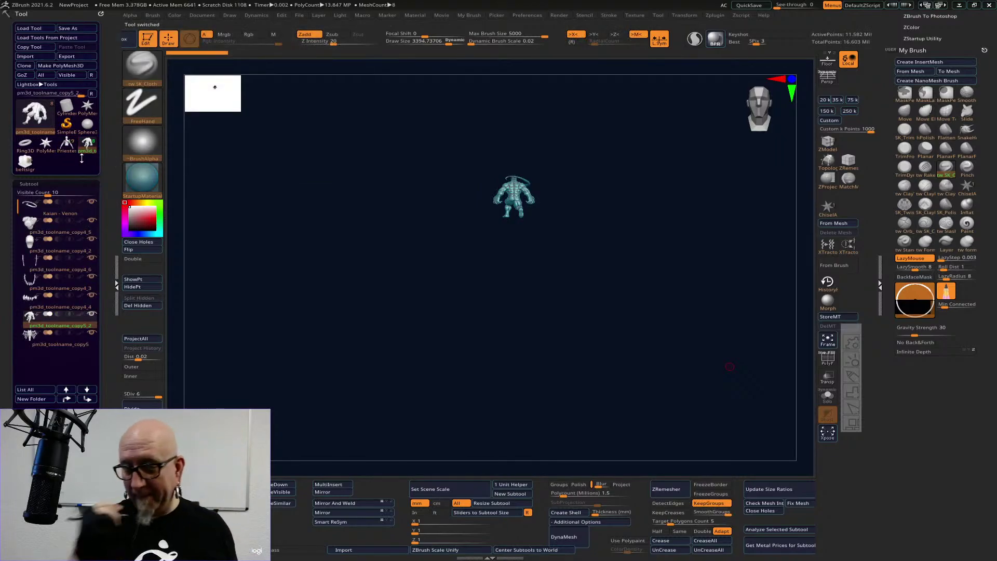
{"action": "key", "text": "f"}
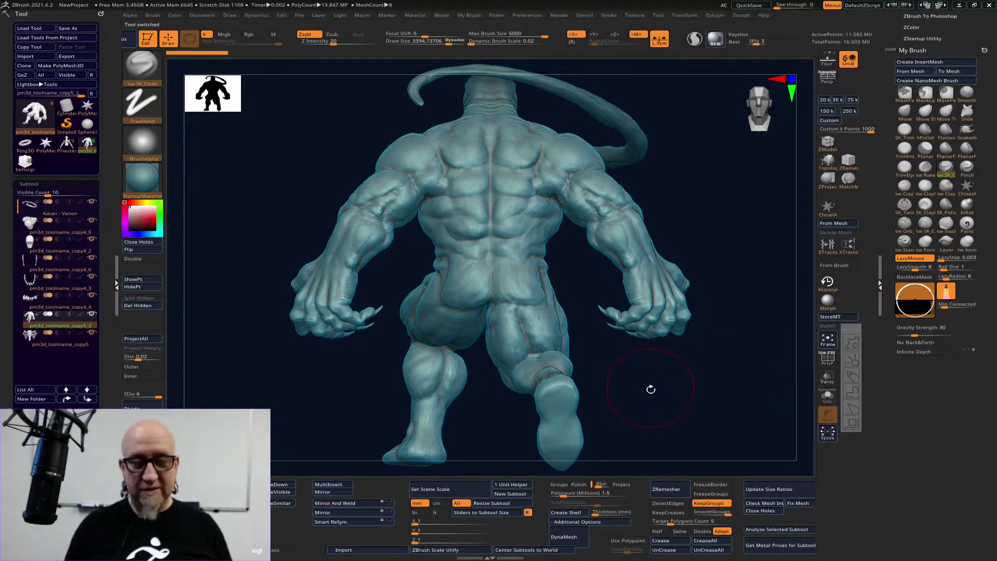
{"action": "left_click_drag", "start_coordinate": [658, 392], "coordinate": [633, 411]}
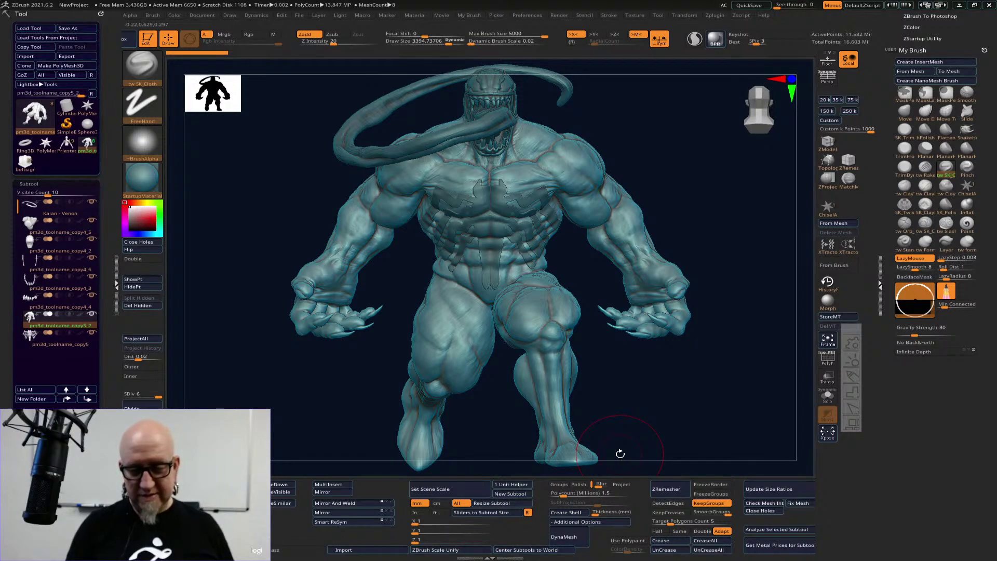
{"action": "scroll", "coordinate": [671, 371], "scroll_direction": "up", "scroll_amount": 5}
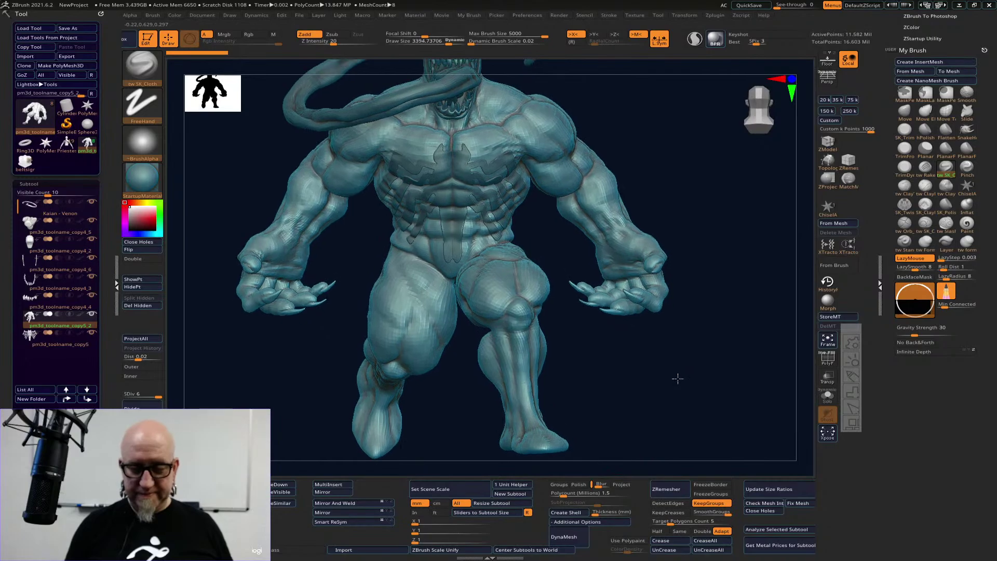
- Examine the Venom figure's back, arm, torso and leg musculature from behind, three-quarter back and front
{"action": "left_click_drag", "start_coordinate": [675, 381], "coordinate": [727, 308]}
{"action": "key", "text": "shift+f"}
{"action": "key", "text": "shift+f"}
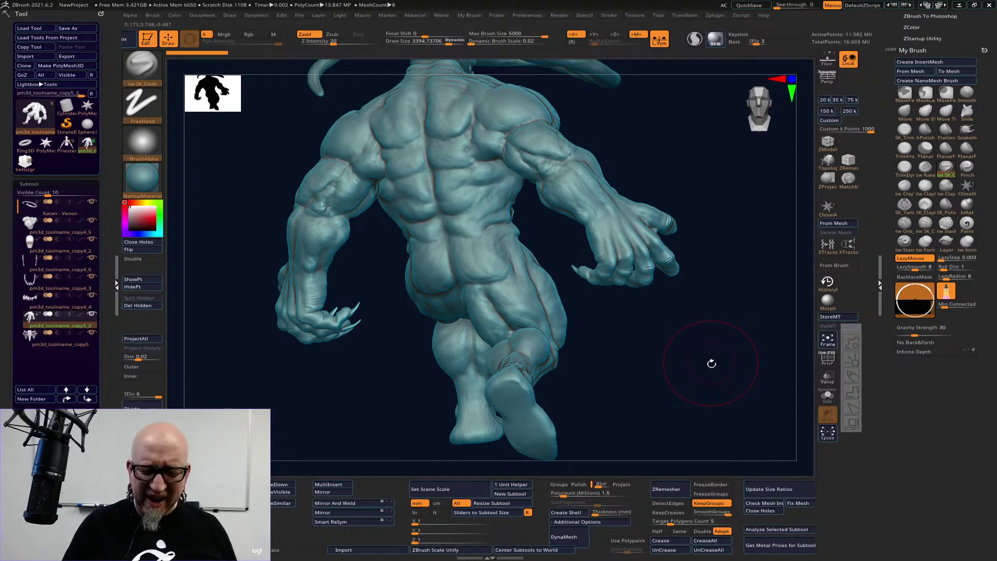
{"action": "left_click_drag", "start_coordinate": [714, 366], "coordinate": [701, 349]}
{"action": "key", "text": "shift+f"}
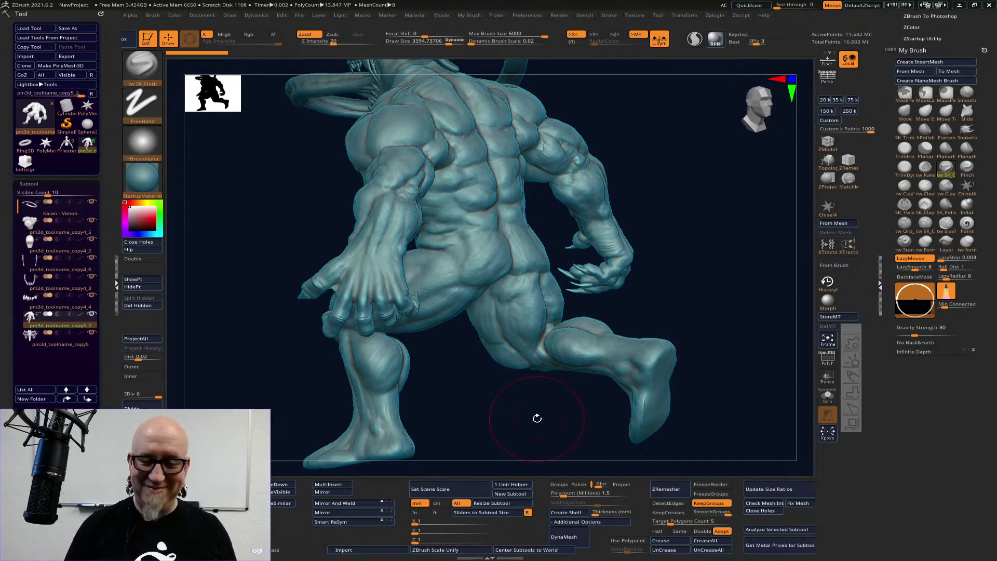
{"action": "left_click_drag", "start_coordinate": [540, 416], "coordinate": [672, 363]}
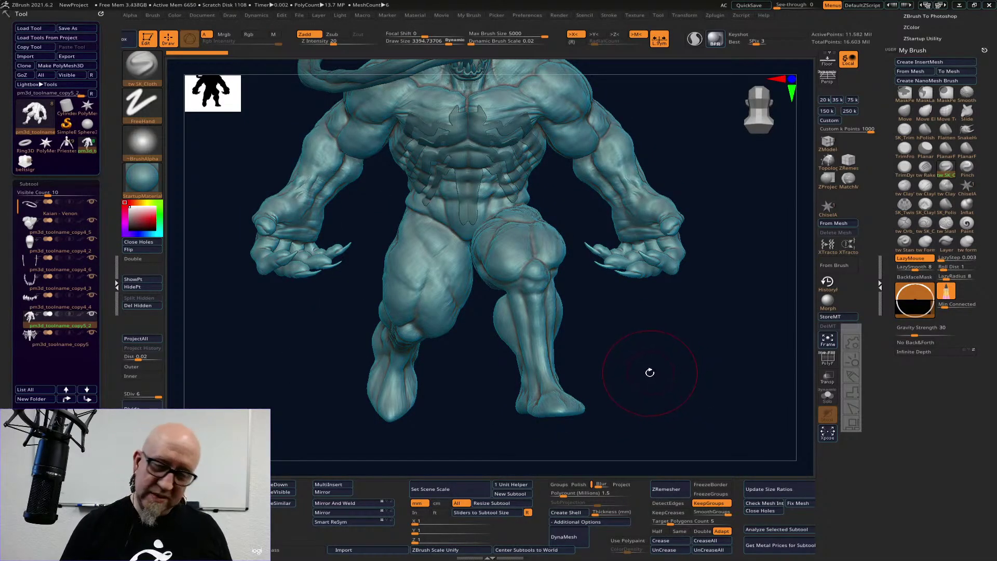
{"action": "mouse_move", "coordinate": [666, 345]}
{"action": "left_mouse_down", "text": "alt"}
{"action": "mouse_move", "coordinate": [667, 336]}
{"action": "mouse_move", "coordinate": [657, 372]}
{"action": "left_mouse_up", "text": "alt"}
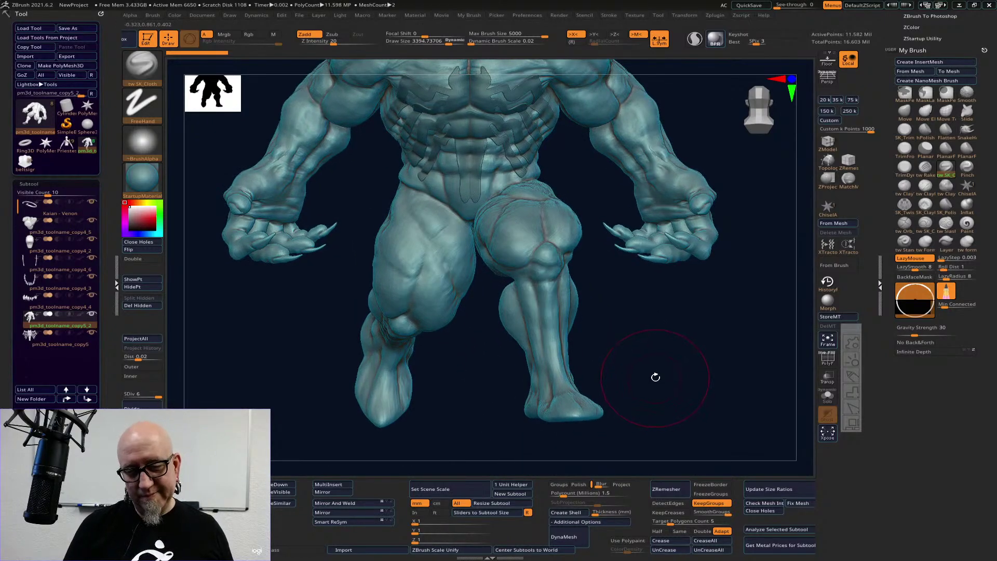
- Minimise ZBrush and the browser, and move the Discord window clear of the desktop icons
{"action": "key", "text": "super"}
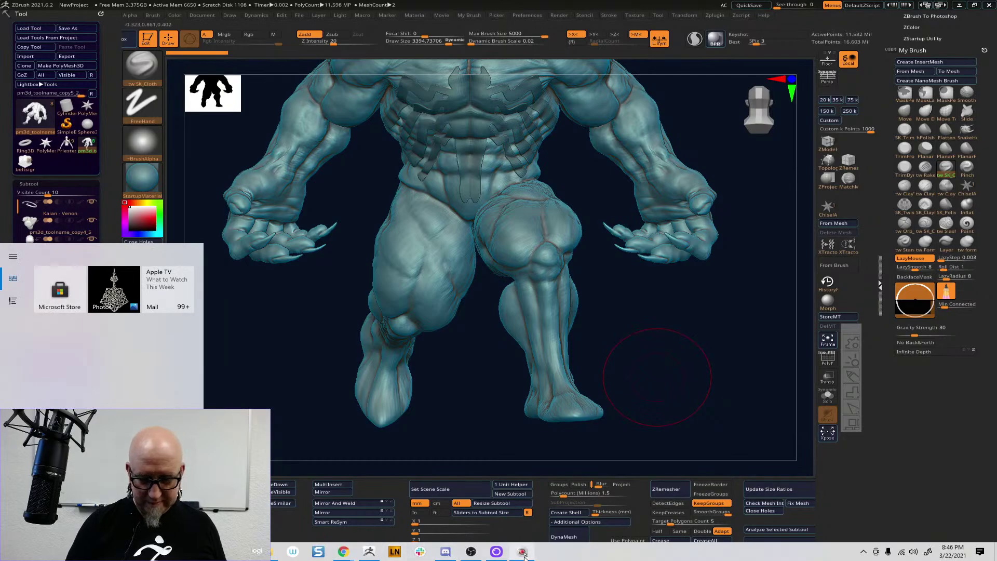
{"action": "left_click", "coordinate": [956, 6]}
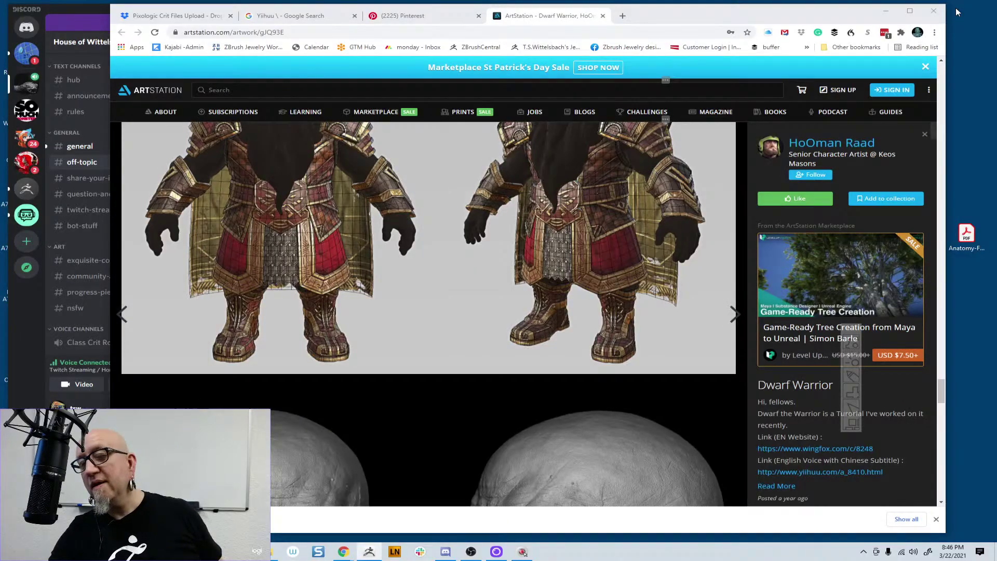
{"action": "left_click", "coordinate": [885, 11]}
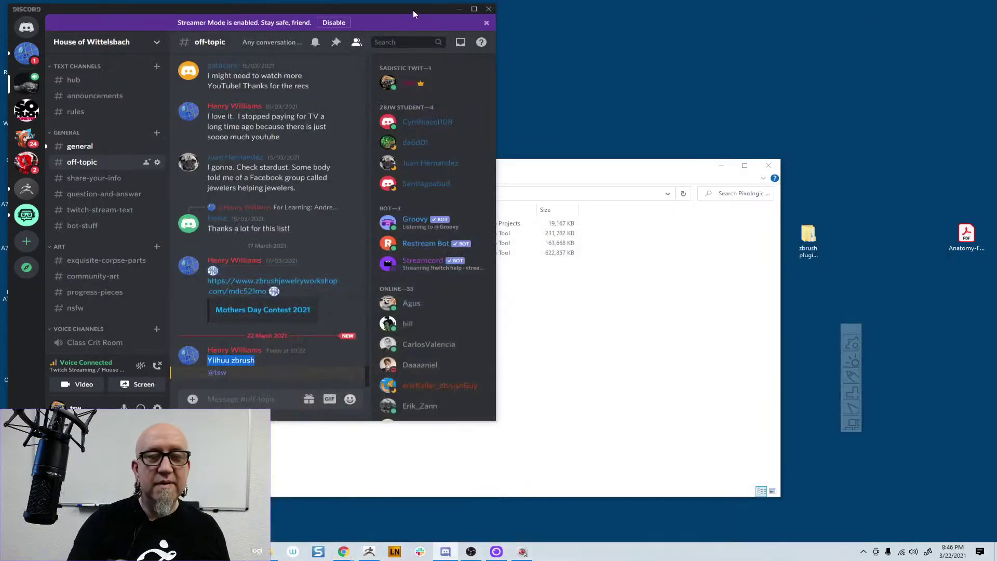
{"action": "left_click_drag", "start_coordinate": [412, 10], "coordinate": [577, 45]}
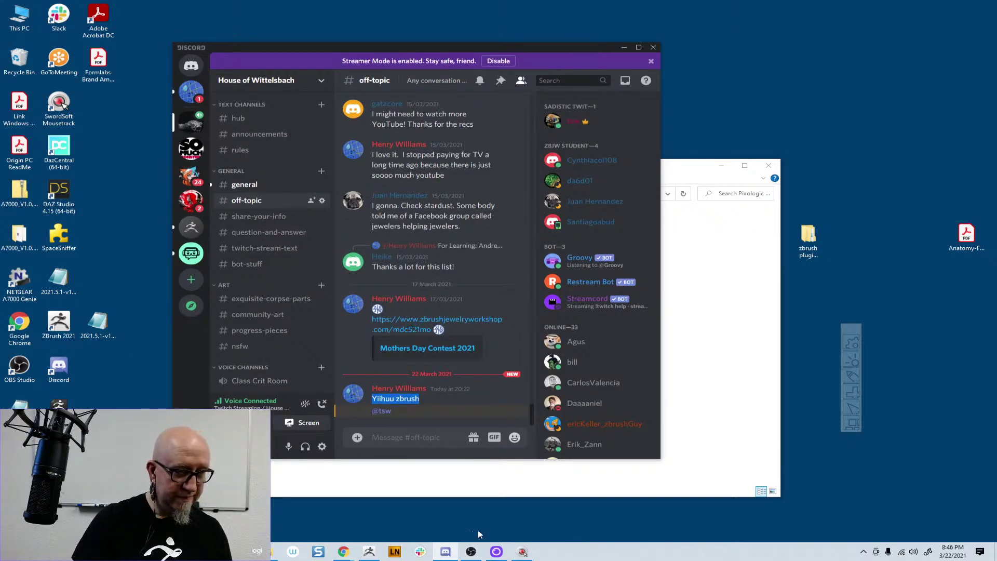
- Open the Anatomy-For-Sculptors PDF from the desktop, widen its window, and jump to the male subcutaneous fat pads on page 56
{"action": "left_click", "coordinate": [954, 240]}
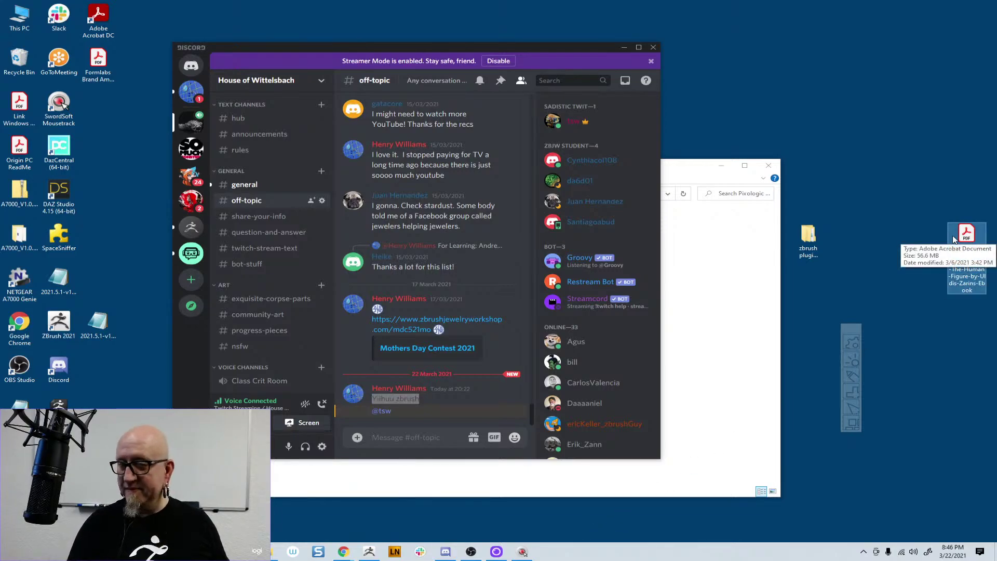
{"action": "key", "text": "alt+Tab"}
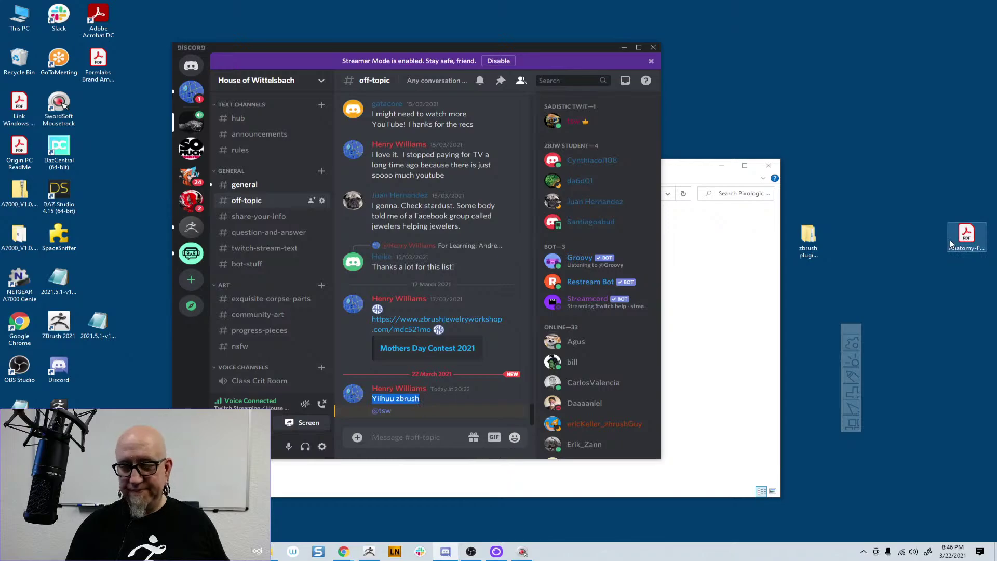
{"action": "double_click", "coordinate": [952, 243]}
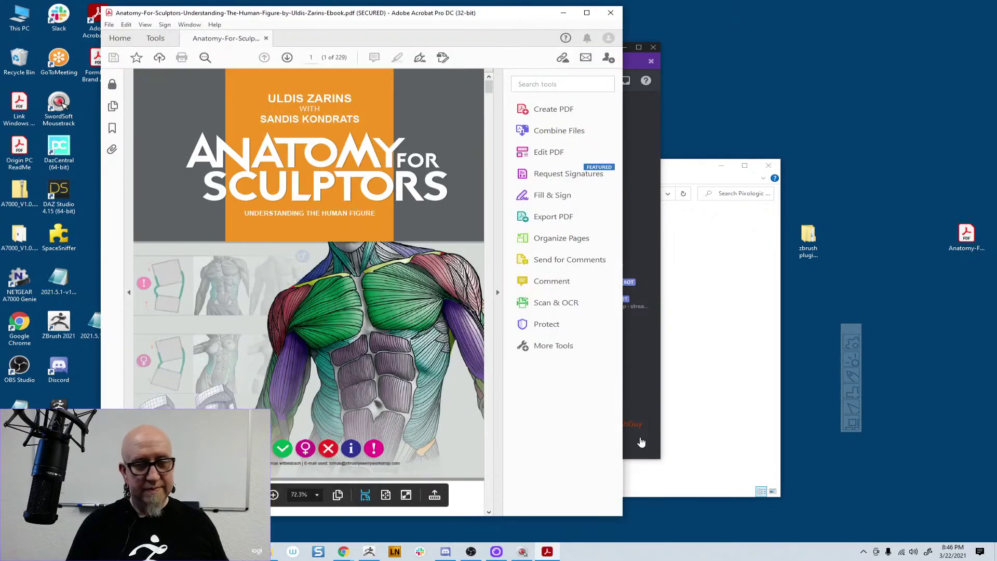
{"action": "left_click_drag", "start_coordinate": [623, 381], "coordinate": [850, 363]}
{"action": "scroll", "coordinate": [717, 104], "scroll_direction": "down", "scroll_amount": 2}
{"action": "mouse_move", "coordinate": [716, 92]}
{"action": "left_mouse_down"}
{"action": "mouse_move", "coordinate": [714, 312]}
{"action": "mouse_move", "coordinate": [715, 194]}
{"action": "left_mouse_up"}
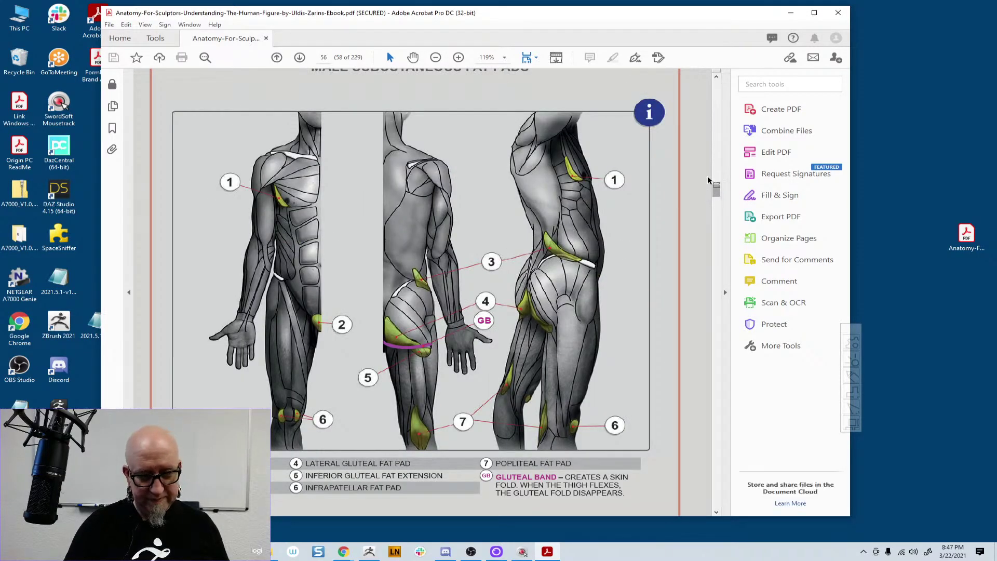
- Leaf back through the torso pages of the anatomy book, past the obliques and serratus anterior, to the abdominal muscles on page 28
{"action": "left_click", "coordinate": [716, 111]}
{"action": "left_click", "coordinate": [717, 111]}
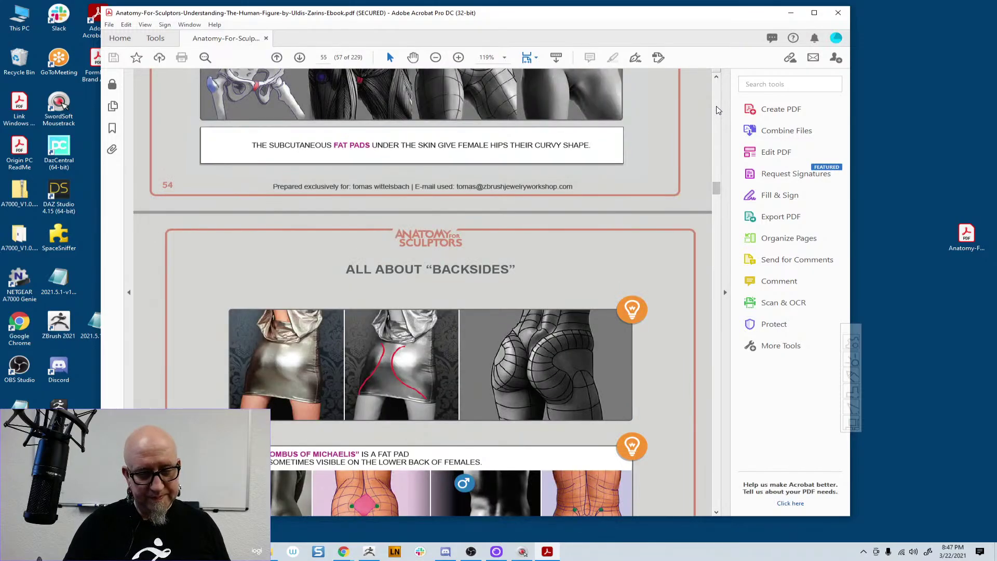
{"action": "left_click", "coordinate": [717, 110]}
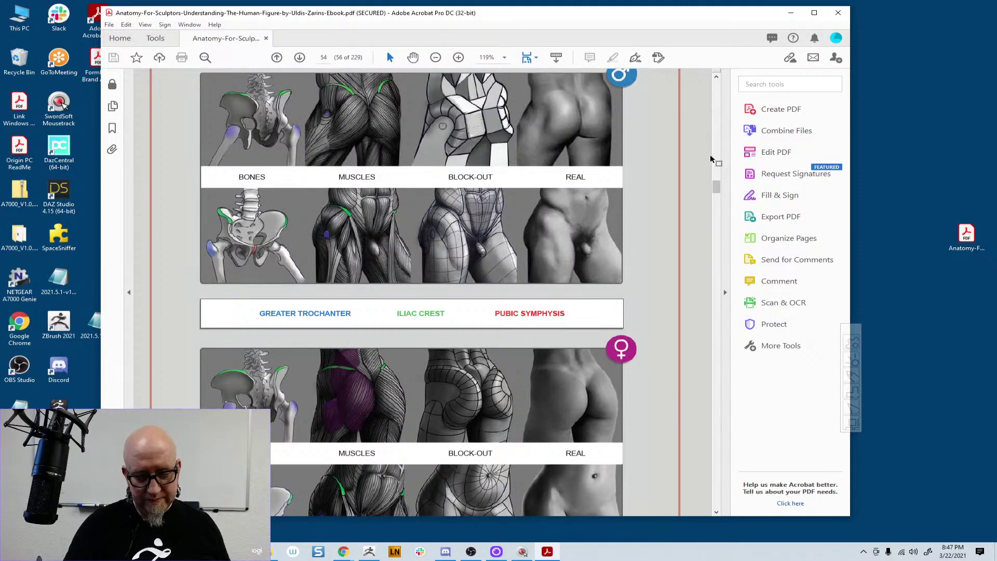
{"action": "left_click", "coordinate": [716, 130]}
{"action": "left_click", "coordinate": [716, 129]}
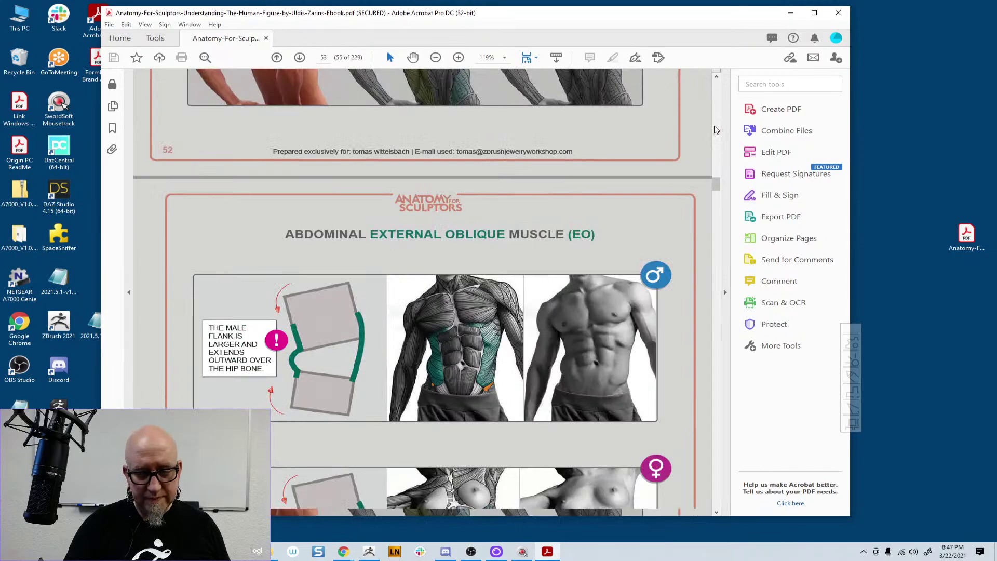
{"action": "left_click", "coordinate": [716, 130]}
{"action": "left_click", "coordinate": [716, 129]}
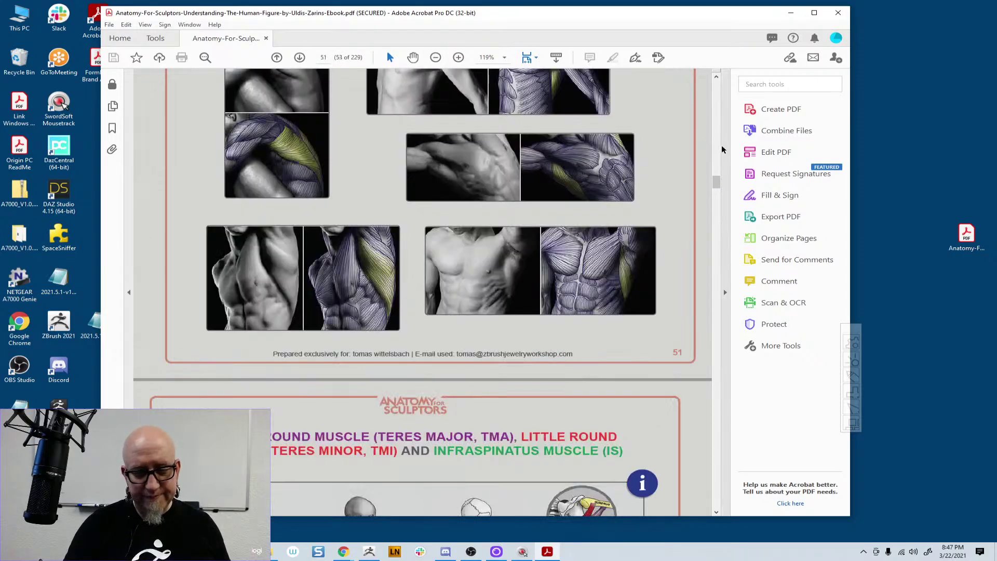
{"action": "left_click", "coordinate": [716, 114]}
{"action": "left_click", "coordinate": [716, 114]}
{"action": "left_click", "coordinate": [716, 114]}
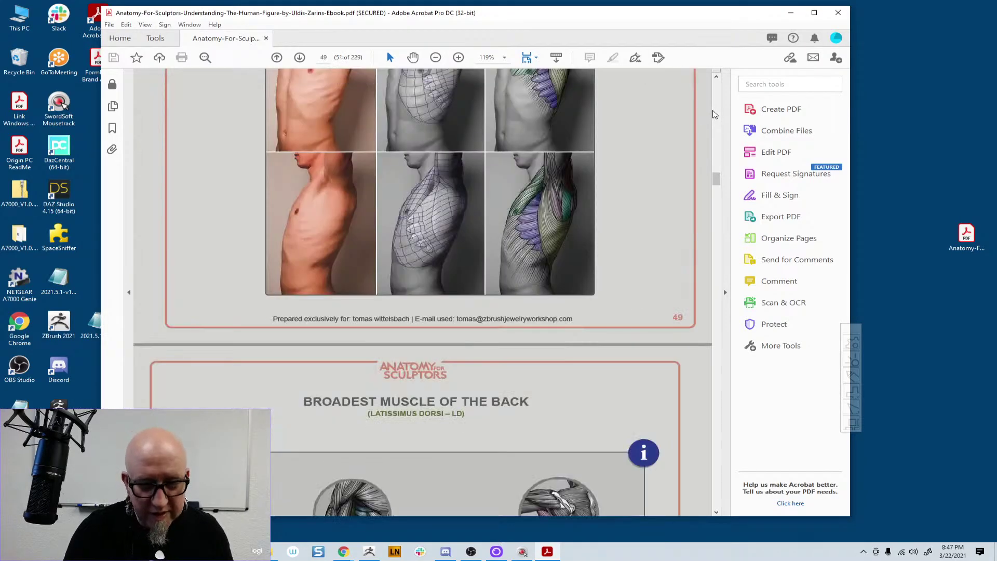
{"action": "left_click", "coordinate": [716, 114]}
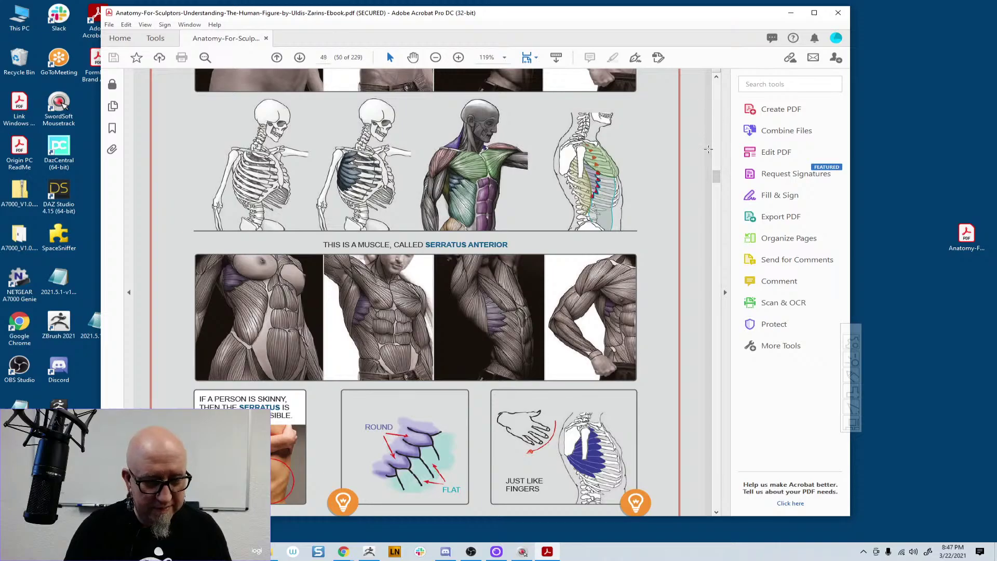
{"action": "left_click_drag", "start_coordinate": [716, 178], "coordinate": [718, 141]}
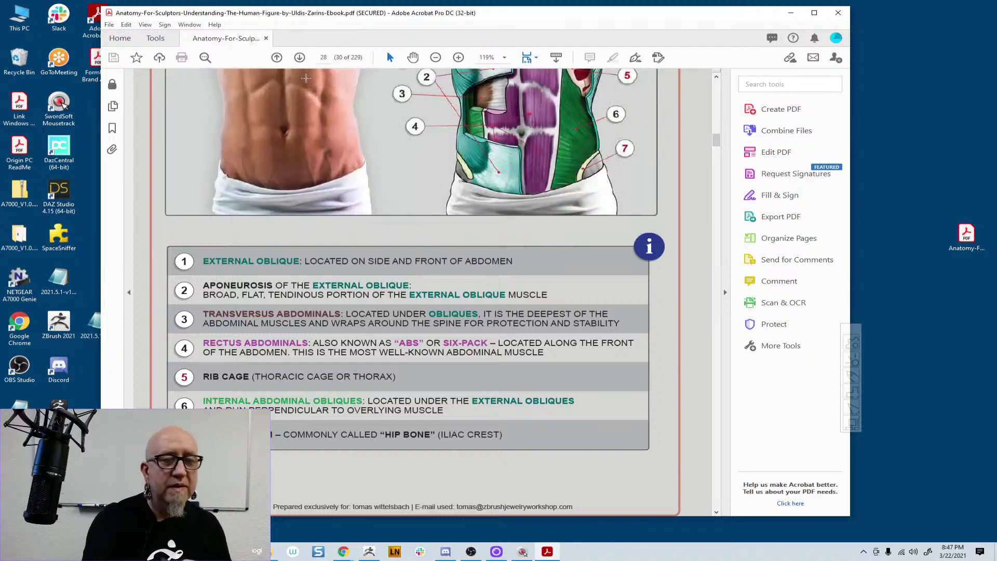
- Minimise the anatomy PDF and switch to the Chrome window showing the ArtStation Dwarf Warrior page
{"action": "left_click", "coordinate": [344, 552]}
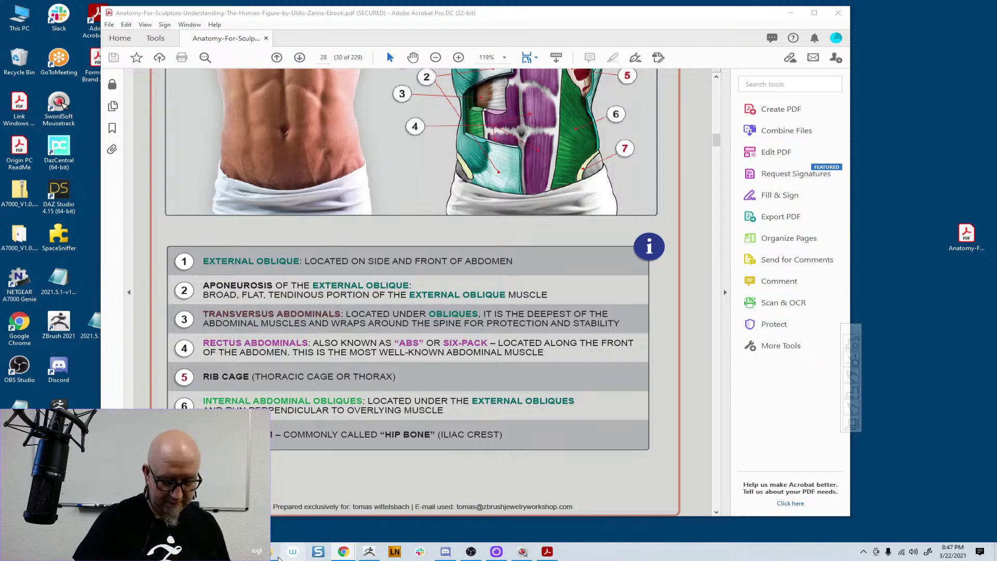
{"action": "mouse_move", "coordinate": [344, 551]}
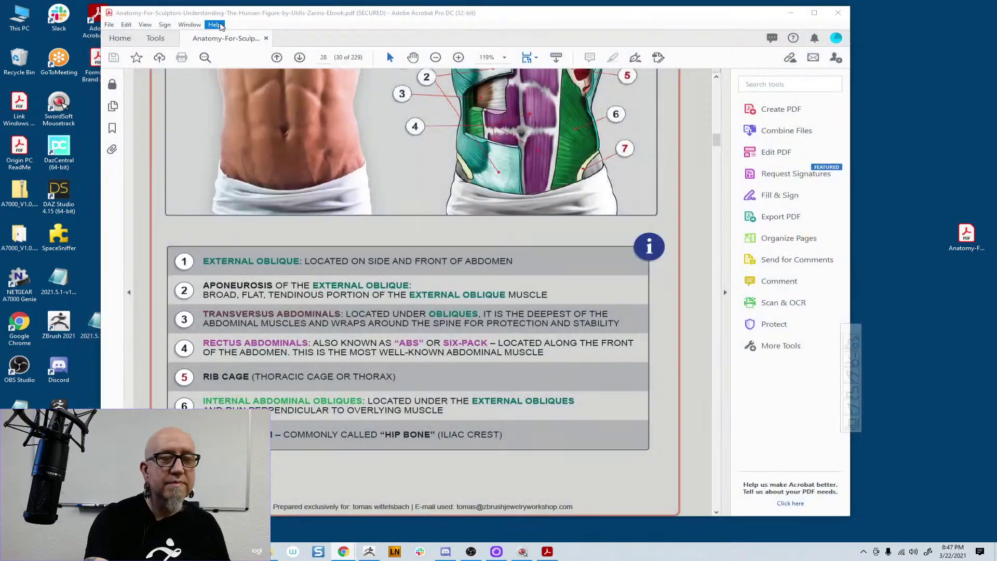
{"action": "left_click", "coordinate": [789, 16]}
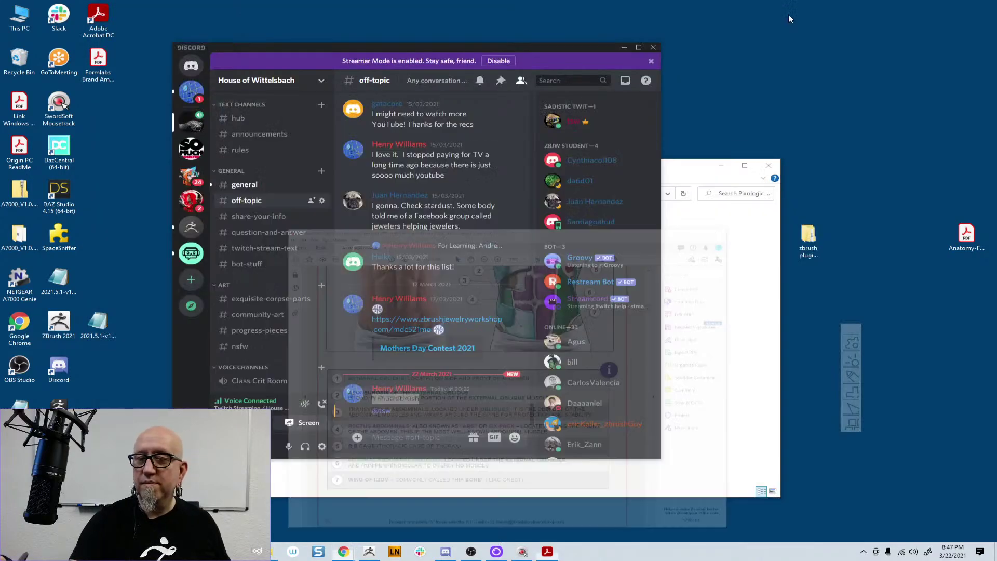
{"action": "mouse_move", "coordinate": [345, 557]}
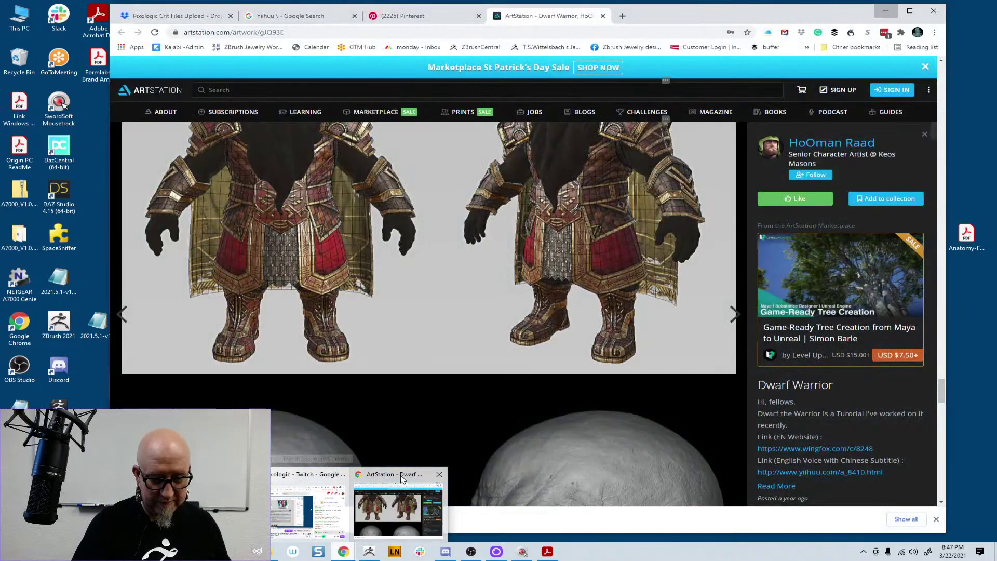
{"action": "left_click", "coordinate": [398, 501]}
- Search Google for "bridgman anatomy" in a new browser tab
{"action": "left_click", "coordinate": [623, 16]}
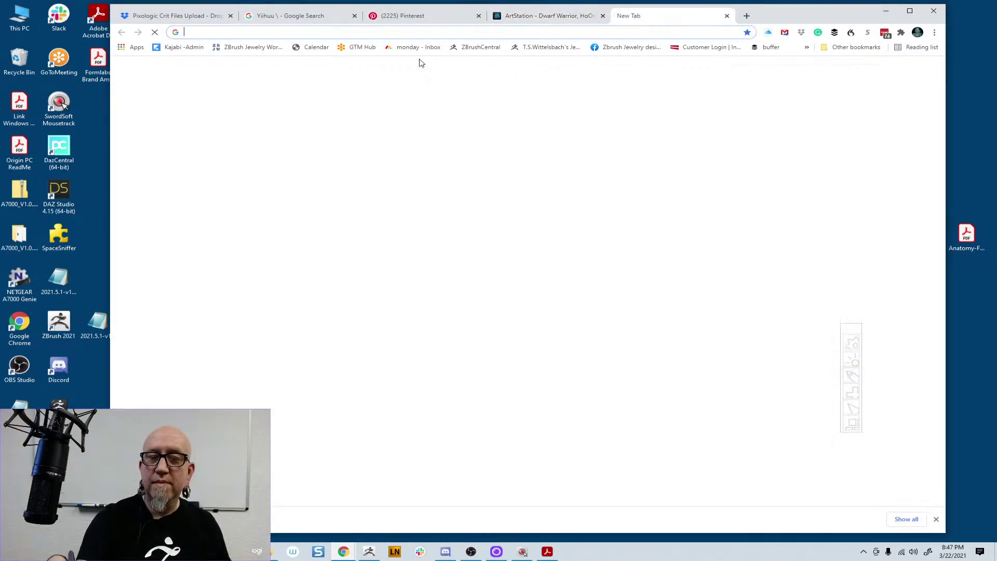
{"action": "left_click", "coordinate": [441, 203]}
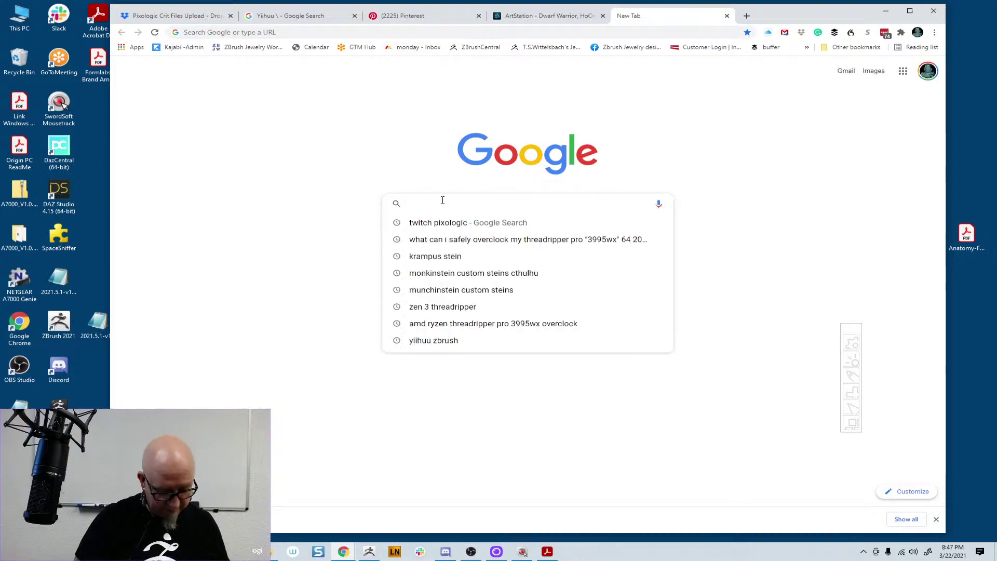
{"action": "type", "text": "brid"}
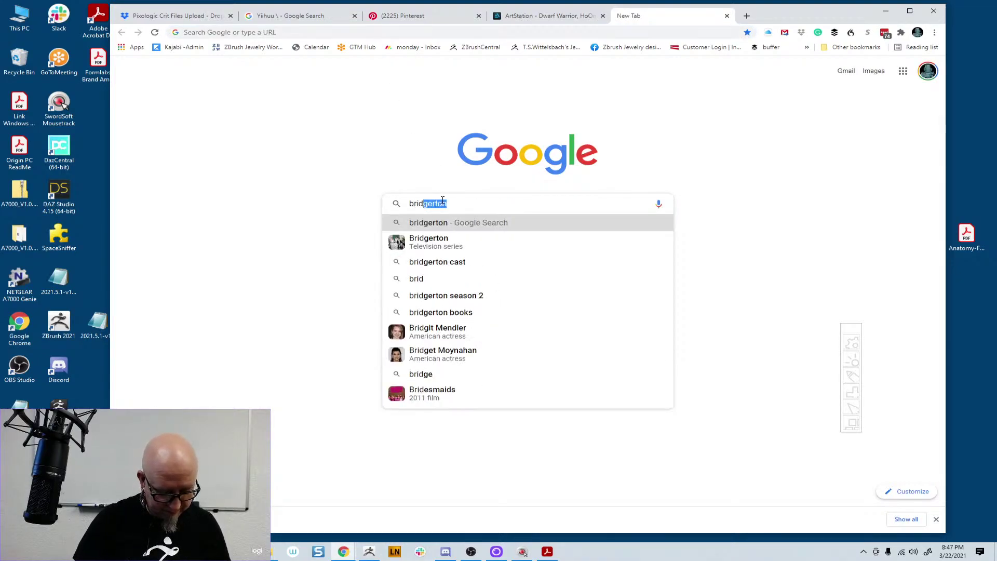
{"action": "type", "text": "gma"}
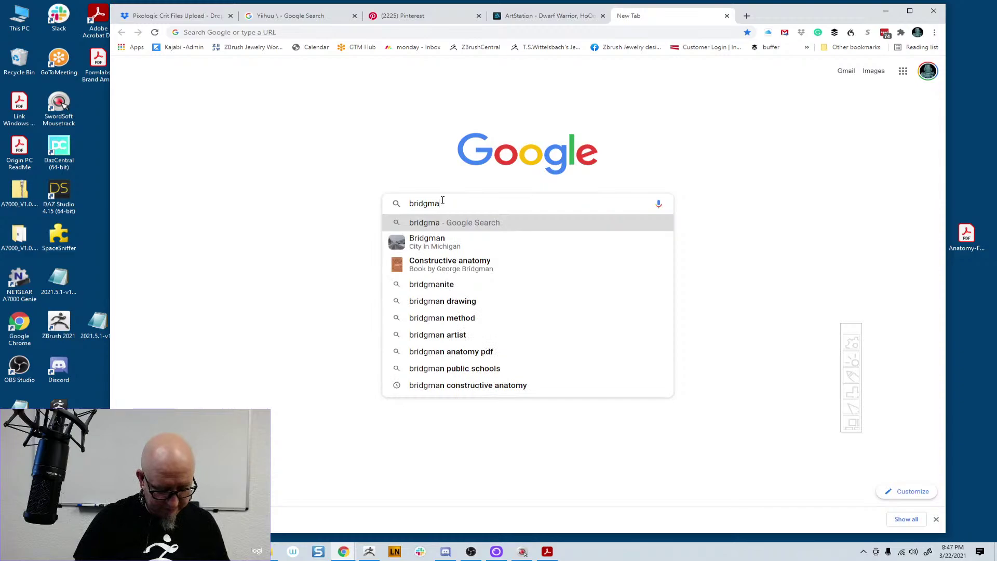
{"action": "type", "text": "n anatom"}
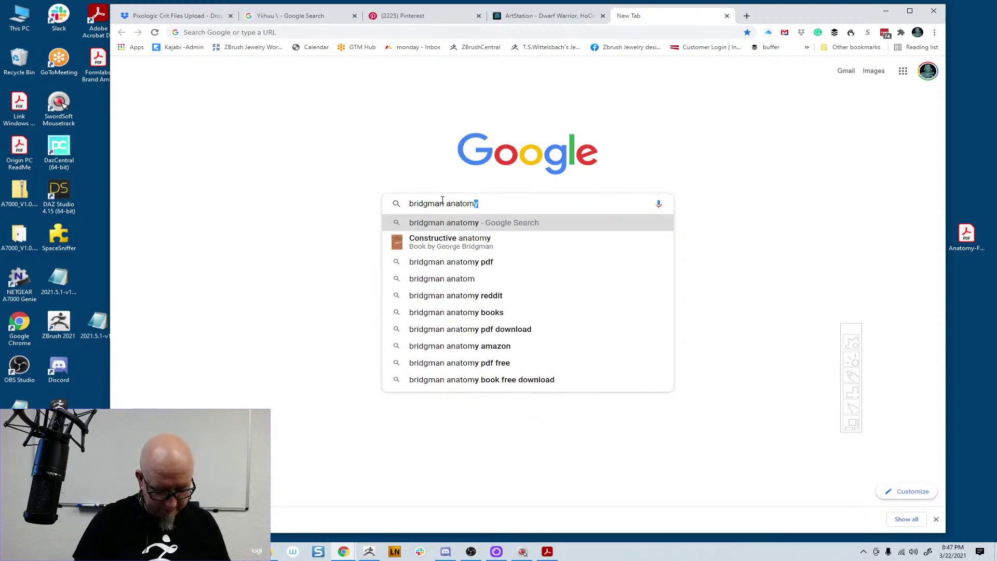
{"action": "type", "text": "y"}
{"action": "key", "text": "Return"}
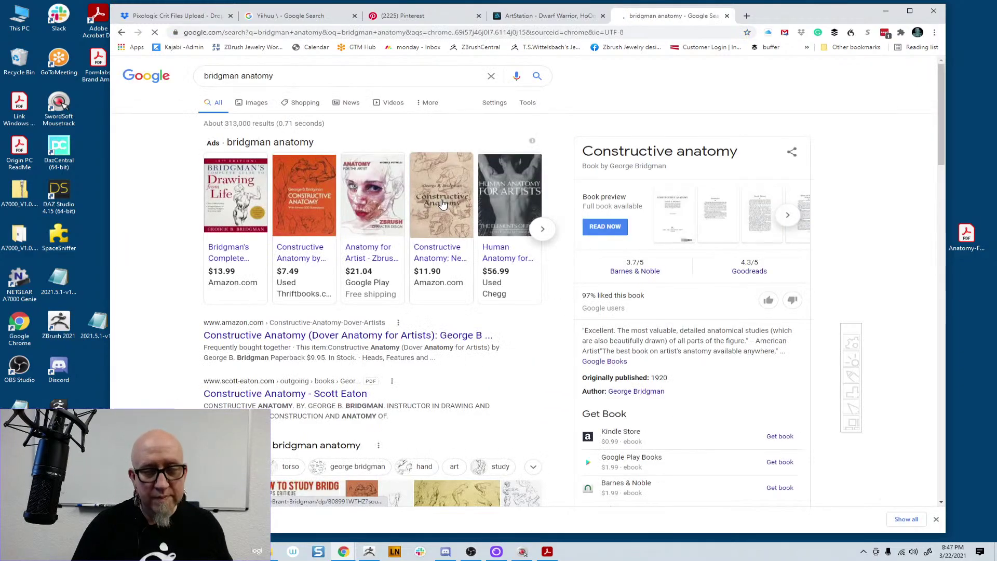
- Show image results for "bridgman anatomy" and look through the drawings and book covers
{"action": "left_click", "coordinate": [256, 103]}
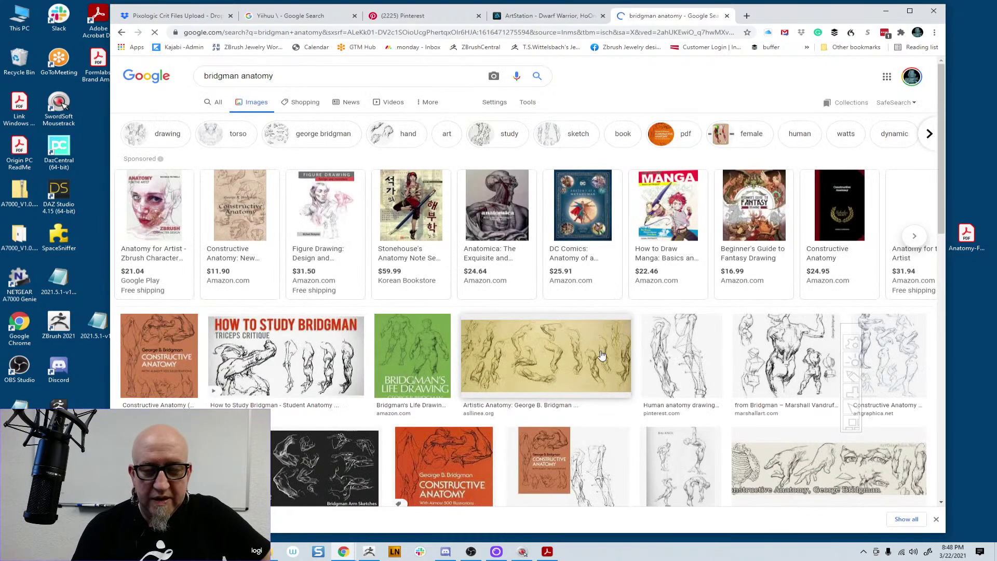
{"action": "left_click_drag", "start_coordinate": [938, 131], "coordinate": [938, 469]}
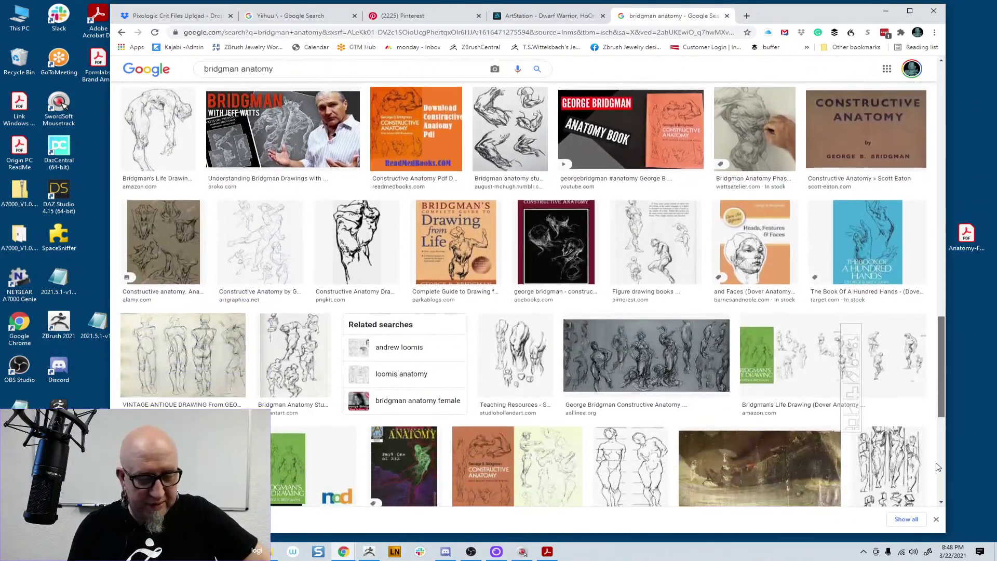
{"action": "left_click_drag", "start_coordinate": [940, 348], "coordinate": [939, 386]}
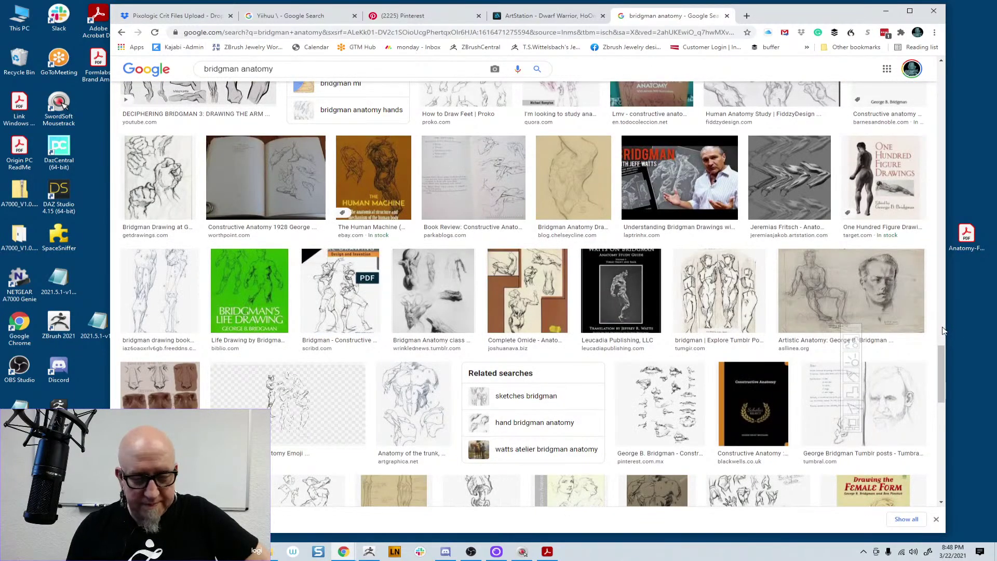
{"action": "left_click_drag", "start_coordinate": [938, 355], "coordinate": [944, 77]}
- Refine the image search to "bridgman anatomy legs" and open the ArtGraphica Constructive Anatomy knee drawing
{"action": "left_click", "coordinate": [357, 69]}
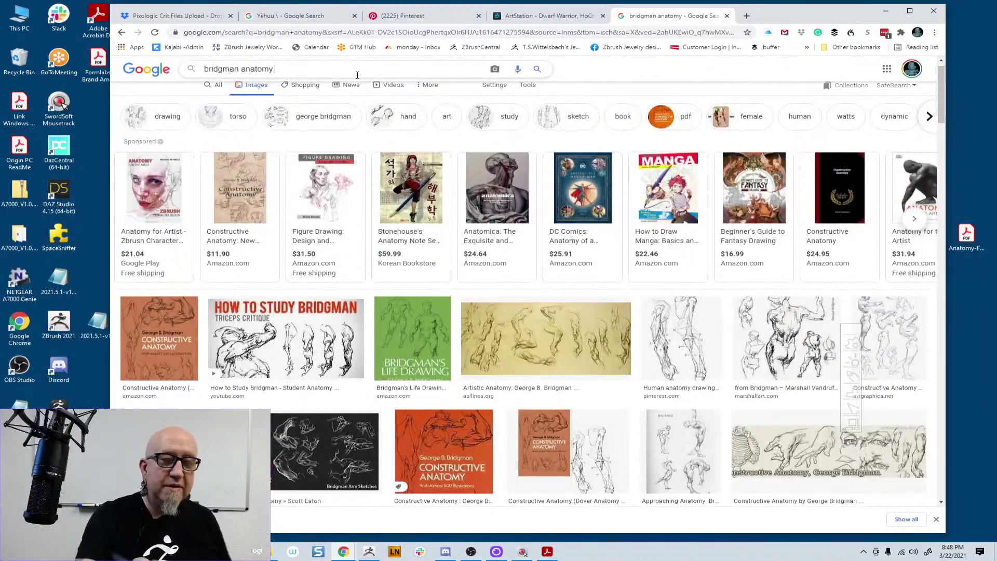
{"action": "type", "text": "legs"}
{"action": "key", "text": "Return"}
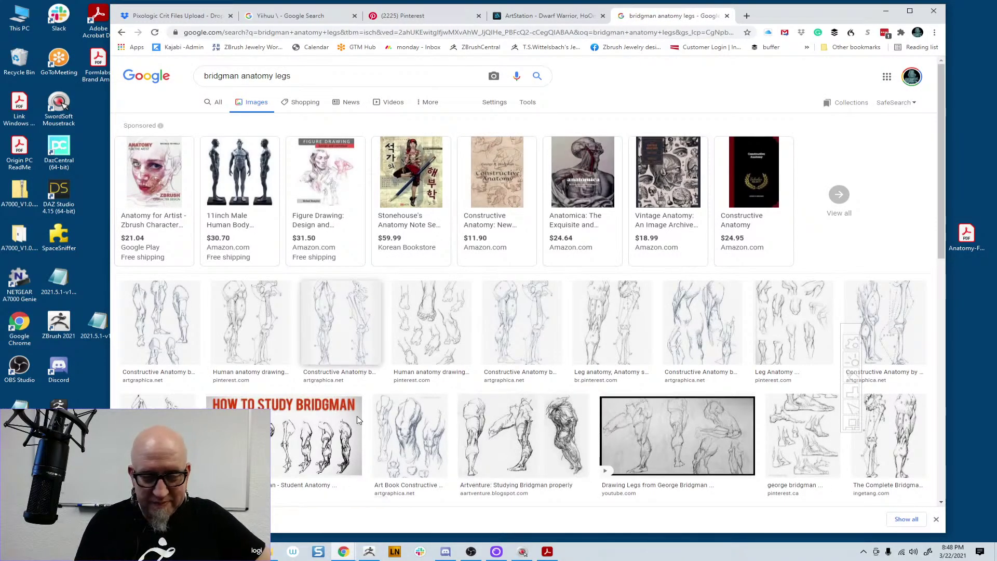
{"action": "left_click", "coordinate": [381, 457]}
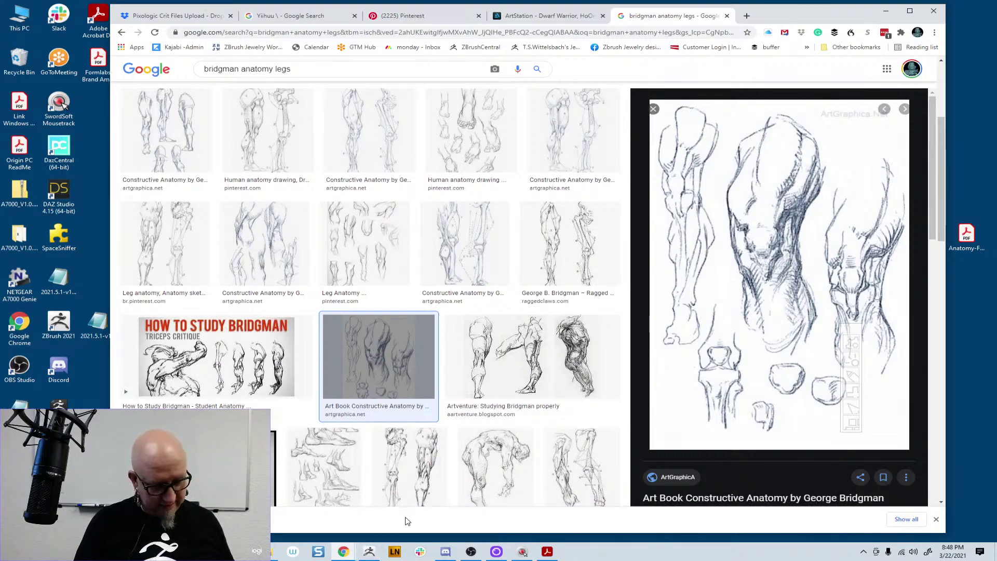
- Switch to ZBrush and examine the Venom figure's legs from the front, both sides and below
{"action": "left_click", "coordinate": [369, 552]}
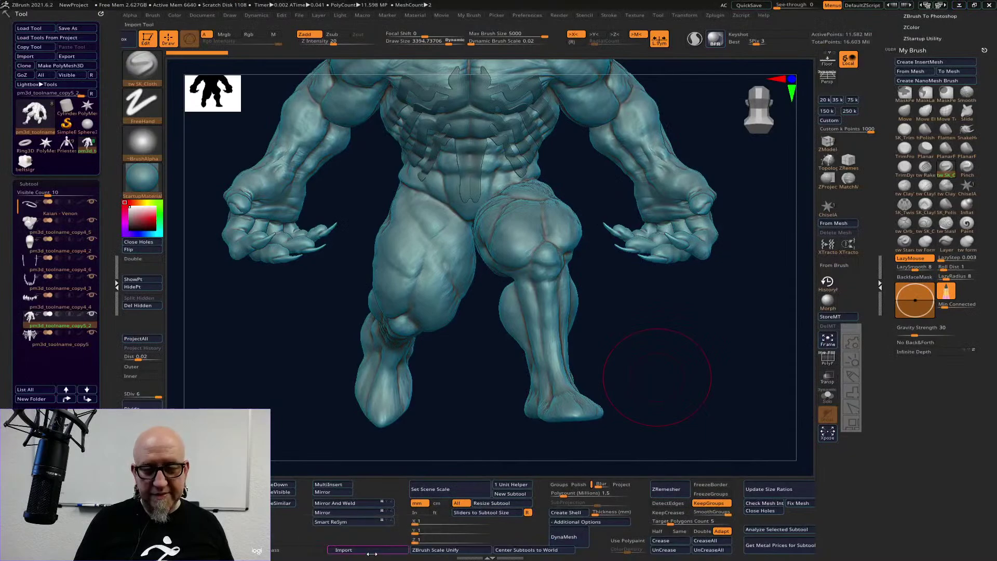
{"action": "mouse_move", "coordinate": [448, 400]}
{"action": "left_mouse_down"}
{"action": "mouse_move", "coordinate": [467, 379]}
{"action": "mouse_move", "coordinate": [465, 392]}
{"action": "mouse_move", "coordinate": [490, 392]}
{"action": "mouse_move", "coordinate": [496, 402]}
{"action": "mouse_move", "coordinate": [469, 422]}
{"action": "mouse_move", "coordinate": [540, 394]}
{"action": "mouse_move", "coordinate": [499, 306]}
{"action": "left_mouse_up"}
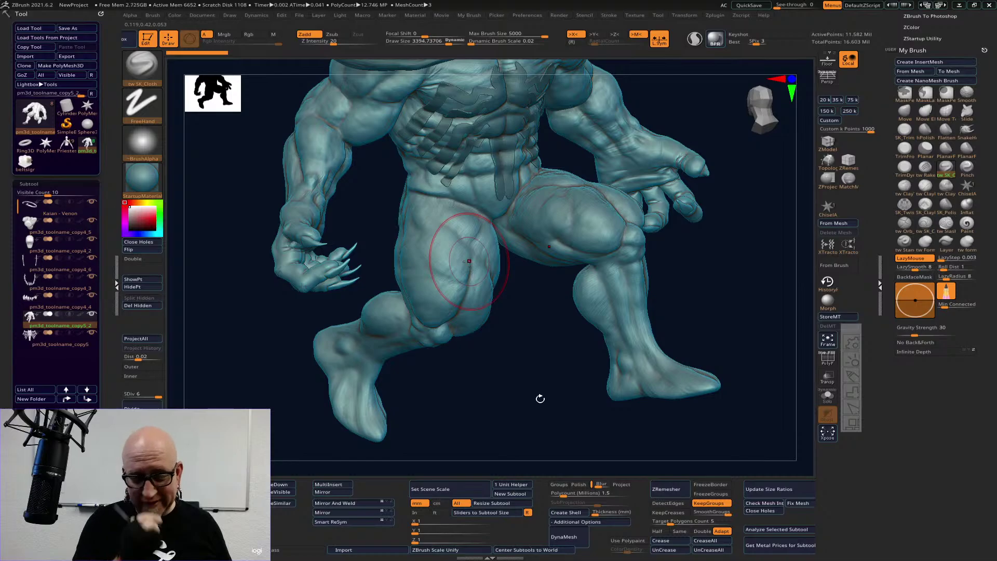
{"action": "mouse_move", "coordinate": [539, 398]}
{"action": "left_mouse_down"}
{"action": "mouse_move", "coordinate": [521, 398]}
{"action": "mouse_move", "coordinate": [521, 369]}
{"action": "mouse_move", "coordinate": [530, 381]}
{"action": "mouse_move", "coordinate": [517, 390]}
{"action": "mouse_move", "coordinate": [592, 354]}
{"action": "mouse_move", "coordinate": [596, 376]}
{"action": "mouse_move", "coordinate": [562, 383]}
{"action": "mouse_move", "coordinate": [656, 323]}
{"action": "mouse_move", "coordinate": [707, 312]}
{"action": "mouse_move", "coordinate": [715, 296]}
{"action": "mouse_move", "coordinate": [694, 298]}
{"action": "mouse_move", "coordinate": [737, 302]}
{"action": "mouse_move", "coordinate": [693, 294]}
{"action": "mouse_move", "coordinate": [668, 322]}
{"action": "mouse_move", "coordinate": [632, 238]}
{"action": "left_mouse_up"}
{"action": "key", "text": "space"}
{"action": "mouse_move", "coordinate": [657, 423]}
{"action": "left_mouse_down"}
{"action": "mouse_move", "coordinate": [652, 436]}
{"action": "mouse_move", "coordinate": [612, 445]}
{"action": "mouse_move", "coordinate": [525, 353]}
{"action": "left_mouse_up"}
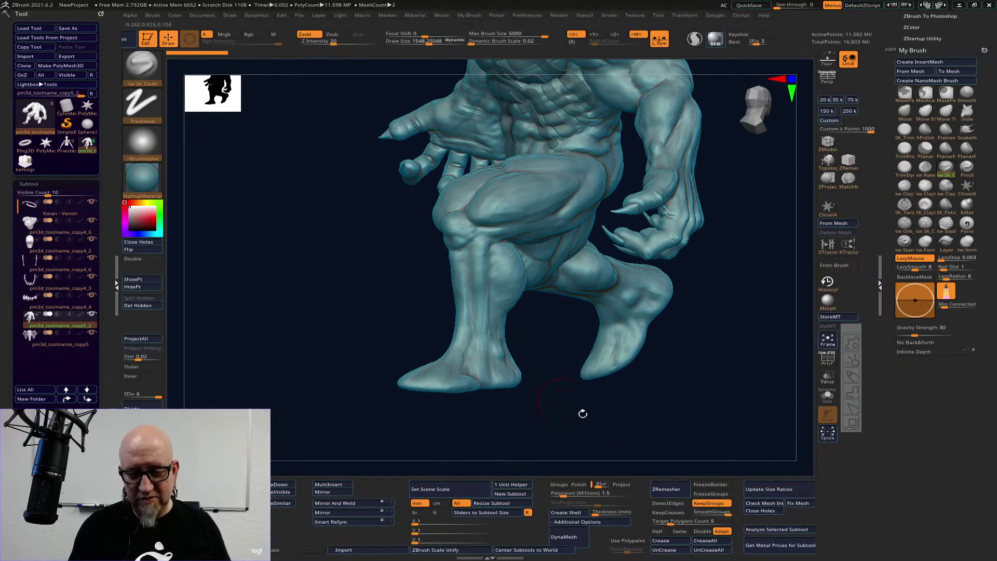
{"action": "left_click_drag", "start_coordinate": [659, 415], "coordinate": [675, 309]}
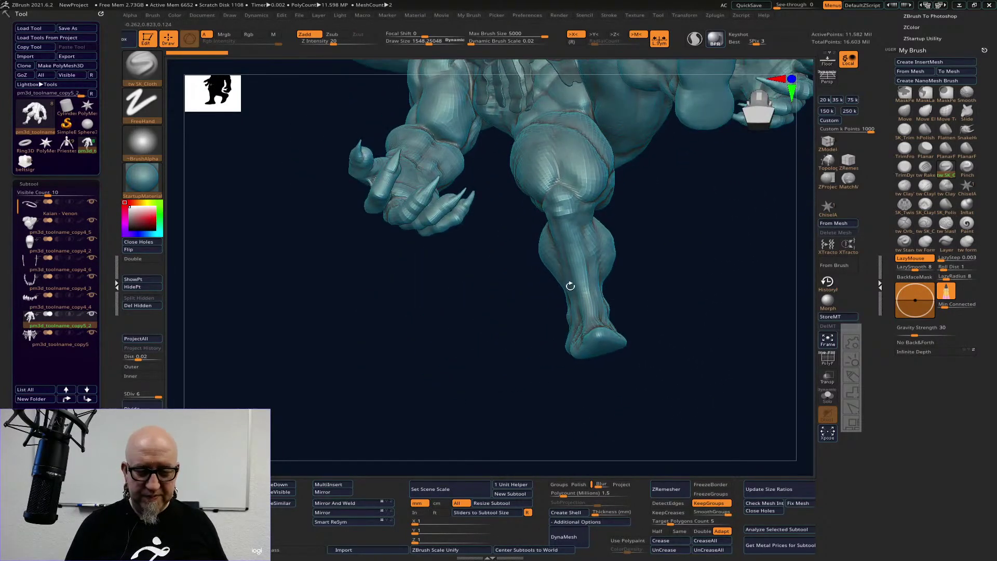
{"action": "mouse_move", "coordinate": [693, 275]}
{"action": "left_mouse_down"}
{"action": "mouse_move", "coordinate": [716, 268]}
{"action": "mouse_move", "coordinate": [692, 305]}
{"action": "mouse_move", "coordinate": [705, 323]}
{"action": "mouse_move", "coordinate": [710, 310]}
{"action": "left_mouse_up"}
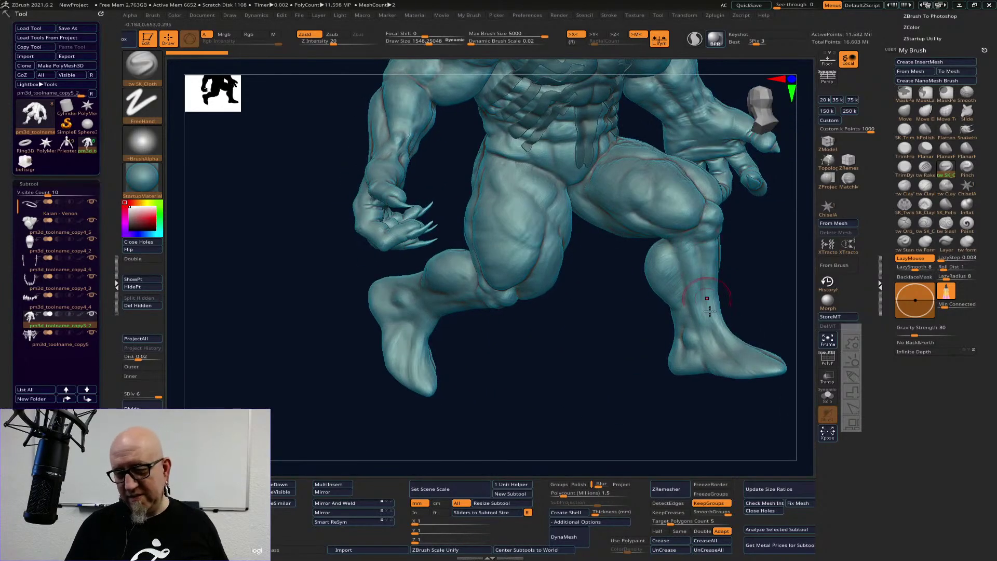
{"action": "mouse_move", "coordinate": [768, 320]}
{"action": "left_mouse_down"}
{"action": "mouse_move", "coordinate": [727, 333]}
{"action": "mouse_move", "coordinate": [754, 356]}
{"action": "mouse_move", "coordinate": [763, 327]}
{"action": "left_mouse_up"}
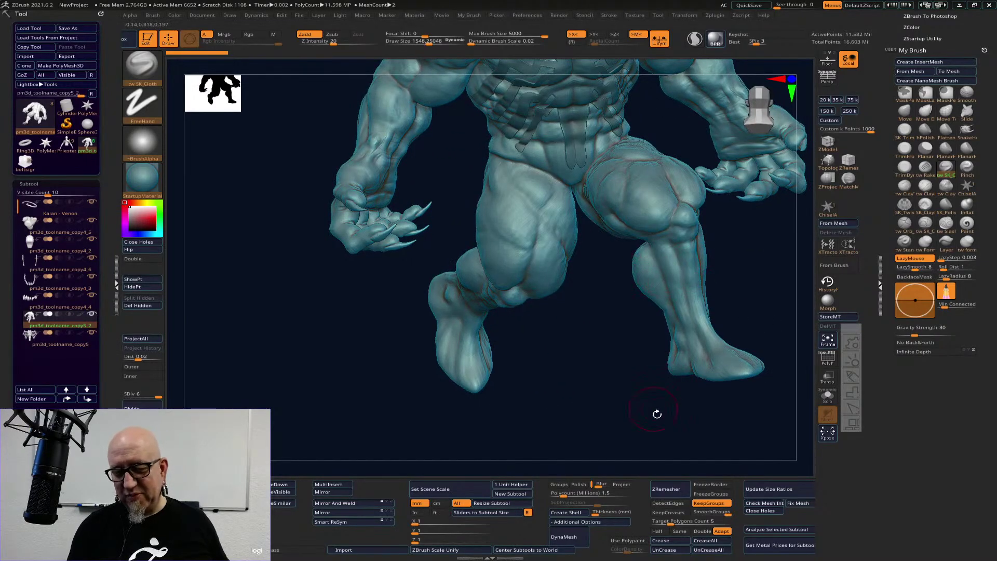
{"action": "left_click_drag", "start_coordinate": [657, 414], "coordinate": [518, 416]}
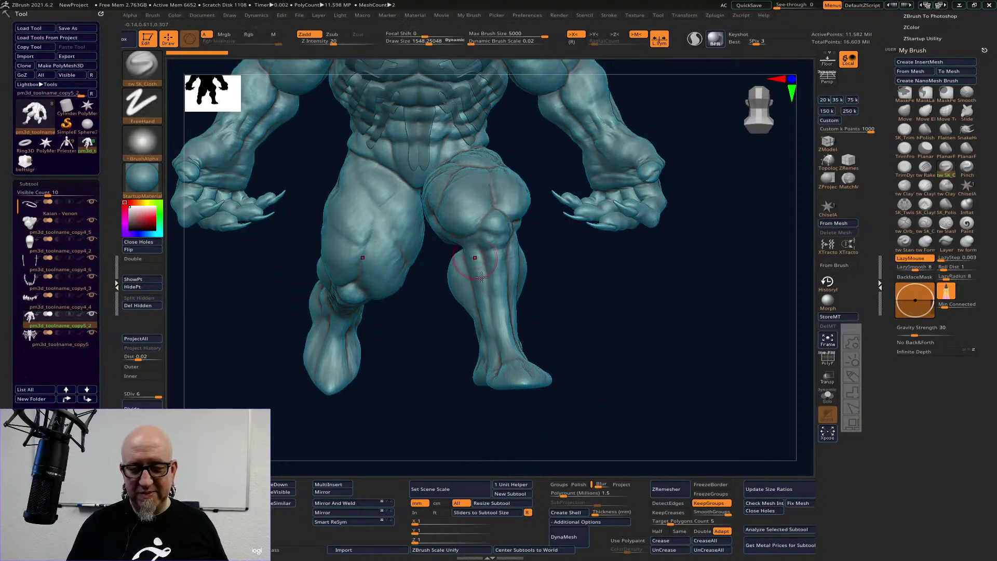
{"action": "left_click_drag", "start_coordinate": [556, 311], "coordinate": [519, 290]}
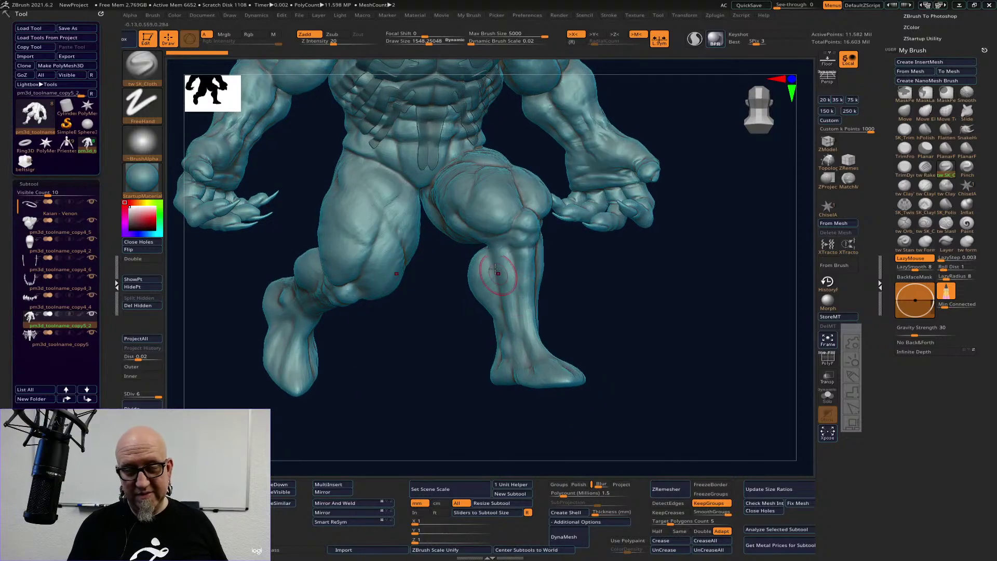
- Select the tw ClayTubes brush and build up the calf, ankle and foot of the figure's forward leg
{"action": "key", "text": "ctrl"}
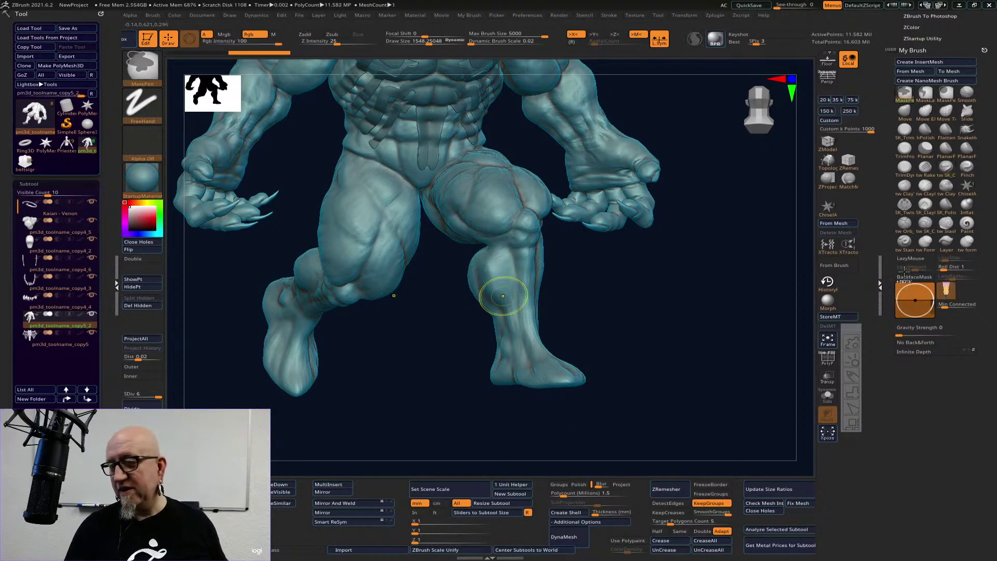
{"action": "left_click", "coordinate": [904, 186]}
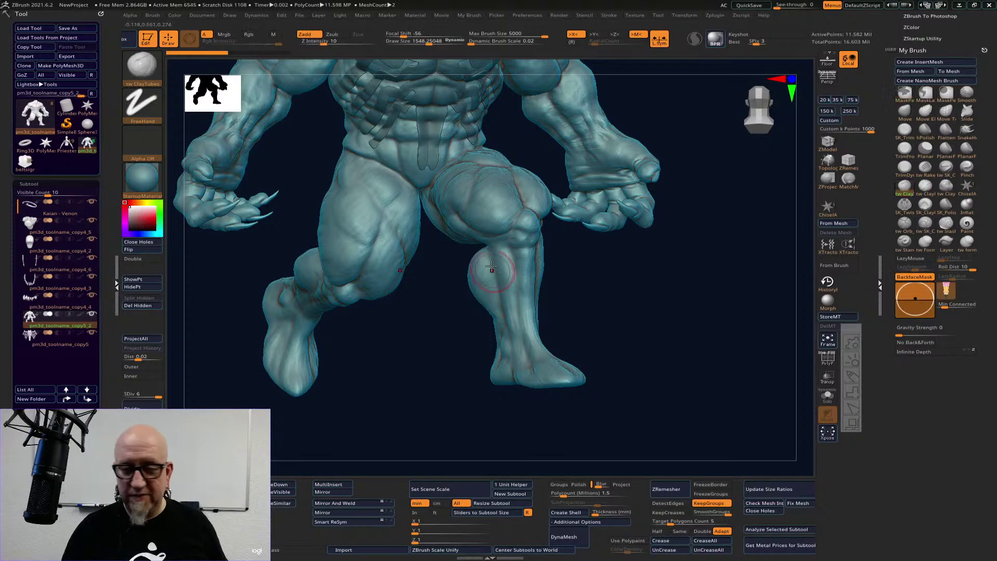
{"action": "mouse_move", "coordinate": [496, 299]}
{"action": "left_mouse_down"}
{"action": "mouse_move", "coordinate": [513, 330]}
{"action": "mouse_move", "coordinate": [507, 275]}
{"action": "left_mouse_up"}
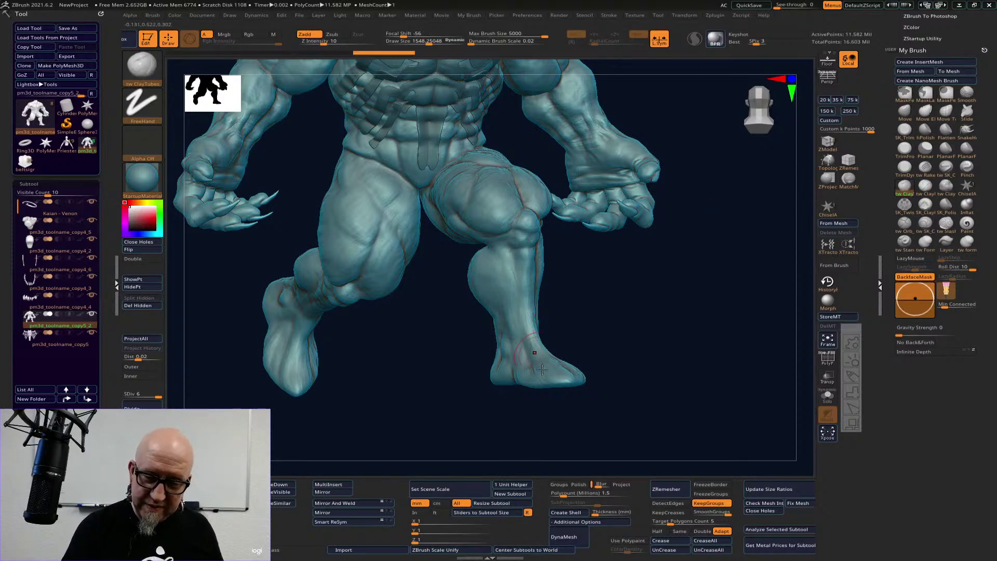
{"action": "left_click_drag", "start_coordinate": [542, 370], "coordinate": [555, 378]}
{"action": "mouse_move", "coordinate": [655, 332]}
{"action": "left_mouse_down"}
{"action": "mouse_move", "coordinate": [535, 317]}
{"action": "mouse_move", "coordinate": [549, 280]}
{"action": "mouse_move", "coordinate": [559, 306]}
{"action": "left_mouse_up"}
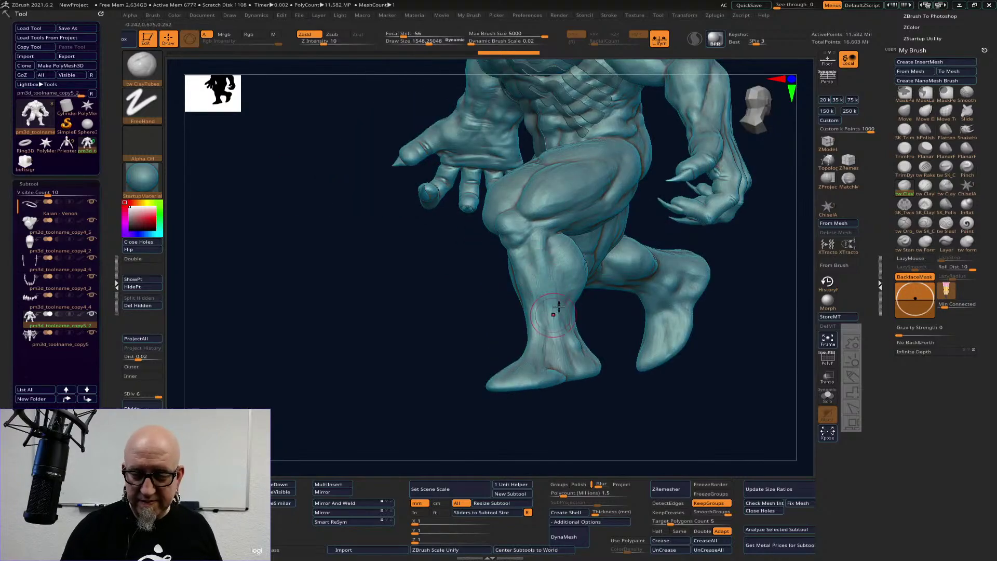
{"action": "key", "text": "ctrl"}
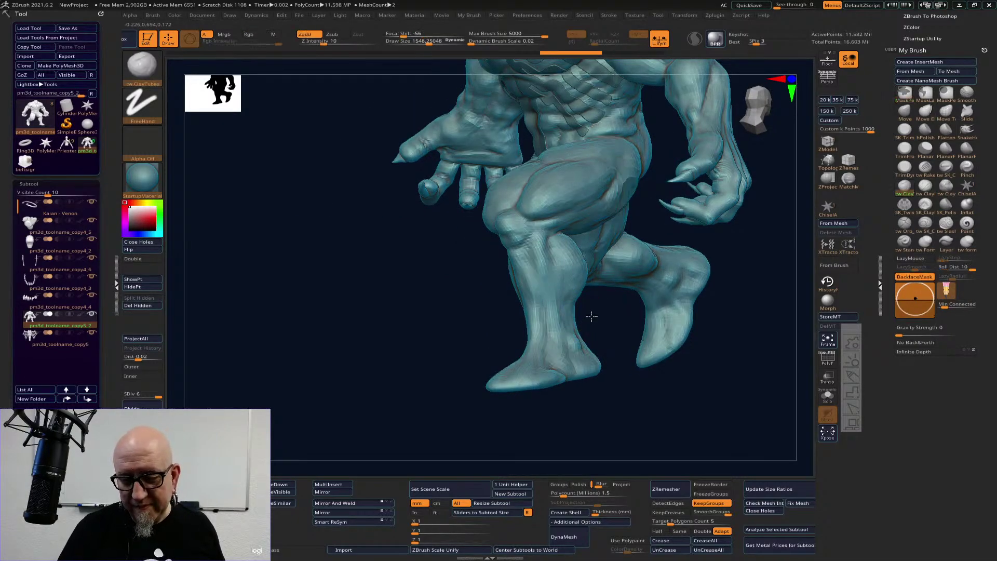
- Reduce the brush's draw size to about 1181, assign Alpha 28 and sculpt muscle forms around the forward lower leg
{"action": "key", "text": "space"}
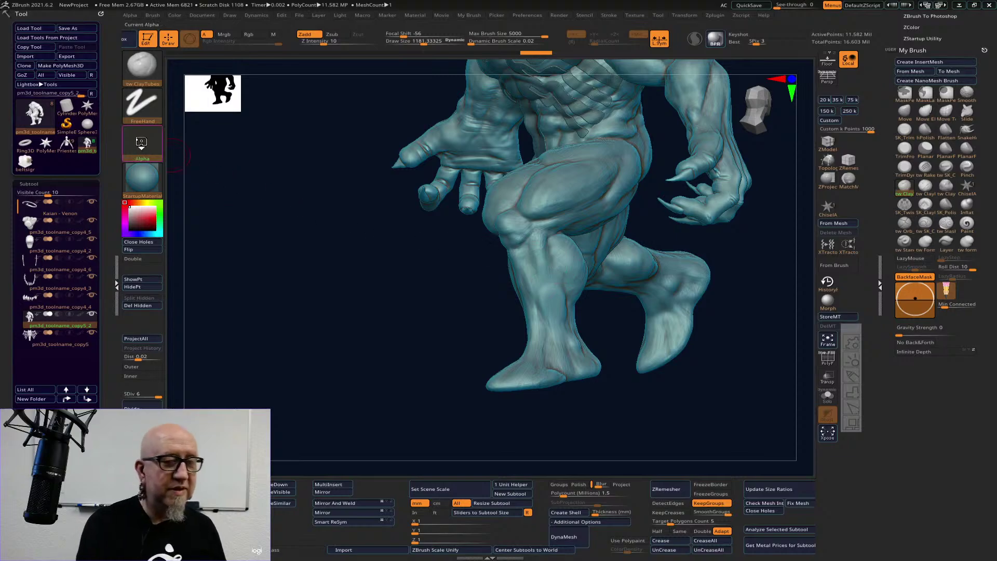
{"action": "left_click", "coordinate": [142, 142]}
{"action": "left_click", "coordinate": [280, 152]}
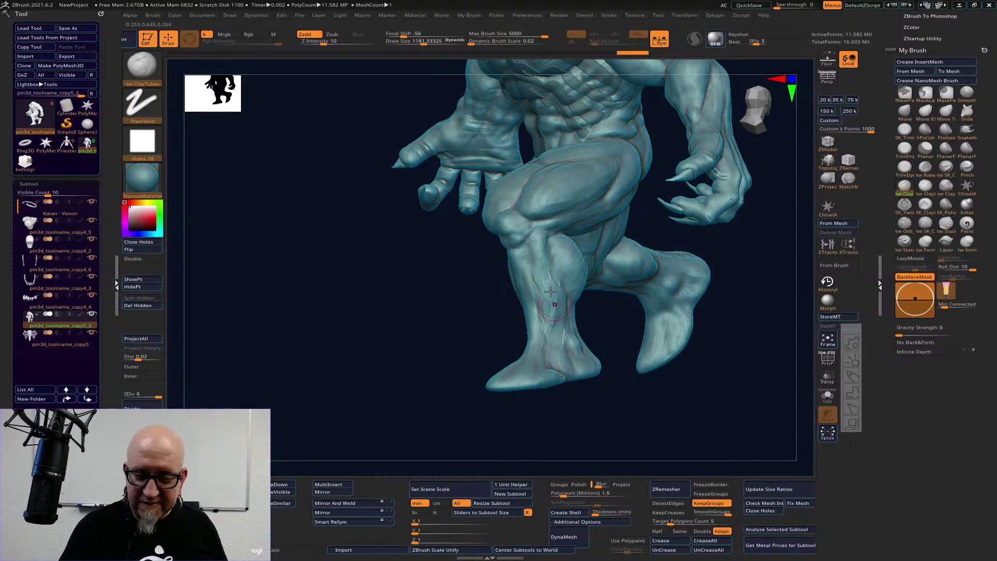
{"action": "mouse_move", "coordinate": [750, 254]}
{"action": "left_mouse_down"}
{"action": "mouse_move", "coordinate": [797, 253]}
{"action": "mouse_move", "coordinate": [697, 292]}
{"action": "left_mouse_up"}
{"action": "left_click_drag", "start_coordinate": [586, 310], "coordinate": [581, 341]}
{"action": "left_click_drag", "start_coordinate": [657, 325], "coordinate": [568, 331]}
{"action": "mouse_move", "coordinate": [647, 325]}
{"action": "left_mouse_down"}
{"action": "mouse_move", "coordinate": [549, 309]}
{"action": "mouse_move", "coordinate": [556, 338]}
{"action": "mouse_move", "coordinate": [537, 336]}
{"action": "left_mouse_up"}
{"action": "mouse_move", "coordinate": [608, 287]}
{"action": "left_mouse_down"}
{"action": "mouse_move", "coordinate": [580, 349]}
{"action": "mouse_move", "coordinate": [527, 350]}
{"action": "left_mouse_up"}
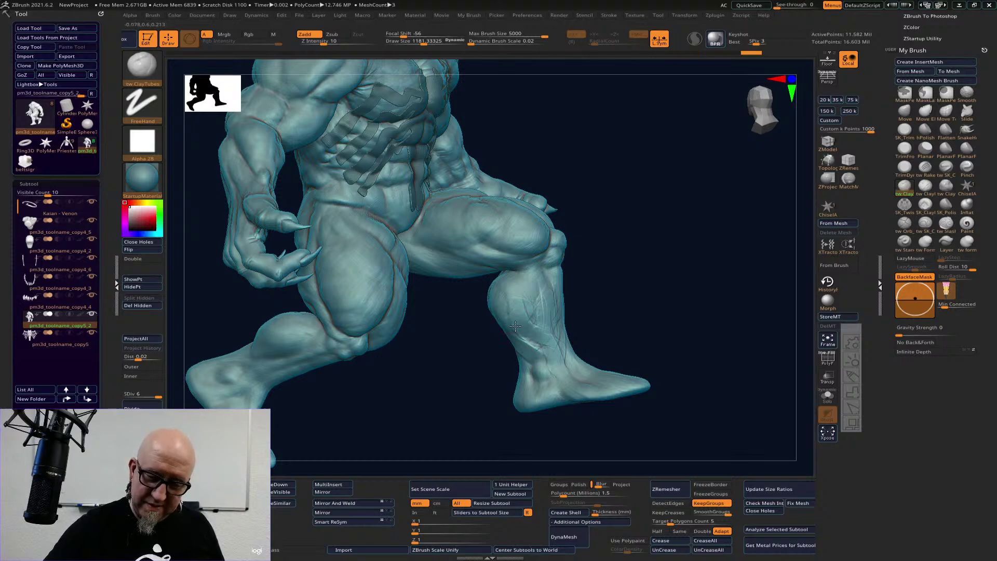
- Step back through the body's undo history and compare the leg forms on the whole figure
{"action": "mouse_move", "coordinate": [531, 294]}
{"action": "right_mouse_down"}
{"action": "mouse_move", "coordinate": [669, 250]}
{"action": "mouse_move", "coordinate": [605, 289]}
{"action": "mouse_move", "coordinate": [622, 345]}
{"action": "mouse_move", "coordinate": [535, 338]}
{"action": "right_mouse_up"}
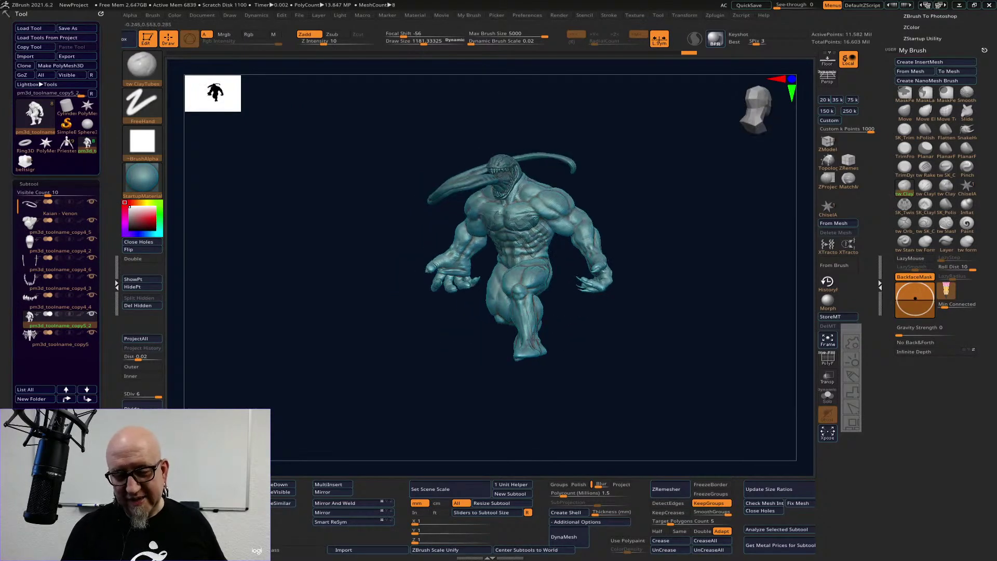
{"action": "right_click_drag", "start_coordinate": [620, 346], "coordinate": [649, 325]}
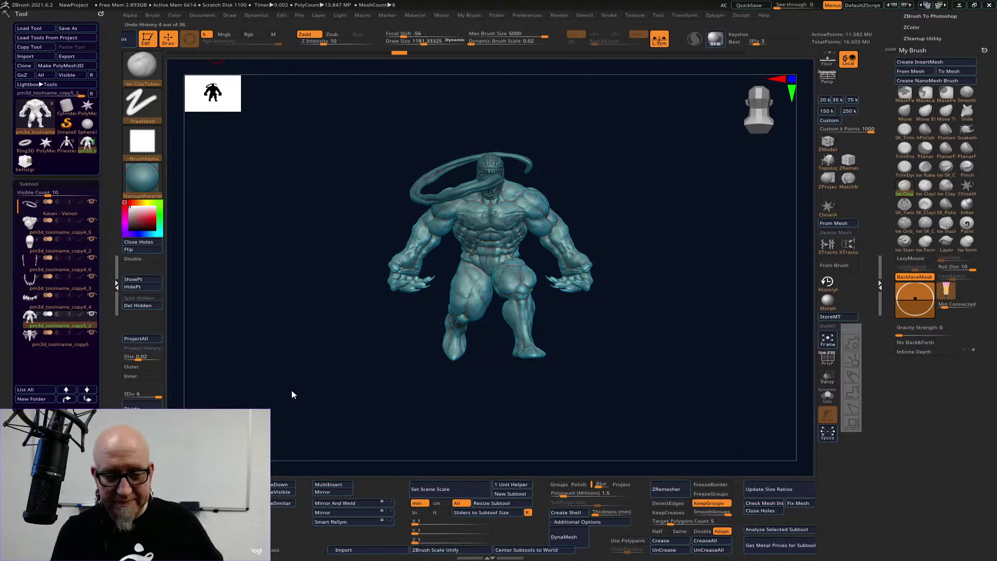
{"action": "left_click_drag", "start_coordinate": [599, 371], "coordinate": [584, 329]}
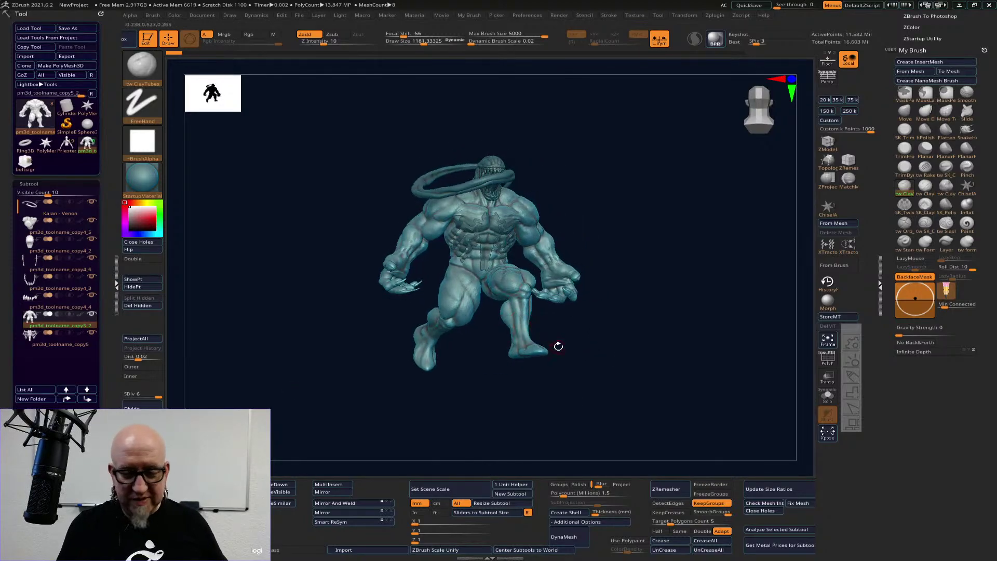
- Switch to Chrome and study the knee and shin structure in the Bridgman leg drawing
{"action": "key", "text": "super"}
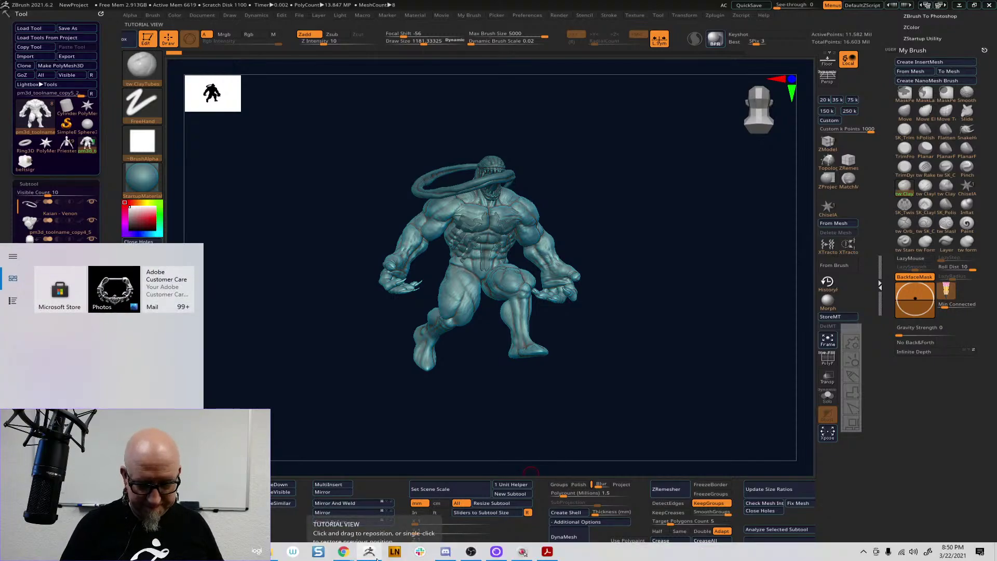
{"action": "mouse_move", "coordinate": [344, 552]}
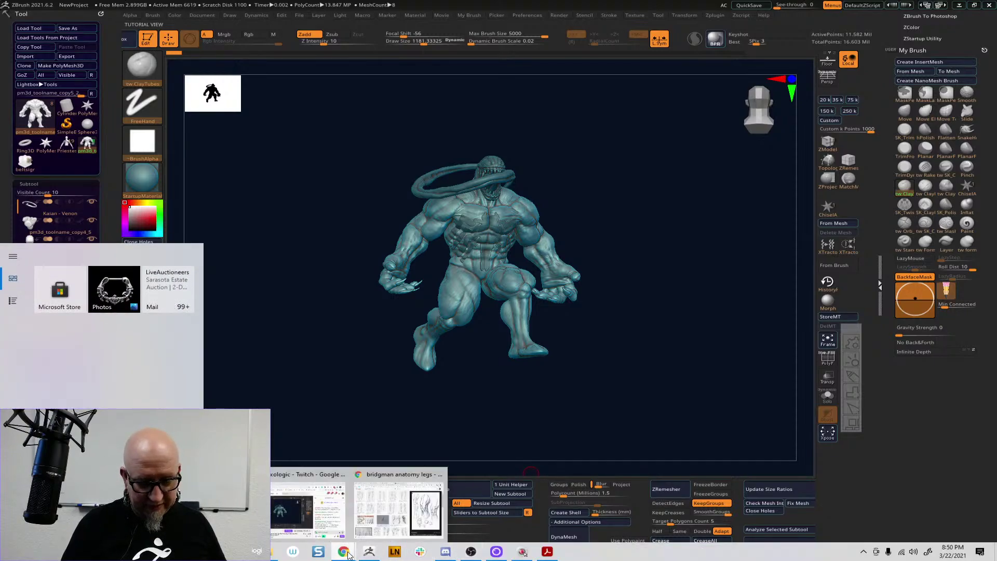
{"action": "left_click", "coordinate": [389, 507]}
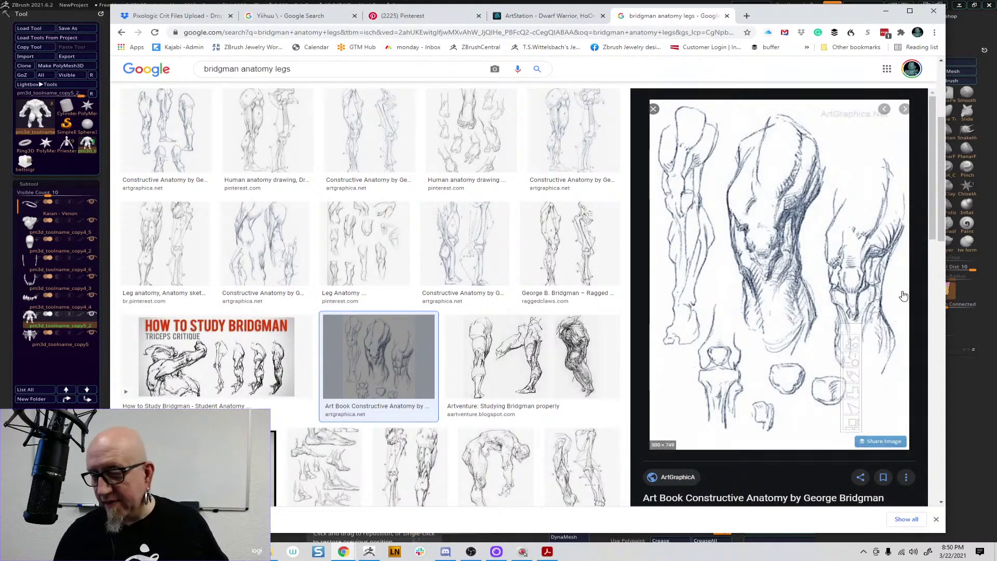
{"action": "left_click_drag", "start_coordinate": [930, 227], "coordinate": [929, 239]}
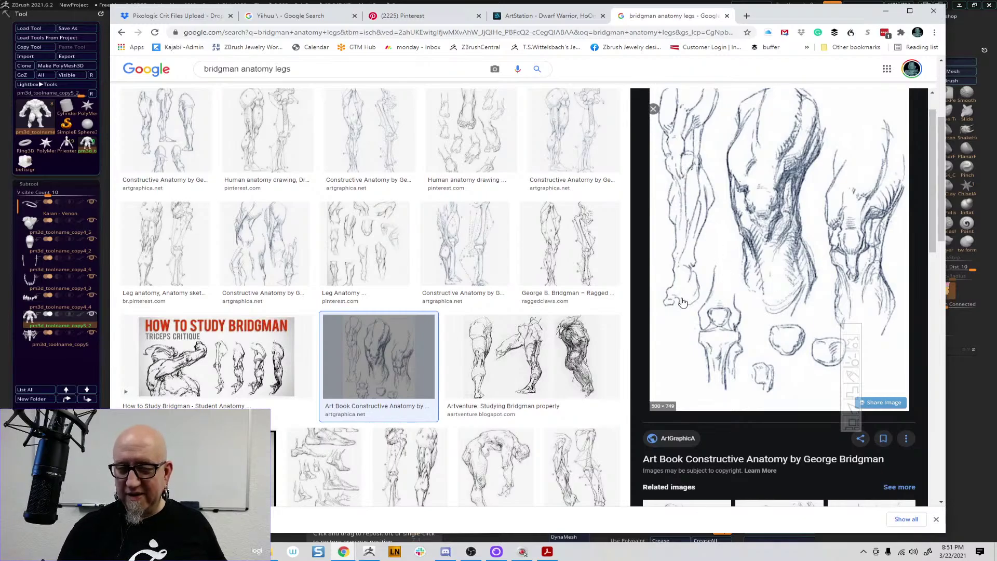
- Return to ZBrush, accept removing the newer undo history and sculpt the shin below the forward knee with clay strokes
{"action": "left_click", "coordinate": [368, 552]}
{"action": "mouse_move", "coordinate": [476, 408]}
{"action": "left_mouse_down"}
{"action": "mouse_move", "coordinate": [503, 410]}
{"action": "mouse_move", "coordinate": [545, 458]}
{"action": "left_mouse_up"}
{"action": "left_click_drag", "start_coordinate": [663, 388], "coordinate": [670, 383]}
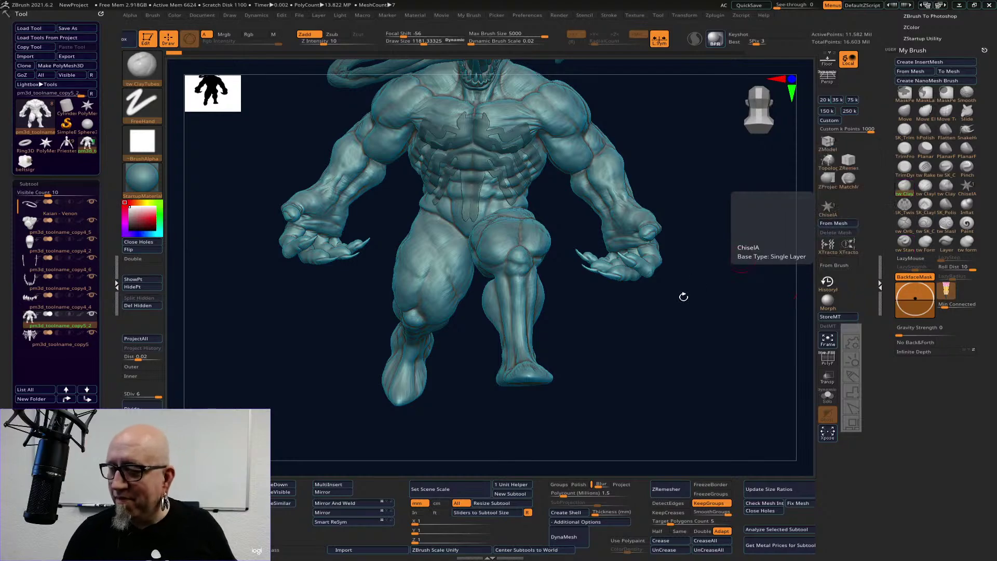
{"action": "left_click_drag", "start_coordinate": [683, 296], "coordinate": [525, 284]}
{"action": "left_click", "coordinate": [524, 286]}
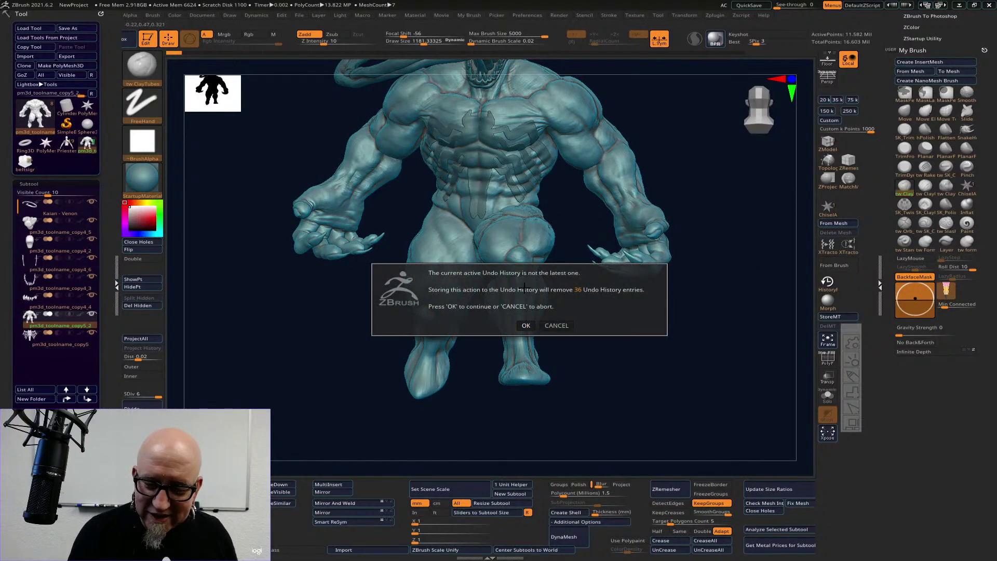
{"action": "left_click", "coordinate": [526, 325]}
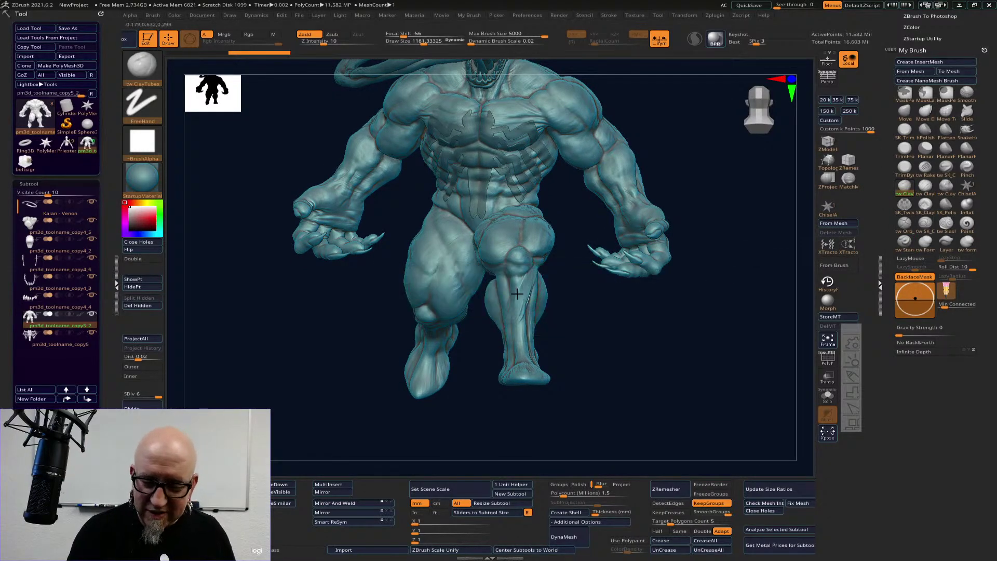
{"action": "mouse_move", "coordinate": [515, 302]}
{"action": "left_mouse_down"}
{"action": "mouse_move", "coordinate": [522, 287]}
{"action": "mouse_move", "coordinate": [516, 323]}
{"action": "mouse_move", "coordinate": [511, 296]}
{"action": "left_mouse_up"}
{"action": "key", "text": "shift"}
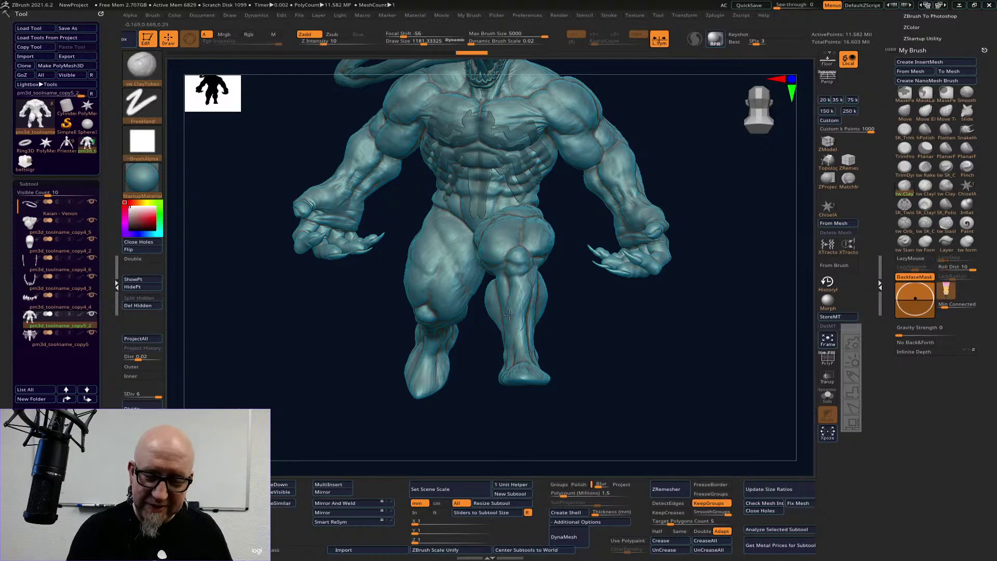
- Build up the inner calf of the forward leg with clay strokes along the shin's edge
{"action": "left_click_drag", "start_coordinate": [575, 278], "coordinate": [611, 281]}
{"action": "left_click_drag", "start_coordinate": [495, 293], "coordinate": [499, 333]}
{"action": "mouse_move", "coordinate": [551, 322]}
{"action": "left_mouse_down"}
{"action": "mouse_move", "coordinate": [530, 315]}
{"action": "mouse_move", "coordinate": [497, 334]}
{"action": "mouse_move", "coordinate": [514, 316]}
{"action": "mouse_move", "coordinate": [500, 334]}
{"action": "left_mouse_up"}
{"action": "left_click_drag", "start_coordinate": [575, 338], "coordinate": [623, 355]}
{"action": "left_click_drag", "start_coordinate": [494, 294], "coordinate": [496, 304]}
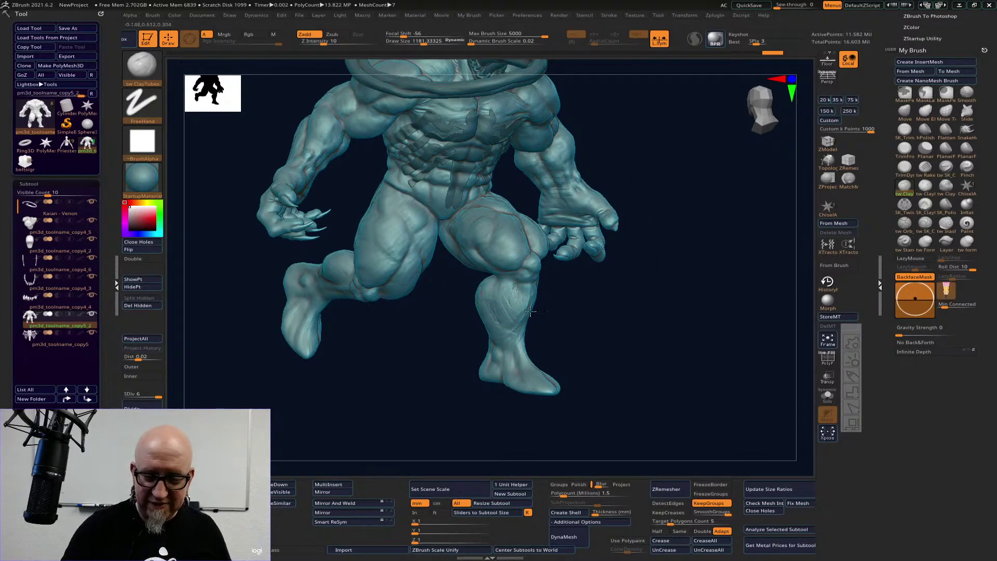
- Refine and smooth the lower front of the forward leg's shin toward the ankle
{"action": "mouse_move", "coordinate": [604, 345]}
{"action": "left_mouse_down"}
{"action": "mouse_move", "coordinate": [536, 348]}
{"action": "mouse_move", "coordinate": [636, 343]}
{"action": "mouse_move", "coordinate": [554, 327]}
{"action": "mouse_move", "coordinate": [568, 319]}
{"action": "mouse_move", "coordinate": [585, 402]}
{"action": "left_mouse_up"}
{"action": "mouse_move", "coordinate": [530, 321]}
{"action": "left_mouse_down"}
{"action": "mouse_move", "coordinate": [539, 358]}
{"action": "mouse_move", "coordinate": [531, 342]}
{"action": "left_mouse_up"}
{"action": "key", "text": "shift"}
{"action": "left_click_drag", "start_coordinate": [527, 322], "coordinate": [534, 348]}
- Add clay strokes to the thigh muscles of the figure's rear leg
{"action": "left_click_drag", "start_coordinate": [630, 360], "coordinate": [655, 358]}
{"action": "mouse_move", "coordinate": [399, 219]}
{"action": "left_mouse_down"}
{"action": "mouse_move", "coordinate": [404, 243]}
{"action": "mouse_move", "coordinate": [416, 246]}
{"action": "left_mouse_up"}
{"action": "left_click_drag", "start_coordinate": [405, 302], "coordinate": [410, 366]}
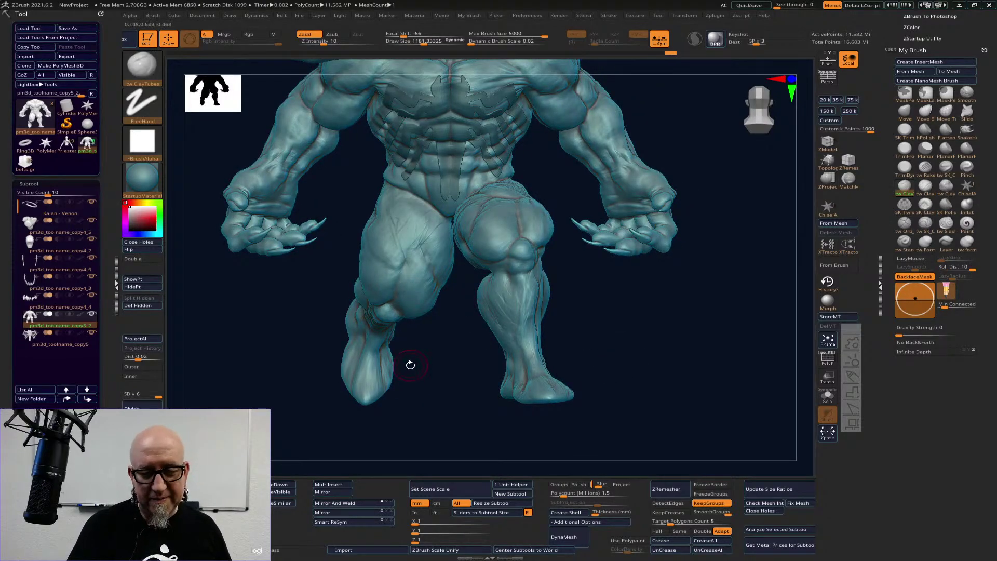
- Switch to Chrome and search Google Images for "draw superhero legs"
{"action": "left_click_drag", "start_coordinate": [678, 332], "coordinate": [655, 337]}
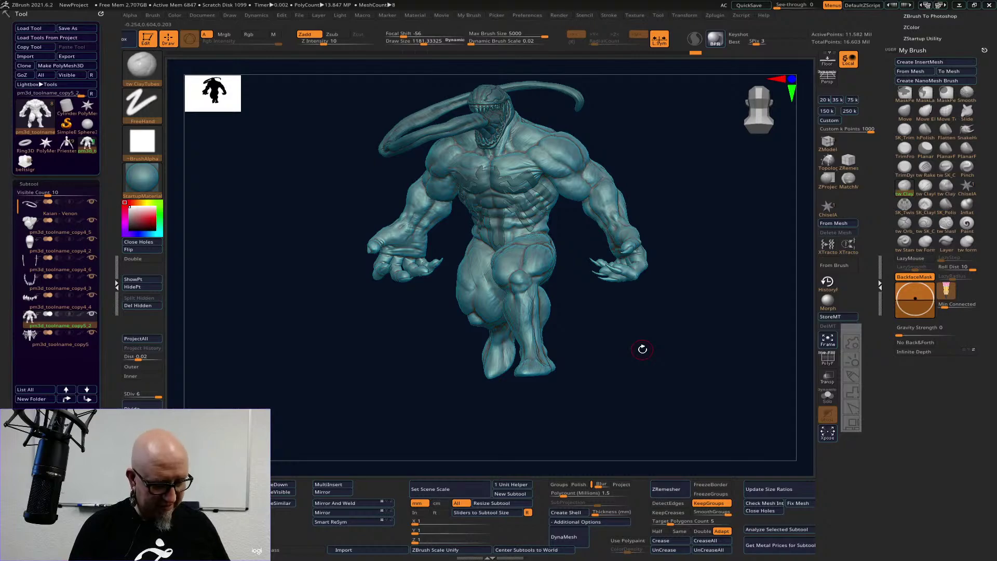
{"action": "key", "text": "super"}
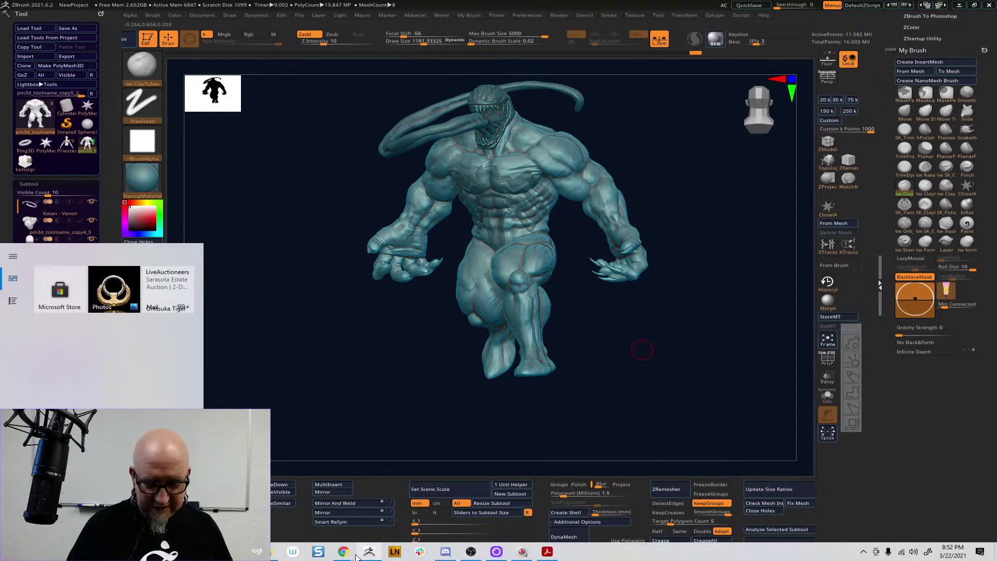
{"action": "mouse_move", "coordinate": [343, 552]}
{"action": "left_click", "coordinate": [395, 496]}
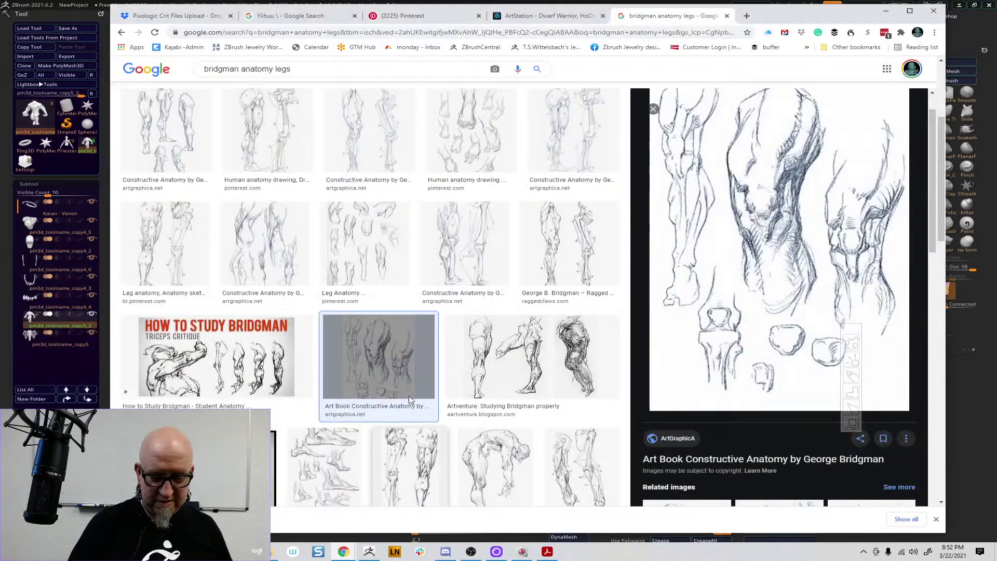
{"action": "left_click_drag", "start_coordinate": [300, 68], "coordinate": [113, 127]}
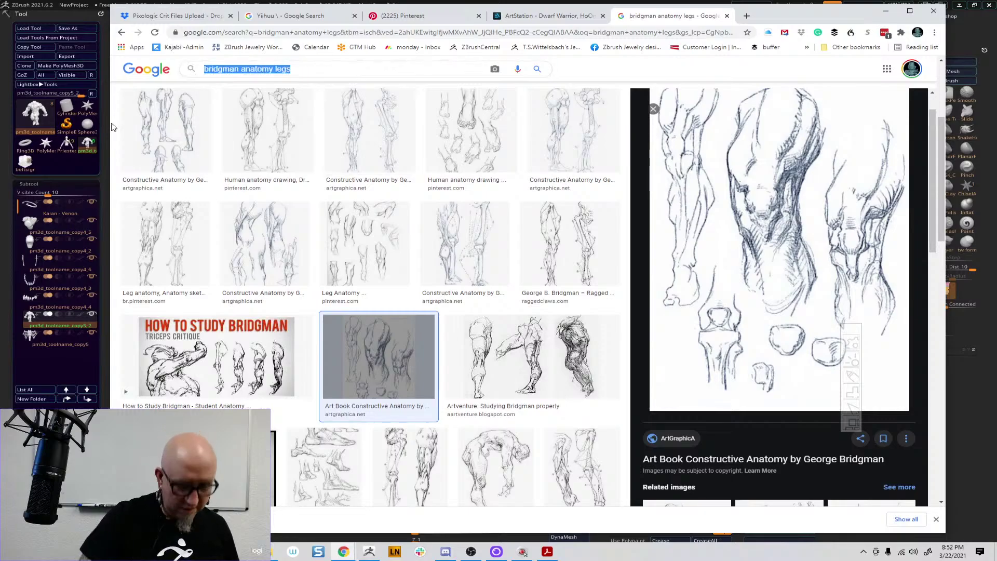
{"action": "type", "text": "draw "}
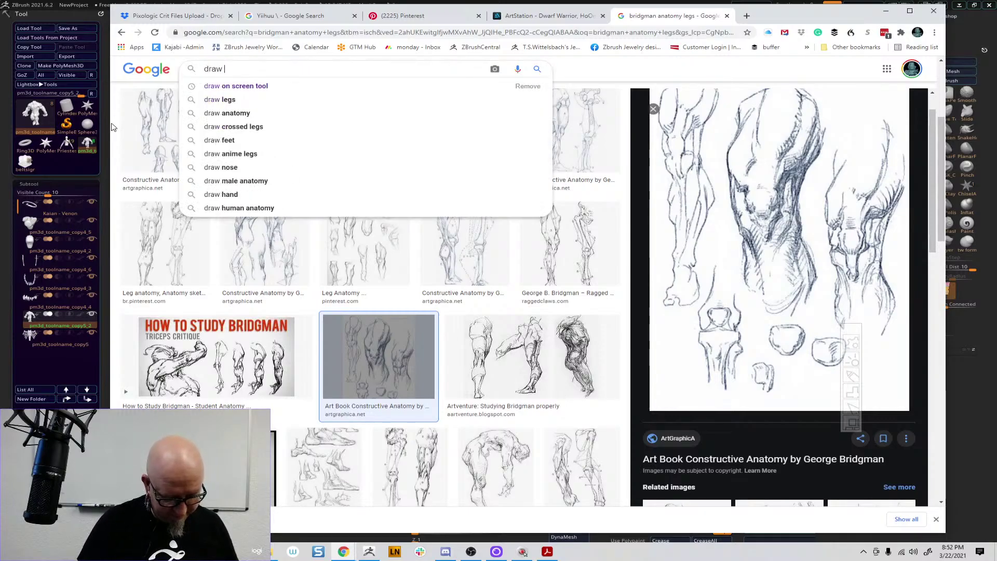
{"action": "type", "text": "superh"}
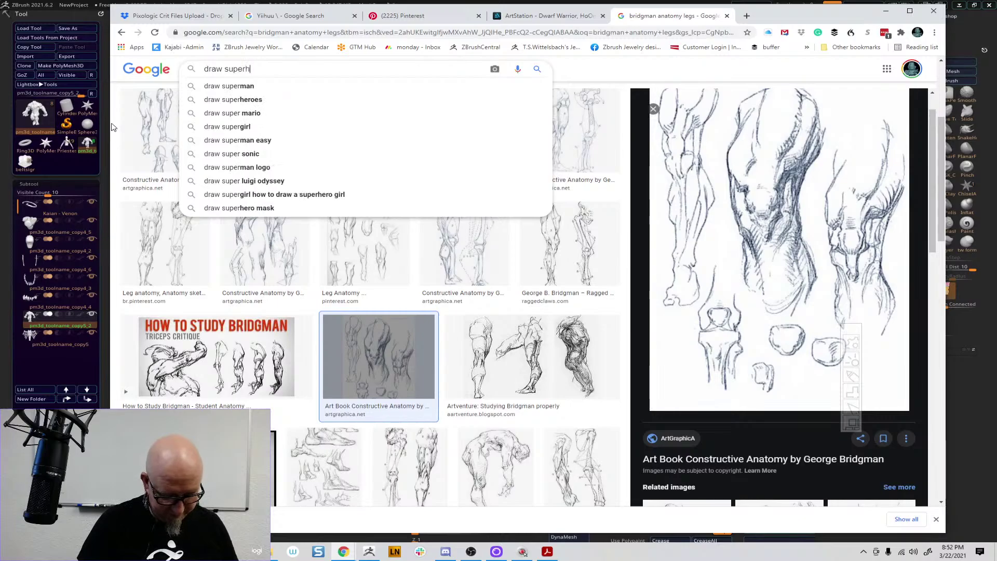
{"action": "type", "text": "ero legs"}
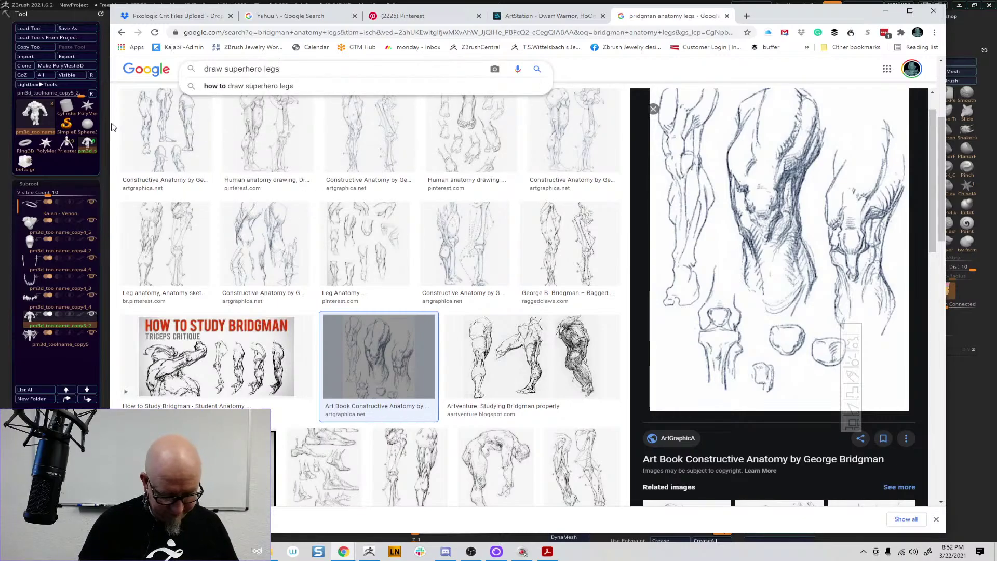
{"action": "key", "text": "Return"}
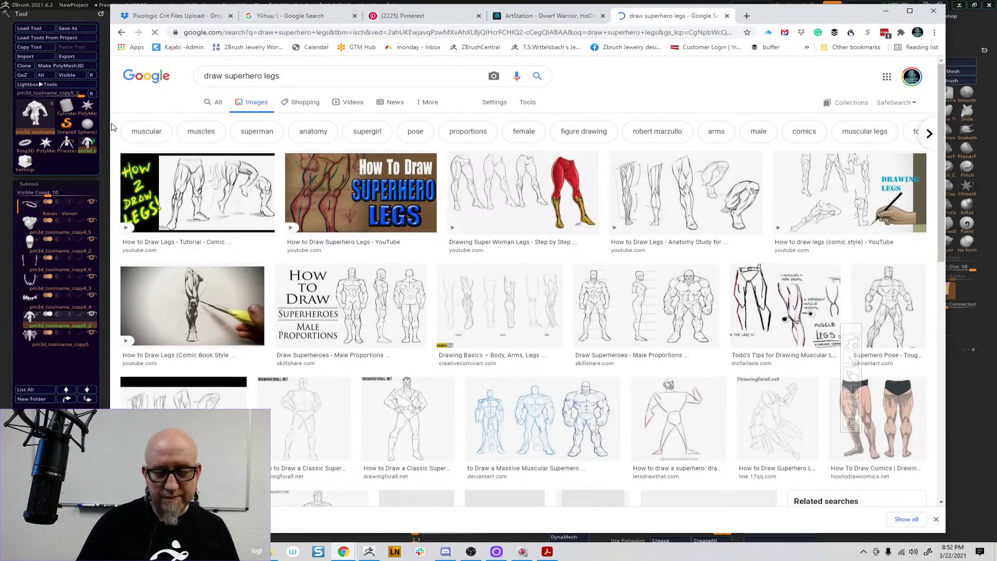
{"action": "left_click_drag", "start_coordinate": [942, 158], "coordinate": [903, 151]}
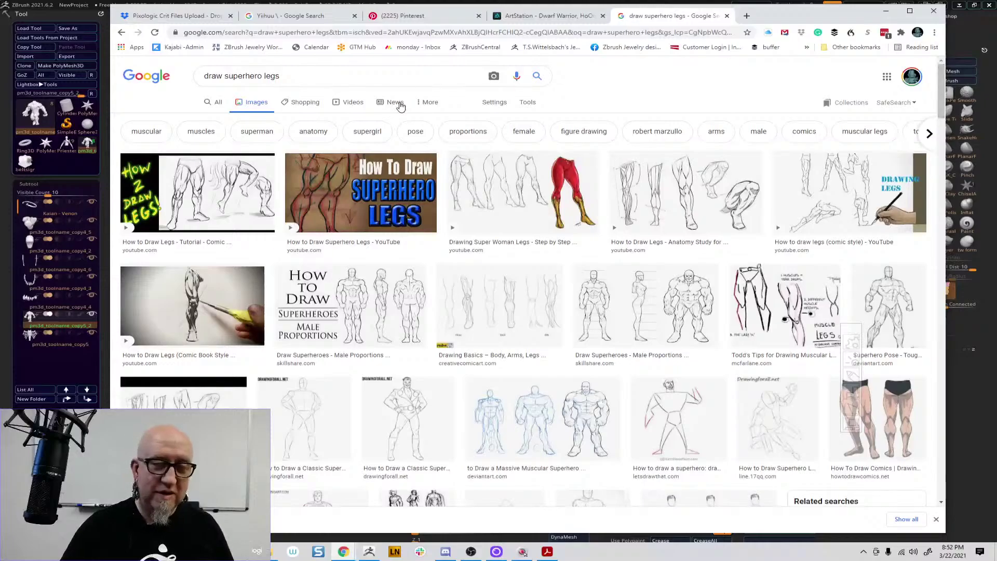
- Search for "draw heroic proportion legs" and open the muscular figure line-up and the differently sized comic heroes for reference
{"action": "double_click", "coordinate": [234, 76]}
{"action": "key", "text": "BackSpace"}
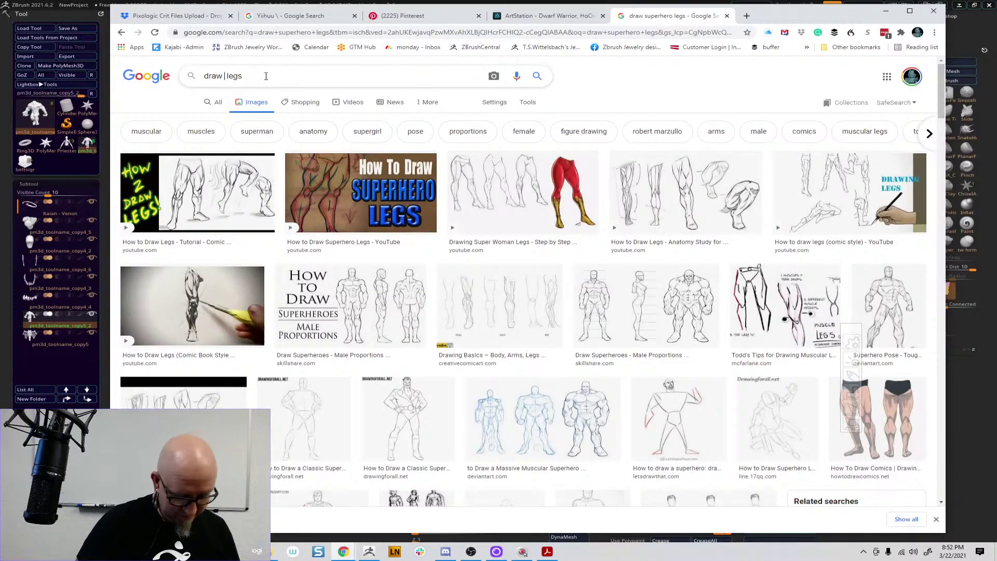
{"action": "type", "text": "heroic proportion"}
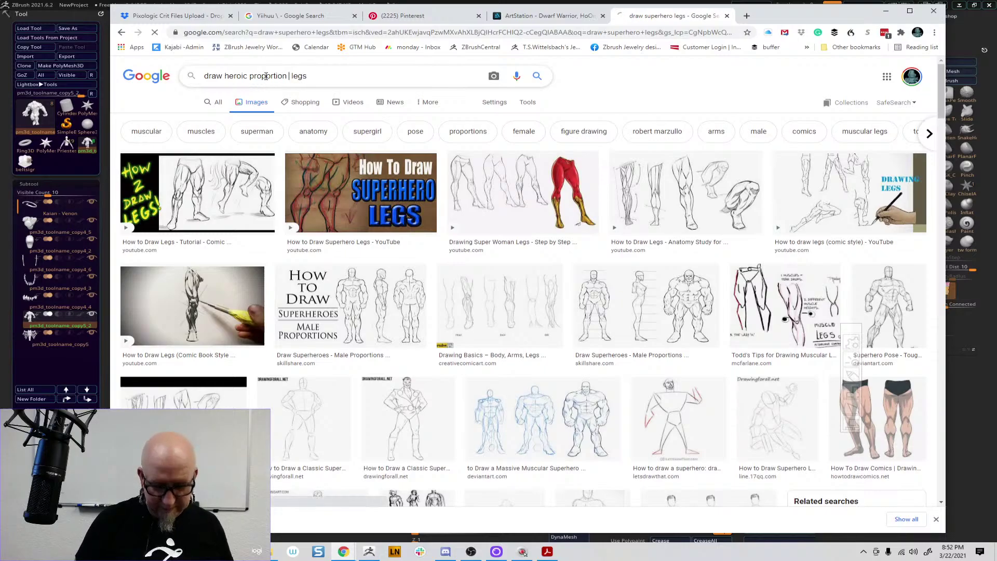
{"action": "key", "text": "Return"}
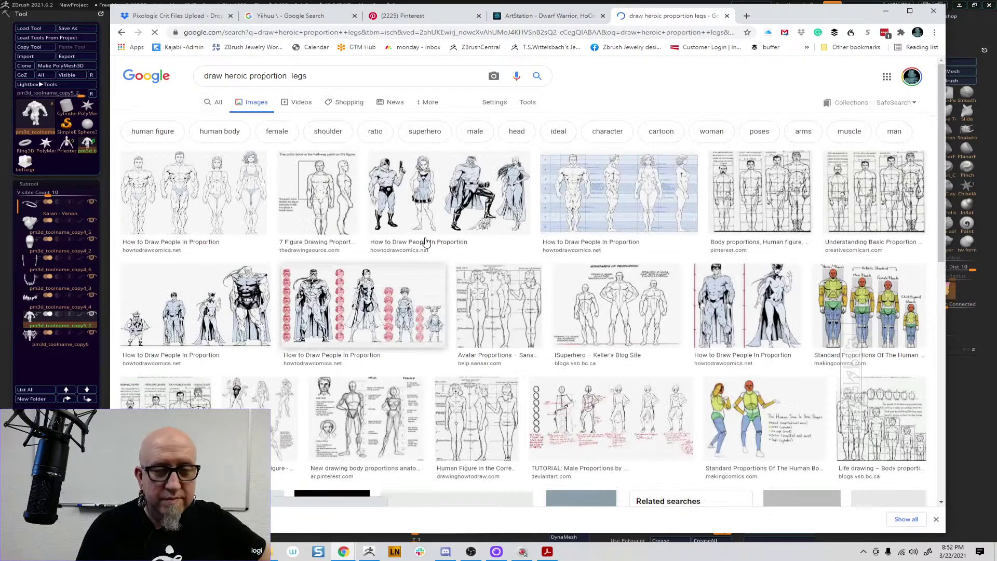
{"action": "left_click", "coordinate": [195, 220]}
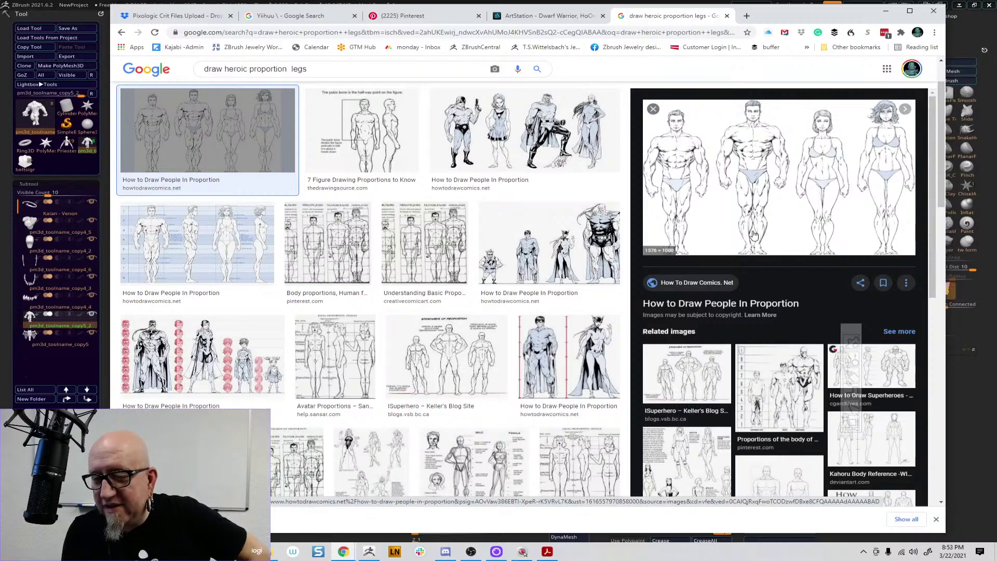
{"action": "left_click", "coordinate": [561, 244]}
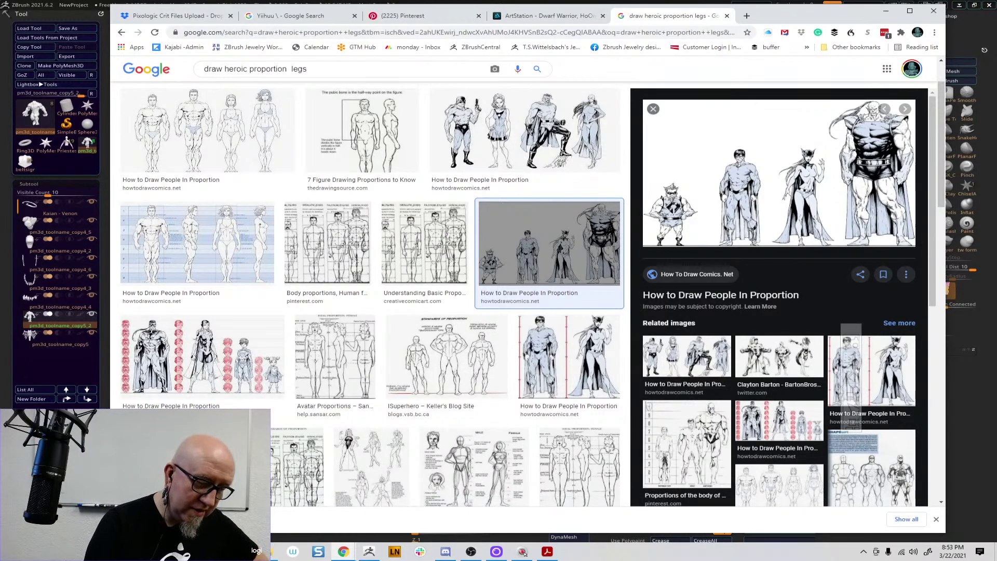
- Return to ZBrush and define the front and outer thigh muscles above the rear leg's knee with clay strokes
{"action": "key", "text": "alt+Tab"}
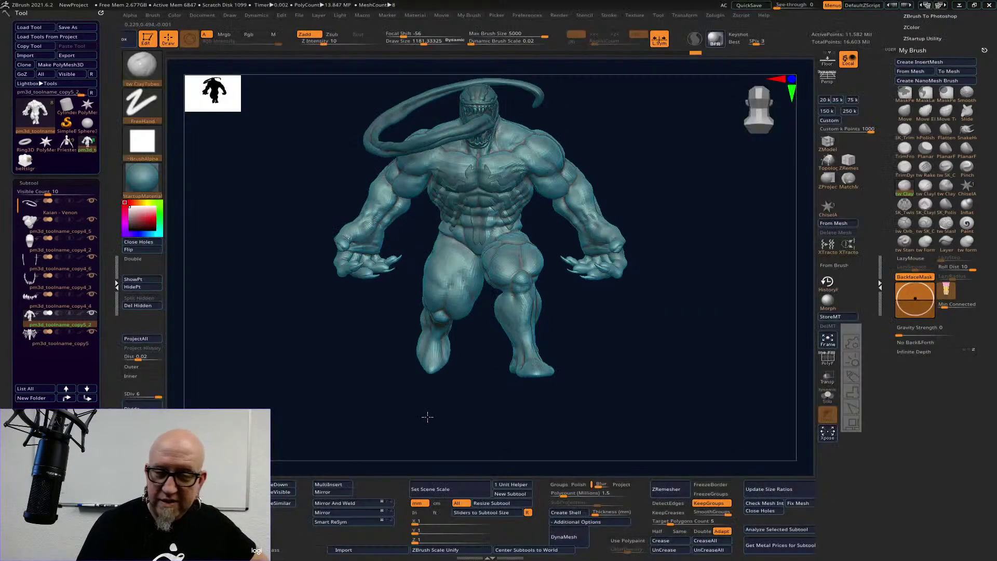
{"action": "left_click_drag", "start_coordinate": [427, 417], "coordinate": [424, 391]}
{"action": "mouse_move", "coordinate": [423, 390]}
{"action": "left_mouse_down", "text": "alt"}
{"action": "mouse_move", "coordinate": [480, 450]}
{"action": "mouse_move", "coordinate": [488, 420]}
{"action": "mouse_move", "coordinate": [442, 299]}
{"action": "left_mouse_up", "text": "alt"}
{"action": "key", "text": "shift"}
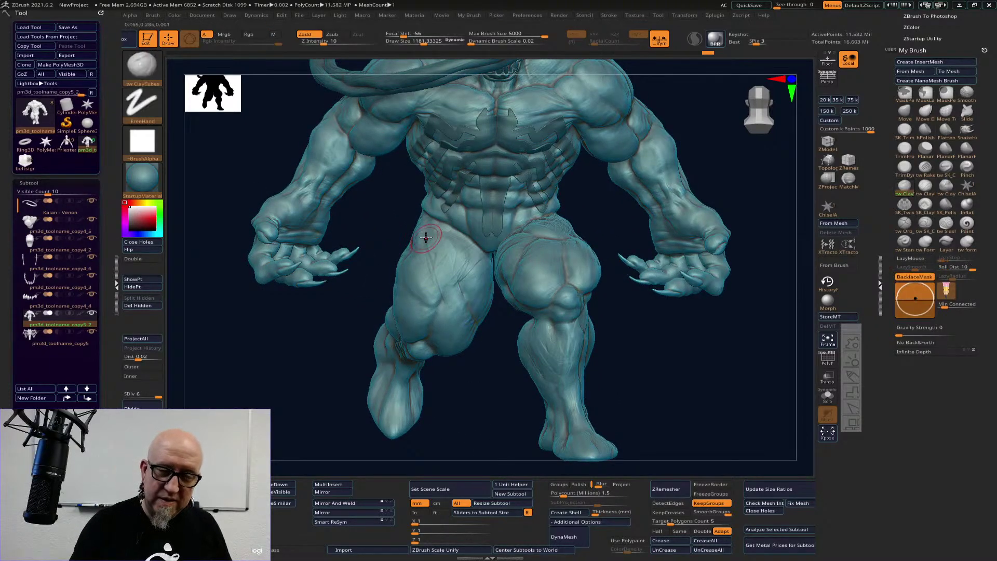
{"action": "mouse_move", "coordinate": [464, 262]}
{"action": "left_mouse_down"}
{"action": "mouse_move", "coordinate": [451, 294]}
{"action": "mouse_move", "coordinate": [470, 276]}
{"action": "left_mouse_up"}
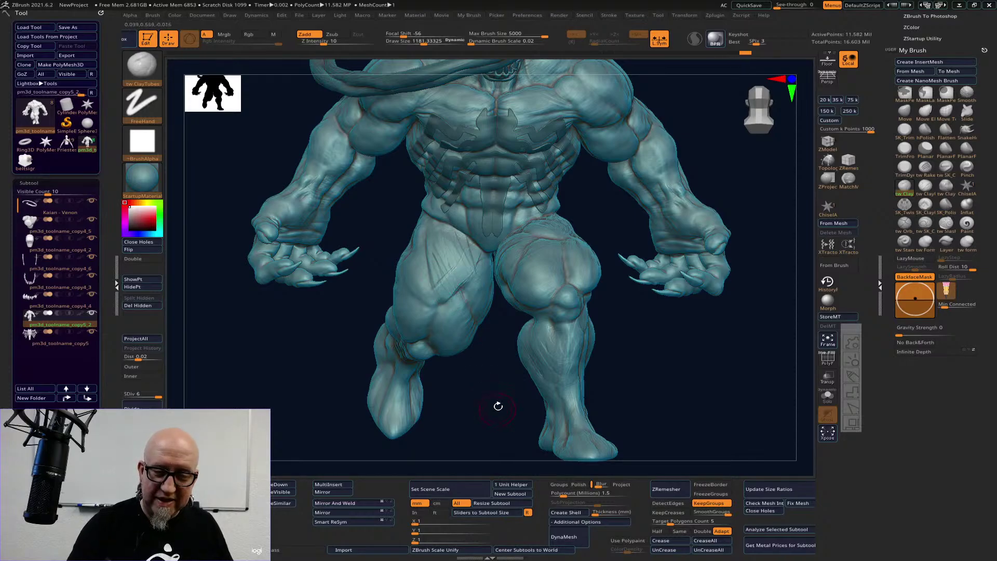
{"action": "left_click_drag", "start_coordinate": [497, 407], "coordinate": [483, 332]}
{"action": "mouse_move", "coordinate": [480, 273]}
{"action": "left_mouse_down"}
{"action": "mouse_move", "coordinate": [444, 332]}
{"action": "mouse_move", "coordinate": [459, 325]}
{"action": "left_mouse_up"}
{"action": "left_click_drag", "start_coordinate": [423, 275], "coordinate": [421, 331]}
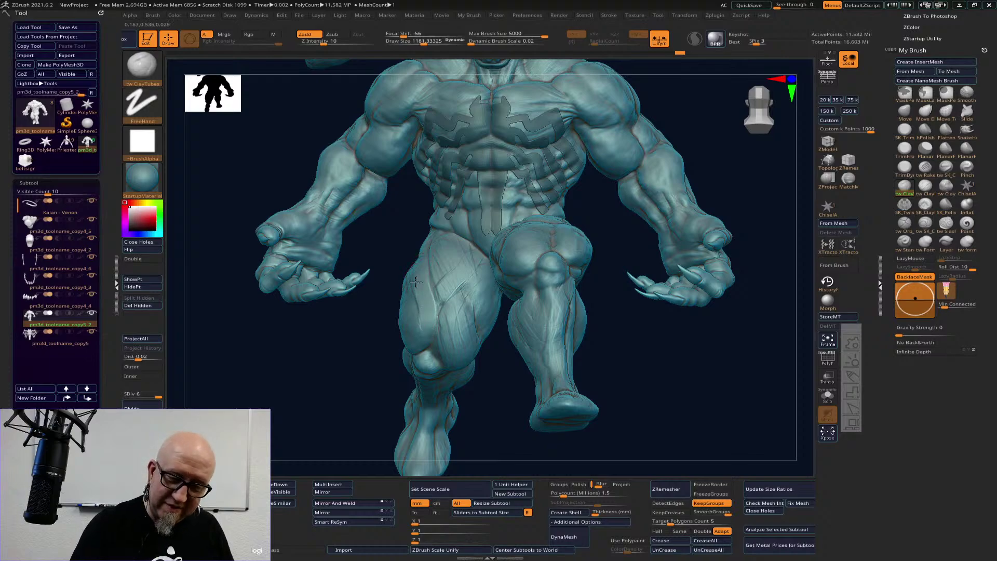
{"action": "left_click_drag", "start_coordinate": [416, 281], "coordinate": [422, 311]}
{"action": "left_click_drag", "start_coordinate": [661, 329], "coordinate": [524, 322]}
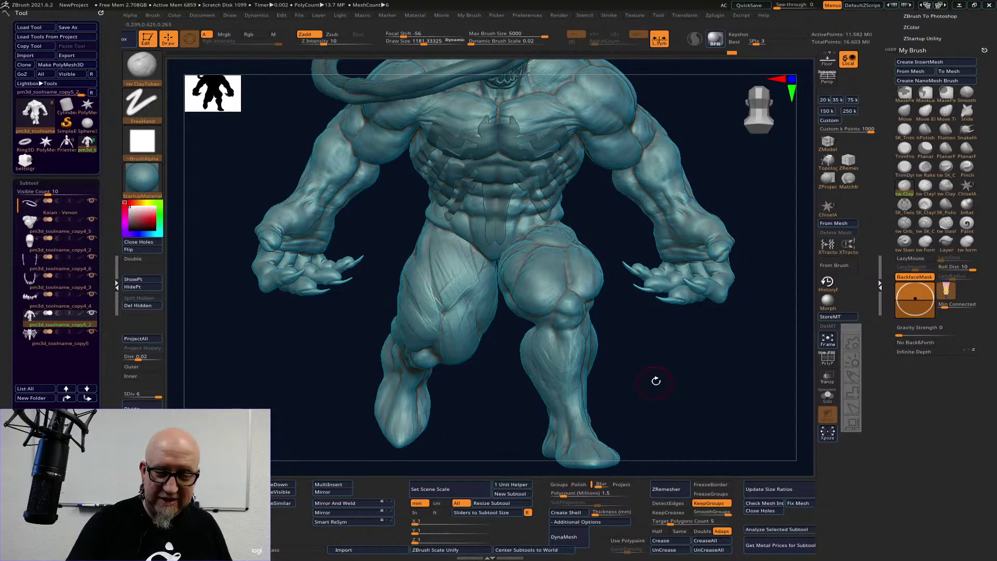
{"action": "left_click_drag", "start_coordinate": [656, 380], "coordinate": [629, 358]}
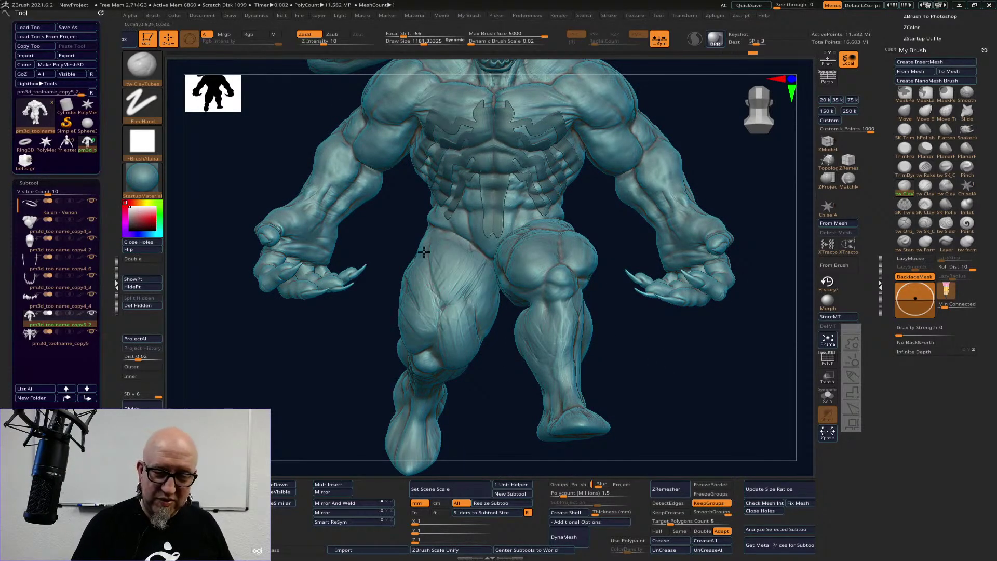
- Smooth the forward leg's shin toward the ankle and build up its inner calf with clay strokes
{"action": "left_click_drag", "start_coordinate": [629, 353], "coordinate": [596, 314], "text": "alt"}
{"action": "left_click_drag", "start_coordinate": [629, 330], "coordinate": [618, 345]}
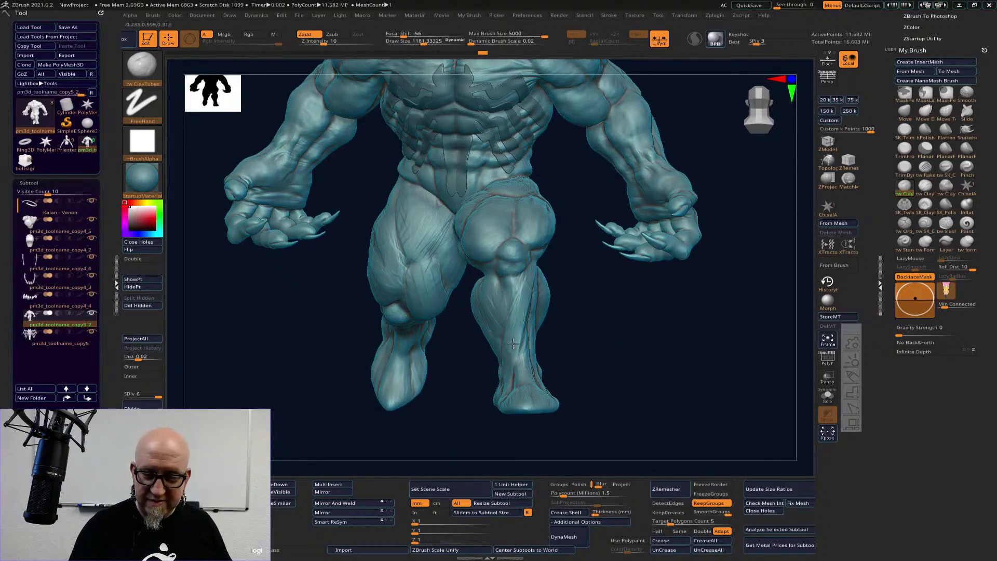
{"action": "key", "text": "shift"}
{"action": "left_click_drag", "start_coordinate": [521, 343], "coordinate": [522, 381], "text": "shift"}
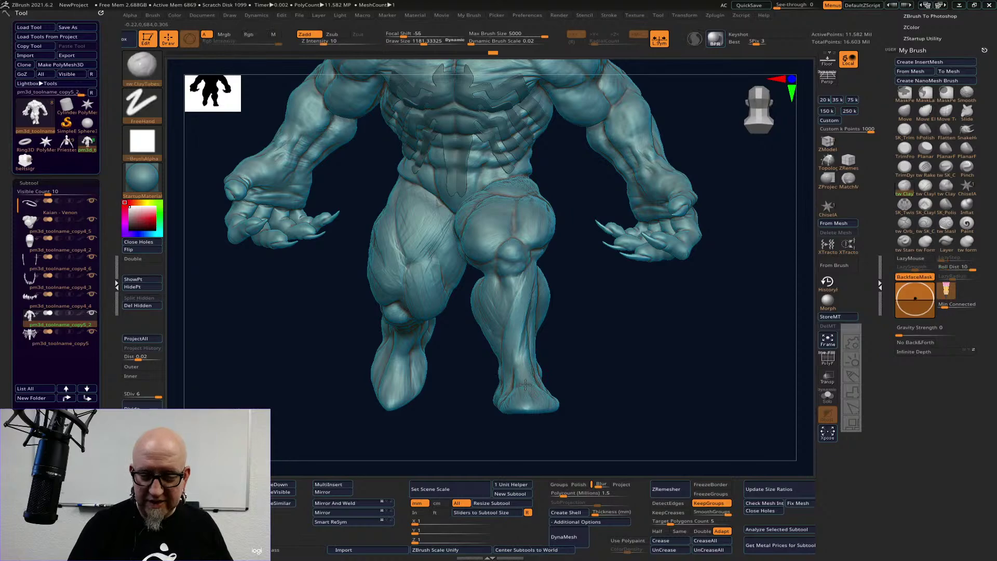
{"action": "left_click_drag", "start_coordinate": [449, 363], "coordinate": [494, 344]}
{"action": "left_click_drag", "start_coordinate": [488, 300], "coordinate": [488, 309]}
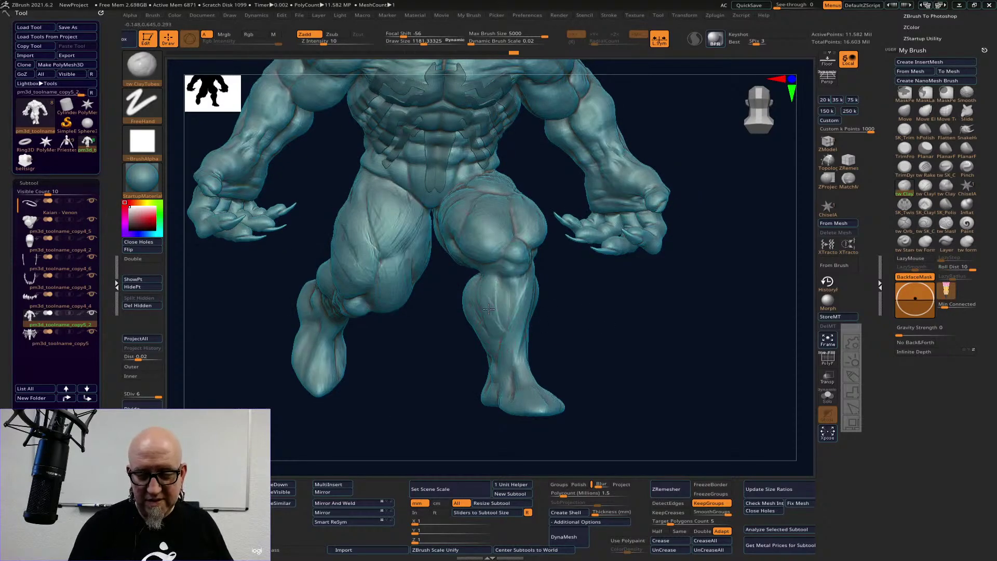
{"action": "left_click_drag", "start_coordinate": [488, 349], "coordinate": [486, 323]}
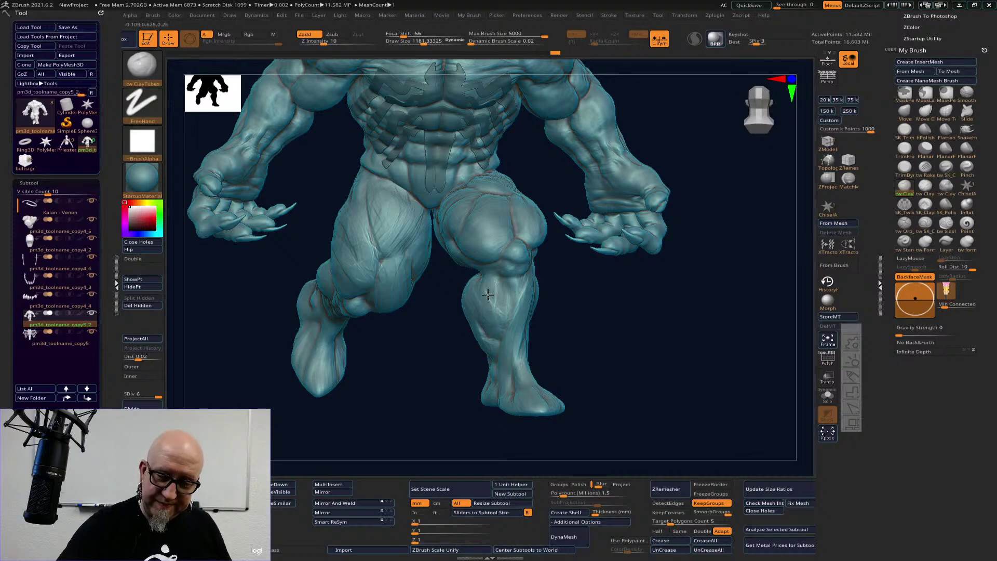
{"action": "left_click_drag", "start_coordinate": [488, 294], "coordinate": [506, 283]}
{"action": "mouse_move", "coordinate": [611, 336]}
{"action": "left_mouse_down"}
{"action": "mouse_move", "coordinate": [578, 327]}
{"action": "mouse_move", "coordinate": [509, 355]}
{"action": "left_mouse_up"}
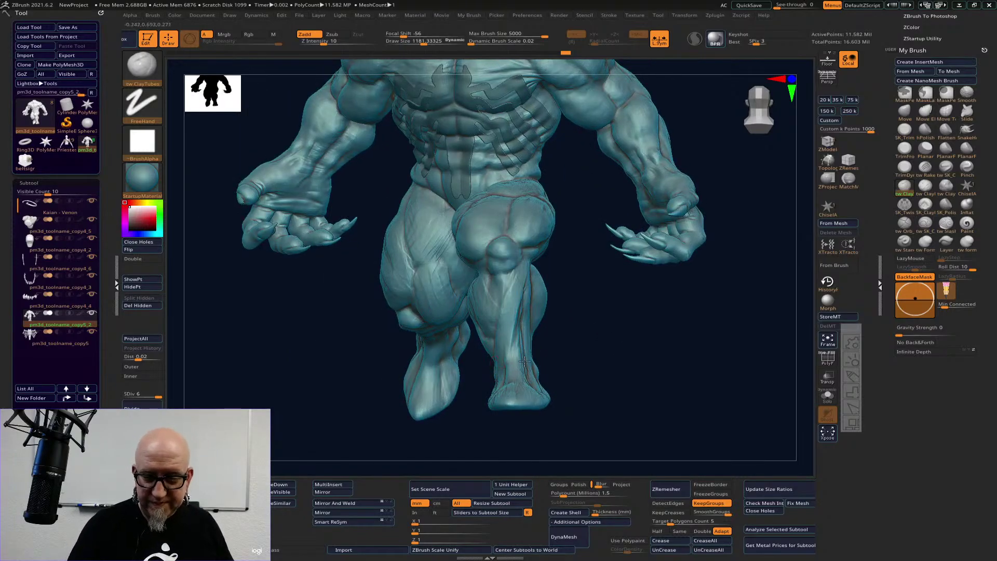
- Set the draw size to about 1216 and sculpt and smooth the outer calf muscles of the forward leg
{"action": "mouse_move", "coordinate": [567, 349]}
{"action": "left_mouse_down"}
{"action": "mouse_move", "coordinate": [519, 353]}
{"action": "mouse_move", "coordinate": [545, 289]}
{"action": "left_mouse_up"}
{"action": "mouse_move", "coordinate": [609, 378]}
{"action": "left_mouse_down"}
{"action": "mouse_move", "coordinate": [605, 334]}
{"action": "mouse_move", "coordinate": [576, 329]}
{"action": "mouse_move", "coordinate": [574, 338]}
{"action": "left_mouse_up"}
{"action": "key", "text": "space"}
{"action": "key", "text": "space"}
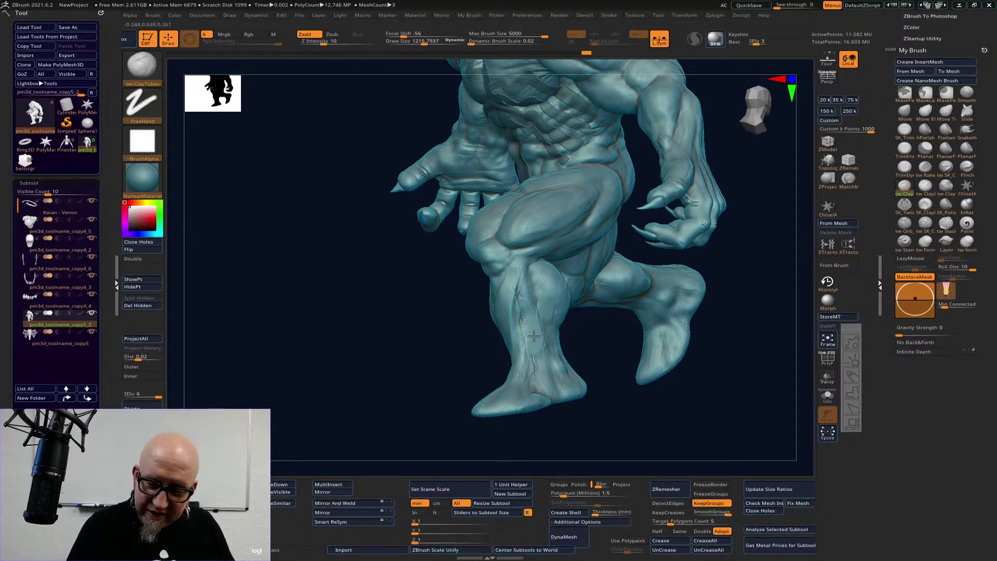
{"action": "mouse_move", "coordinate": [538, 349]}
{"action": "left_mouse_down", "text": "shift"}
{"action": "mouse_move", "coordinate": [532, 259]}
{"action": "mouse_move", "coordinate": [540, 343]}
{"action": "mouse_move", "coordinate": [561, 284]}
{"action": "mouse_move", "coordinate": [557, 325]}
{"action": "mouse_move", "coordinate": [537, 285]}
{"action": "mouse_move", "coordinate": [522, 320]}
{"action": "left_mouse_up", "text": "shift"}
{"action": "mouse_move", "coordinate": [602, 402]}
{"action": "left_mouse_down"}
{"action": "mouse_move", "coordinate": [654, 394]}
{"action": "mouse_move", "coordinate": [621, 405]}
{"action": "mouse_move", "coordinate": [612, 394]}
{"action": "left_mouse_up"}
- Reshape the forward leg's calf, heel and foot in profile with the Move brush at a draw size of about 1921
{"action": "left_click", "coordinate": [904, 112]}
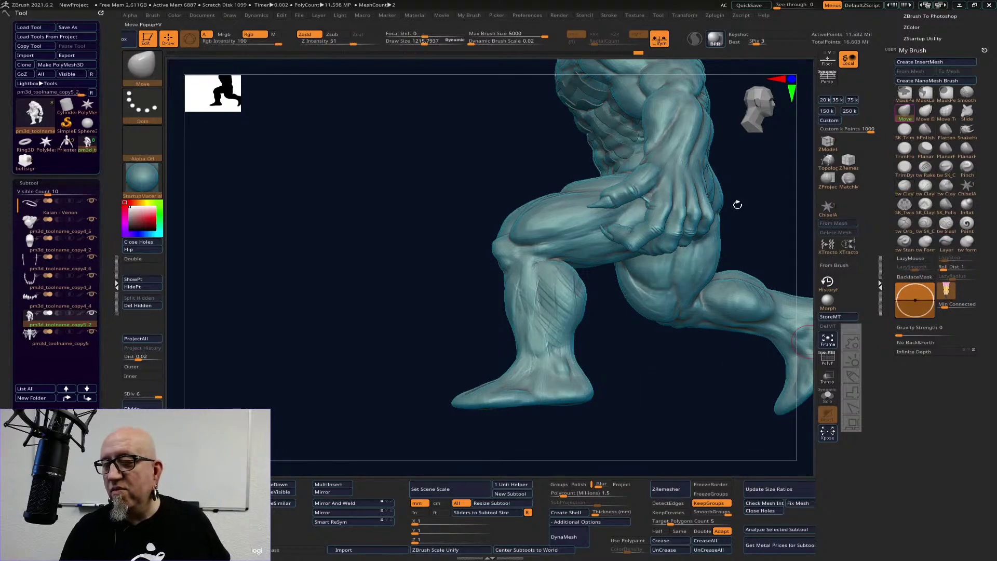
{"action": "left_click_drag", "start_coordinate": [736, 205], "coordinate": [750, 203]}
{"action": "key", "text": "space"}
{"action": "left_click_drag", "start_coordinate": [583, 338], "coordinate": [592, 337]}
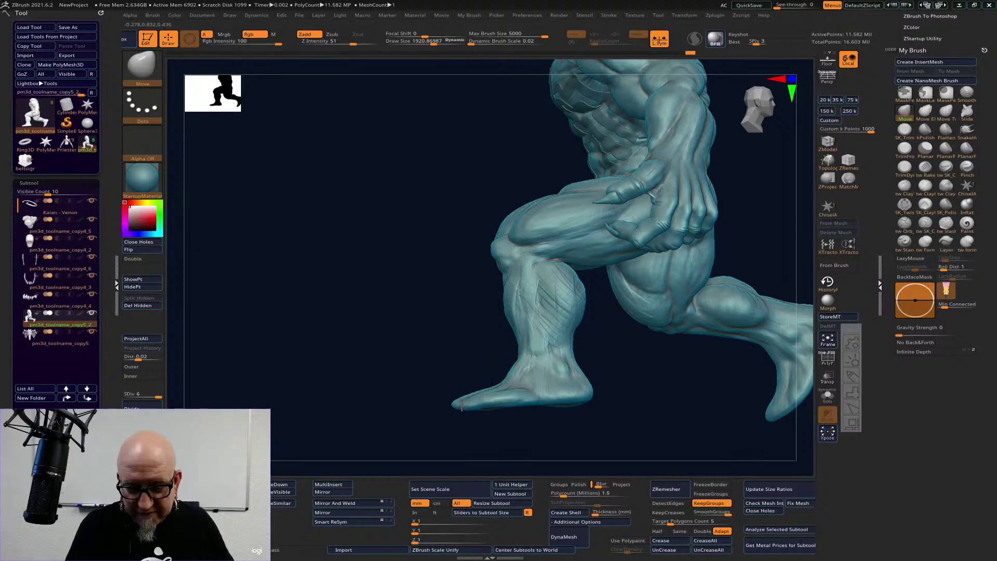
{"action": "left_click_drag", "start_coordinate": [585, 392], "coordinate": [581, 398]}
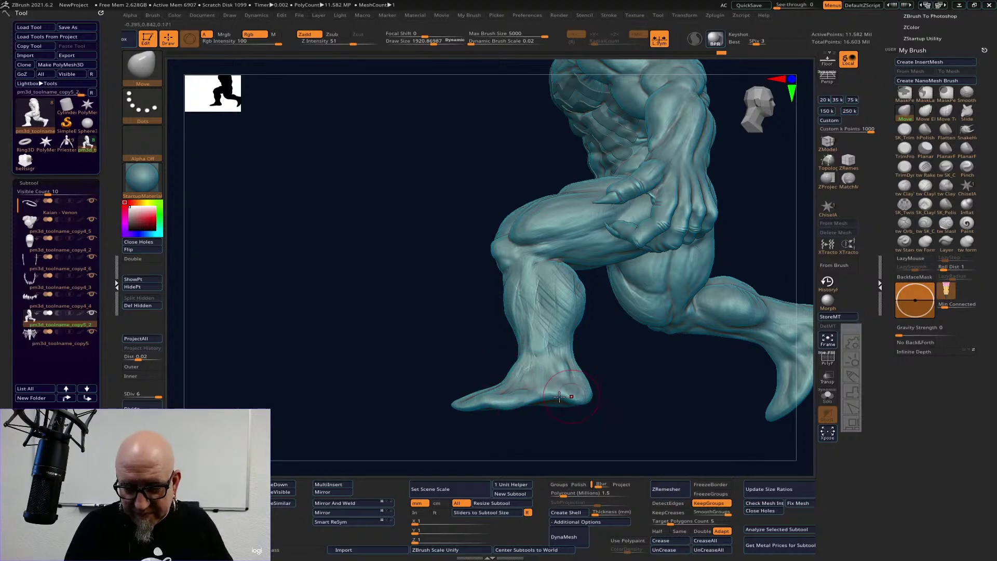
{"action": "left_click_drag", "start_coordinate": [499, 423], "coordinate": [621, 410]}
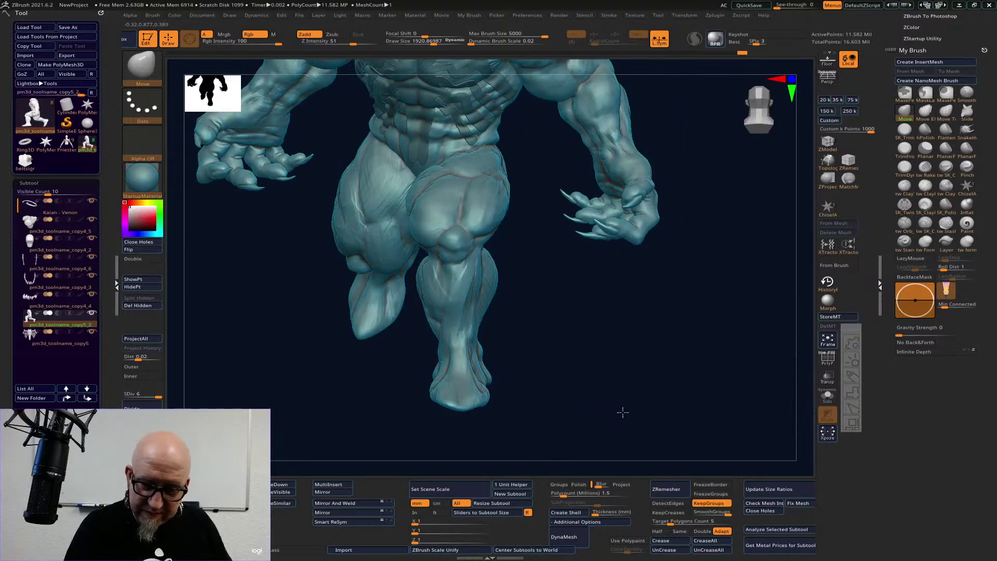
{"action": "left_click_drag", "start_coordinate": [537, 366], "coordinate": [660, 336]}
{"action": "mouse_move", "coordinate": [746, 368]}
{"action": "left_mouse_down"}
{"action": "mouse_move", "coordinate": [678, 413]}
{"action": "mouse_move", "coordinate": [685, 423]}
{"action": "mouse_move", "coordinate": [674, 407]}
{"action": "left_mouse_up"}
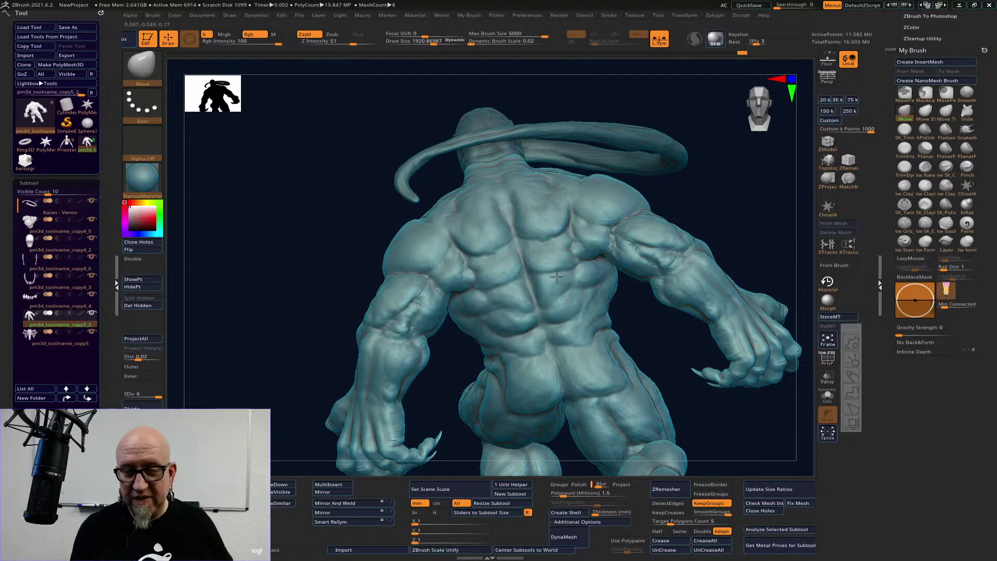
- Add clay strokes to the back muscles beside the spine and below the shoulder blade with the ClayTubes brush
{"action": "key", "text": "ctrl"}
{"action": "left_click", "coordinate": [904, 185]}
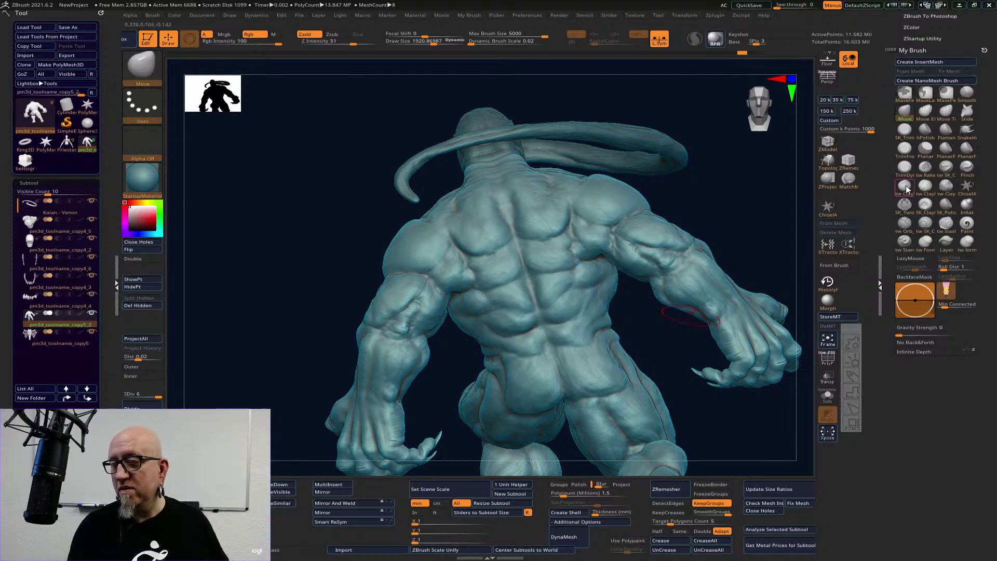
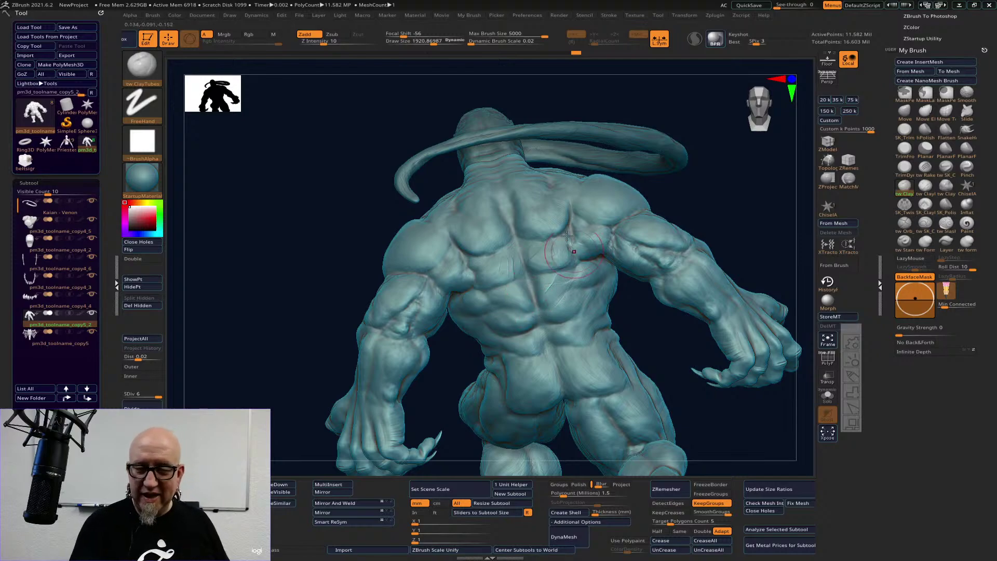
{"action": "right_click_drag", "start_coordinate": [640, 331], "coordinate": [657, 281]}
{"action": "left_click_drag", "start_coordinate": [748, 247], "coordinate": [693, 184], "text": "alt"}
{"action": "left_click_drag", "start_coordinate": [701, 294], "coordinate": [736, 397]}
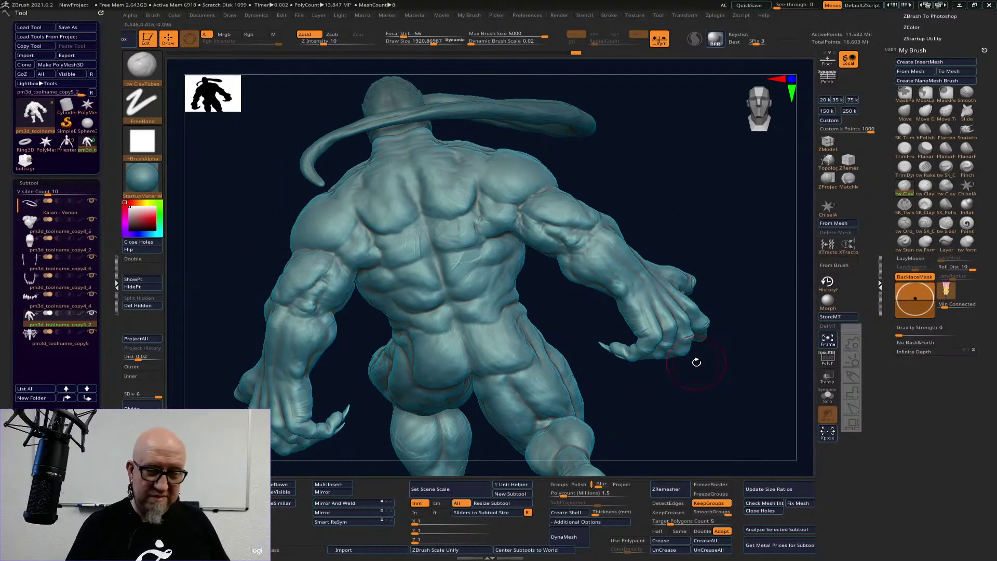
{"action": "left_click_drag", "start_coordinate": [694, 360], "coordinate": [762, 298]}
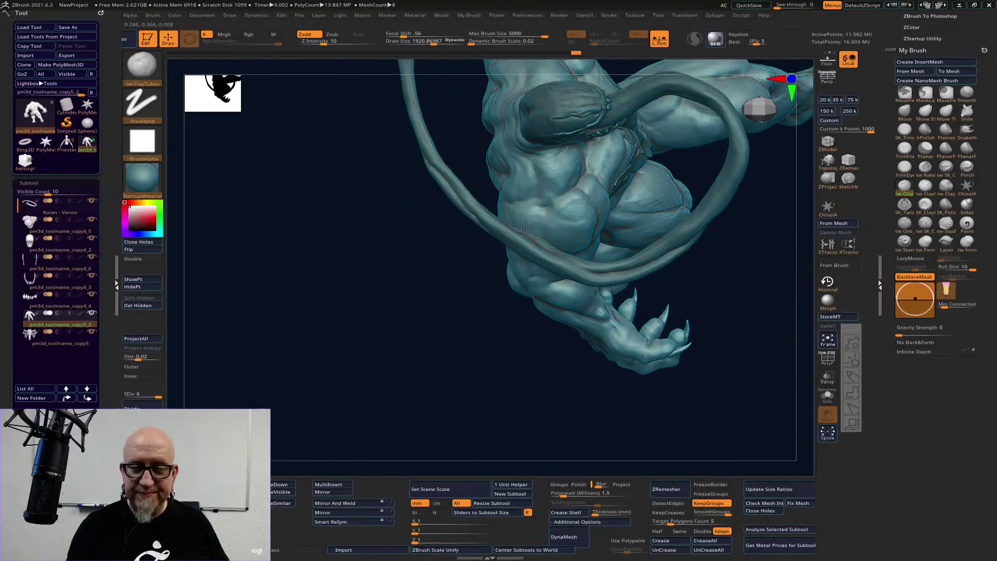
- Add clay strokes to the muscles of the shoulder, upper arm and forearm with the ClayTubes brush at a draw size of about 1921
{"action": "mouse_move", "coordinate": [513, 393]}
{"action": "left_mouse_down"}
{"action": "mouse_move", "coordinate": [520, 333]}
{"action": "mouse_move", "coordinate": [564, 298]}
{"action": "left_mouse_up"}
{"action": "left_click_drag", "start_coordinate": [518, 222], "coordinate": [515, 238]}
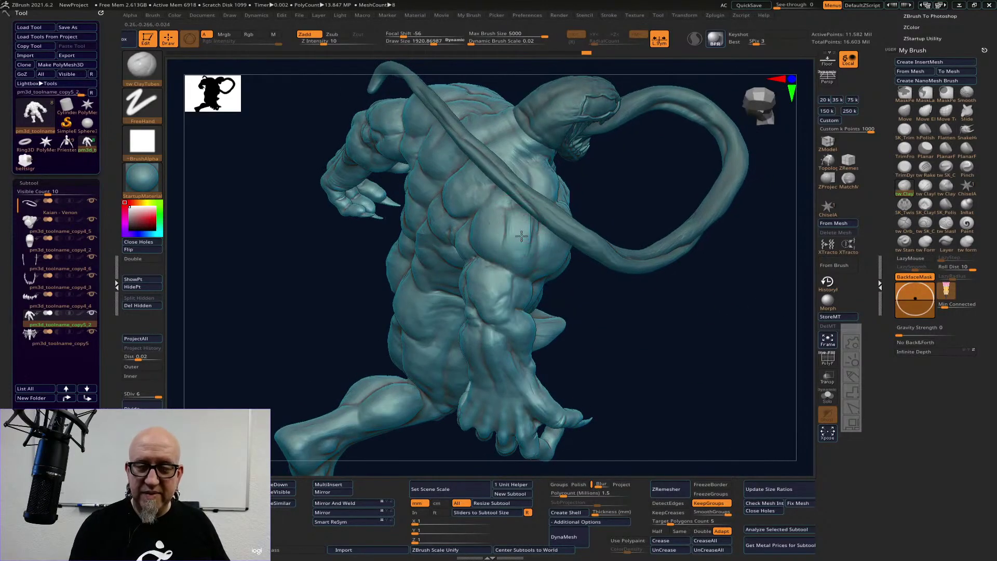
{"action": "left_click_drag", "start_coordinate": [597, 291], "coordinate": [544, 235]}
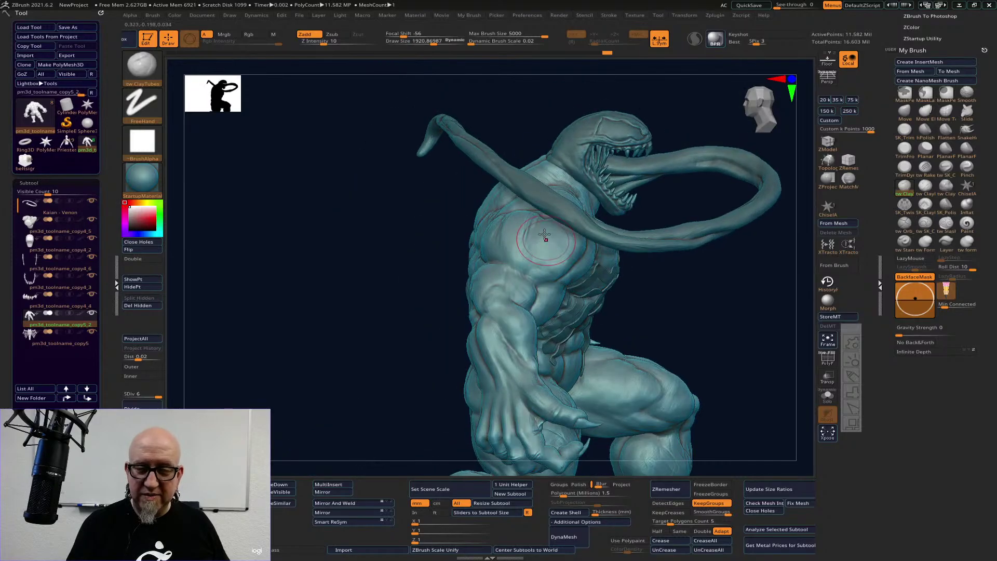
{"action": "left_click_drag", "start_coordinate": [655, 291], "coordinate": [581, 244]}
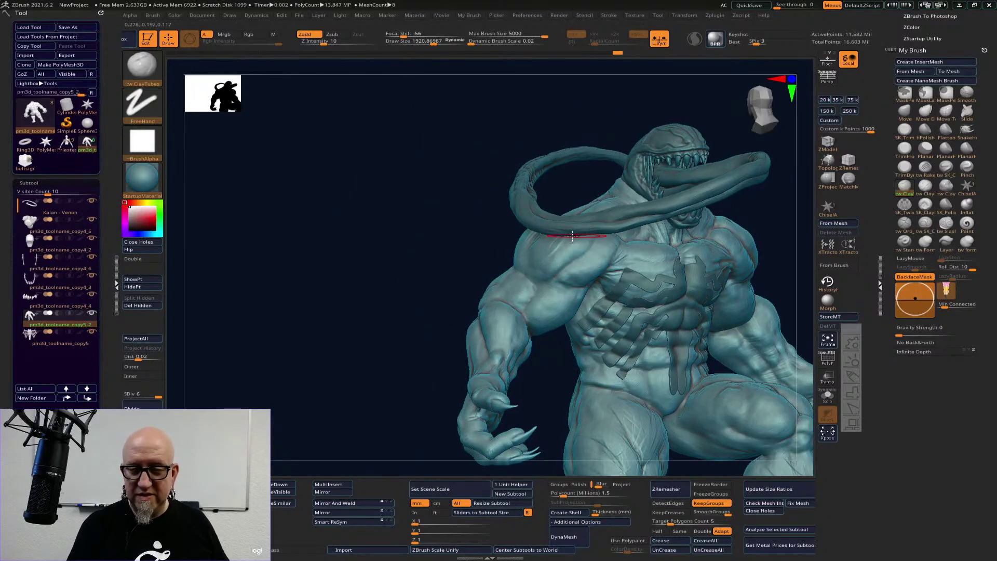
{"action": "left_click_drag", "start_coordinate": [391, 397], "coordinate": [334, 407]}
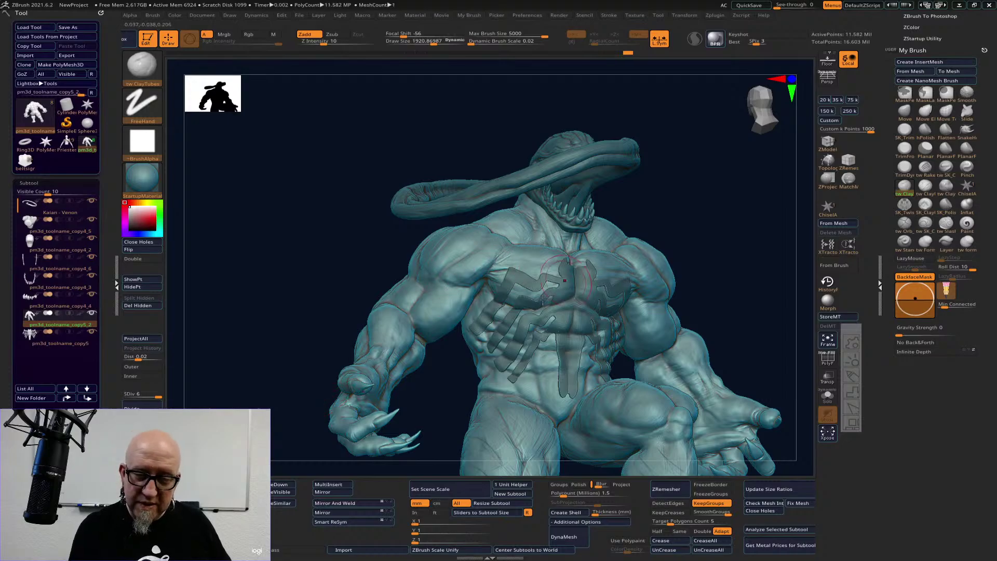
{"action": "left_click_drag", "start_coordinate": [447, 412], "coordinate": [357, 408]}
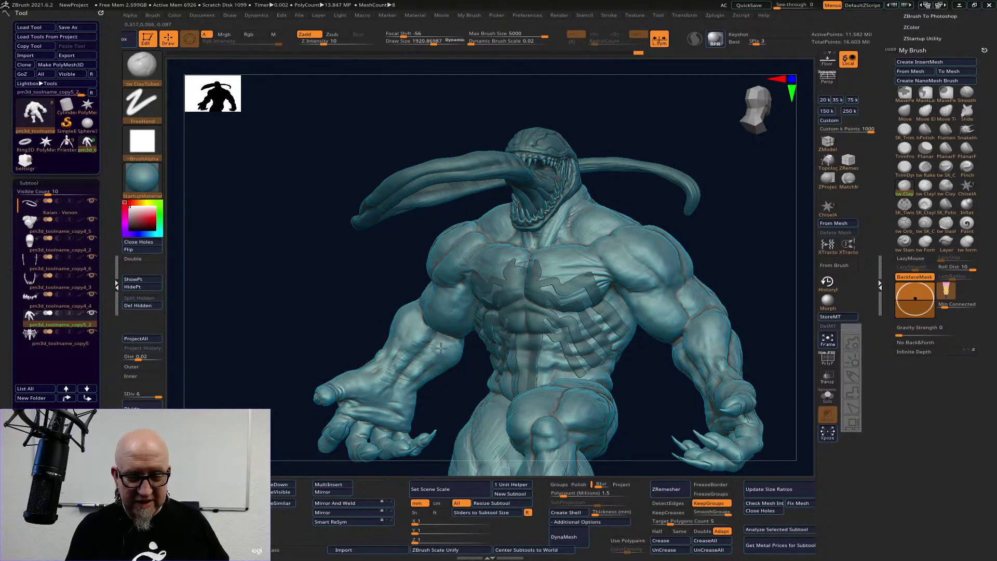
{"action": "right_click_drag", "start_coordinate": [443, 365], "coordinate": [563, 327]}
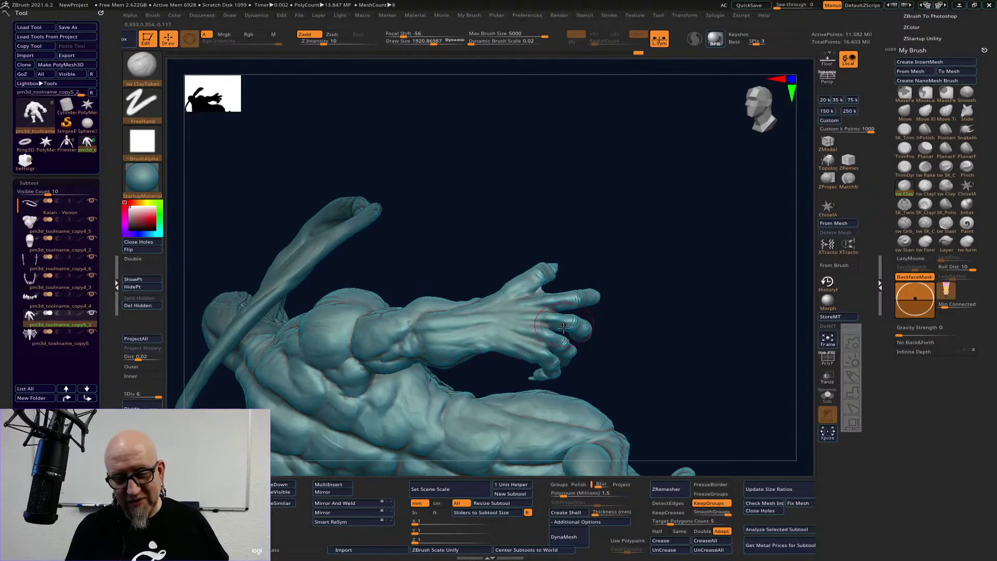
{"action": "mouse_move", "coordinate": [596, 297]}
{"action": "right_mouse_down"}
{"action": "mouse_move", "coordinate": [647, 296]}
{"action": "mouse_move", "coordinate": [632, 349]}
{"action": "mouse_move", "coordinate": [668, 281]}
{"action": "mouse_move", "coordinate": [658, 250]}
{"action": "mouse_move", "coordinate": [732, 278]}
{"action": "mouse_move", "coordinate": [667, 264]}
{"action": "mouse_move", "coordinate": [501, 362]}
{"action": "right_mouse_up"}
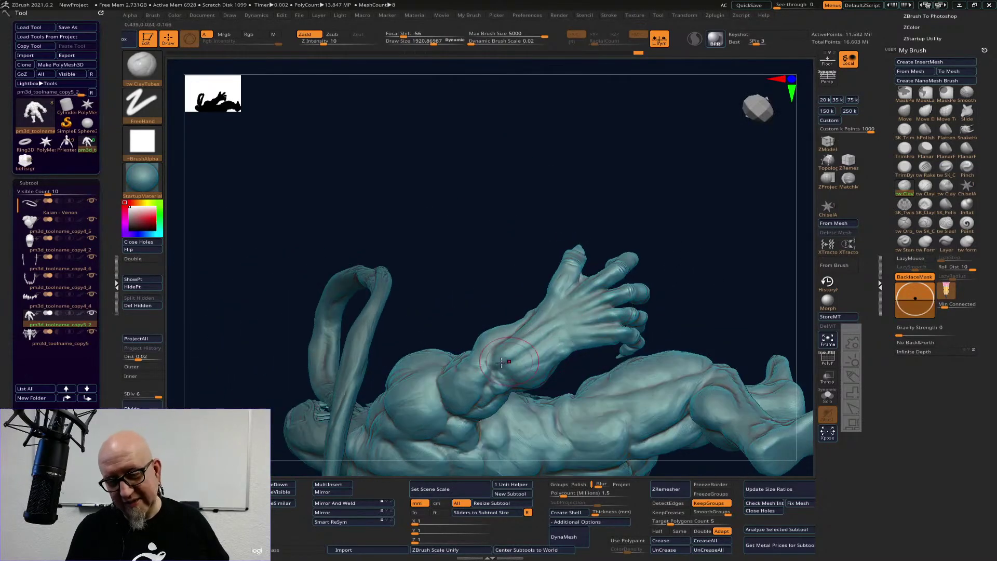
{"action": "right_click_drag", "start_coordinate": [609, 296], "coordinate": [718, 227]}
{"action": "mouse_move", "coordinate": [703, 266]}
{"action": "right_mouse_down"}
{"action": "mouse_move", "coordinate": [679, 247]}
{"action": "mouse_move", "coordinate": [723, 260]}
{"action": "mouse_move", "coordinate": [621, 249]}
{"action": "mouse_move", "coordinate": [734, 247]}
{"action": "mouse_move", "coordinate": [692, 380]}
{"action": "mouse_move", "coordinate": [587, 341]}
{"action": "right_mouse_up"}
{"action": "right_click_drag", "start_coordinate": [667, 410], "coordinate": [631, 345]}
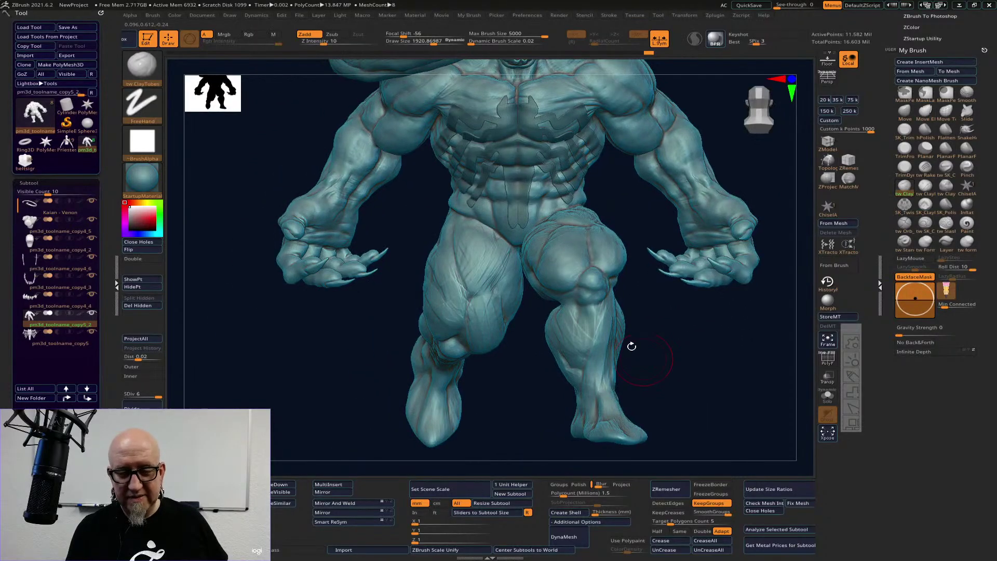
- Refine the forward leg's shin and calf down to the ankle with ClayTubes and Smooth strokes
{"action": "right_click_drag", "start_coordinate": [678, 383], "coordinate": [584, 362]}
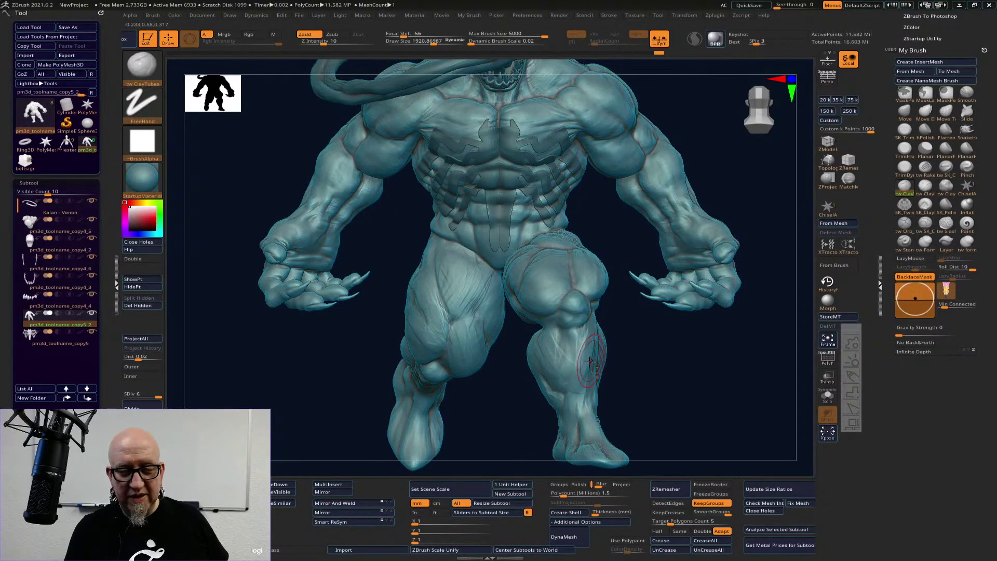
{"action": "right_click_drag", "start_coordinate": [470, 302], "coordinate": [633, 401]}
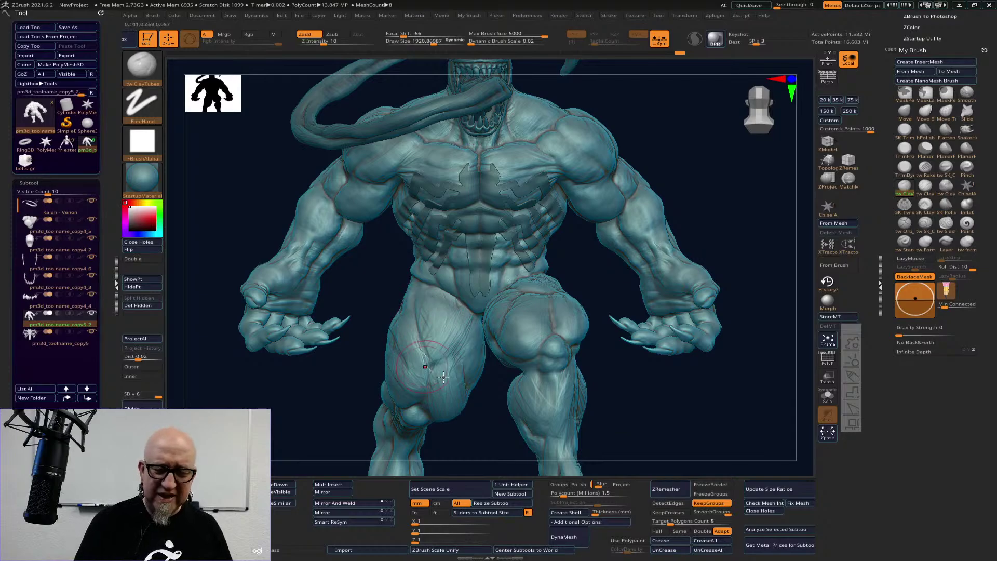
{"action": "right_click_drag", "start_coordinate": [626, 415], "coordinate": [618, 349], "text": "alt"}
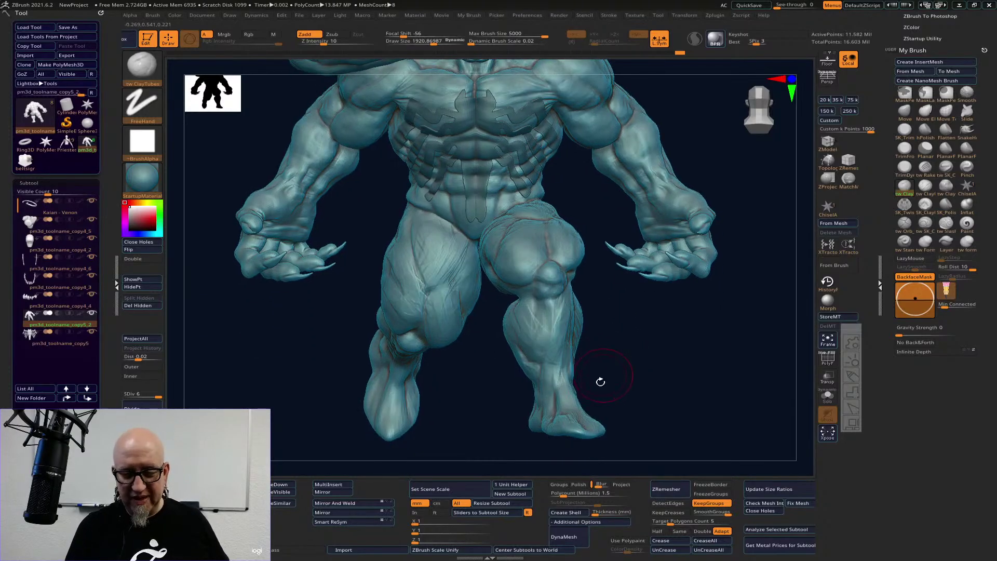
{"action": "left_click_drag", "start_coordinate": [549, 305], "coordinate": [549, 389]}
{"action": "mouse_move", "coordinate": [556, 331]}
{"action": "left_mouse_down"}
{"action": "mouse_move", "coordinate": [565, 266]}
{"action": "mouse_move", "coordinate": [549, 361]}
{"action": "left_mouse_up"}
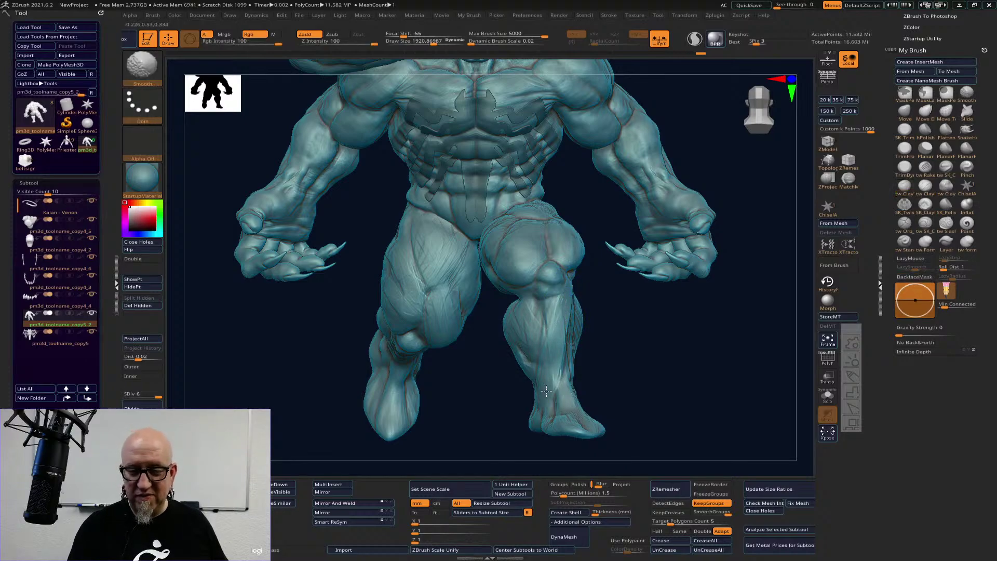
{"action": "left_click_drag", "start_coordinate": [625, 353], "coordinate": [571, 325]}
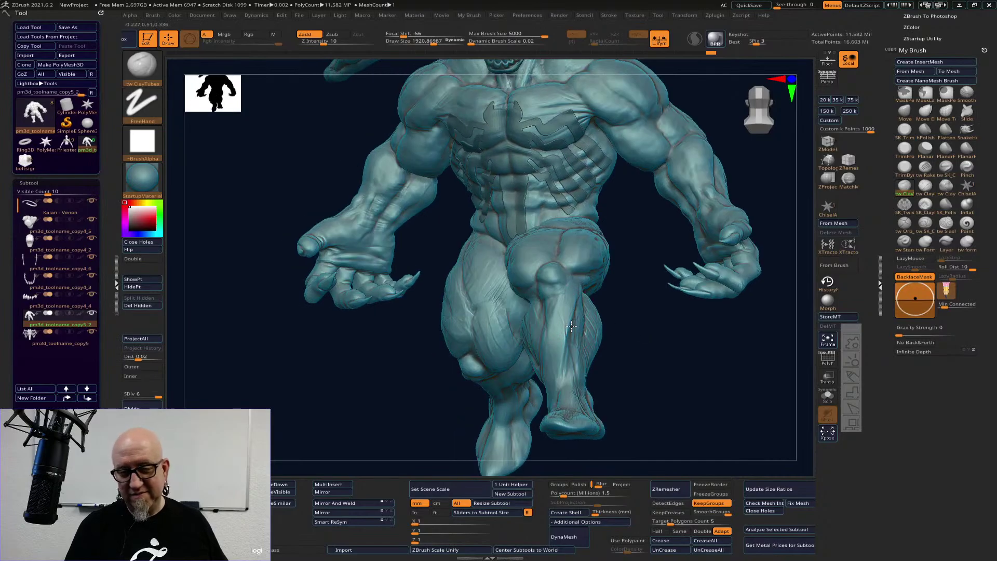
{"action": "left_click_drag", "start_coordinate": [618, 374], "coordinate": [636, 396]}
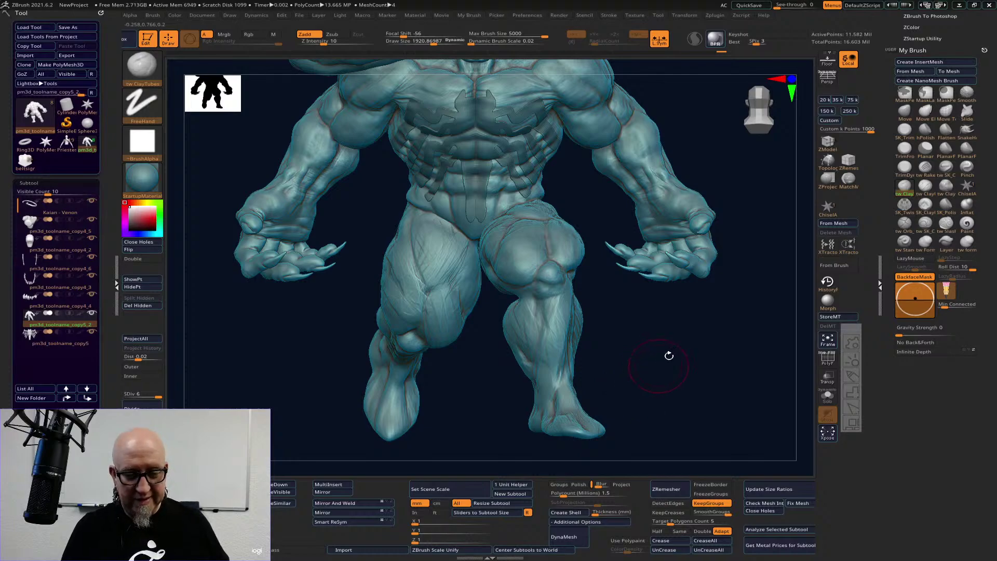
{"action": "left_click_drag", "start_coordinate": [669, 356], "coordinate": [703, 334]}
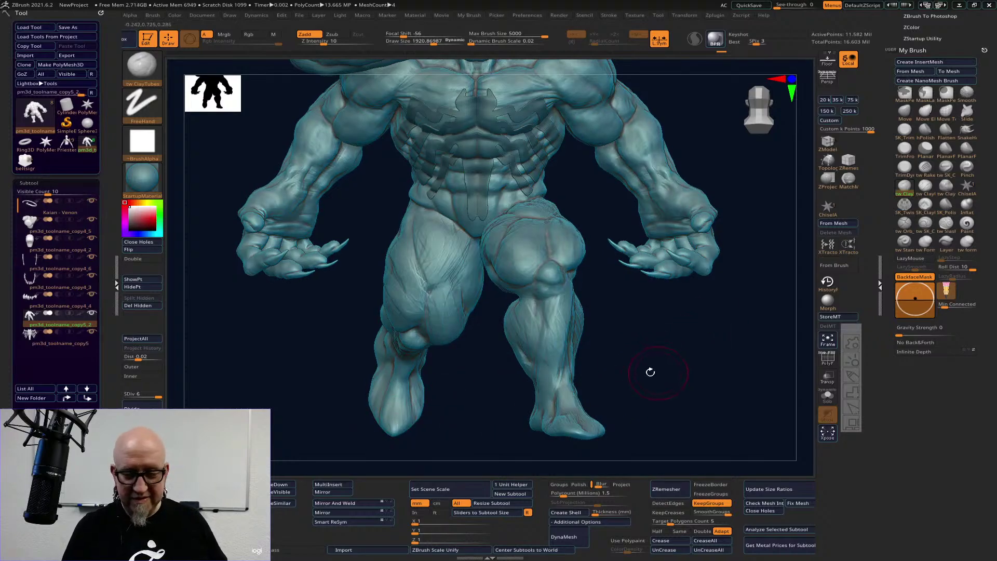
{"action": "left_click_drag", "start_coordinate": [667, 378], "coordinate": [622, 338], "text": "alt"}
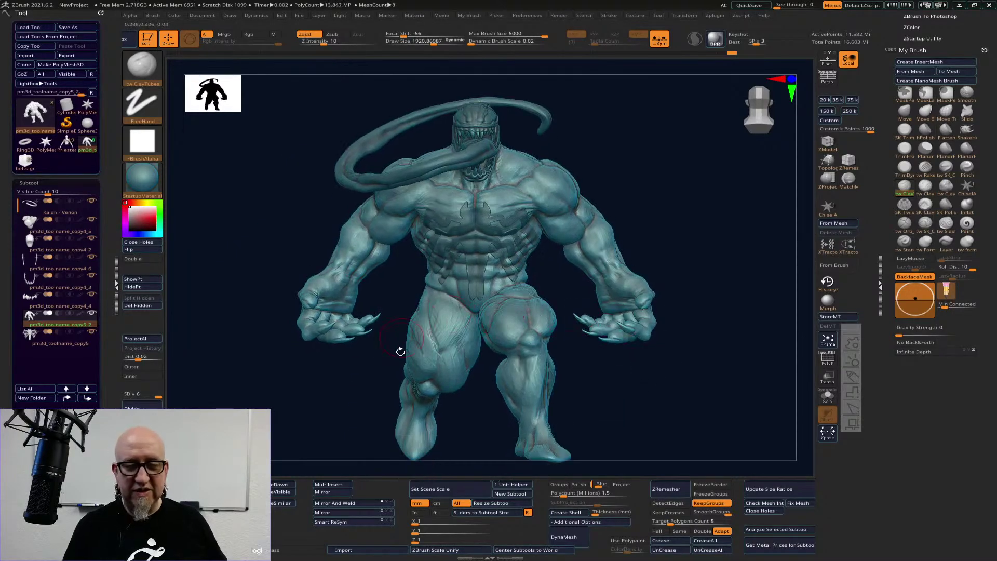
- Paint a mask over the front of both thighs, knees and lower legs with the MaskPen brush
{"action": "key", "text": "ctrl"}
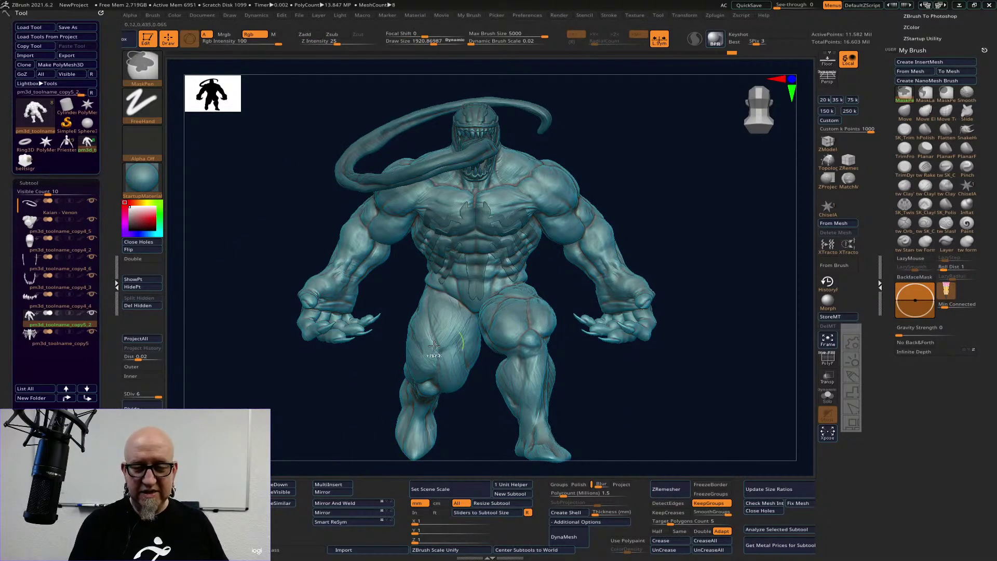
{"action": "mouse_move", "coordinate": [434, 346]}
{"action": "left_mouse_down", "text": "ctrl"}
{"action": "mouse_move", "coordinate": [540, 325]}
{"action": "mouse_move", "coordinate": [442, 343]}
{"action": "mouse_move", "coordinate": [524, 335]}
{"action": "mouse_move", "coordinate": [545, 395]}
{"action": "left_mouse_up", "text": "ctrl"}
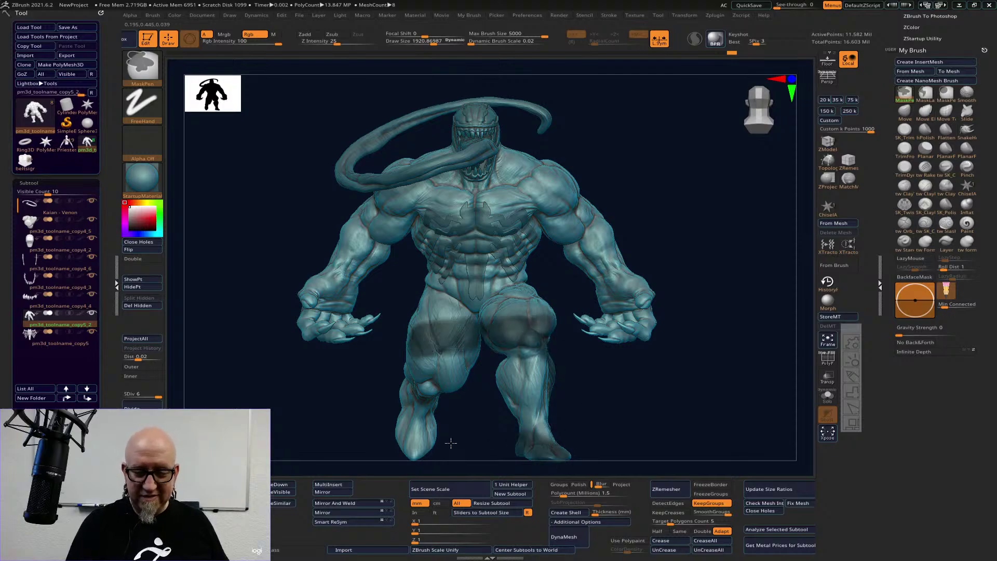
{"action": "mouse_move", "coordinate": [451, 442]}
{"action": "left_mouse_down", "text": "ctrl"}
{"action": "mouse_move", "coordinate": [431, 363]}
{"action": "mouse_move", "coordinate": [478, 423]}
{"action": "mouse_move", "coordinate": [561, 413]}
{"action": "left_mouse_up", "text": "ctrl"}
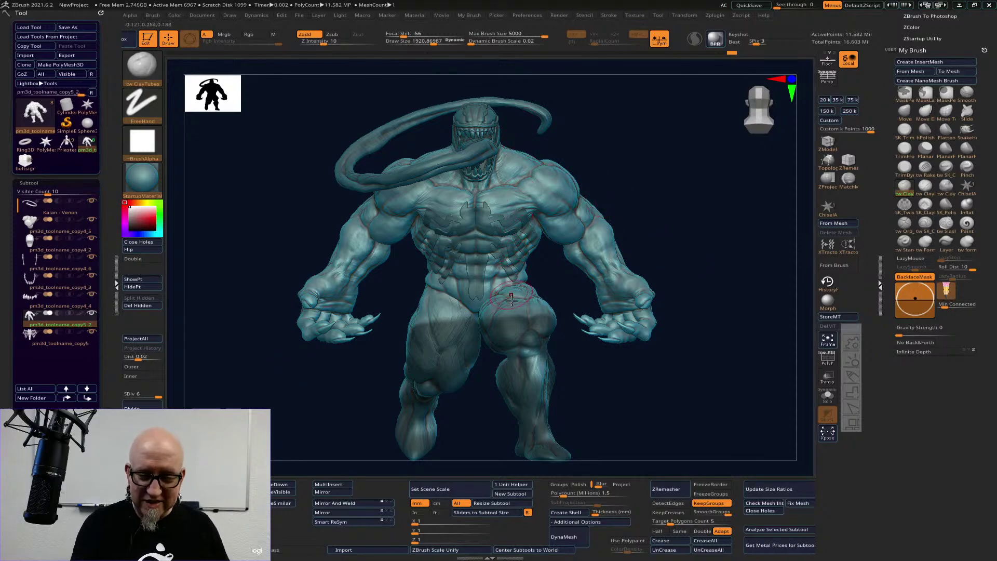
{"action": "key", "text": "ctrl"}
{"action": "mouse_move", "coordinate": [494, 311]}
{"action": "left_mouse_down", "text": "ctrl"}
{"action": "mouse_move", "coordinate": [431, 314]}
{"action": "mouse_move", "coordinate": [418, 446]}
{"action": "mouse_move", "coordinate": [537, 403]}
{"action": "left_mouse_up", "text": "ctrl"}
- Extend the leg mask around the sides and back of the forward thigh, both lower legs and both feet
{"action": "mouse_move", "coordinate": [619, 375]}
{"action": "left_mouse_down"}
{"action": "mouse_move", "coordinate": [690, 378]}
{"action": "mouse_move", "coordinate": [727, 364]}
{"action": "mouse_move", "coordinate": [640, 349]}
{"action": "left_mouse_up"}
{"action": "key", "text": "ctrl"}
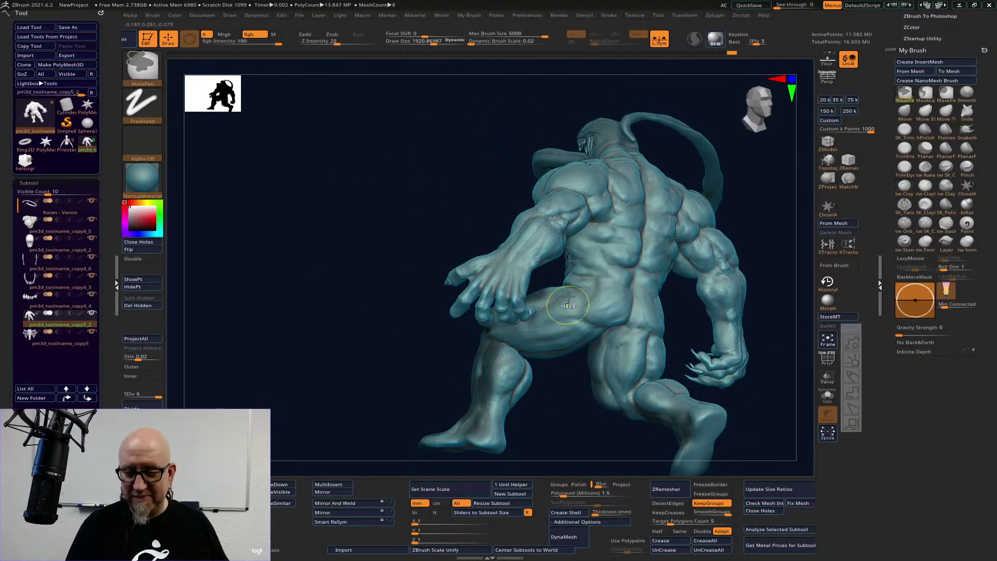
{"action": "right_click_drag", "start_coordinate": [567, 383], "coordinate": [506, 347]}
{"action": "mouse_move", "coordinate": [506, 347]}
{"action": "left_mouse_down", "text": "ctrl"}
{"action": "mouse_move", "coordinate": [519, 388]}
{"action": "mouse_move", "coordinate": [536, 375]}
{"action": "left_mouse_up", "text": "ctrl"}
{"action": "mouse_move", "coordinate": [591, 430]}
{"action": "left_mouse_down"}
{"action": "mouse_move", "coordinate": [616, 473]}
{"action": "mouse_move", "coordinate": [639, 410]}
{"action": "mouse_move", "coordinate": [658, 431]}
{"action": "left_mouse_up"}
{"action": "right_click_drag", "start_coordinate": [658, 431], "coordinate": [706, 404]}
{"action": "left_click_drag", "start_coordinate": [706, 405], "coordinate": [628, 429], "text": "ctrl"}
{"action": "mouse_move", "coordinate": [685, 443]}
{"action": "right_mouse_down"}
{"action": "mouse_move", "coordinate": [760, 453]}
{"action": "mouse_move", "coordinate": [783, 427]}
{"action": "mouse_move", "coordinate": [650, 354]}
{"action": "right_mouse_up"}
{"action": "mouse_move", "coordinate": [597, 375]}
{"action": "left_mouse_down", "text": "ctrl"}
{"action": "mouse_move", "coordinate": [683, 386]}
{"action": "mouse_move", "coordinate": [649, 425]}
{"action": "left_mouse_up", "text": "ctrl"}
{"action": "mouse_move", "coordinate": [461, 367]}
{"action": "left_mouse_down", "text": "ctrl"}
{"action": "mouse_move", "coordinate": [455, 419]}
{"action": "mouse_move", "coordinate": [381, 429]}
{"action": "left_mouse_up", "text": "ctrl"}
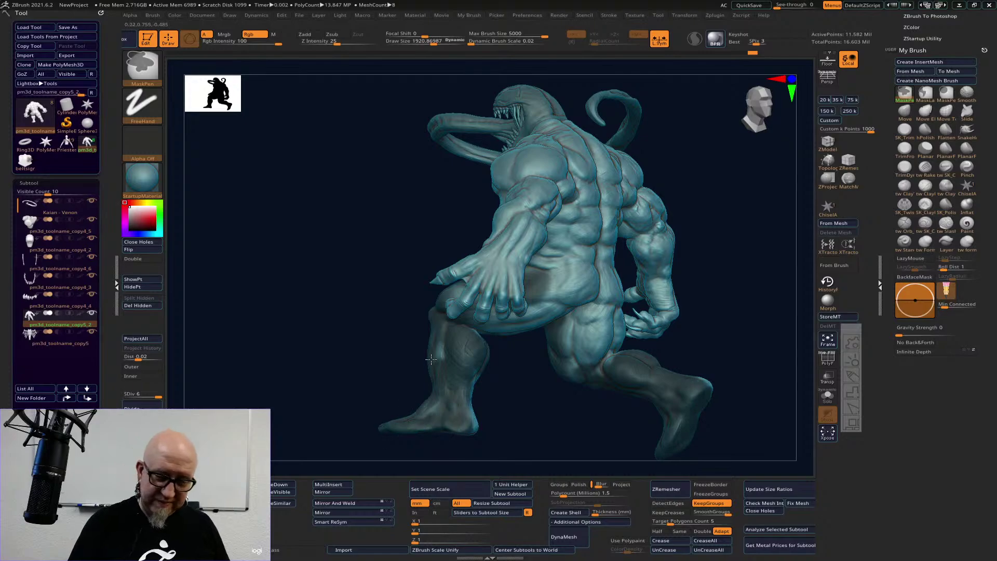
{"action": "mouse_move", "coordinate": [328, 461]}
{"action": "left_mouse_down", "text": "ctrl"}
{"action": "mouse_move", "coordinate": [488, 419]}
{"action": "mouse_move", "coordinate": [513, 330]}
{"action": "left_mouse_up", "text": "ctrl"}
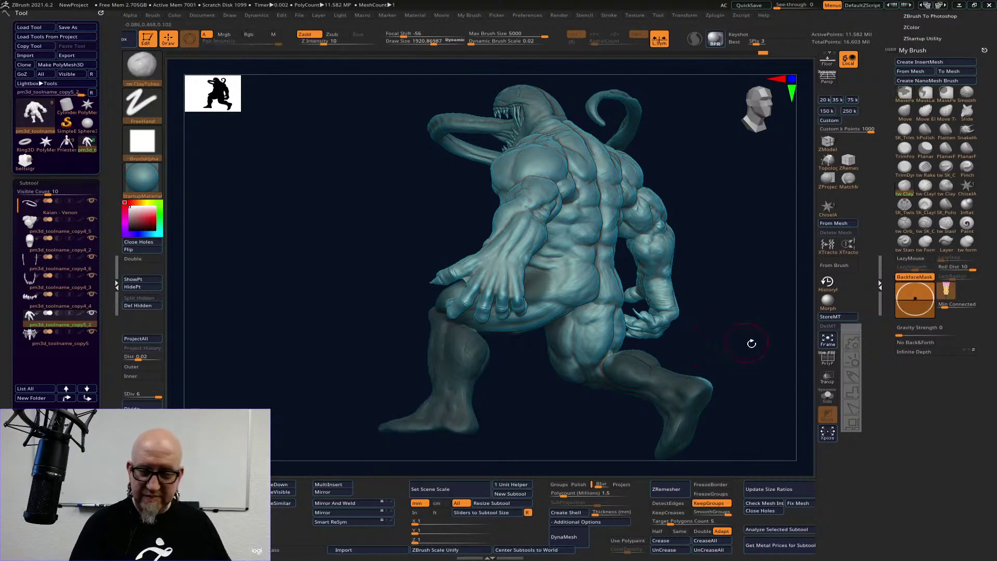
{"action": "right_click_drag", "start_coordinate": [749, 340], "coordinate": [585, 352]}
{"action": "left_click_drag", "start_coordinate": [512, 441], "coordinate": [651, 374], "text": "ctrl"}
- Frame the head in profile and mark the stretched strands joining the upper and lower jaws at the mouth corner in red
{"action": "right_click_drag", "start_coordinate": [774, 361], "coordinate": [605, 373]}
{"action": "right_click_drag", "start_coordinate": [694, 291], "coordinate": [649, 327], "text": "alt"}
{"action": "right_click_drag", "start_coordinate": [290, 249], "coordinate": [467, 446]}
{"action": "mouse_move", "coordinate": [698, 235]}
{"action": "right_mouse_down", "text": "alt"}
{"action": "mouse_move", "coordinate": [716, 307]}
{"action": "mouse_move", "coordinate": [712, 289]}
{"action": "right_mouse_up", "text": "alt"}
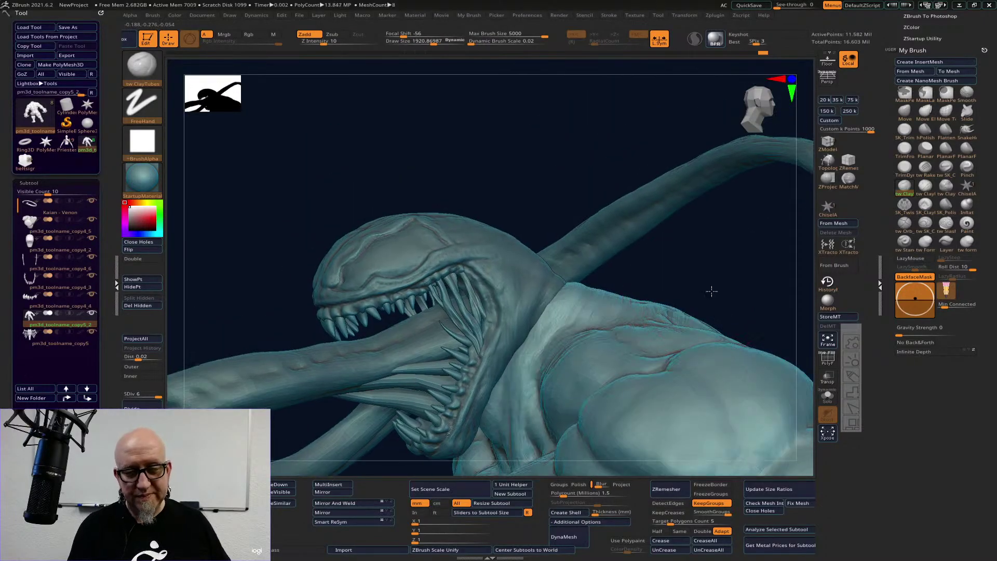
{"action": "right_click_drag", "start_coordinate": [439, 299], "coordinate": [709, 290], "text": "alt"}
{"action": "key", "text": "shift"}
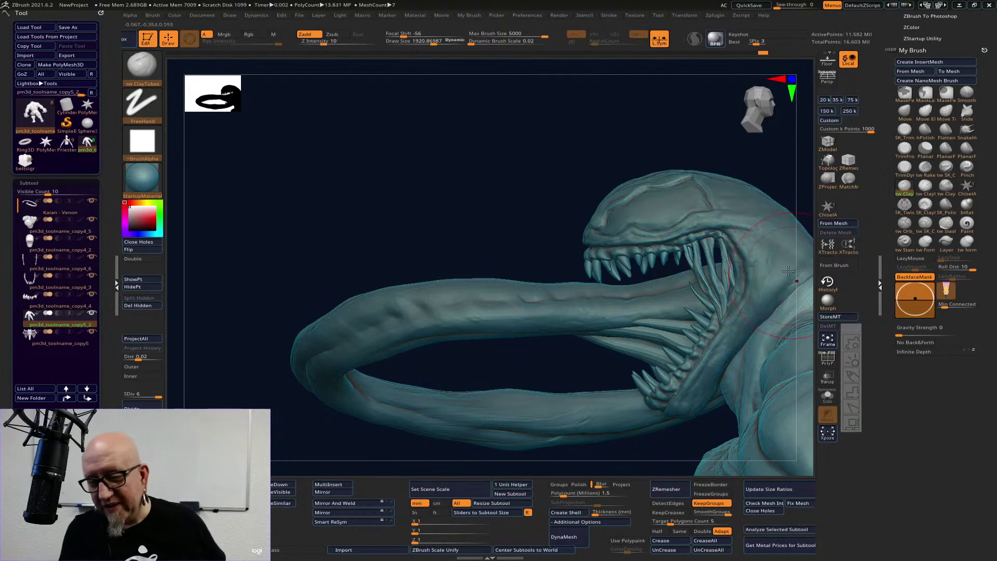
{"action": "left_click", "coordinate": [851, 375]}
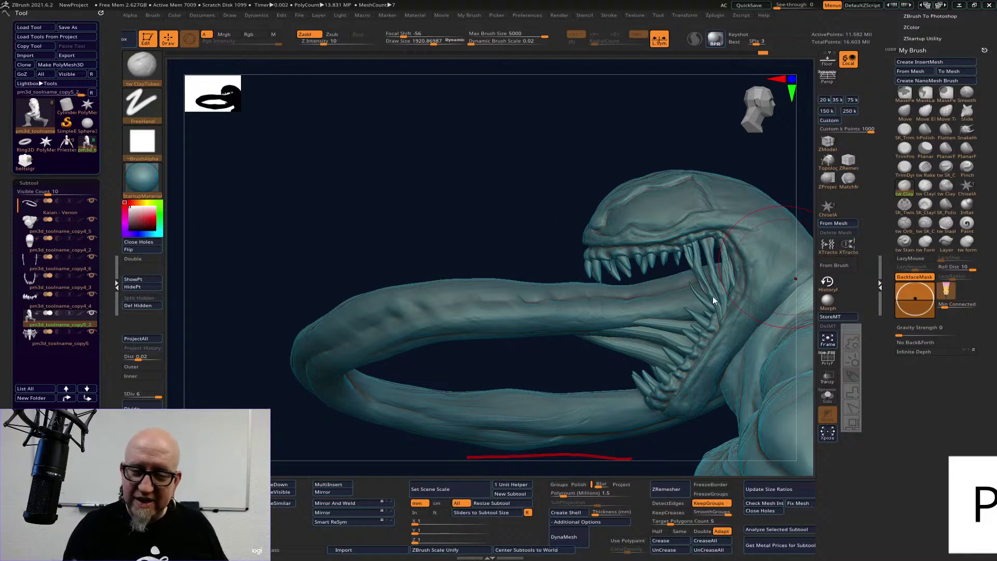
{"action": "mouse_move", "coordinate": [698, 256]}
{"action": "left_mouse_down"}
{"action": "mouse_move", "coordinate": [706, 284]}
{"action": "mouse_move", "coordinate": [697, 250]}
{"action": "left_mouse_up"}
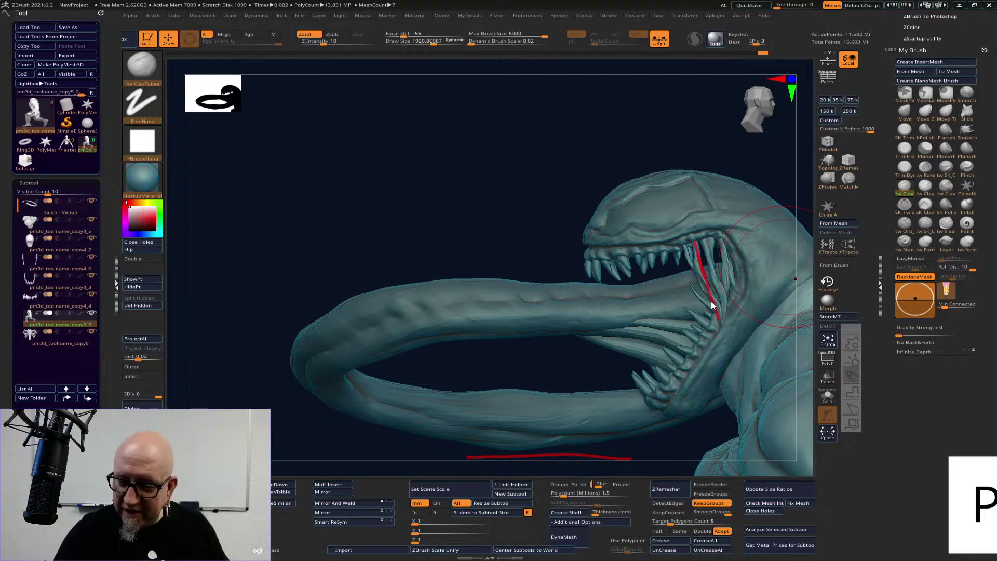
{"action": "left_click_drag", "start_coordinate": [711, 304], "coordinate": [720, 339]}
{"action": "left_click_drag", "start_coordinate": [700, 273], "coordinate": [703, 291]}
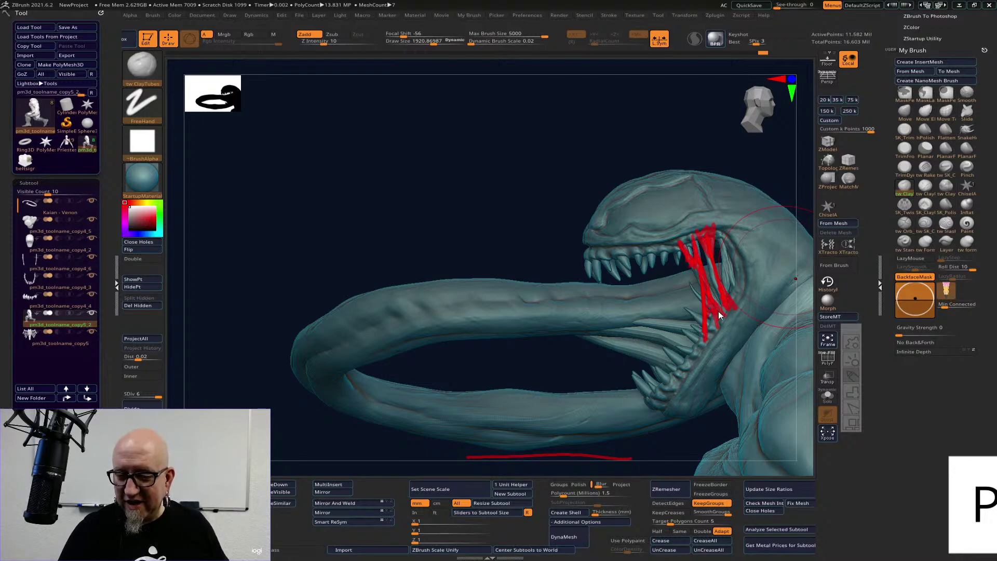
{"action": "left_click_drag", "start_coordinate": [731, 267], "coordinate": [731, 289]}
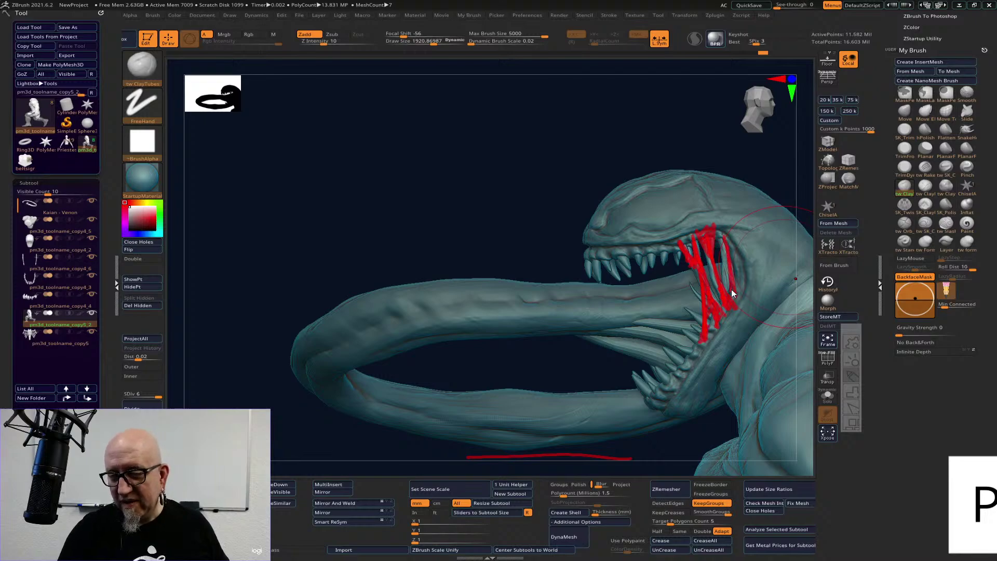
- Sketch diagonal red strands from the face across the long tongue, and clear all the annotations
{"action": "left_click_drag", "start_coordinate": [650, 208], "coordinate": [424, 381]}
{"action": "mouse_move", "coordinate": [457, 352]}
{"action": "left_mouse_down"}
{"action": "mouse_move", "coordinate": [567, 276]}
{"action": "mouse_move", "coordinate": [491, 338]}
{"action": "left_mouse_up"}
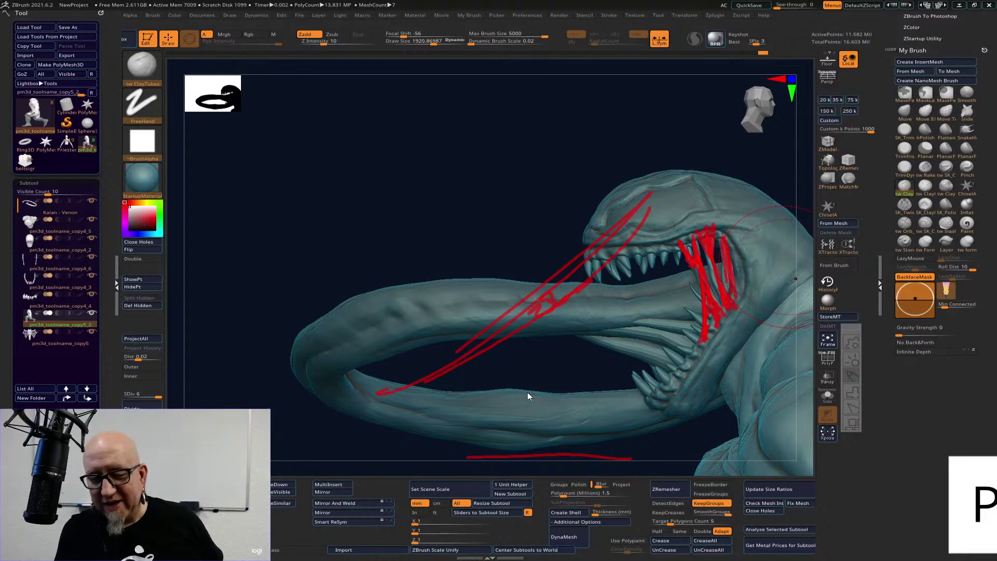
{"action": "key", "text": "Escape"}
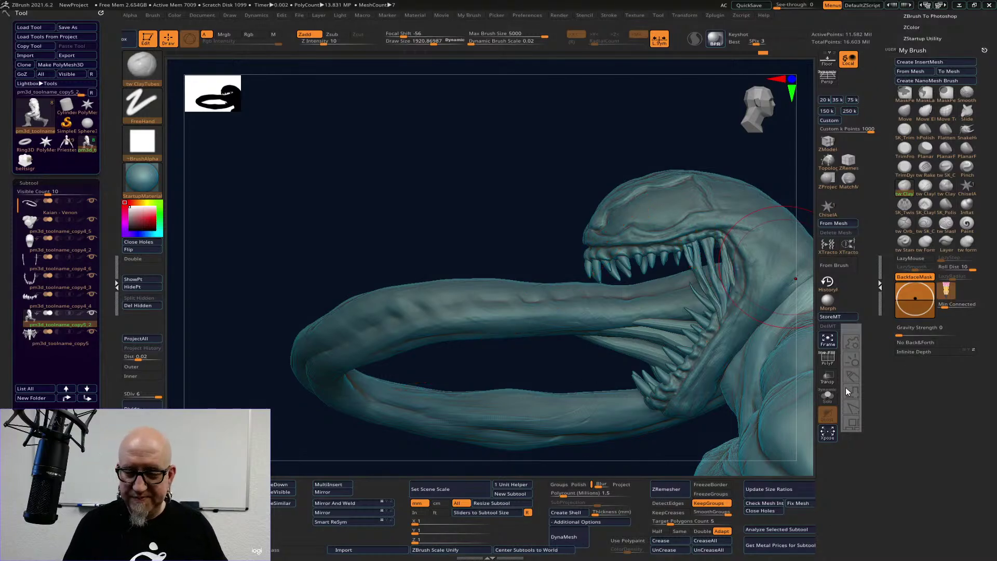
- Outline a large irregular red frame around the head and tongue, with one long diagonal strand across its opening
{"action": "left_click", "coordinate": [851, 377]}
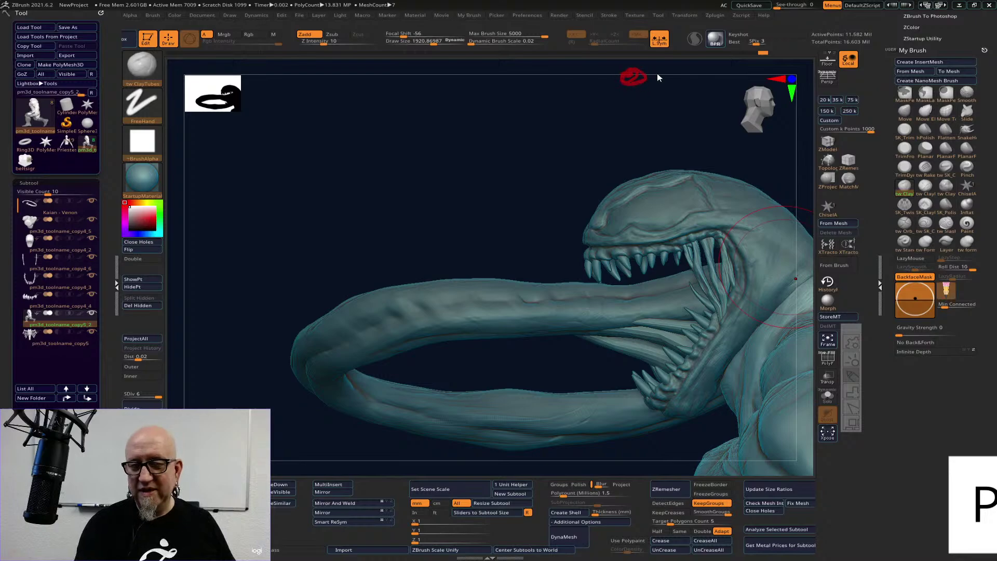
{"action": "left_click_drag", "start_coordinate": [296, 462], "coordinate": [561, 460]}
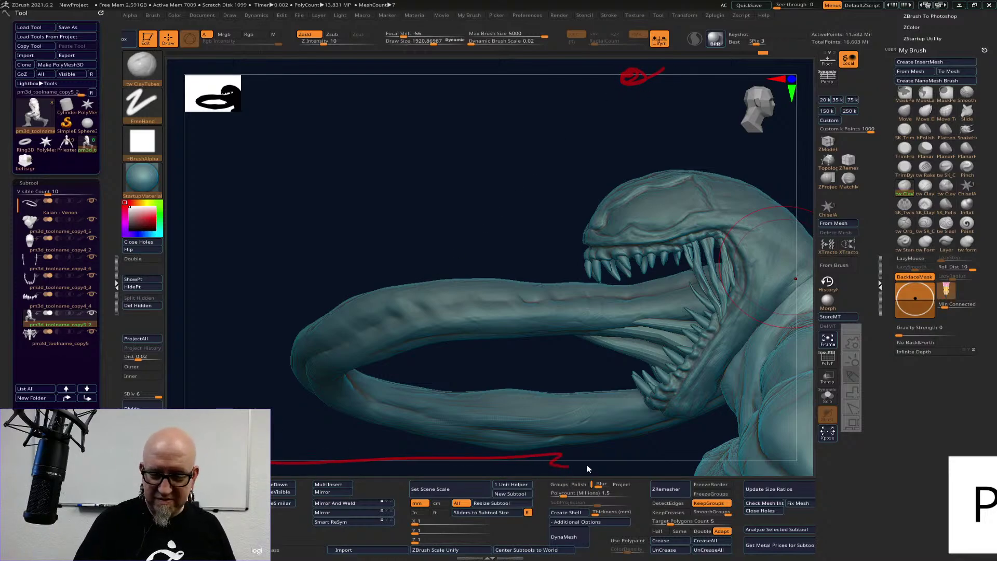
{"action": "left_click_drag", "start_coordinate": [763, 130], "coordinate": [486, 50]}
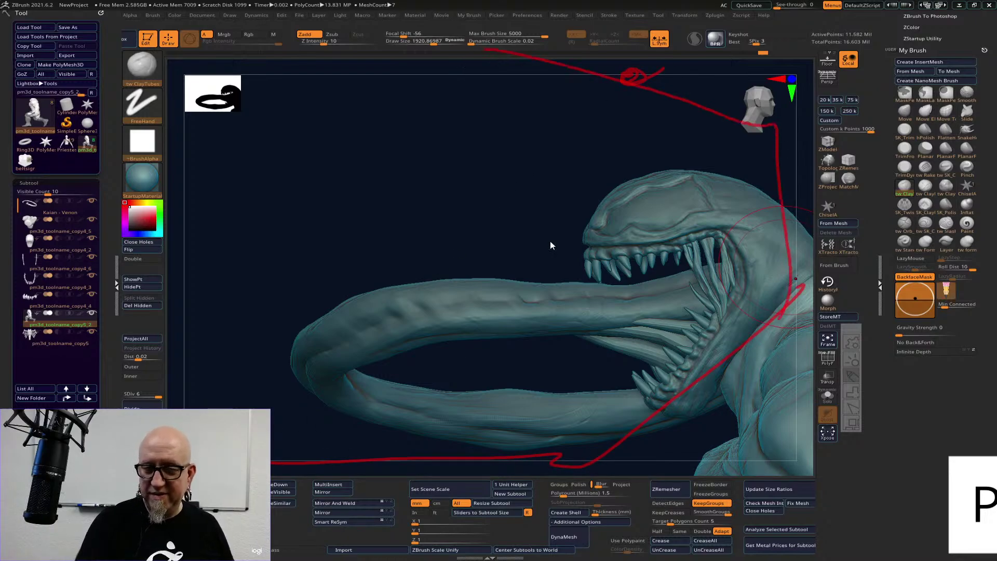
{"action": "left_click_drag", "start_coordinate": [645, 80], "coordinate": [298, 444]}
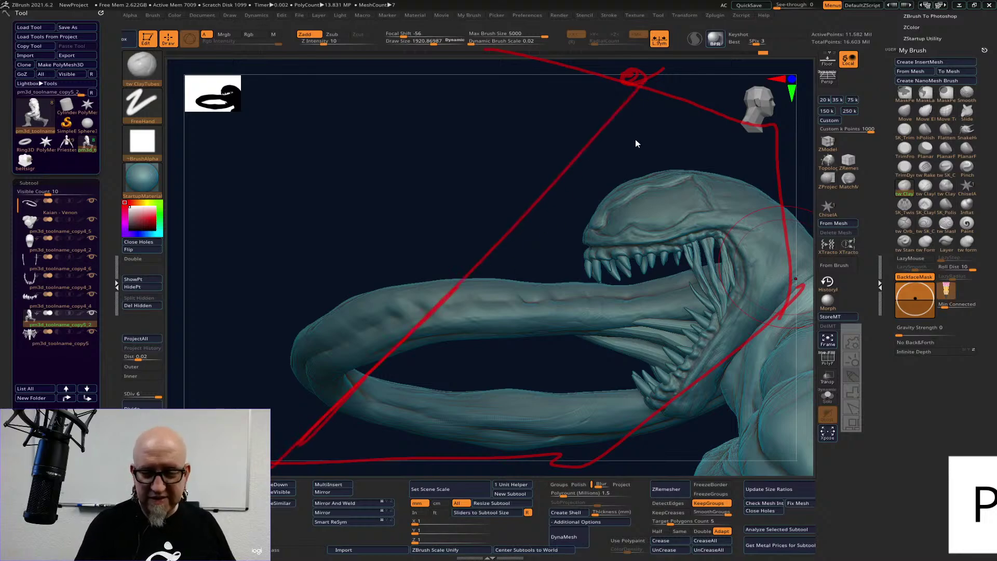
- Sketch more long diagonal red strands across the tongue loop, branching toward the upper and lower edges of the frame
{"action": "mouse_move", "coordinate": [610, 141]}
{"action": "left_mouse_down"}
{"action": "mouse_move", "coordinate": [553, 229]}
{"action": "mouse_move", "coordinate": [449, 467]}
{"action": "left_mouse_up"}
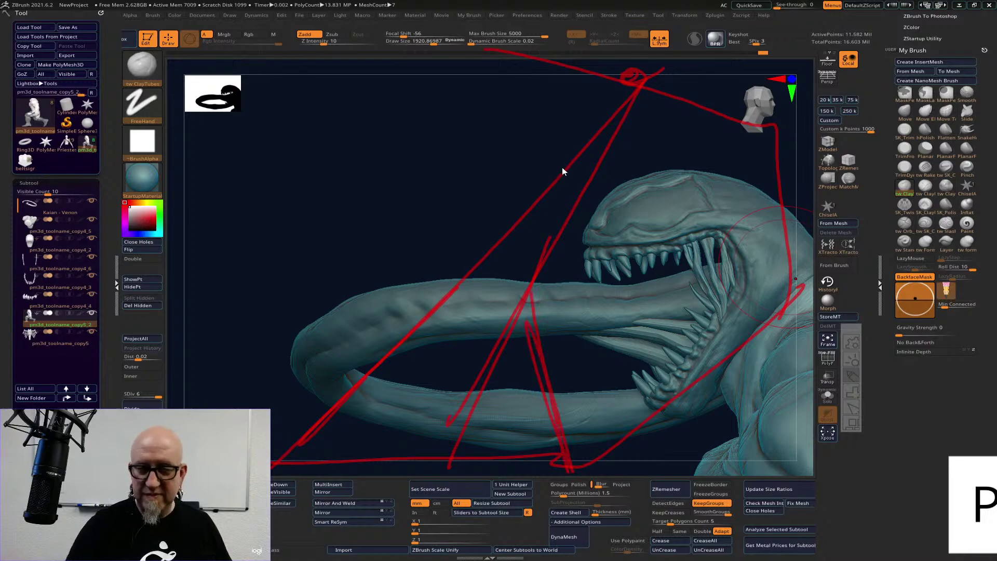
{"action": "mouse_move", "coordinate": [562, 171]}
{"action": "left_mouse_down"}
{"action": "mouse_move", "coordinate": [580, 95]}
{"action": "mouse_move", "coordinate": [565, 157]}
{"action": "left_mouse_up"}
{"action": "left_click_drag", "start_coordinate": [616, 97], "coordinate": [436, 297]}
{"action": "left_click_drag", "start_coordinate": [567, 197], "coordinate": [407, 455]}
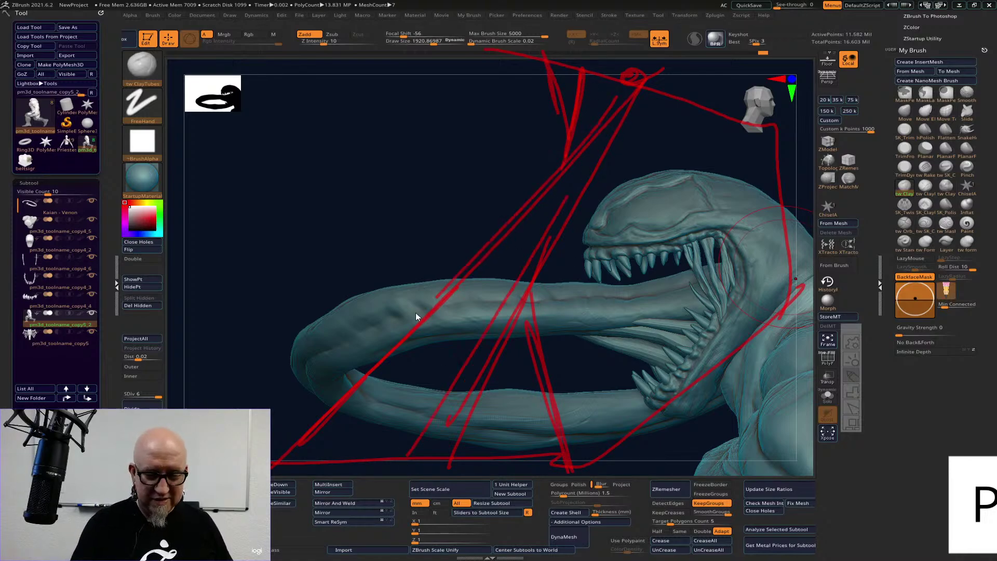
{"action": "left_click_drag", "start_coordinate": [427, 304], "coordinate": [270, 437]}
{"action": "left_click_drag", "start_coordinate": [355, 370], "coordinate": [270, 433]}
{"action": "left_click_drag", "start_coordinate": [327, 381], "coordinate": [270, 414]}
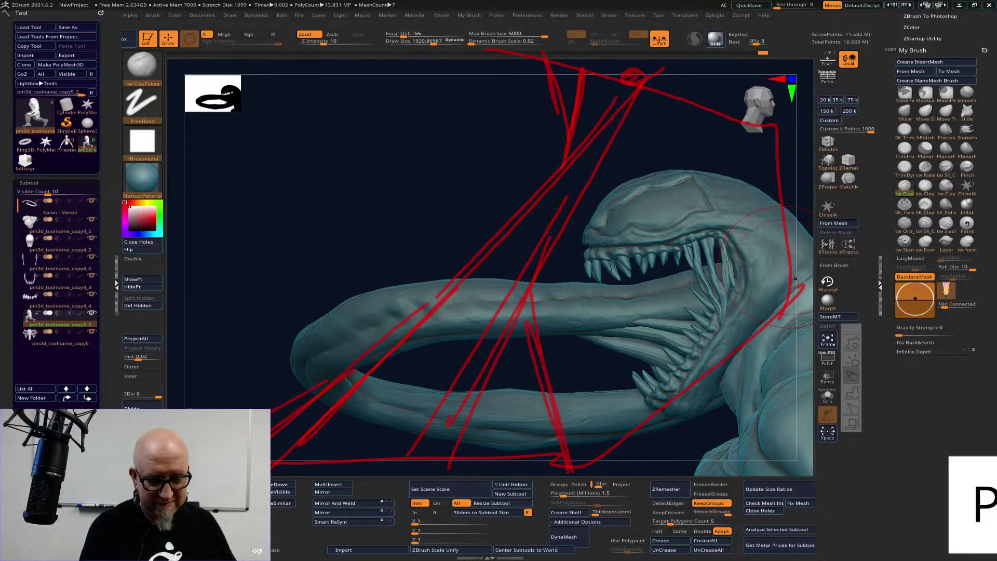
- Thicken the central red strand and split it into fanned branches where it meets the lower edge of the frame
{"action": "left_click_drag", "start_coordinate": [546, 382], "coordinate": [566, 419]}
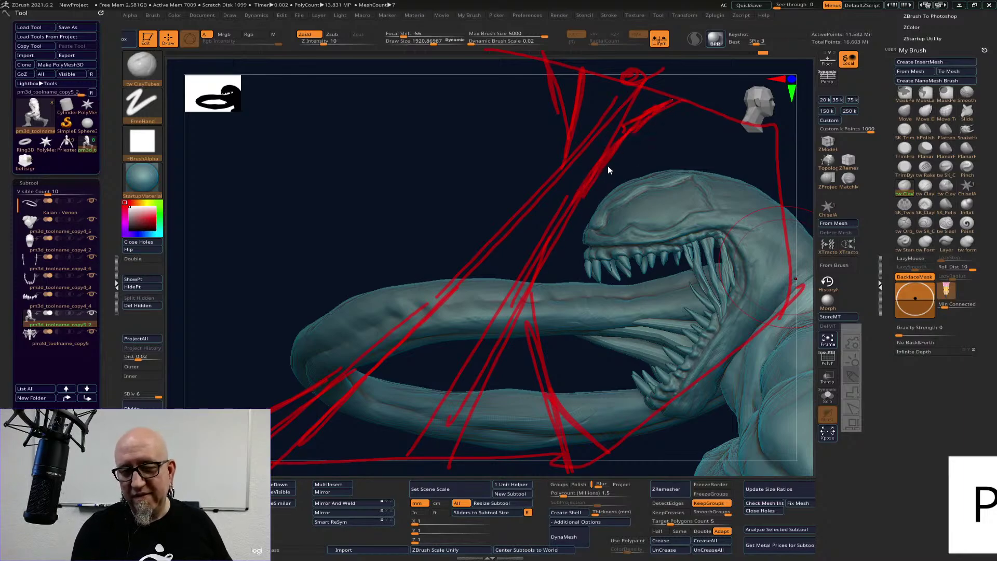
{"action": "mouse_move", "coordinate": [608, 167]}
{"action": "left_mouse_down"}
{"action": "mouse_move", "coordinate": [560, 222]}
{"action": "mouse_move", "coordinate": [546, 378]}
{"action": "left_mouse_up"}
{"action": "left_click_drag", "start_coordinate": [511, 345], "coordinate": [609, 444]}
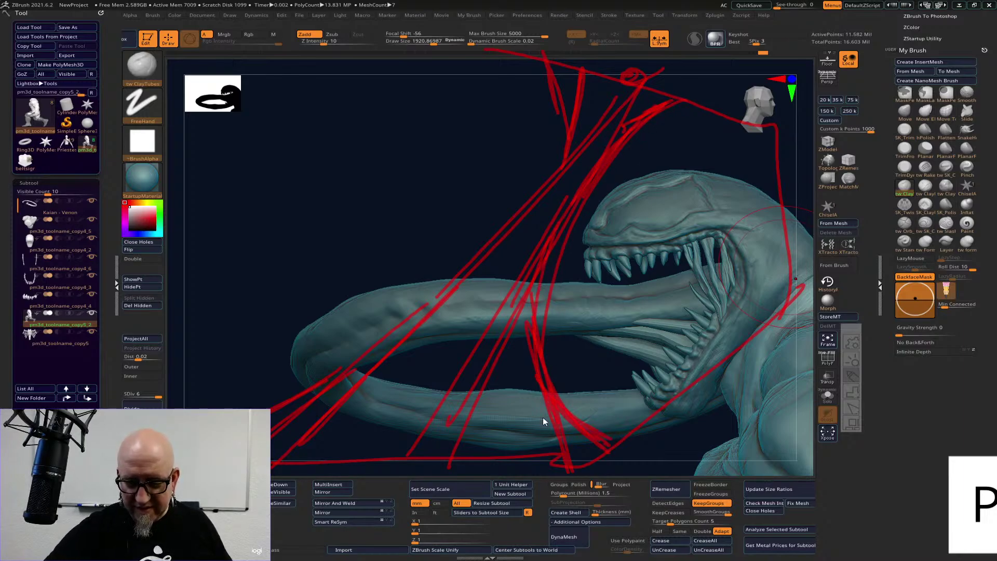
{"action": "left_click_drag", "start_coordinate": [541, 391], "coordinate": [538, 456]}
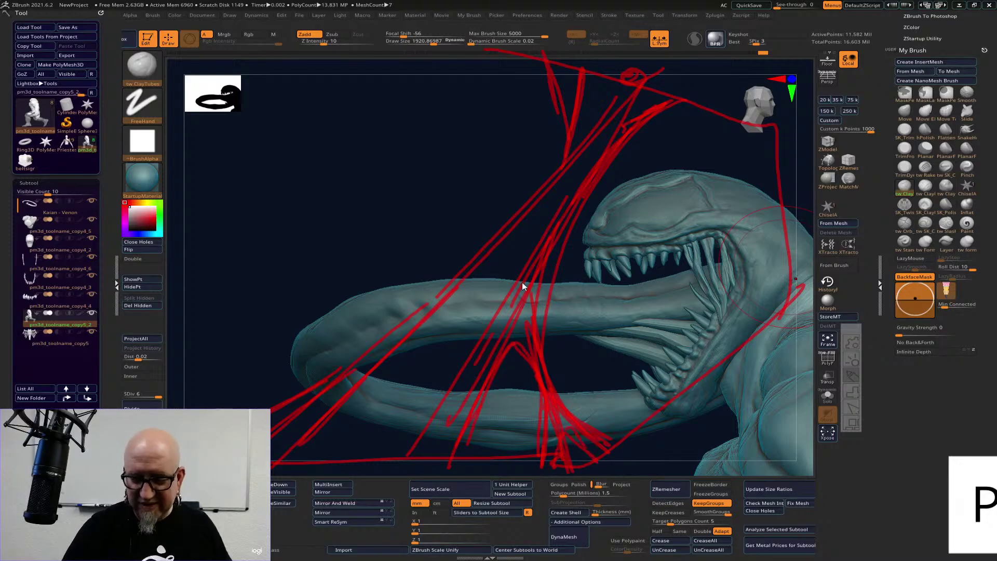
{"action": "mouse_move", "coordinate": [521, 282]}
{"action": "left_mouse_down"}
{"action": "mouse_move", "coordinate": [419, 442]}
{"action": "mouse_move", "coordinate": [520, 295]}
{"action": "mouse_move", "coordinate": [550, 213]}
{"action": "mouse_move", "coordinate": [538, 199]}
{"action": "mouse_move", "coordinate": [436, 310]}
{"action": "left_mouse_up"}
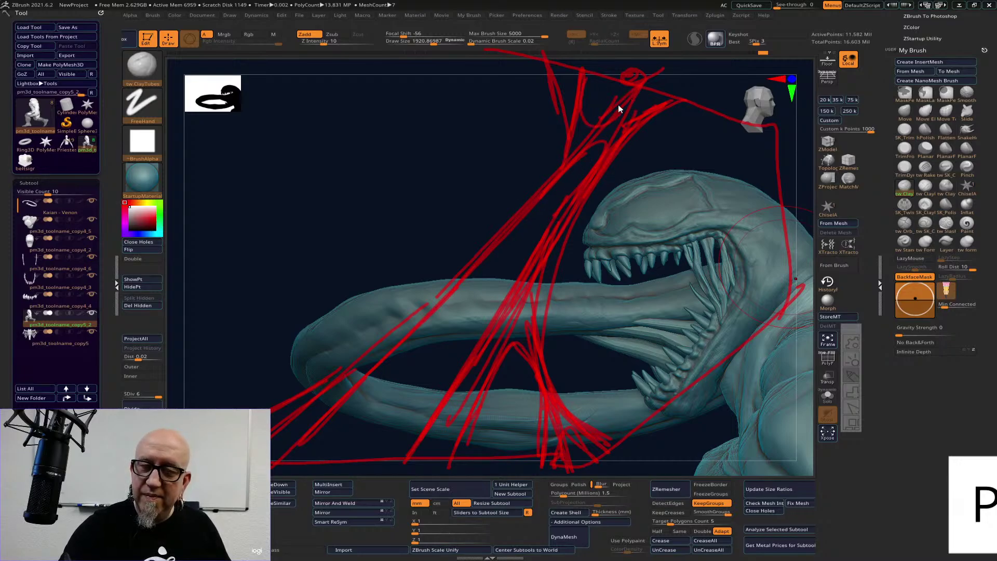
- Reinforce the upper and outer red strands and draw curved webbing between their attachment points along the frame
{"action": "left_click_drag", "start_coordinate": [544, 57], "coordinate": [556, 115]}
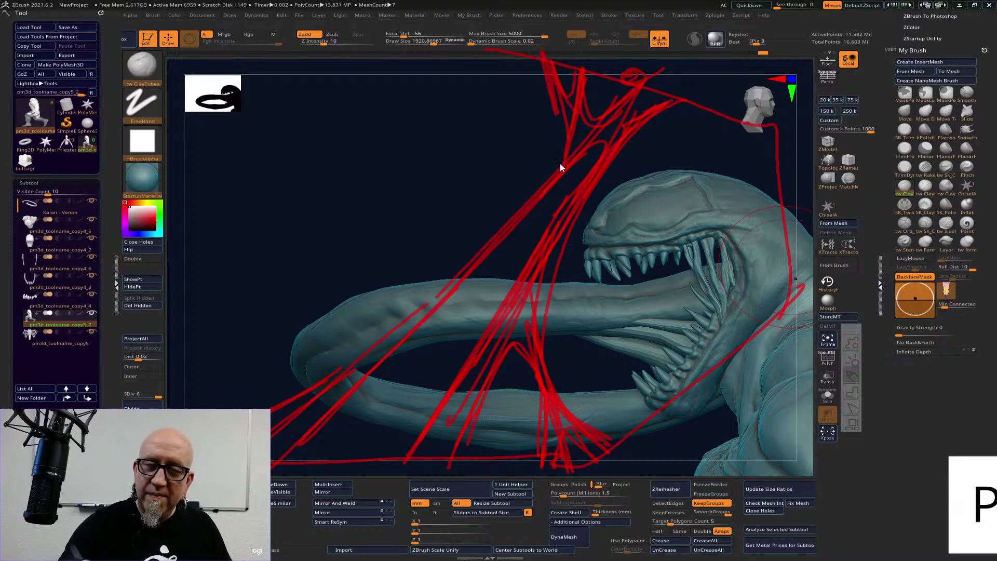
{"action": "left_click_drag", "start_coordinate": [511, 224], "coordinate": [410, 443]}
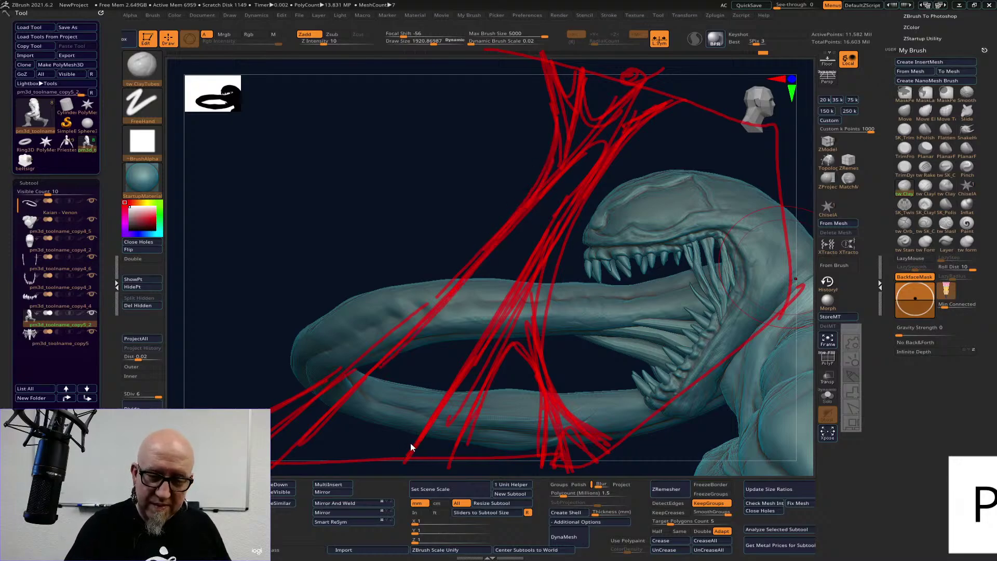
{"action": "left_click_drag", "start_coordinate": [463, 269], "coordinate": [285, 447]}
{"action": "left_click_drag", "start_coordinate": [430, 303], "coordinate": [279, 408]}
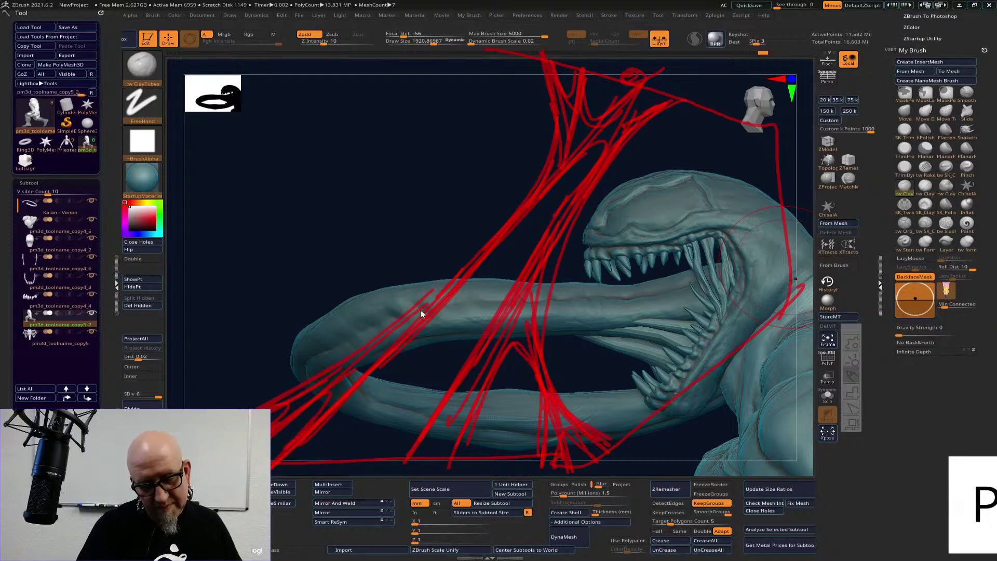
{"action": "mouse_move", "coordinate": [420, 311]}
{"action": "left_mouse_down"}
{"action": "mouse_move", "coordinate": [319, 449]}
{"action": "mouse_move", "coordinate": [375, 457]}
{"action": "mouse_move", "coordinate": [469, 352]}
{"action": "mouse_move", "coordinate": [393, 446]}
{"action": "left_mouse_up"}
{"action": "mouse_move", "coordinate": [318, 429]}
{"action": "left_mouse_down"}
{"action": "mouse_move", "coordinate": [515, 277]}
{"action": "mouse_move", "coordinate": [390, 472]}
{"action": "left_mouse_up"}
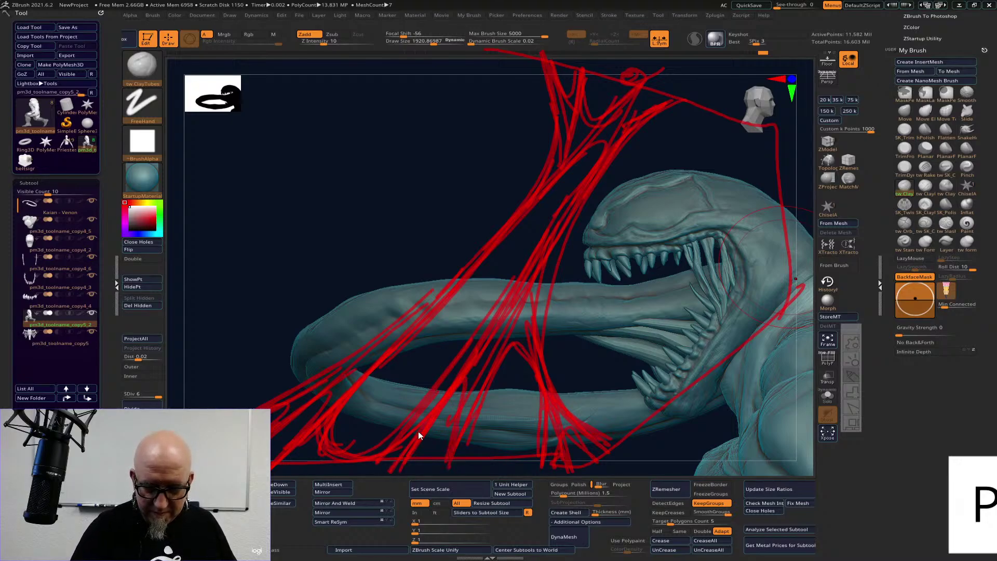
{"action": "mouse_move", "coordinate": [575, 225]}
{"action": "left_mouse_down"}
{"action": "mouse_move", "coordinate": [610, 437]}
{"action": "mouse_move", "coordinate": [604, 424]}
{"action": "mouse_move", "coordinate": [693, 114]}
{"action": "left_mouse_up"}
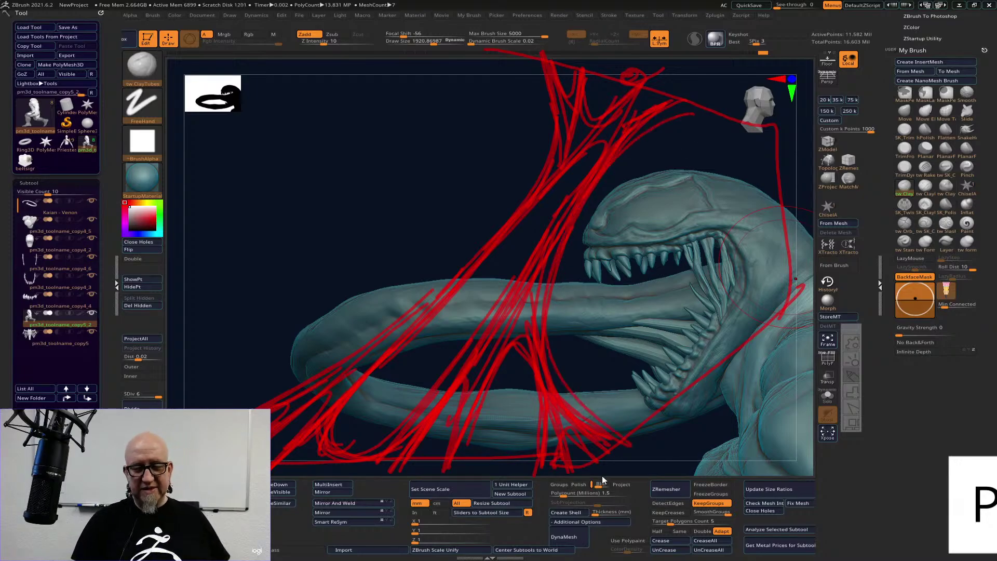
- Trace the stretched strands at the corner of the mouth in red and clear all the annotations
{"action": "left_click_drag", "start_coordinate": [696, 263], "coordinate": [715, 304]}
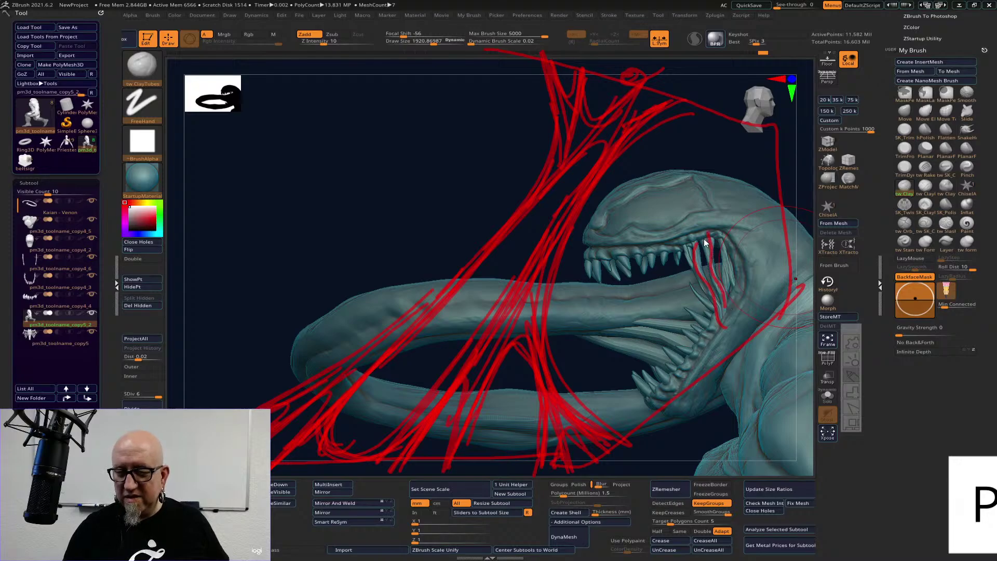
{"action": "left_click_drag", "start_coordinate": [721, 239], "coordinate": [730, 280]}
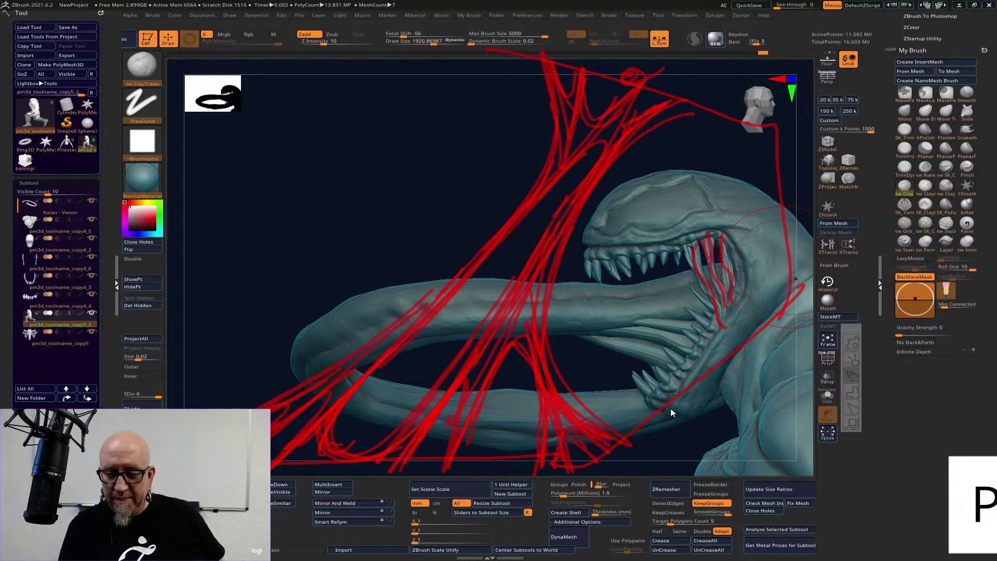
{"action": "key", "text": "Escape"}
- Reframe the figure and examine its tongue, pose and muscles in profile, from the front and from behind
{"action": "left_click_drag", "start_coordinate": [685, 438], "coordinate": [748, 403]}
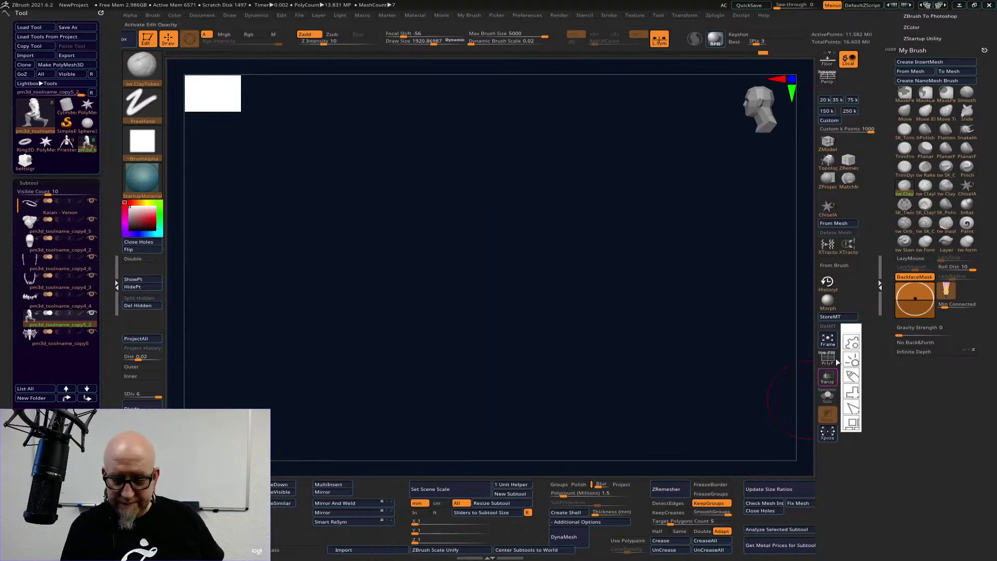
{"action": "left_click", "coordinate": [827, 340]}
{"action": "left_click_drag", "start_coordinate": [694, 304], "coordinate": [683, 338]}
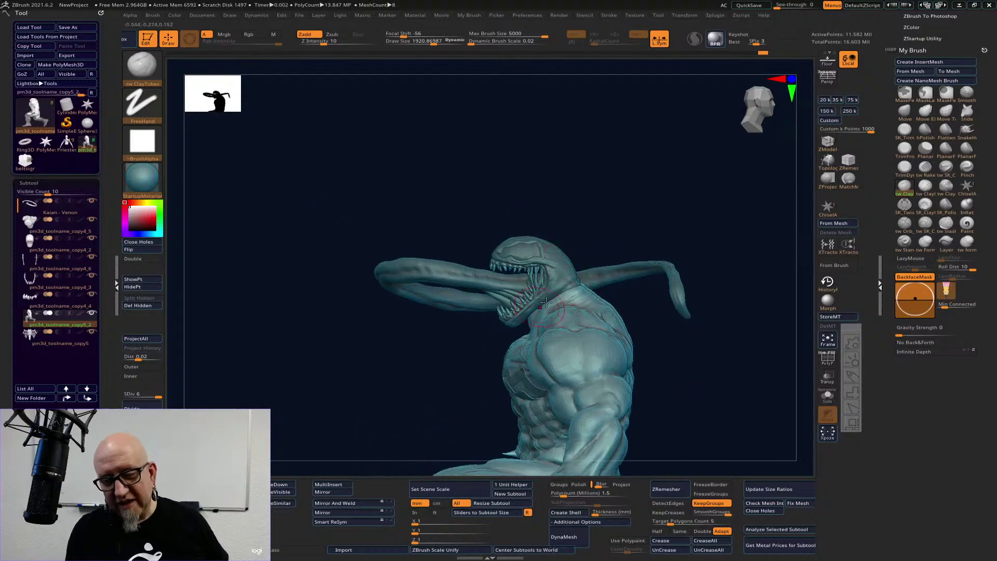
{"action": "left_click_drag", "start_coordinate": [727, 256], "coordinate": [501, 317]}
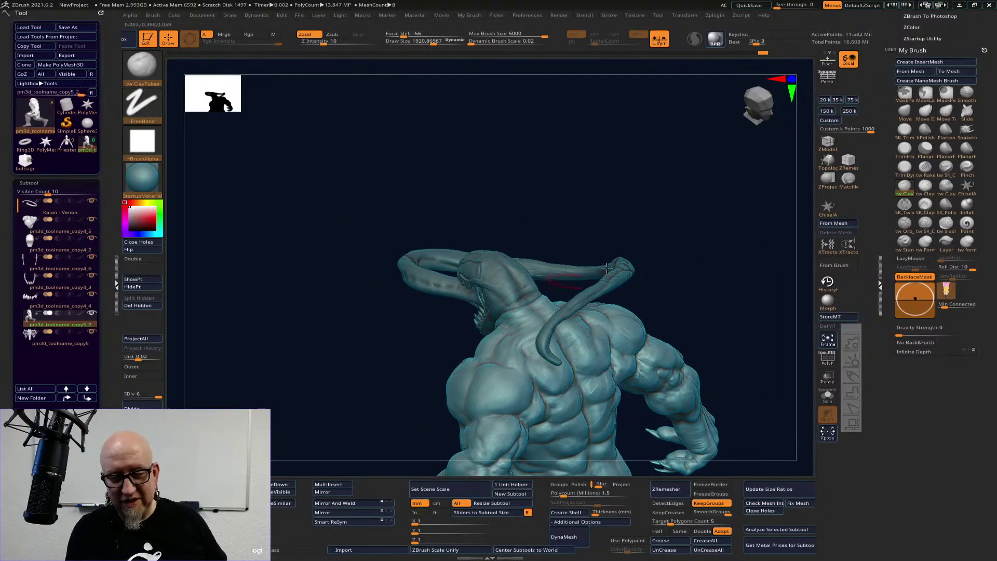
{"action": "left_click_drag", "start_coordinate": [750, 275], "coordinate": [706, 287]}
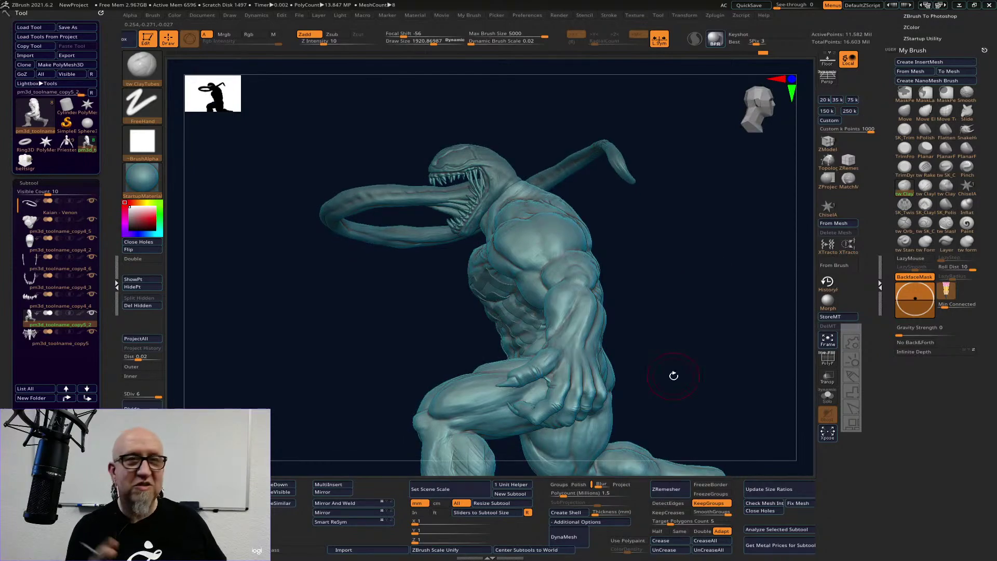
{"action": "left_click_drag", "start_coordinate": [679, 316], "coordinate": [763, 354]}
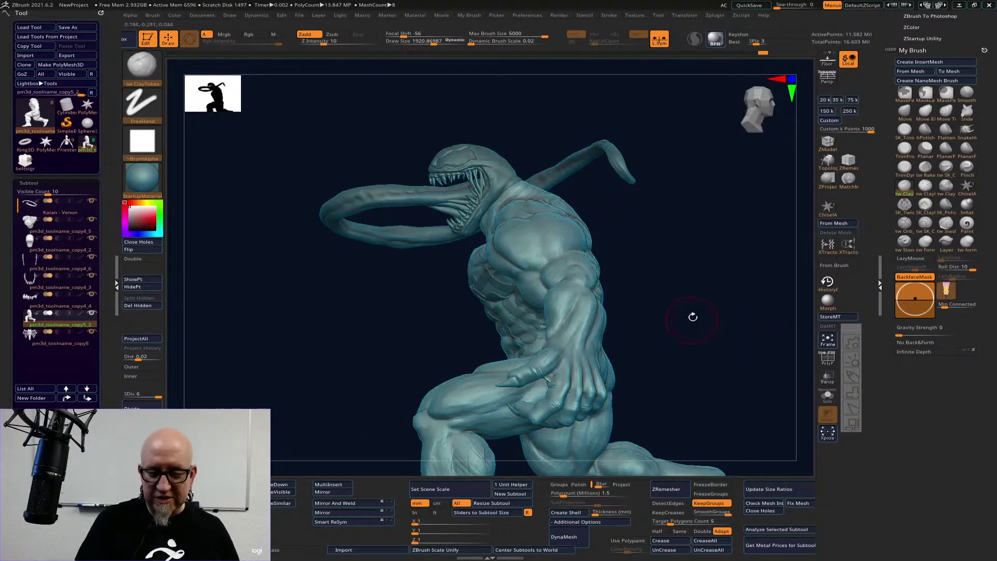
{"action": "left_click_drag", "start_coordinate": [693, 316], "coordinate": [747, 251]}
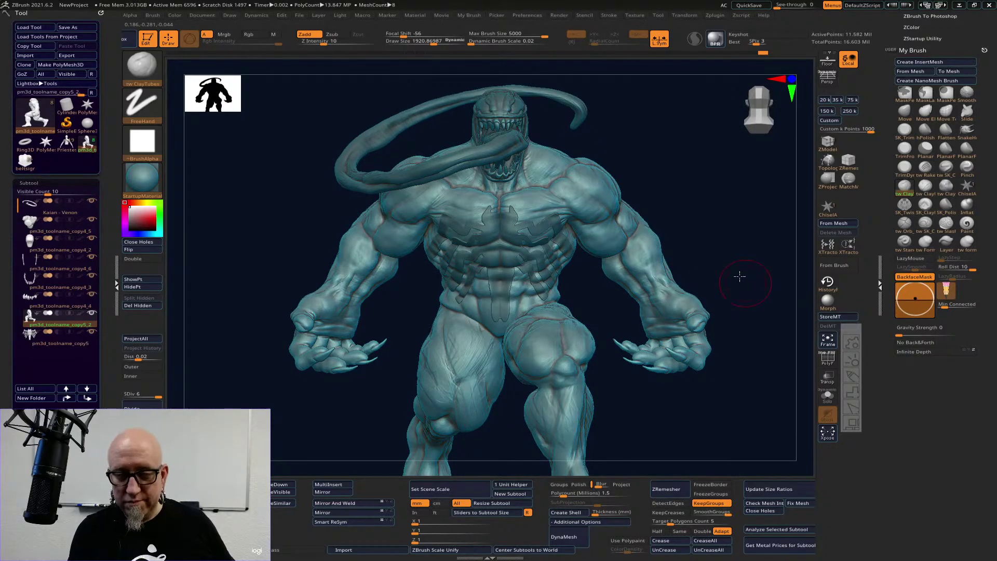
{"action": "left_click_drag", "start_coordinate": [737, 275], "coordinate": [597, 260], "text": "alt"}
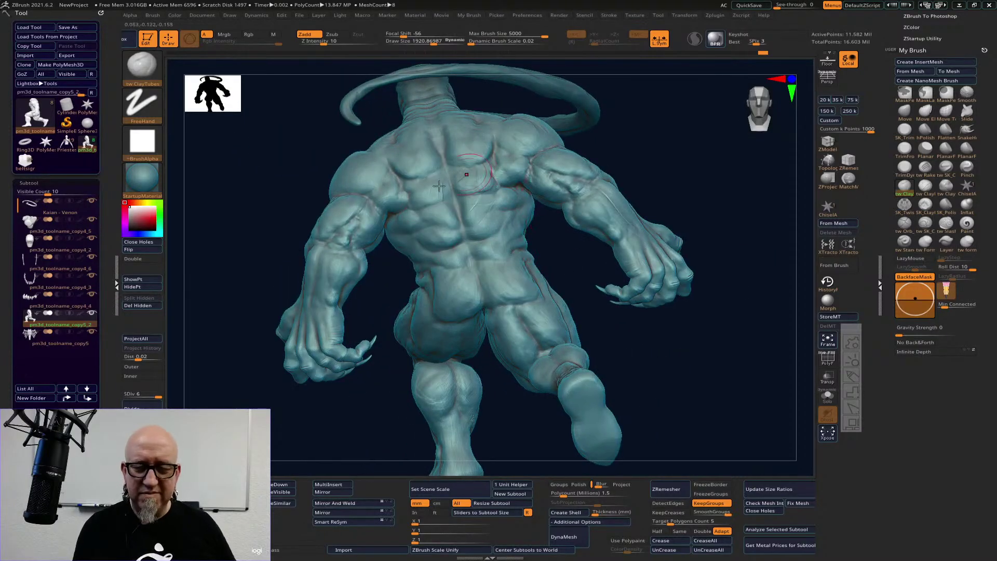
{"action": "left_click_drag", "start_coordinate": [725, 336], "coordinate": [725, 335], "text": "shift"}
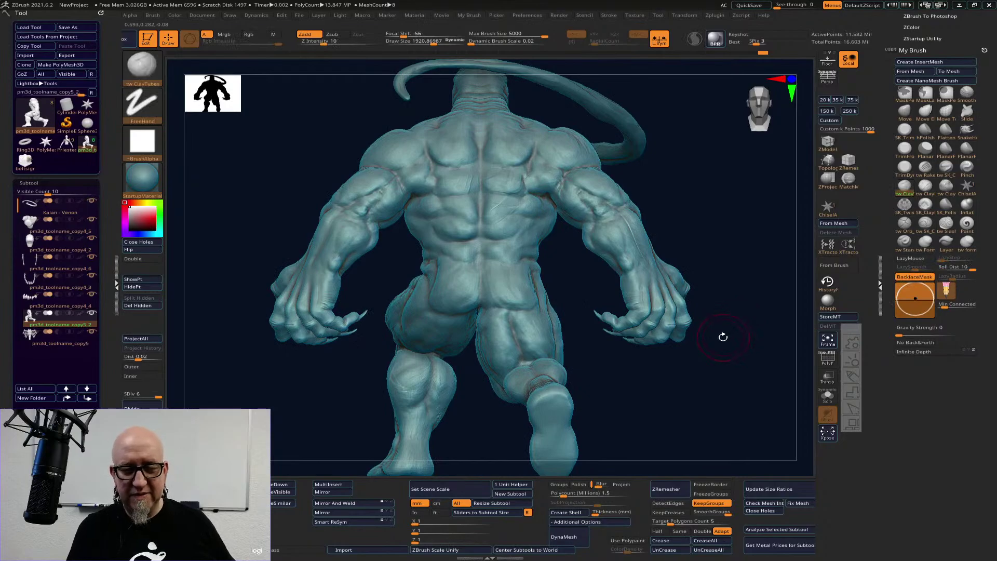
- Switch to the Anatomy For Sculptors PDF in Acrobat, try a search for "back" and clear the search
{"action": "key", "text": "super"}
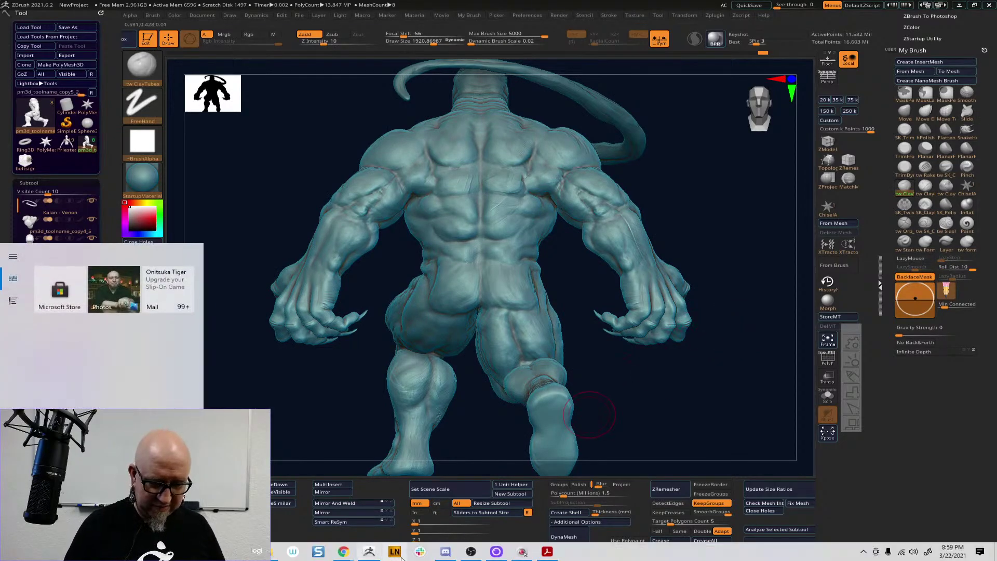
{"action": "left_click", "coordinate": [547, 552]}
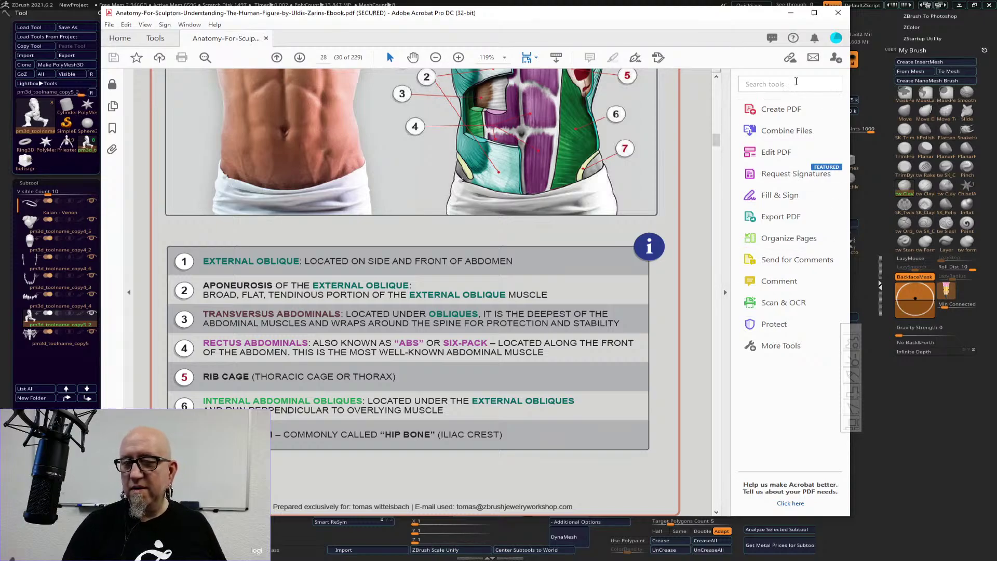
{"action": "left_click", "coordinate": [796, 82]}
{"action": "type", "text": "b"}
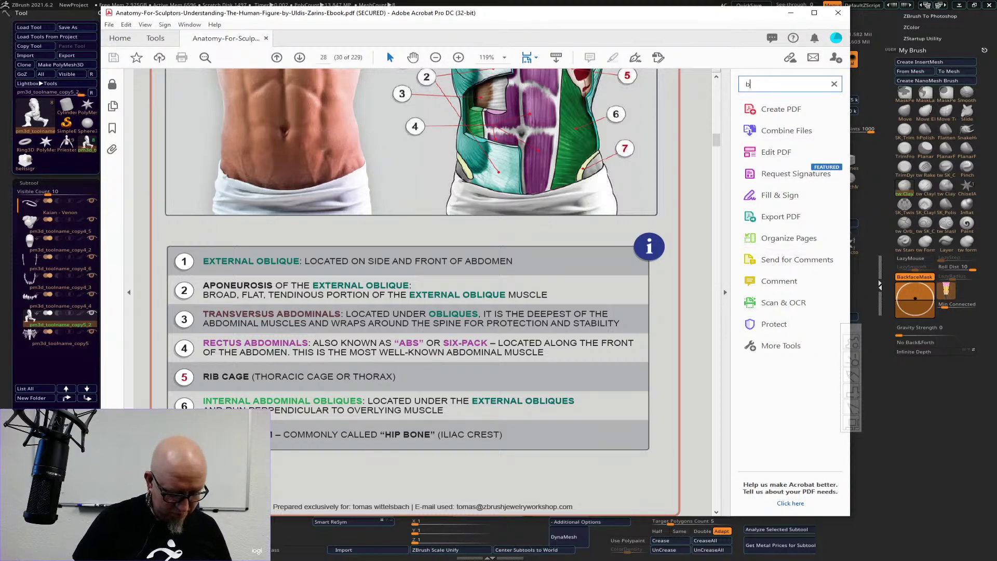
{"action": "type", "text": "ack"}
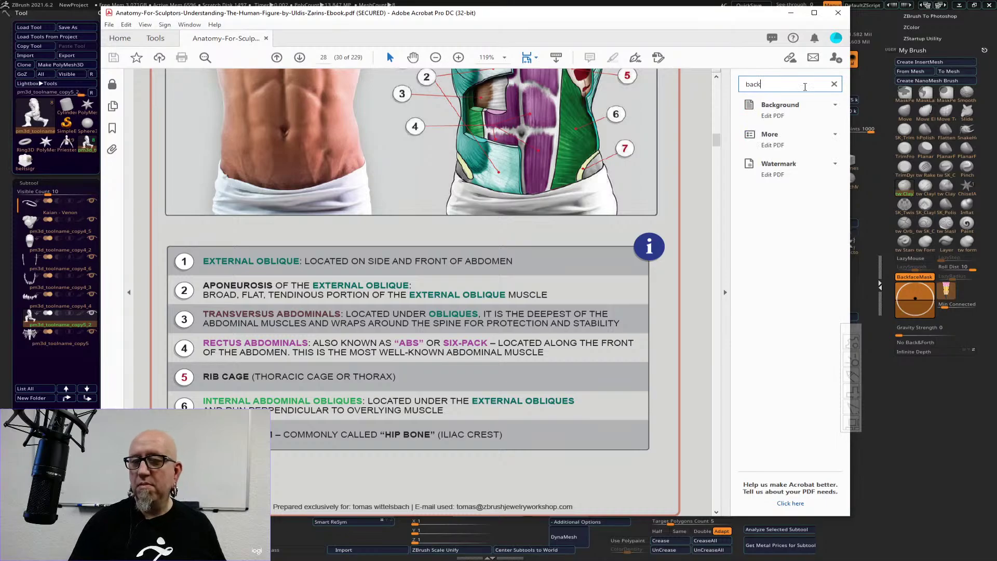
{"action": "left_click", "coordinate": [834, 84]}
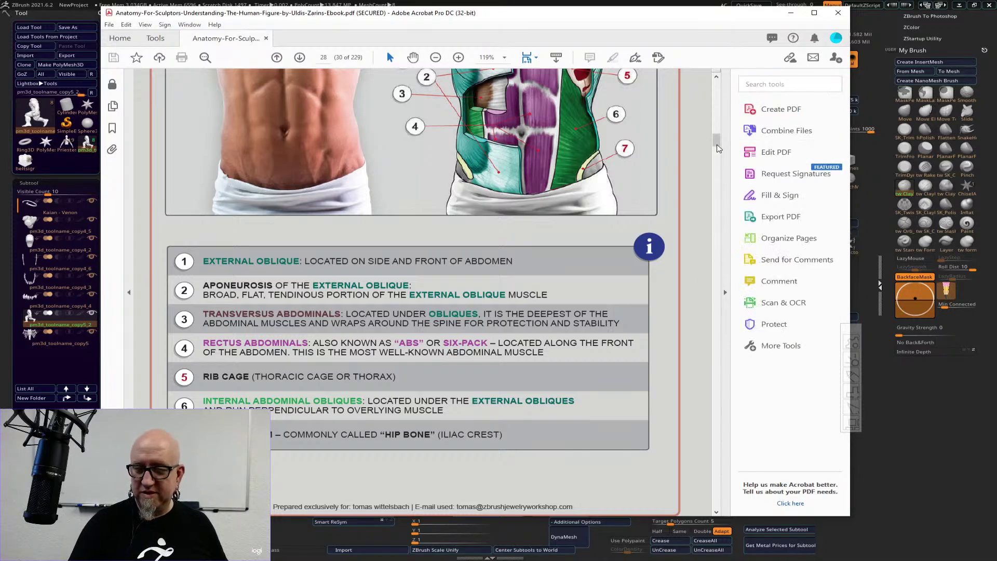
- Page forward through the anatomy book from the abdominal muscles to the shoulder section, looking for back-muscle references
{"action": "left_click_drag", "start_coordinate": [716, 142], "coordinate": [717, 148]}
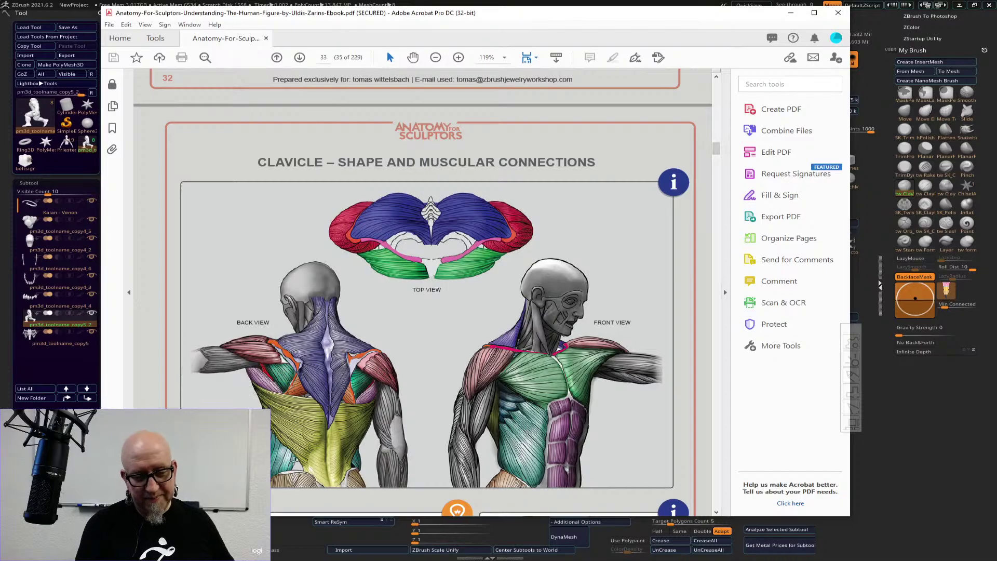
{"action": "left_click", "coordinate": [716, 512]}
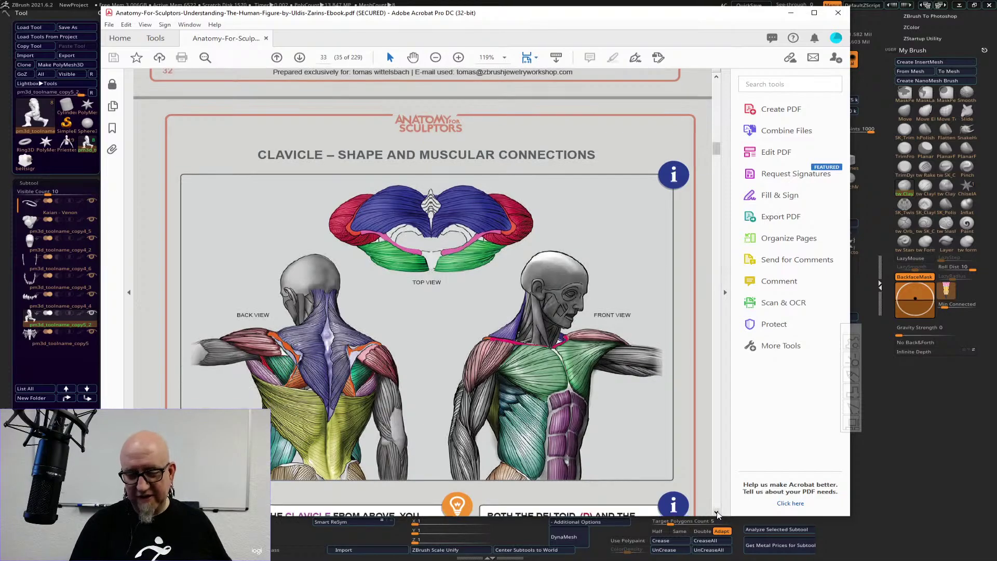
{"action": "left_click", "coordinate": [718, 501]}
{"action": "left_click", "coordinate": [717, 501]}
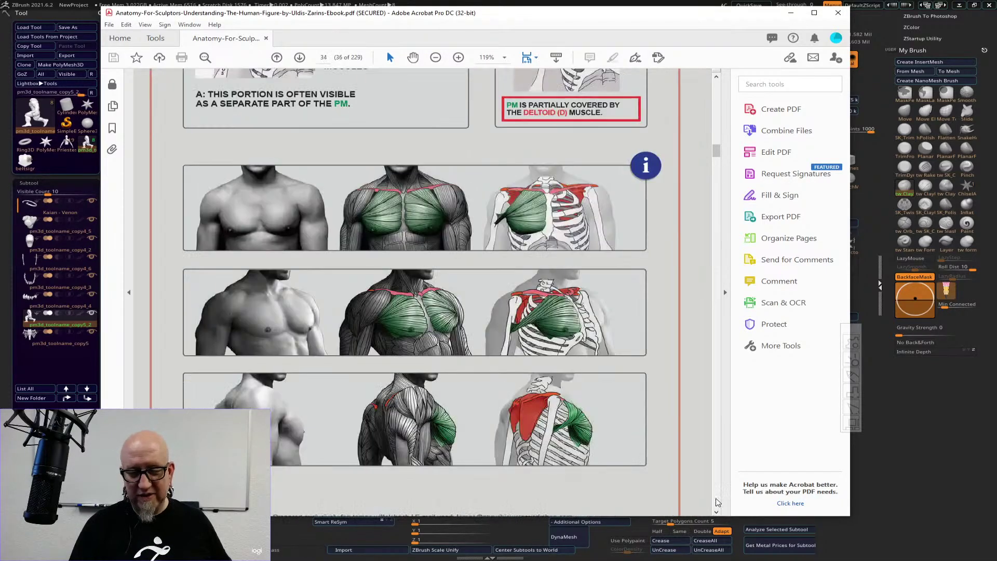
{"action": "left_click", "coordinate": [718, 501]}
{"action": "left_click", "coordinate": [717, 502]}
{"action": "left_click", "coordinate": [718, 500]}
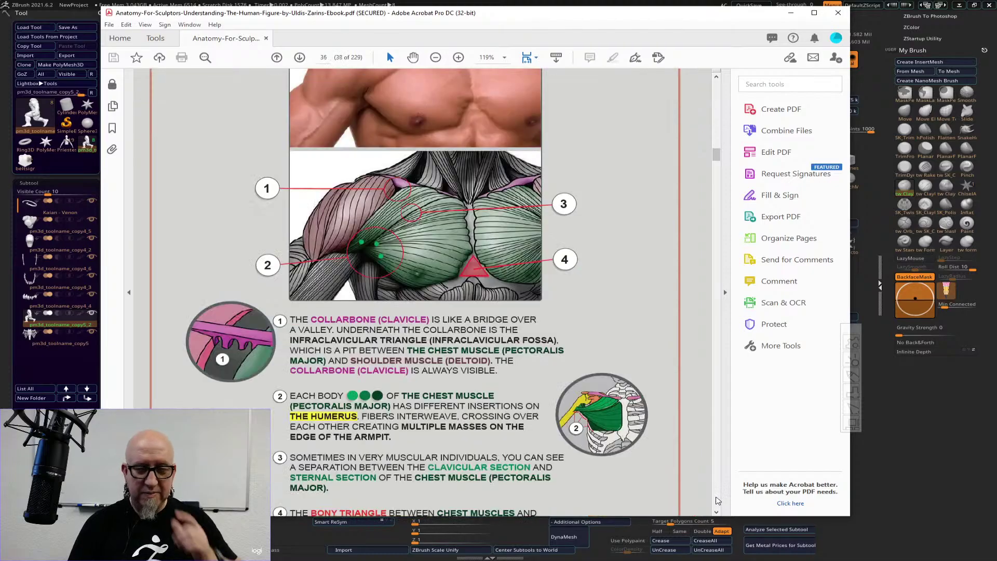
{"action": "left_click", "coordinate": [718, 499]}
{"action": "left_click", "coordinate": [718, 501]}
{"action": "left_click", "coordinate": [718, 501]}
{"action": "left_click", "coordinate": [717, 501]}
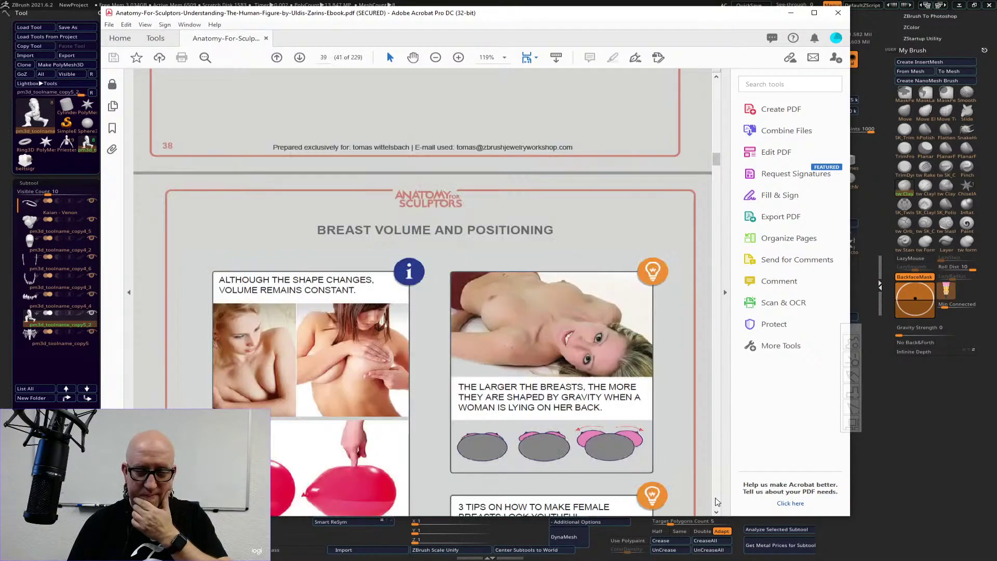
{"action": "left_click", "coordinate": [717, 502]}
{"action": "left_click", "coordinate": [717, 502]}
{"action": "left_click", "coordinate": [716, 502]}
{"action": "left_click", "coordinate": [717, 502]}
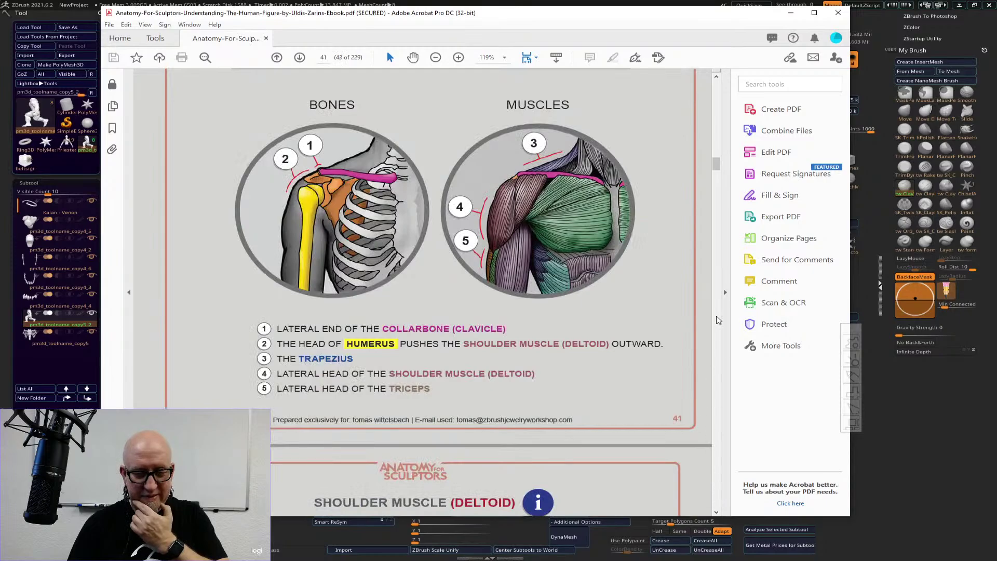
- Page back to "Clavicle – Shape and Muscular Connections" on page 33 and study its back-view muscle drawing
{"action": "left_click", "coordinate": [716, 134]}
{"action": "left_click", "coordinate": [716, 134]}
{"action": "left_click", "coordinate": [716, 134]}
{"action": "left_click", "coordinate": [717, 134]}
{"action": "left_click", "coordinate": [716, 134]}
{"action": "left_click", "coordinate": [716, 134]}
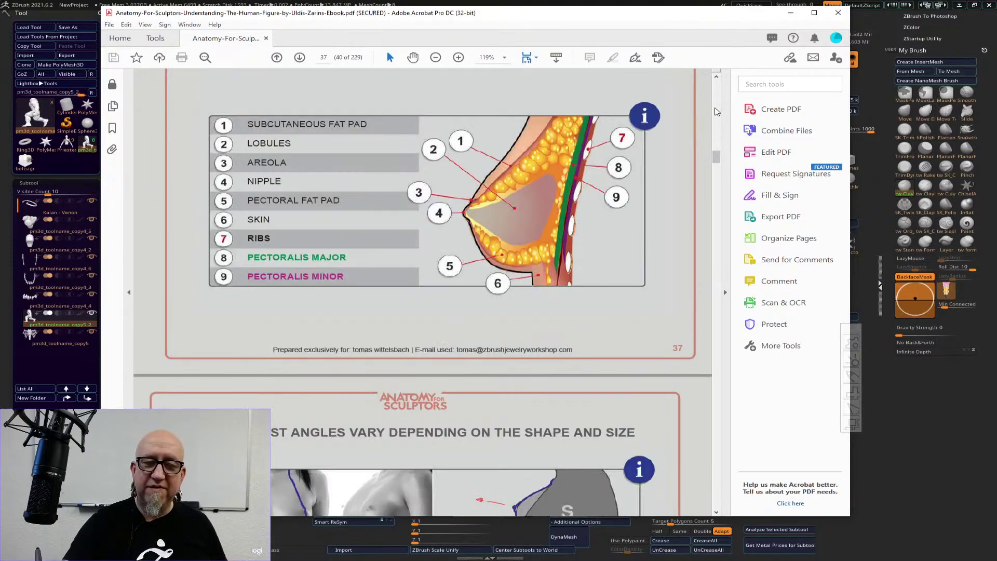
{"action": "left_click", "coordinate": [717, 110]}
{"action": "left_click", "coordinate": [715, 110]}
{"action": "left_click", "coordinate": [714, 110]}
{"action": "left_click", "coordinate": [714, 109]}
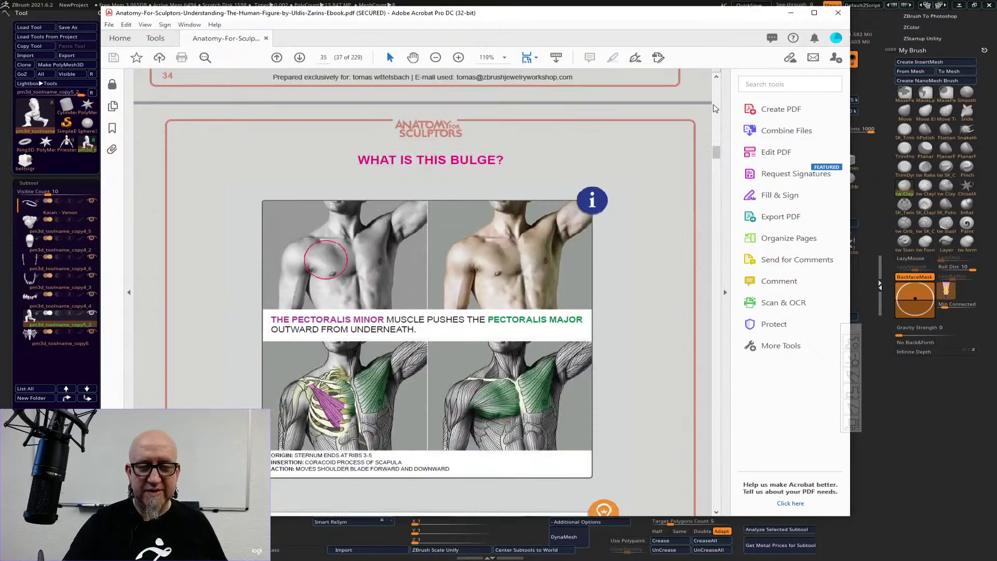
{"action": "left_click", "coordinate": [715, 108]}
{"action": "left_click", "coordinate": [715, 108]}
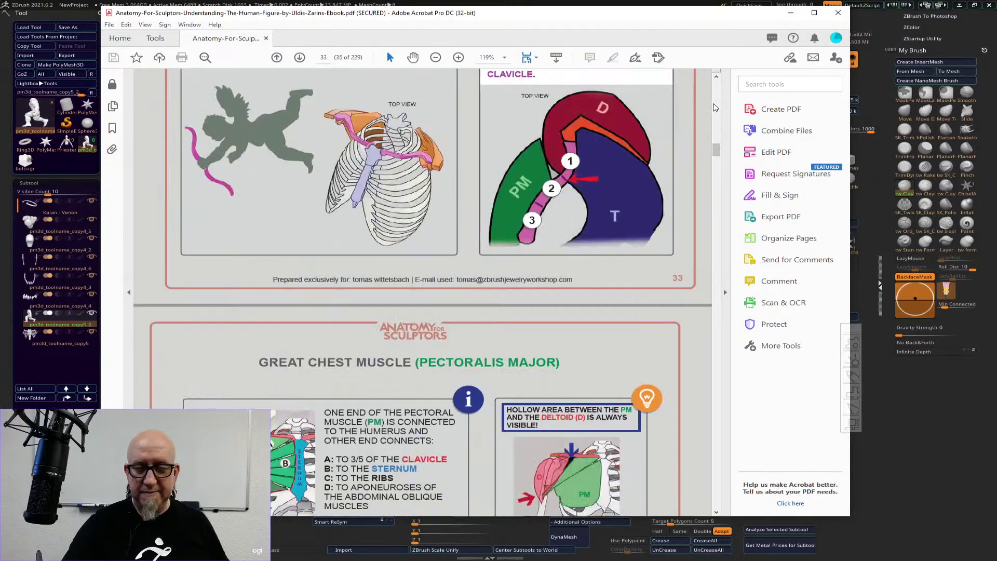
{"action": "left_click", "coordinate": [715, 107]}
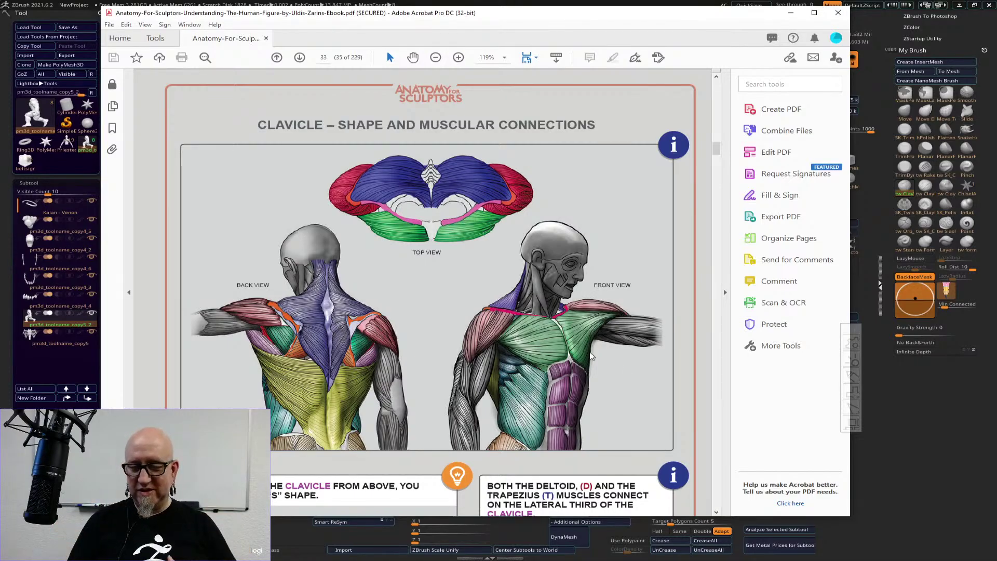
- Browse past the chest, breast and deltoid pages to the trapezius section around pages 46 and 47
{"action": "right_click", "coordinate": [627, 369]}
{"action": "scroll", "coordinate": [714, 312], "scroll_direction": "down", "scroll_amount": 10}
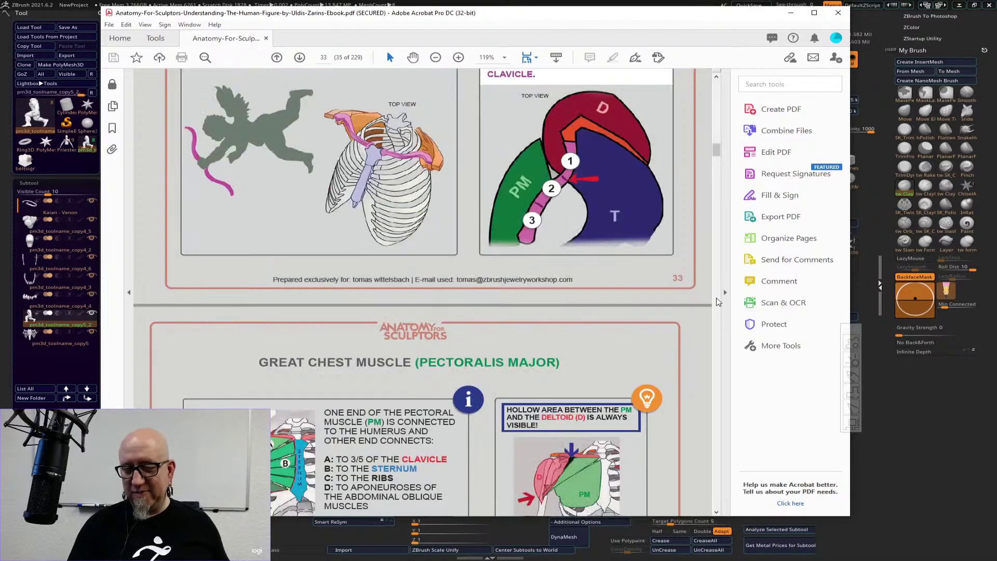
{"action": "scroll", "coordinate": [715, 358], "scroll_direction": "down", "scroll_amount": 10}
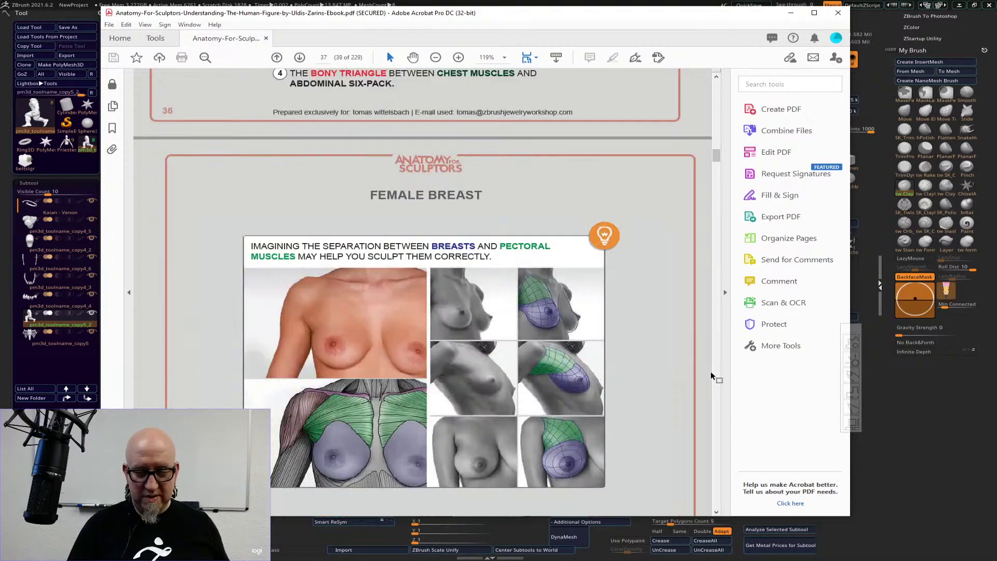
{"action": "scroll", "coordinate": [715, 379], "scroll_direction": "down", "scroll_amount": 10}
{"action": "scroll", "coordinate": [717, 394], "scroll_direction": "down", "scroll_amount": 15}
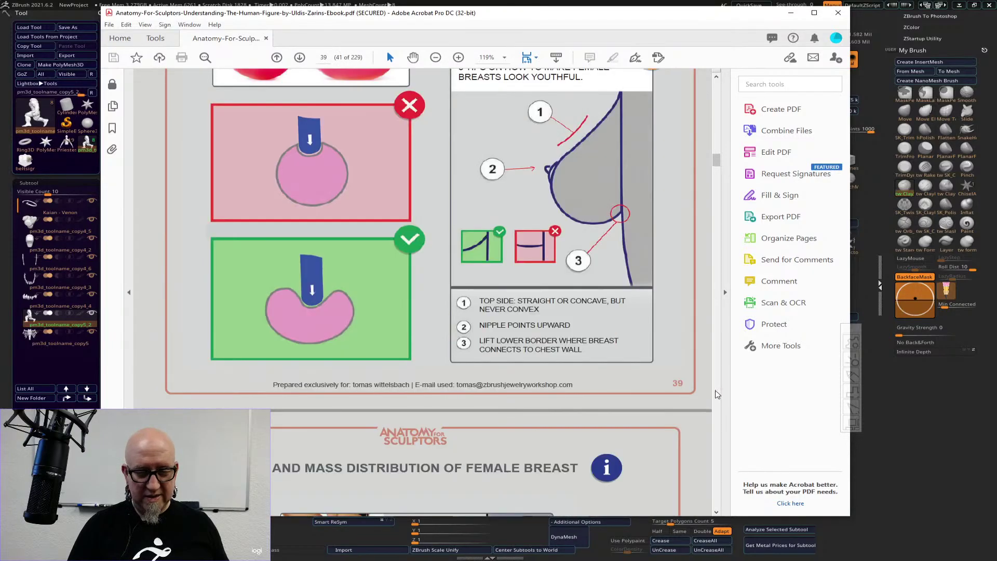
{"action": "scroll", "coordinate": [716, 405], "scroll_direction": "down", "scroll_amount": 15}
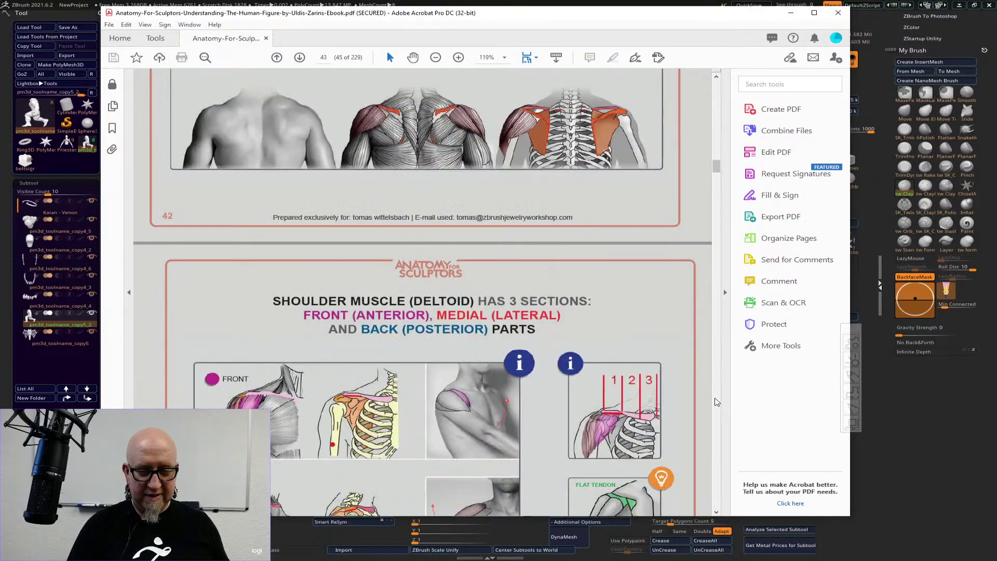
{"action": "scroll", "coordinate": [715, 405], "scroll_direction": "down", "scroll_amount": 8}
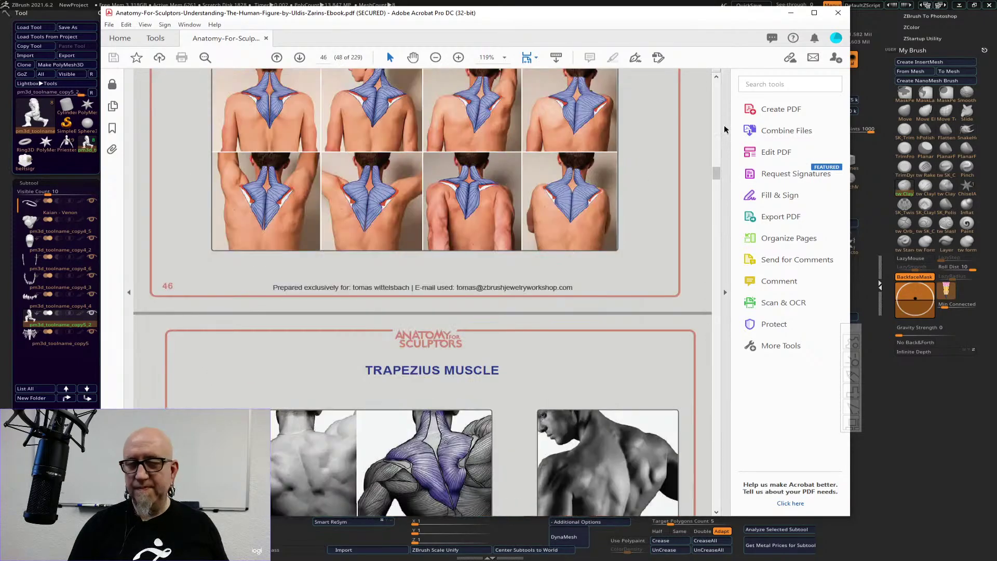
- Examine the back photos and muscle overlays on the Trapezius Muscle page and continue to the teres major page 52
{"action": "left_click_drag", "start_coordinate": [684, 15], "coordinate": [668, 10]}
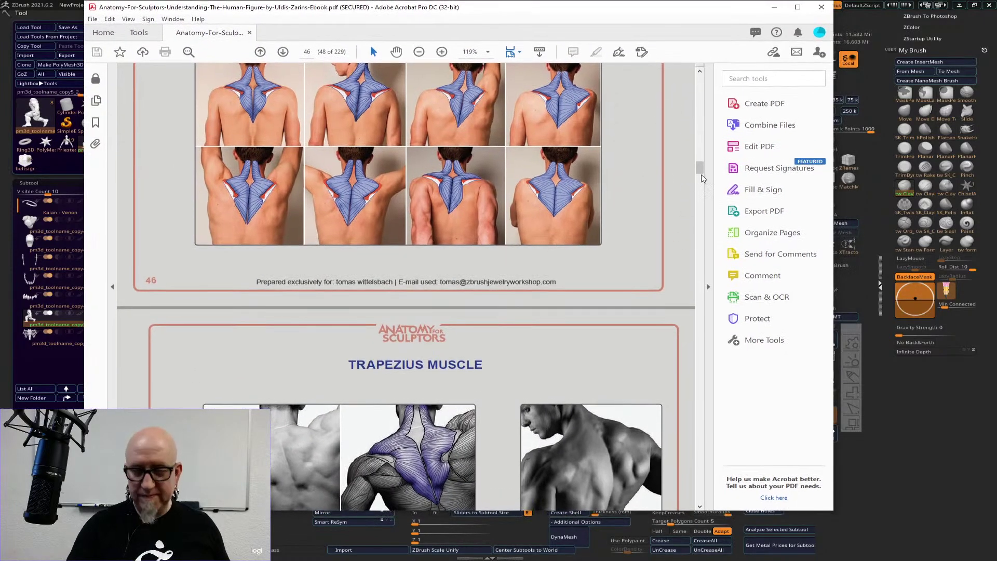
{"action": "left_click_drag", "start_coordinate": [700, 169], "coordinate": [702, 173]}
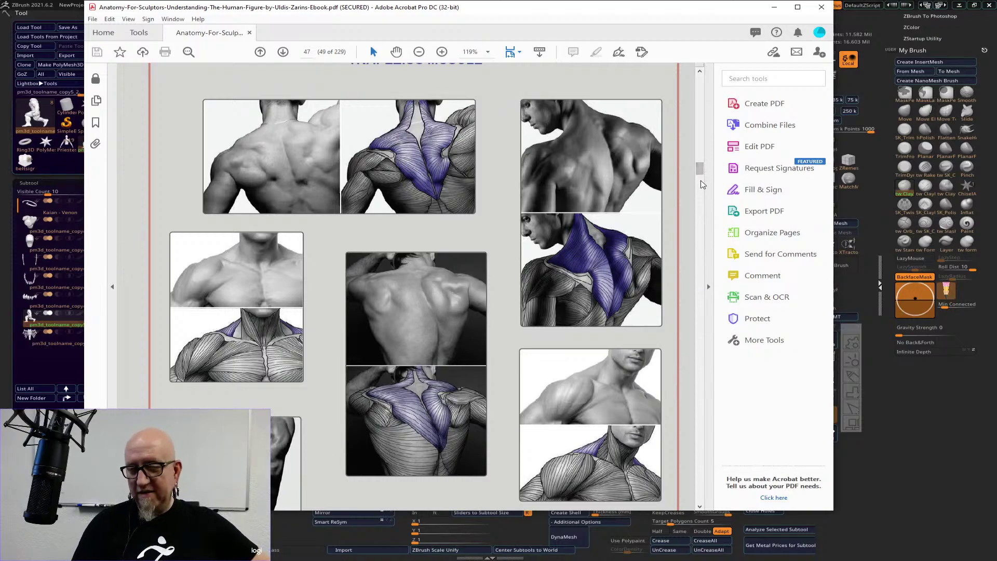
{"action": "left_click", "coordinate": [700, 507]}
{"action": "scroll", "coordinate": [700, 507], "scroll_direction": "down", "scroll_amount": 5}
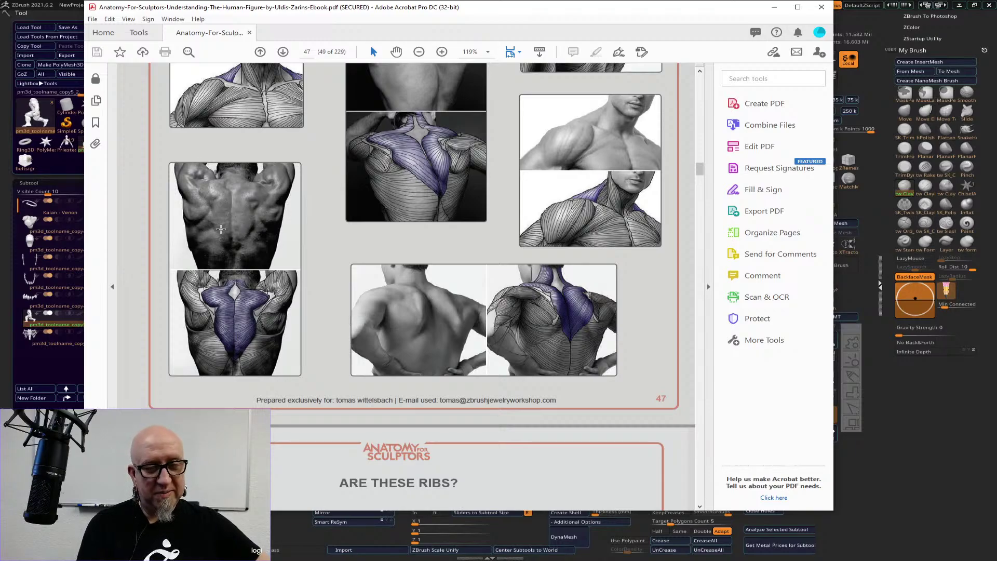
{"action": "left_click", "coordinate": [225, 246]}
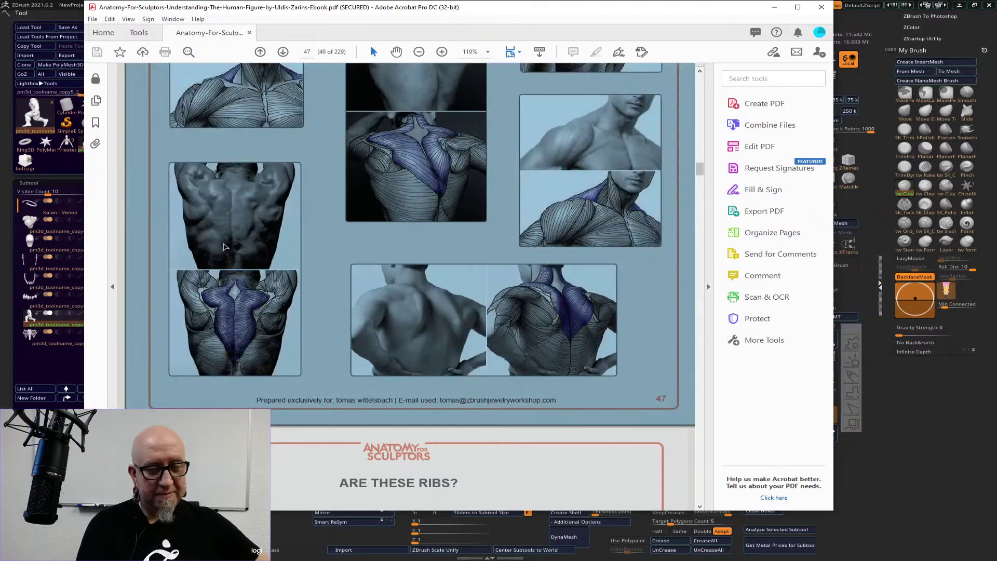
{"action": "left_click", "coordinate": [124, 397]}
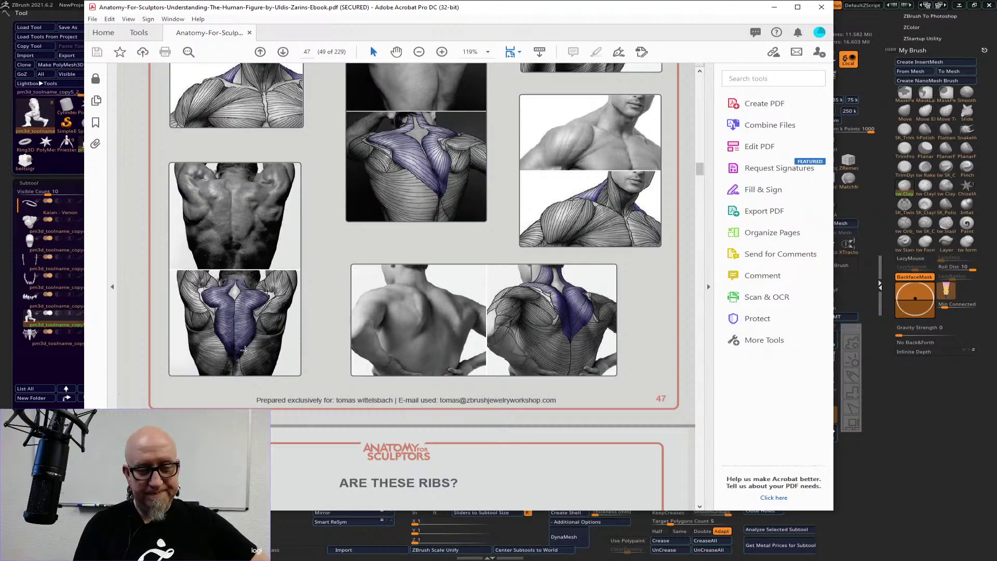
{"action": "scroll", "coordinate": [701, 507], "scroll_direction": "down", "scroll_amount": 5}
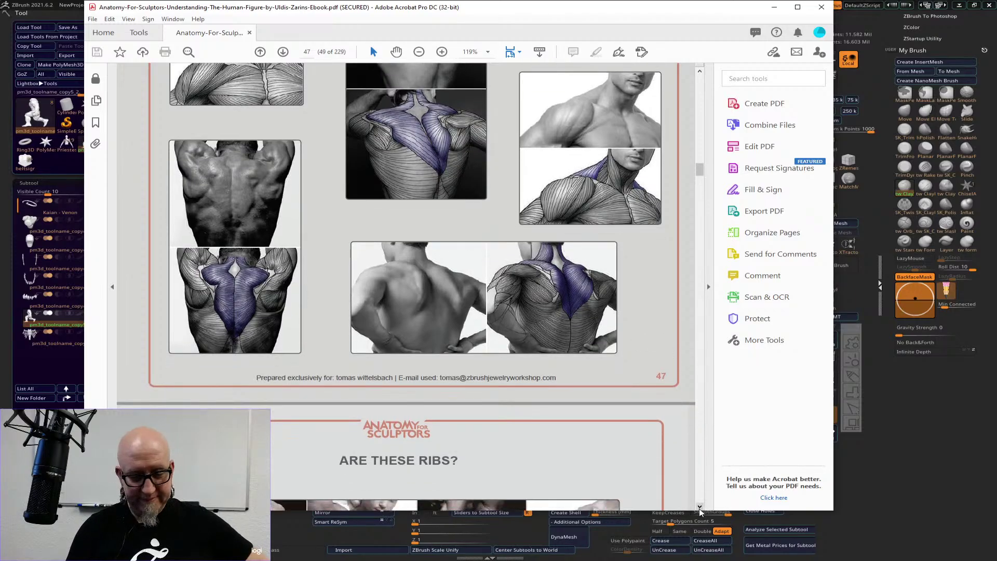
{"action": "left_click", "coordinate": [699, 507]}
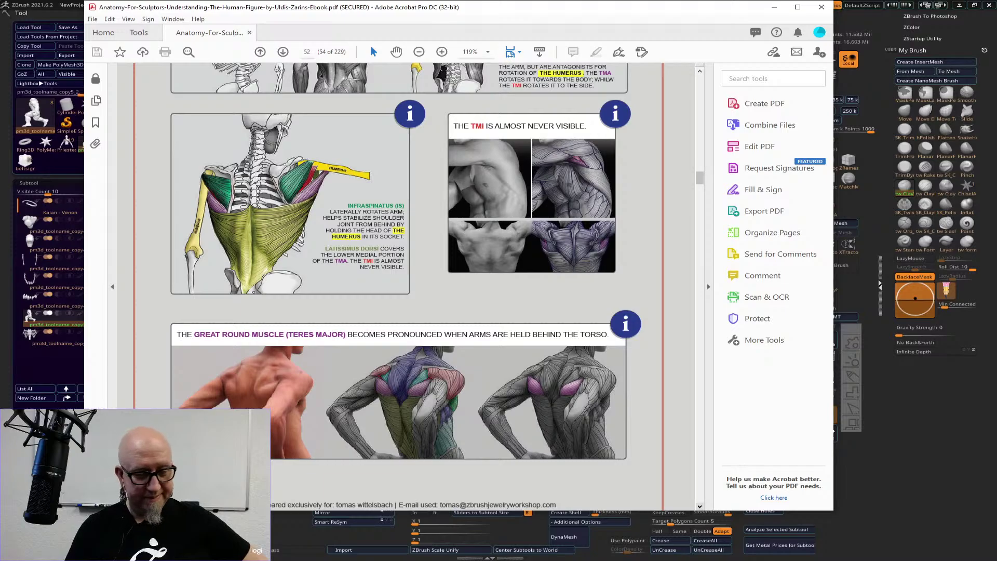
- Switch back to ZBrush and dismiss the tablet driver's incompatible-pen warning
{"action": "key", "text": "alt+Tab"}
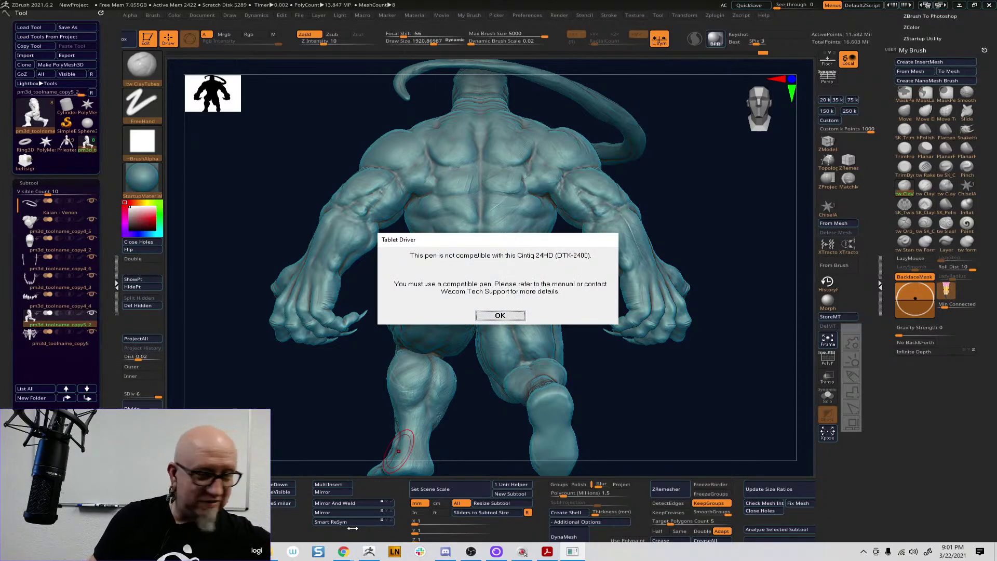
{"action": "left_click", "coordinate": [504, 315]}
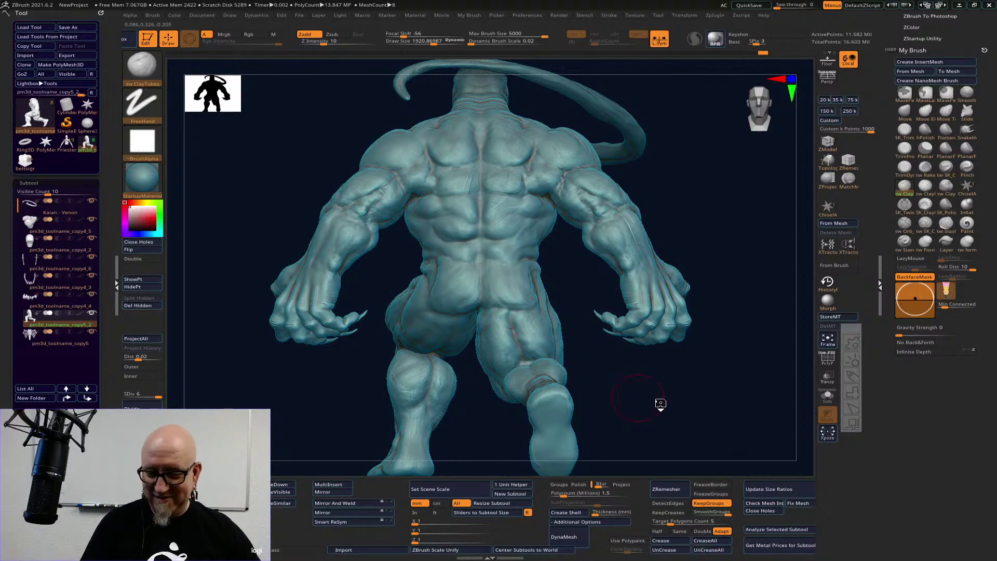
{"action": "left_click_drag", "start_coordinate": [663, 405], "coordinate": [685, 402]}
- Switch to the Chrome window with the heroic proportion image results and search Google Images for "tom platz" instead
{"action": "key", "text": "super"}
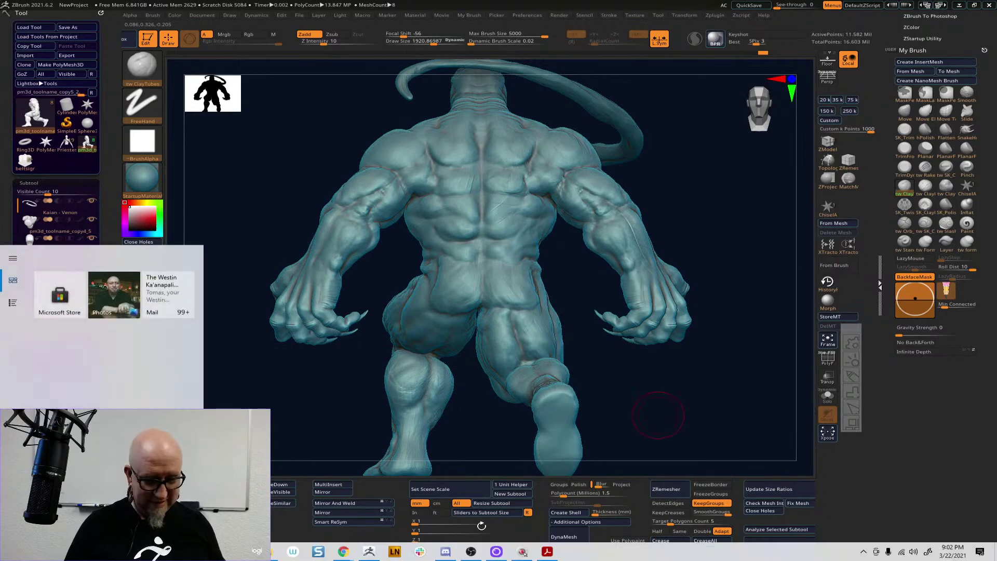
{"action": "mouse_move", "coordinate": [344, 552]}
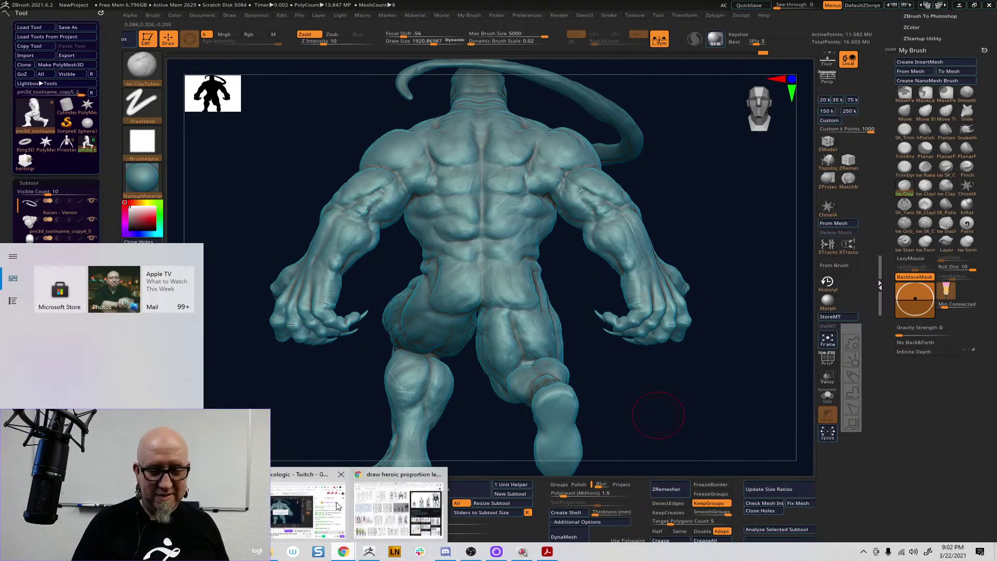
{"action": "left_click", "coordinate": [394, 483]}
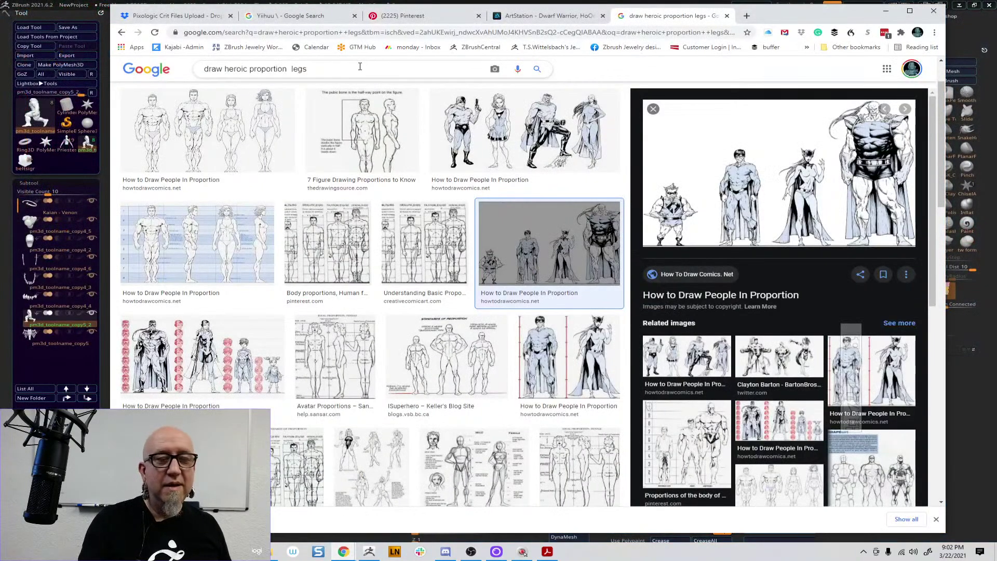
{"action": "left_click_drag", "start_coordinate": [308, 69], "coordinate": [140, 90]}
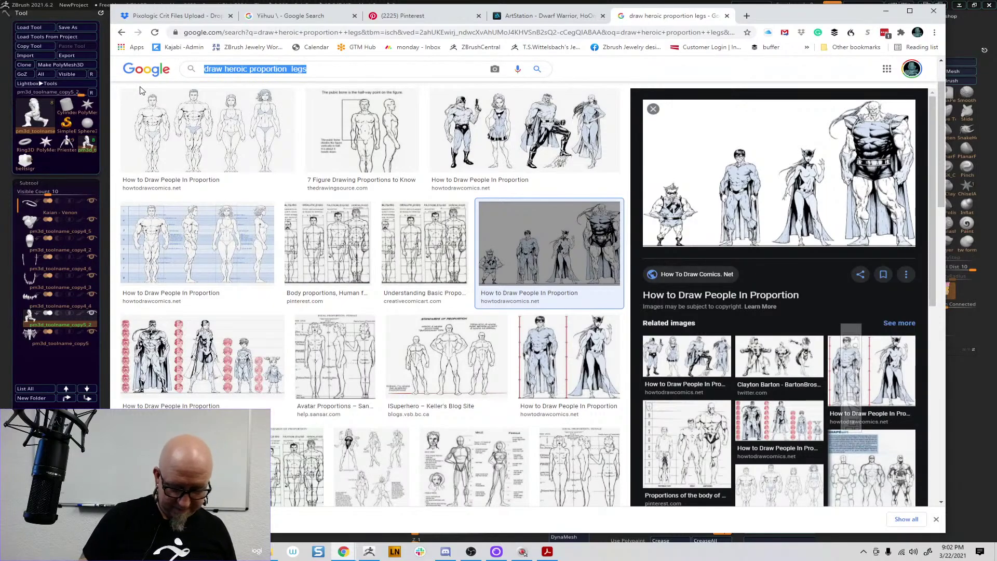
{"action": "key", "text": "BackSpace"}
{"action": "type", "text": "tom"}
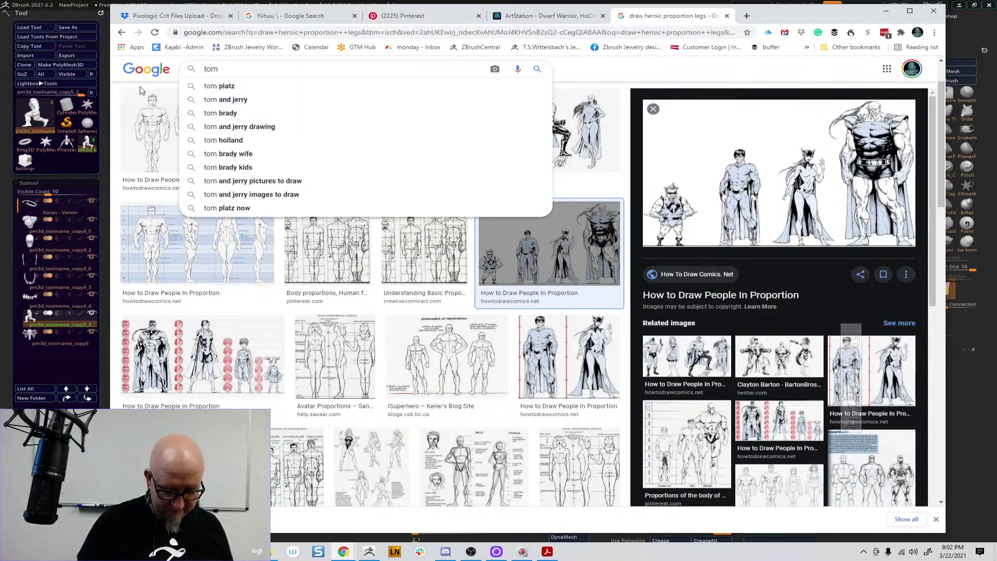
{"action": "type", "text": " platz"}
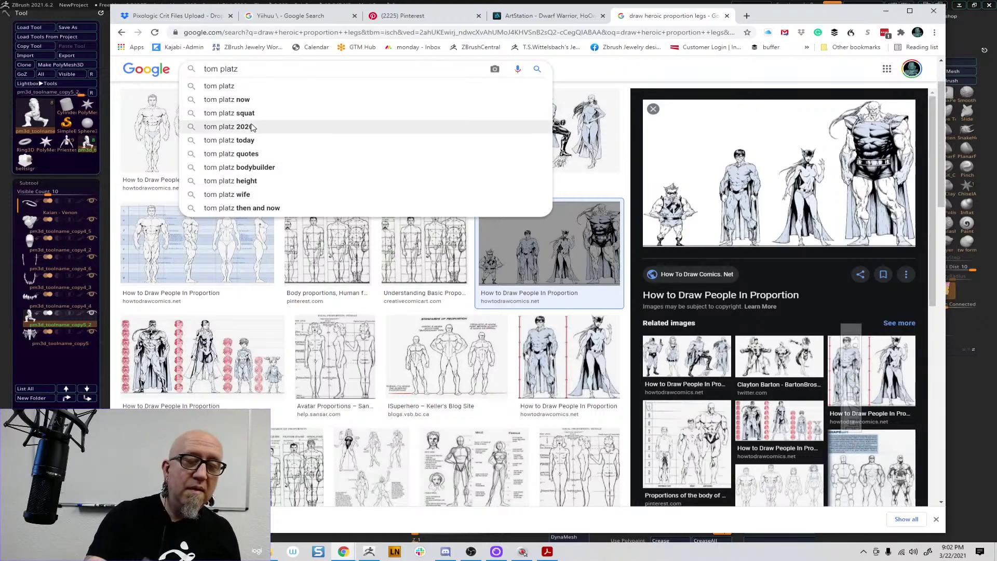
{"action": "left_click", "coordinate": [242, 89]}
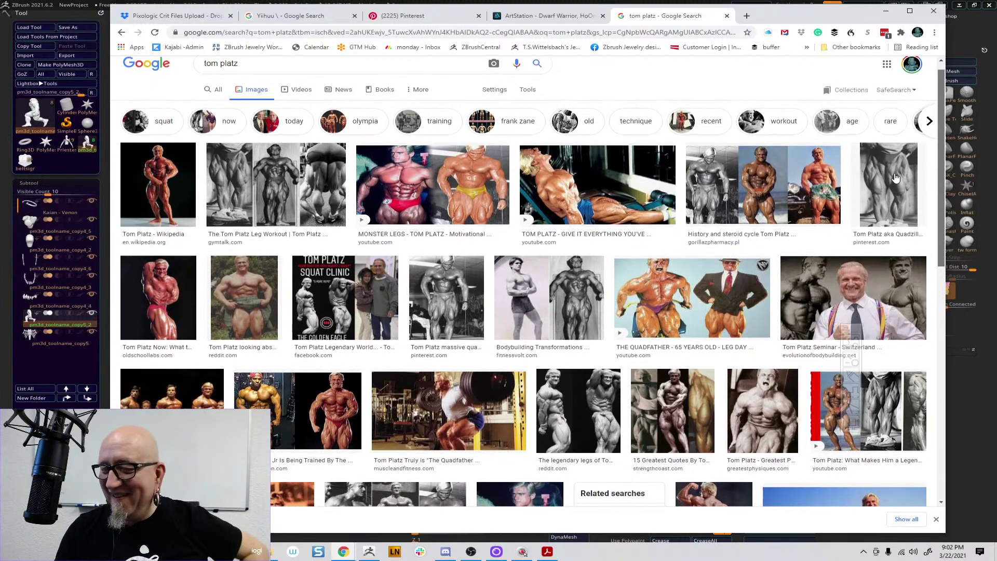
- Open the black-and-white Tom Platz leg photo from Pinterest and mark the muscle lines of one upper thigh with red strokes
{"action": "left_click", "coordinate": [892, 185]}
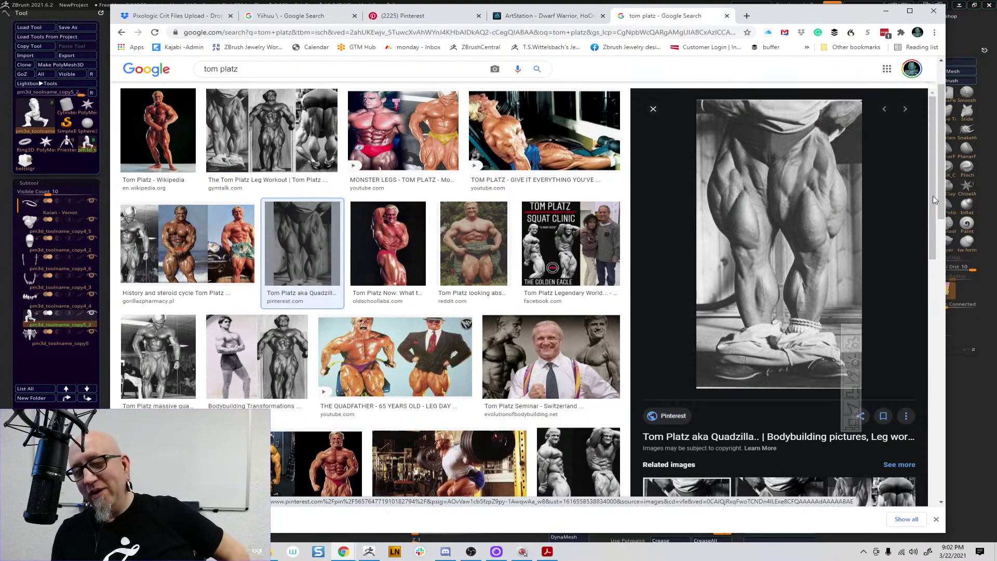
{"action": "scroll", "coordinate": [931, 201], "scroll_direction": "down", "scroll_amount": 1}
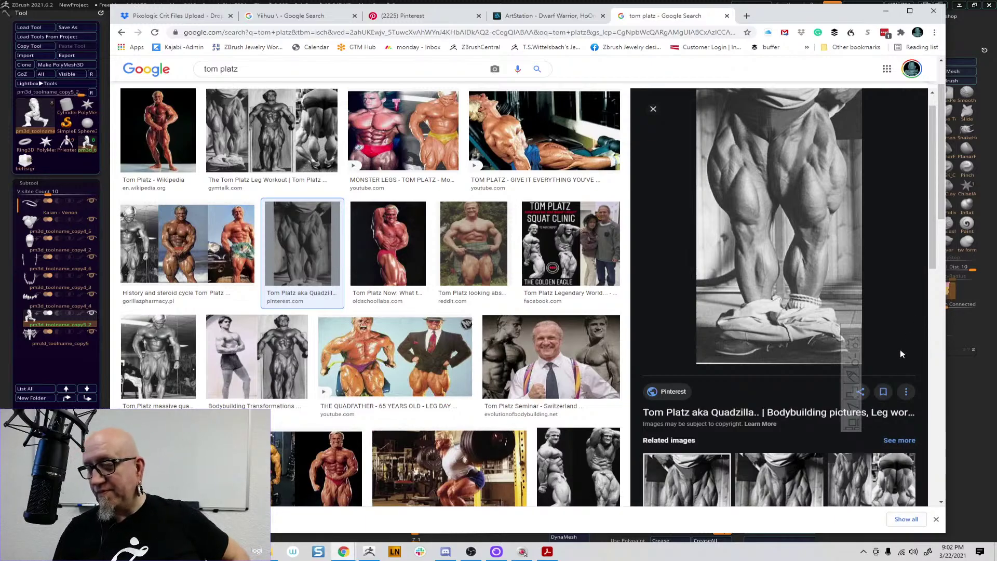
{"action": "left_click", "coordinate": [853, 376]}
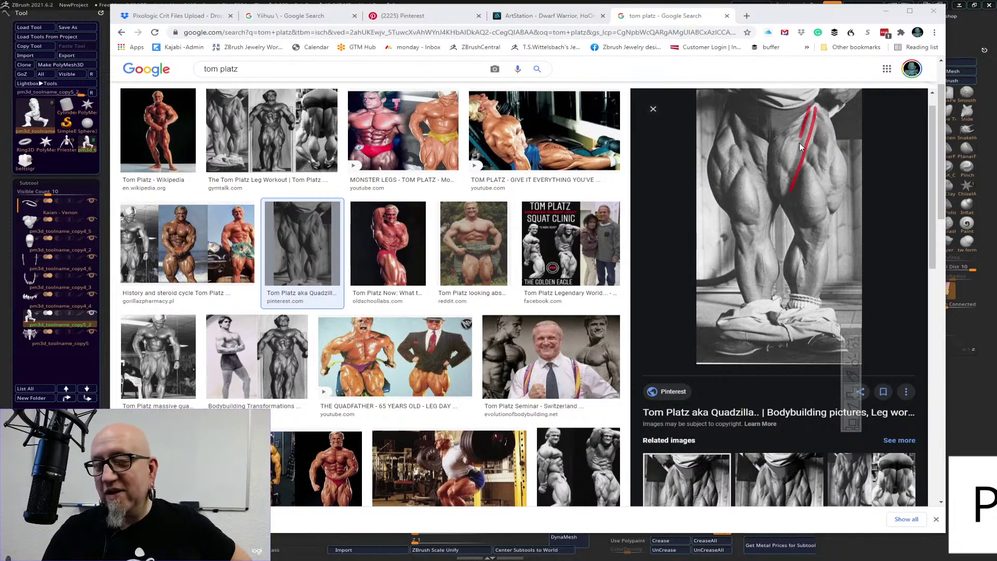
{"action": "mouse_move", "coordinate": [788, 184]}
{"action": "left_mouse_down"}
{"action": "mouse_move", "coordinate": [773, 132]}
{"action": "mouse_move", "coordinate": [794, 156]}
{"action": "mouse_move", "coordinate": [796, 123]}
{"action": "mouse_move", "coordinate": [809, 160]}
{"action": "mouse_move", "coordinate": [820, 124]}
{"action": "left_mouse_up"}
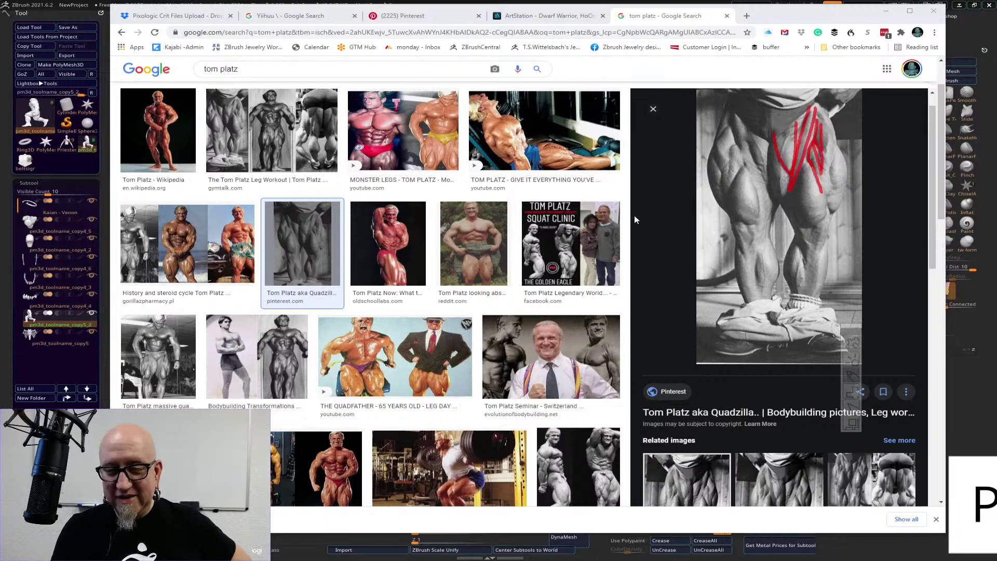
- Sketch rows of red scalloped arcs across the Tom Platz leg photo, then clear all the annotations
{"action": "mouse_move", "coordinate": [631, 220]}
{"action": "left_mouse_down"}
{"action": "mouse_move", "coordinate": [648, 210]}
{"action": "mouse_move", "coordinate": [700, 212]}
{"action": "mouse_move", "coordinate": [720, 233]}
{"action": "left_mouse_up"}
{"action": "mouse_move", "coordinate": [629, 254]}
{"action": "left_mouse_down"}
{"action": "mouse_move", "coordinate": [644, 243]}
{"action": "mouse_move", "coordinate": [709, 261]}
{"action": "mouse_move", "coordinate": [767, 237]}
{"action": "left_mouse_up"}
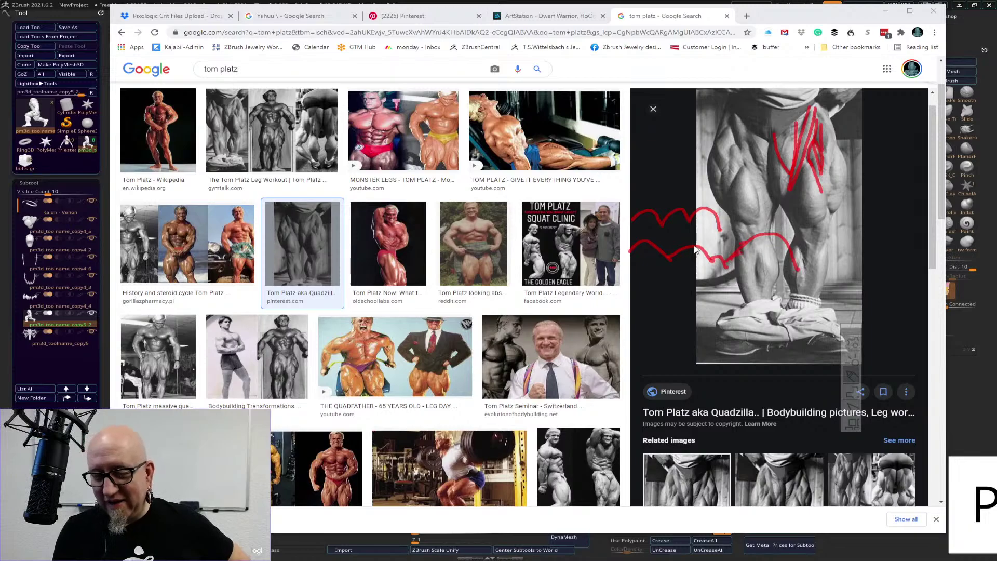
{"action": "left_click_drag", "start_coordinate": [652, 261], "coordinate": [626, 292]}
{"action": "left_click_drag", "start_coordinate": [722, 314], "coordinate": [849, 303]}
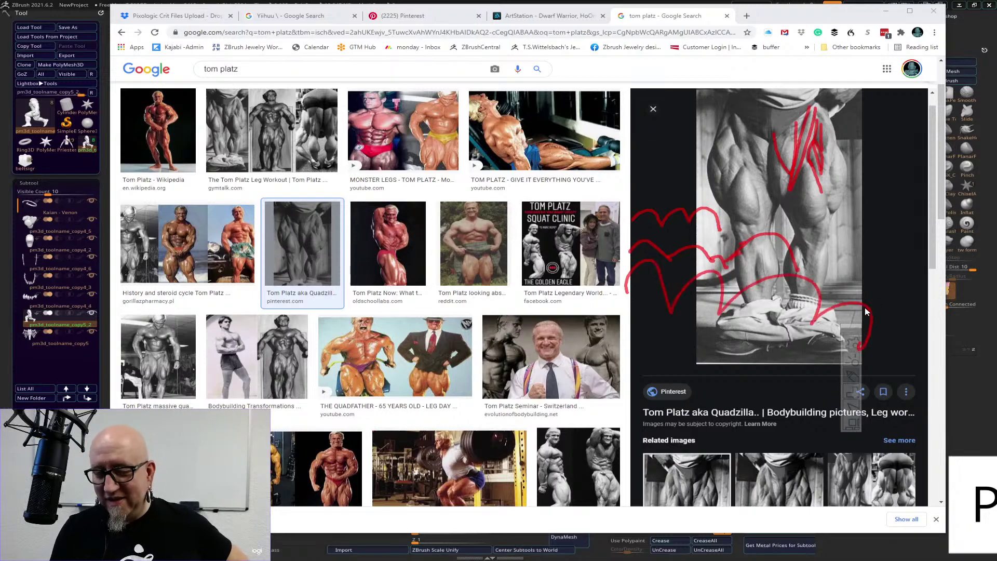
{"action": "key", "text": "Escape"}
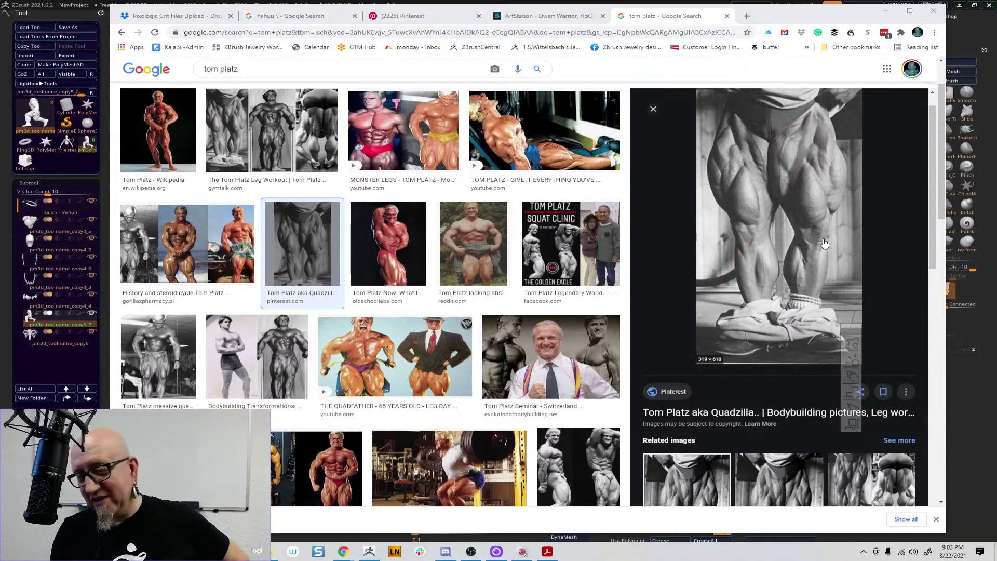
- Mark the muscle lines of both lower legs in the Tom Platz photo with red strokes, then clear them
{"action": "left_click", "coordinate": [854, 376]}
{"action": "left_click_drag", "start_coordinate": [752, 295], "coordinate": [753, 313]}
{"action": "left_click_drag", "start_coordinate": [737, 245], "coordinate": [746, 304]}
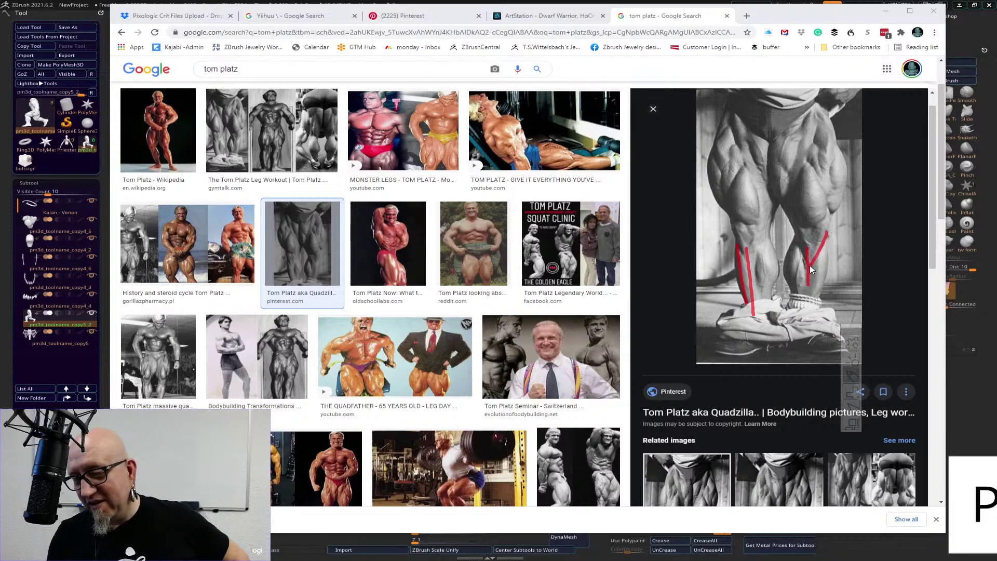
{"action": "left_click_drag", "start_coordinate": [808, 283], "coordinate": [807, 302]}
{"action": "left_click_drag", "start_coordinate": [801, 256], "coordinate": [800, 297]}
{"action": "left_click_drag", "start_coordinate": [794, 240], "coordinate": [792, 288]}
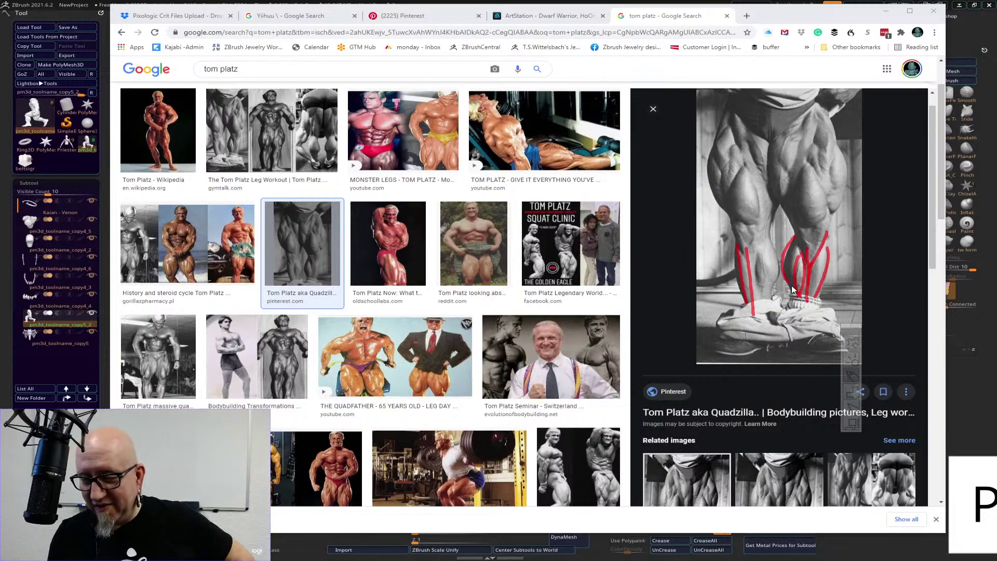
{"action": "key", "text": "Escape"}
- View the Reddit photos of Tom Platz's legendary legs and of him beside Lou Ferrigno, then open the Pinterest "Tom Platz massive quads!" photo
{"action": "left_click", "coordinate": [603, 472]}
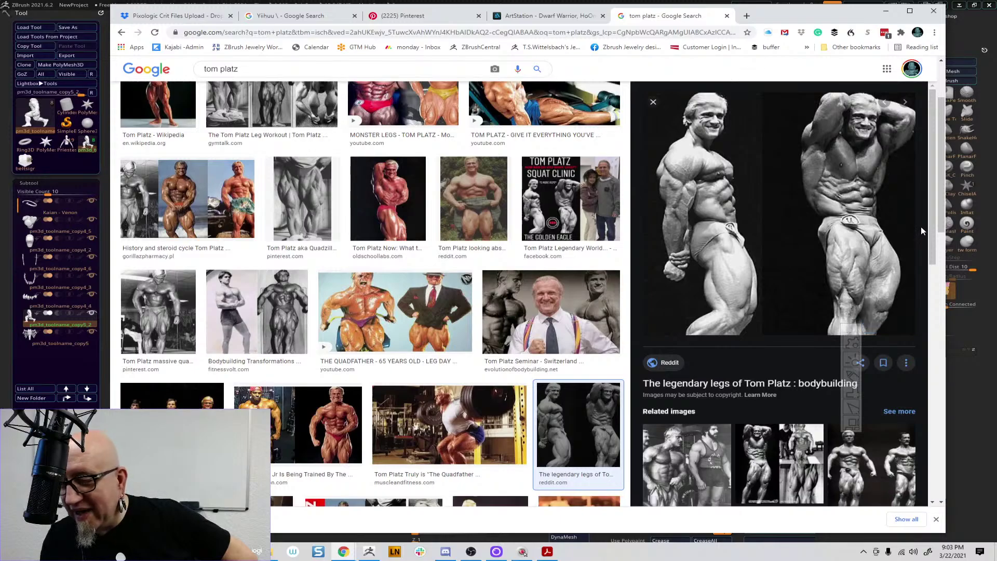
{"action": "left_click_drag", "start_coordinate": [930, 217], "coordinate": [926, 262]}
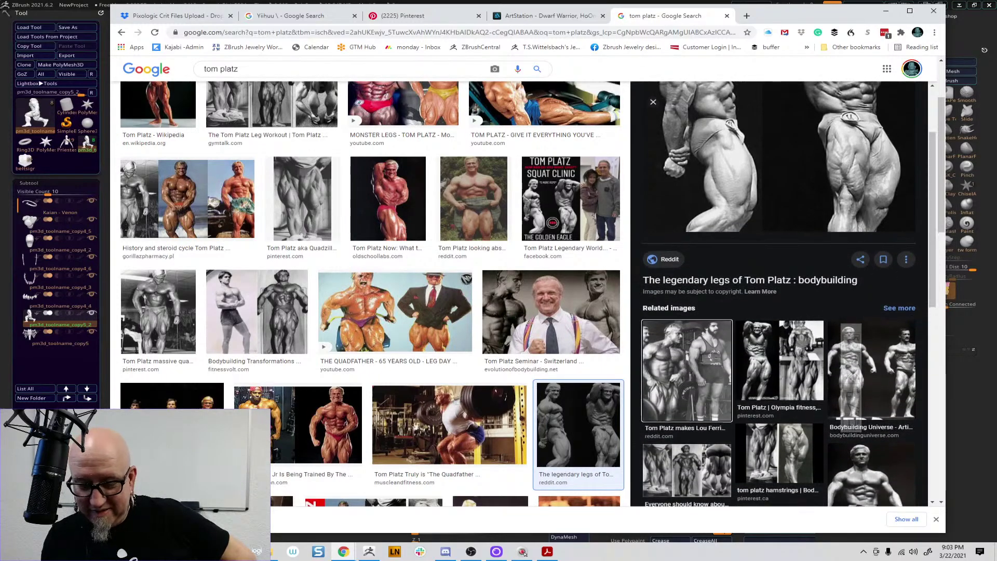
{"action": "left_click", "coordinate": [705, 362]}
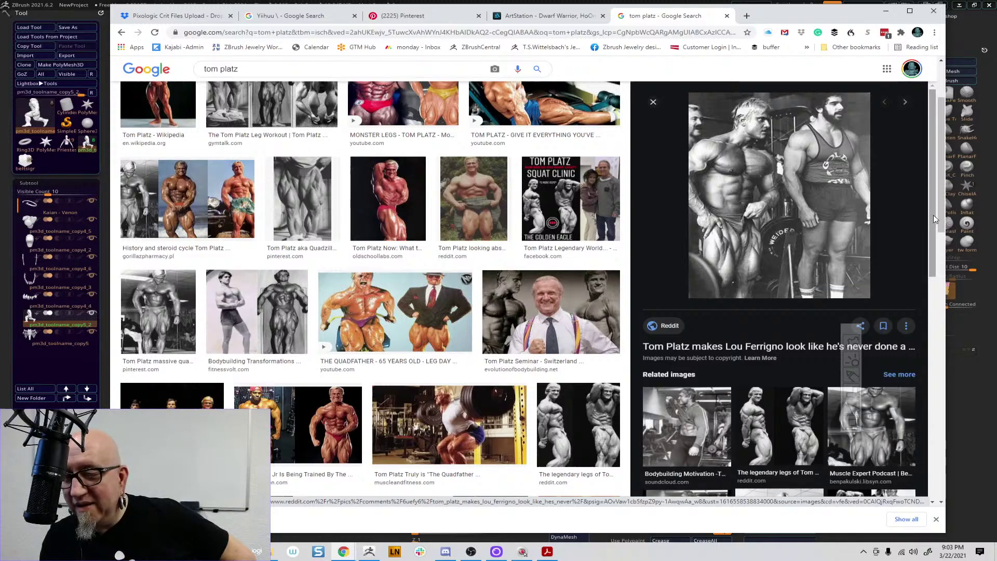
{"action": "left_click_drag", "start_coordinate": [934, 218], "coordinate": [928, 332]}
{"action": "left_click", "coordinate": [778, 301]}
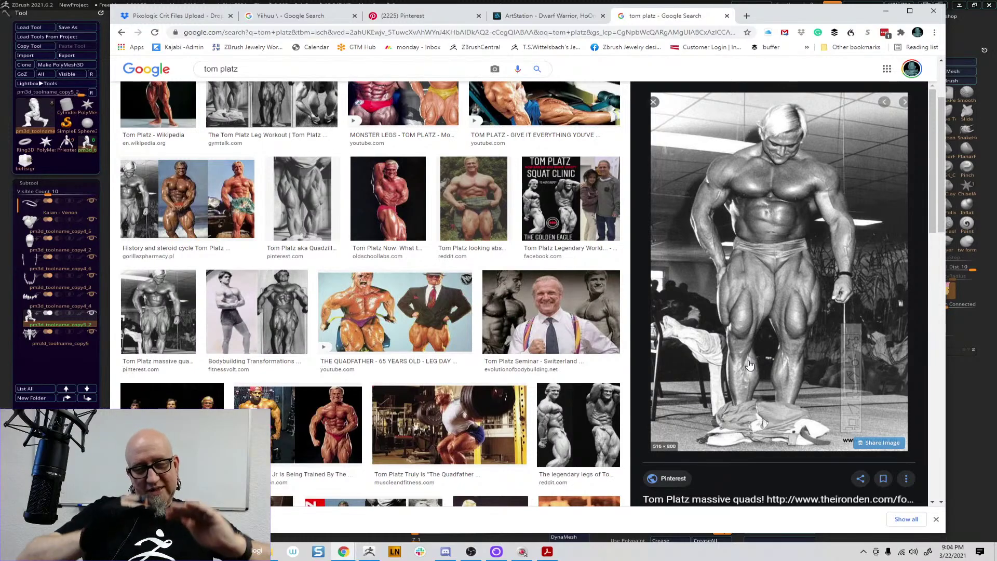
- Switch to ZBrush and turn the Venom figure from its back view to the front
{"action": "left_click", "coordinate": [369, 552]}
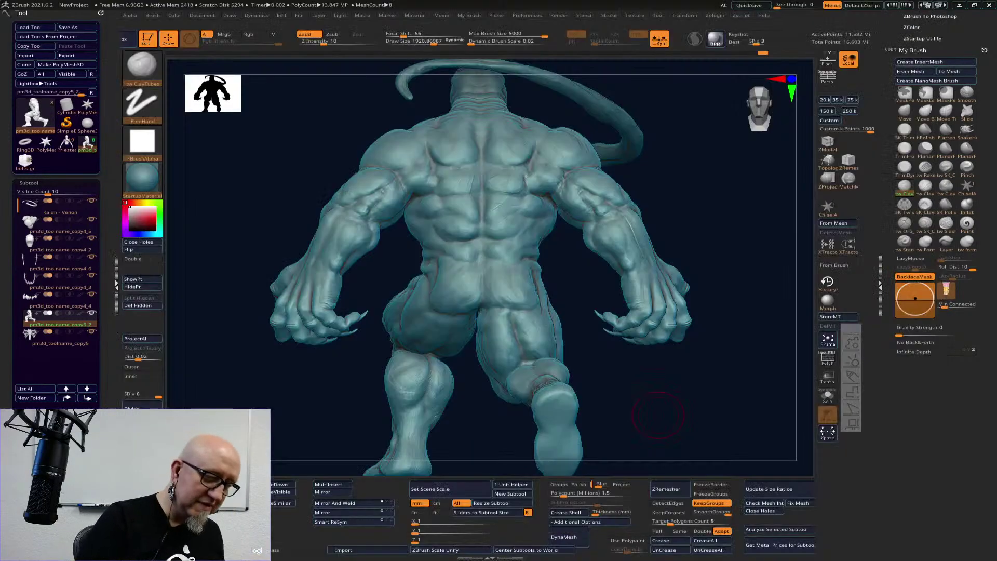
{"action": "left_click_drag", "start_coordinate": [228, 442], "coordinate": [753, 245]}
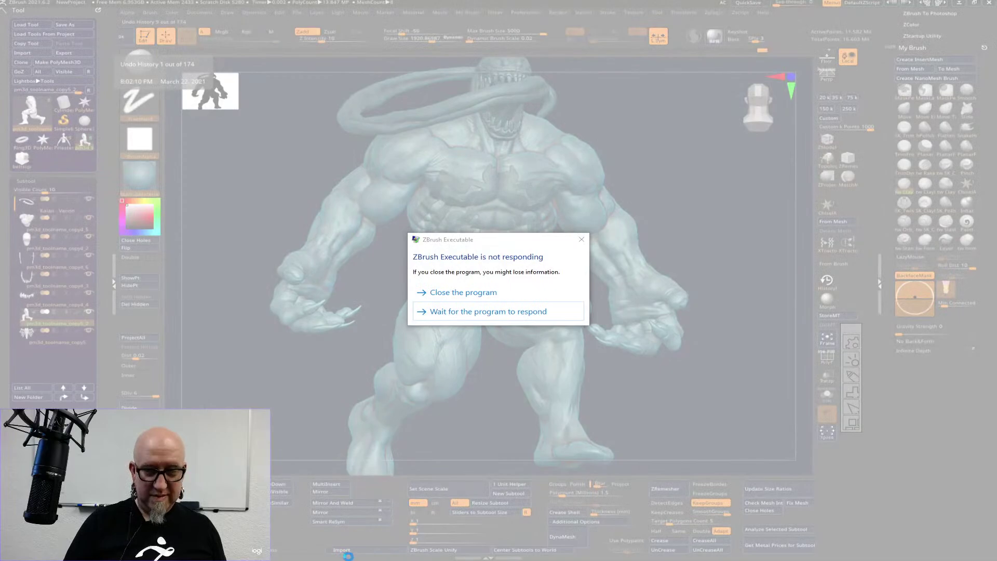
- Return to the Chrome window with the Tom Platz results and open the related Reddit photo of Arnold posing in the park
{"action": "mouse_move", "coordinate": [343, 551]}
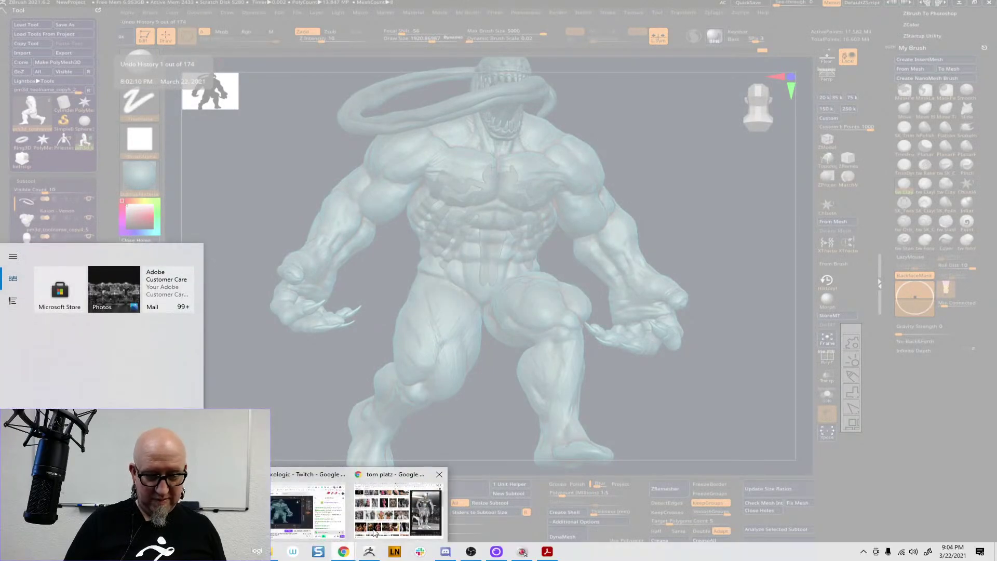
{"action": "left_click", "coordinate": [392, 527]}
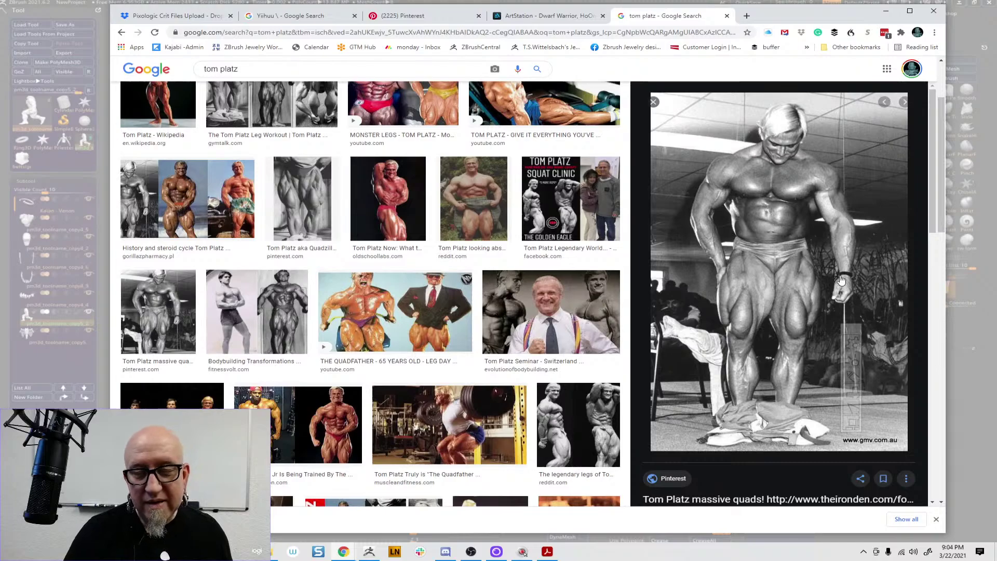
{"action": "scroll", "coordinate": [932, 218], "scroll_direction": "down", "scroll_amount": 1}
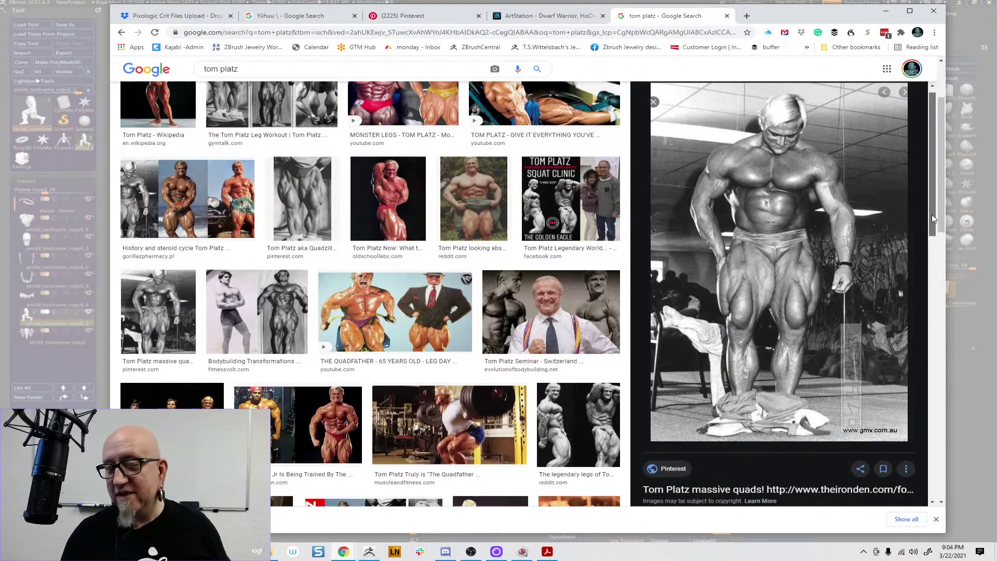
{"action": "scroll", "coordinate": [931, 221], "scroll_direction": "down", "scroll_amount": 2}
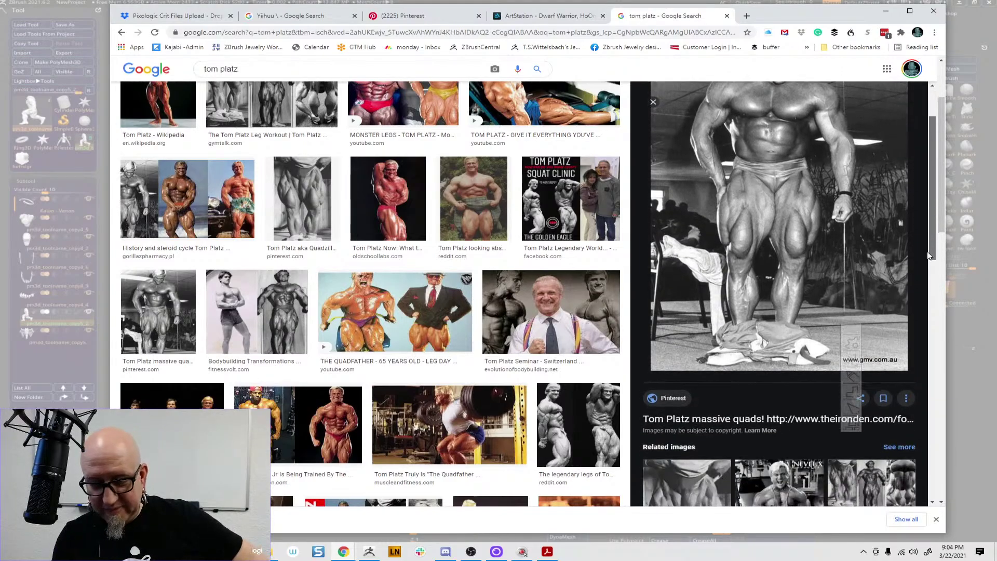
{"action": "scroll", "coordinate": [929, 256], "scroll_direction": "down", "scroll_amount": 3}
{"action": "scroll", "coordinate": [924, 288], "scroll_direction": "down", "scroll_amount": 3}
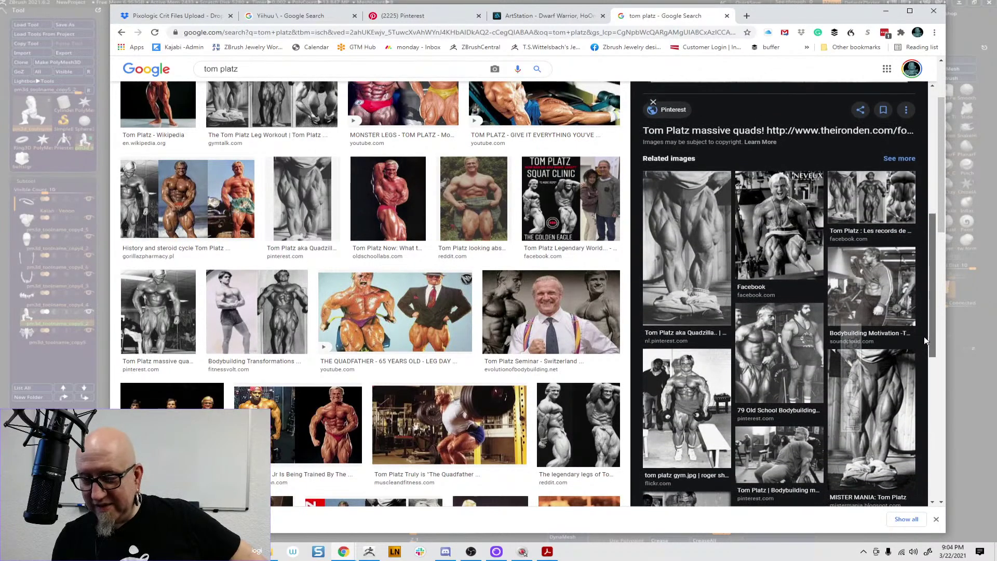
{"action": "scroll", "coordinate": [924, 340], "scroll_direction": "down", "scroll_amount": 1}
{"action": "scroll", "coordinate": [926, 343], "scroll_direction": "down", "scroll_amount": 1}
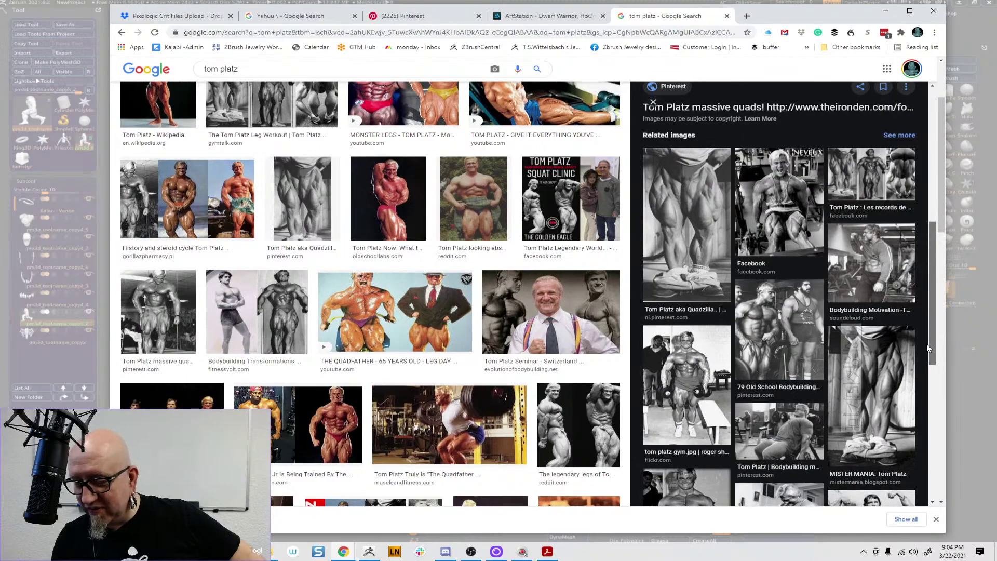
{"action": "left_click_drag", "start_coordinate": [928, 374], "coordinate": [918, 428]}
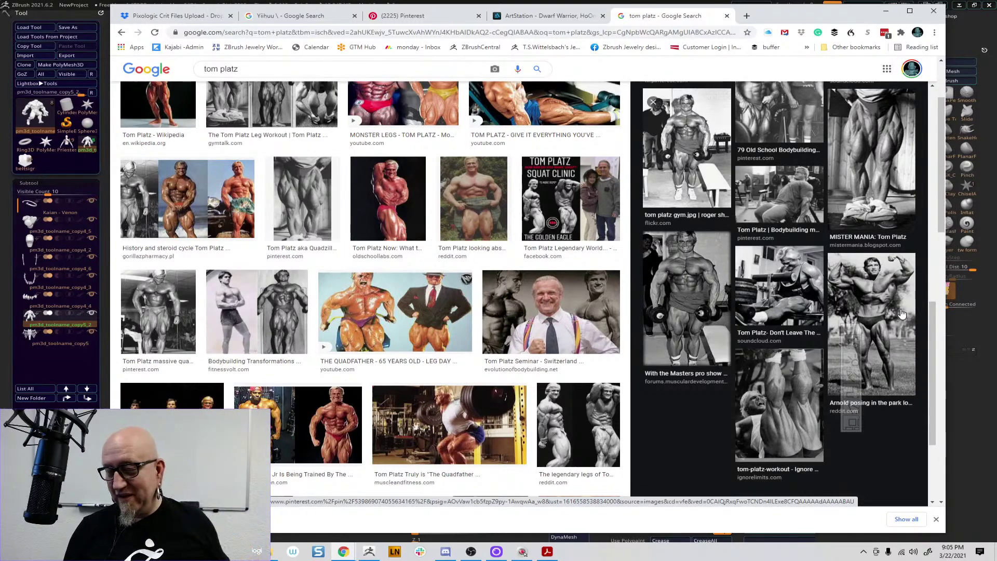
{"action": "left_click", "coordinate": [880, 299]}
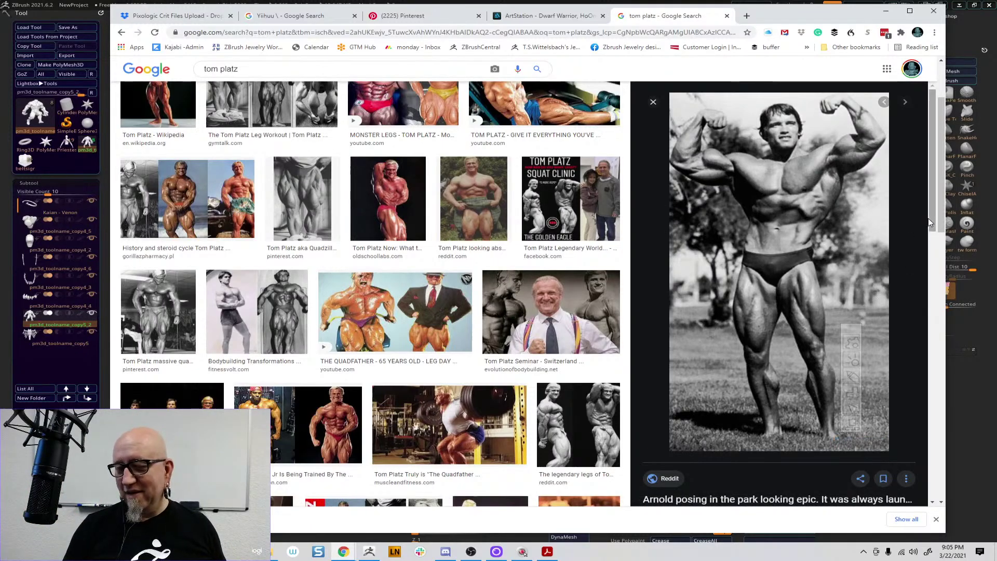
- Browse the related images to view the Arnold Schwarzenegger 1974 photo from Wikimedia Commons, then open "The Vacuum Pose" photo
{"action": "left_click_drag", "start_coordinate": [930, 224], "coordinate": [921, 295]}
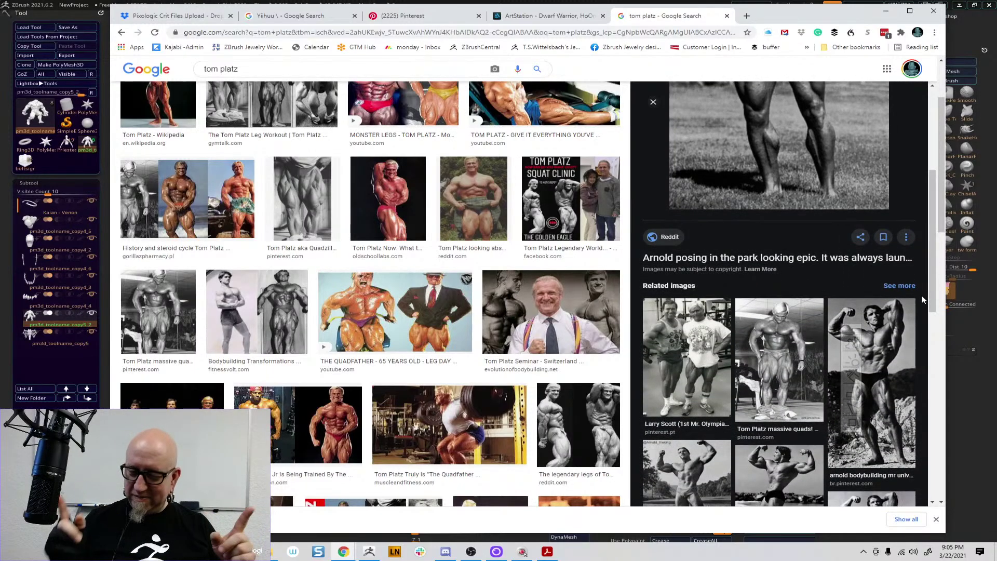
{"action": "left_click_drag", "start_coordinate": [929, 288], "coordinate": [933, 348]}
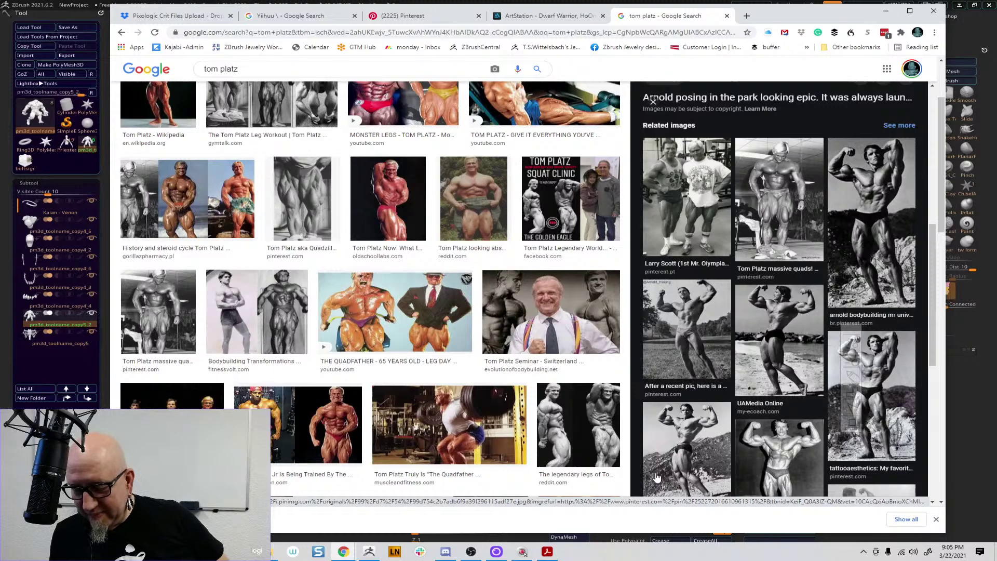
{"action": "left_click", "coordinate": [752, 475]}
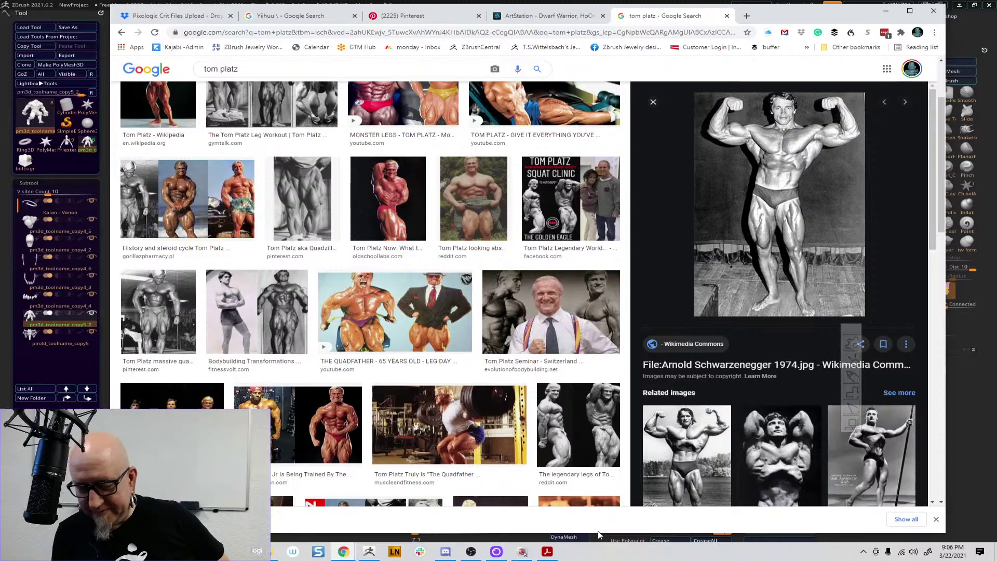
{"action": "left_click", "coordinate": [779, 461]}
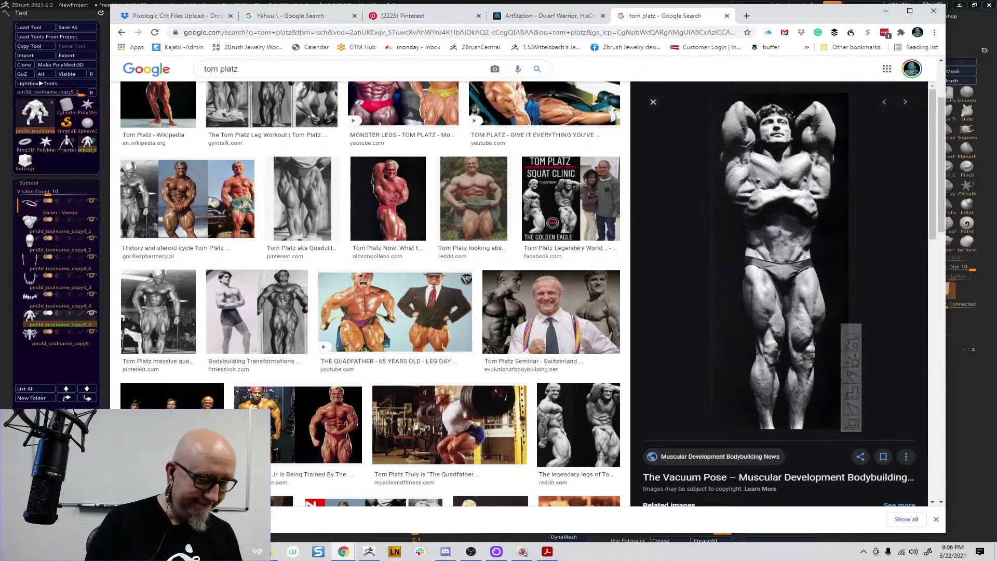
- Switch to ZBrush and mark crossing muscle lines in red on the thigh of Venom's trailing leg, then clear them
{"action": "key", "text": "alt+Tab"}
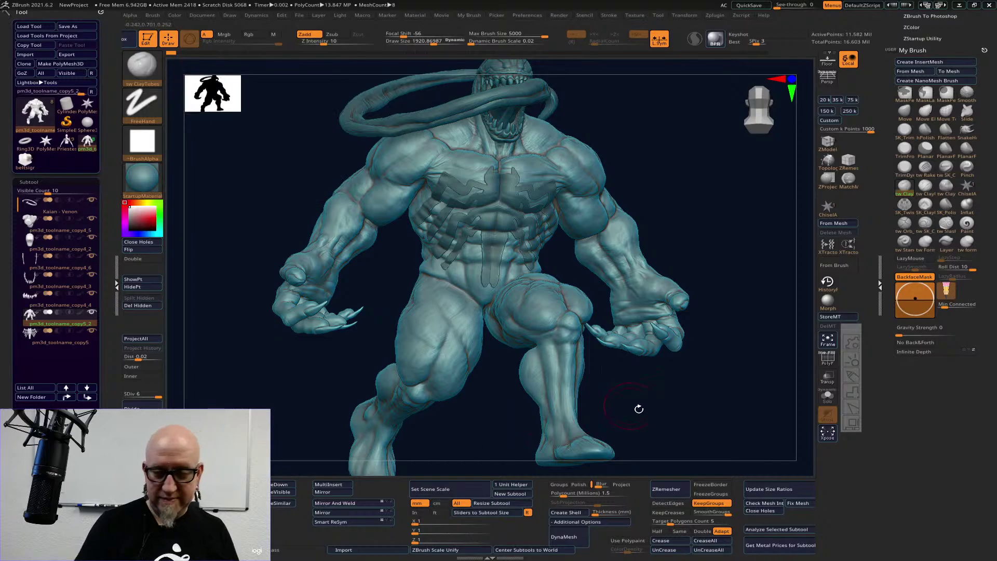
{"action": "left_click_drag", "start_coordinate": [671, 412], "coordinate": [498, 311]}
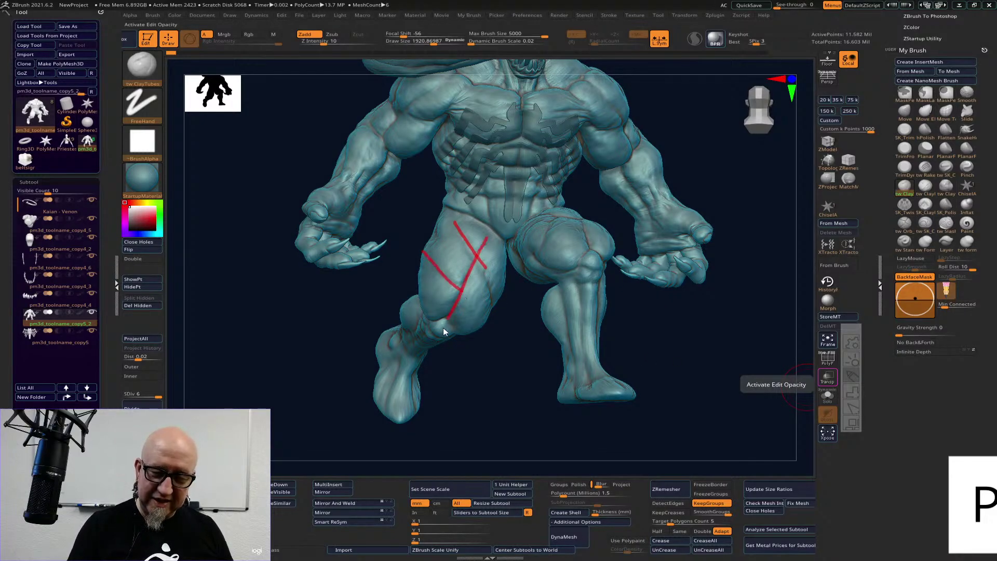
{"action": "left_click_drag", "start_coordinate": [476, 263], "coordinate": [493, 315]}
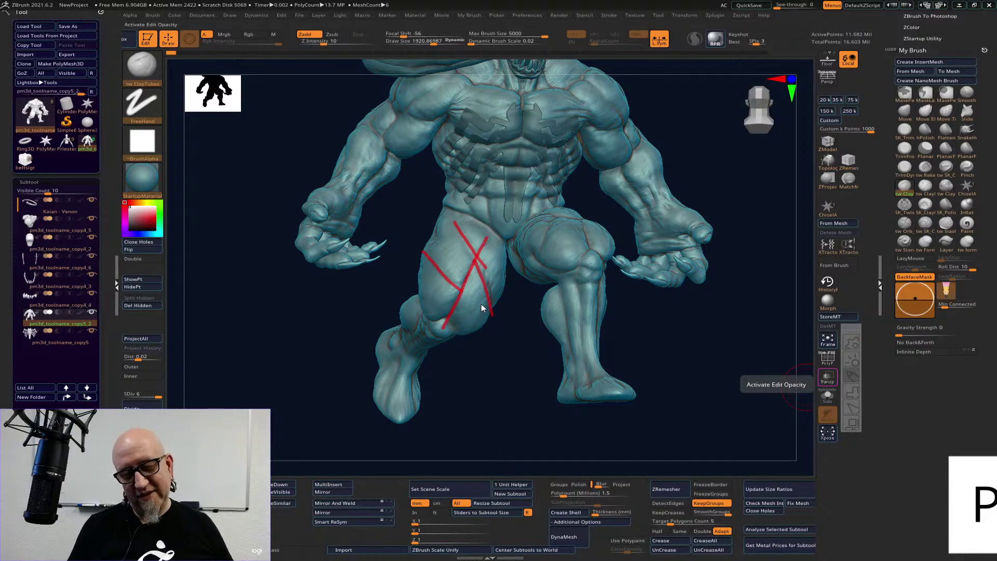
{"action": "key", "text": "Escape"}
- Return to the Tom Platz results in Chrome and view "Tom Platz now and then", then open the related "What Makes Him a Legend" result
{"action": "key", "text": "super"}
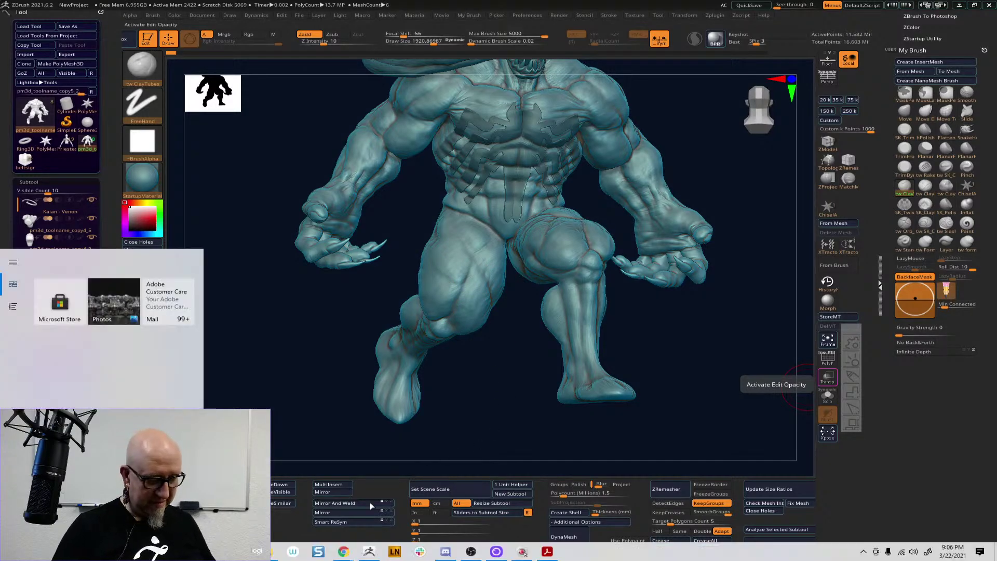
{"action": "mouse_move", "coordinate": [344, 555]}
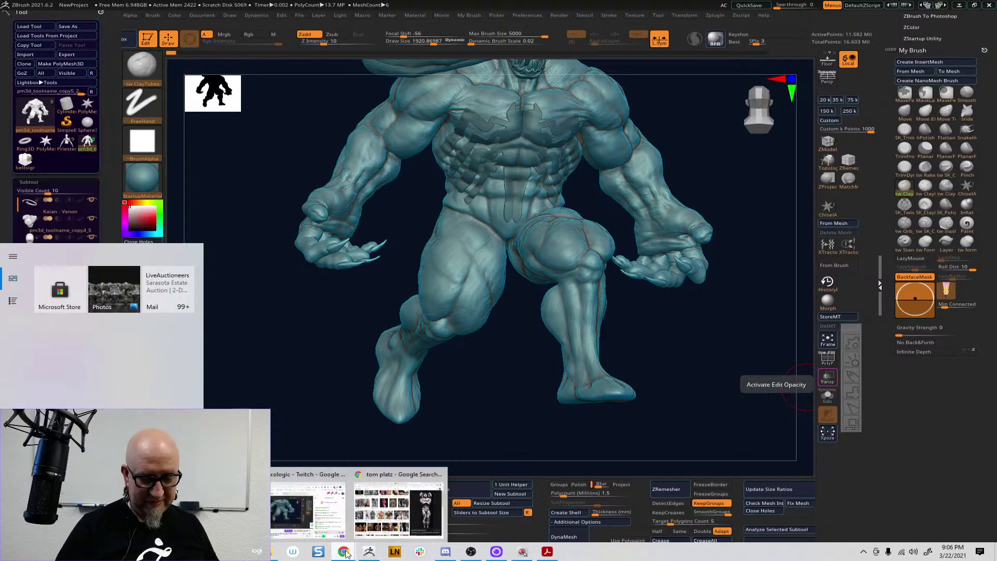
{"action": "left_click", "coordinate": [384, 515]}
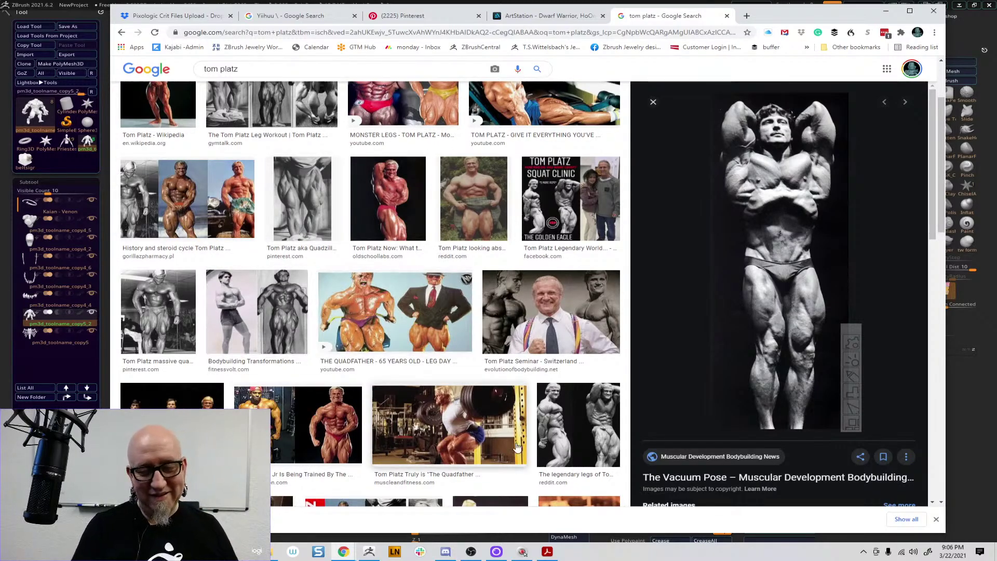
{"action": "left_click_drag", "start_coordinate": [930, 215], "coordinate": [940, 370]}
{"action": "scroll", "coordinate": [938, 254], "scroll_direction": "down", "scroll_amount": 1}
{"action": "left_click", "coordinate": [395, 265]}
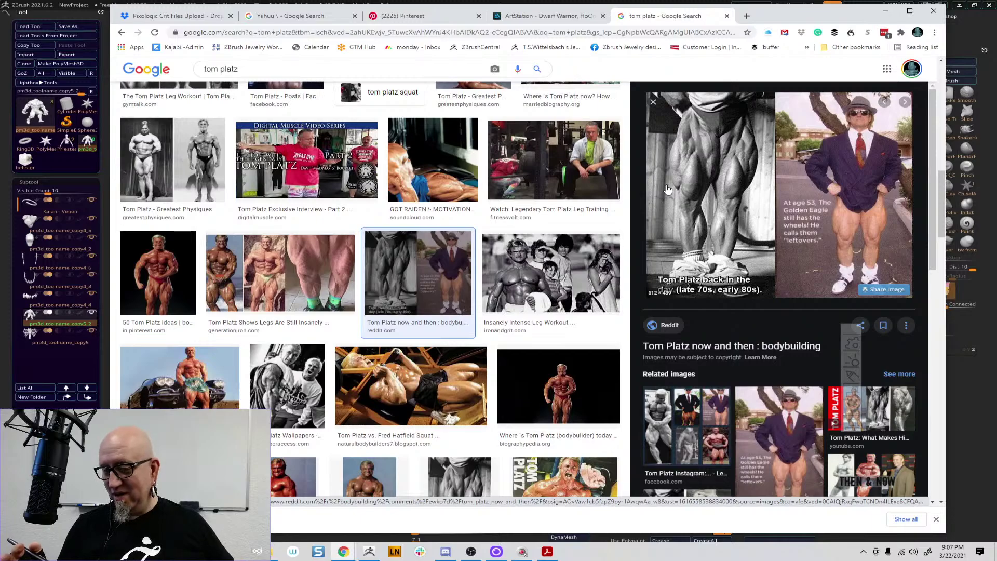
{"action": "left_click", "coordinate": [902, 408]}
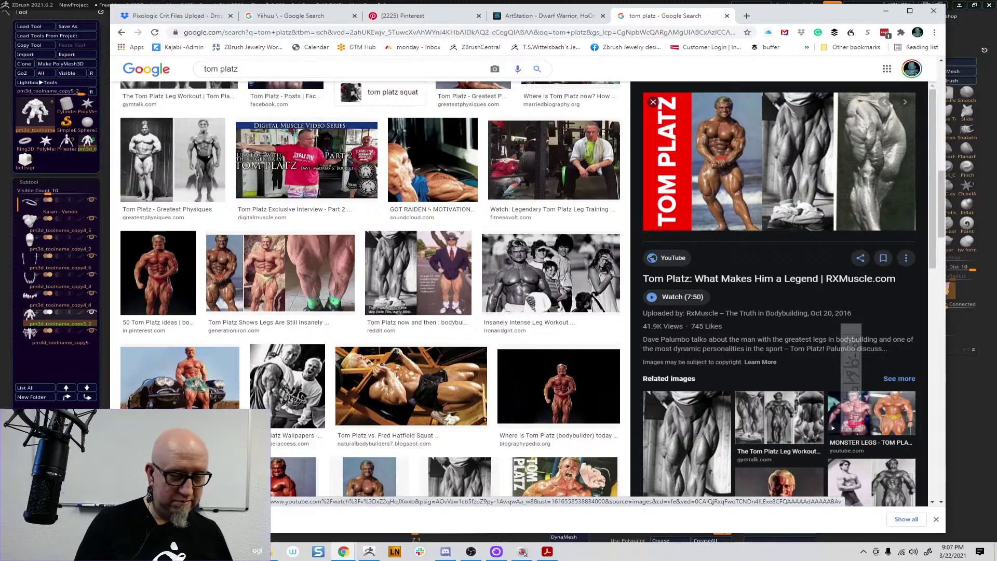
- Switch back to ZBrush and examine the Venom figure's legs and upper body from the front
{"action": "key", "text": "alt+Tab"}
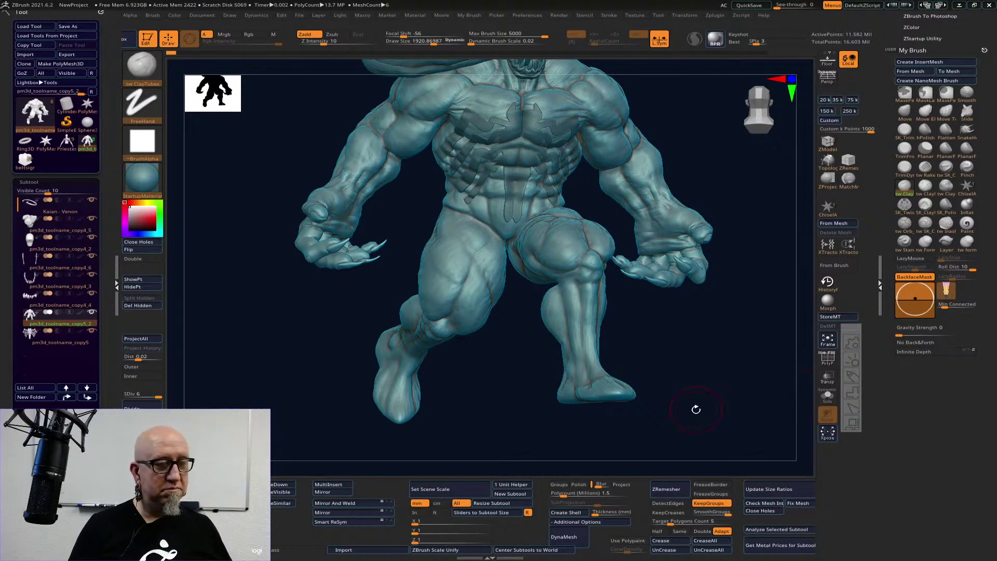
{"action": "left_click_drag", "start_coordinate": [705, 404], "coordinate": [690, 414]}
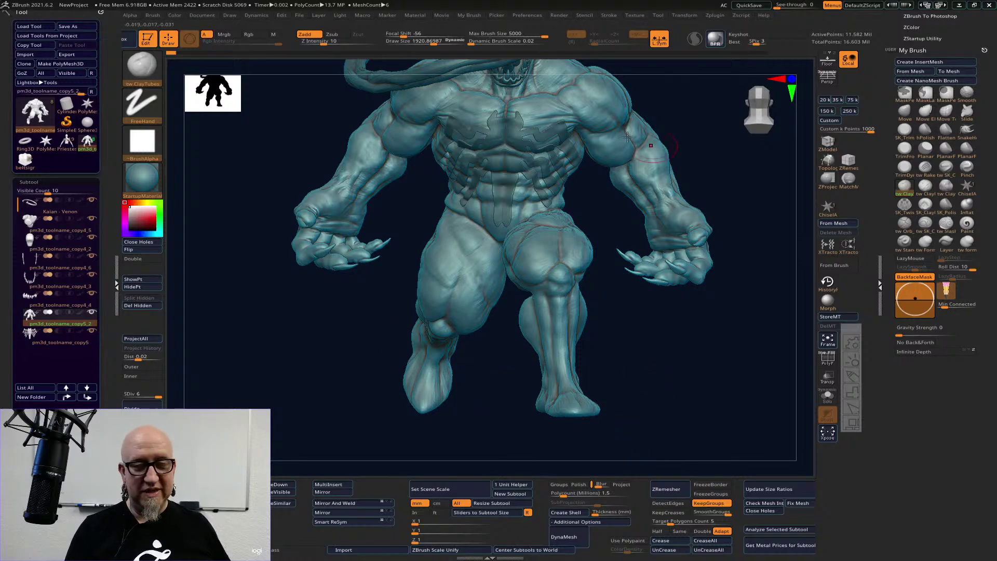
{"action": "left_click_drag", "start_coordinate": [734, 335], "coordinate": [740, 260]}
{"action": "left_click_drag", "start_coordinate": [739, 205], "coordinate": [732, 285]}
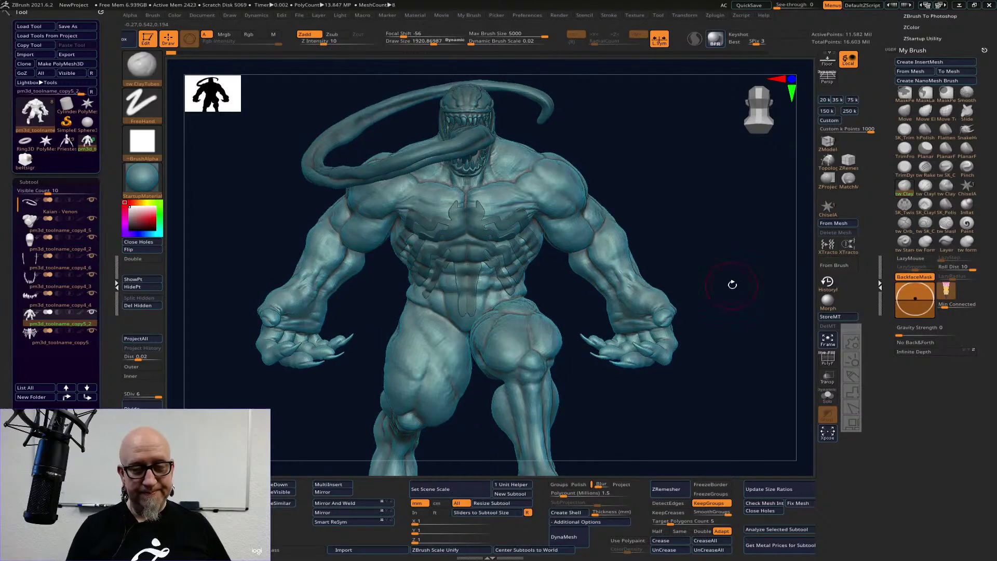